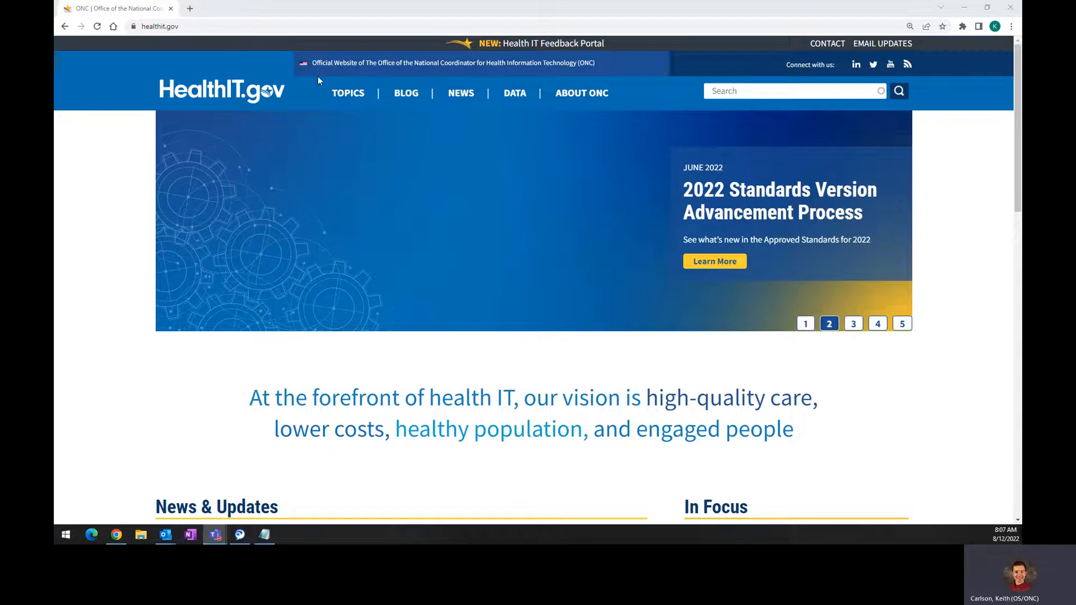
# Step: Open the Certification of Health IT topic and go to its 2015 Edition Cures Update Criteria page
pyautogui.moveTo(345, 95)
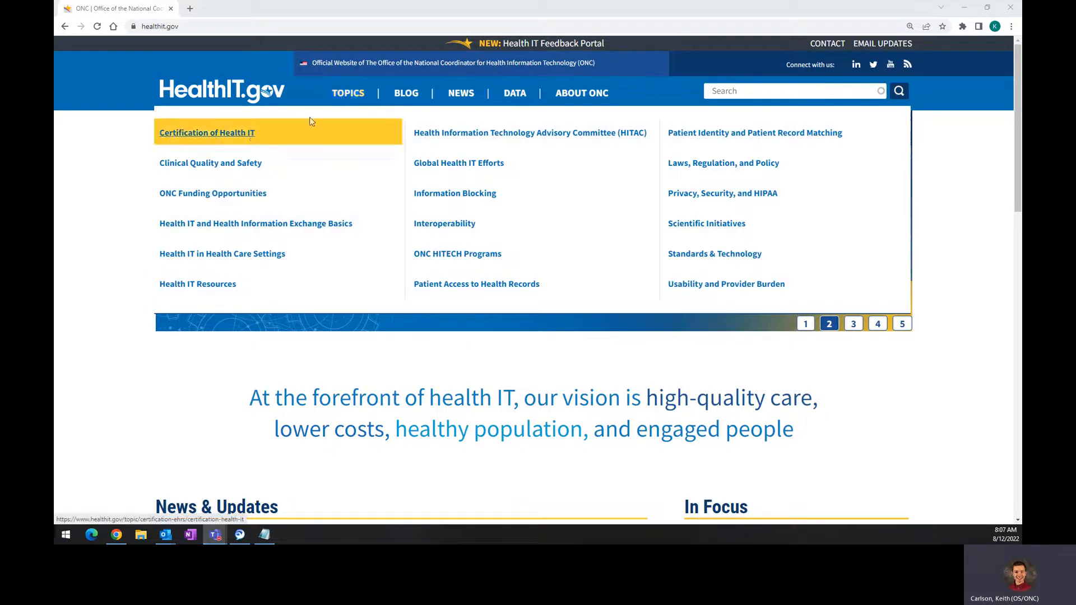
pyautogui.click(220, 140)
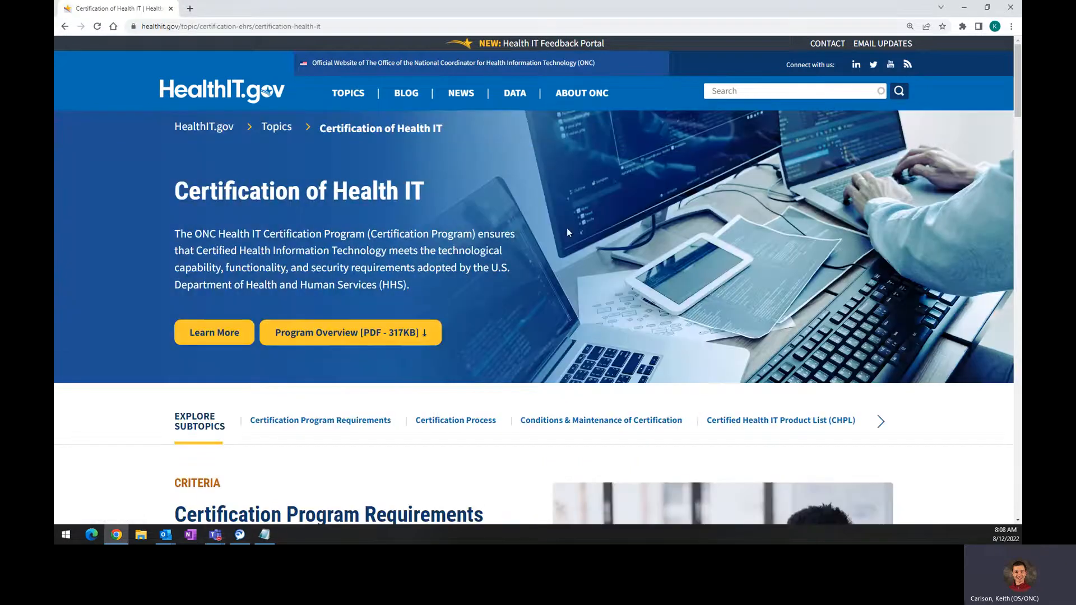
pyautogui.scroll(-4, 565, 215)
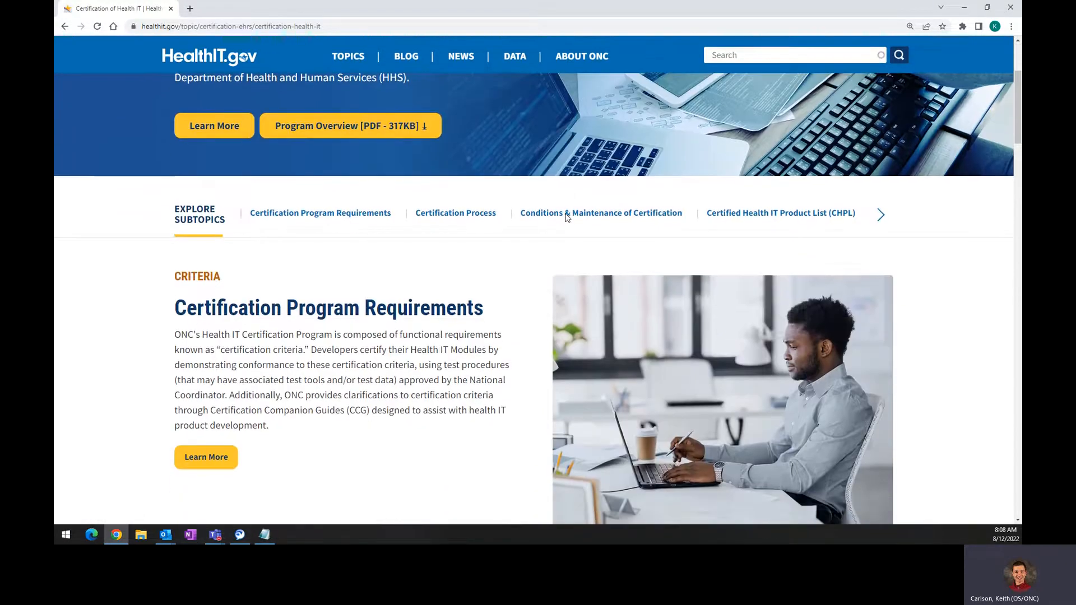
pyautogui.scroll(-3, 561, 224)
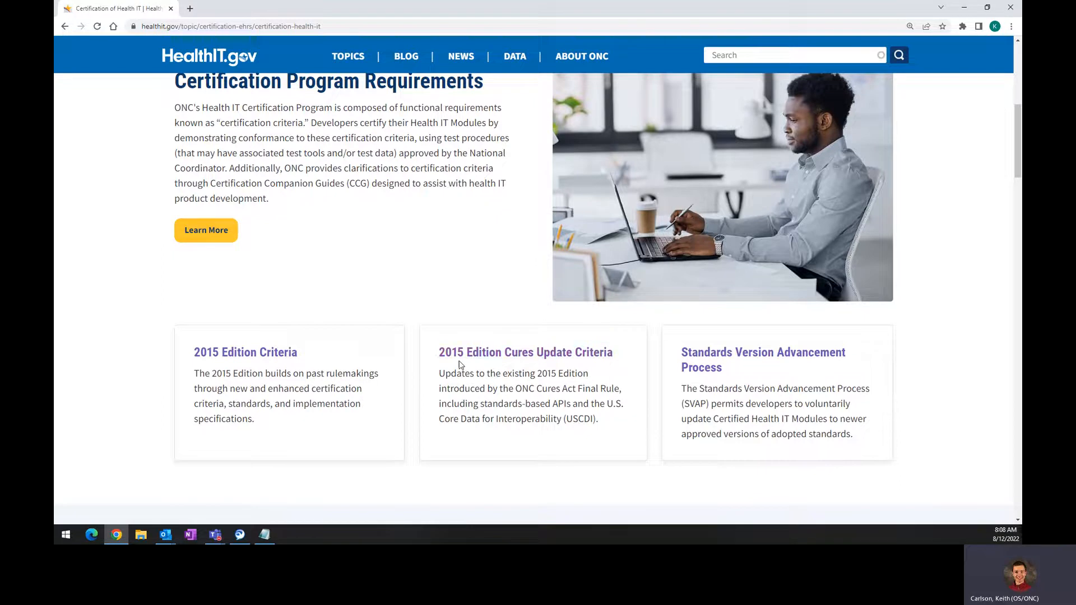
pyautogui.click(578, 362)
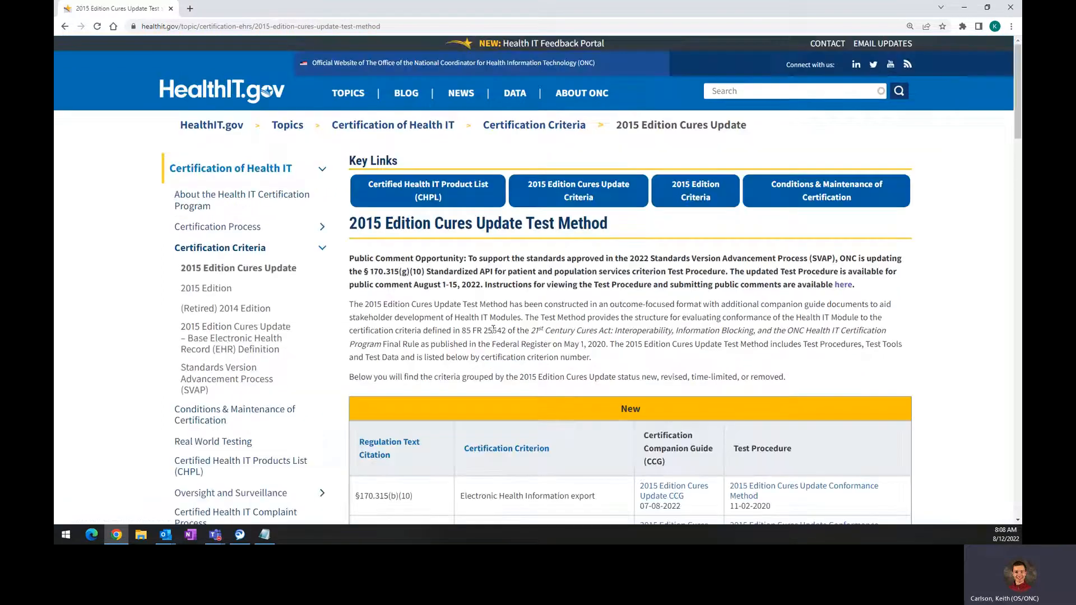
# Step: Open the 2015 Edition Cures Update CCG for §170.315(g)(10), Standardized API for patient and population services
pyautogui.scroll(-5, 493, 330)
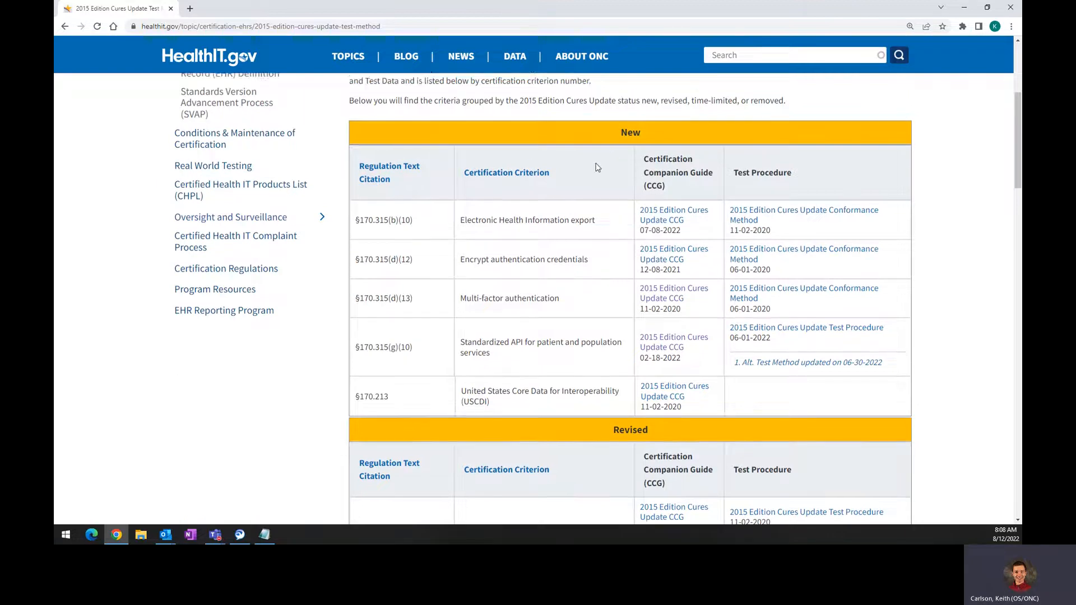
pyautogui.scroll(3, 591, 169)
pyautogui.scroll(-2, 513, 314)
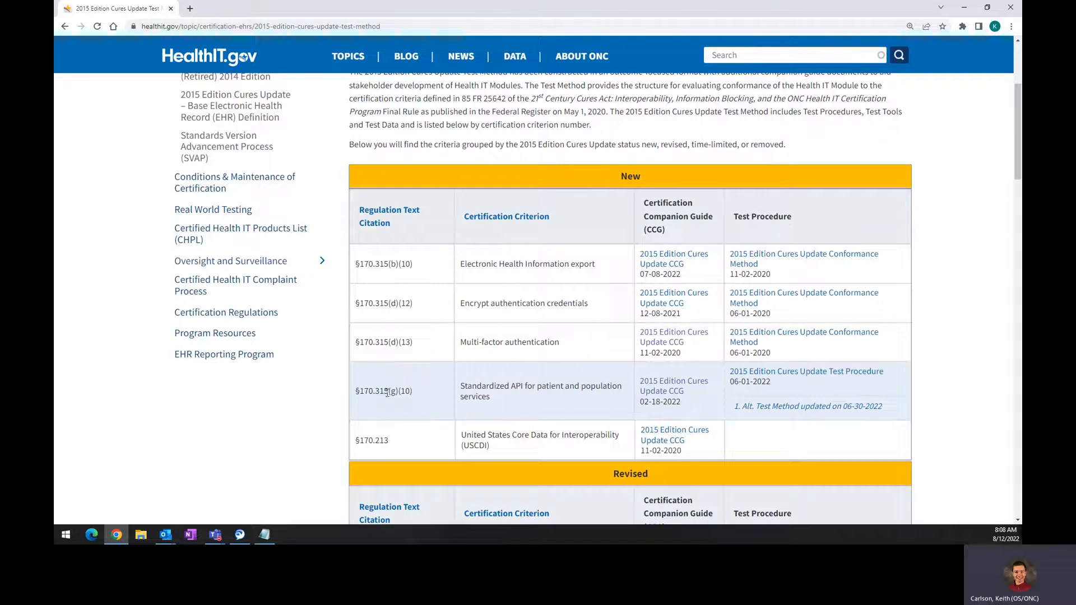
pyautogui.moveTo(360, 393); pyautogui.dragTo(547, 409)
pyautogui.click(547, 408)
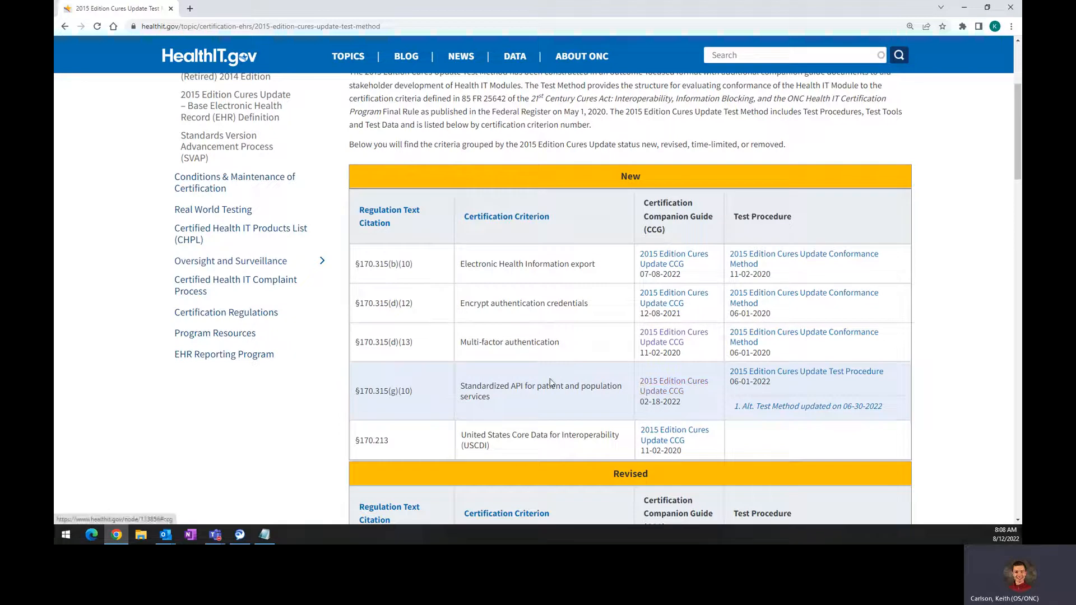
pyautogui.click(661, 389)
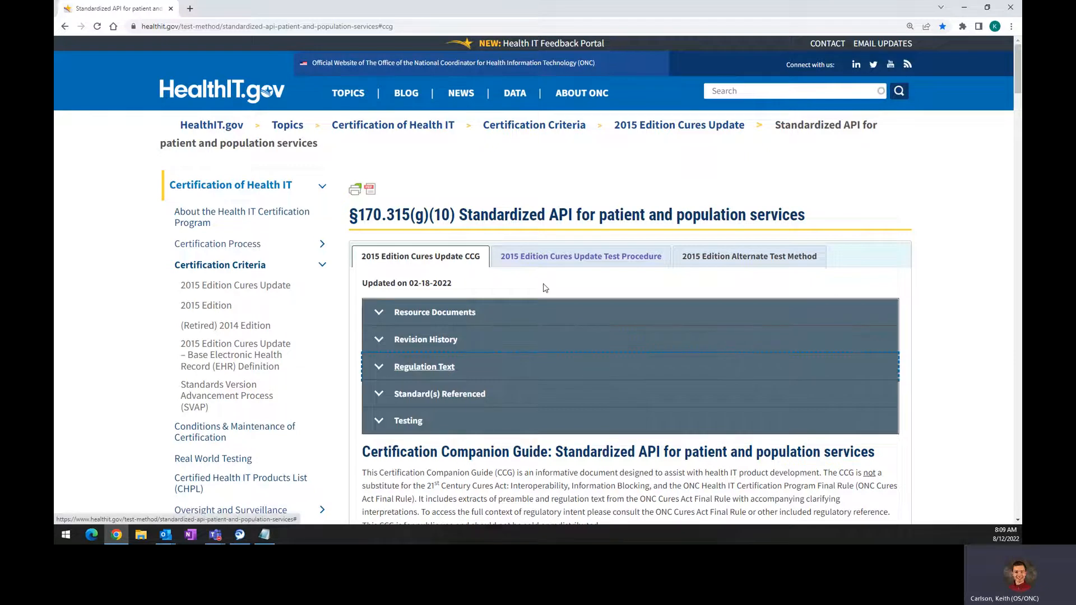
# Step: Expand the Regulation Text section and highlight part of the multiple-patient data response clause and the phrase "technical outcomes and conditions"
pyautogui.click(406, 367)
pyautogui.scroll(-3, 564, 288)
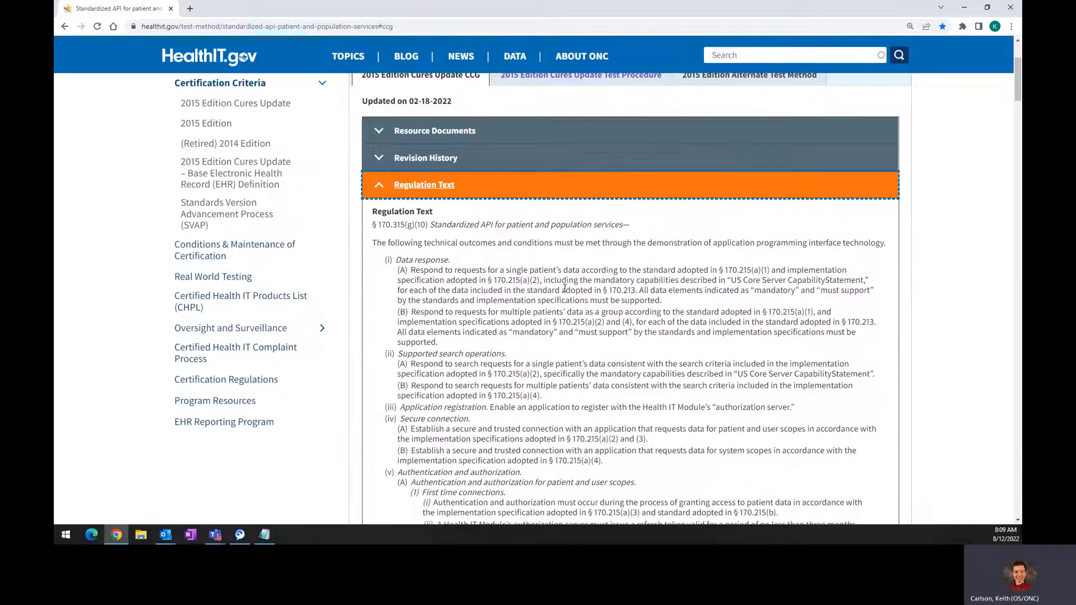
pyautogui.moveTo(395, 260); pyautogui.dragTo(483, 321)
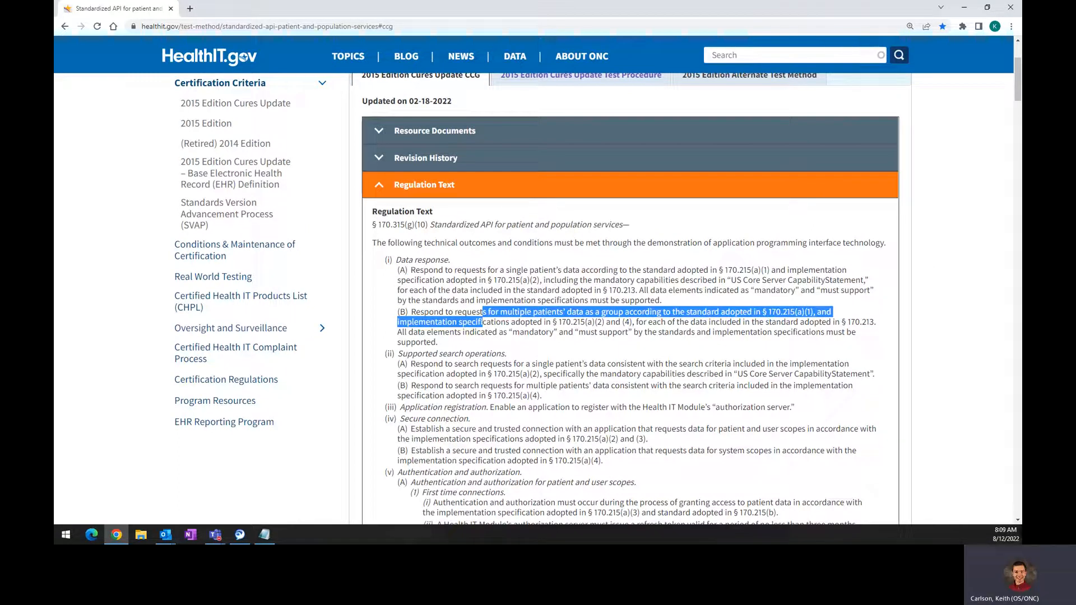
pyautogui.click(467, 245)
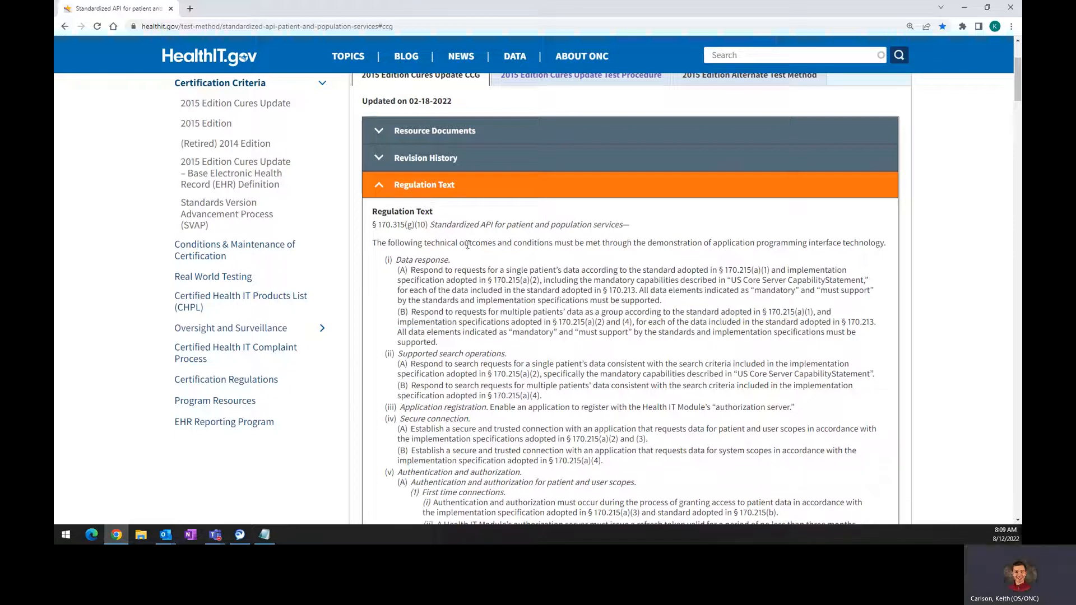
pyautogui.moveTo(424, 243); pyautogui.dragTo(553, 252)
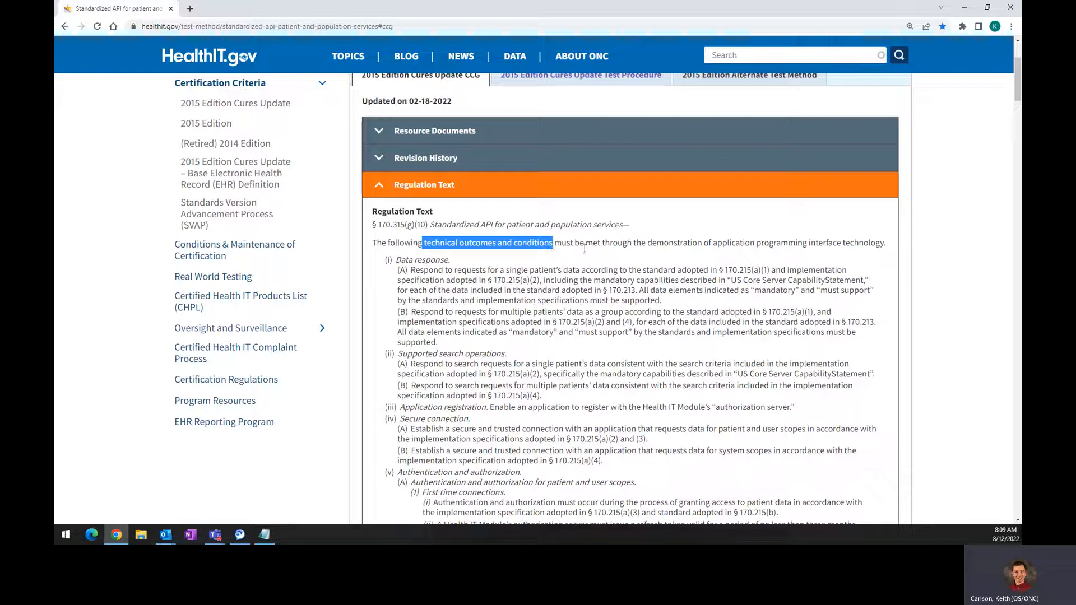
pyautogui.click(556, 253)
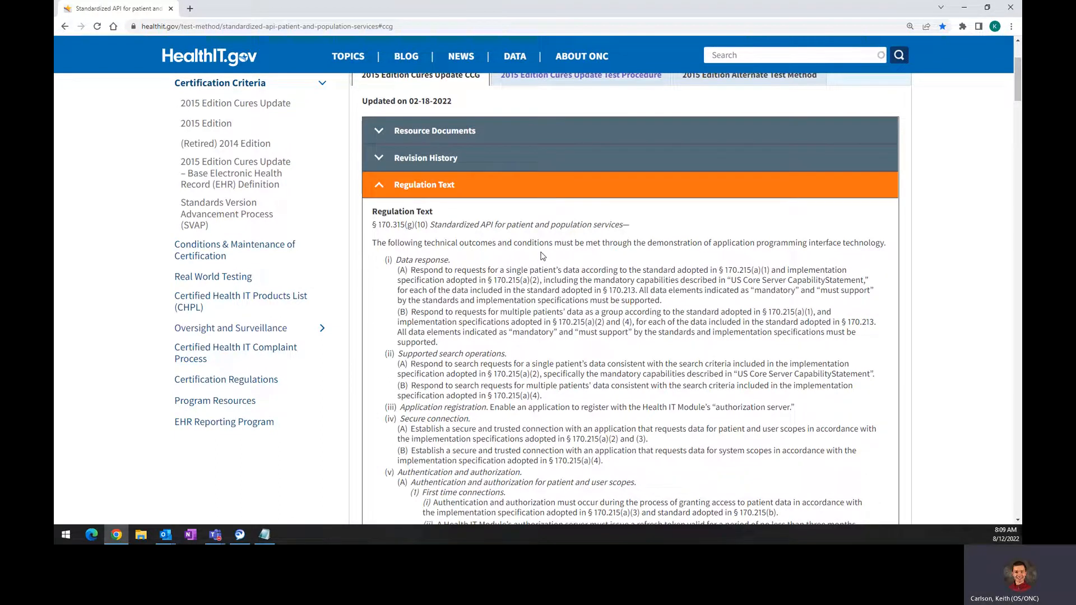
# Step: Read through the (g)(10) regulation text from the data response clauses to the documentation requirements
pyautogui.scroll(-2, 542, 256)
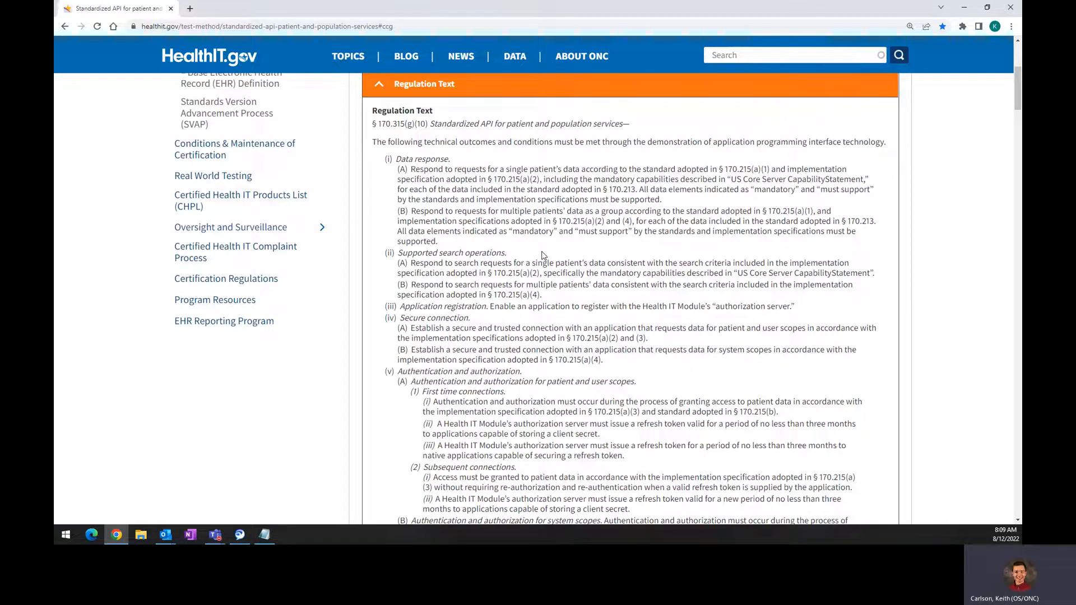
pyautogui.scroll(-1, 490, 217)
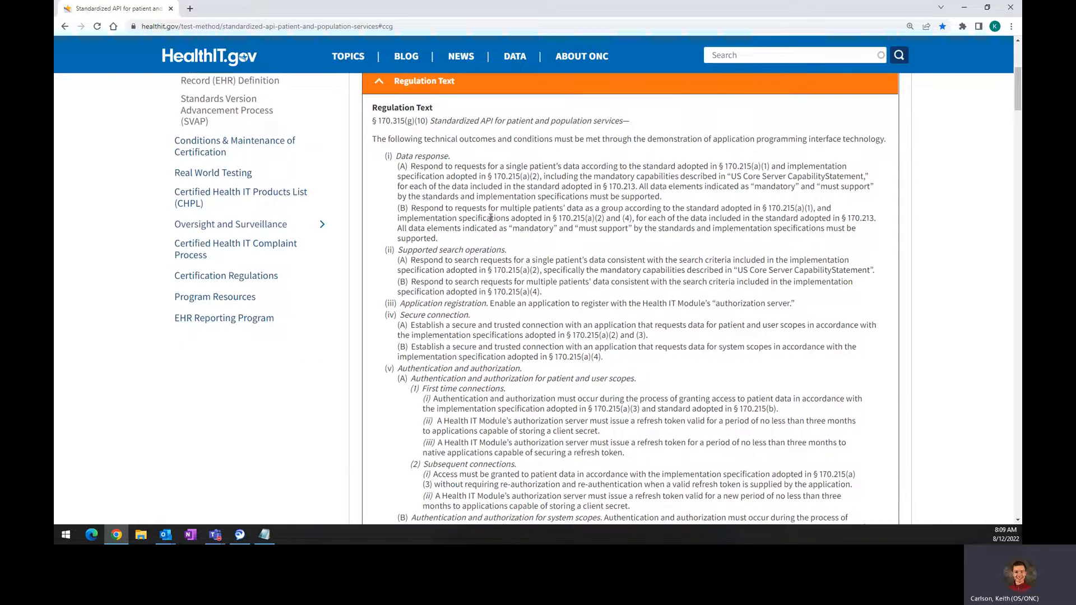
pyautogui.scroll(-1, 491, 217)
pyautogui.scroll(2, 446, 188)
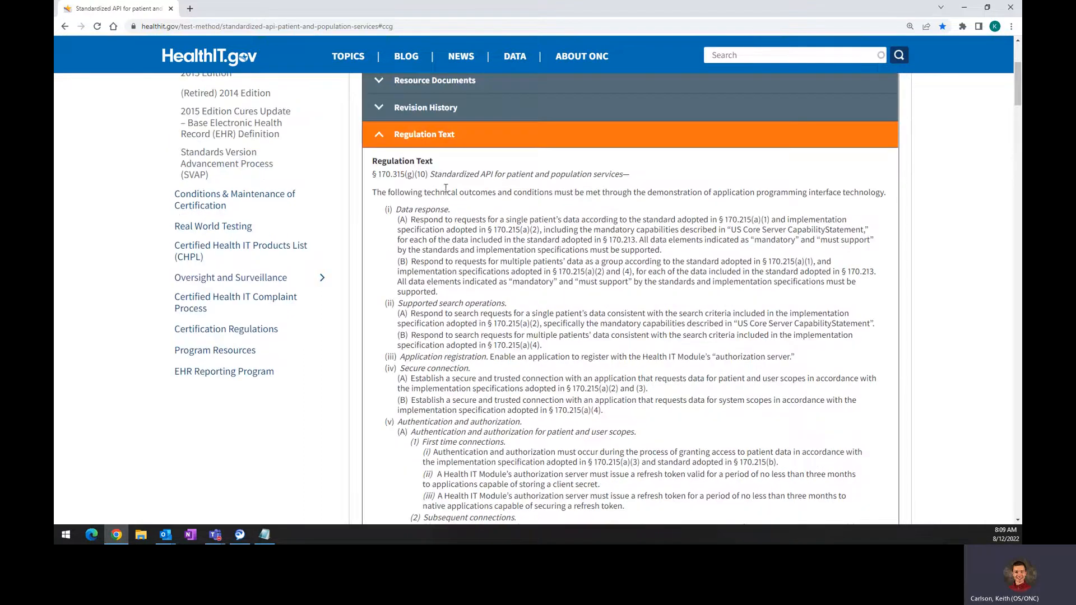
pyautogui.scroll(2, 508, 212)
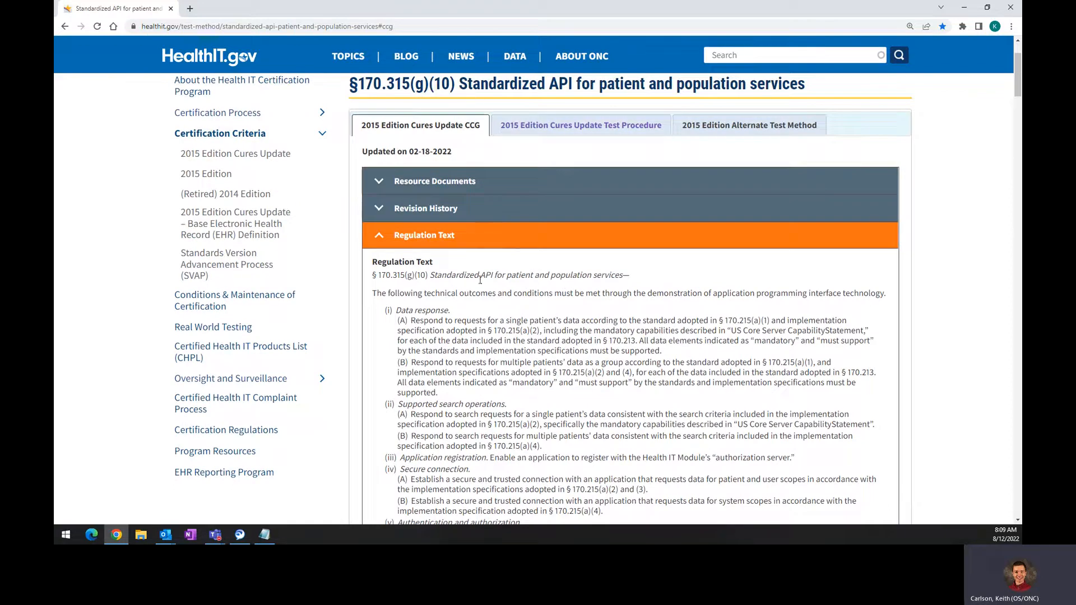
pyautogui.scroll(-1, 454, 321)
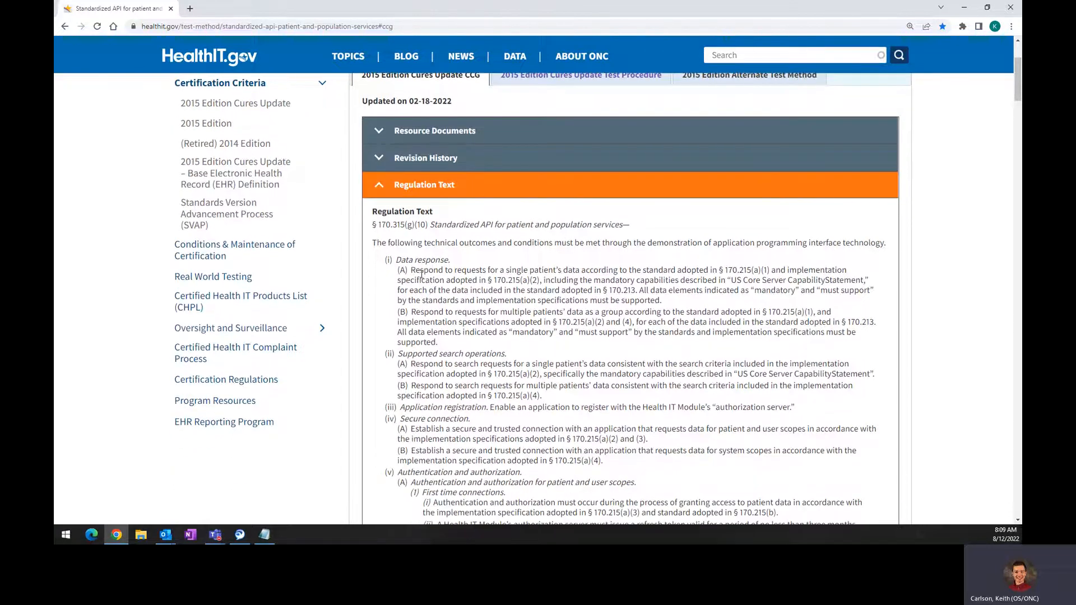
pyautogui.moveTo(420, 270); pyautogui.dragTo(600, 358)
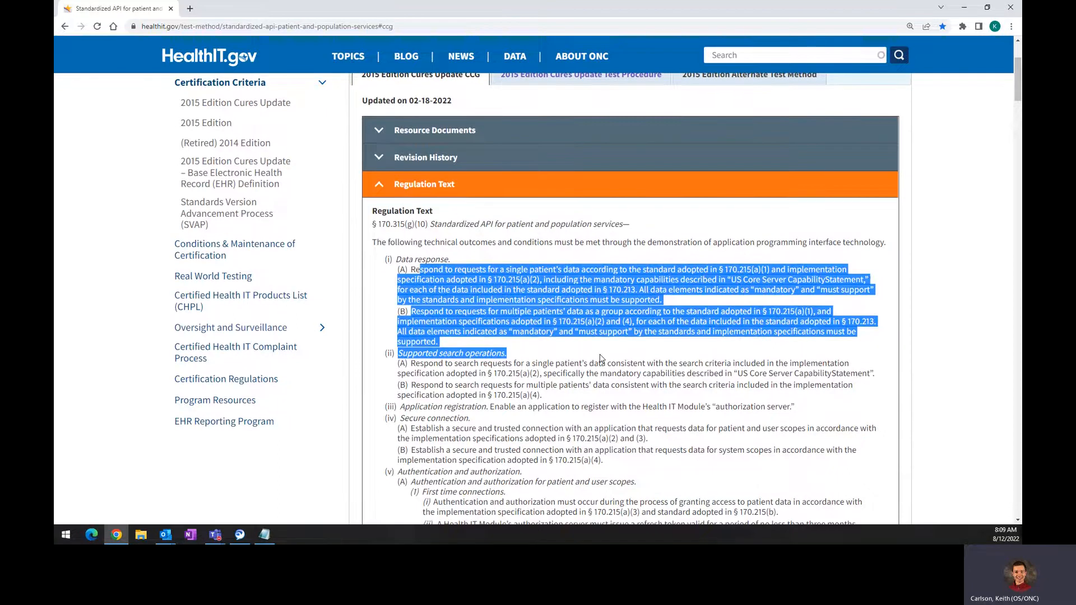
pyautogui.click(601, 358)
pyautogui.scroll(-5, 600, 358)
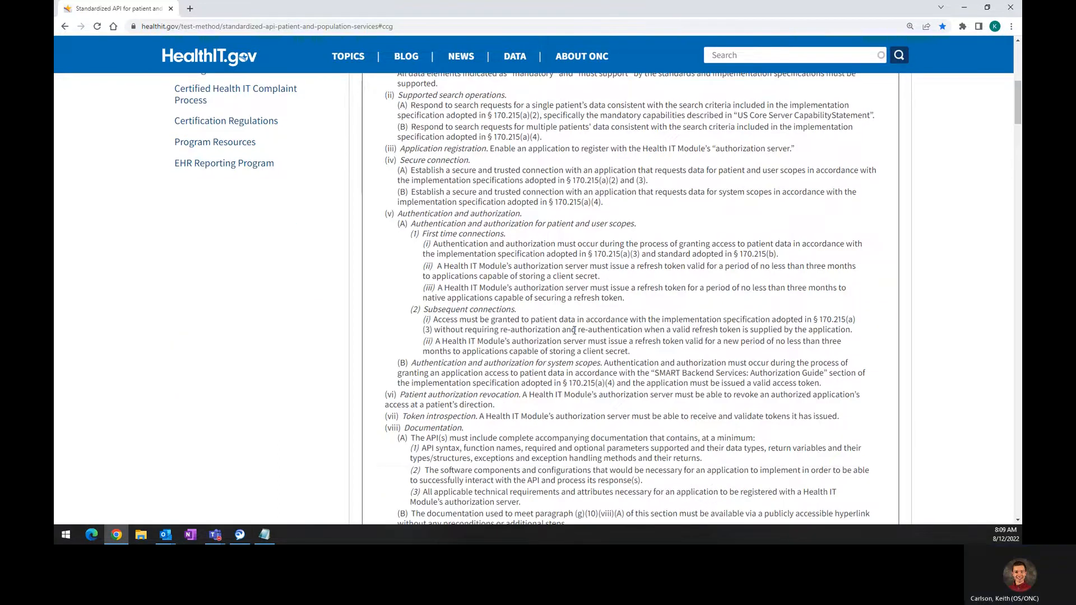
pyautogui.scroll(-3, 575, 331)
pyautogui.scroll(3, 560, 336)
pyautogui.scroll(-4, 453, 362)
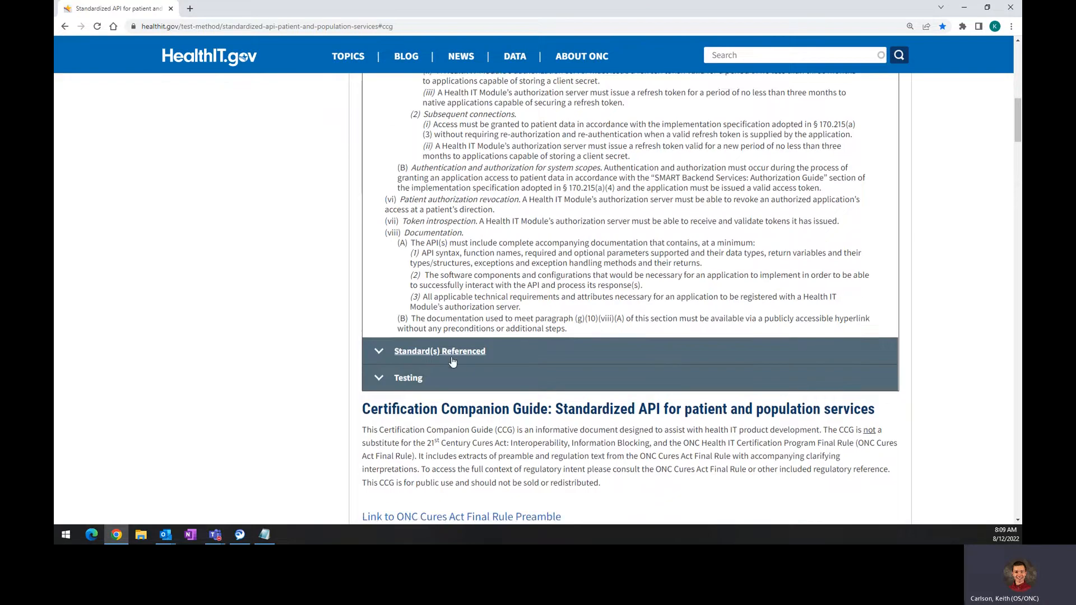
# Step: Expand the Standard(s) Referenced section and review the standards listed for each (g)(10) paragraph
pyautogui.click(453, 353)
pyautogui.scroll(3, 504, 227)
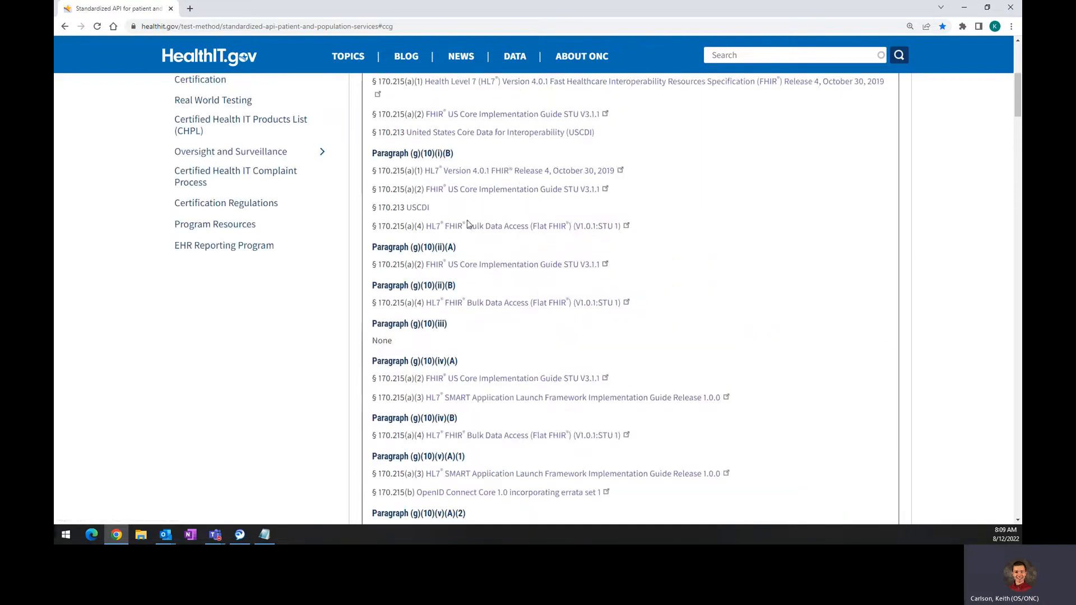
pyautogui.scroll(3, 468, 224)
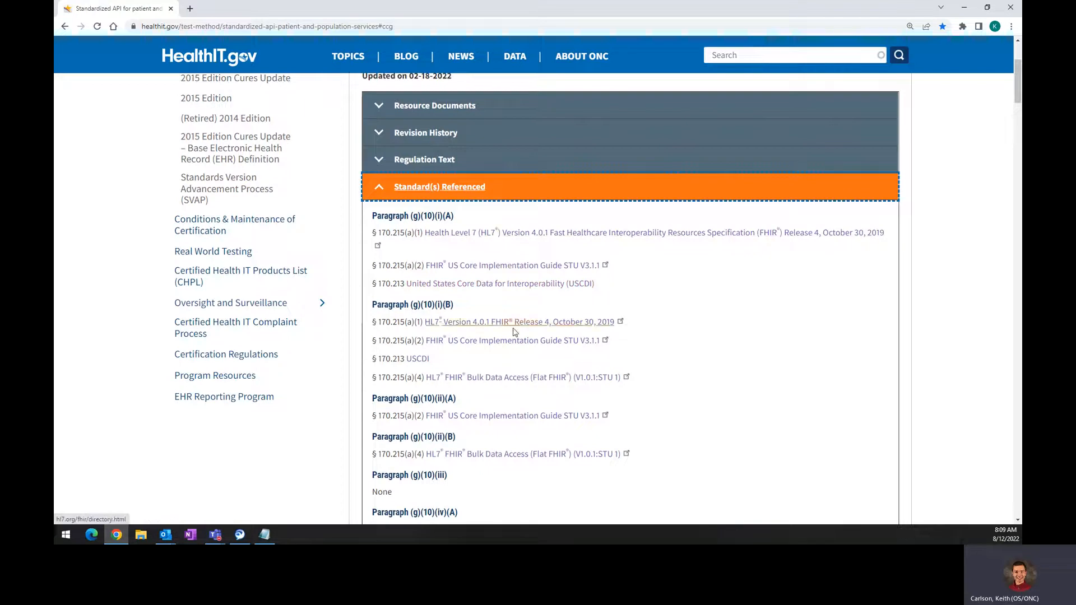
pyautogui.scroll(2, 500, 131)
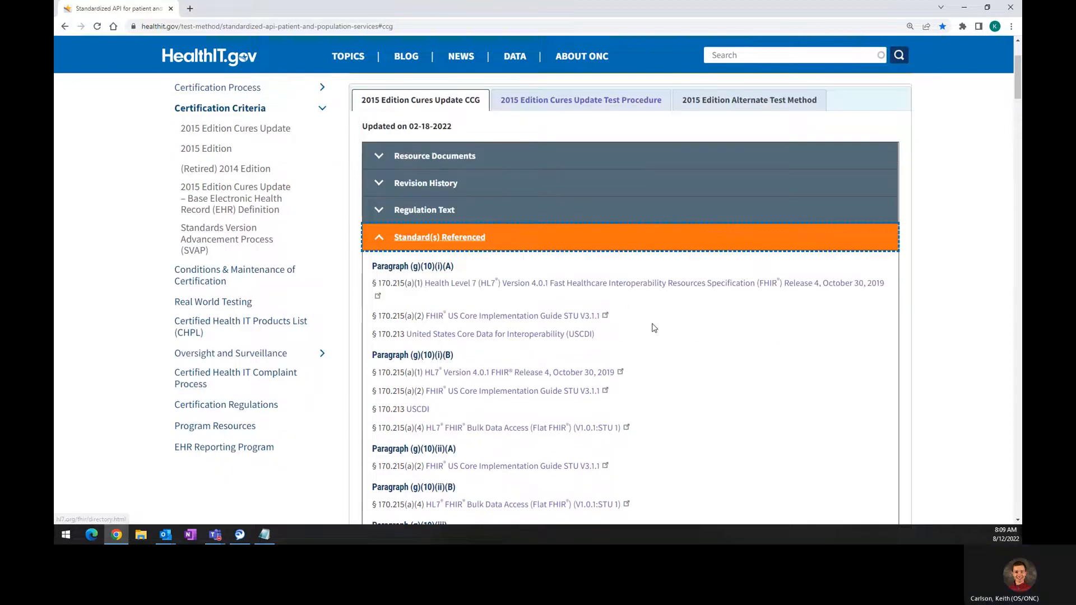
pyautogui.scroll(-1, 648, 324)
pyautogui.scroll(-2, 531, 296)
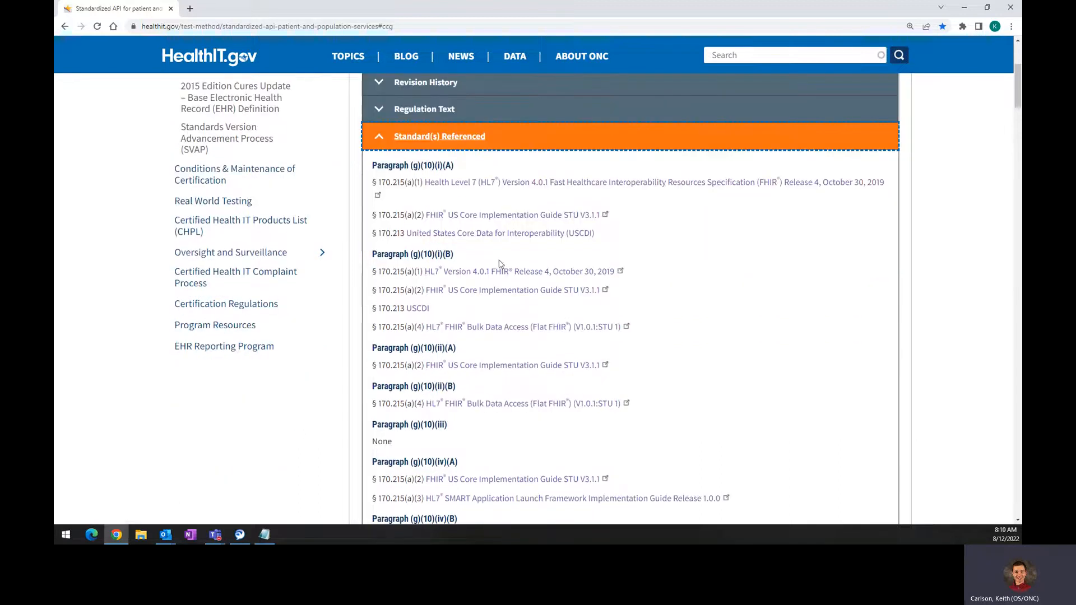
pyautogui.scroll(2, 502, 335)
# Step: Check the Regulation Text section again and return to the paragraph-by-paragraph list under Standard(s) Referenced
pyautogui.click(456, 216)
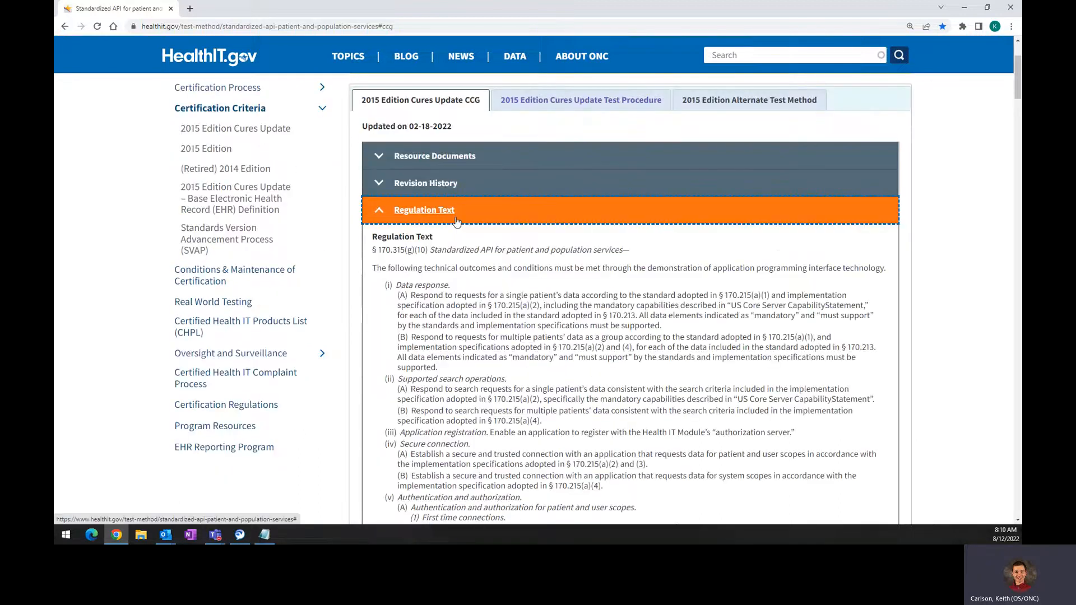
pyautogui.click(455, 218)
pyautogui.click(459, 238)
pyautogui.scroll(-1, 504, 252)
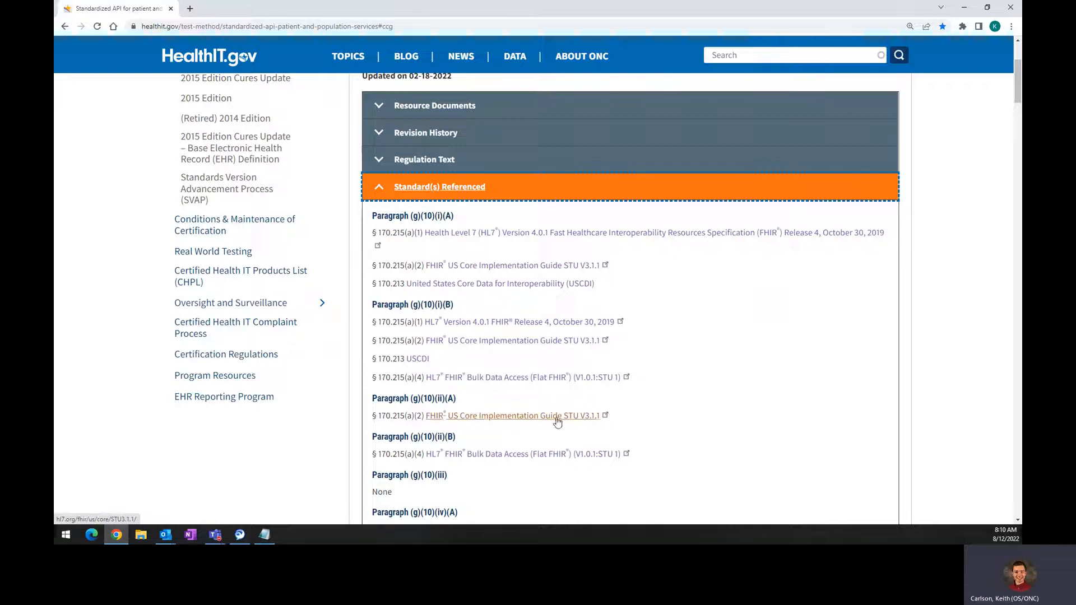
pyautogui.scroll(-2, 652, 354)
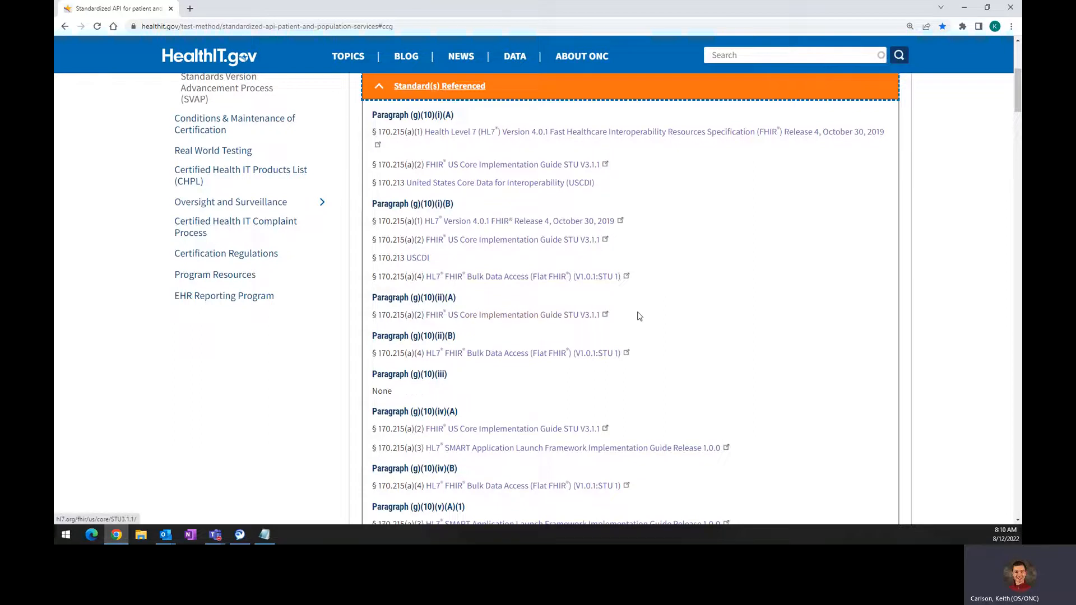
pyautogui.scroll(2, 644, 317)
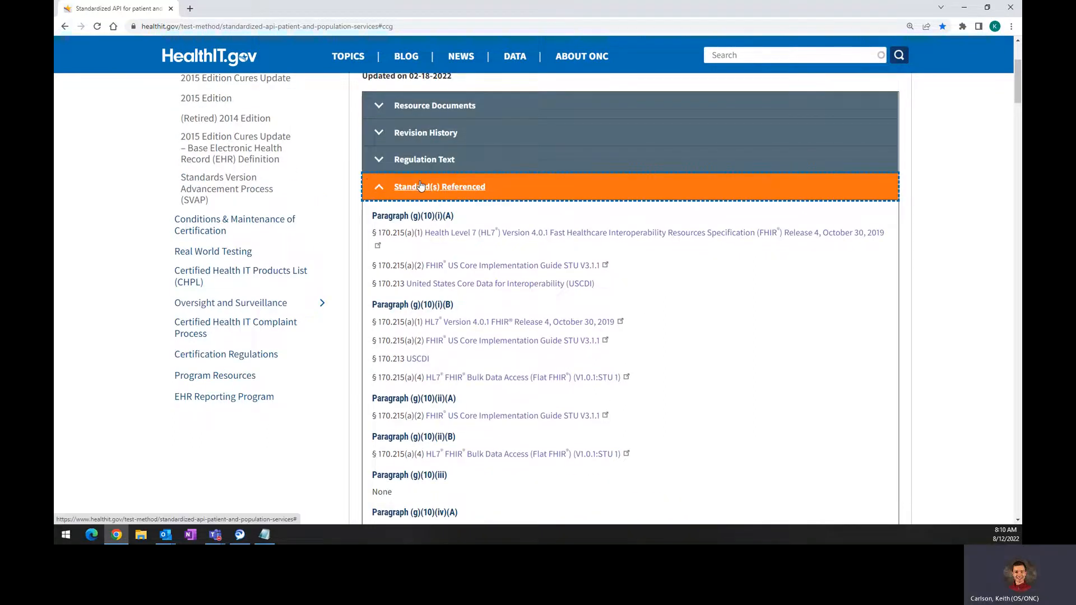
# Step: Collapse the Standard(s) Referenced section and expand Testing to view the testing tools and their documentation
pyautogui.click(419, 186)
pyautogui.scroll(1, 553, 251)
pyautogui.scroll(3, 554, 251)
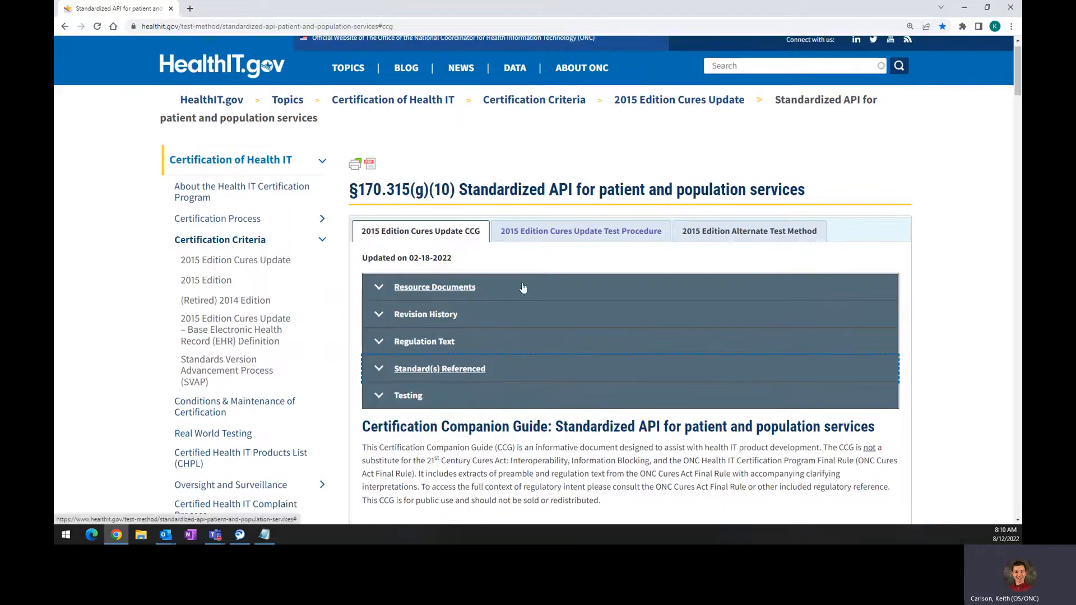
pyautogui.click(421, 396)
pyautogui.scroll(-2, 686, 373)
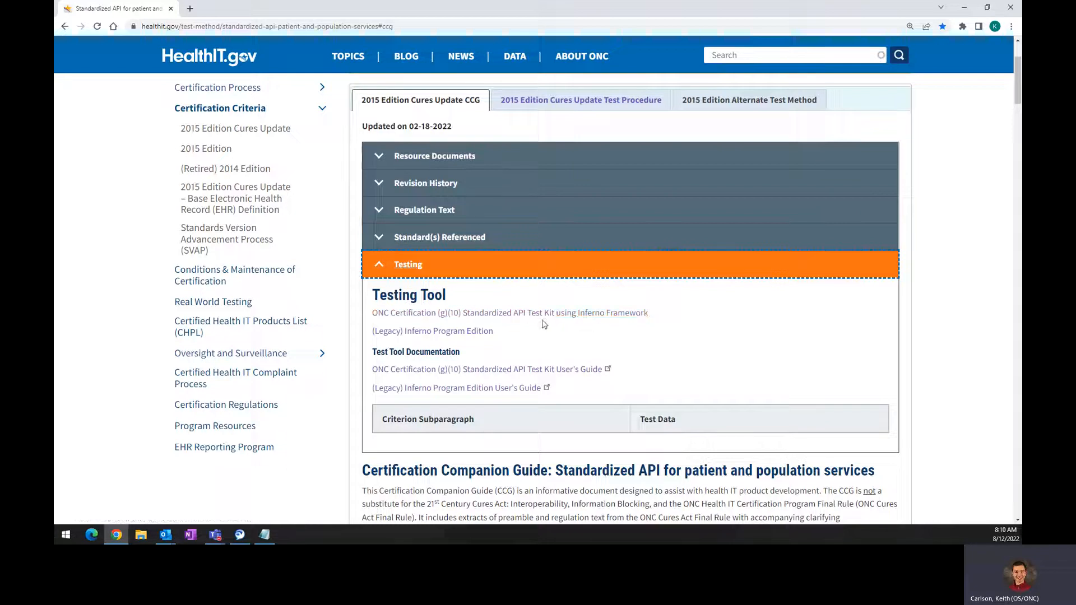
pyautogui.scroll(3, 527, 317)
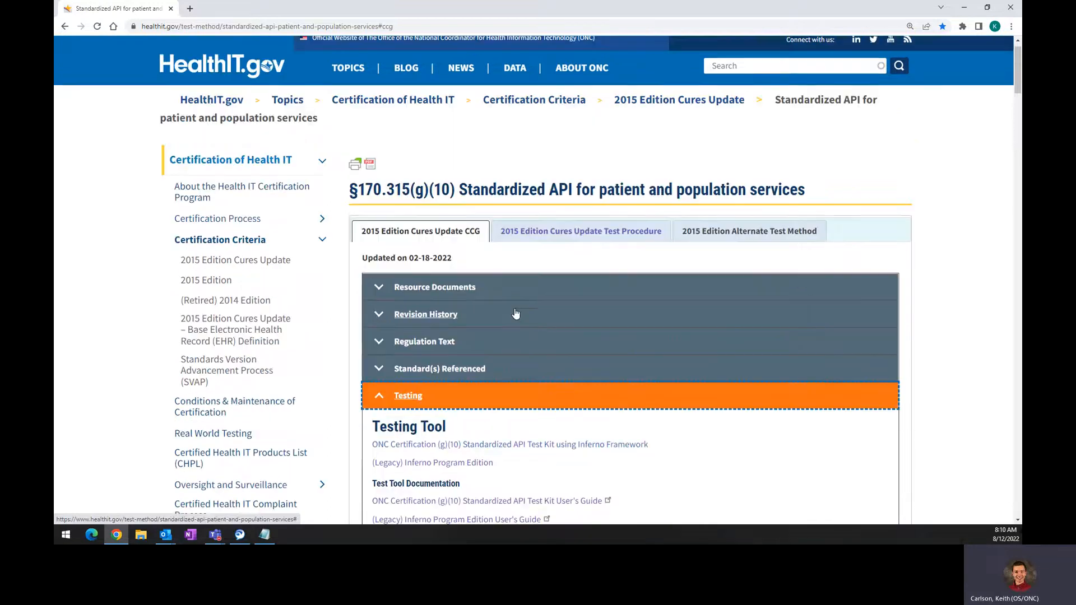
# Step: Reopen the Regulation Text section for a quick look and collapse it again
pyautogui.click(504, 351)
pyautogui.scroll(-2, 504, 351)
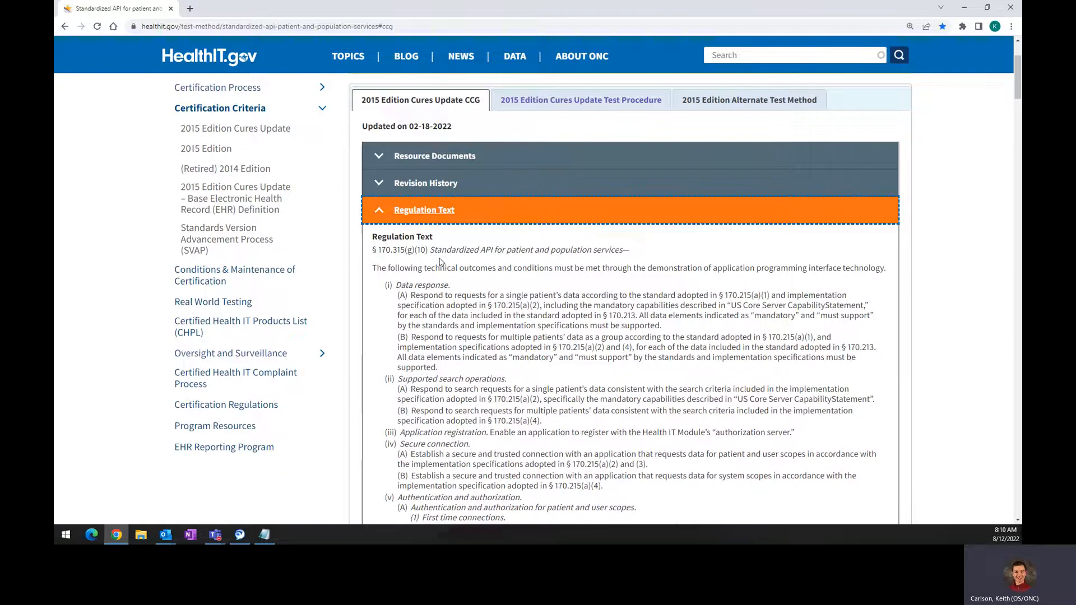
pyautogui.click(445, 215)
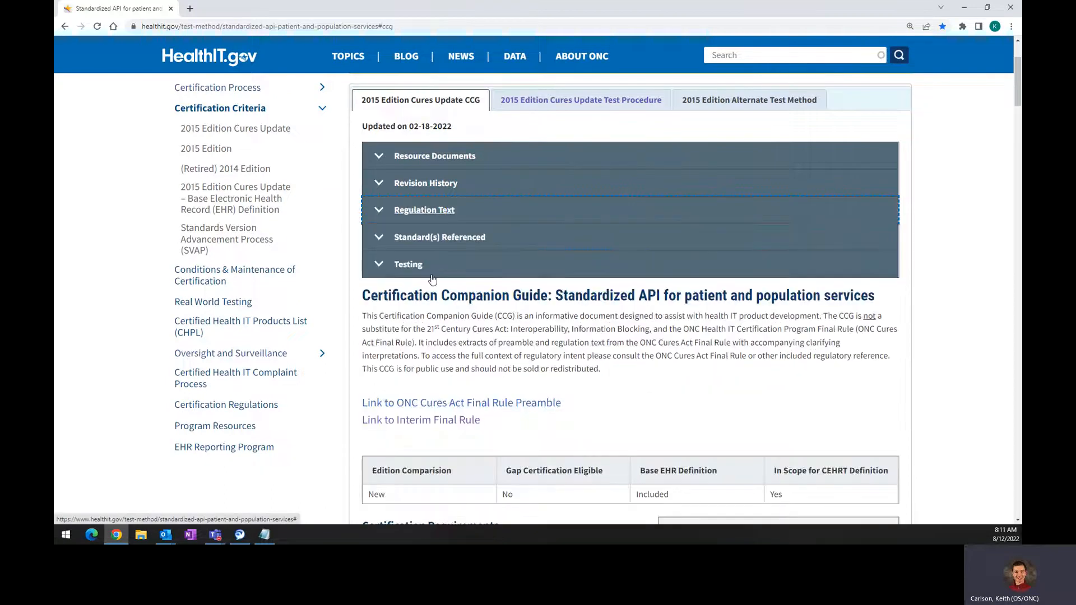
# Step: Expand the Testing section to show the testing tool and documentation links, and collapse it again
pyautogui.click(430, 268)
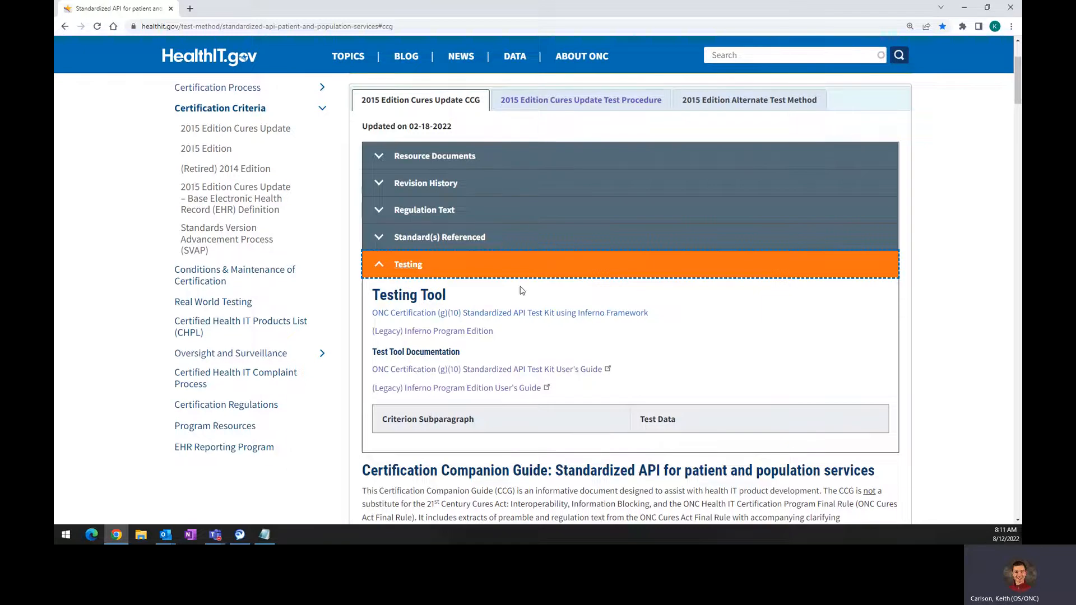
pyautogui.click(538, 272)
pyautogui.scroll(1, 556, 282)
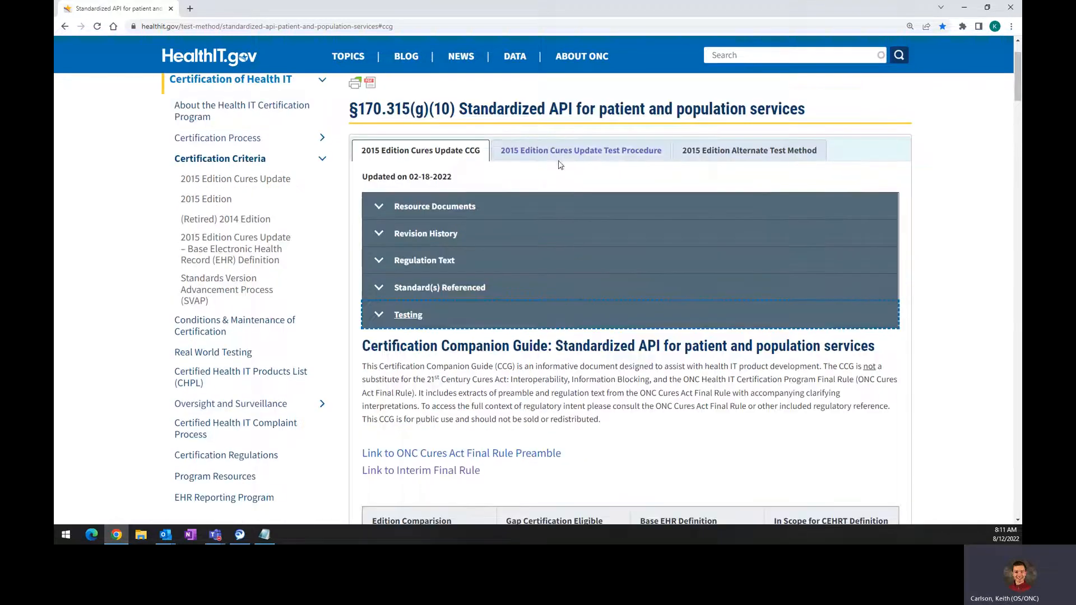
# Step: Open the 2015 Edition Cures Update Test Procedure and compare System Under Test with Test Lab Verification for paragraph (g)(10)(iii)
pyautogui.click(560, 153)
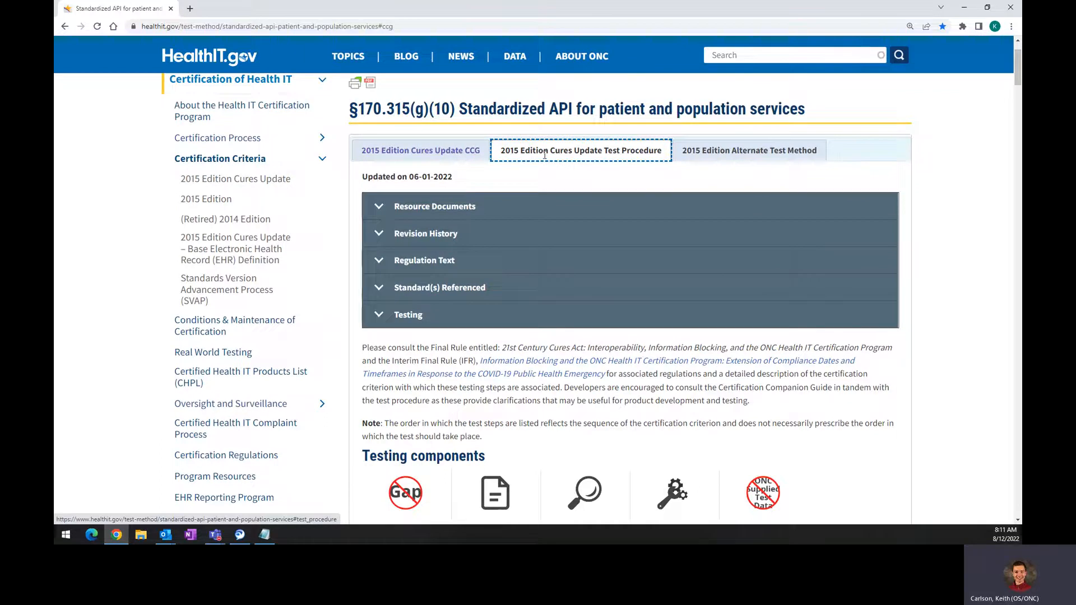
pyautogui.scroll(-6, 390, 173)
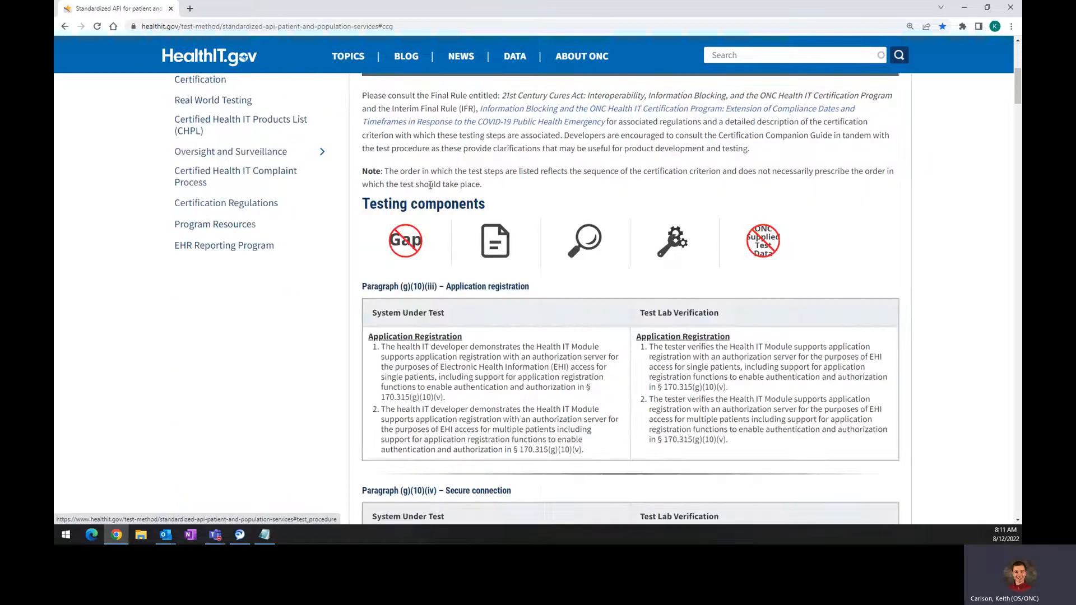
pyautogui.moveTo(386, 248); pyautogui.dragTo(446, 297)
pyautogui.scroll(-1, 445, 297)
pyautogui.click(413, 224)
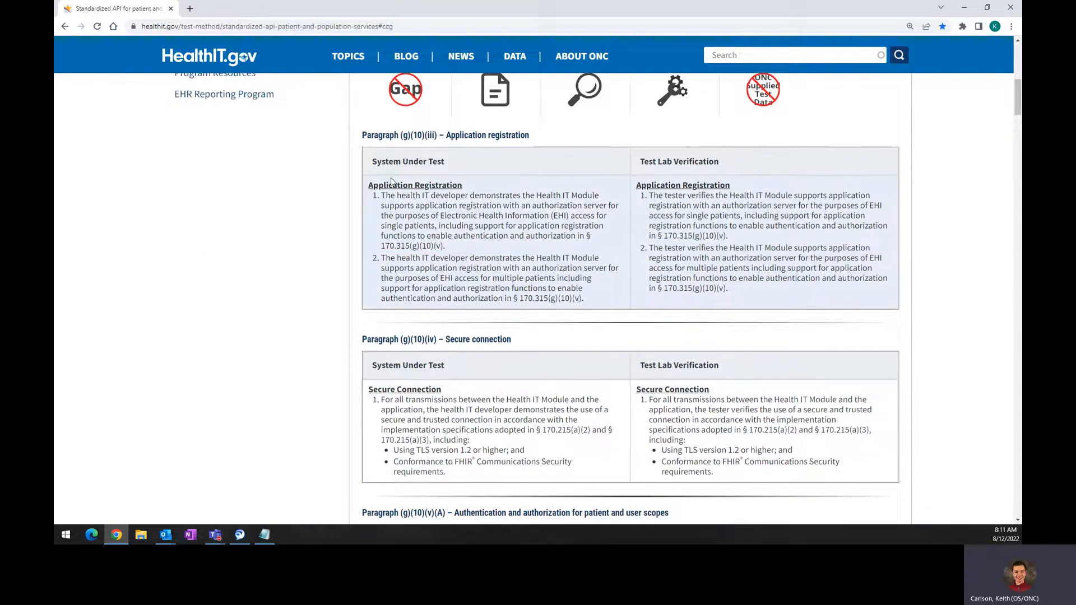
pyautogui.moveTo(371, 161)
pyautogui.mouseDown()
pyautogui.moveTo(459, 168)
pyautogui.moveTo(464, 196)
pyautogui.mouseUp()
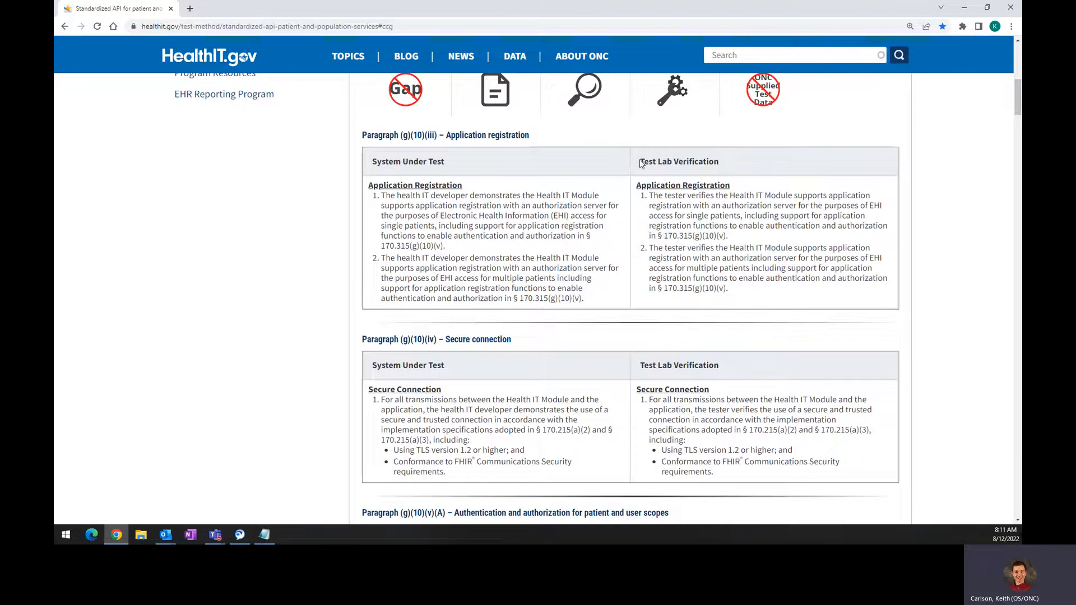
pyautogui.moveTo(639, 161)
pyautogui.mouseDown()
pyautogui.moveTo(754, 180)
pyautogui.moveTo(714, 176)
pyautogui.moveTo(496, 221)
pyautogui.mouseUp()
# Step: Read the first System Under Test steps of paragraph (g)(10)(v)(A), highlighting step 1 on EHR-Launch and Standalone-Launch support
pyautogui.scroll(-12, 501, 222)
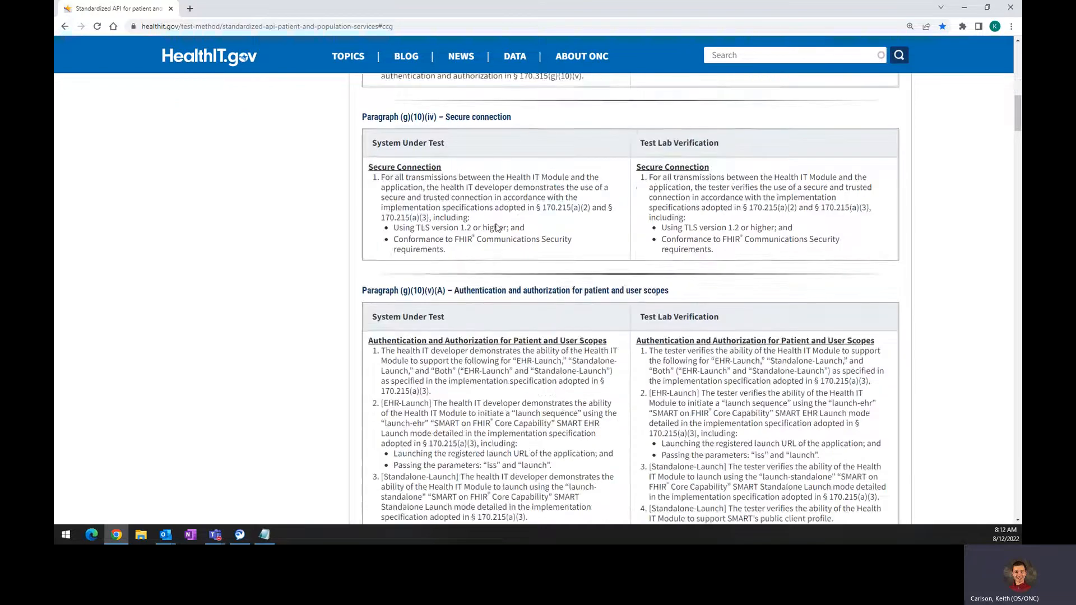
pyautogui.scroll(-9, 505, 223)
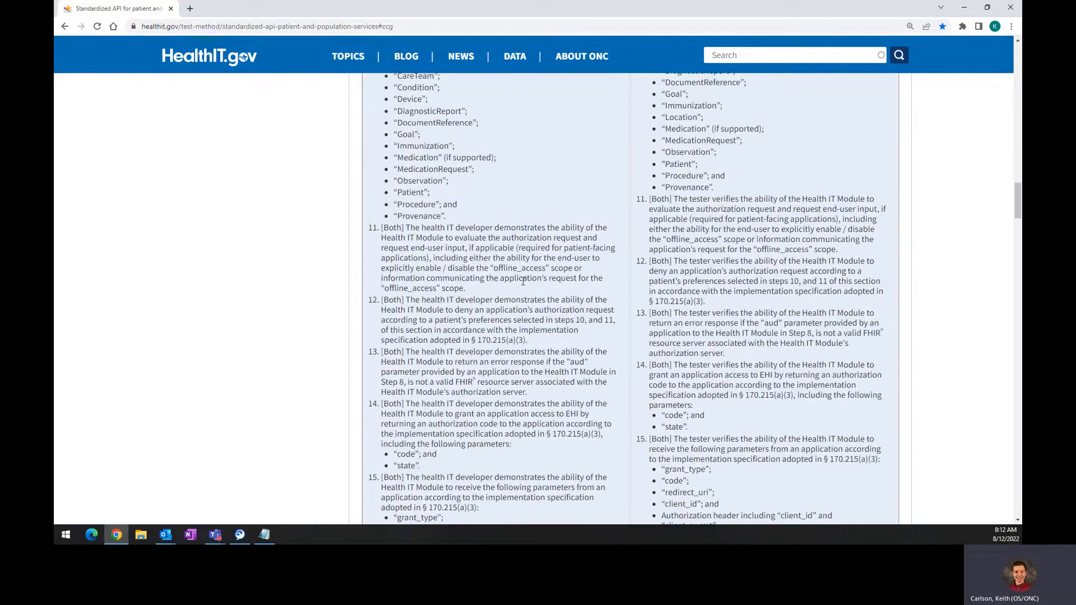
pyautogui.scroll(3, 522, 281)
pyautogui.scroll(15, 522, 281)
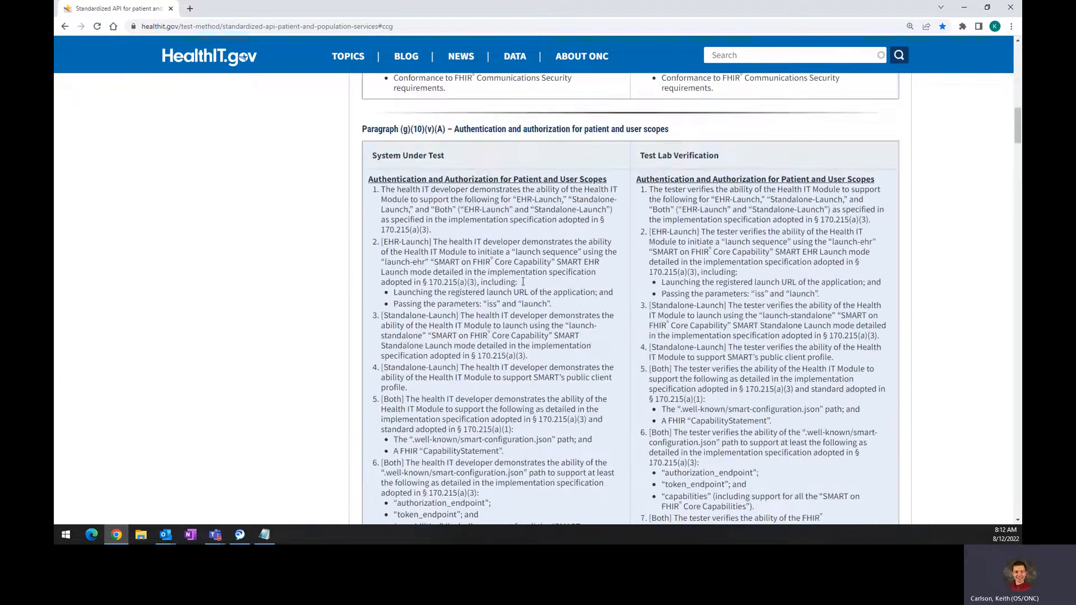
pyautogui.moveTo(407, 233); pyautogui.dragTo(481, 255)
pyautogui.click(481, 256)
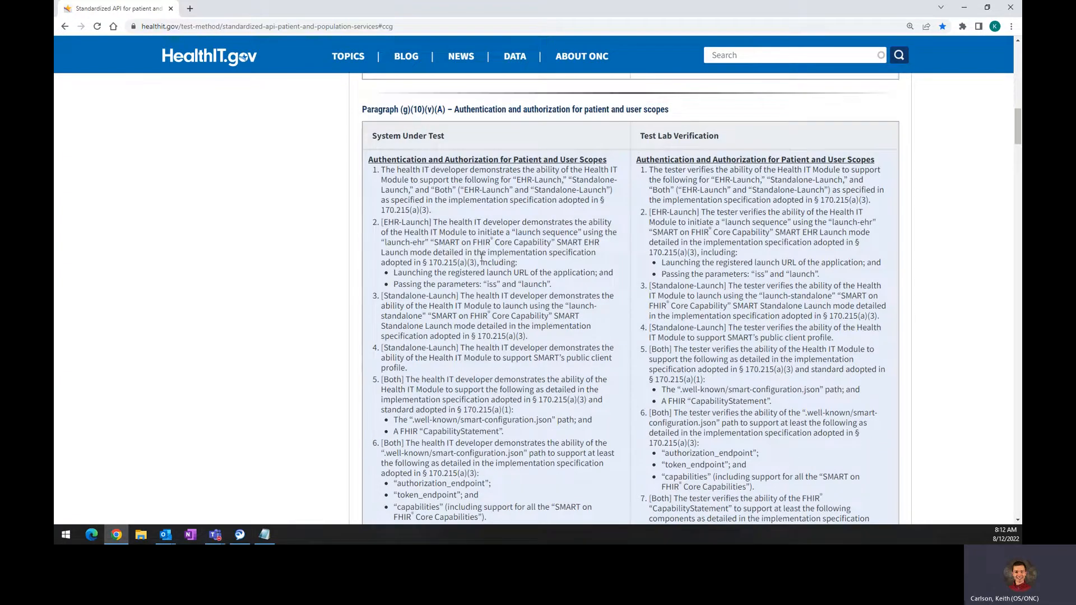
pyautogui.moveTo(383, 227); pyautogui.dragTo(482, 239)
pyautogui.click(481, 240)
pyautogui.moveTo(383, 175); pyautogui.dragTo(433, 209)
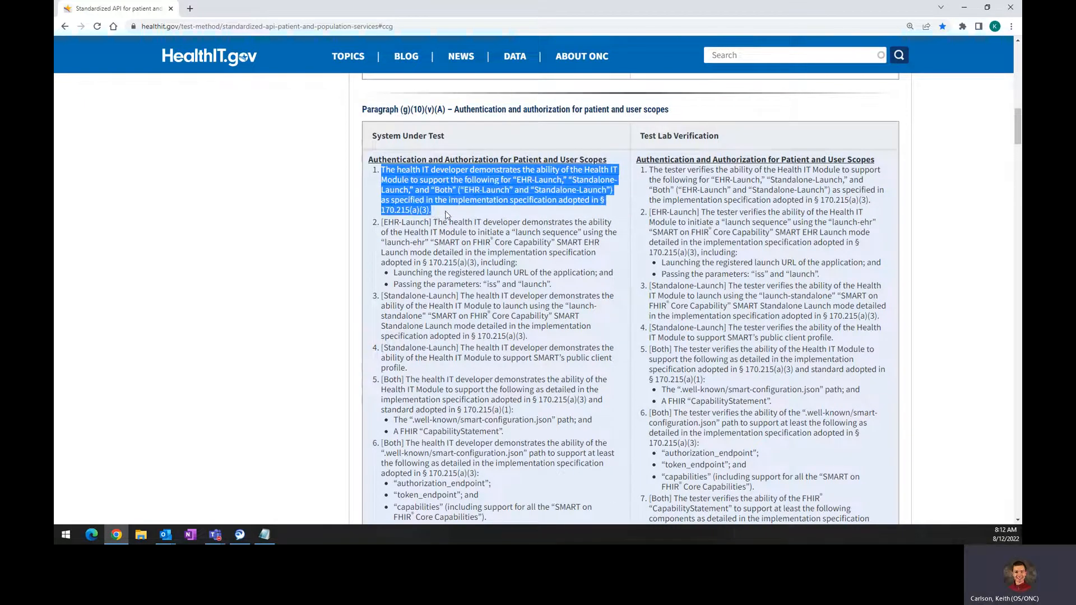
pyautogui.click(448, 221)
pyautogui.moveTo(438, 223); pyautogui.dragTo(560, 253)
pyautogui.click(560, 252)
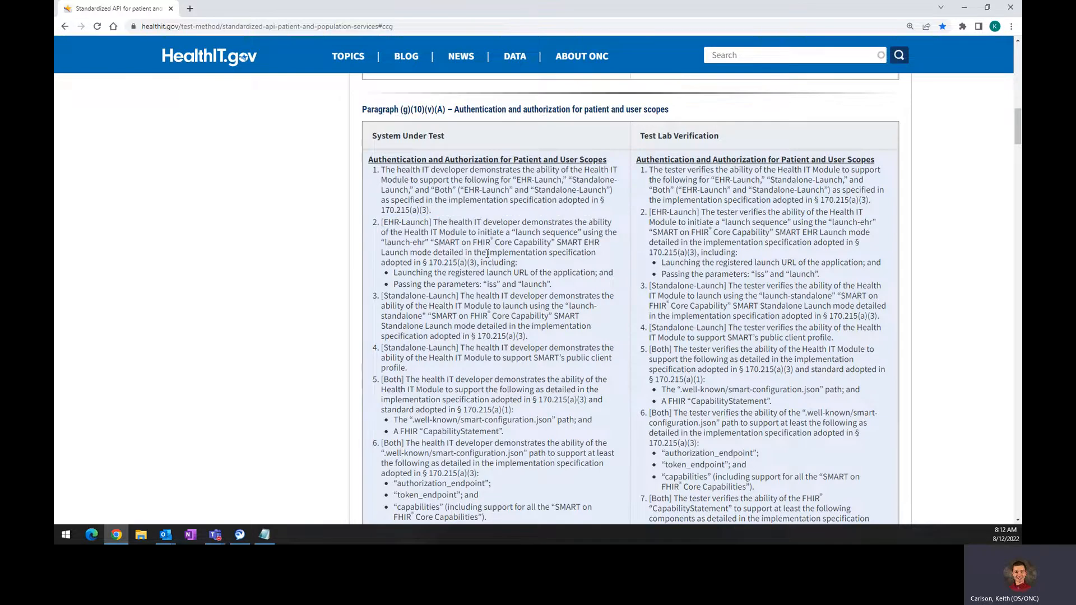
# Step: Examine the further (g)(10)(v)(A) test steps, highlighting step 6 on the ".well-known/smart-configuration.json" path
pyautogui.scroll(-3, 485, 337)
pyautogui.moveTo(425, 228); pyautogui.dragTo(485, 268)
pyautogui.click(485, 269)
pyautogui.scroll(-2, 485, 268)
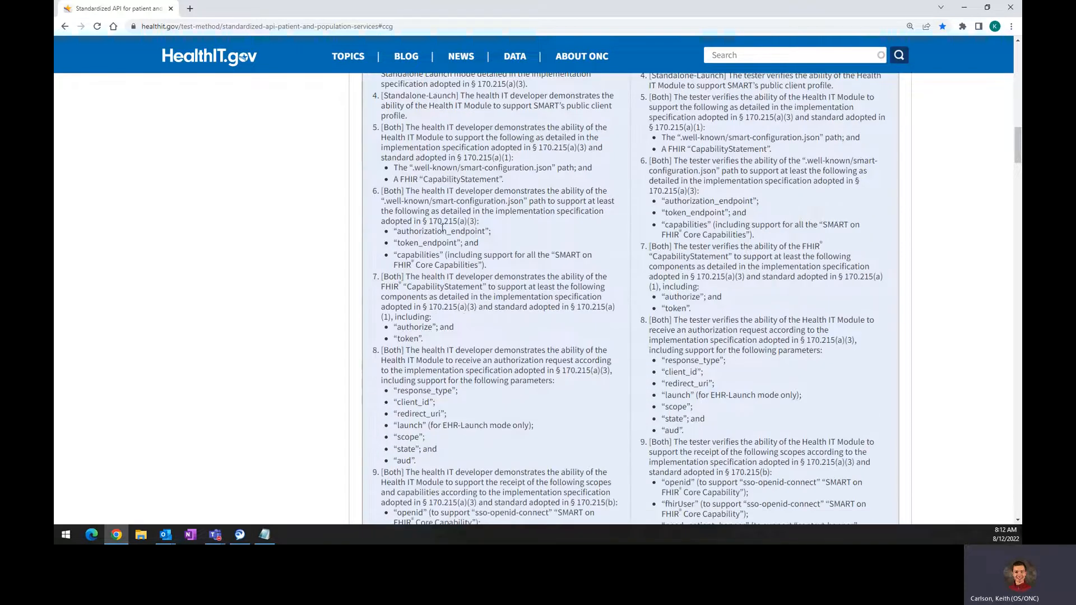
pyautogui.moveTo(432, 220); pyautogui.dragTo(496, 252)
pyautogui.click(528, 240)
pyautogui.moveTo(413, 200); pyautogui.dragTo(493, 224)
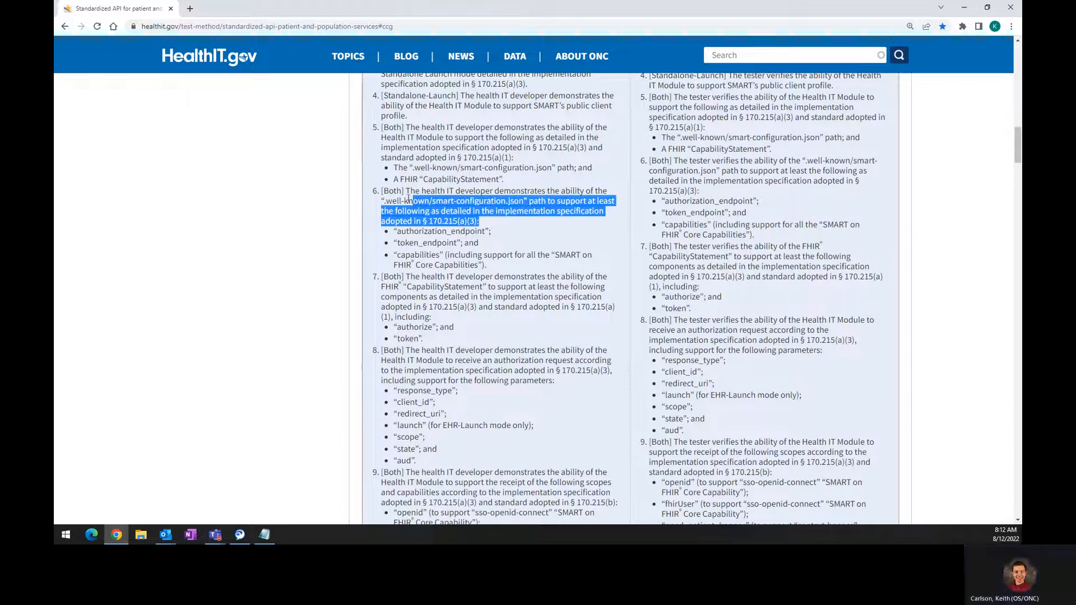
pyautogui.click(408, 199)
pyautogui.moveTo(404, 191); pyautogui.dragTo(518, 227)
pyautogui.click(518, 227)
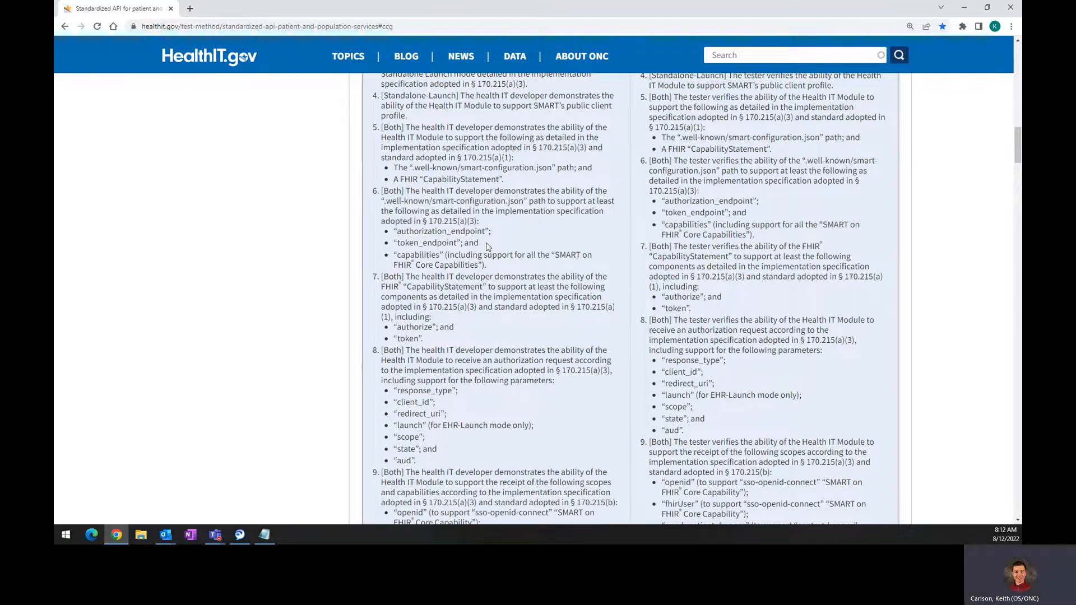
pyautogui.scroll(-2, 385, 245)
pyautogui.moveTo(405, 244); pyautogui.dragTo(472, 283)
pyautogui.click(472, 283)
pyautogui.scroll(-3, 472, 294)
# Step: Revisit step 1 of paragraph (g)(10)(v)(A) and switch back to the 2015 Edition Cures Update CCG
pyautogui.scroll(12, 472, 294)
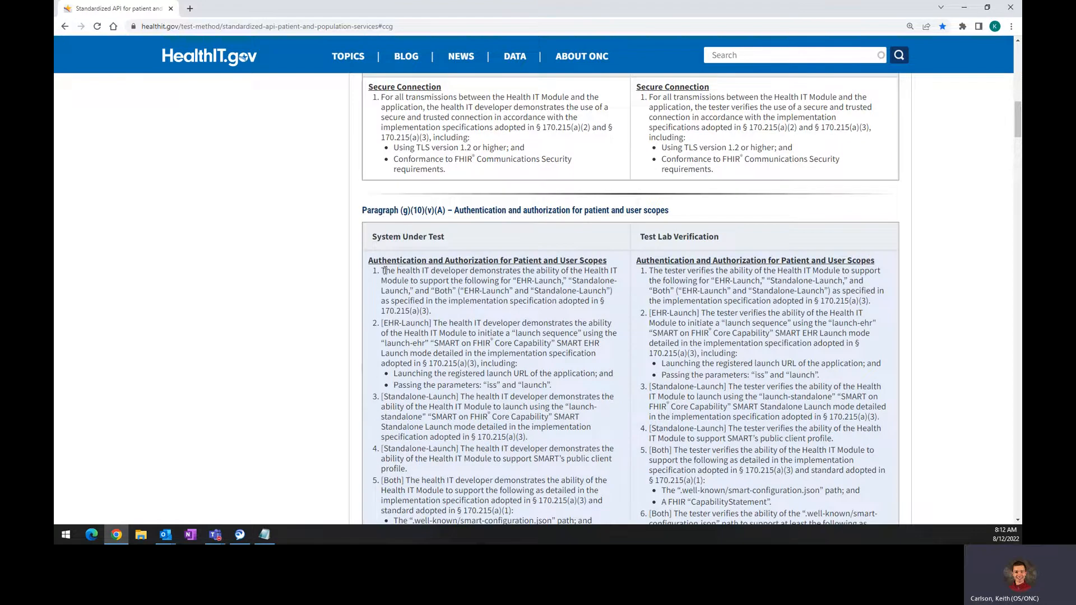
pyautogui.moveTo(384, 271); pyautogui.dragTo(616, 281)
pyautogui.click(440, 312)
pyautogui.scroll(2, 439, 312)
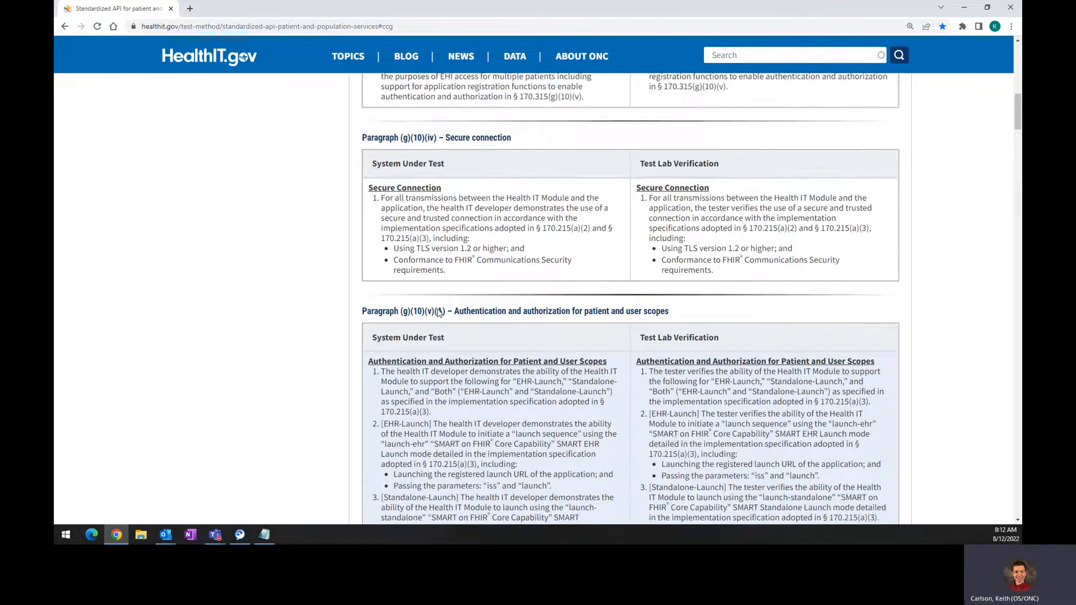
pyautogui.scroll(11, 438, 312)
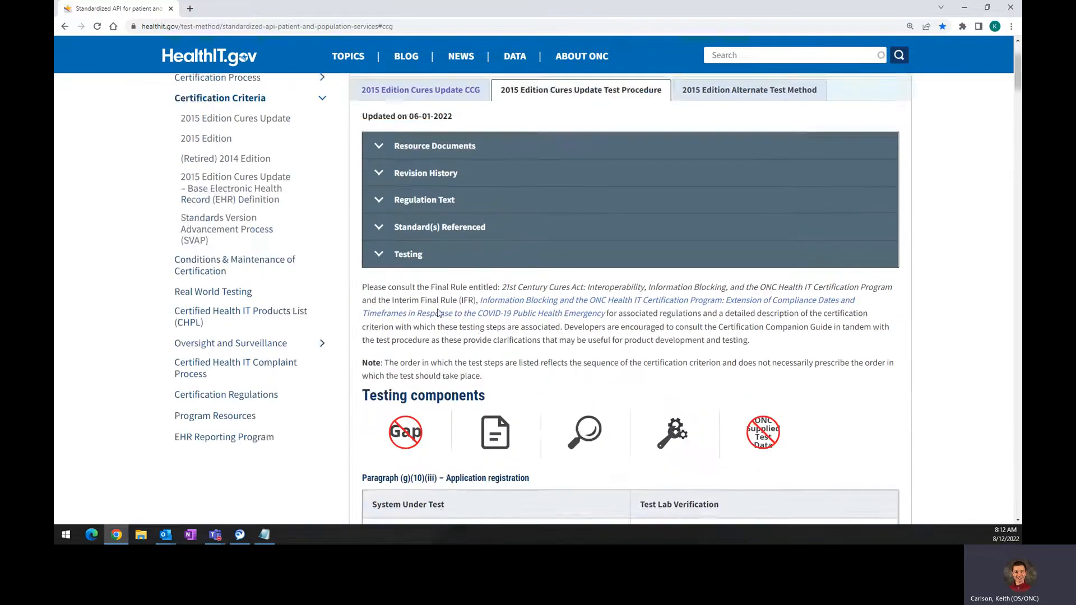
pyautogui.scroll(3, 439, 312)
pyautogui.click(443, 234)
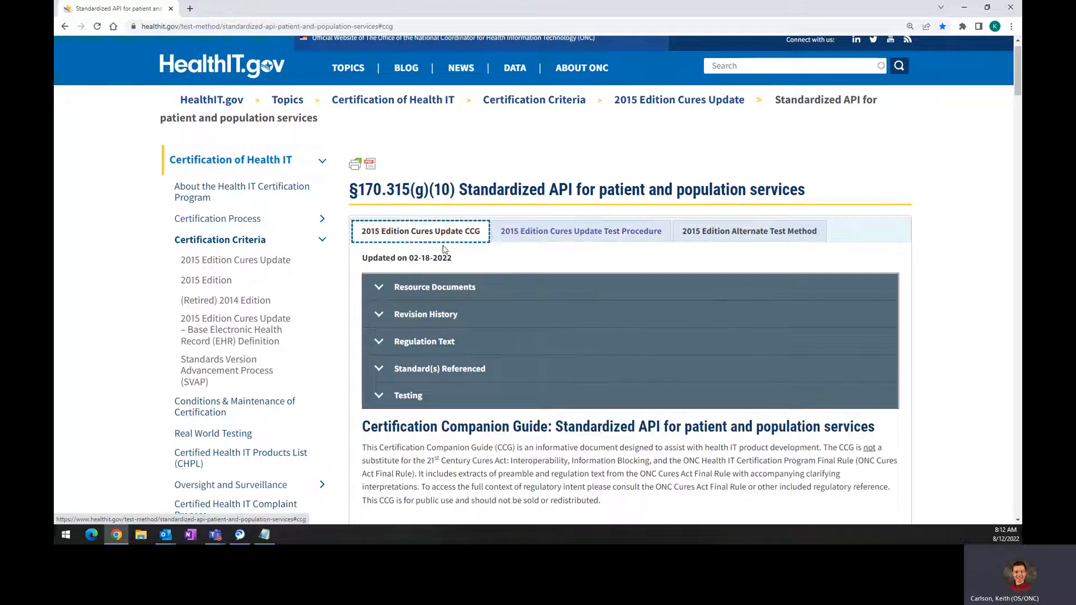
pyautogui.scroll(-3, 443, 249)
pyautogui.scroll(3, 444, 247)
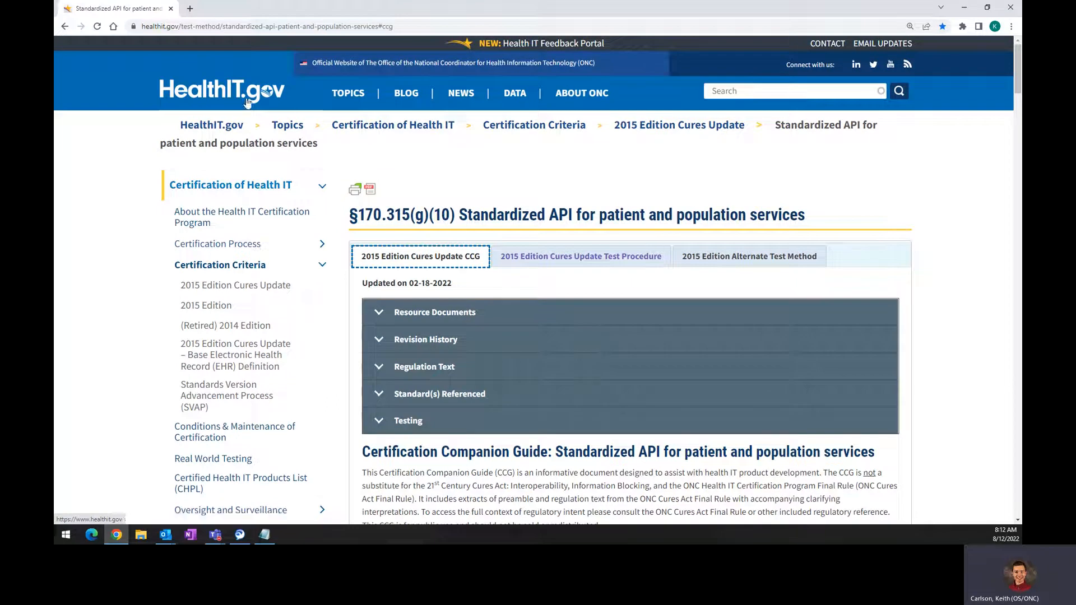
# Step: Open inferno.healthit.gov in a new browser tab and enlarge the page by two zoom levels
pyautogui.click(191, 9)
pyautogui.write('inferno.healthit.gov')
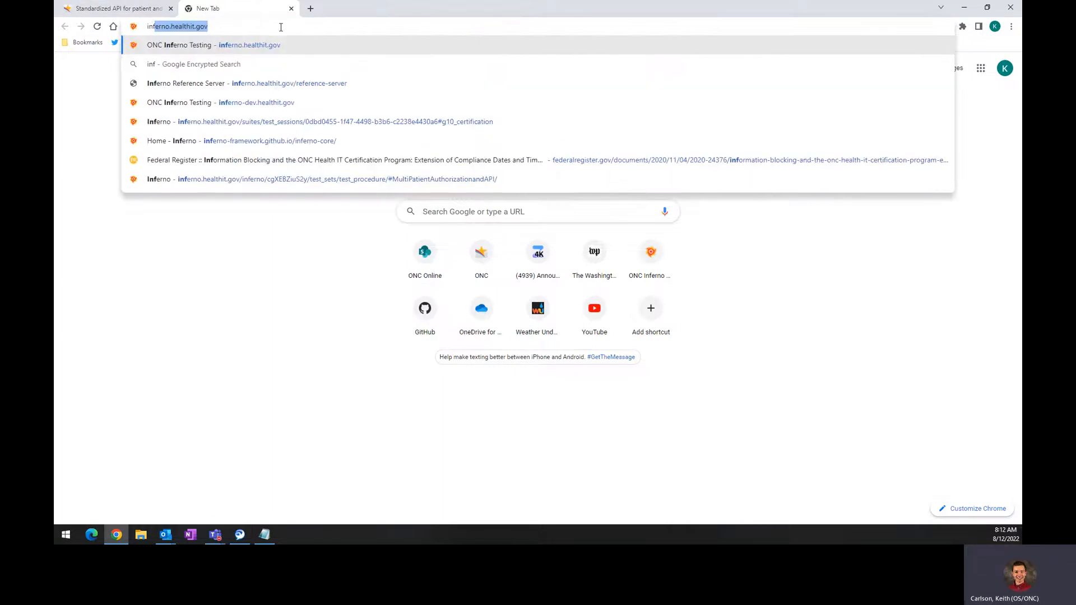
pyautogui.press('Return')
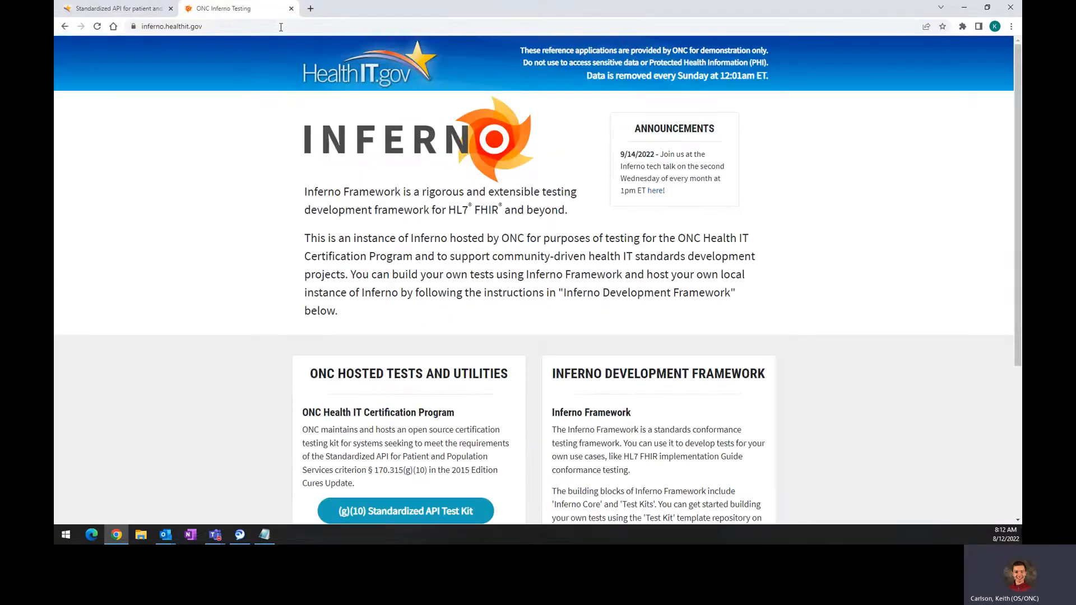
pyautogui.hotkey('ctrl', '+')
pyautogui.hotkey('ctrl', '+')
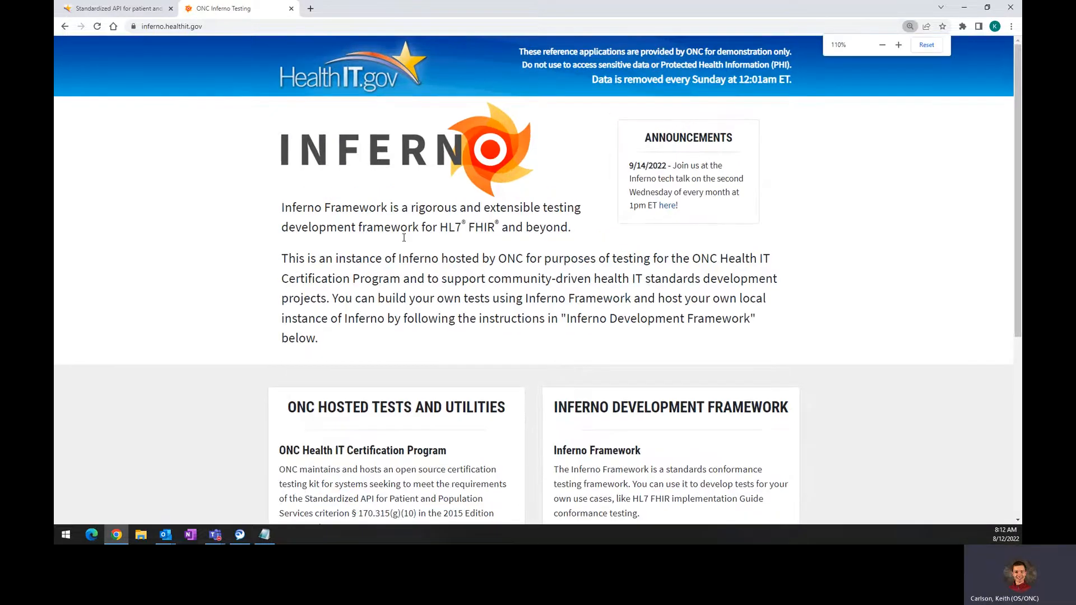
# Step: Look over the ONC Hosted Tests and Utilities and Inferno Development Framework sections, highlighting the Inferno Development Framework heading
pyautogui.scroll(-2, 377, 279)
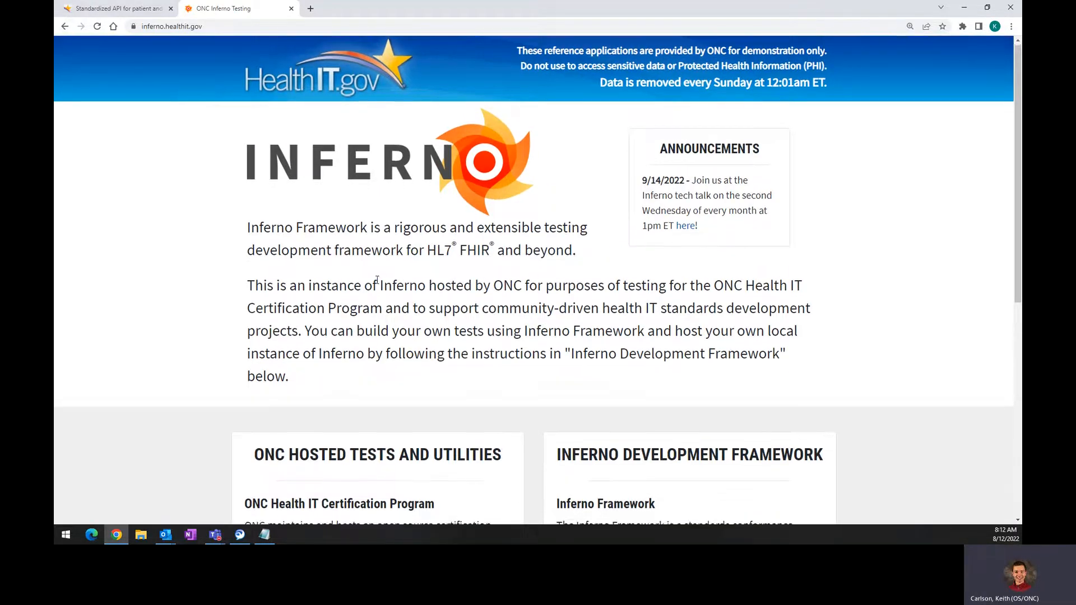
pyautogui.scroll(1, 377, 278)
pyautogui.scroll(-2, 377, 279)
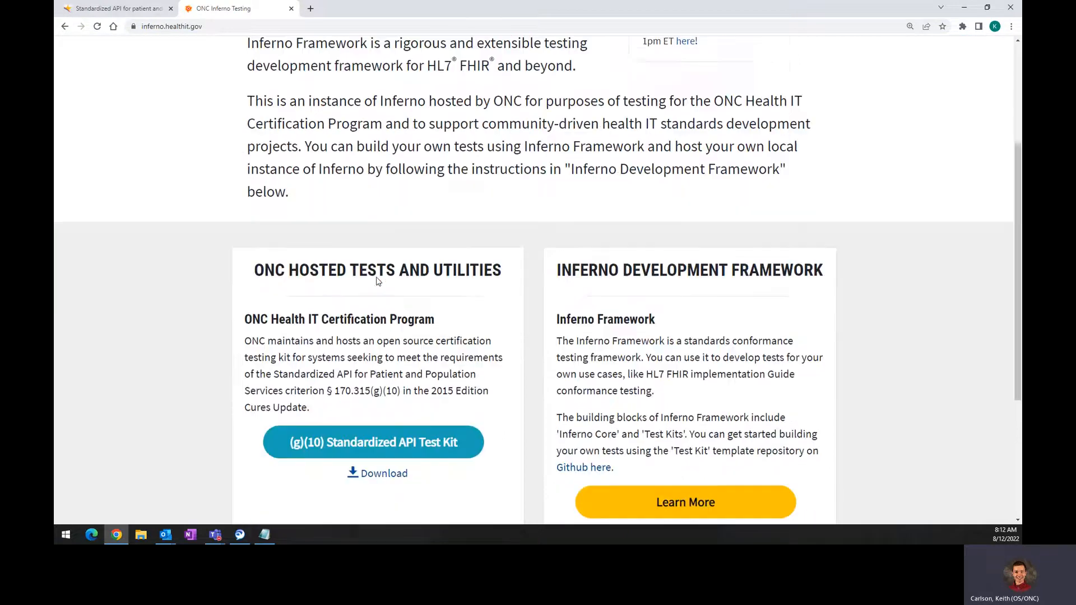
pyautogui.moveTo(258, 250); pyautogui.dragTo(504, 263)
pyautogui.click(430, 261)
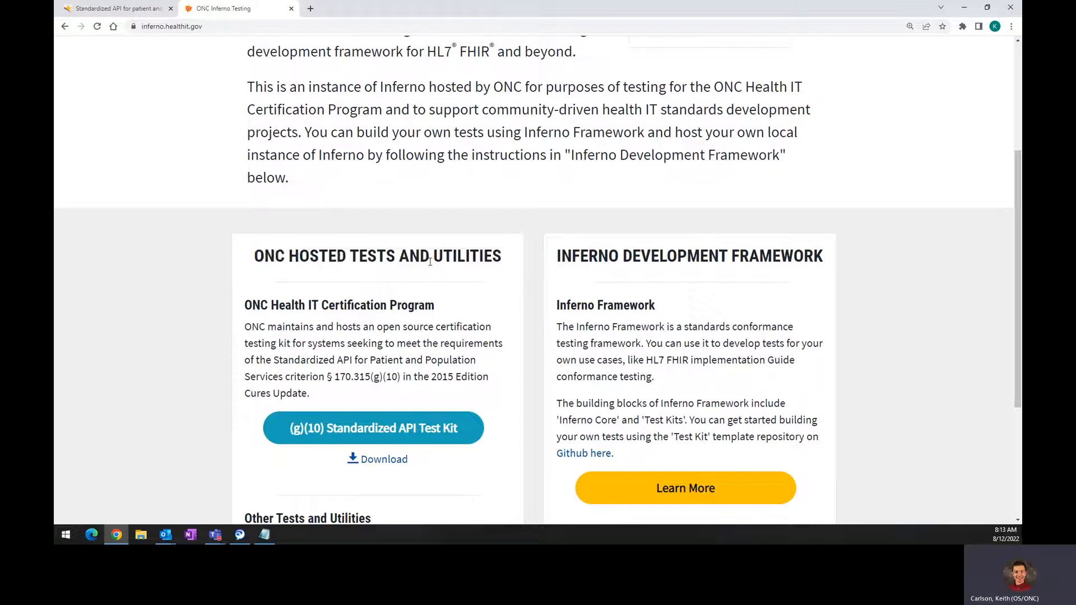
pyautogui.moveTo(559, 254); pyautogui.dragTo(829, 273)
pyautogui.click(711, 252)
pyautogui.moveTo(557, 257); pyautogui.dragTo(832, 263)
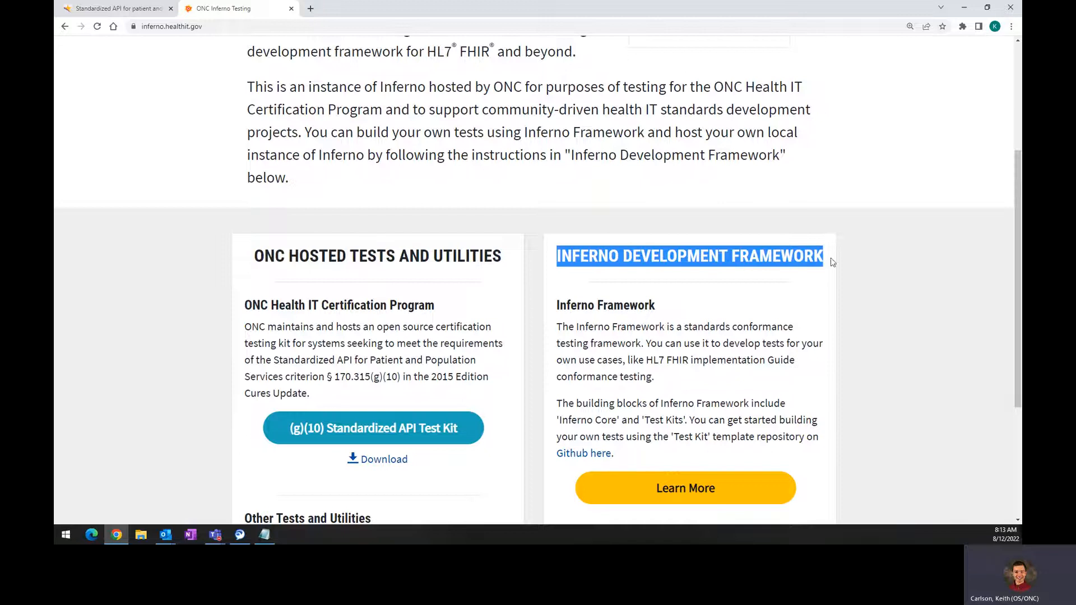
pyautogui.click(728, 273)
# Step: Review the Inferno introduction and the links offered for the (g)(10) test kit, other FHIR tests and the Inferno Framework
pyautogui.scroll(4, 401, 147)
pyautogui.scroll(-2, 476, 236)
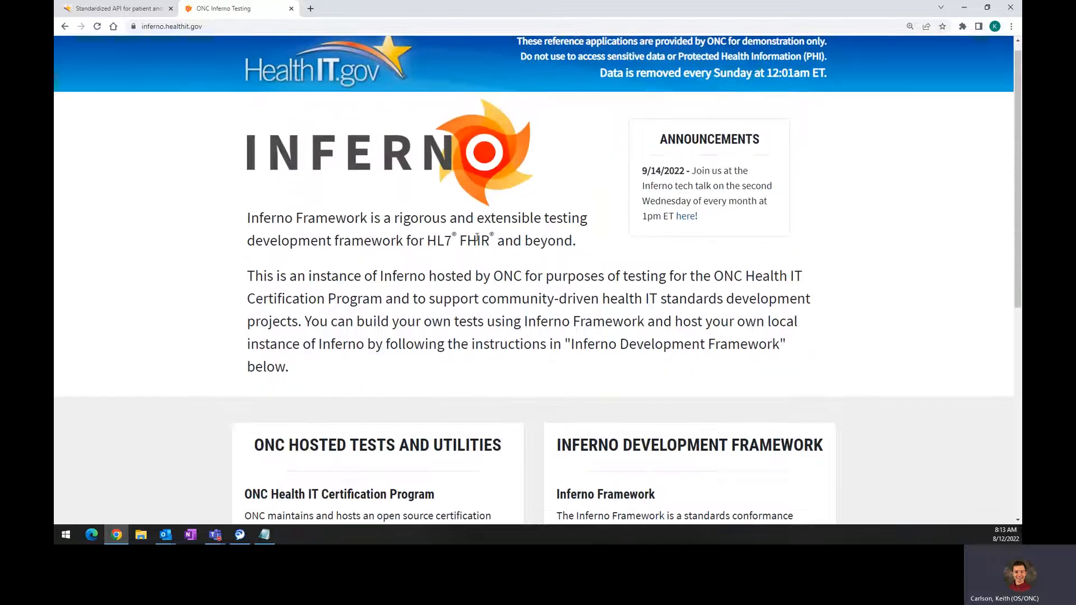
pyautogui.scroll(-1, 476, 236)
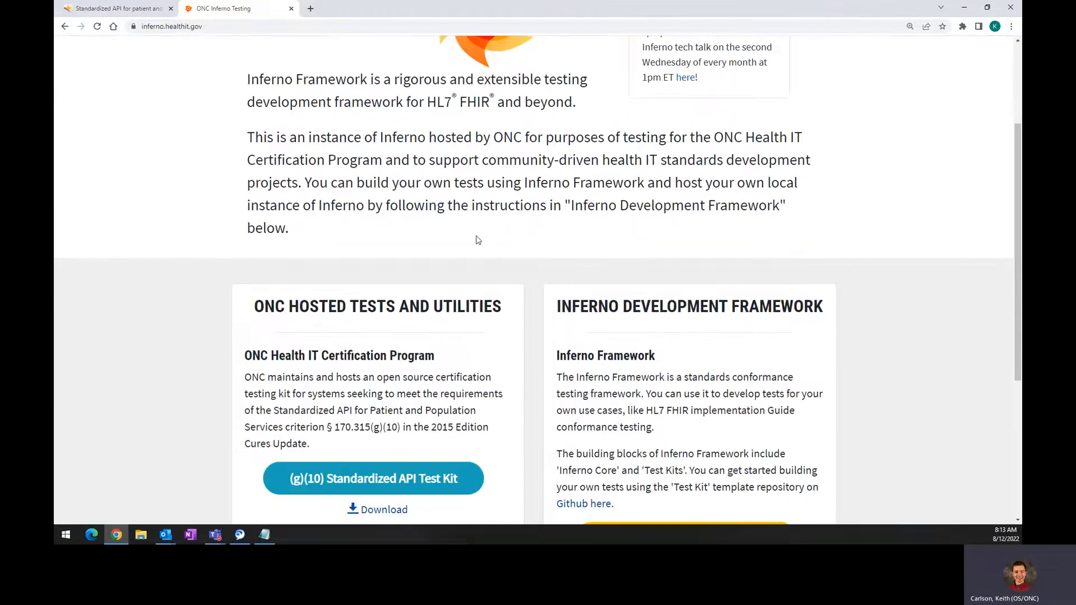
pyautogui.scroll(3, 478, 240)
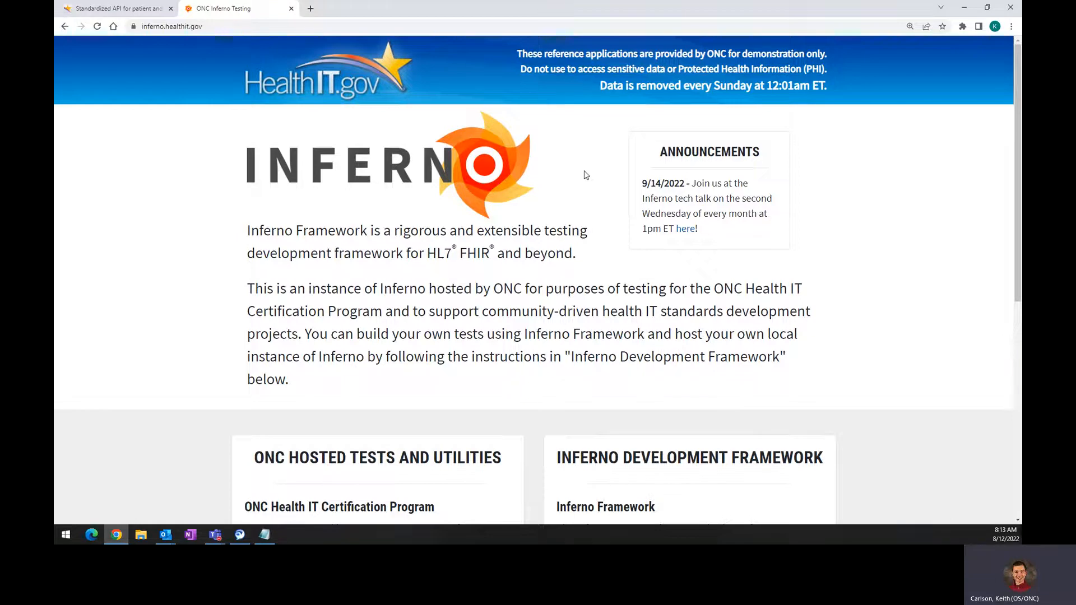
pyautogui.scroll(-4, 581, 175)
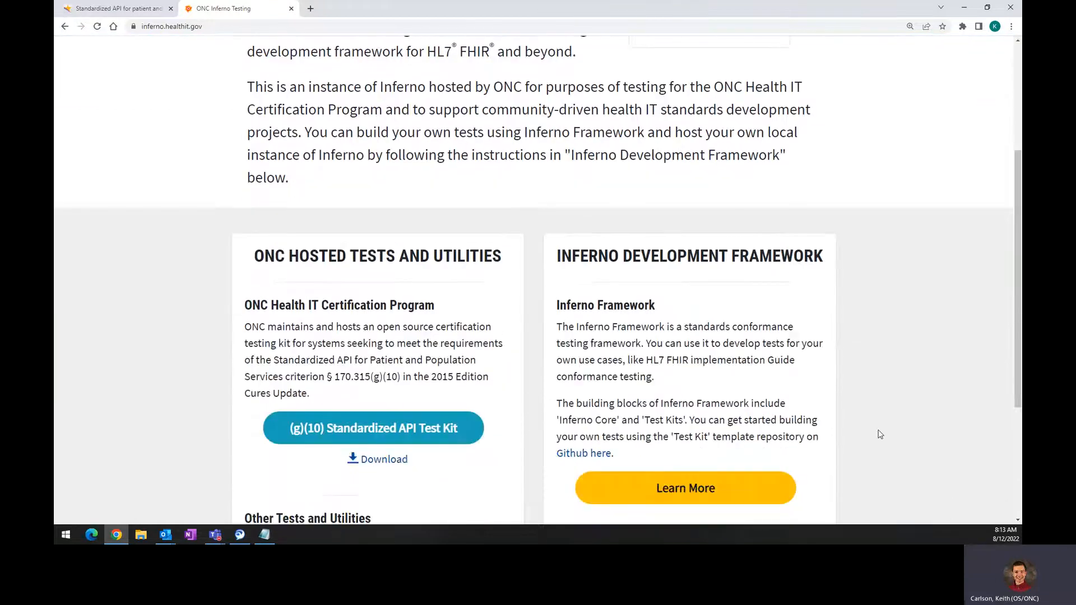
pyautogui.scroll(3, 689, 489)
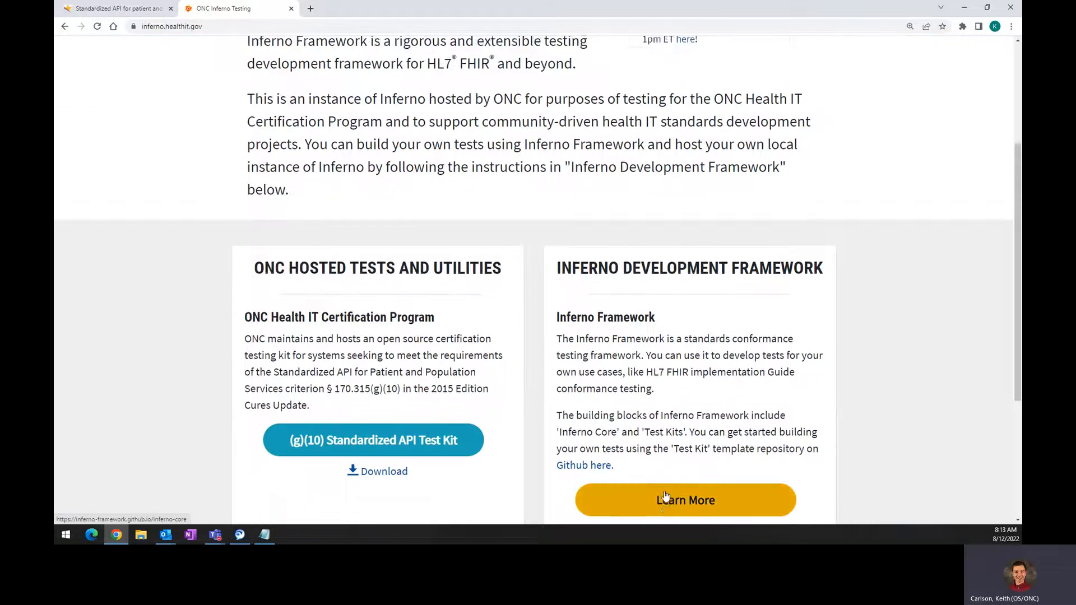
pyautogui.scroll(-4, 704, 362)
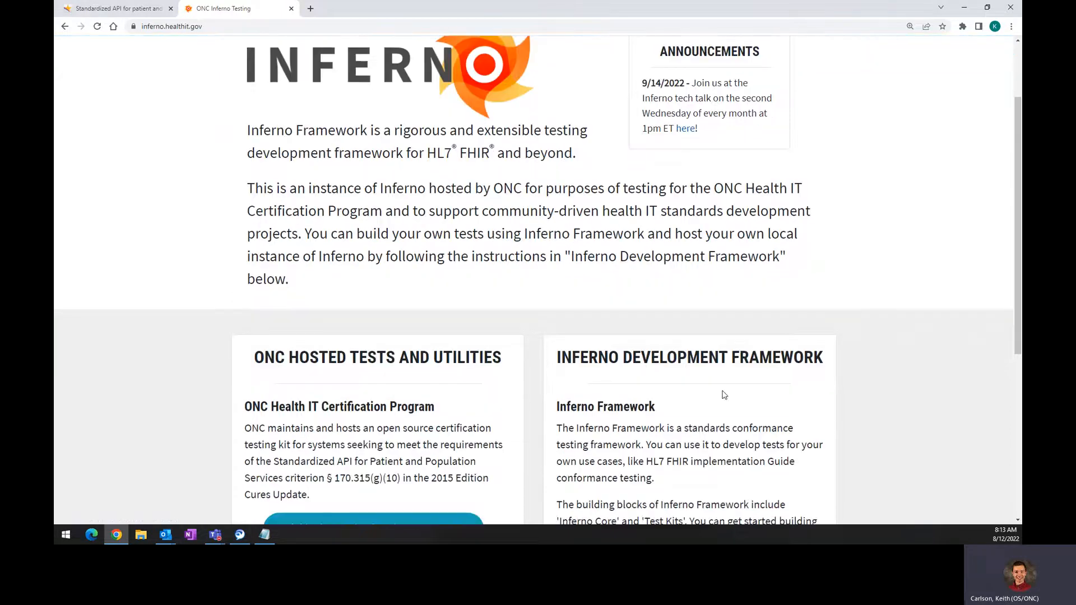
pyautogui.scroll(-2, 684, 373)
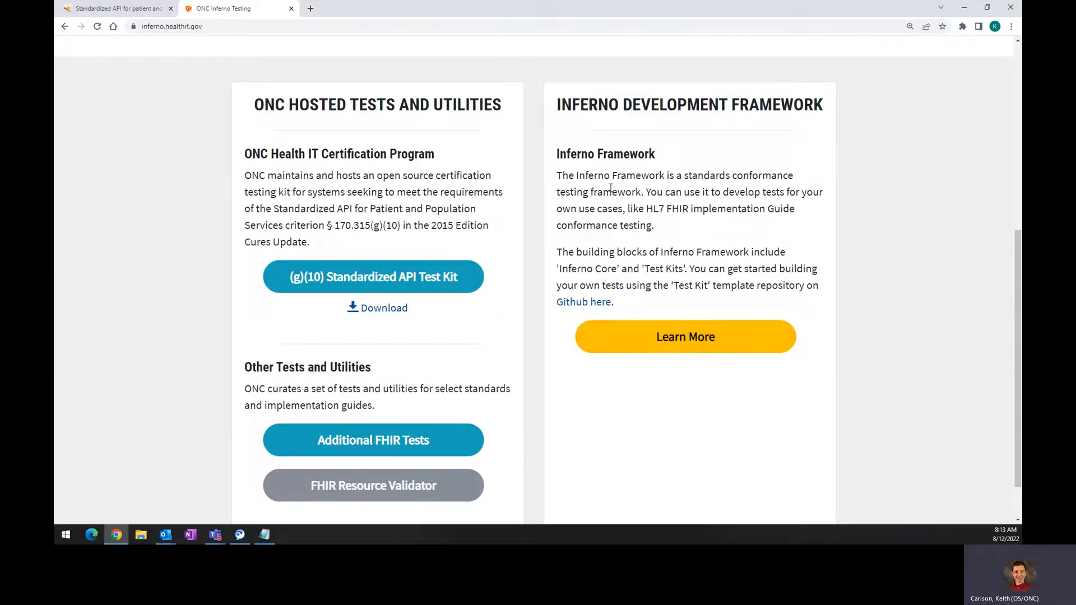
pyautogui.scroll(2, 685, 262)
pyautogui.scroll(-2, 680, 314)
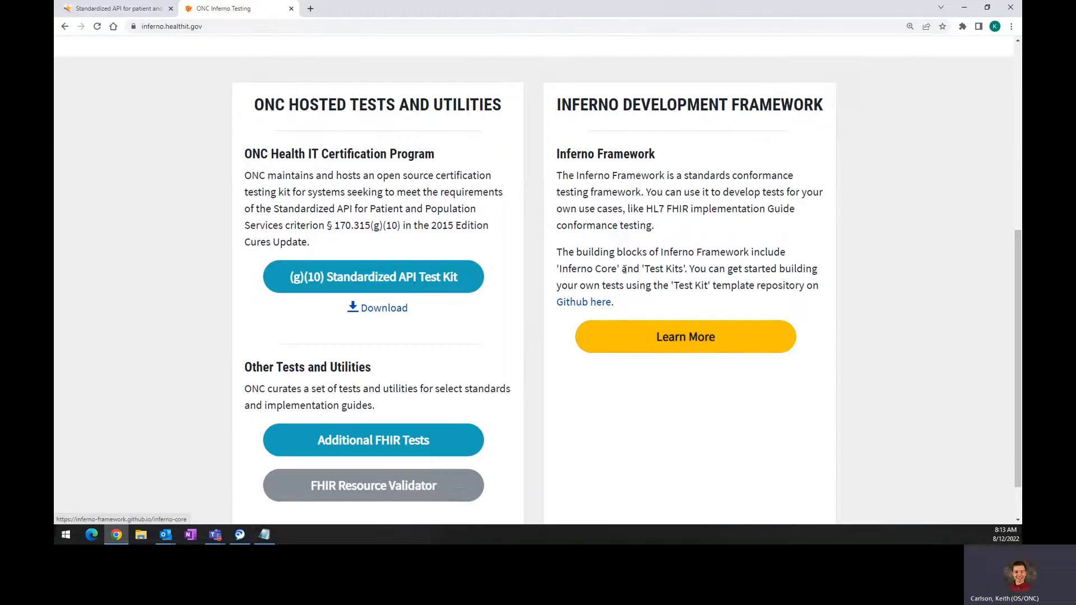
# Step: Review the hosted tests and framework sections, highlighting the ONC Health IT Certification Program and Other Tests and Utilities headings
pyautogui.scroll(1, 639, 279)
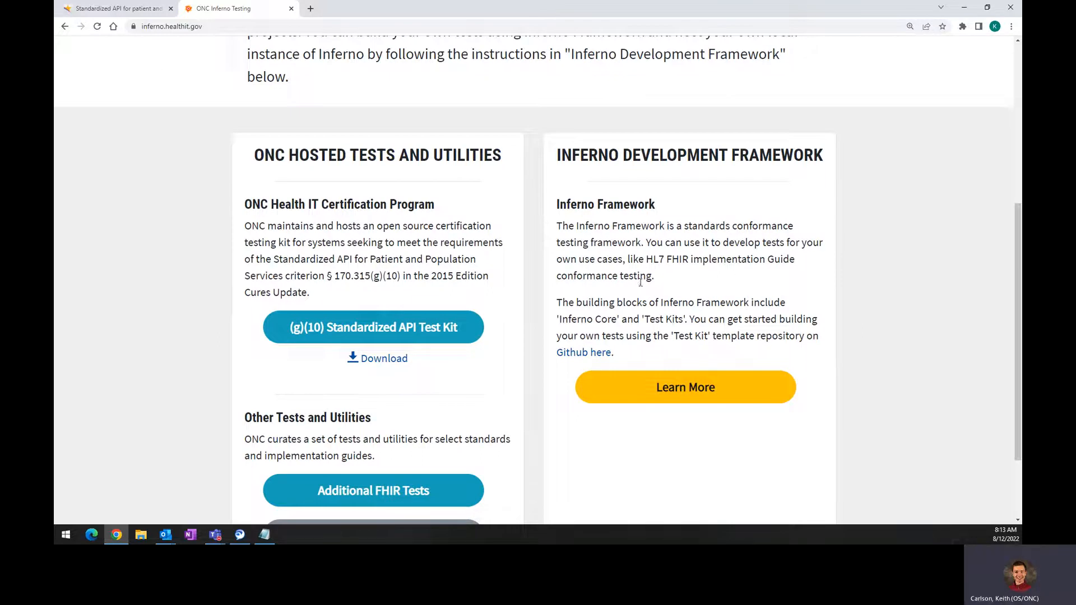
pyautogui.moveTo(592, 260); pyautogui.dragTo(690, 296)
pyautogui.click(689, 294)
pyautogui.scroll(-1, 682, 288)
pyautogui.moveTo(254, 105); pyautogui.dragTo(274, 105)
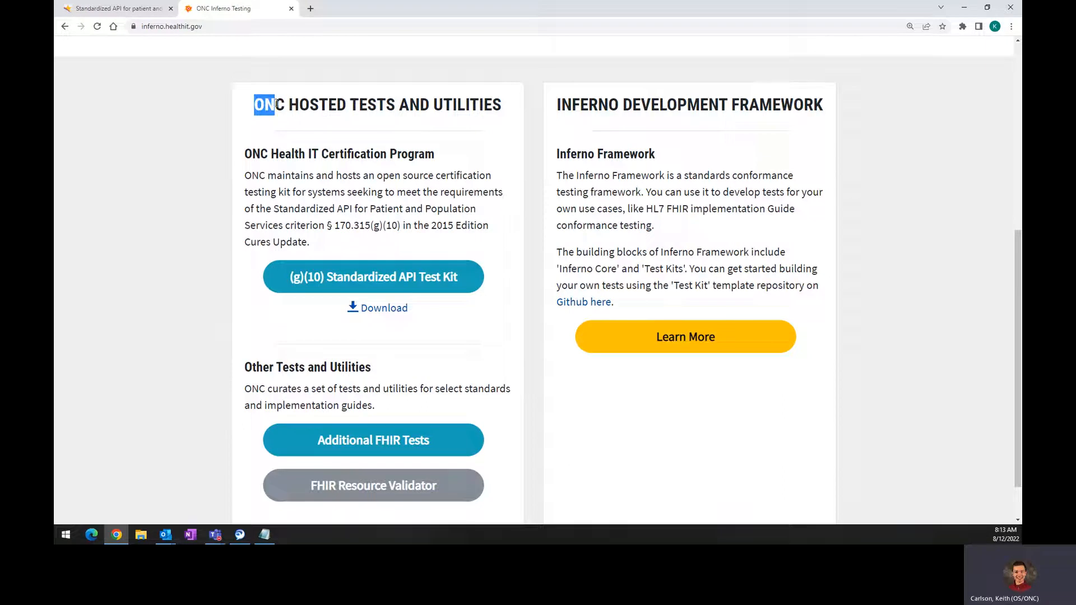
pyautogui.click(309, 153)
pyautogui.moveTo(255, 151); pyautogui.dragTo(410, 160)
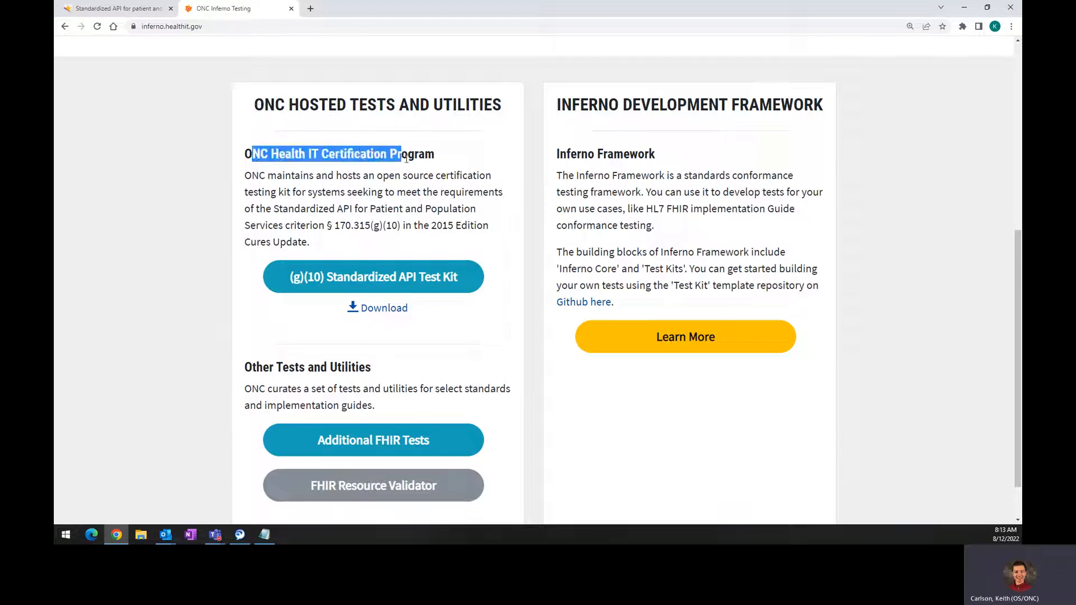
pyautogui.click(409, 162)
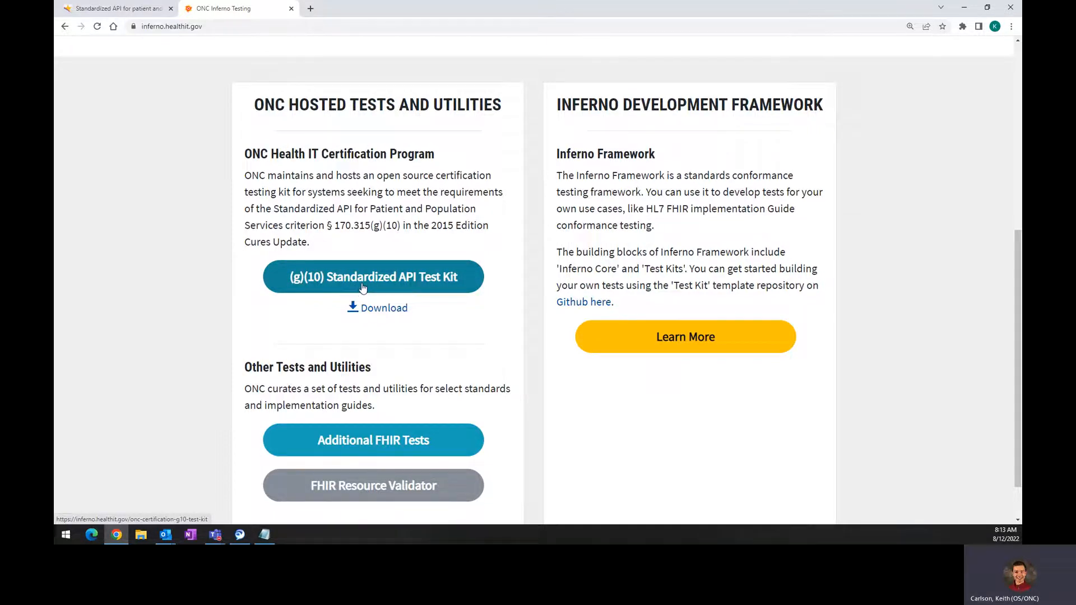
pyautogui.scroll(-1, 362, 287)
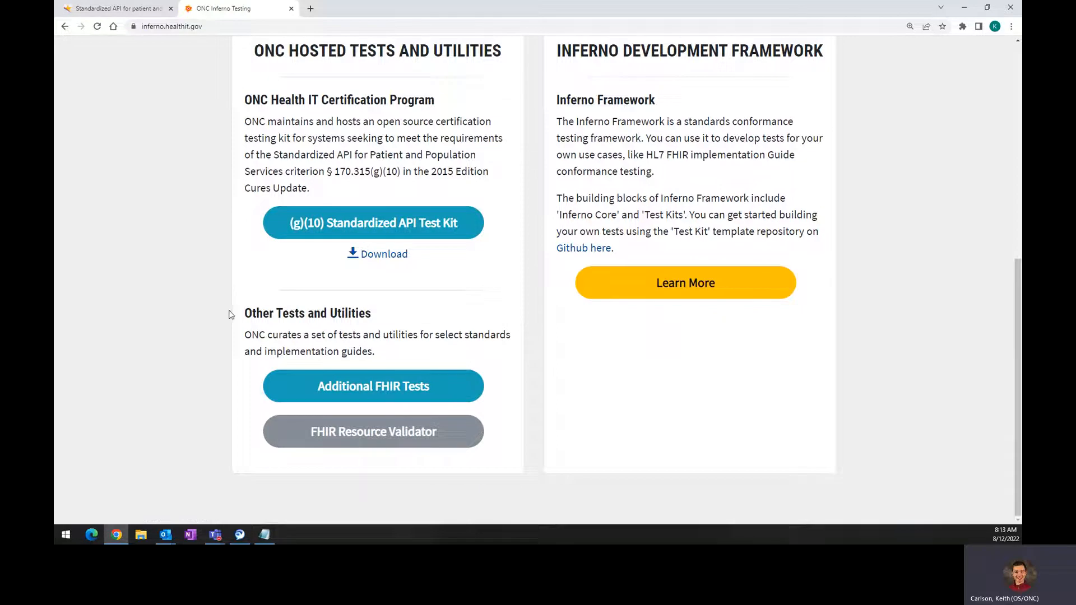
pyautogui.moveTo(229, 314); pyautogui.dragTo(372, 315)
pyautogui.click(386, 317)
# Step: Examine the (g)(10) test kit's launch and download options and highlight ONC in the hosted tests heading
pyautogui.scroll(2, 379, 92)
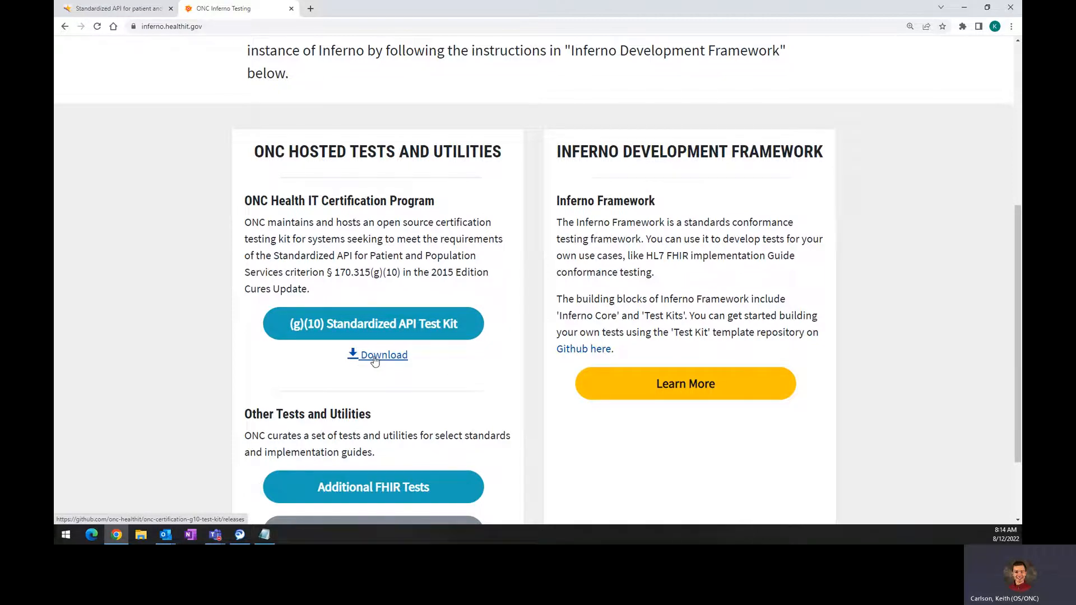
pyautogui.scroll(-2, 409, 291)
pyautogui.scroll(2, 409, 290)
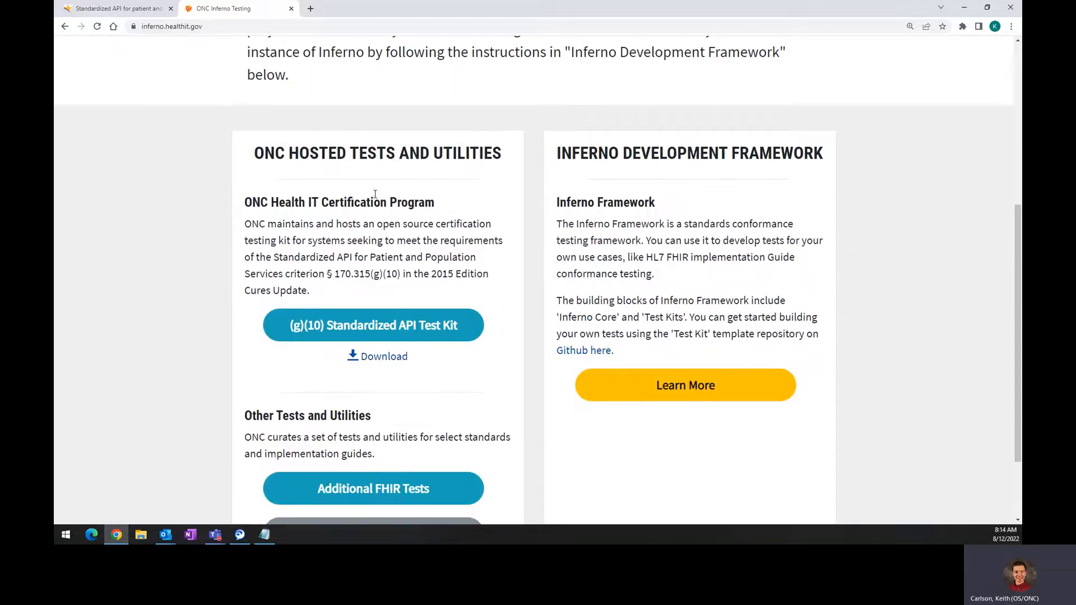
pyautogui.scroll(2, 373, 198)
pyautogui.scroll(-3, 372, 202)
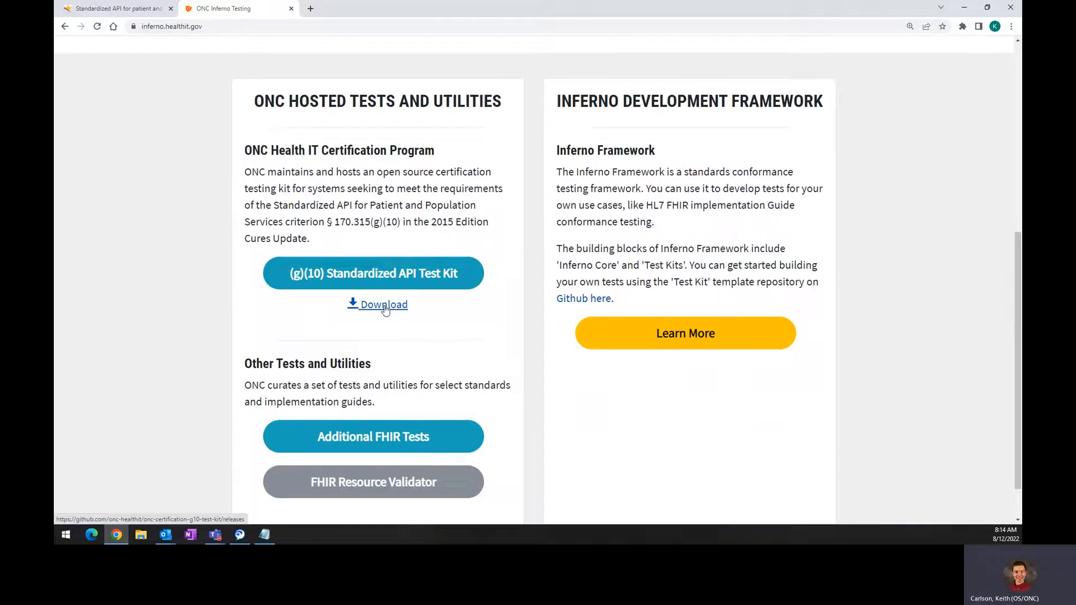
pyautogui.scroll(3, 370, 314)
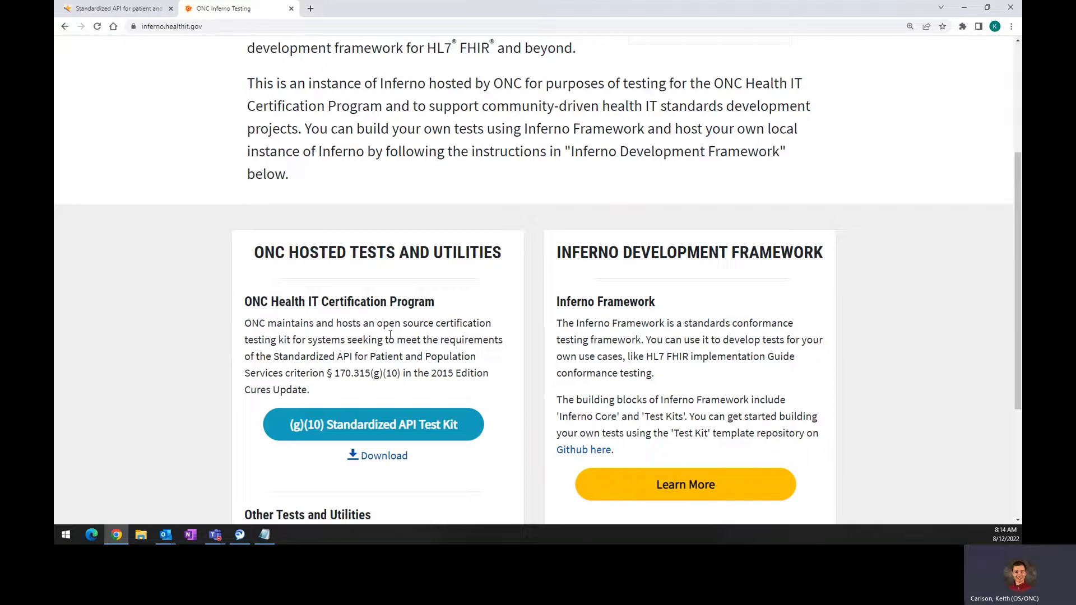
pyautogui.scroll(3, 300, 324)
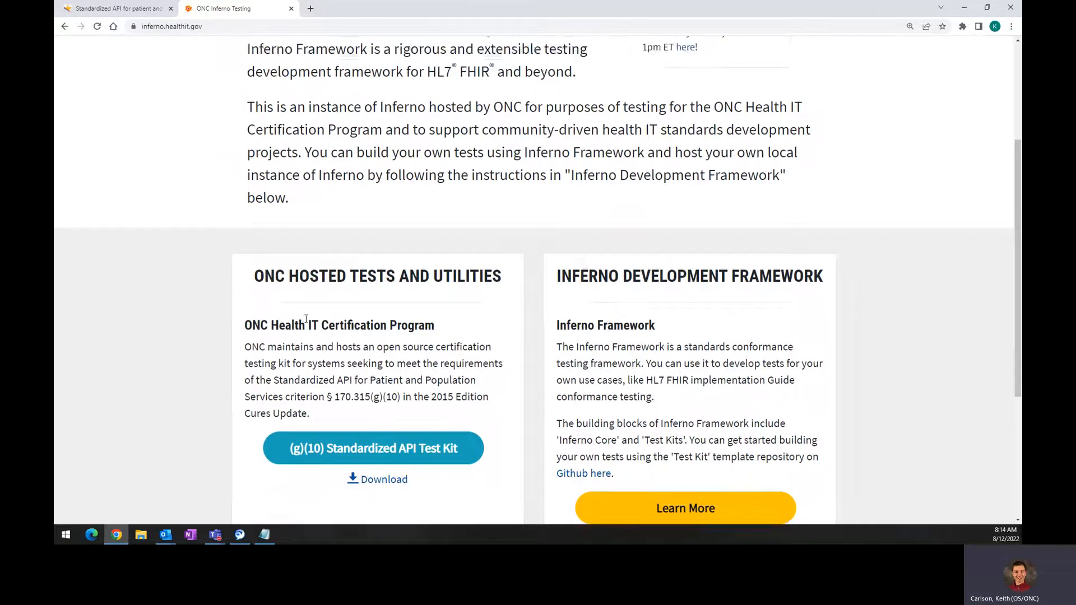
pyautogui.scroll(-2, 305, 323)
pyautogui.scroll(-2, 307, 322)
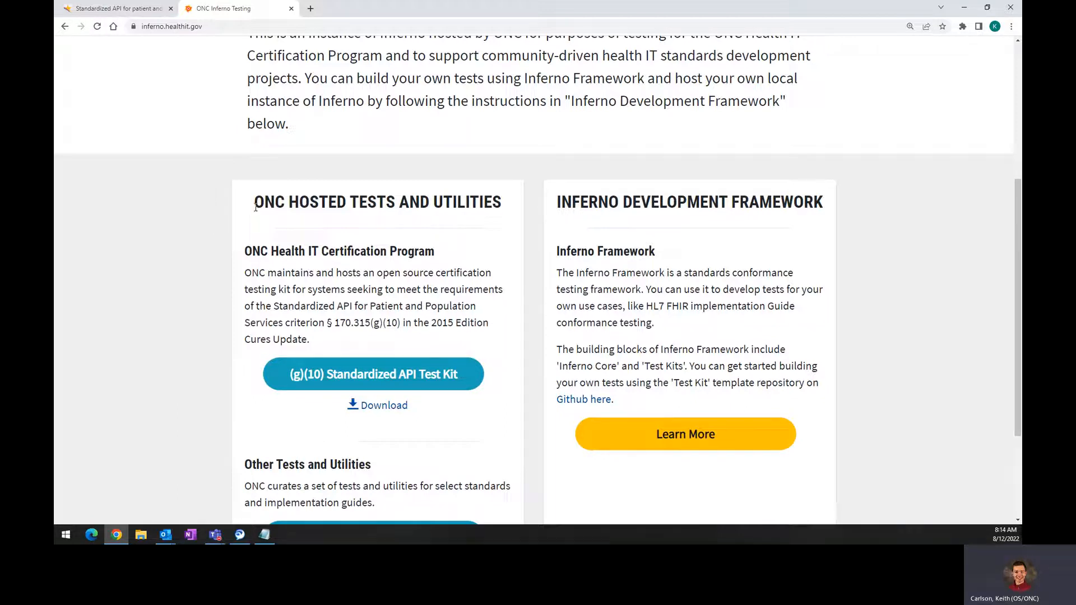
pyautogui.moveTo(256, 207); pyautogui.dragTo(284, 206)
pyautogui.click(284, 206)
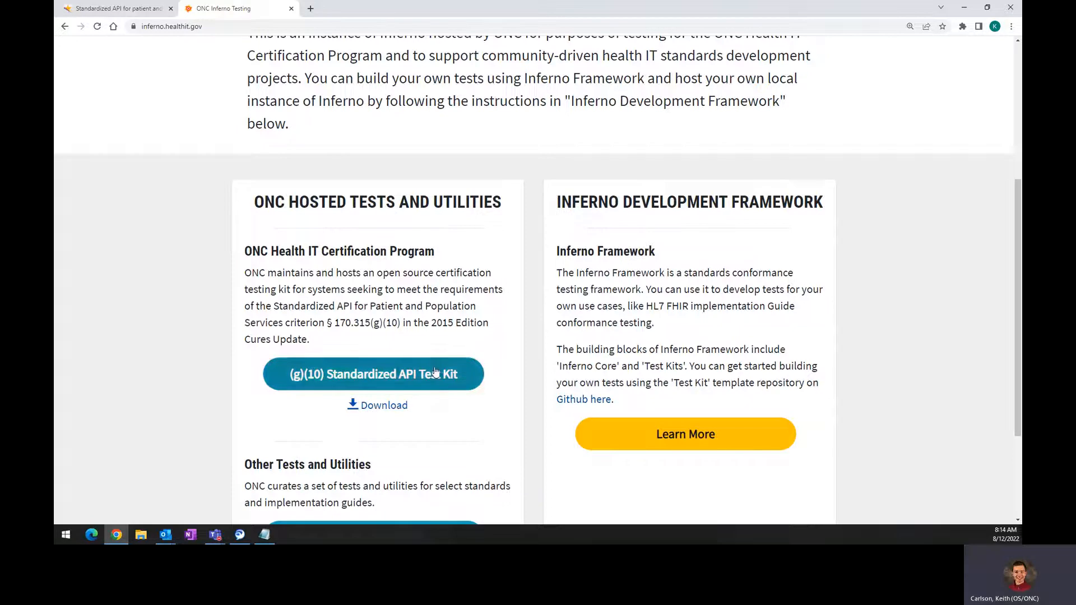
# Step: Point out the site address inferno.healthit.gov, the ONC Health IT Certification Program text and ONC in the hosted tests heading
pyautogui.click(329, 28)
pyautogui.scroll(4, 351, 247)
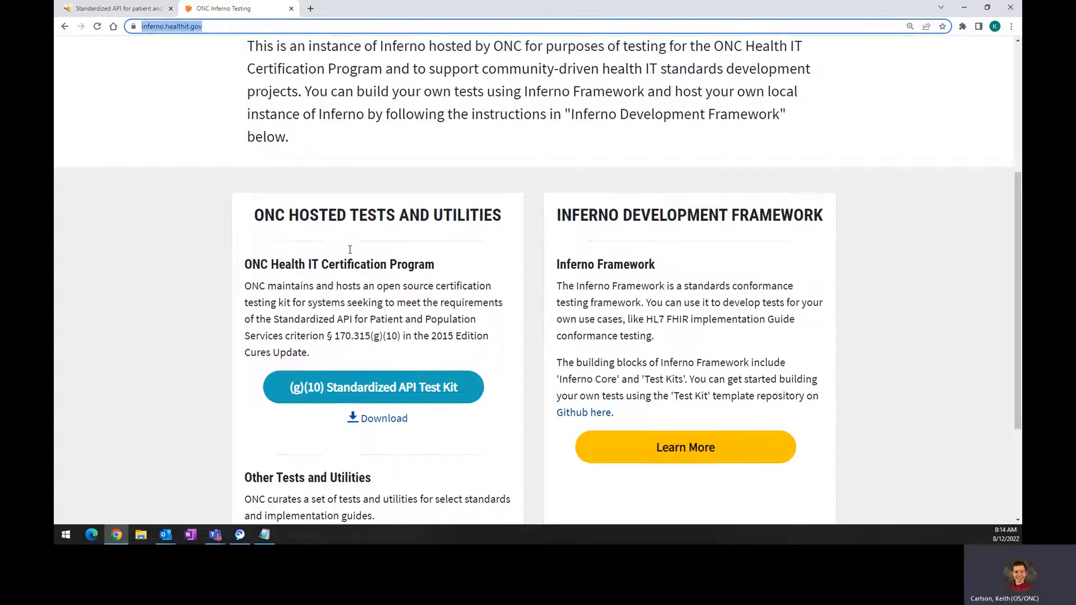
pyautogui.scroll(-3, 242, 224)
pyautogui.moveTo(251, 267); pyautogui.dragTo(463, 278)
pyautogui.click(436, 300)
pyautogui.scroll(2, 427, 303)
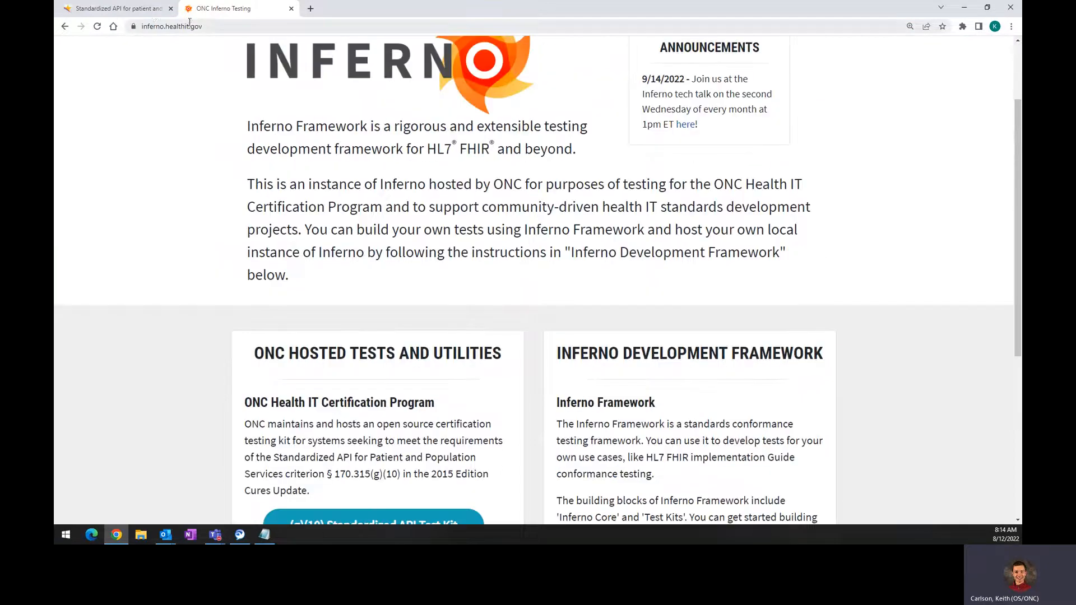
pyautogui.click(206, 26)
pyautogui.click(257, 344)
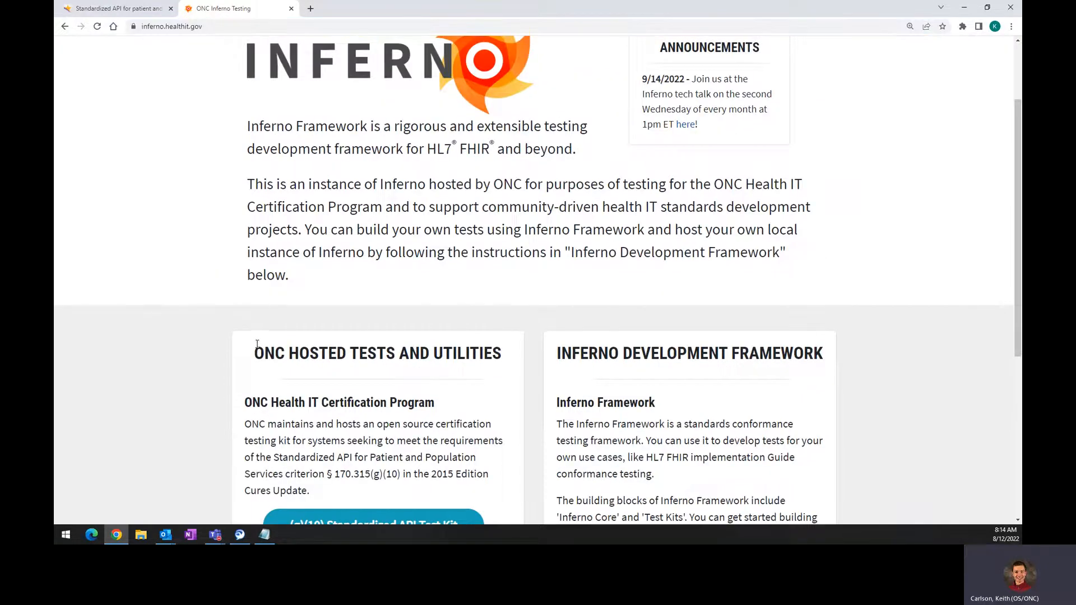
pyautogui.scroll(-3, 253, 341)
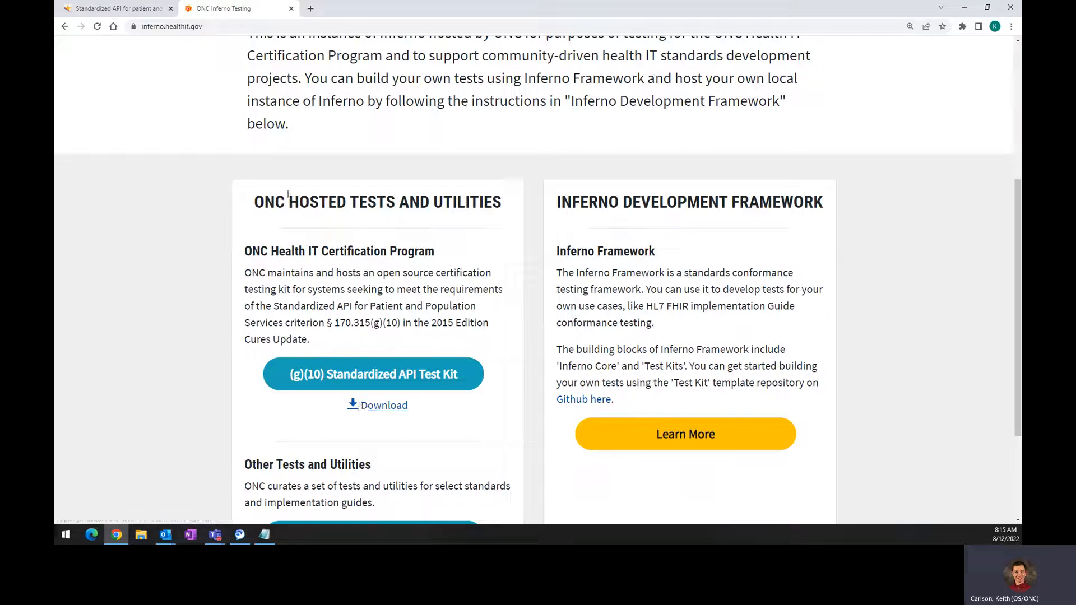
pyautogui.moveTo(260, 207); pyautogui.dragTo(274, 207)
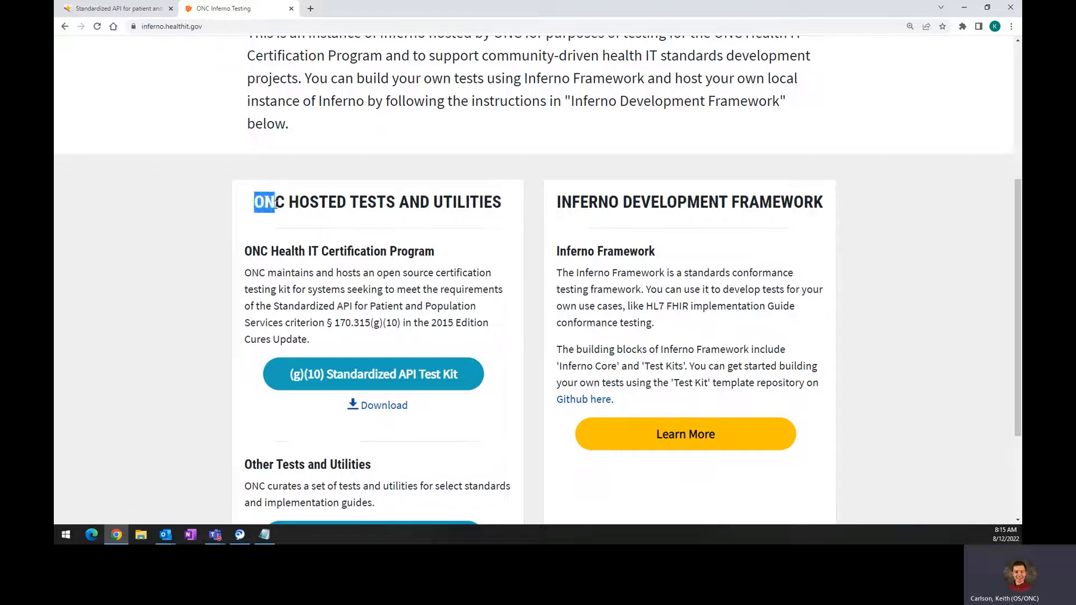
pyautogui.click(213, 29)
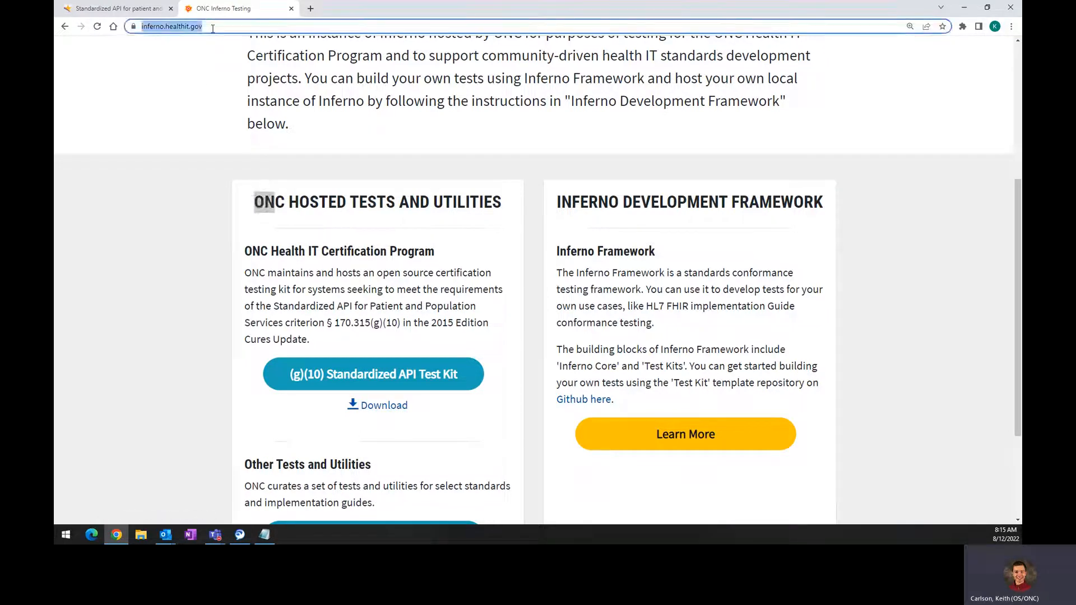
pyautogui.click(349, 258)
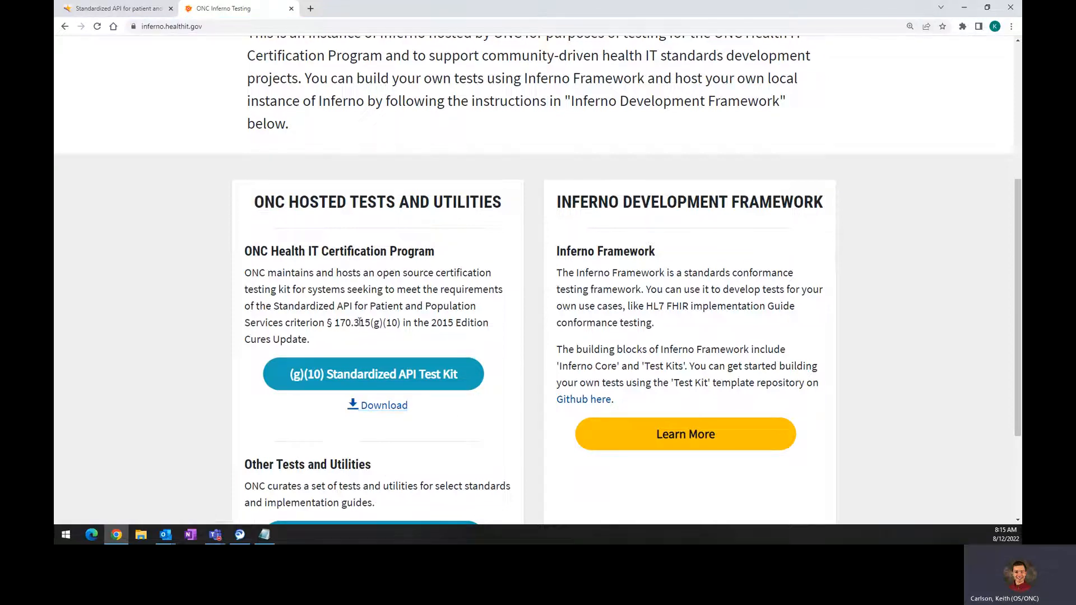
# Step: Highlight the 170.315(g)(10) criterion reference and open the (g)(10) Standardized API Test Kit
pyautogui.moveTo(336, 324); pyautogui.dragTo(382, 327)
pyautogui.click(380, 328)
pyautogui.scroll(-1, 208, 247)
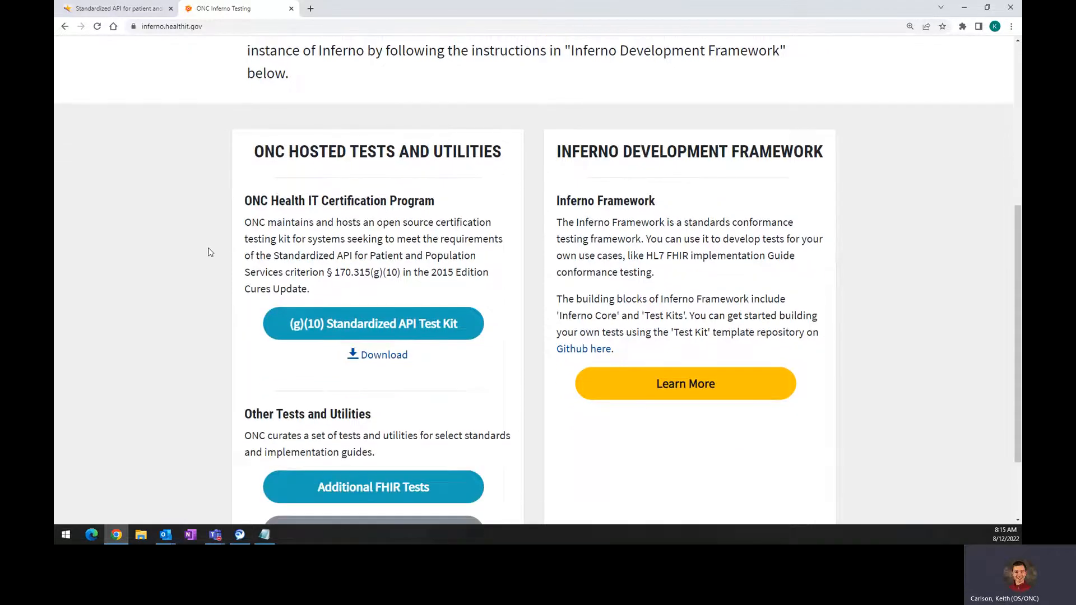
pyautogui.click(388, 330)
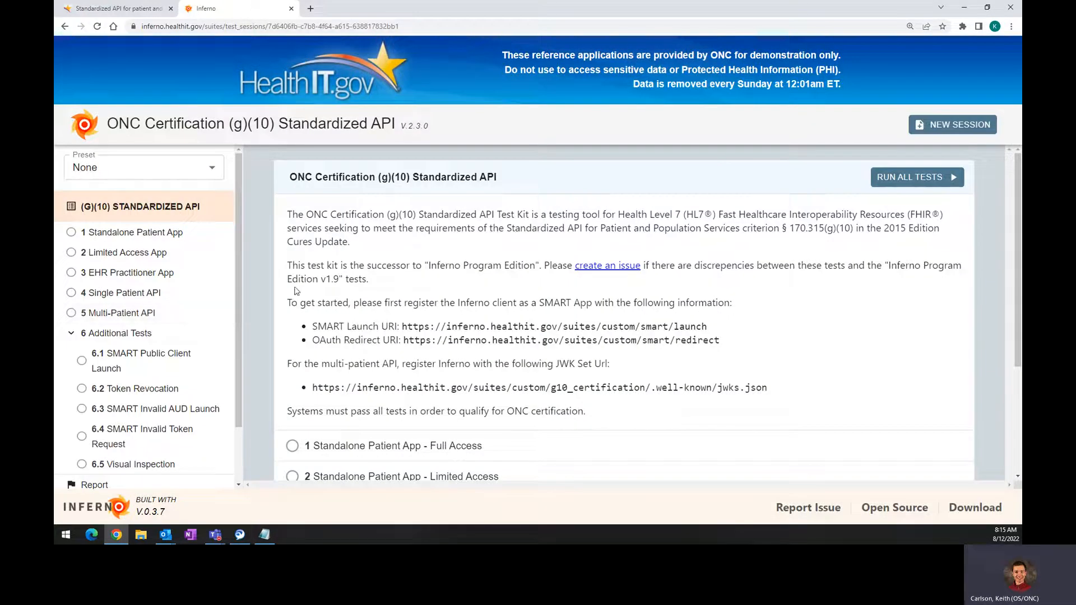
# Step: Copy the full URL of the test session and load it in a new browser tab
pyautogui.moveTo(224, 26); pyautogui.dragTo(266, 26)
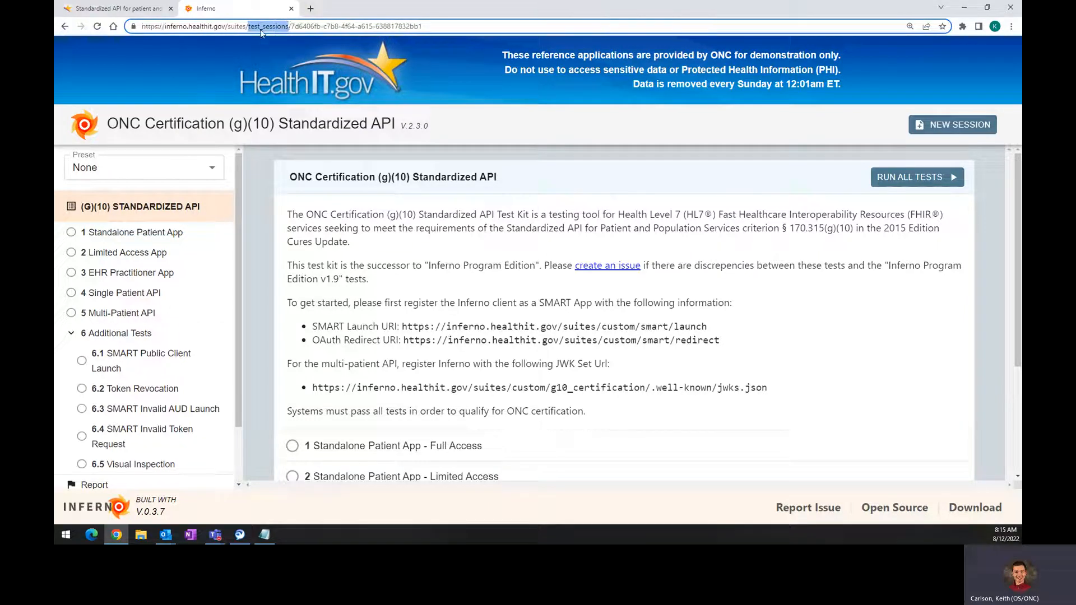
pyautogui.click(260, 28)
pyautogui.moveTo(294, 26); pyautogui.dragTo(143, 32)
pyautogui.hotkey('ctrl', 'c')
pyautogui.click(437, 27)
pyautogui.hotkey('ctrl', 't')
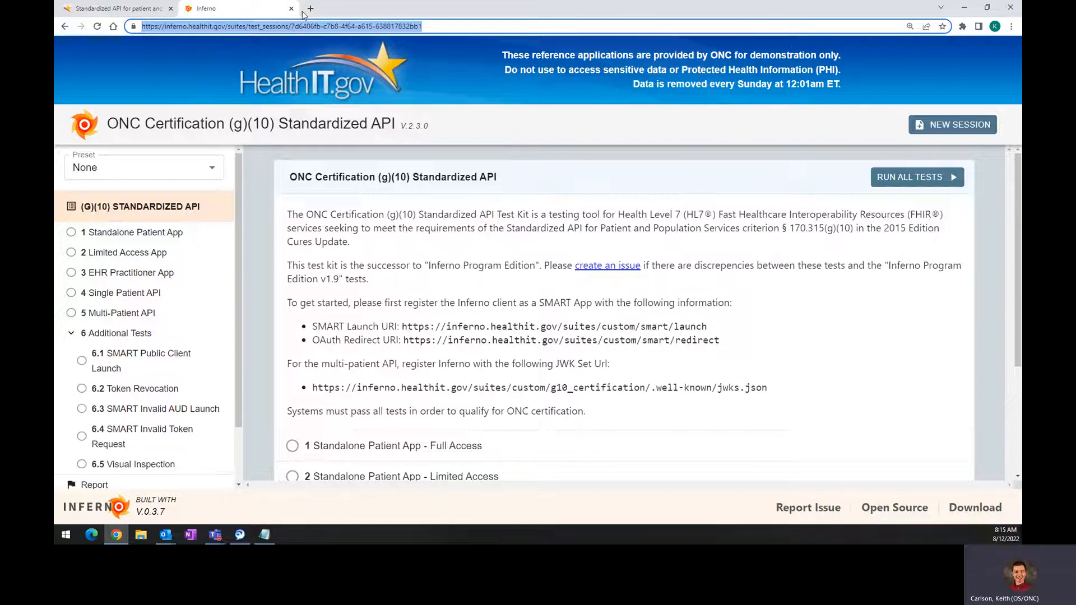
pyautogui.hotkey('ctrl', 'v')
pyautogui.press('Return')
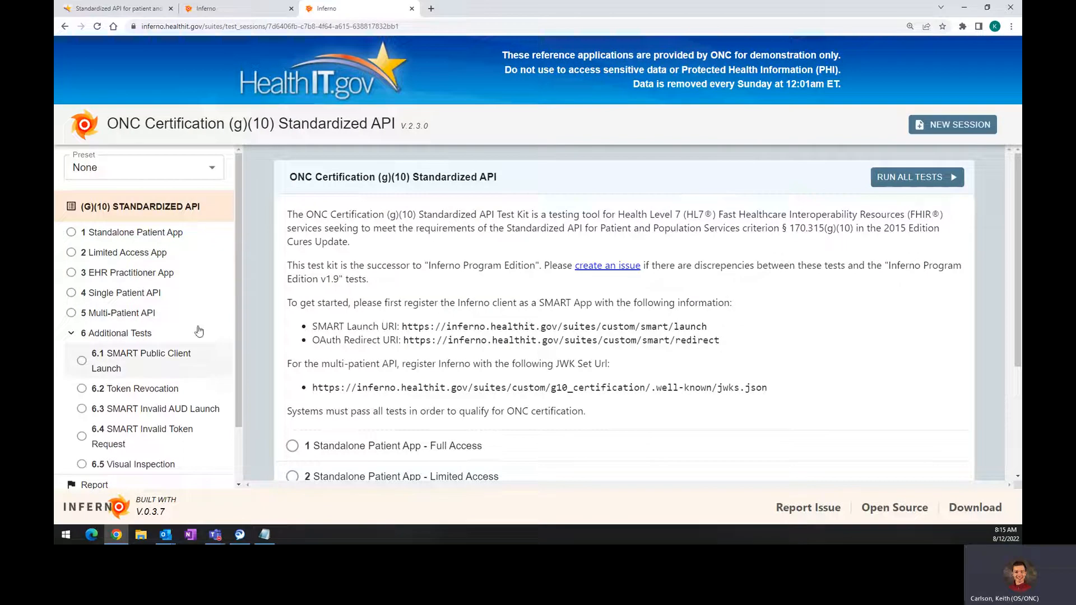
# Step: Return to the original test session, close the duplicate tab and highlight the session's full URL
pyautogui.click(254, 11)
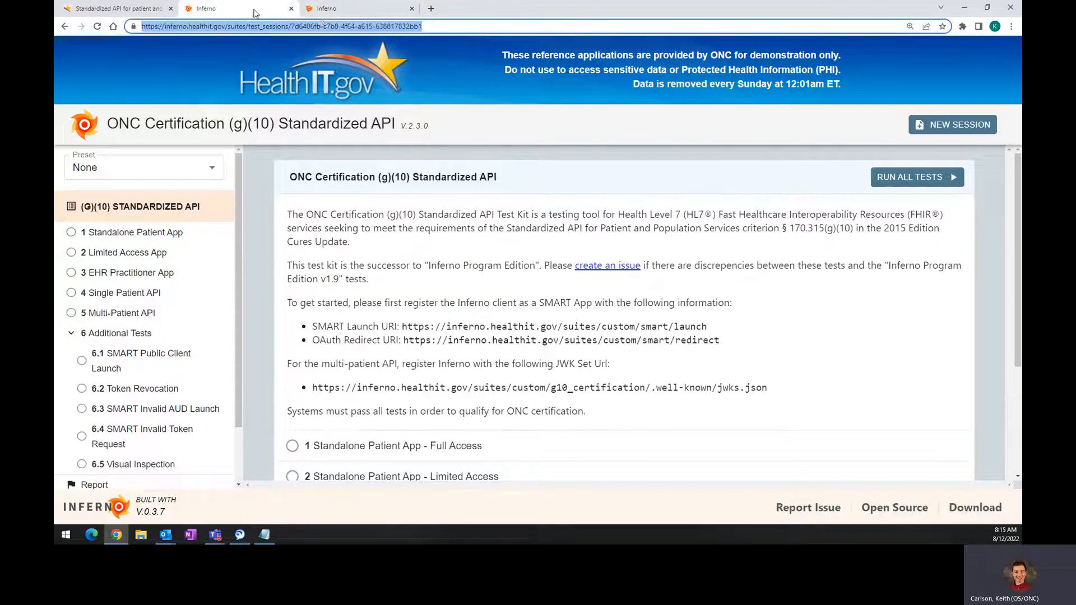
pyautogui.click(342, 26)
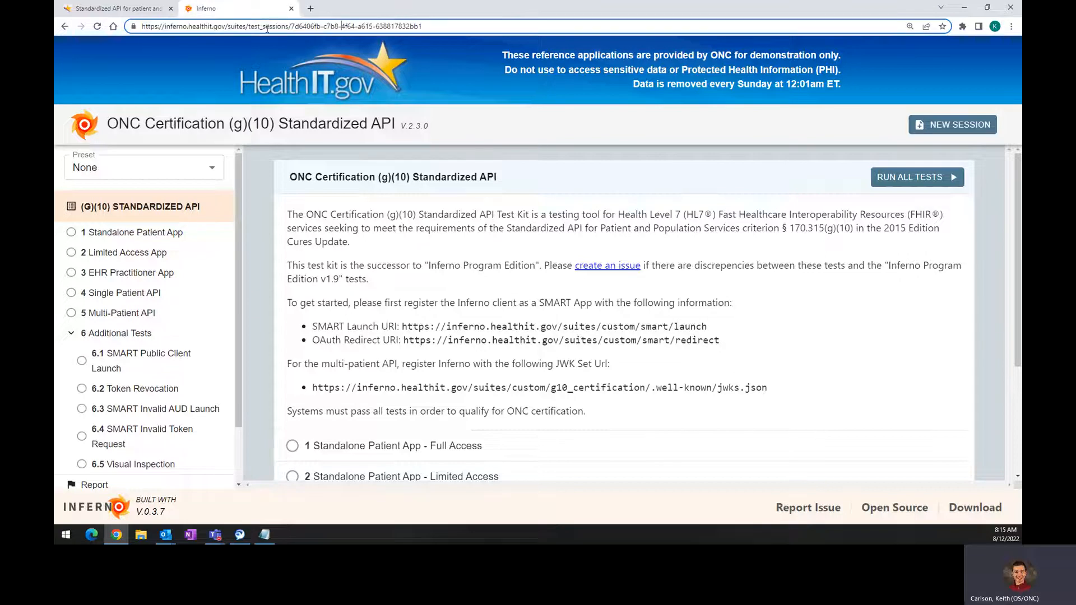
pyautogui.moveTo(445, 27); pyautogui.dragTo(141, 26)
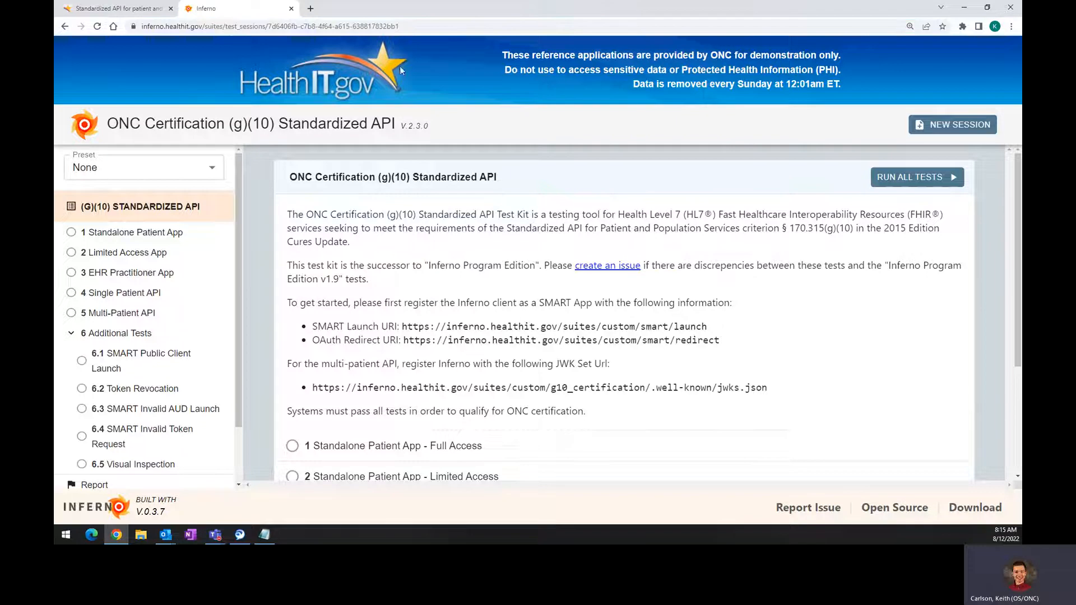
pyautogui.click(426, 27)
pyautogui.hotkey('ctrl', 'a')
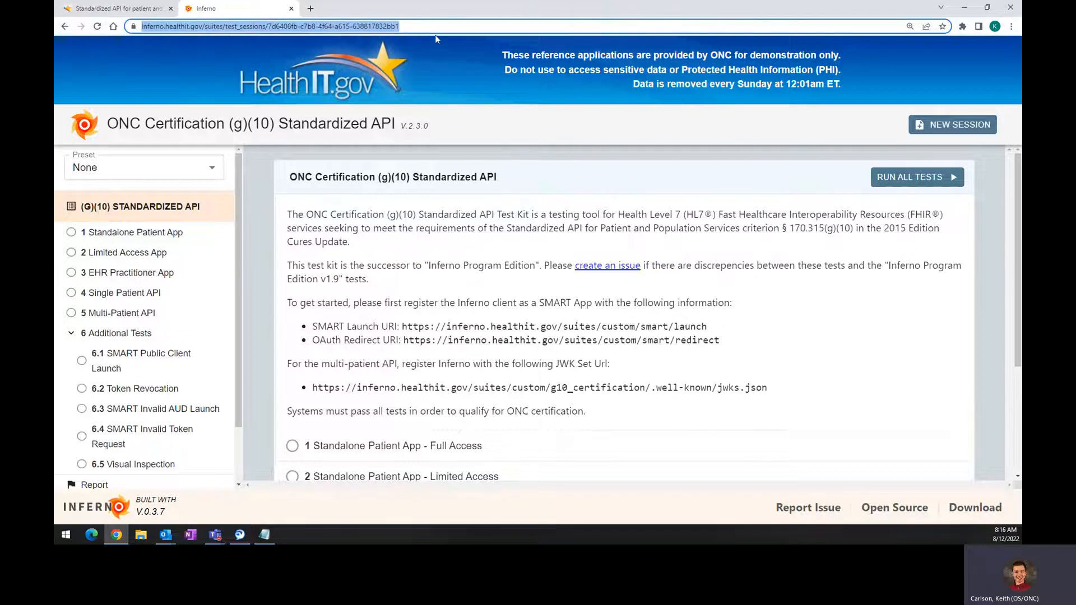
pyautogui.moveTo(433, 33); pyautogui.dragTo(137, 32)
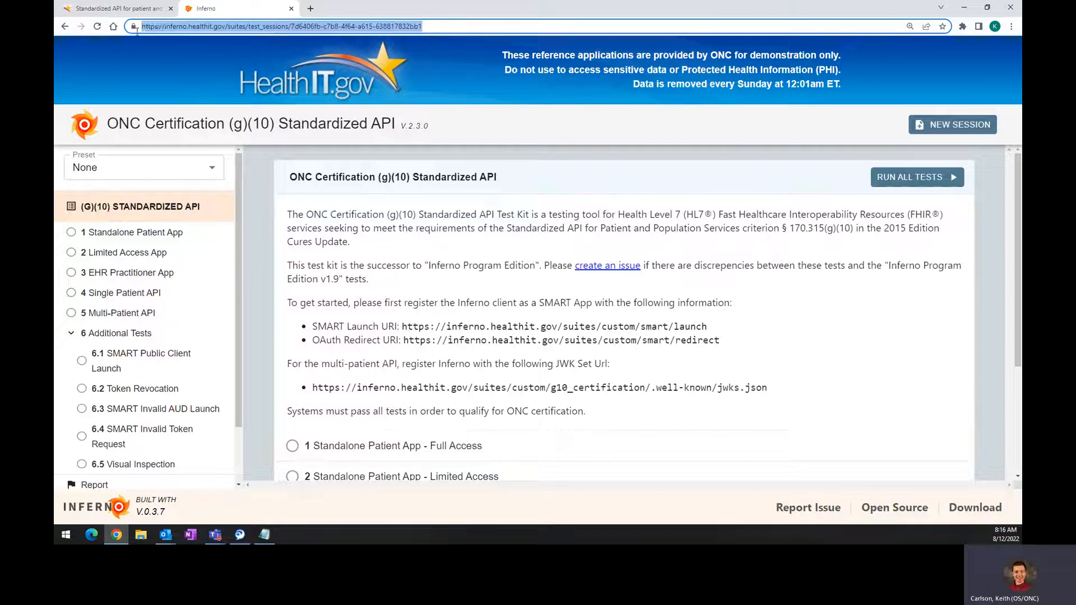
pyautogui.click(490, 27)
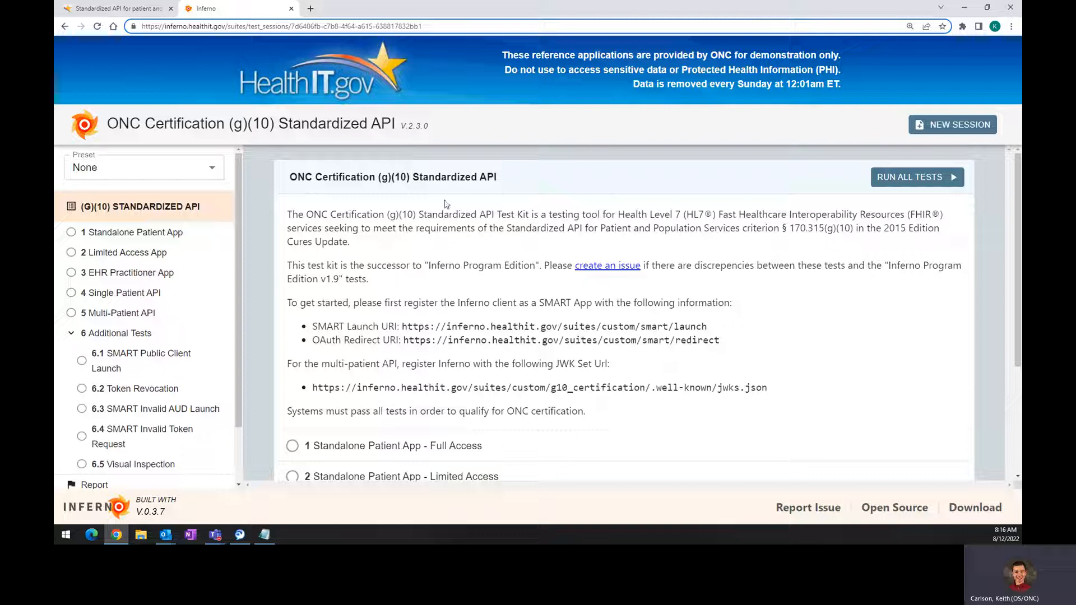
# Step: Look over the test kit overview, open the Standalone Patient App test group and collapse Additional Tests
pyautogui.moveTo(239, 173)
pyautogui.mouseDown()
pyautogui.moveTo(246, 210)
pyautogui.moveTo(249, 164)
pyautogui.mouseUp()
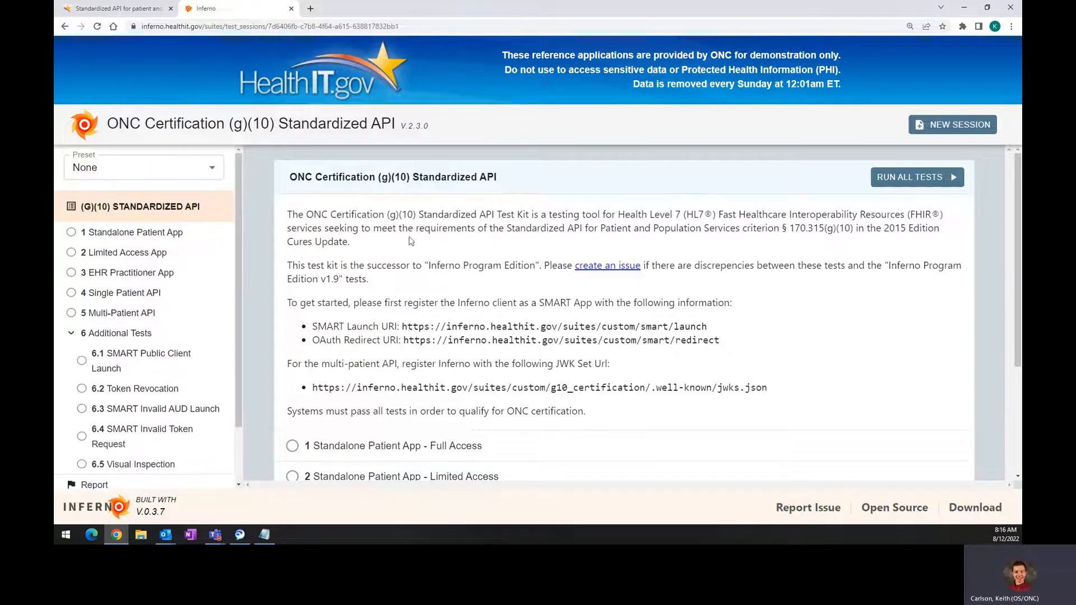
pyautogui.scroll(-3, 468, 293)
pyautogui.scroll(3, 469, 297)
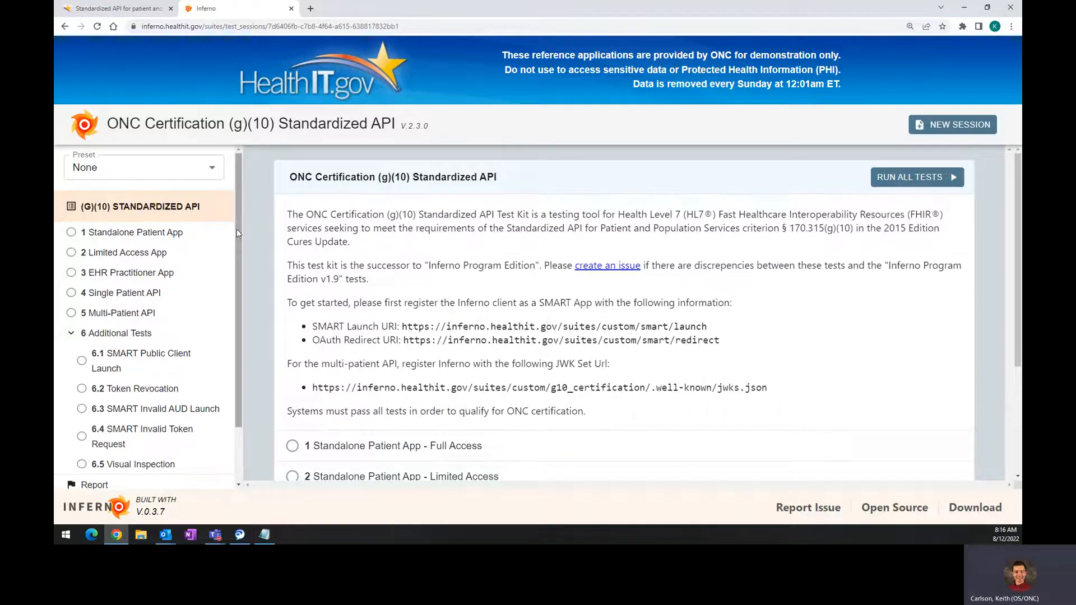
pyautogui.moveTo(237, 229)
pyautogui.mouseDown()
pyautogui.moveTo(239, 254)
pyautogui.moveTo(246, 231)
pyautogui.mouseUp()
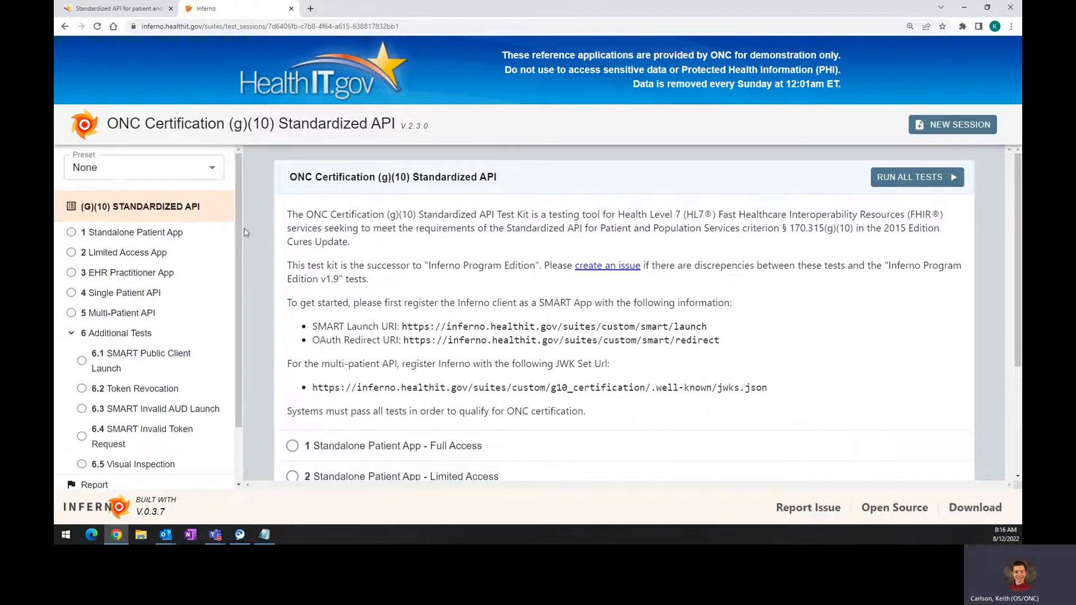
pyautogui.click(143, 240)
pyautogui.click(73, 334)
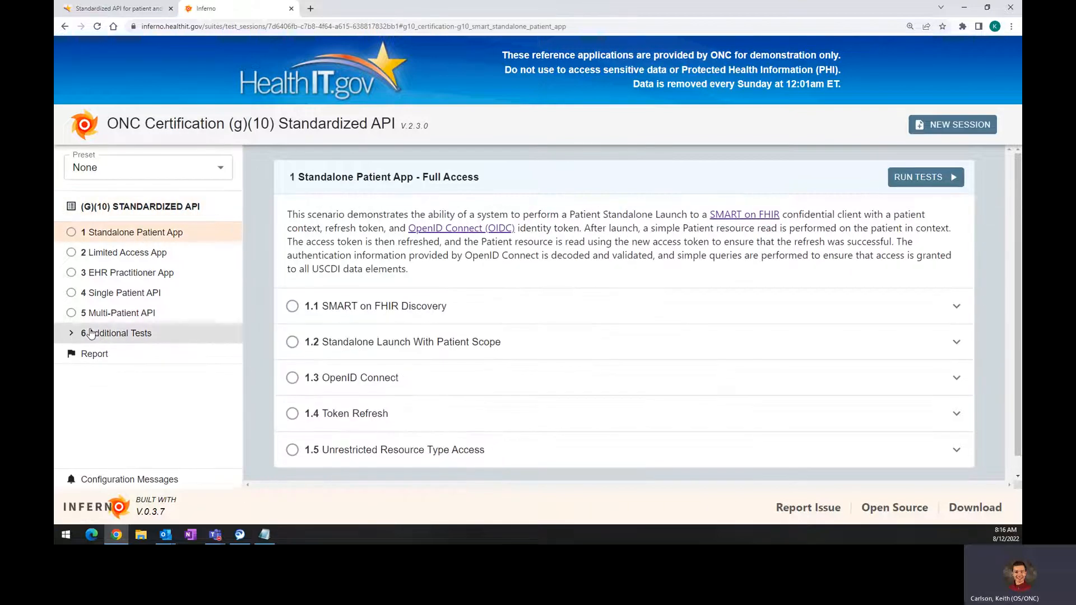
# Step: Open the Limited Access App test group and expand test 2.1 Standalone Launch With Limited Scope
pyautogui.click(123, 253)
pyautogui.moveTo(416, 299); pyautogui.dragTo(423, 301)
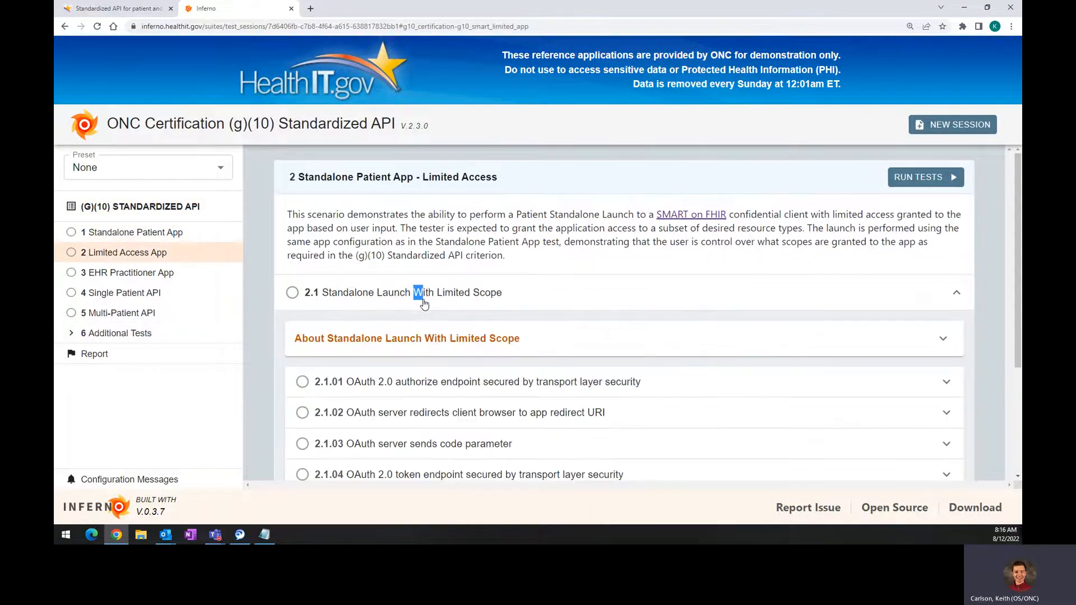
# Step: Switch to the Standalone Patient App group, return to Limited Access App, expand test 2.1 and look over its individual tests
pyautogui.click(425, 300)
pyautogui.click(131, 232)
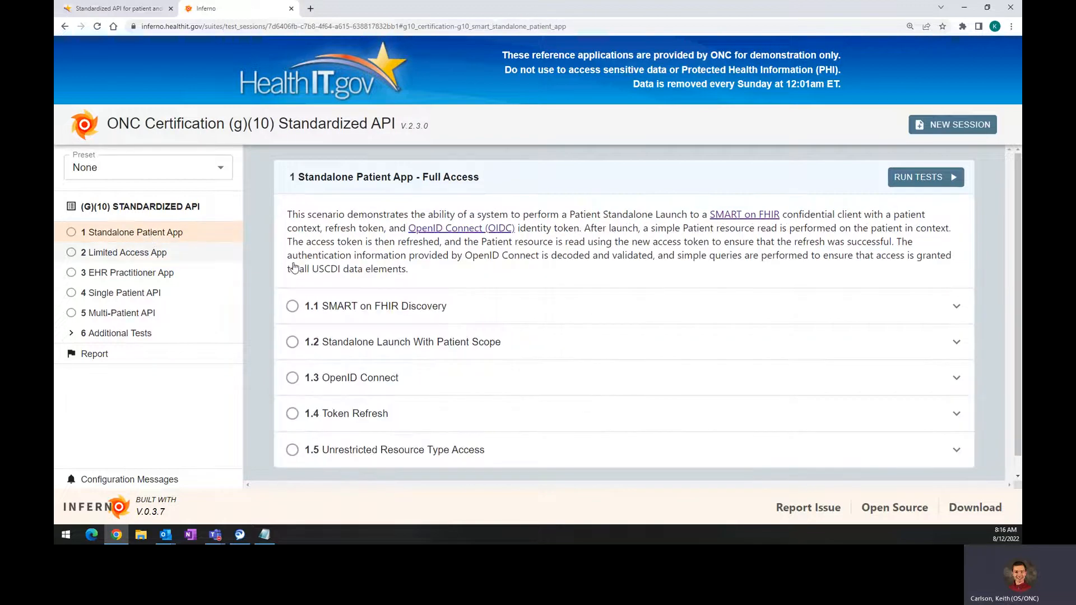
pyautogui.click(171, 253)
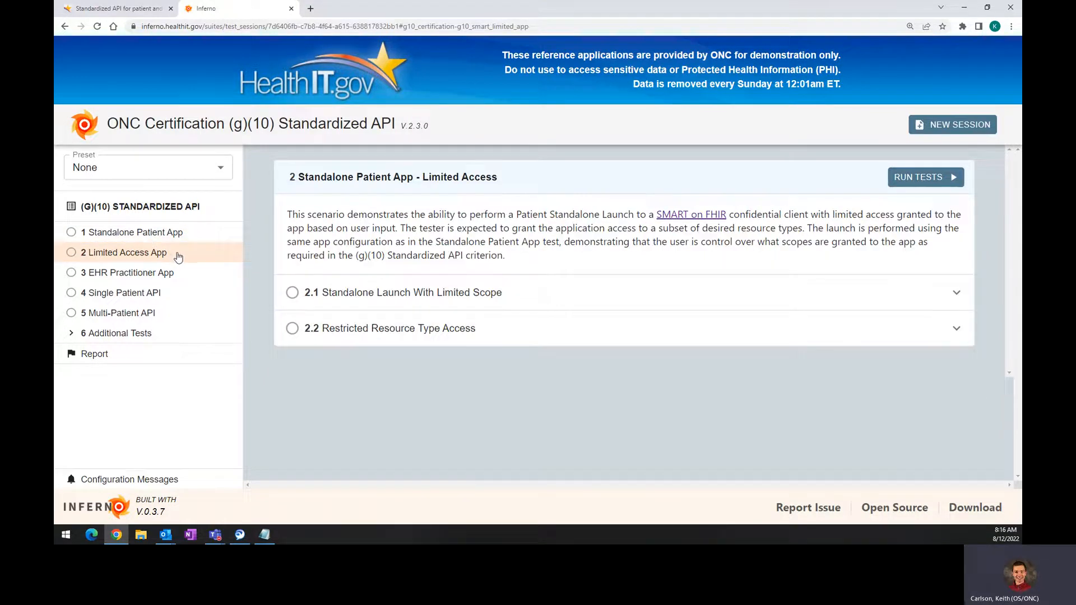
pyautogui.click(957, 295)
pyautogui.scroll(-4, 504, 305)
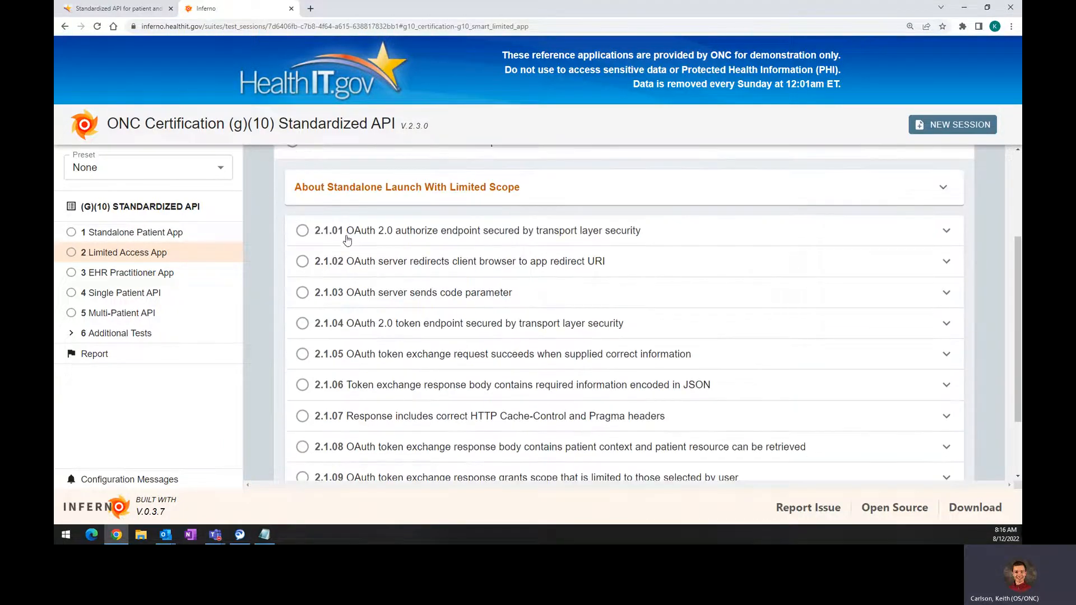
pyautogui.scroll(3, 347, 240)
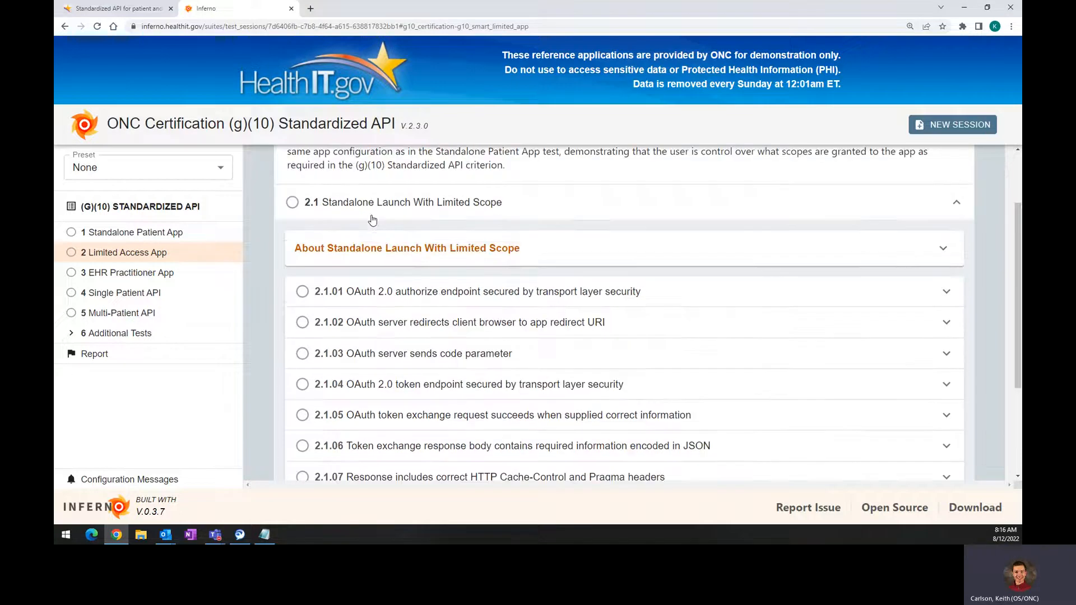
pyautogui.scroll(-1, 428, 329)
pyautogui.scroll(1, 426, 325)
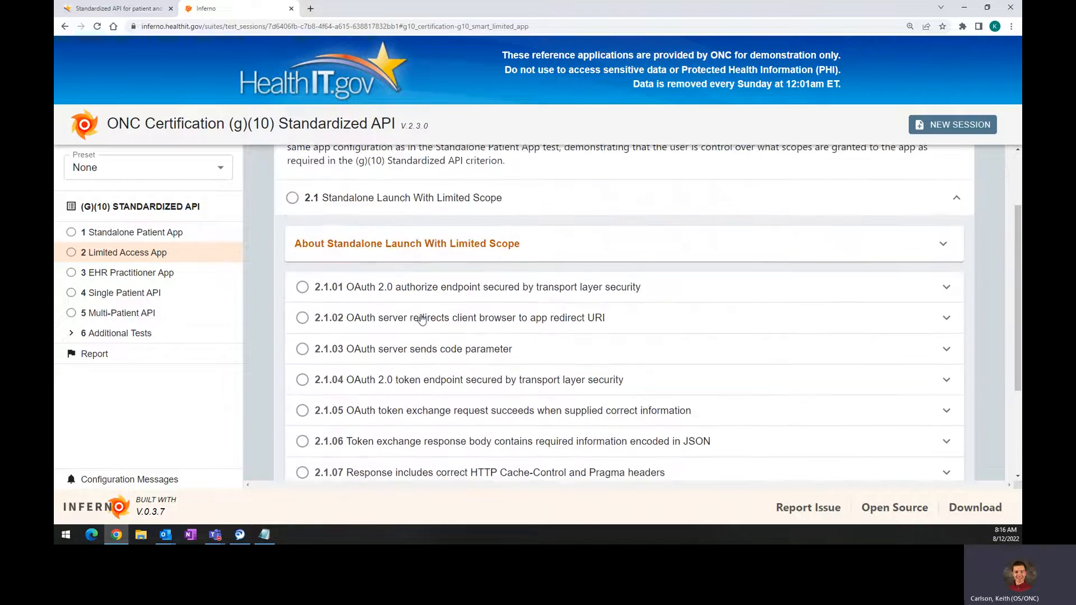
pyautogui.scroll(-1, 936, 291)
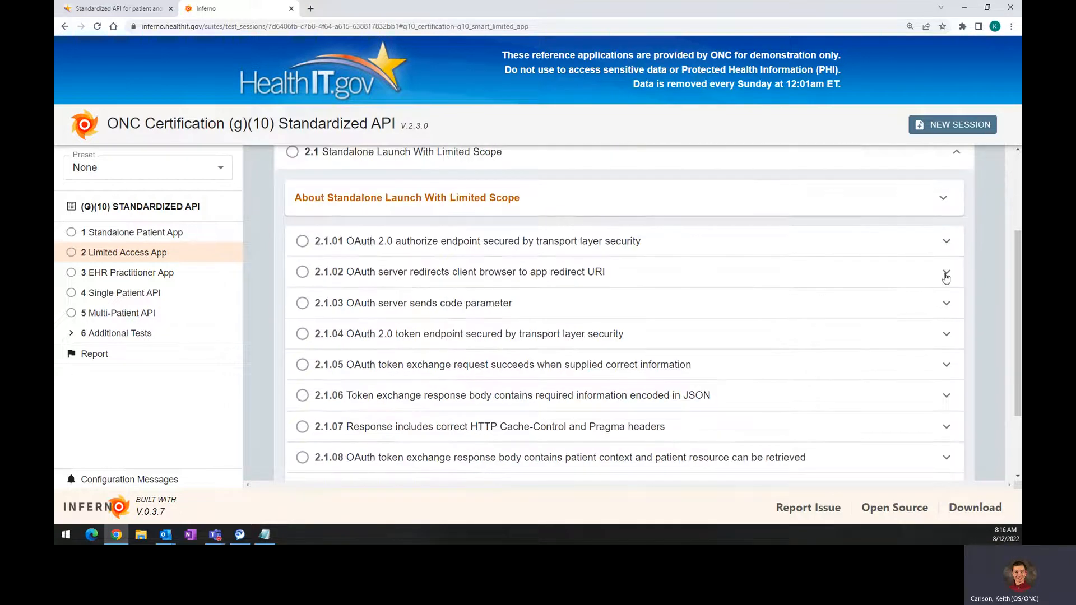
# Step: Expand test 2.1.02 on the OAuth redirect and highlight its About description
pyautogui.click(945, 271)
pyautogui.scroll(-1, 639, 302)
pyautogui.scroll(-1, 639, 301)
pyautogui.click(633, 264)
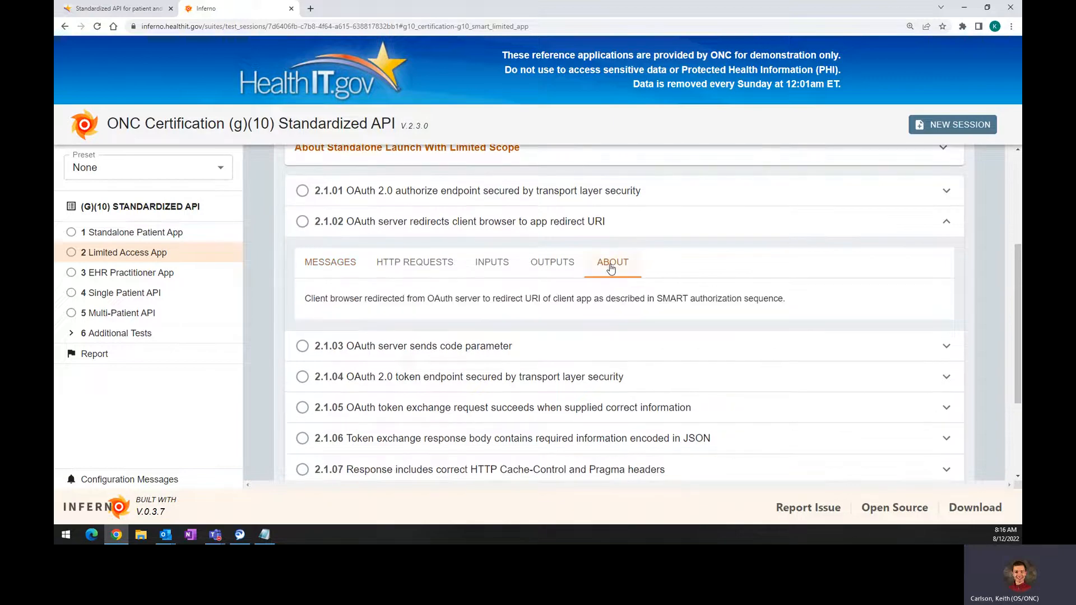
pyautogui.moveTo(311, 299); pyautogui.dragTo(794, 298)
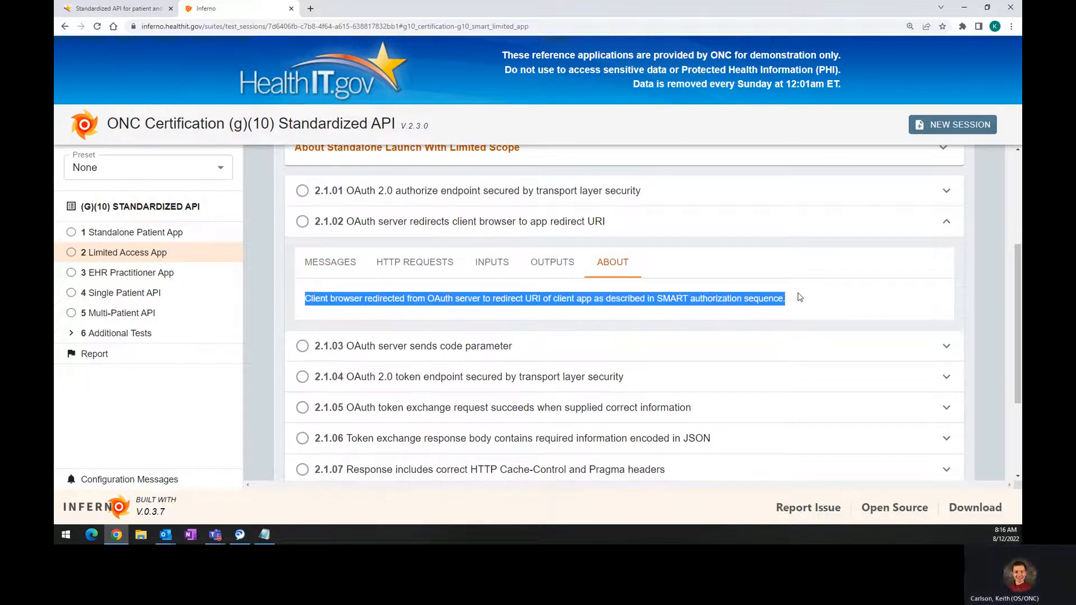
pyautogui.click(779, 298)
# Step: Review the Outputs, Inputs, HTTP Requests and Messages details of test 2.1.02, ending on Inputs
pyautogui.click(542, 264)
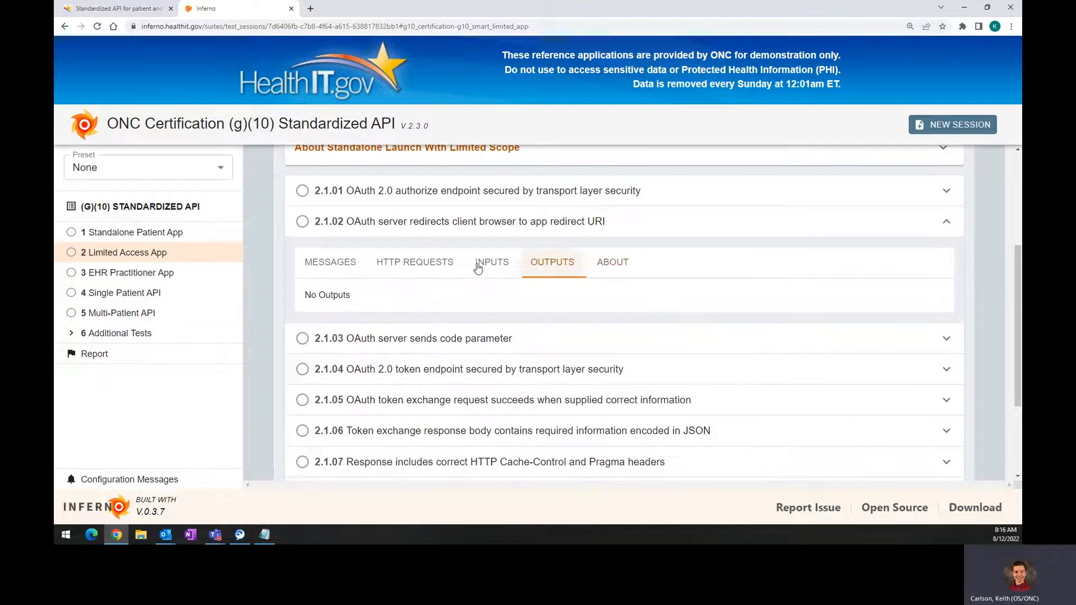
pyautogui.click(491, 263)
pyautogui.click(403, 263)
pyautogui.click(333, 263)
pyautogui.click(403, 264)
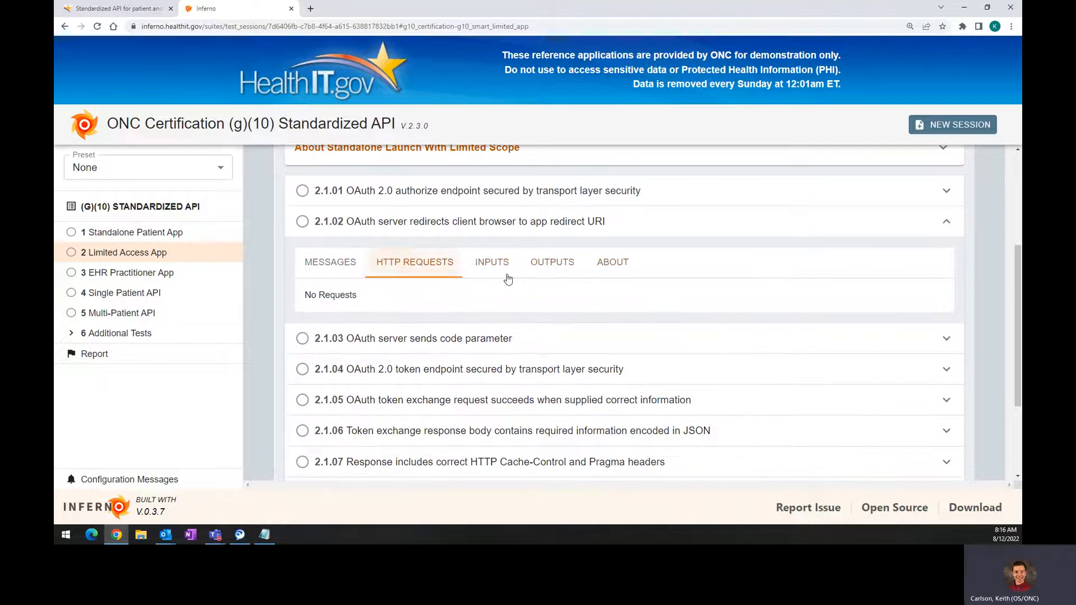
pyautogui.click(491, 263)
pyautogui.click(552, 263)
pyautogui.click(611, 264)
pyautogui.click(546, 265)
pyautogui.click(491, 263)
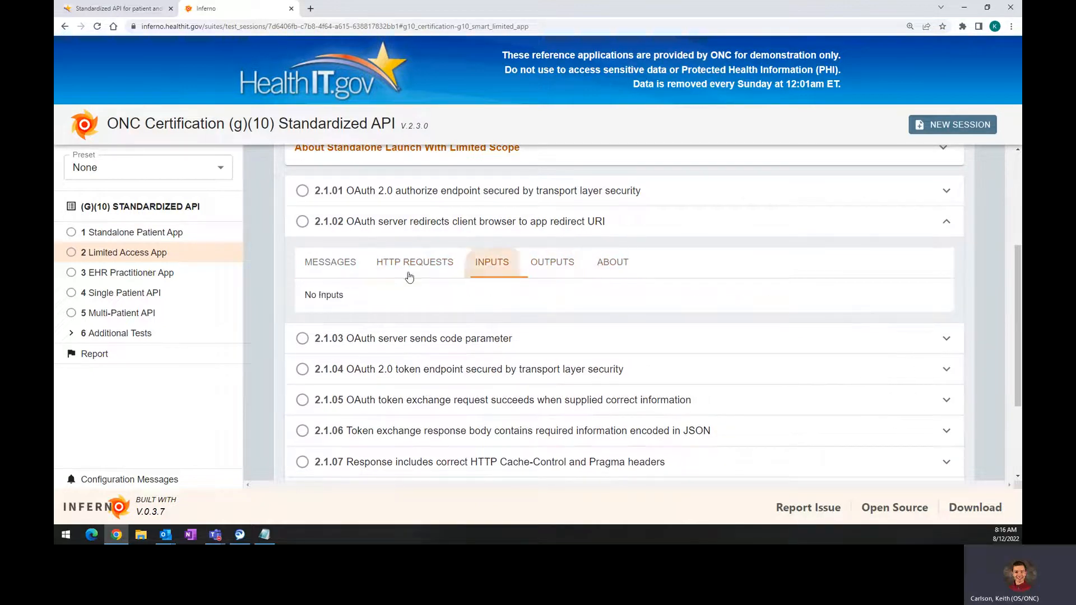
pyautogui.click(414, 263)
pyautogui.click(330, 264)
pyautogui.click(414, 263)
pyautogui.click(493, 267)
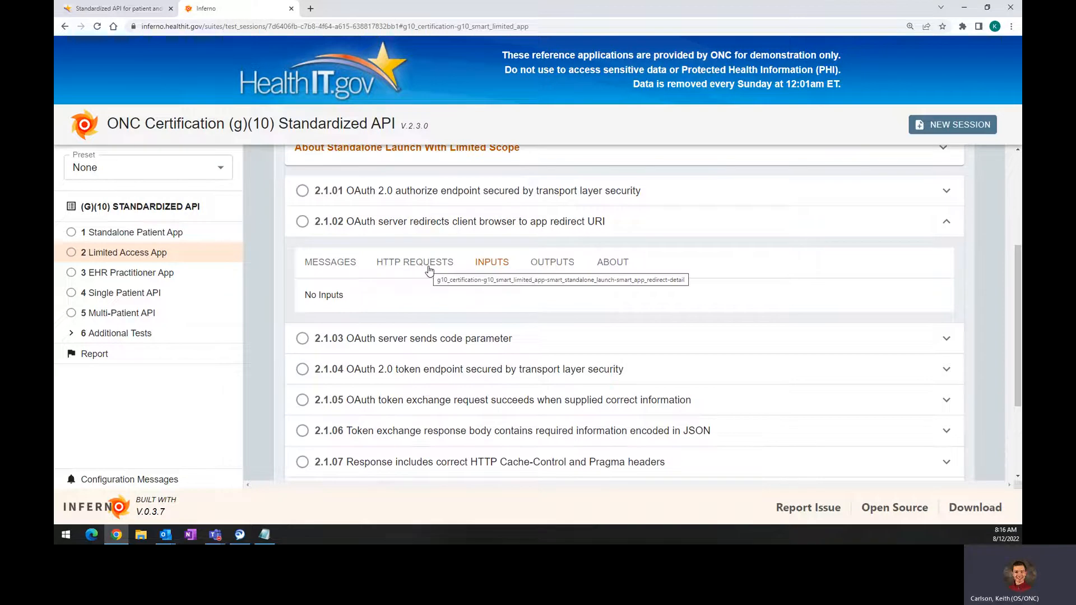
# Step: Expand the About Standalone Launch With Limited Scope section to view its background, and collapse test 2.1
pyautogui.scroll(2, 943, 277)
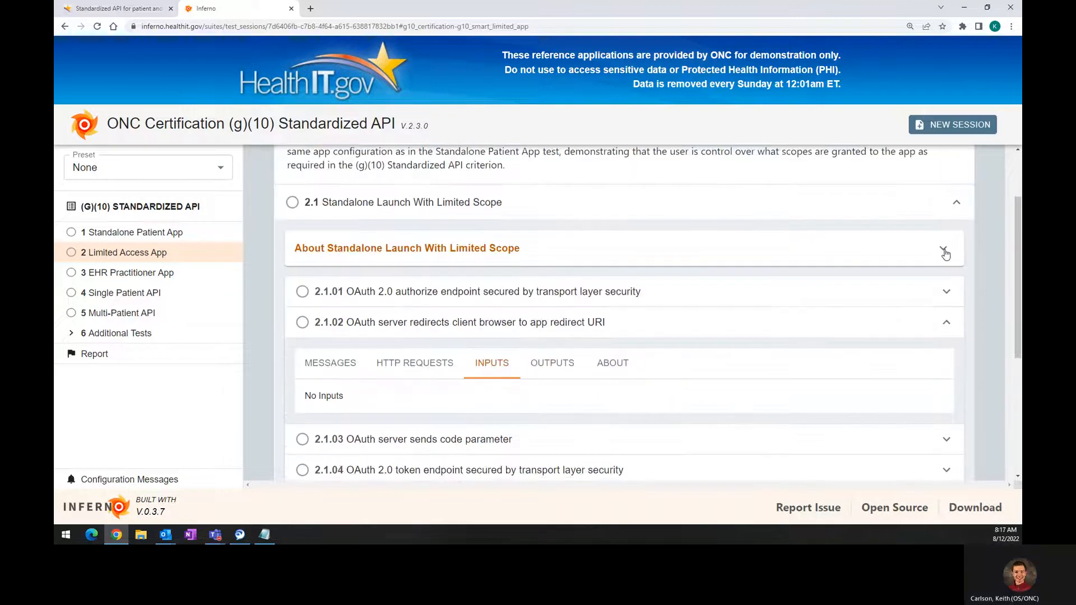
pyautogui.click(943, 250)
pyautogui.scroll(1, 946, 253)
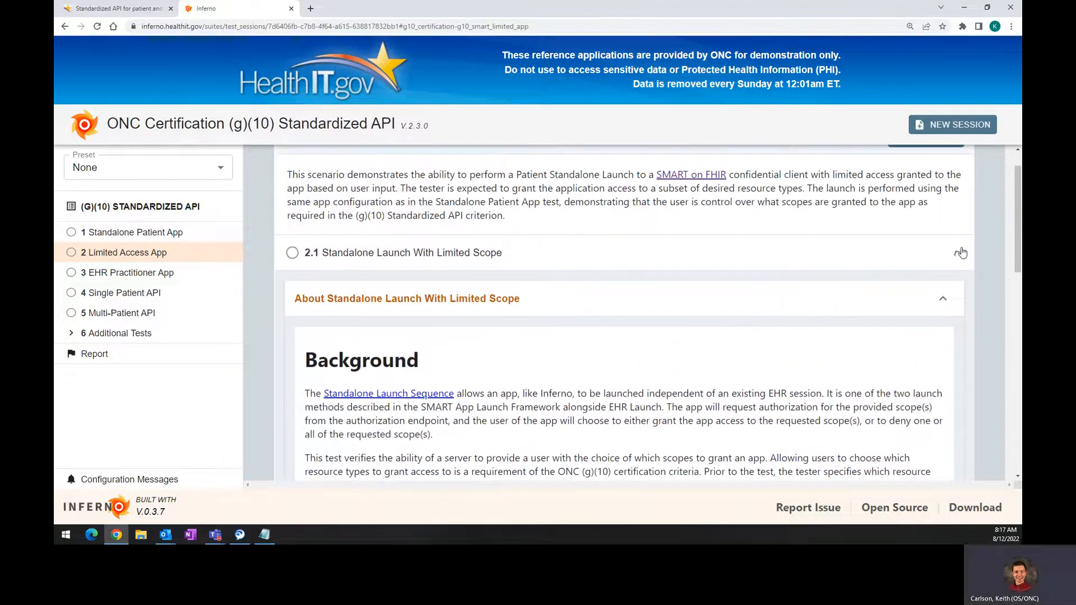
pyautogui.click(953, 254)
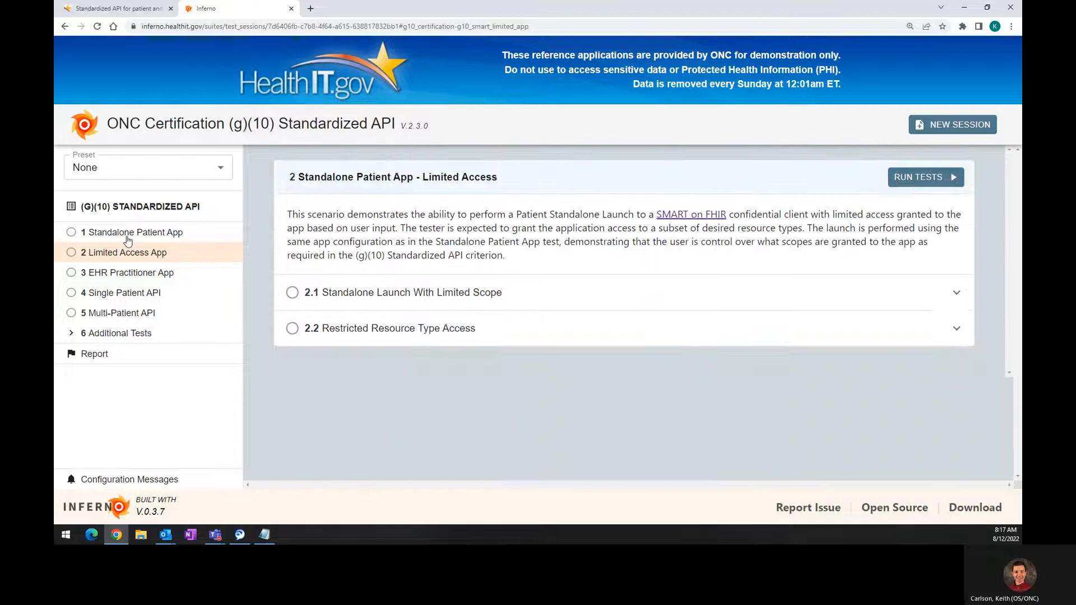
# Step: Browse the EHR Practitioner, Single Patient, Multi-Patient and Additional Tests groups, and return to the Standalone Patient App description
pyautogui.click(139, 272)
pyautogui.click(136, 292)
pyautogui.click(137, 315)
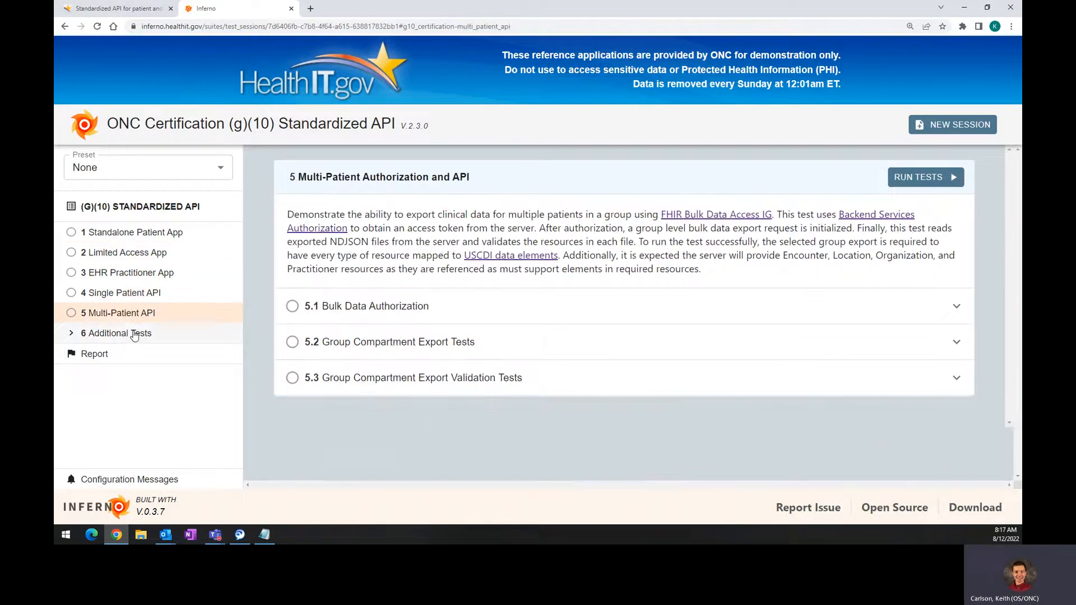
pyautogui.click(120, 333)
pyautogui.click(135, 232)
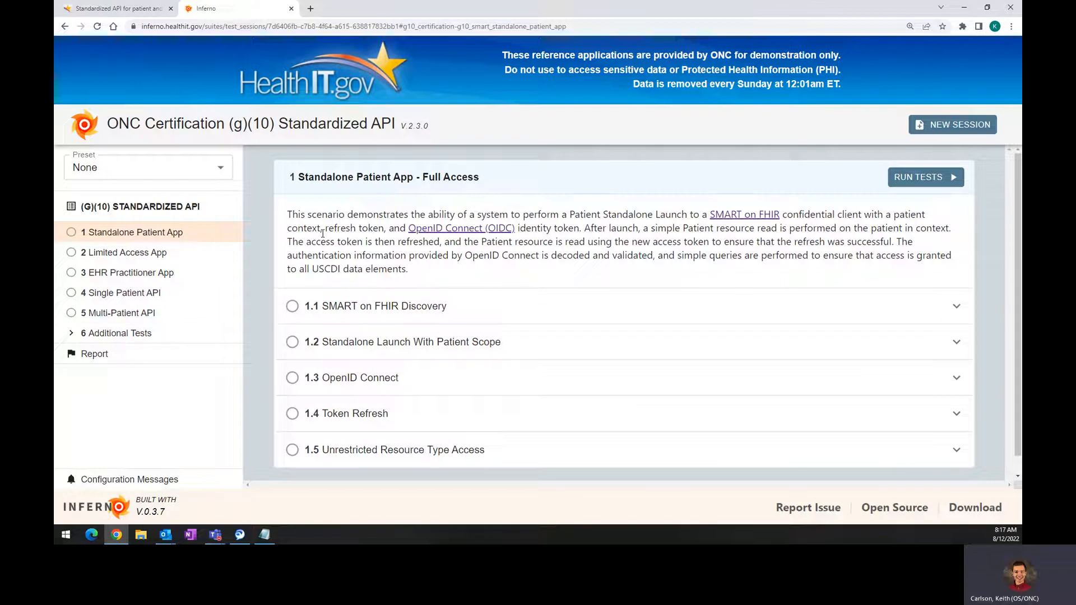
pyautogui.moveTo(300, 214); pyautogui.dragTo(360, 214)
pyautogui.click(351, 228)
# Step: Start a run of the Standalone Patient App tests and highlight the instruction to register Inferno as a standalone application
pyautogui.click(924, 177)
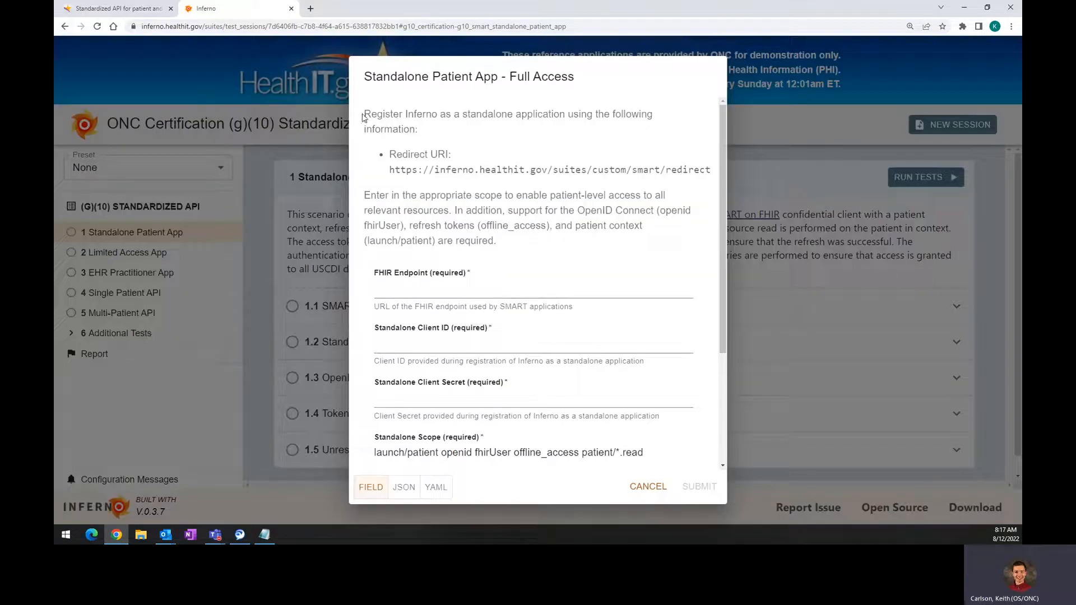
pyautogui.scroll(-2, 470, 226)
pyautogui.scroll(2, 399, 173)
pyautogui.moveTo(368, 116); pyautogui.dragTo(500, 124)
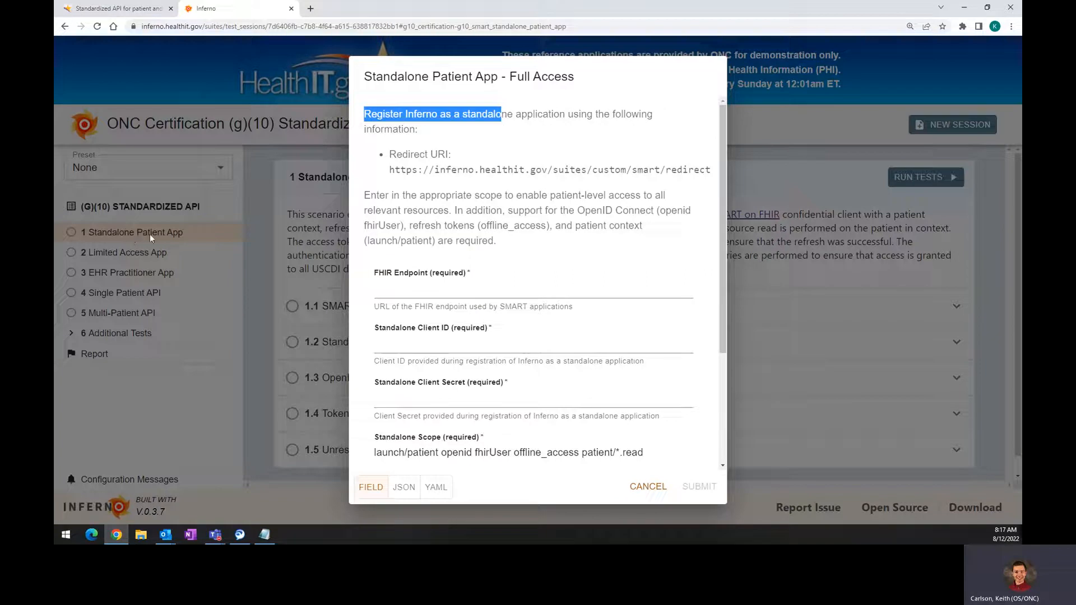
pyautogui.click(566, 109)
pyautogui.moveTo(445, 114); pyautogui.dragTo(565, 115)
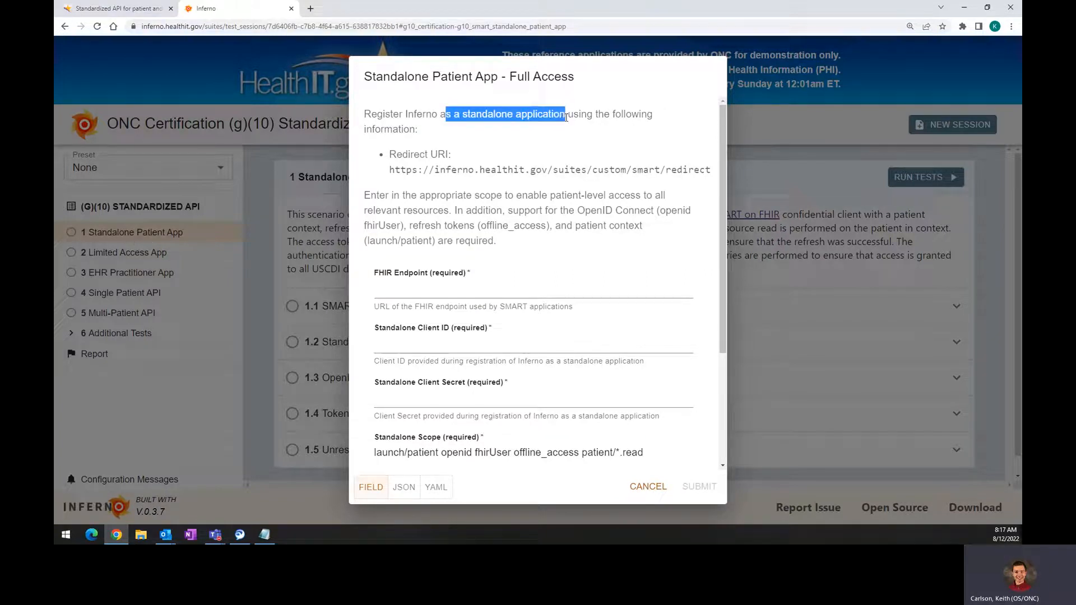
# Step: Look over the required inputs of the Standalone Patient App run and highlight the FHIR Endpoint label
pyautogui.click(512, 283)
pyautogui.scroll(-1, 521, 288)
pyautogui.click(526, 292)
pyautogui.scroll(-2, 527, 293)
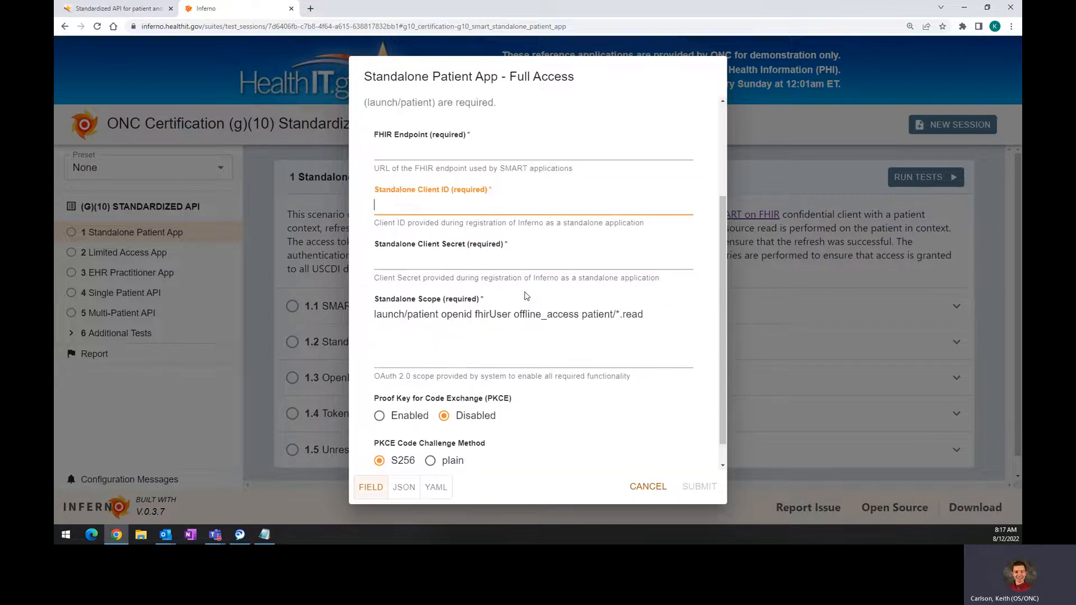
pyautogui.click(446, 247)
pyautogui.scroll(3, 446, 252)
pyautogui.click(416, 296)
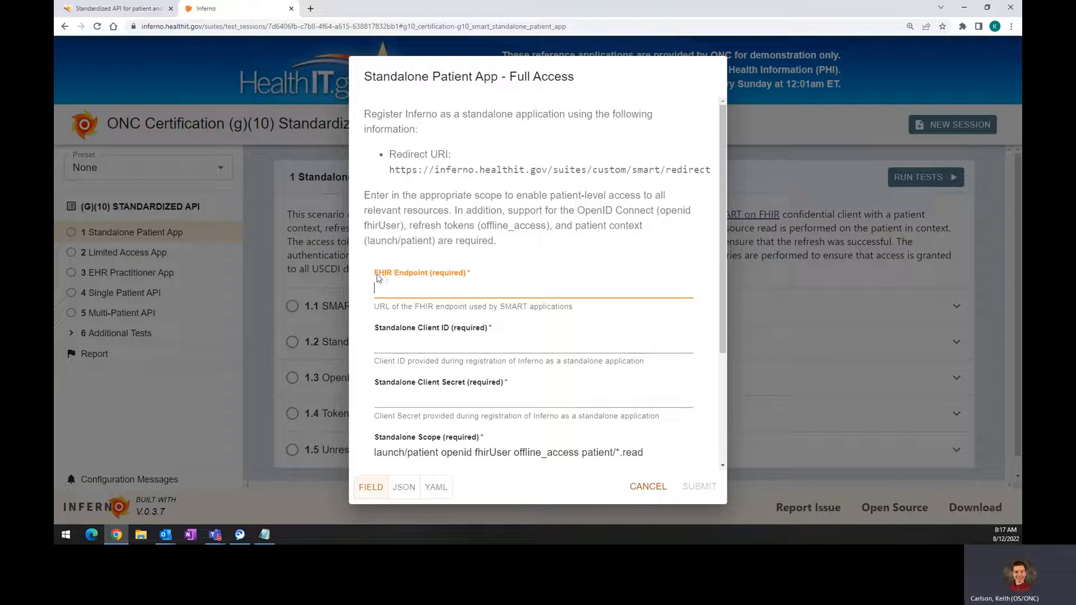
pyautogui.moveTo(378, 273); pyautogui.dragTo(446, 276)
pyautogui.moveTo(374, 273); pyautogui.dragTo(433, 278)
pyautogui.click(593, 284)
# Step: Examine the Standalone Client ID, Client Secret, Scope and PKCE inputs, and return to the FHIR Endpoint field
pyautogui.scroll(-2, 560, 269)
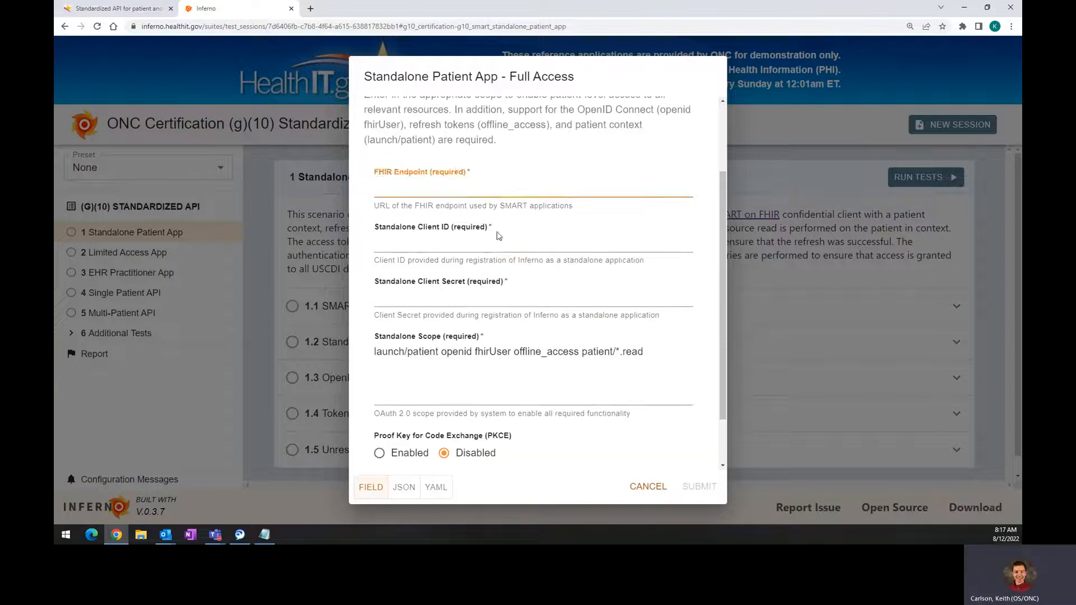
pyautogui.click(497, 243)
pyautogui.click(496, 276)
pyautogui.click(476, 251)
pyautogui.click(480, 290)
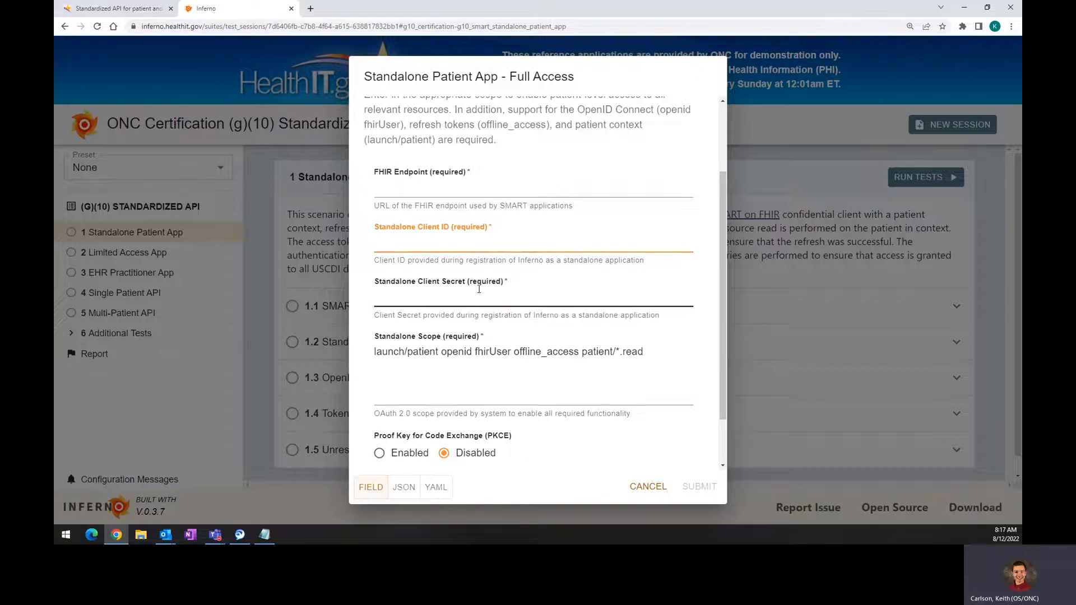
pyautogui.scroll(-1, 480, 288)
pyautogui.scroll(3, 476, 291)
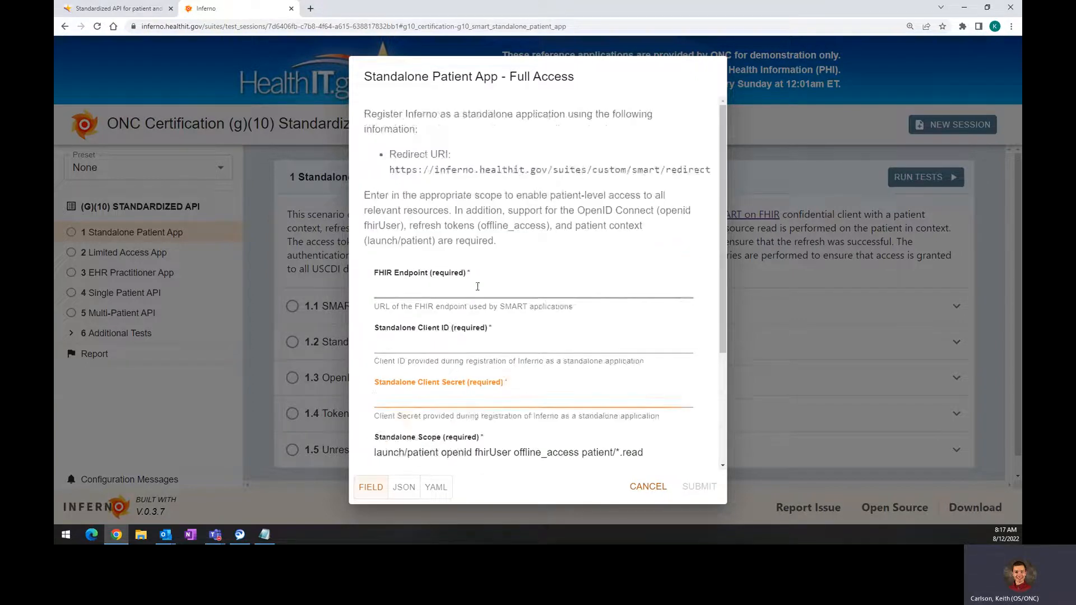
pyautogui.scroll(-2, 471, 292)
pyautogui.scroll(2, 470, 292)
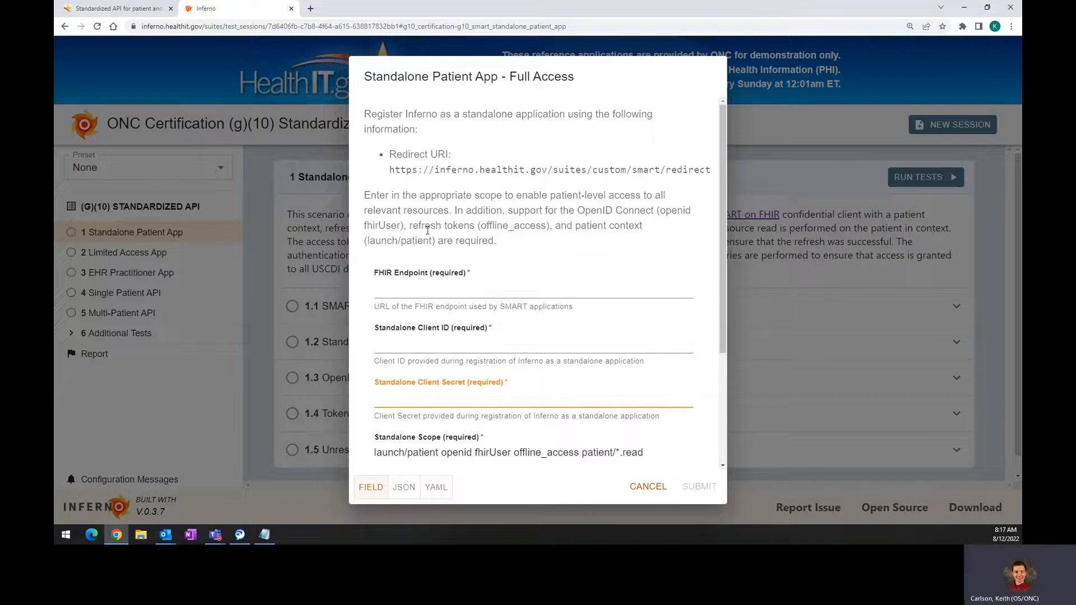
pyautogui.click(501, 288)
pyautogui.scroll(-2, 501, 288)
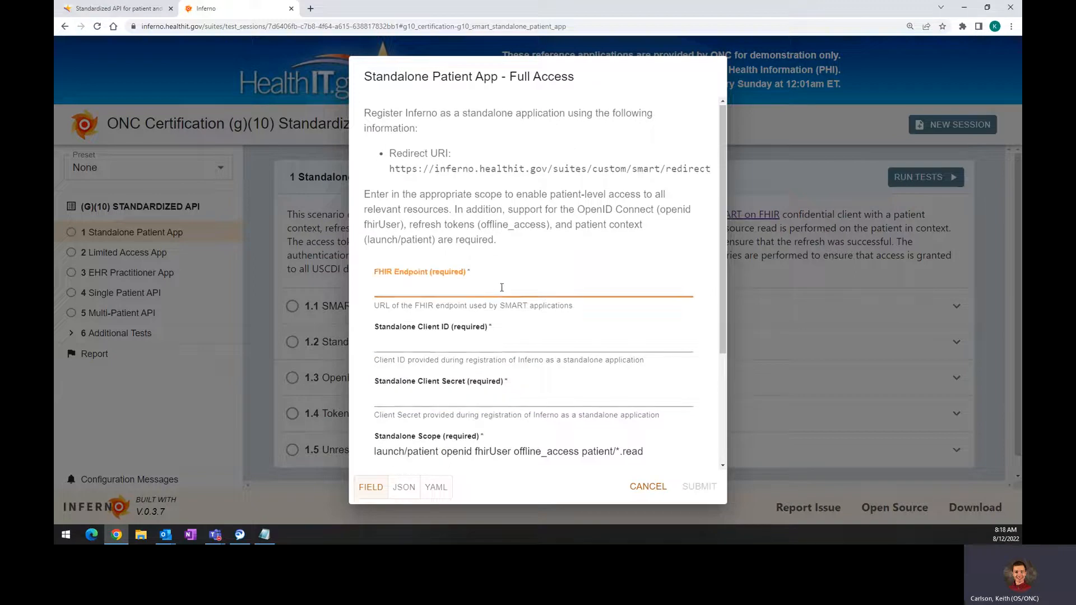
pyautogui.scroll(2, 452, 250)
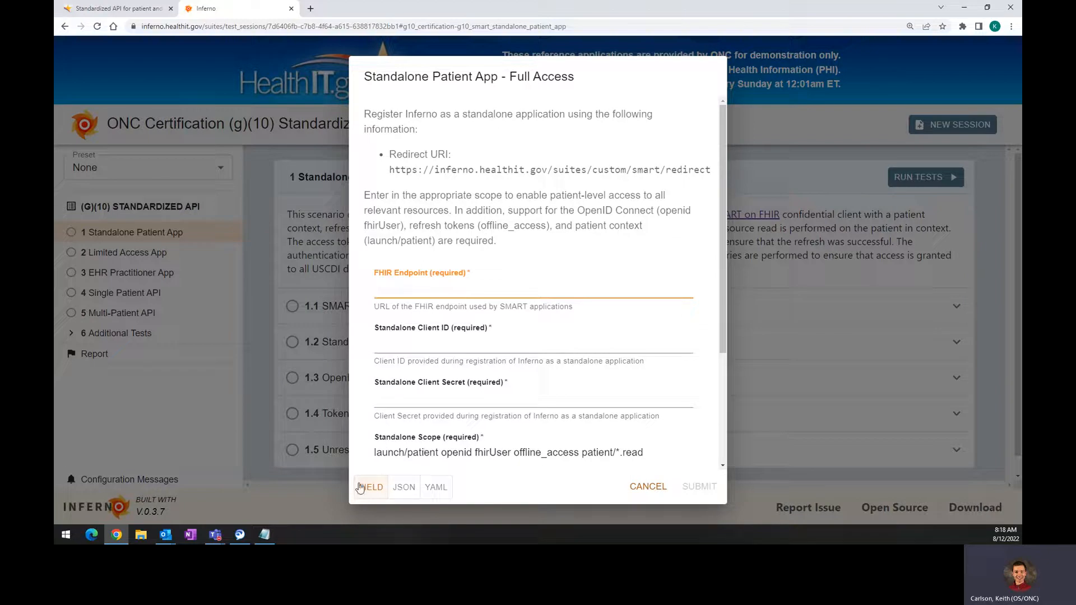
# Step: Compare the field, JSON and YAML views of the test inputs and look through the JSON template
pyautogui.click(405, 493)
pyautogui.click(436, 486)
pyautogui.click(404, 486)
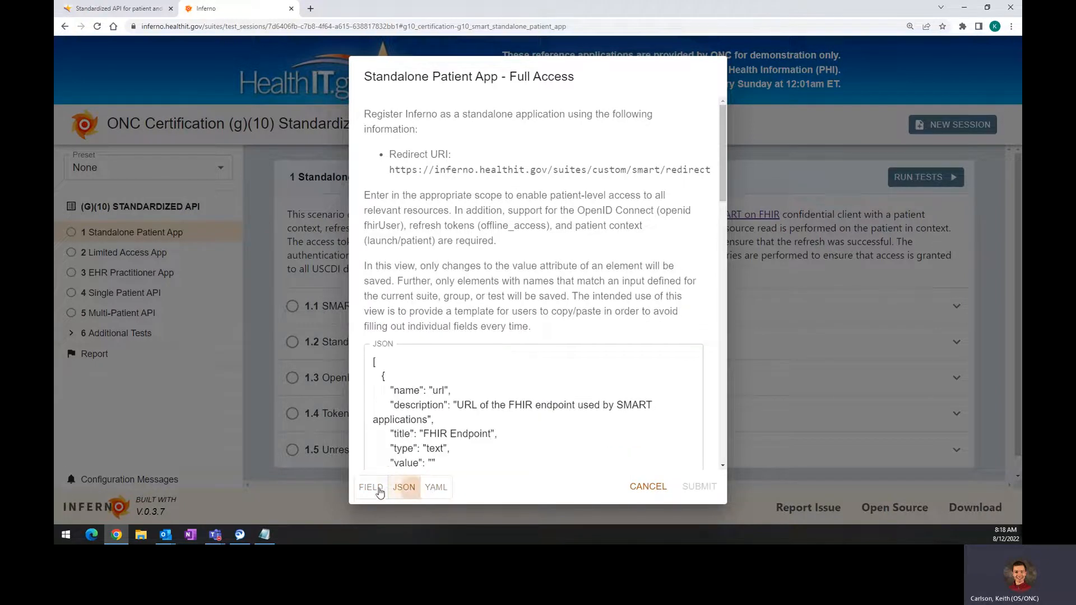
pyautogui.click(370, 487)
pyautogui.click(407, 491)
pyautogui.click(434, 487)
pyautogui.click(403, 487)
pyautogui.scroll(-4, 381, 365)
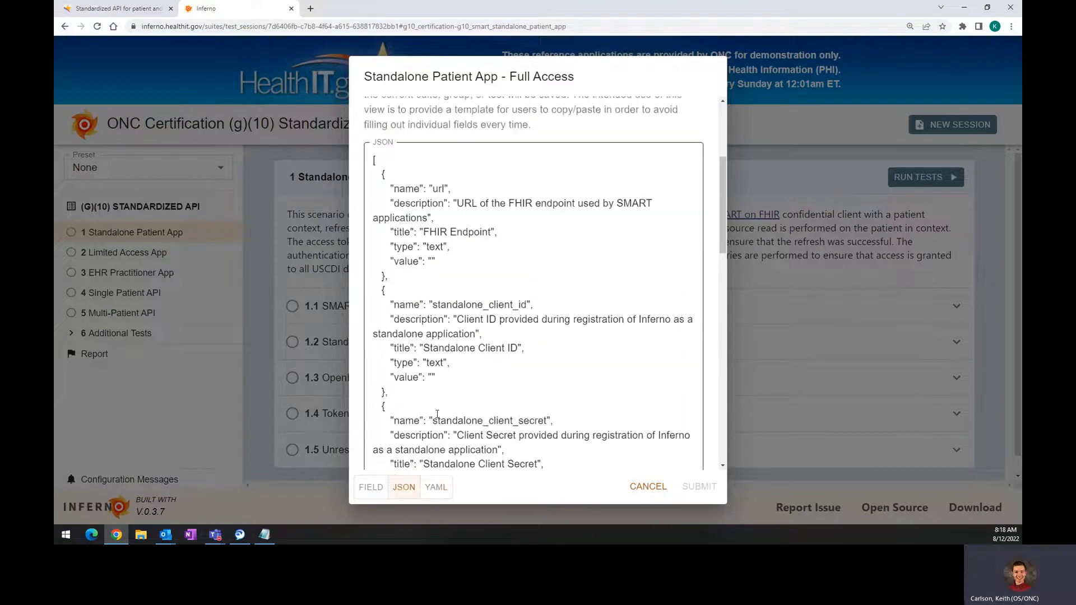
pyautogui.scroll(2, 365, 263)
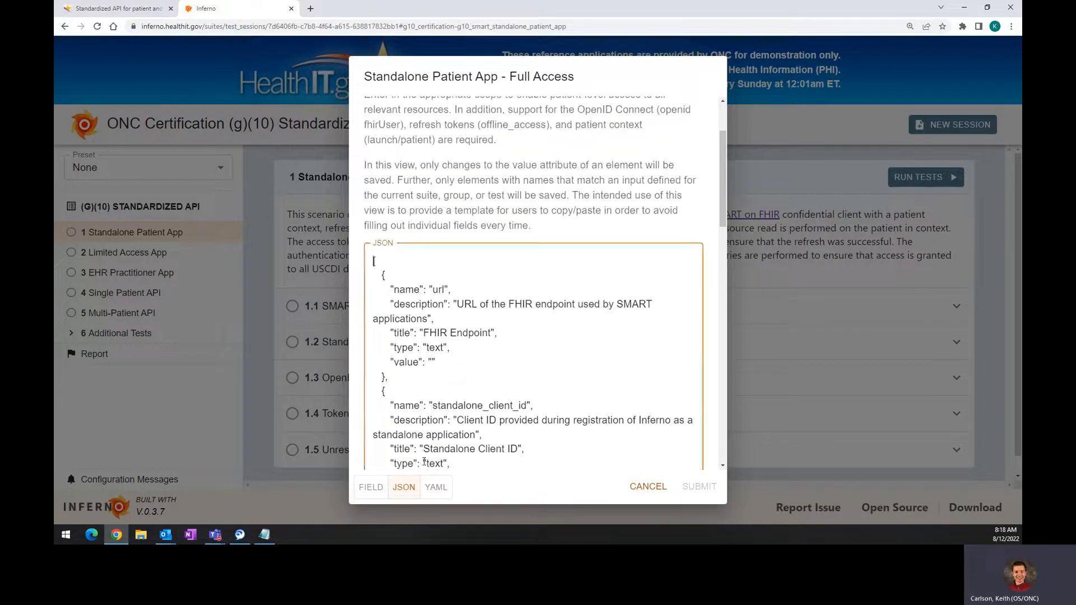
# Step: Return to the field view of the test inputs and enter "test" as the FHIR Endpoint
pyautogui.click(371, 487)
pyautogui.scroll(2, 457, 261)
pyautogui.click(467, 294)
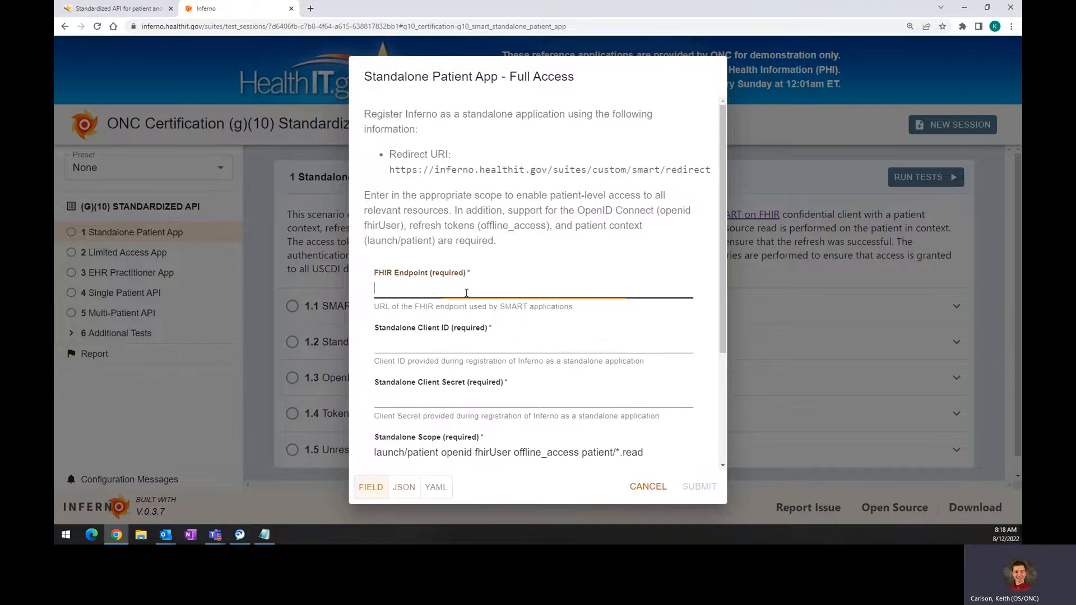
pyautogui.write('test')
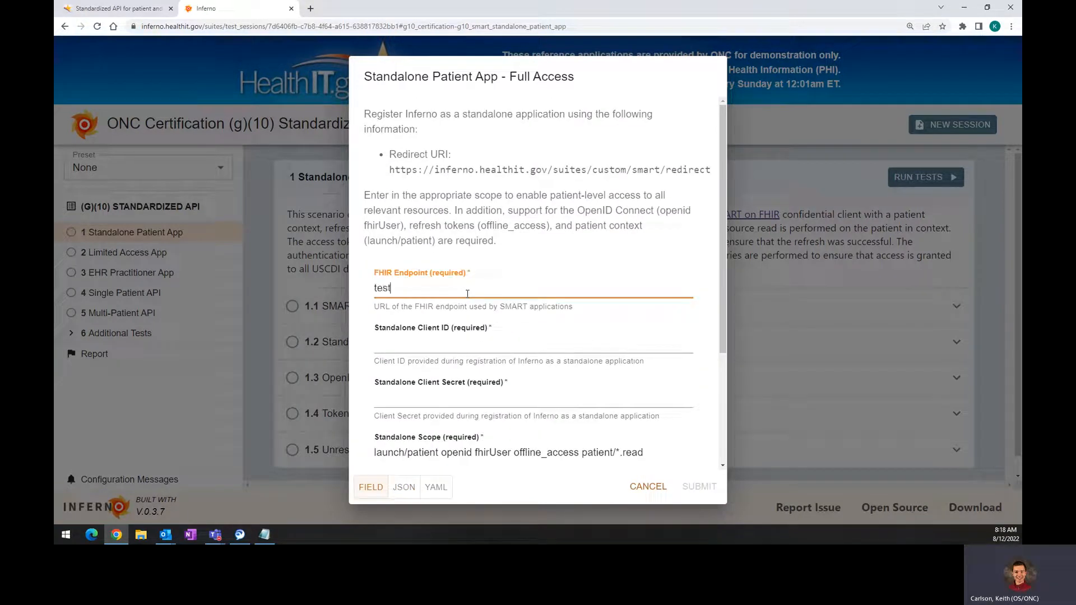
# Step: Check the remaining client, scope and PKCE inputs, and return to the filled-in FHIR Endpoint field
pyautogui.click(450, 399)
pyautogui.scroll(-3, 450, 395)
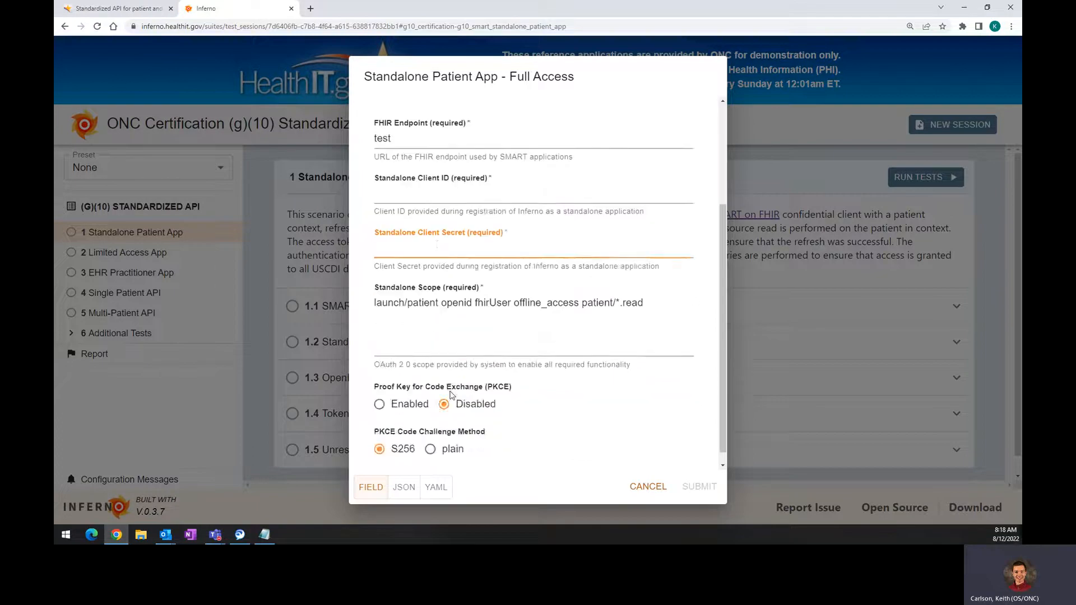
pyautogui.scroll(2, 449, 395)
pyautogui.click(431, 293)
pyautogui.click(408, 251)
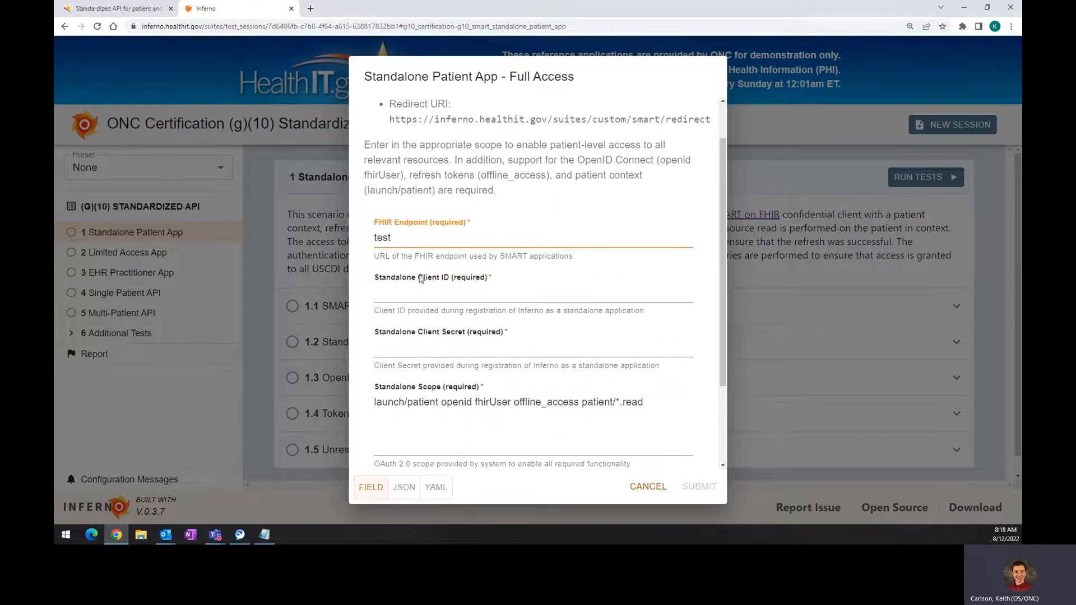
# Step: Check the FHIR Endpoint, Standalone Client ID and Standalone Client Secret inputs of the Standalone Patient App tests
pyautogui.scroll(1, 422, 279)
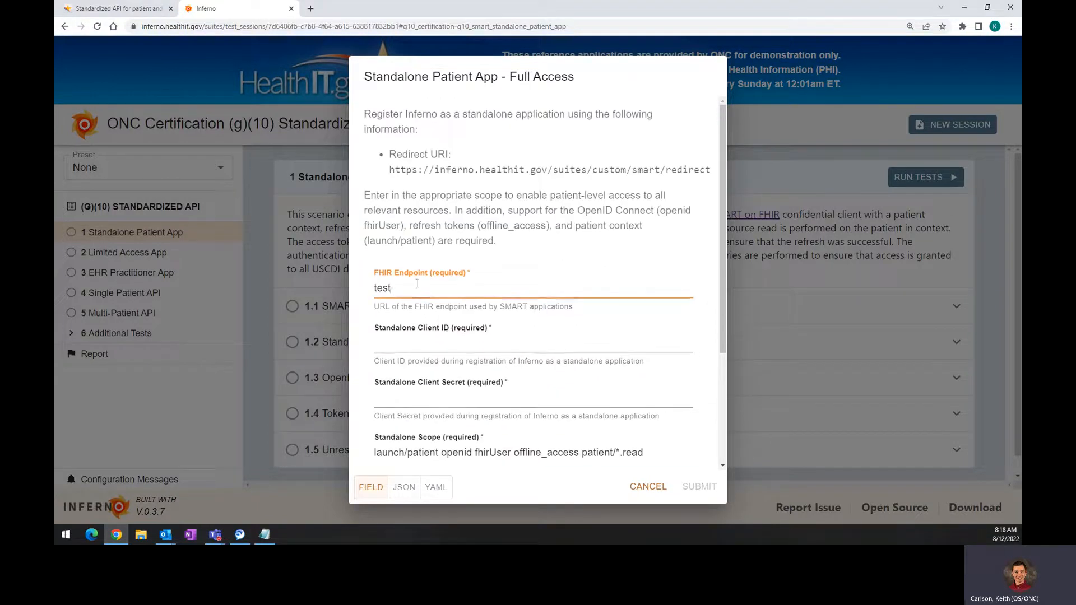
pyautogui.moveTo(418, 288); pyautogui.dragTo(373, 288)
pyautogui.click(450, 341)
pyautogui.click(442, 399)
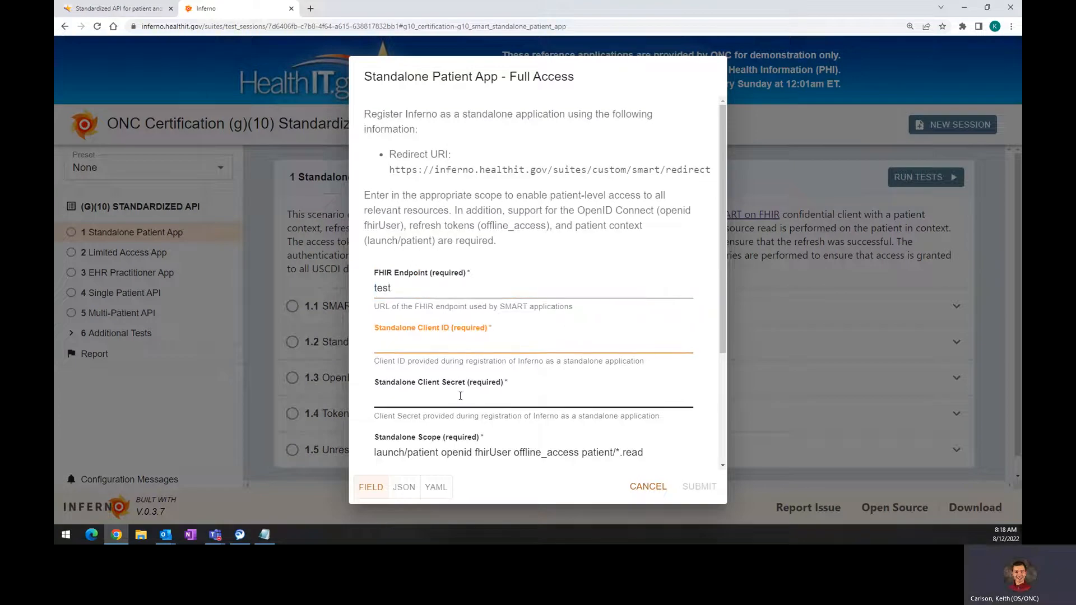
pyautogui.click(443, 343)
pyautogui.click(437, 288)
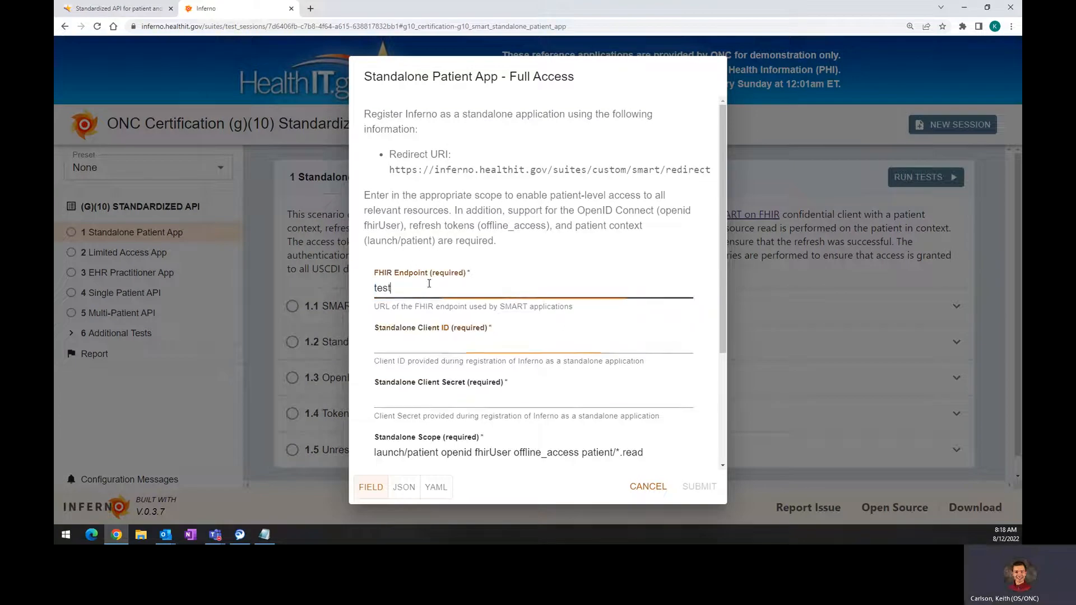
# Step: Compare the FHIR Endpoint value in the JSON template with the field view, and look through the template's remaining elements
pyautogui.click(403, 486)
pyautogui.hotkey('ctrl', 'a')
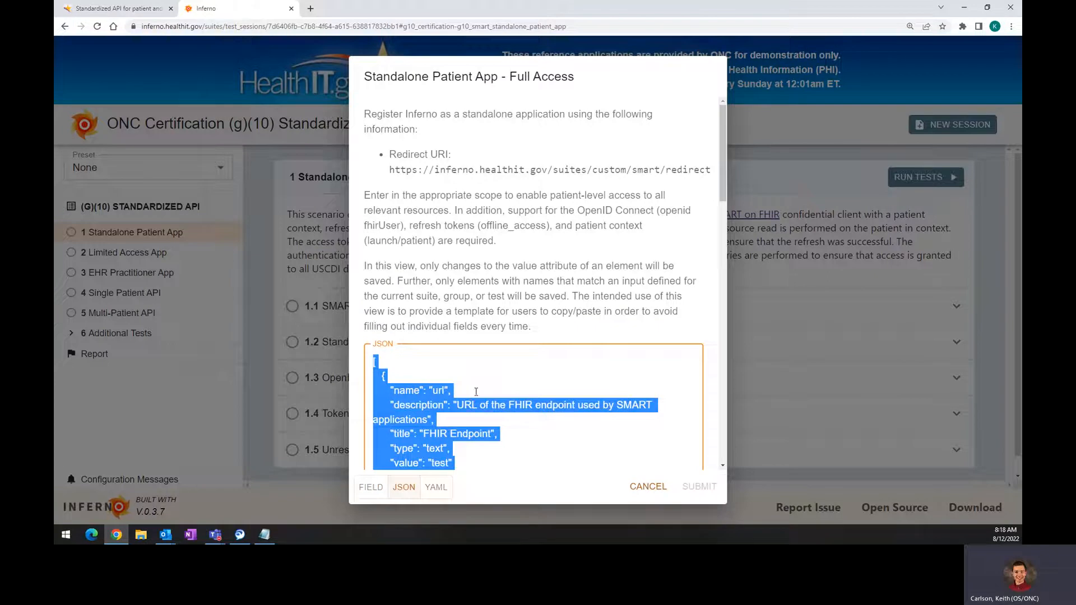
pyautogui.click(364, 490)
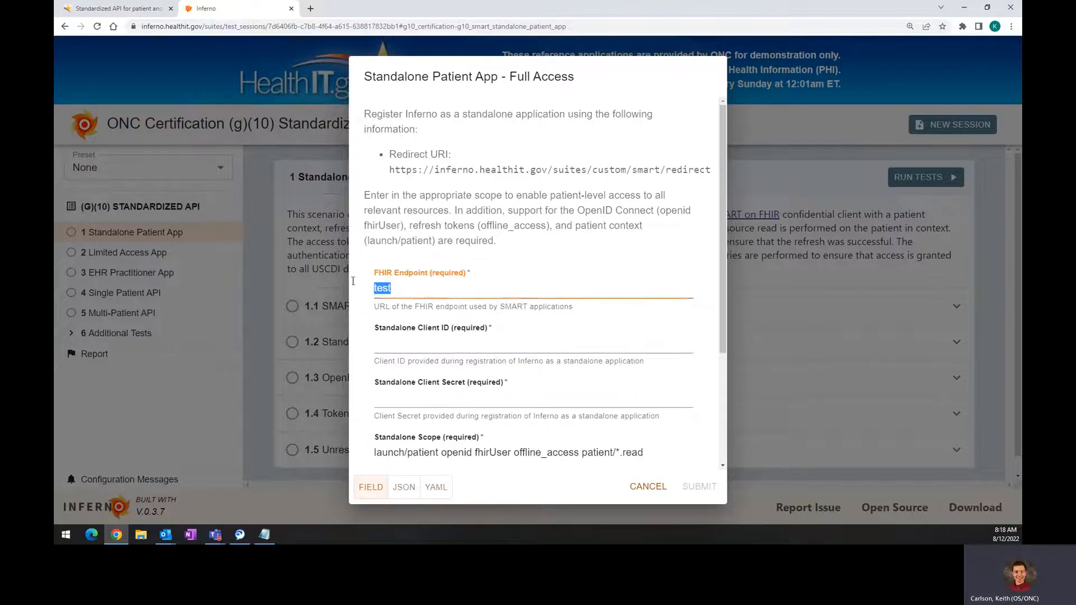
pyautogui.click(404, 487)
pyautogui.scroll(-1, 437, 353)
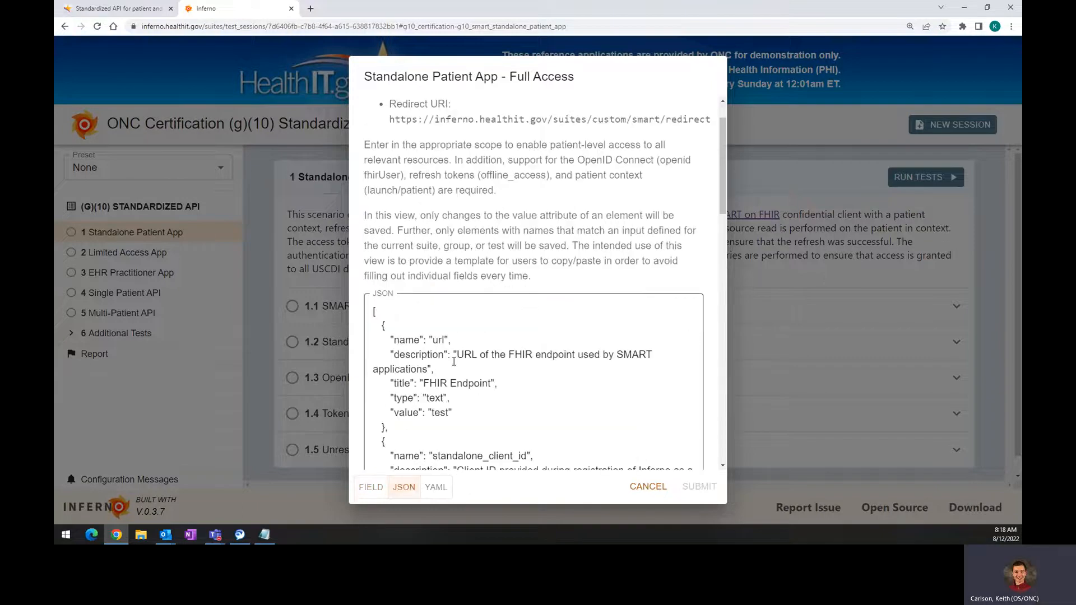
pyautogui.doubleClick(436, 413)
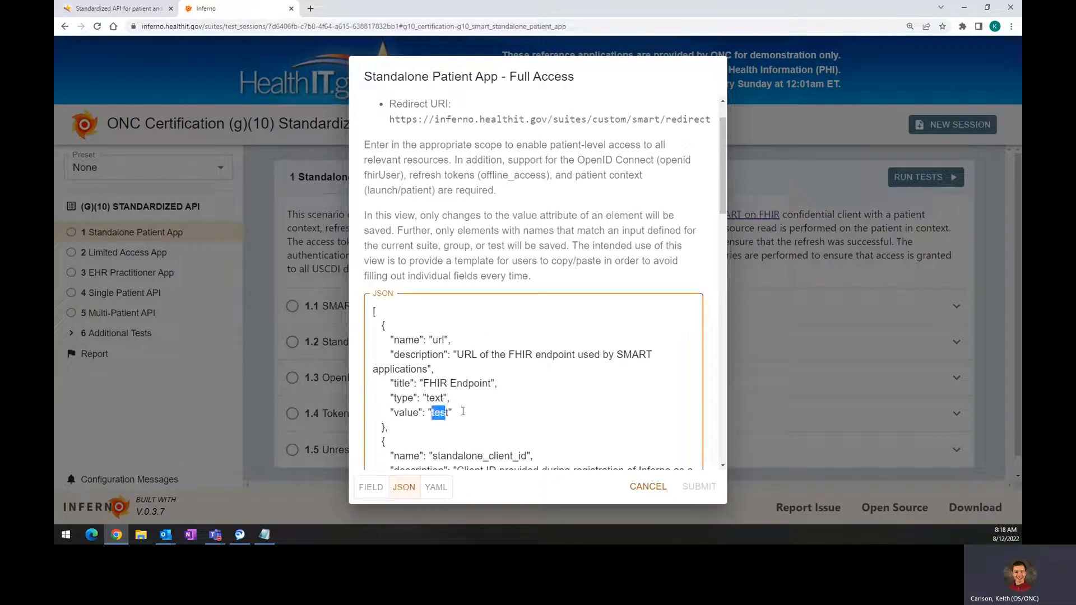
pyautogui.click(371, 487)
pyautogui.click(404, 487)
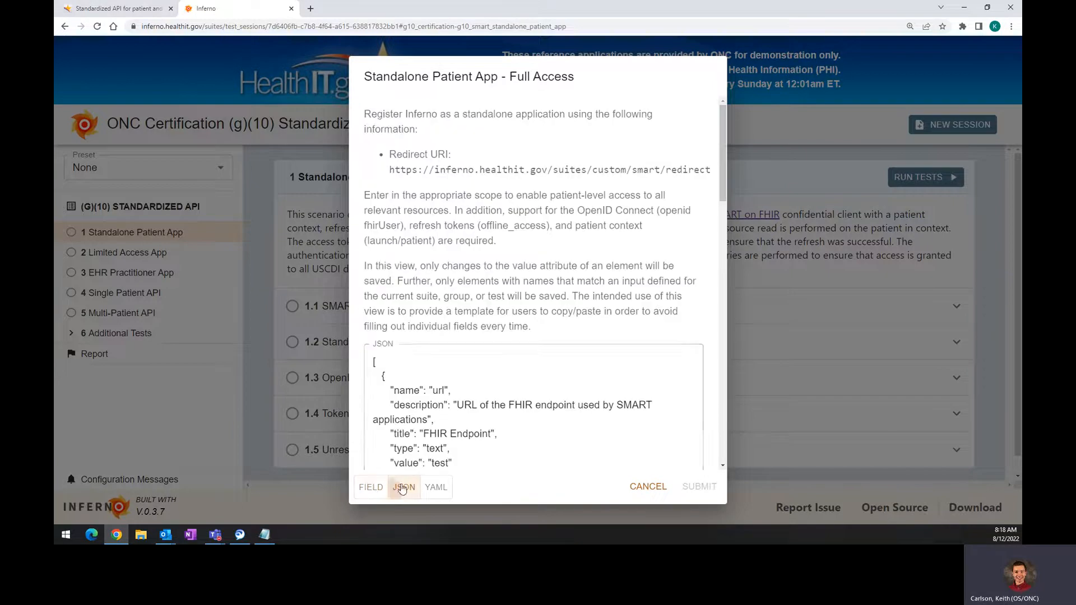
pyautogui.scroll(-4, 490, 373)
pyautogui.scroll(5, 491, 372)
pyautogui.click(372, 489)
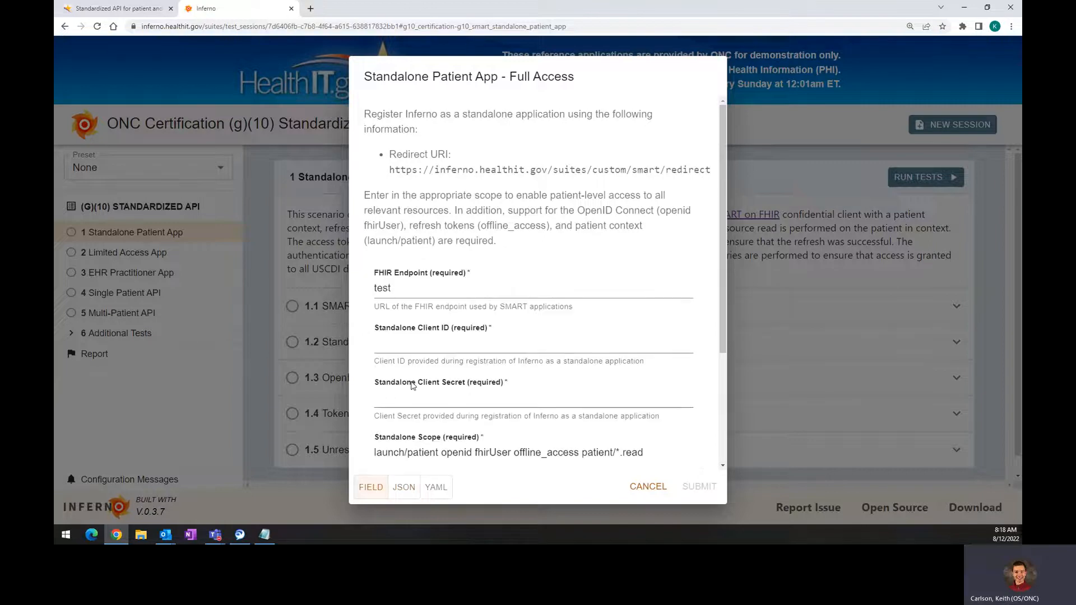
# Step: Clear the FHIR Endpoint value and cancel the Standalone Patient App test inputs
pyautogui.moveTo(398, 288); pyautogui.dragTo(368, 295)
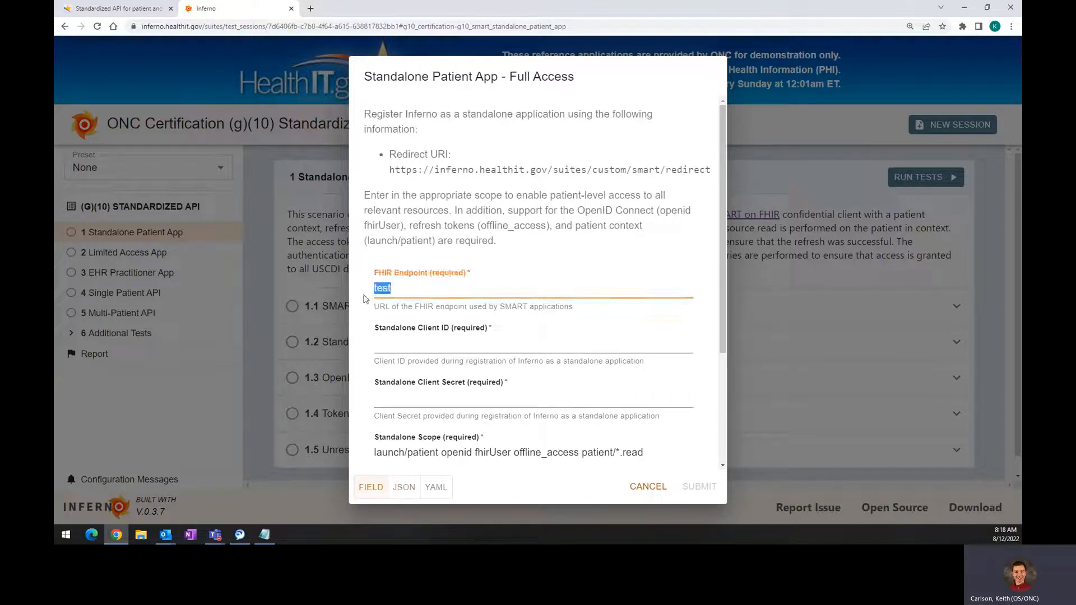
pyautogui.press('BackSpace')
pyautogui.click(471, 344)
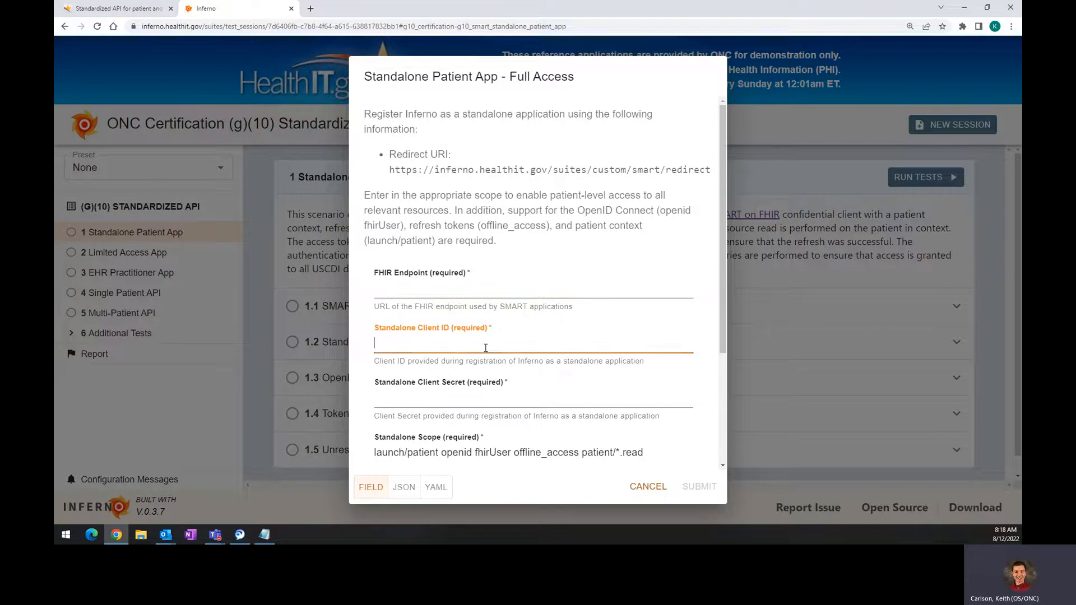
pyautogui.click(632, 491)
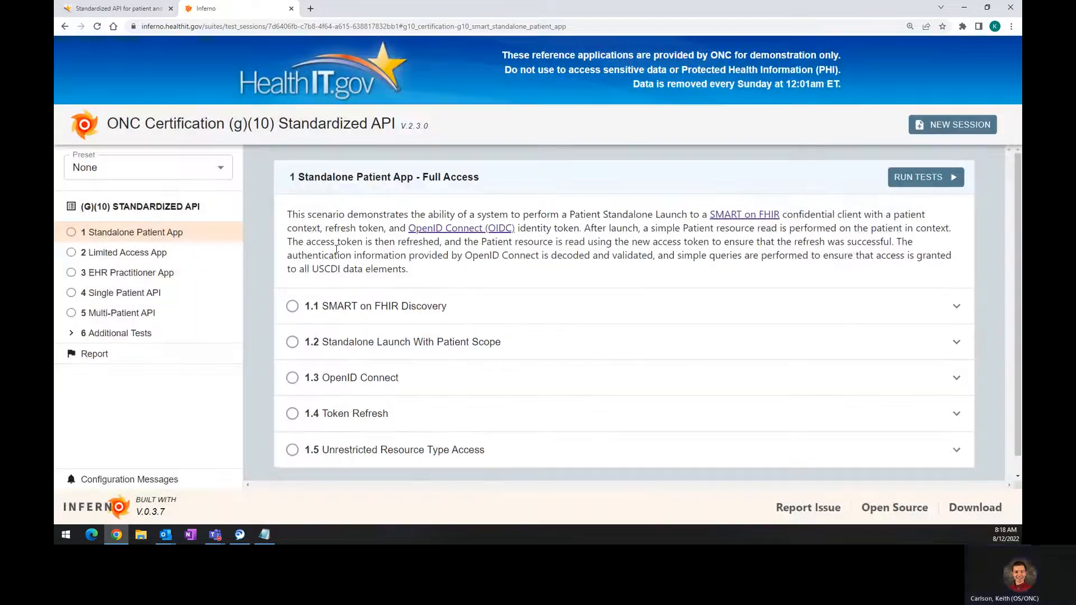
# Step: Set the session's preset to Inferno Reference Server
pyautogui.click(159, 175)
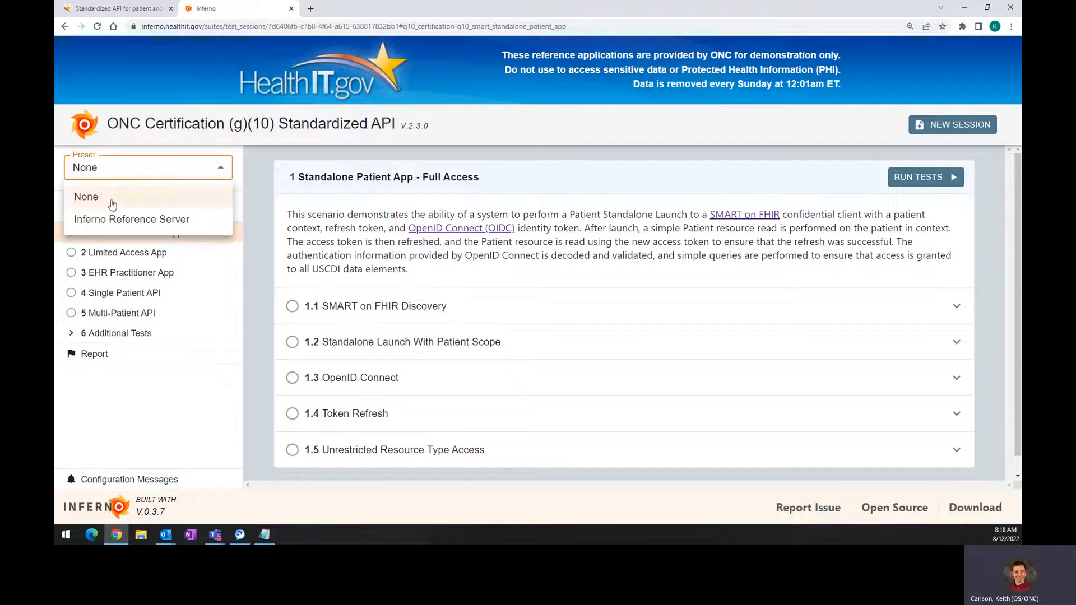
pyautogui.click(155, 225)
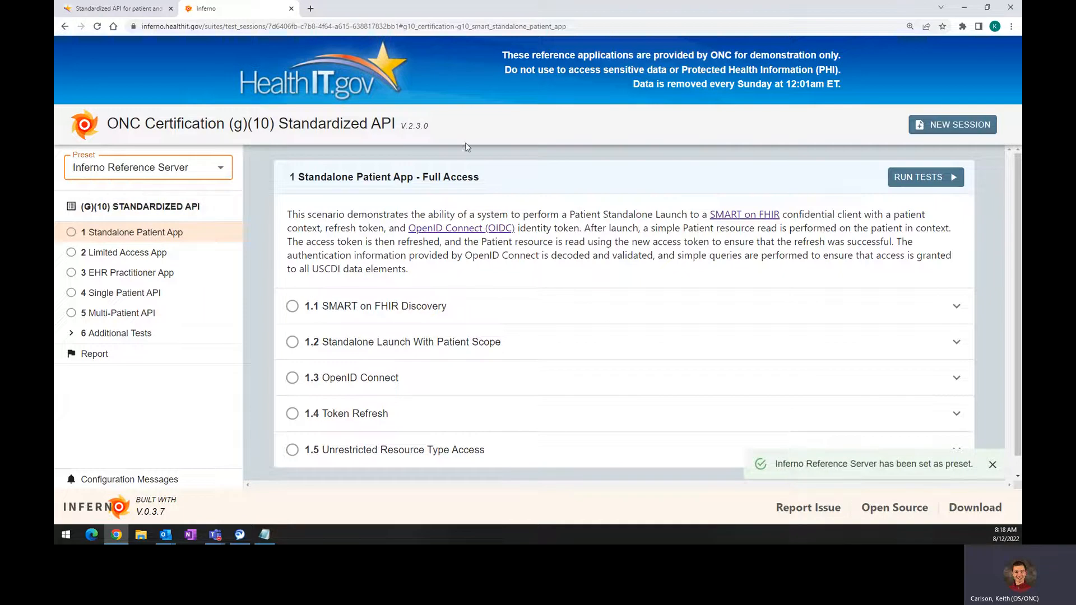
pyautogui.moveTo(775, 465); pyautogui.dragTo(986, 474)
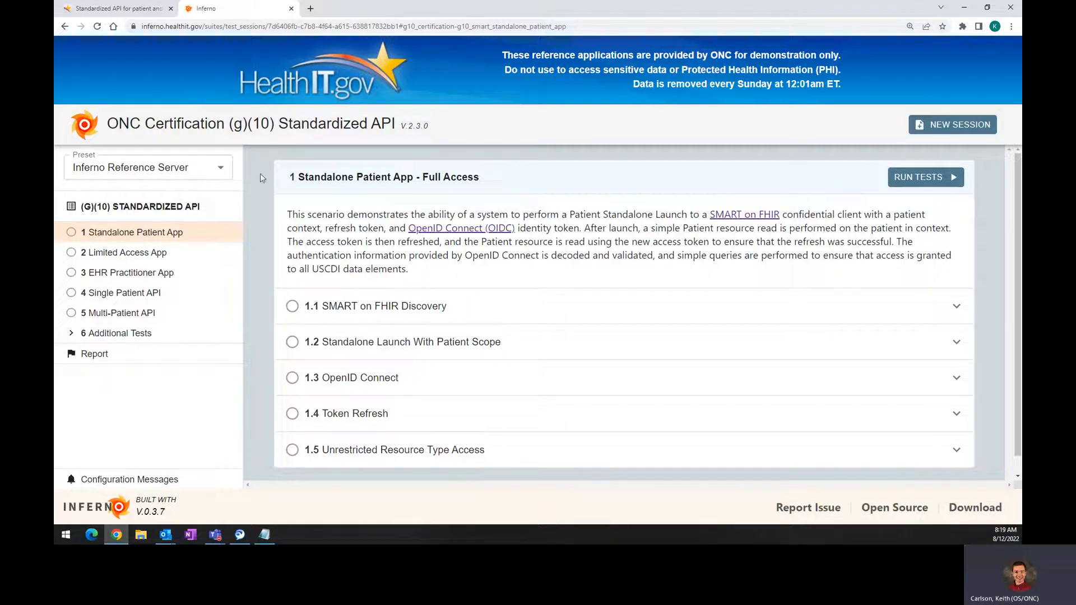
# Step: Review the available preset options, keeping Inferno Reference Server selected
pyautogui.click(183, 170)
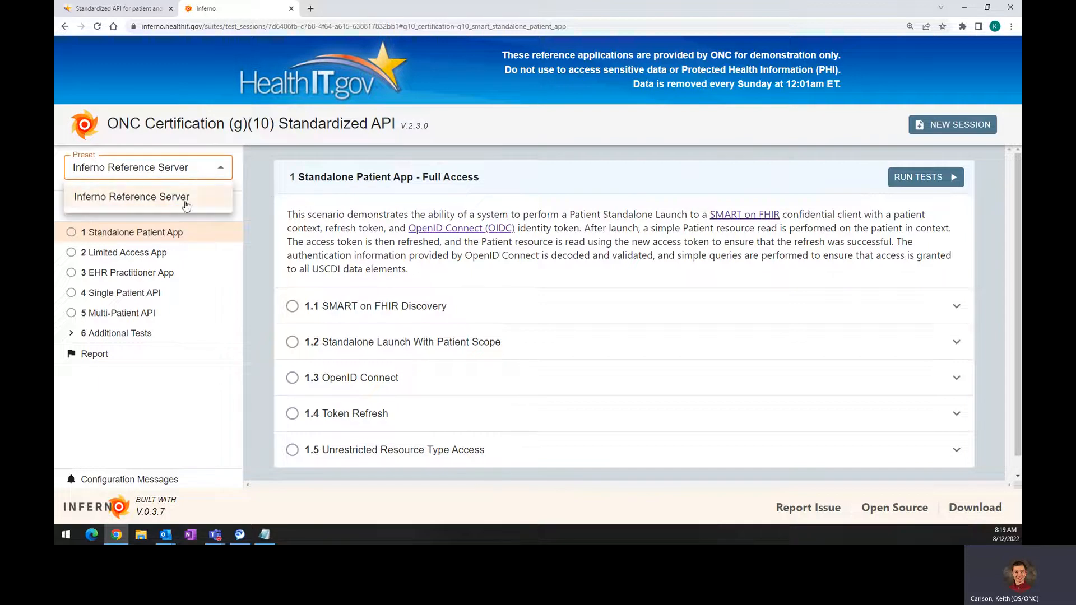
pyautogui.click(261, 191)
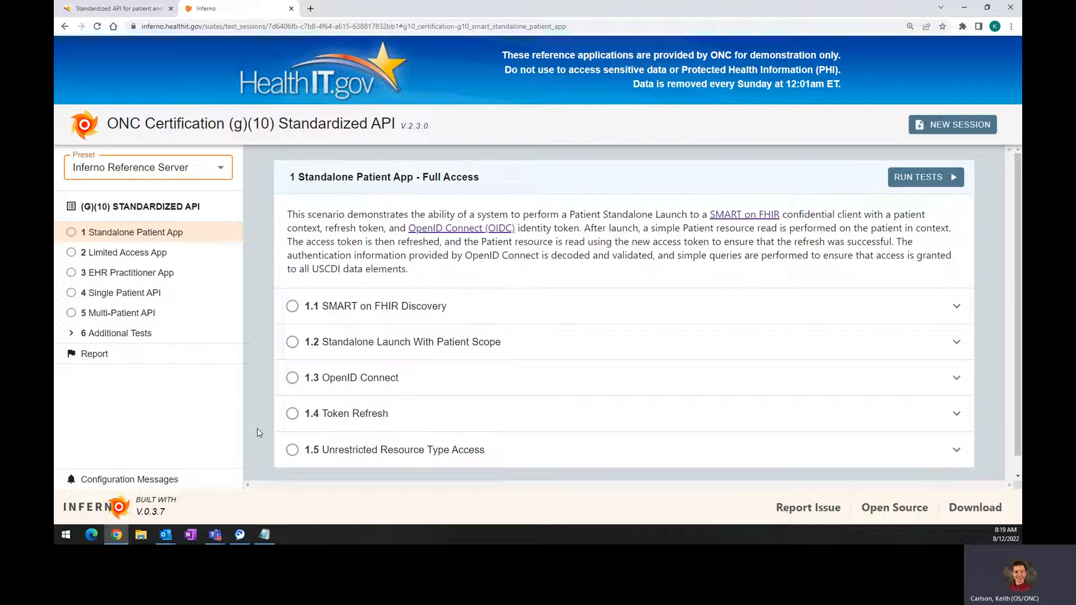
pyautogui.click(147, 172)
pyautogui.click(152, 197)
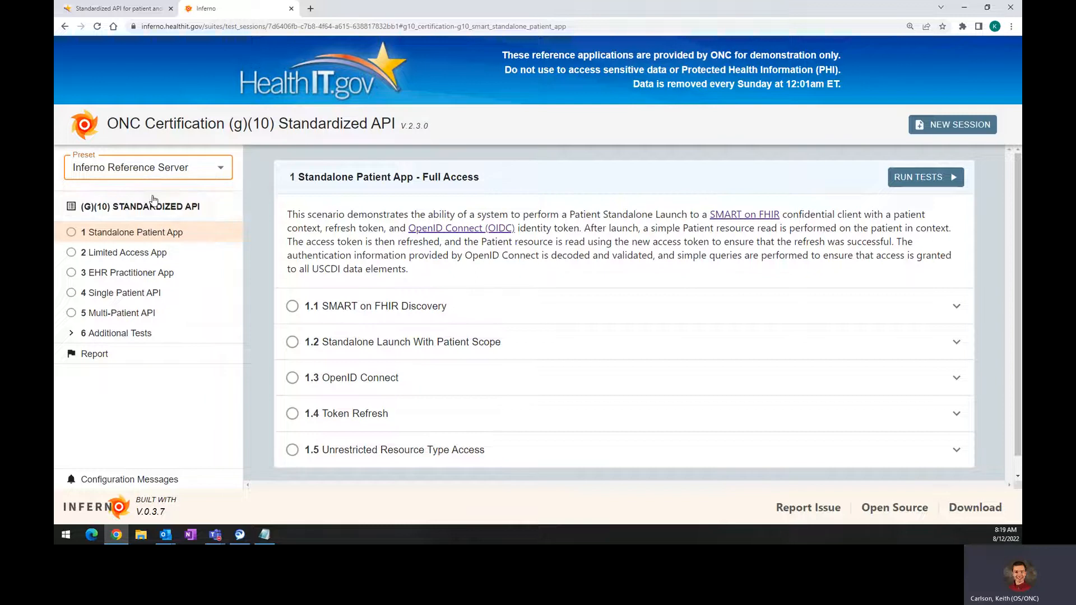
pyautogui.click(191, 177)
pyautogui.click(188, 196)
pyautogui.click(168, 171)
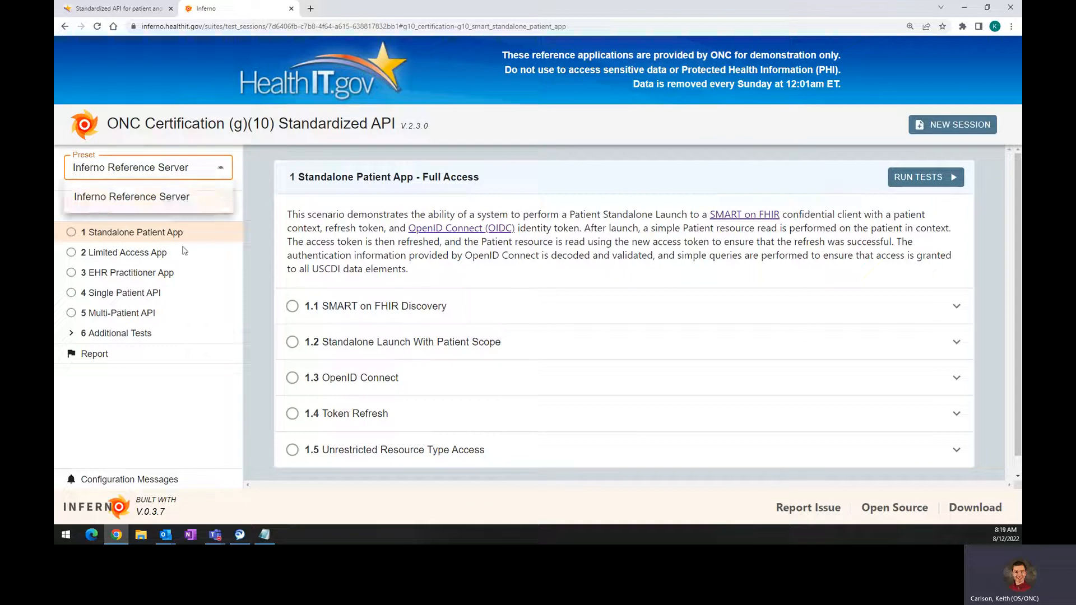
pyautogui.click(175, 197)
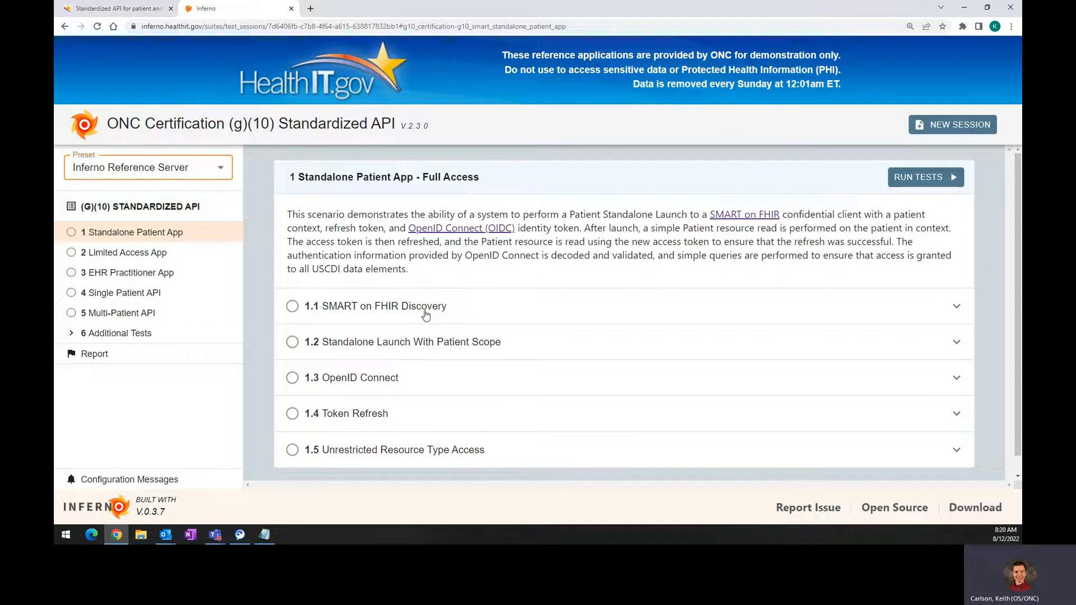
pyautogui.click(174, 173)
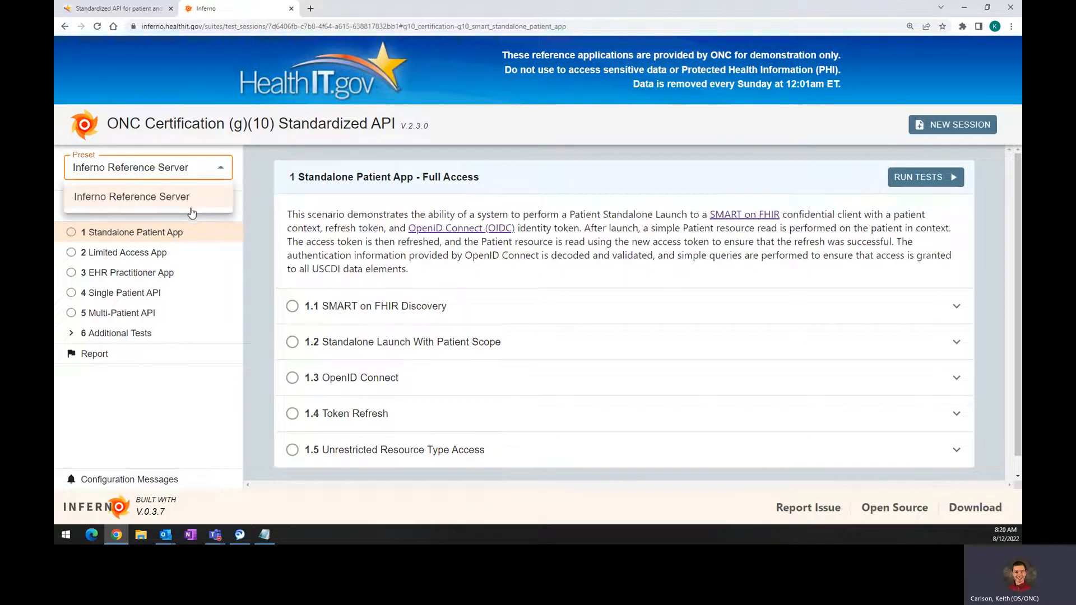
pyautogui.click(683, 159)
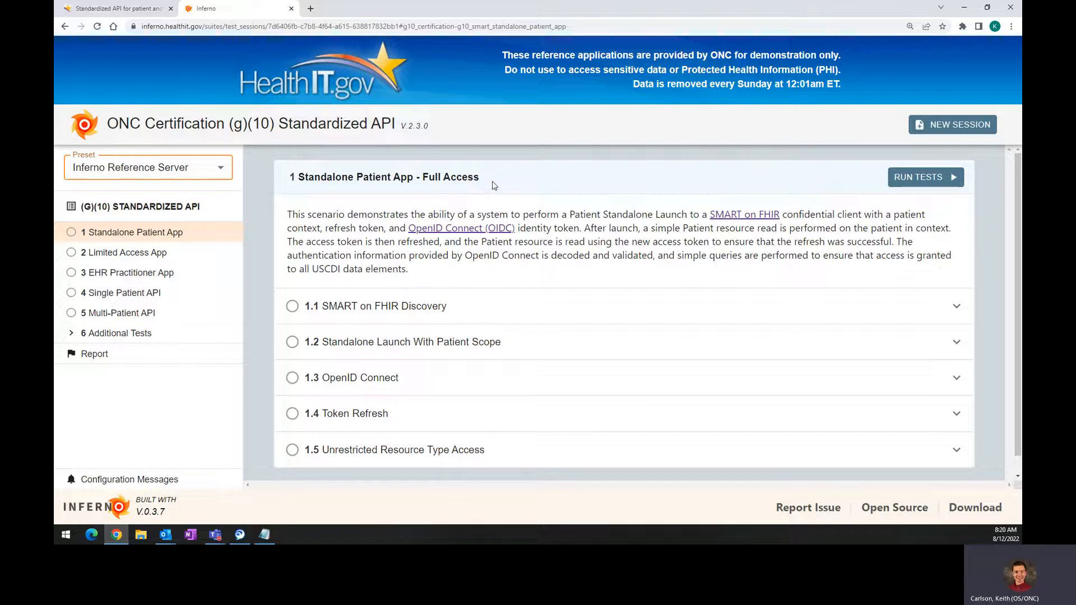
# Step: Open the Standalone Patient App test inputs and examine the prefilled endpoint, client and scope values
pyautogui.click(927, 178)
pyautogui.scroll(-1, 483, 190)
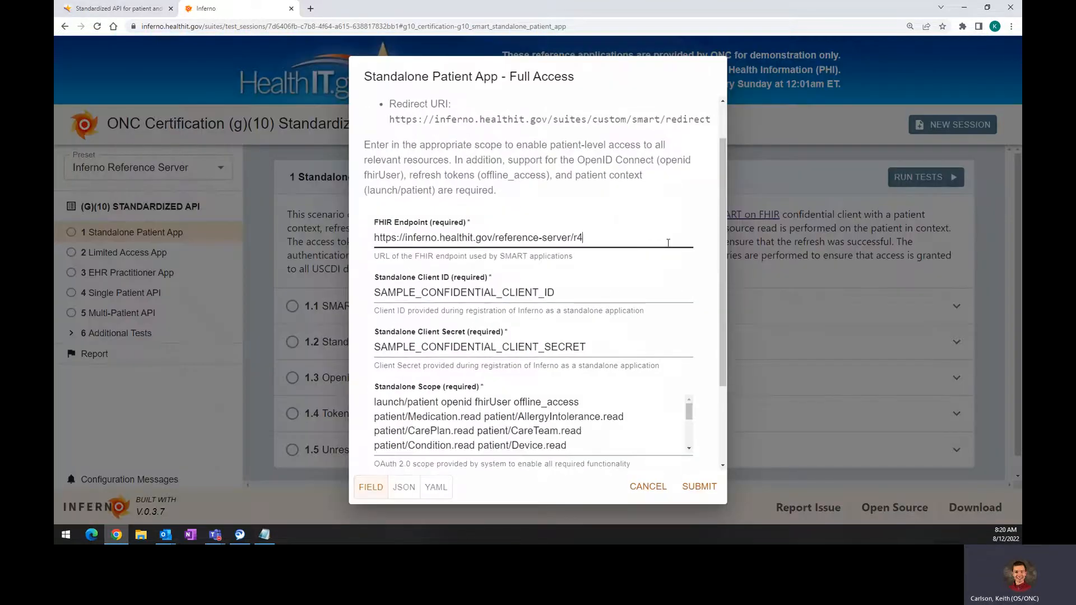
pyautogui.click(598, 292)
pyautogui.press('Tab')
pyautogui.scroll(-2, 597, 292)
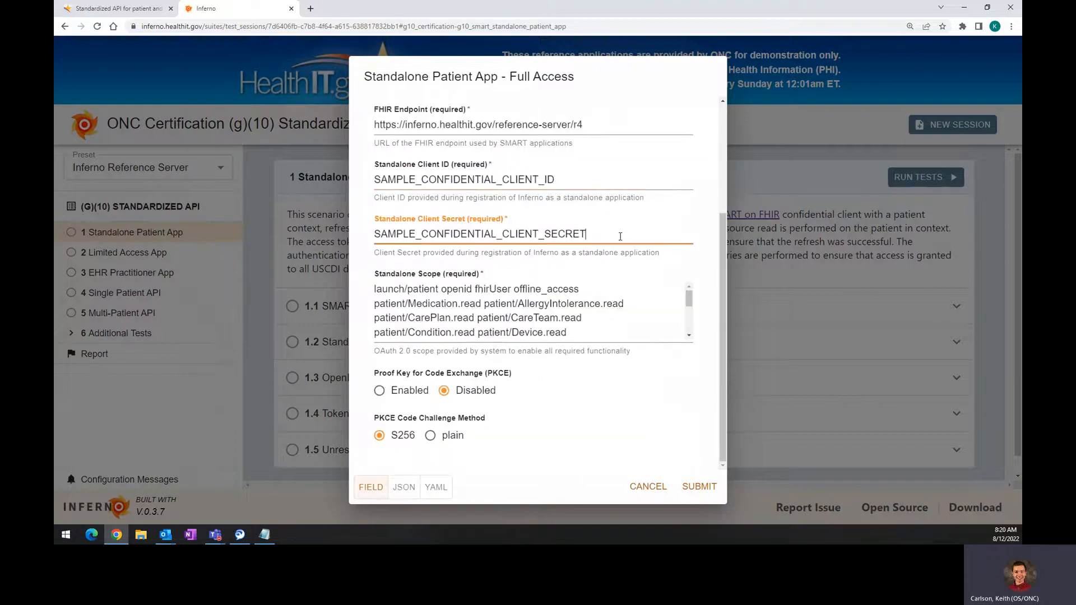
pyautogui.scroll(1, 596, 317)
pyautogui.click(596, 317)
pyautogui.scroll(2, 596, 317)
pyautogui.click(586, 292)
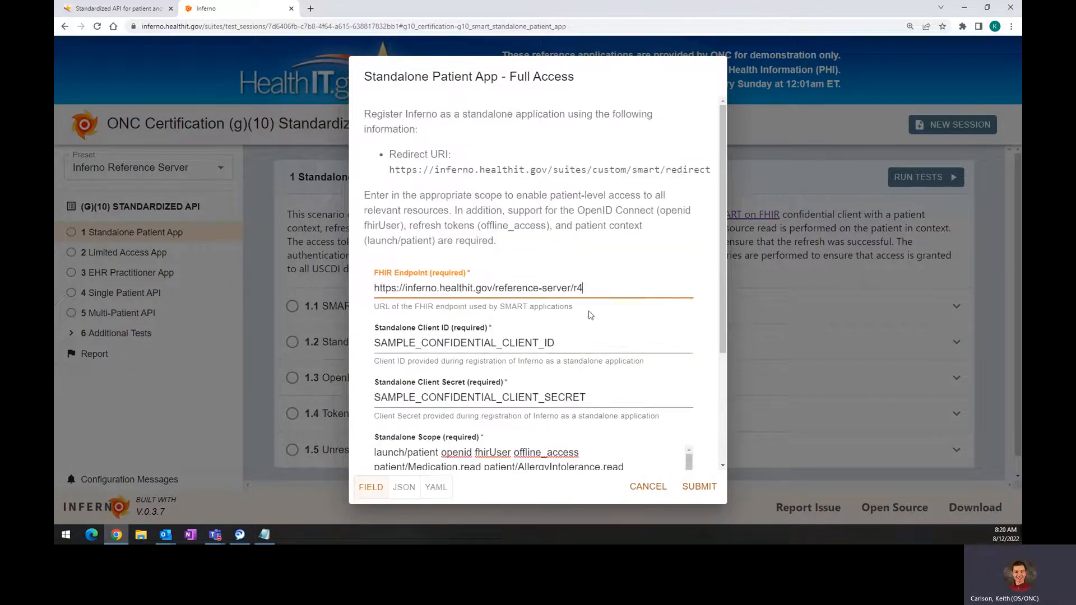
# Step: Check the prefilled client credentials, the full scope list and the PKCE settings, and close the inputs without running the tests
pyautogui.click(599, 340)
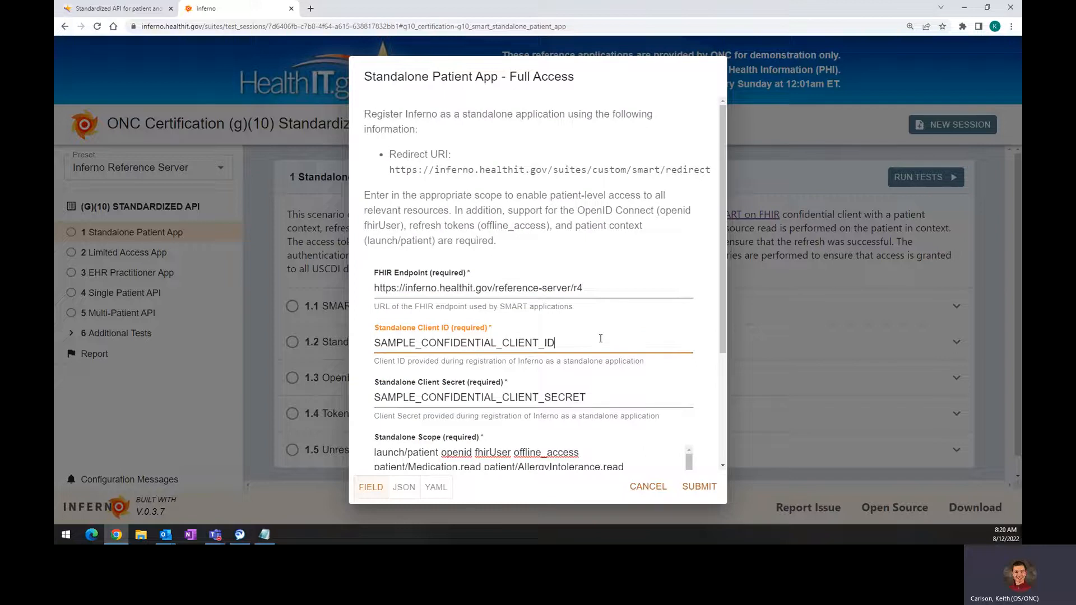
pyautogui.scroll(-3, 600, 339)
pyautogui.press('Tab')
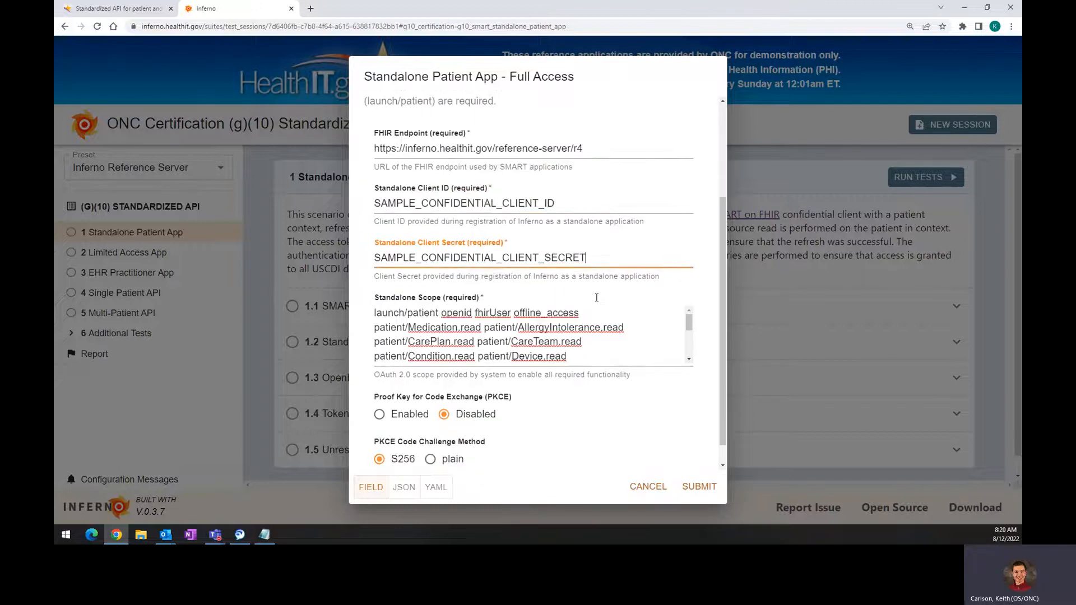
pyautogui.press('Tab')
pyautogui.scroll(-3, 619, 315)
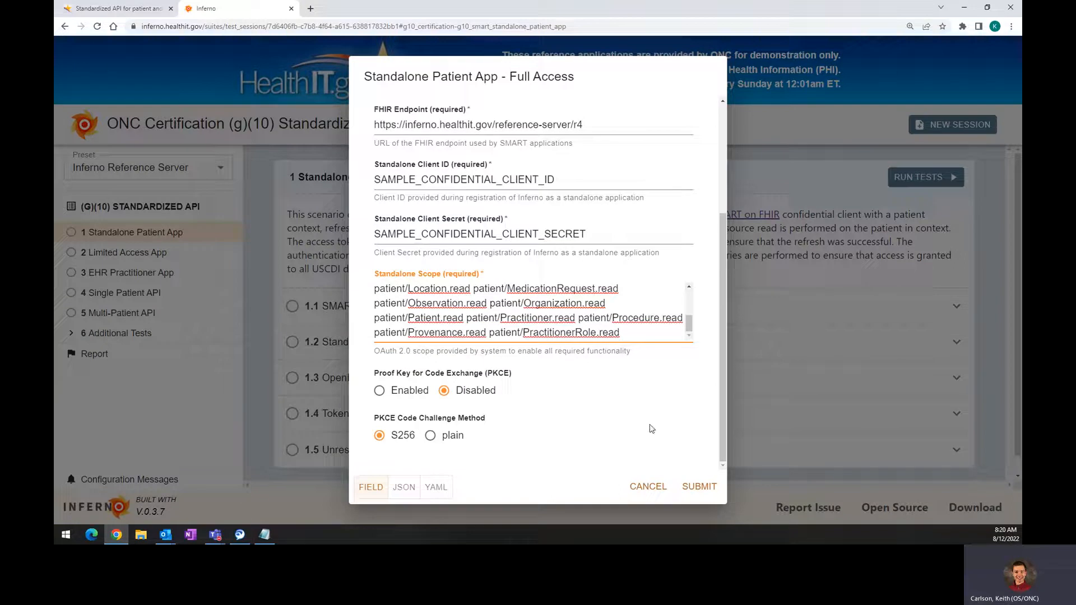
pyautogui.scroll(3, 638, 437)
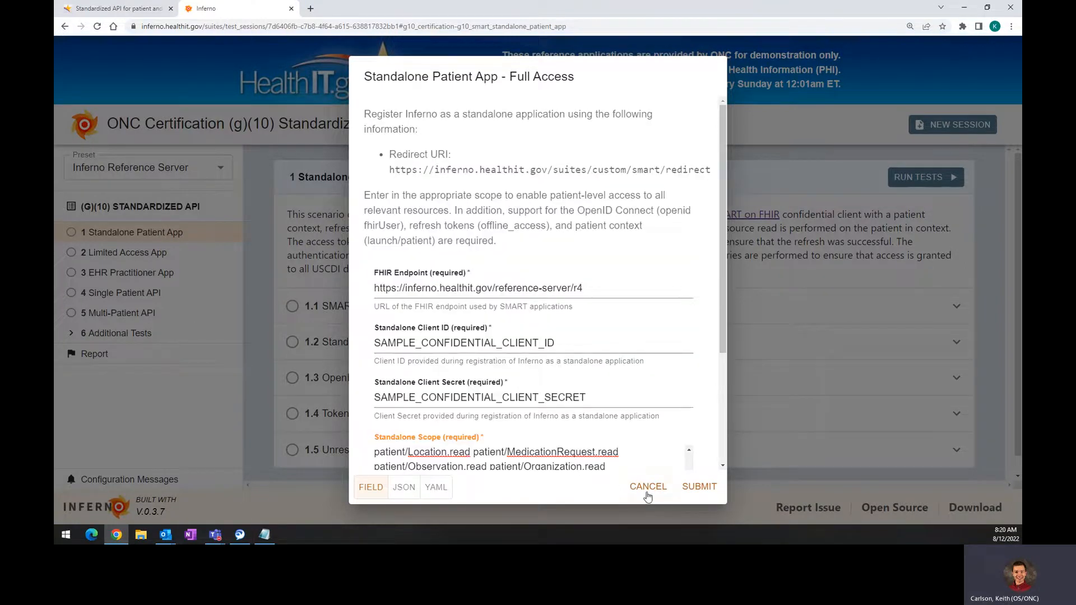
pyautogui.click(648, 487)
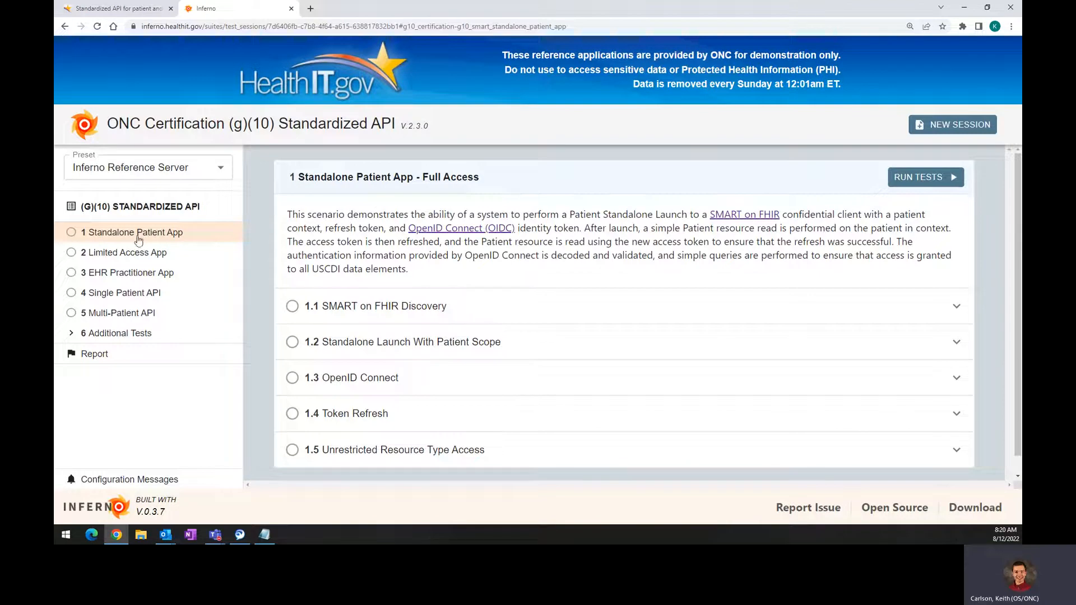
# Step: Look through the Limited Access, EHR Practitioner, Single Patient and Multi-Patient test groups, and return to Standalone Patient App
pyautogui.click(121, 252)
pyautogui.click(124, 272)
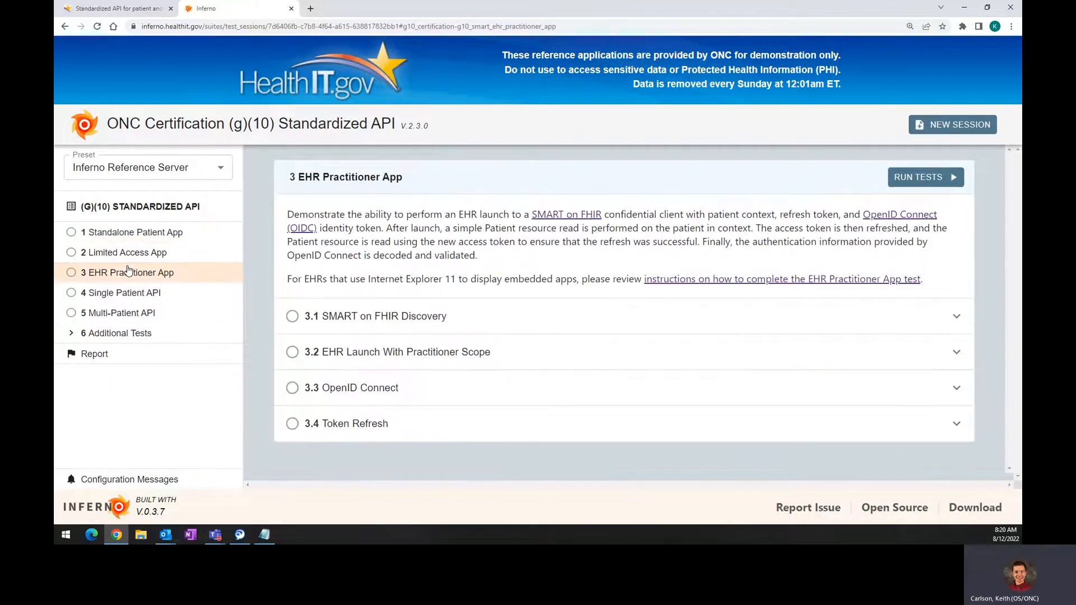
pyautogui.click(129, 312)
pyautogui.click(140, 292)
pyautogui.click(137, 312)
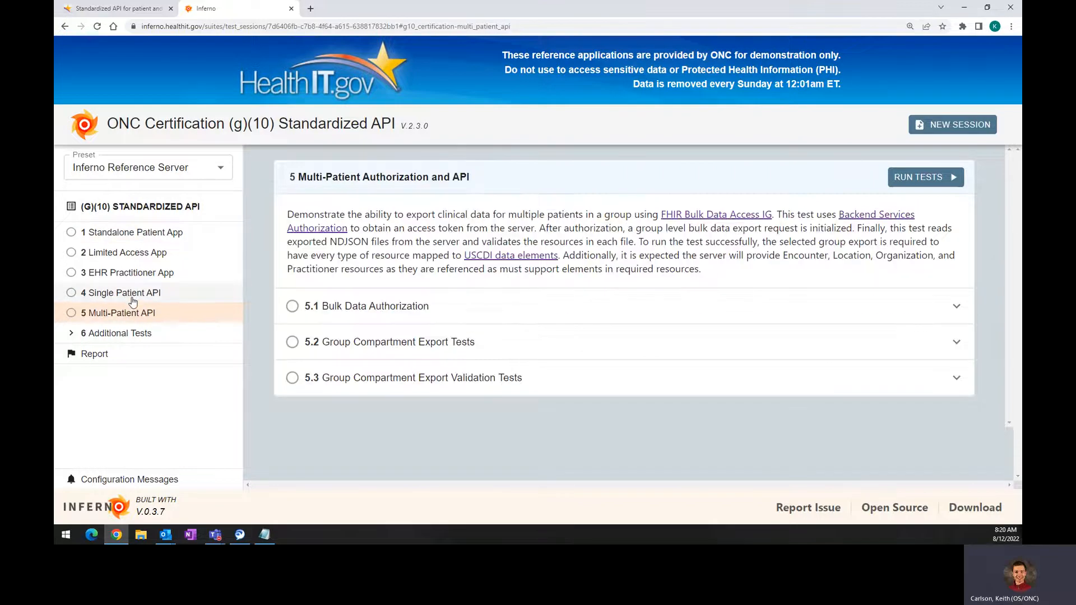
pyautogui.click(132, 292)
pyautogui.click(126, 272)
pyautogui.click(123, 252)
pyautogui.click(121, 234)
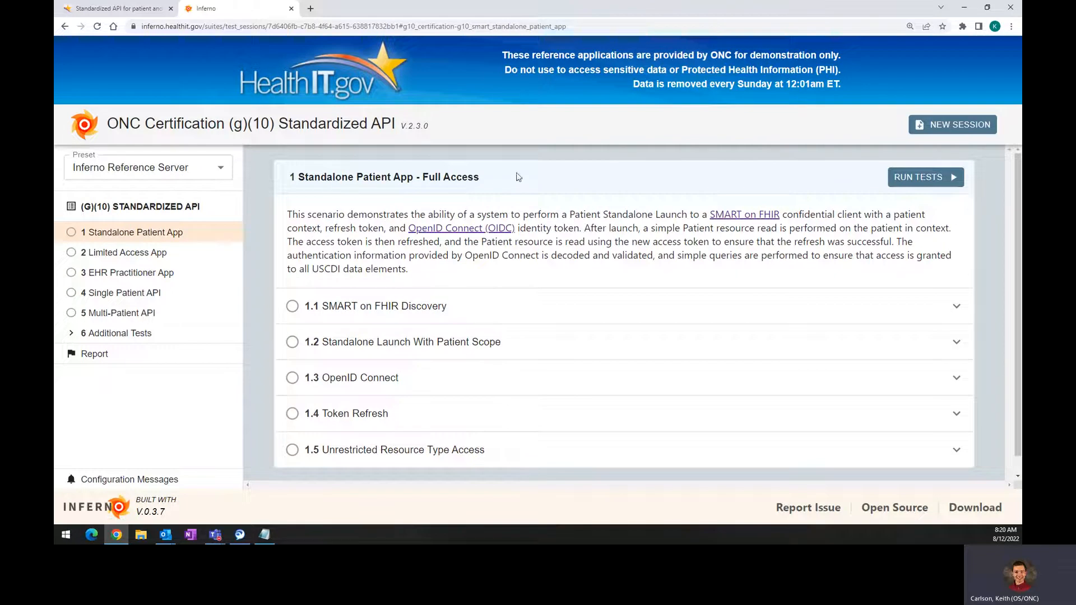
# Step: Review the Standalone Patient App scenario description and open its SMART on FHIR reference in a new browser tab
pyautogui.moveTo(287, 214); pyautogui.dragTo(430, 272)
pyautogui.click(427, 271)
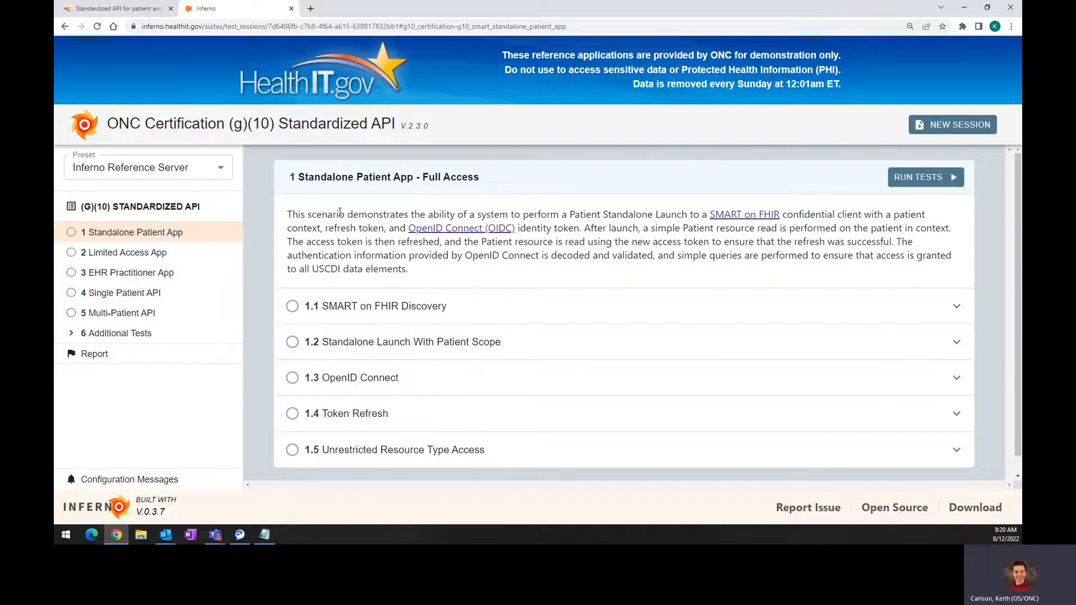
pyautogui.keyDown('ctrl'); pyautogui.click(737, 215); pyautogui.keyUp('ctrl')
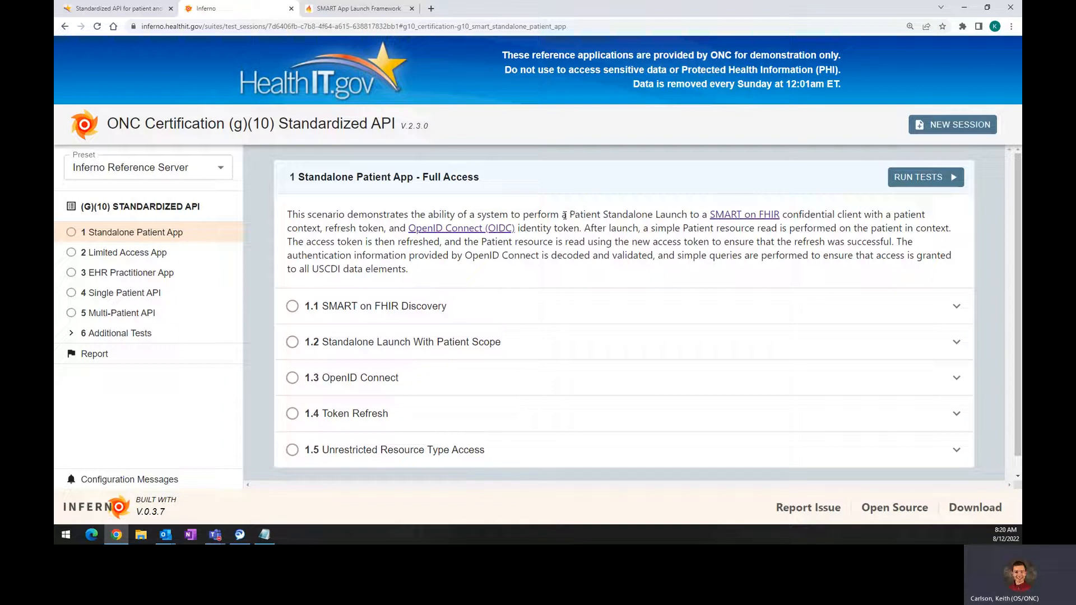
# Step: Highlight the Patient Standalone Launch wording in the scenario description and skim the opening sections of the SMART App Launch Framework guide
pyautogui.moveTo(564, 215); pyautogui.dragTo(691, 215)
pyautogui.click(695, 219)
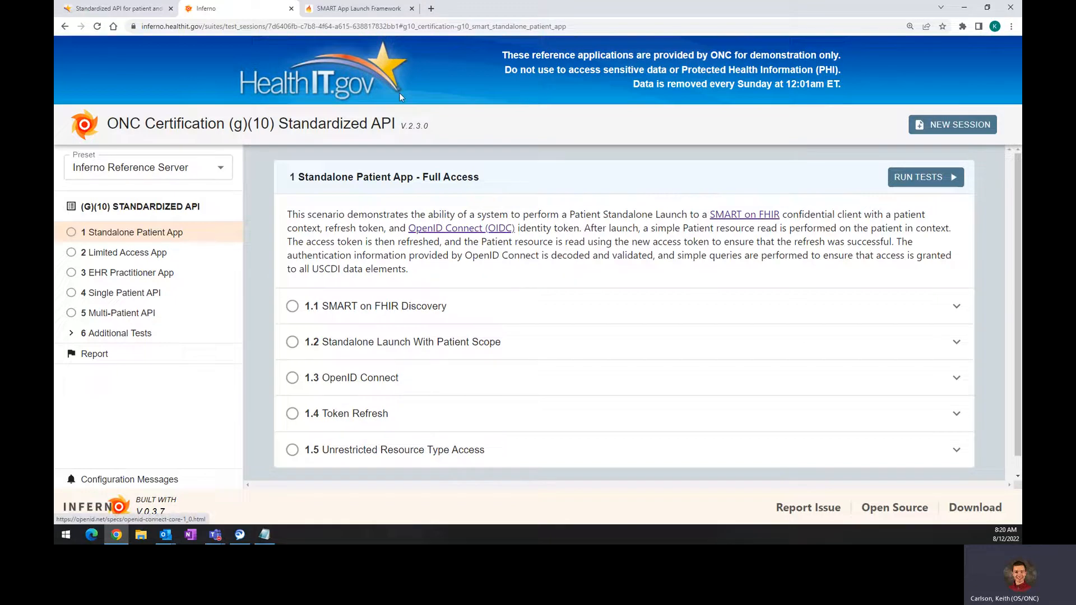
pyautogui.click(360, 9)
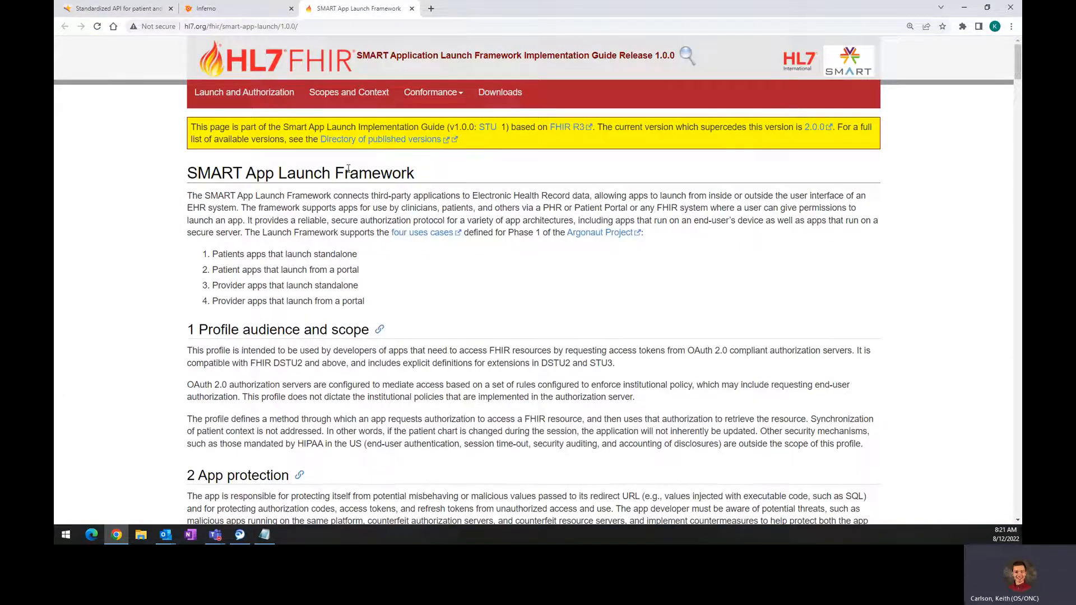
pyautogui.click(249, 12)
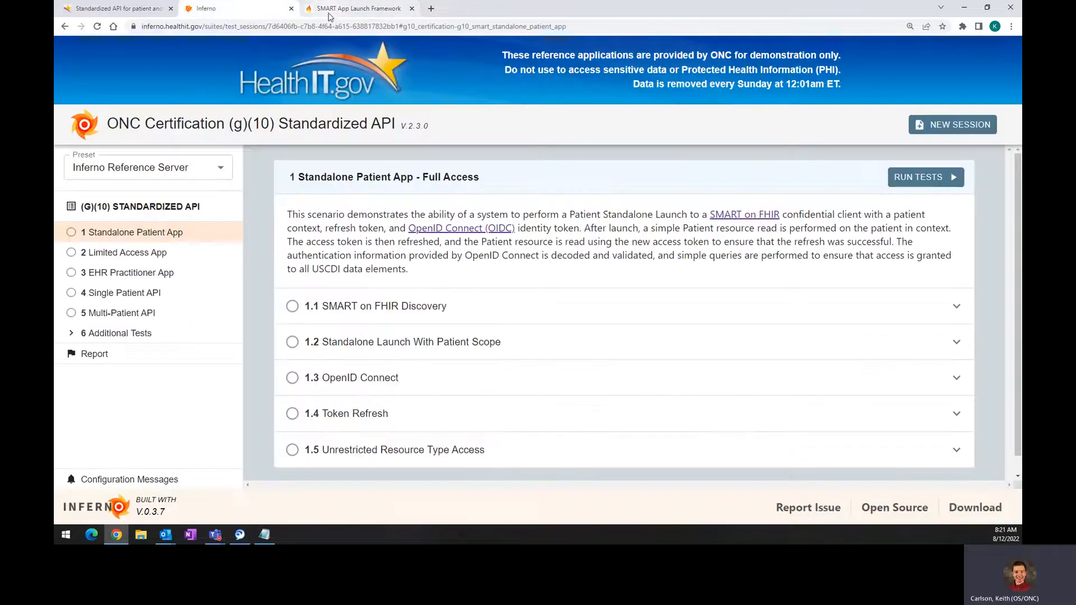
pyautogui.click(332, 12)
pyautogui.scroll(-5, 388, 289)
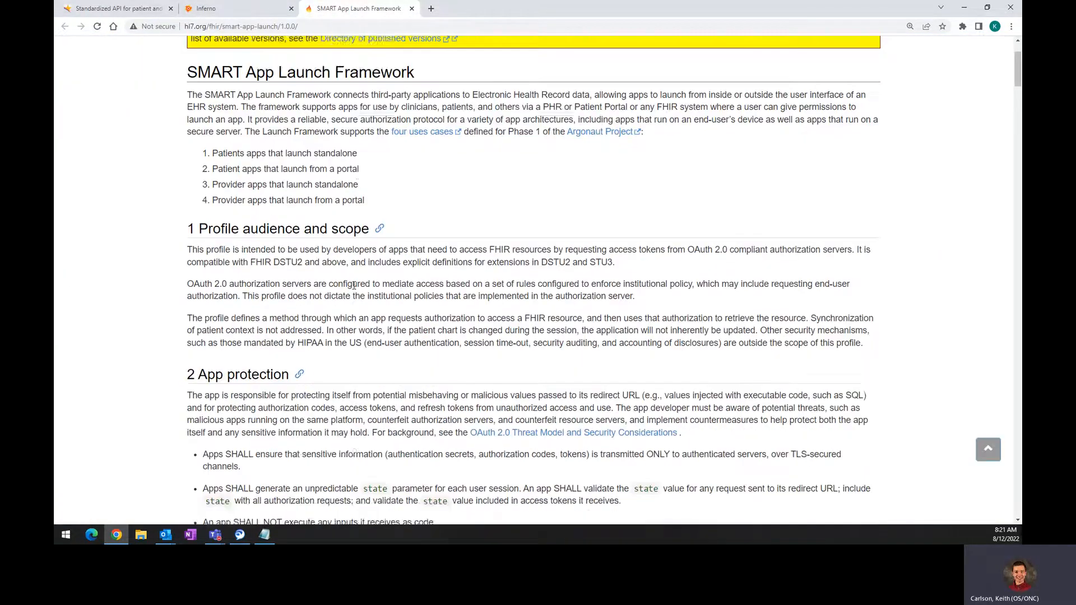
pyautogui.scroll(-8, 353, 283)
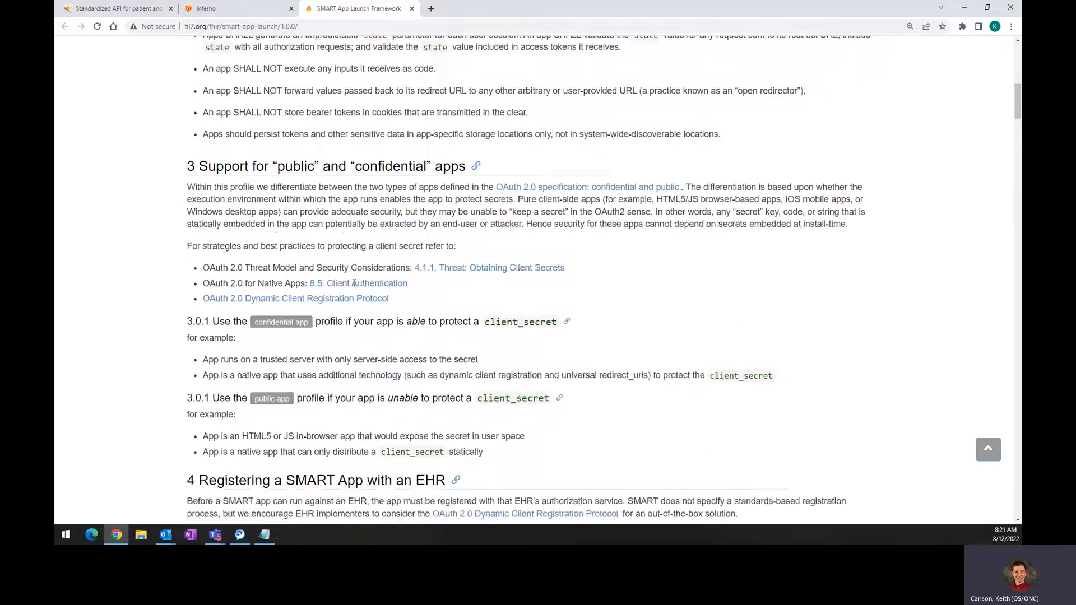
pyautogui.scroll(-2, 354, 281)
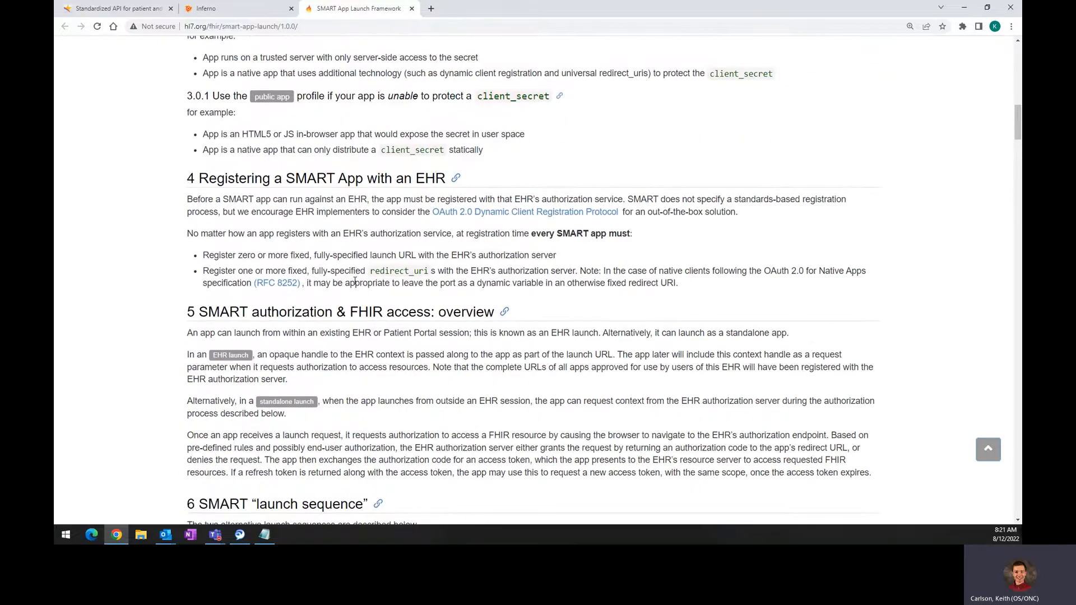
pyautogui.scroll(9, 355, 280)
pyautogui.scroll(8, 355, 281)
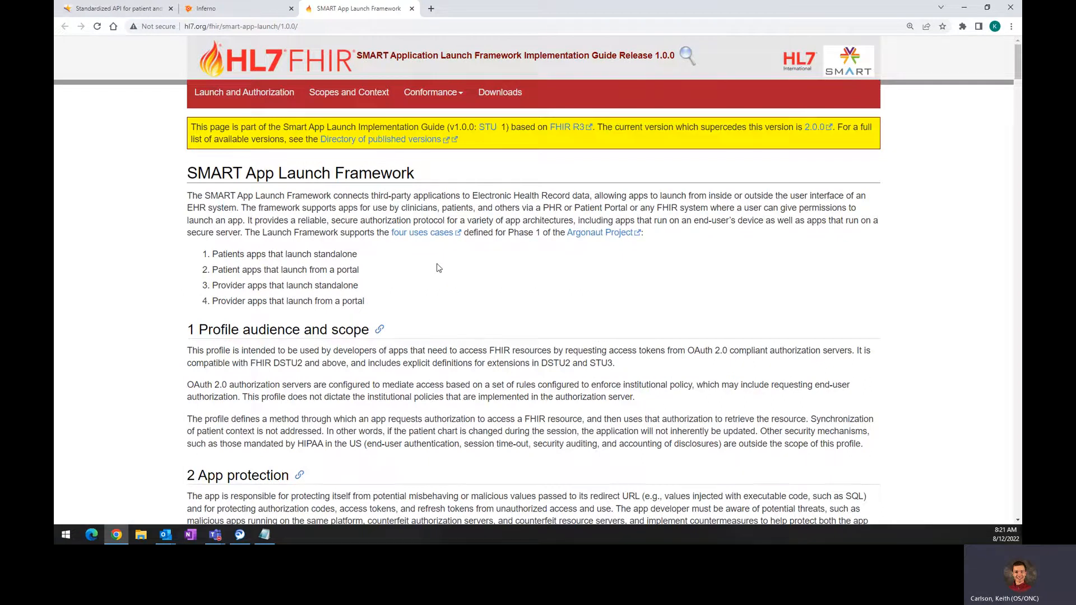
# Step: Find section 6.2, Standalone launch sequence, in the SMART guide and compare it with the Standalone Patient App test group title
pyautogui.scroll(-9, 438, 267)
pyautogui.scroll(-15, 435, 265)
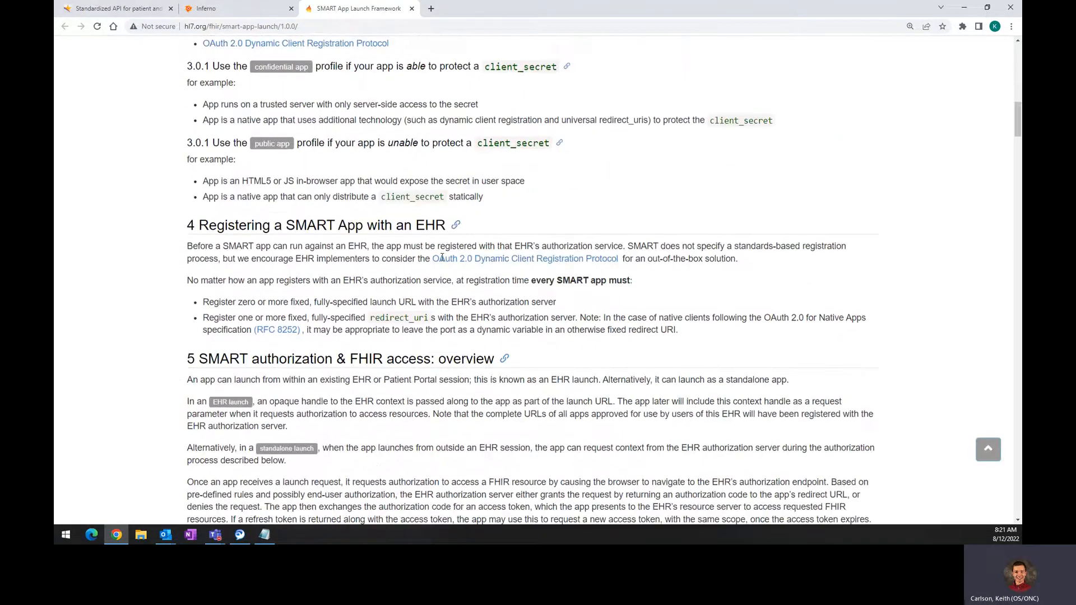
pyautogui.scroll(-8, 442, 258)
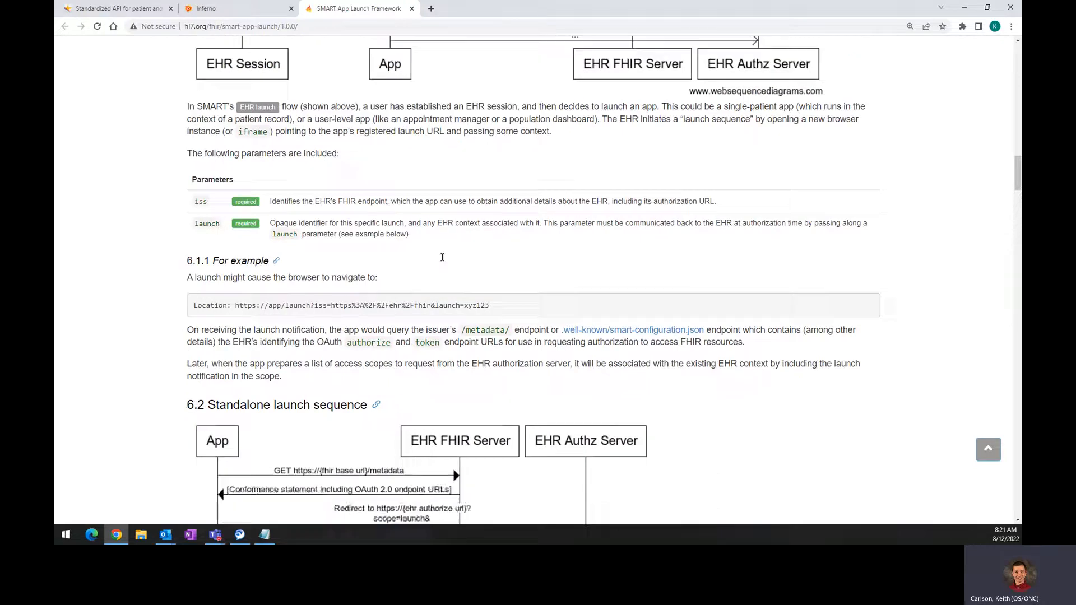
pyautogui.moveTo(211, 260); pyautogui.dragTo(315, 261)
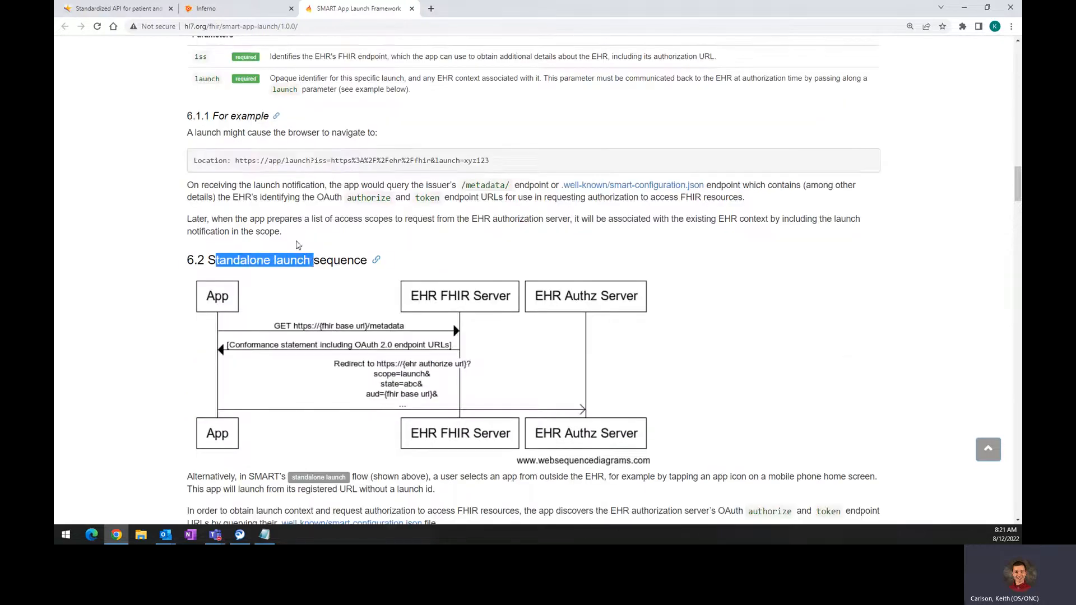
pyautogui.click(210, 9)
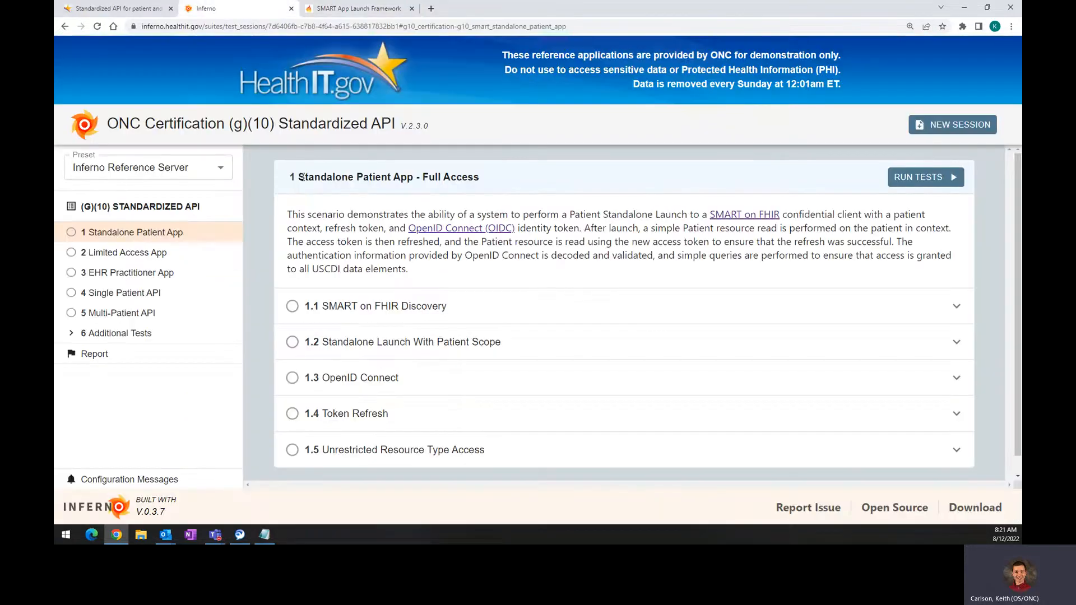
pyautogui.moveTo(302, 177); pyautogui.dragTo(351, 177)
pyautogui.click(359, 9)
pyautogui.scroll(-2, 285, 230)
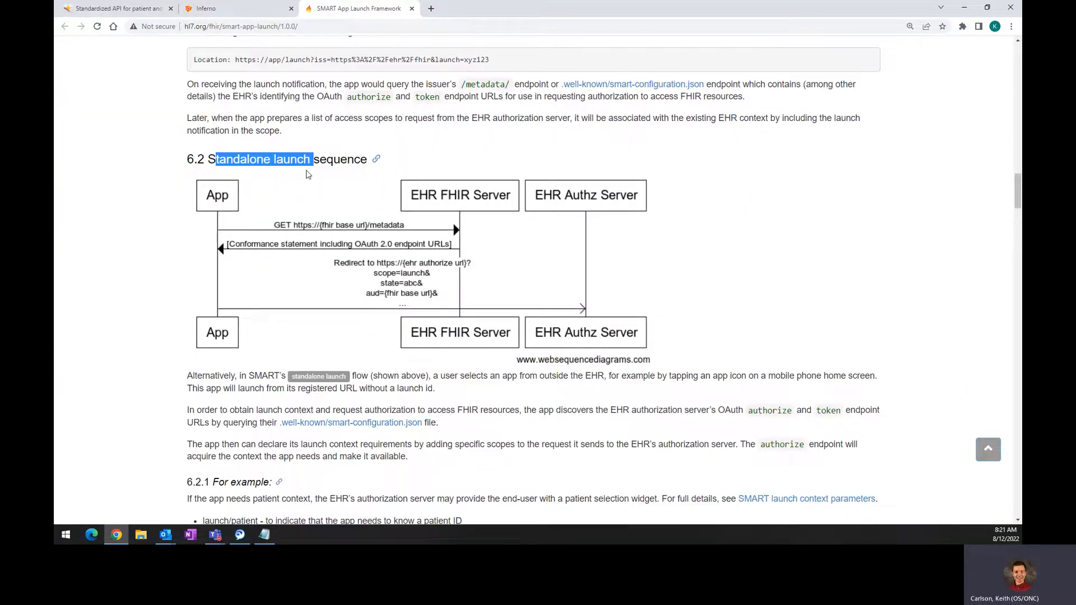
pyautogui.click(322, 193)
# Step: Examine the SMART authorization sequence diagram in section 7.1 together with the standalone launch sequence in section 6.2
pyautogui.scroll(-9, 376, 307)
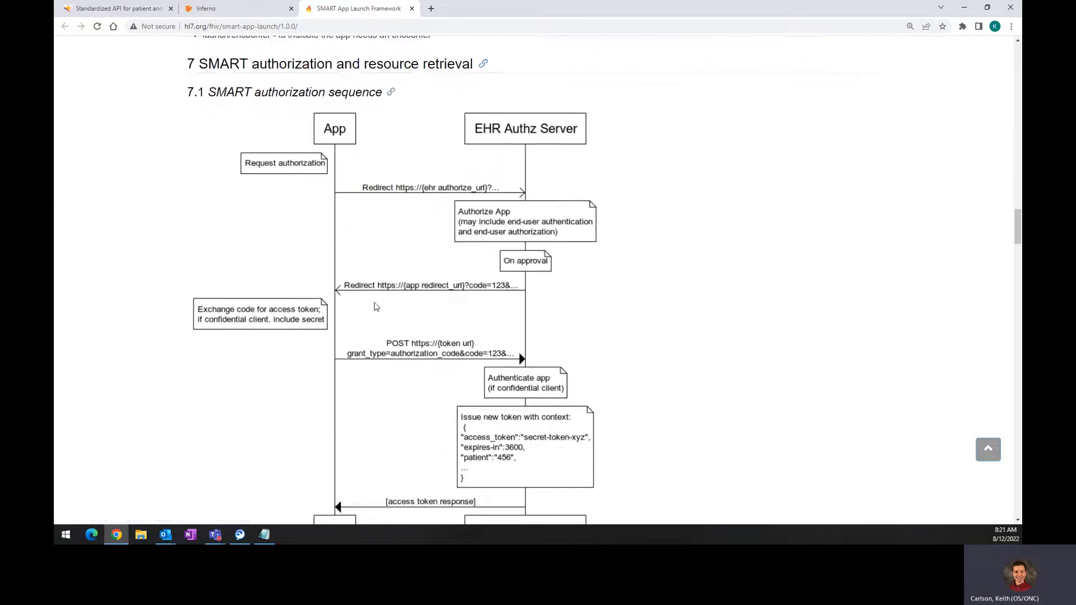
pyautogui.scroll(4, 376, 307)
pyautogui.scroll(-2, 376, 308)
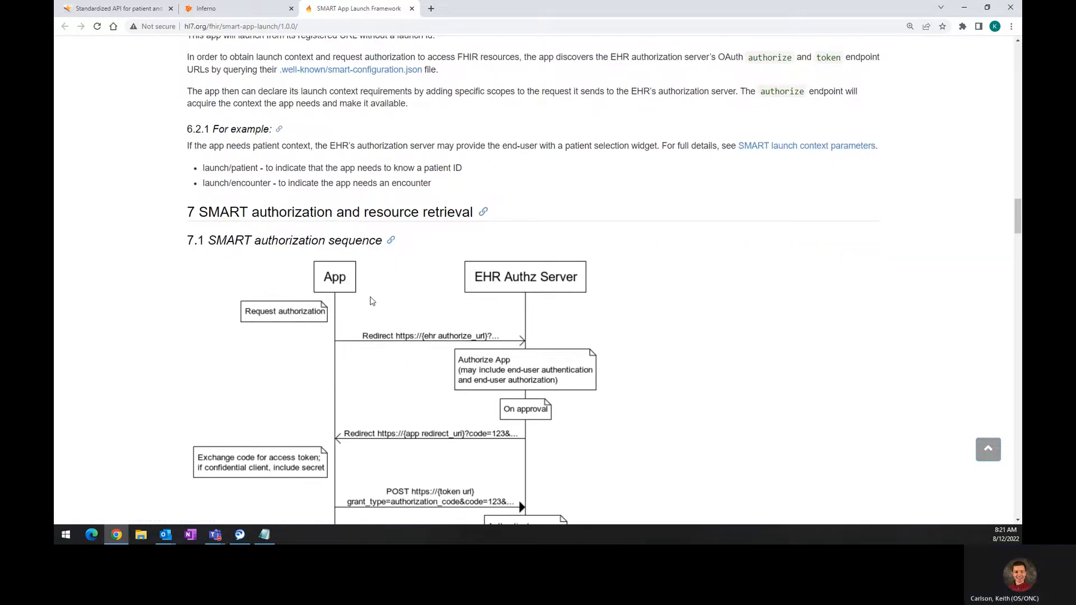
pyautogui.scroll(-4, 336, 313)
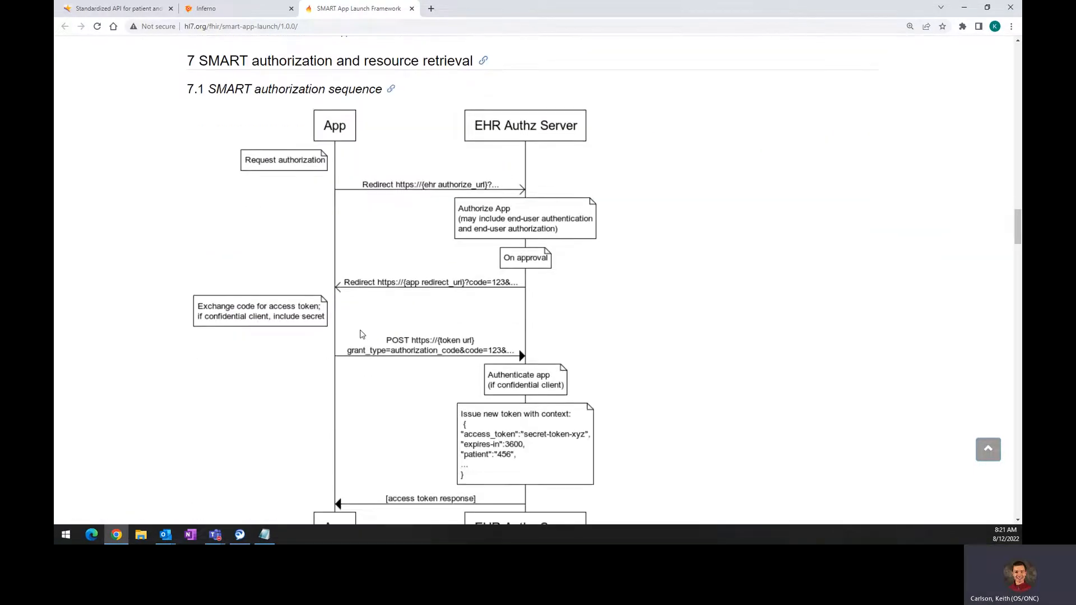
pyautogui.scroll(4, 361, 334)
pyautogui.scroll(6, 361, 334)
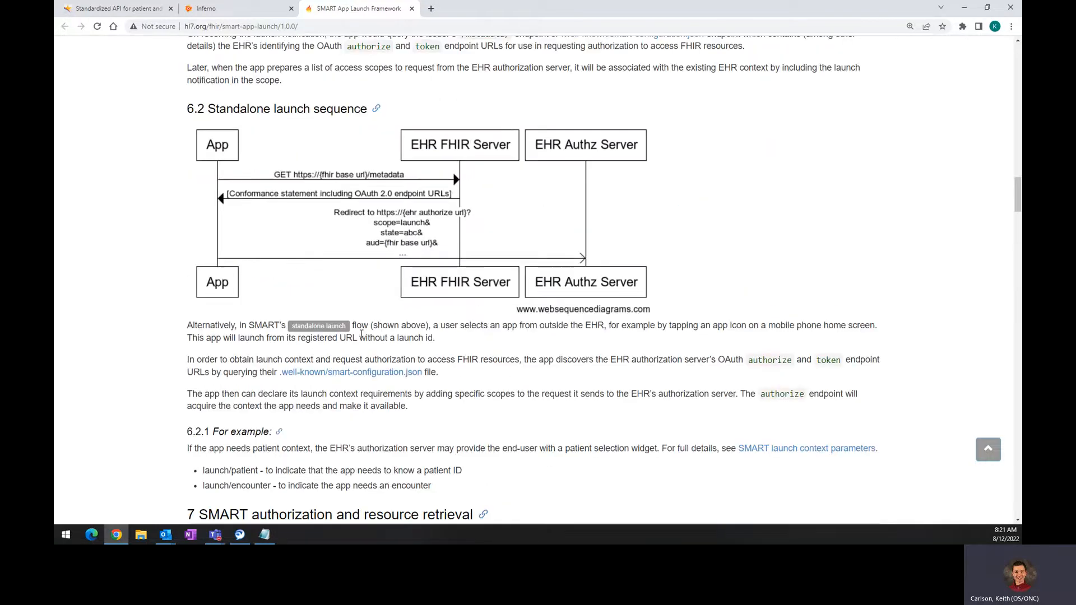
pyautogui.scroll(-6, 354, 330)
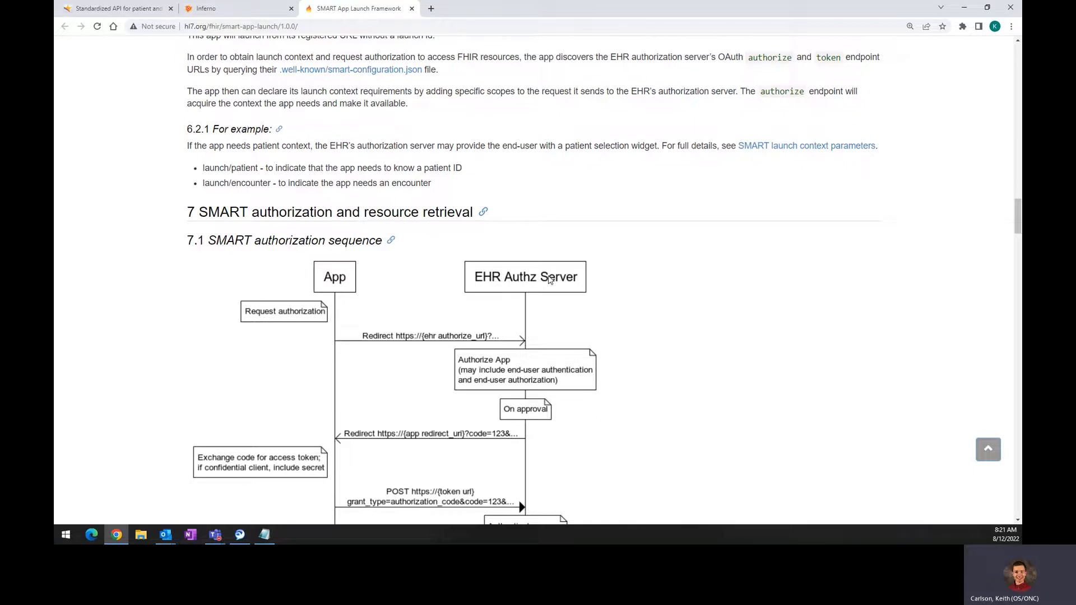
# Step: Review the guide's section 5 overview of EHR launch and standalone launch, after a brief check of the Inferno test page
pyautogui.click(235, 9)
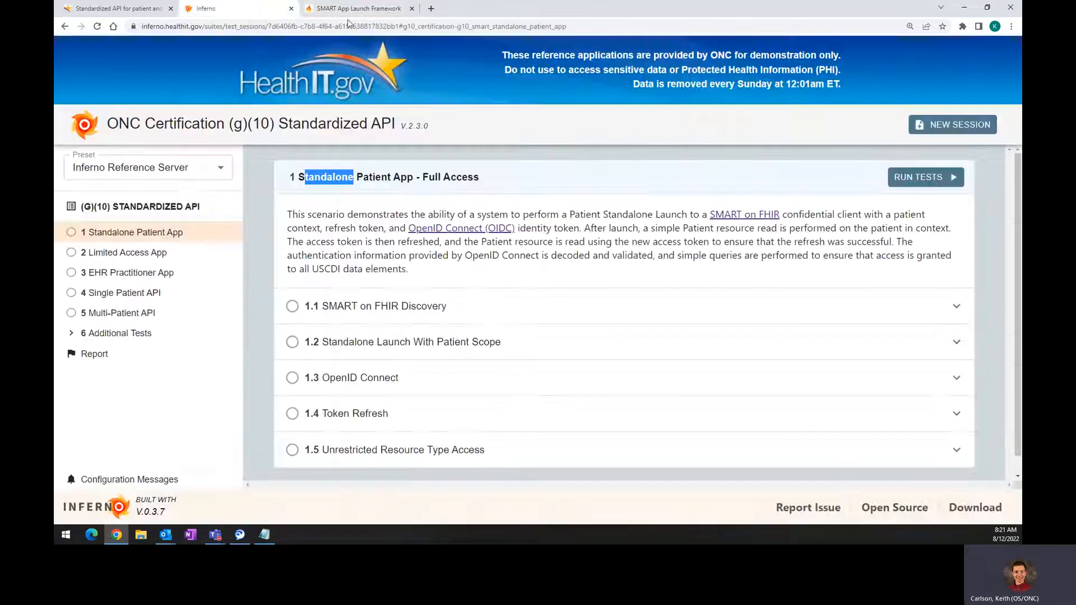
pyautogui.click(358, 9)
pyautogui.scroll(1, 231, 60)
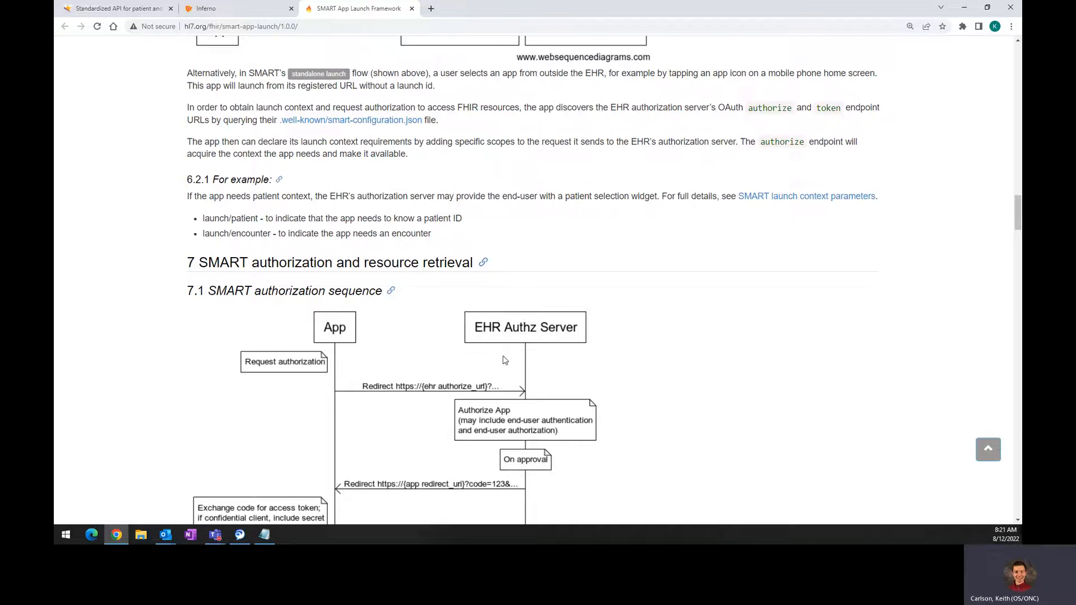
pyautogui.scroll(6, 502, 363)
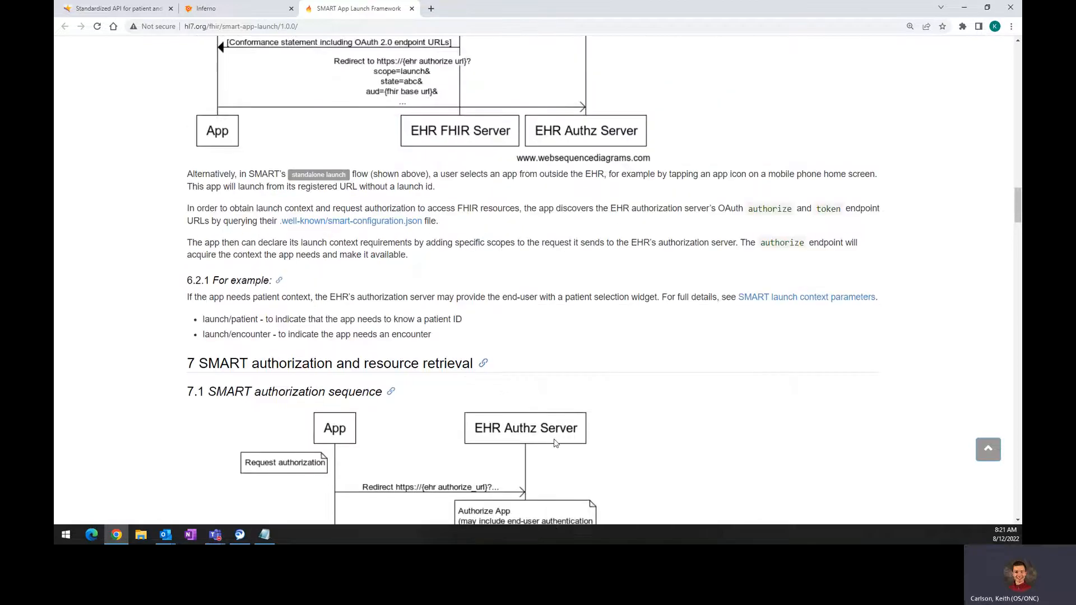
pyautogui.scroll(10, 799, 319)
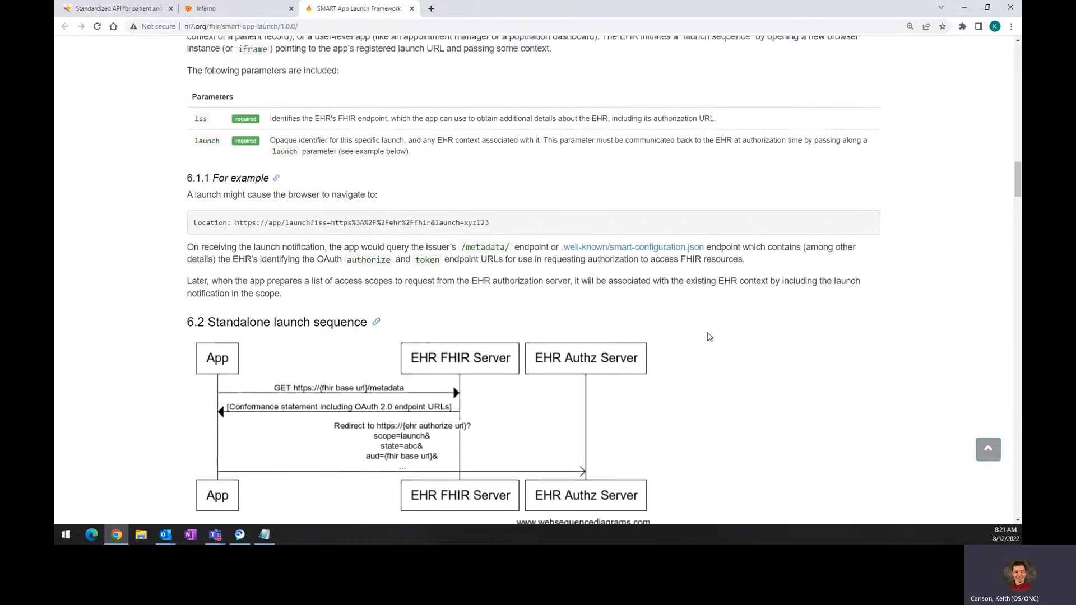
pyautogui.scroll(4, 707, 338)
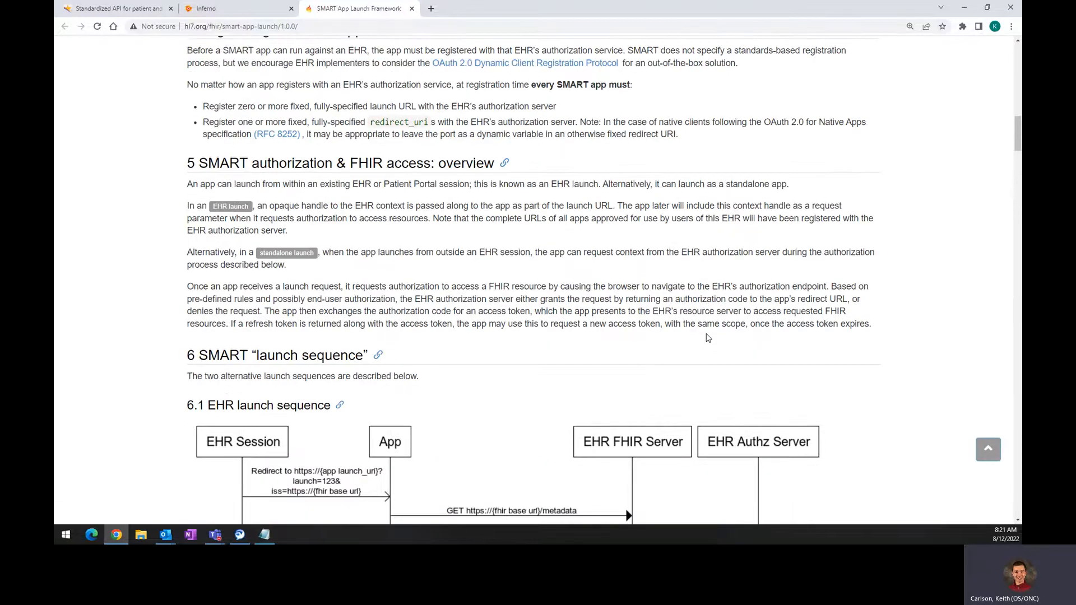
pyautogui.scroll(1, 708, 338)
pyautogui.scroll(-2, 704, 336)
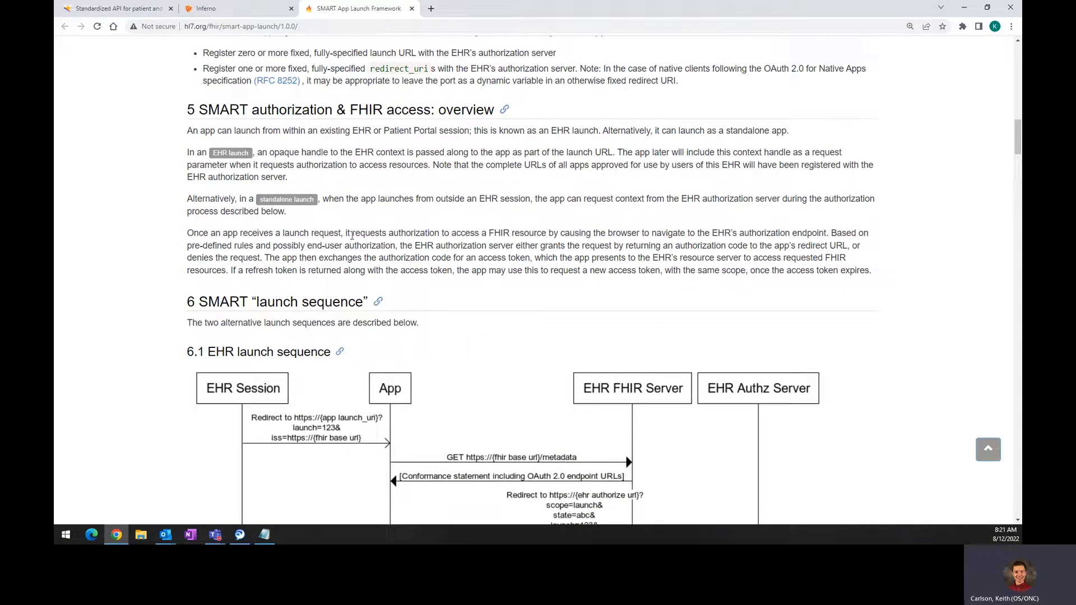
# Step: Run the Standalone Patient App - Full Access tests in Inferno with the prefilled Inferno Reference Server inputs
pyautogui.click(232, 15)
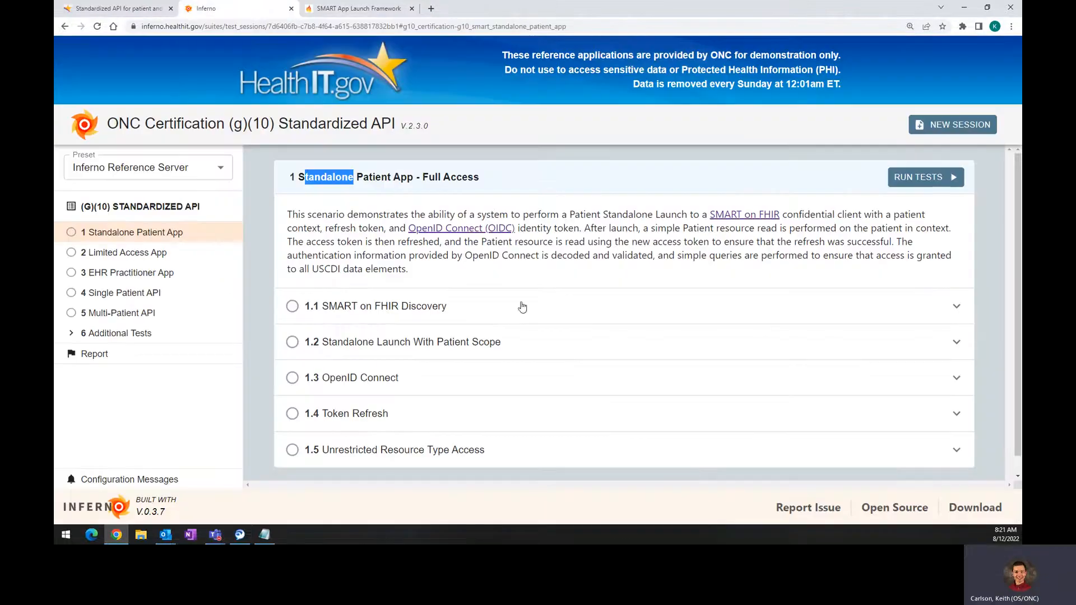
pyautogui.click(496, 177)
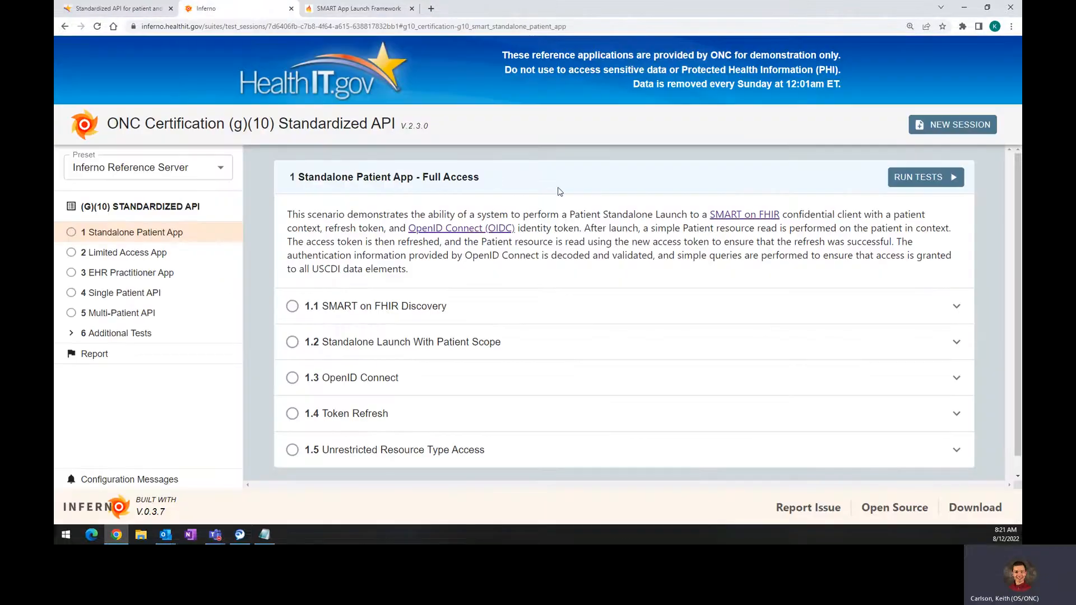
pyautogui.click(914, 188)
pyautogui.scroll(-2, 567, 228)
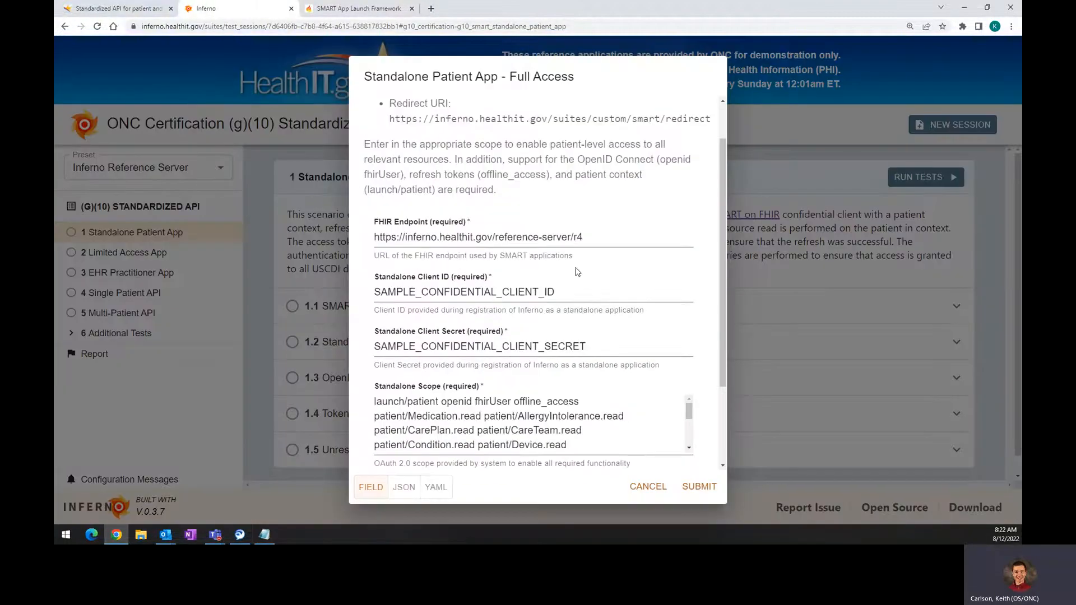
pyautogui.click(596, 188)
pyautogui.scroll(-2, 598, 239)
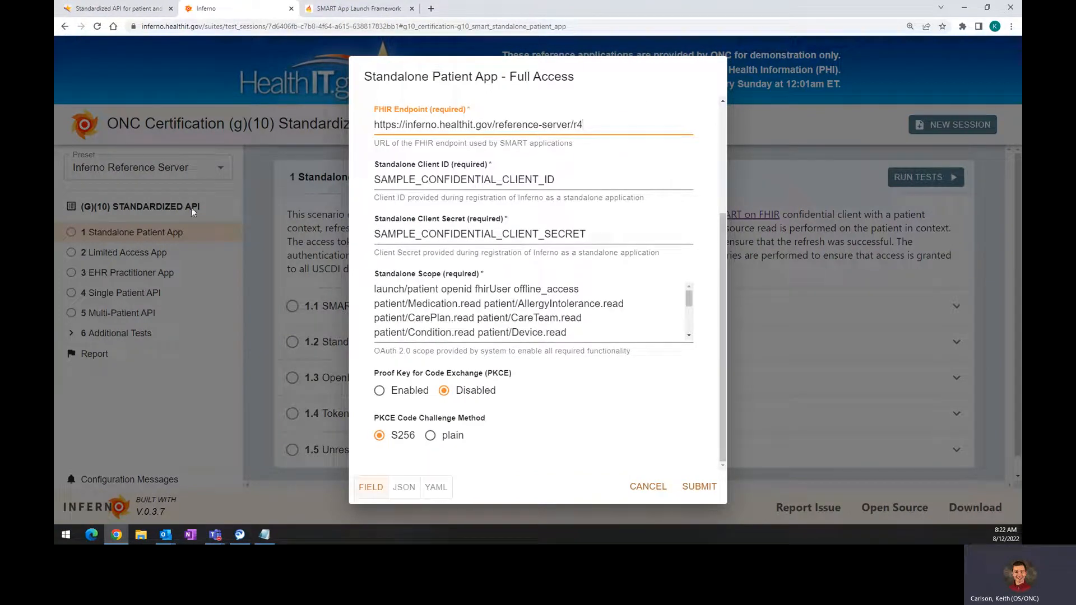
pyautogui.click(688, 488)
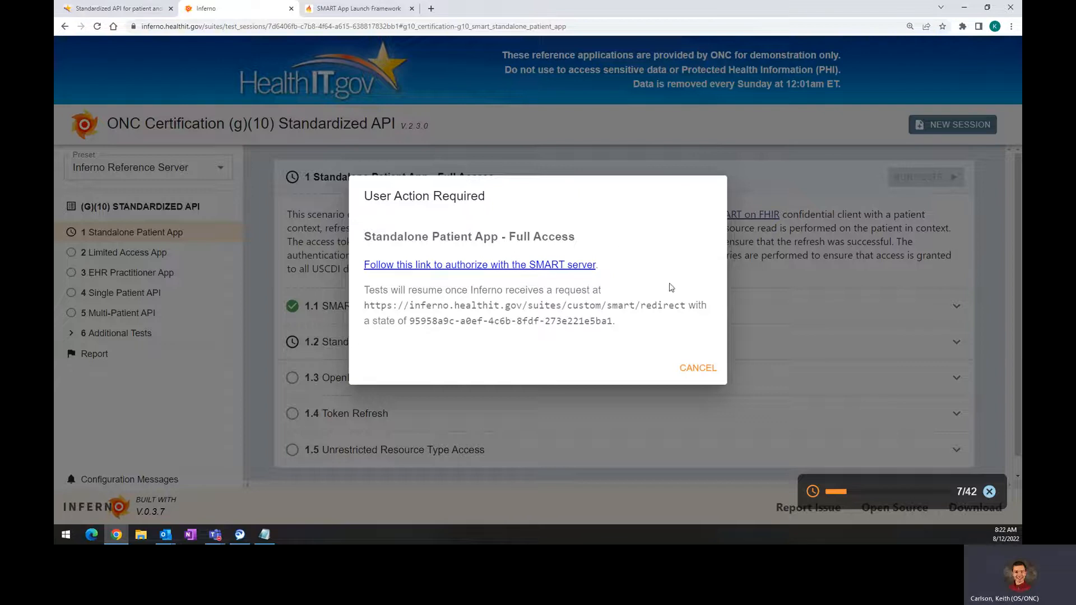
# Step: Compare the guide's section 7.1 SMART authorization sequence with Inferno's prompt to authorize with the SMART server
pyautogui.click(375, 12)
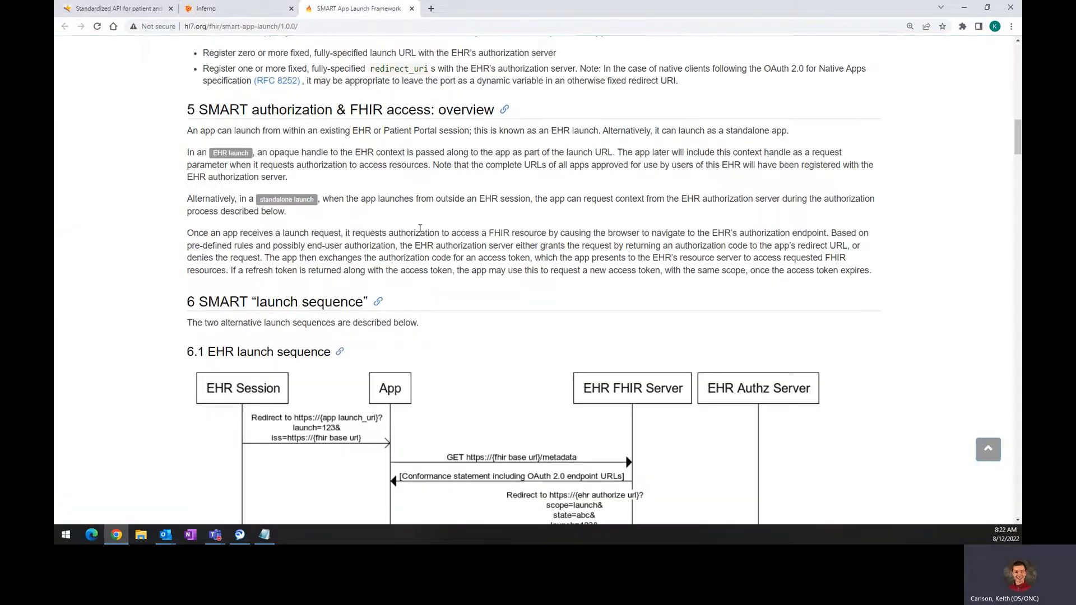
pyautogui.scroll(-8, 438, 241)
pyautogui.scroll(-4, 439, 244)
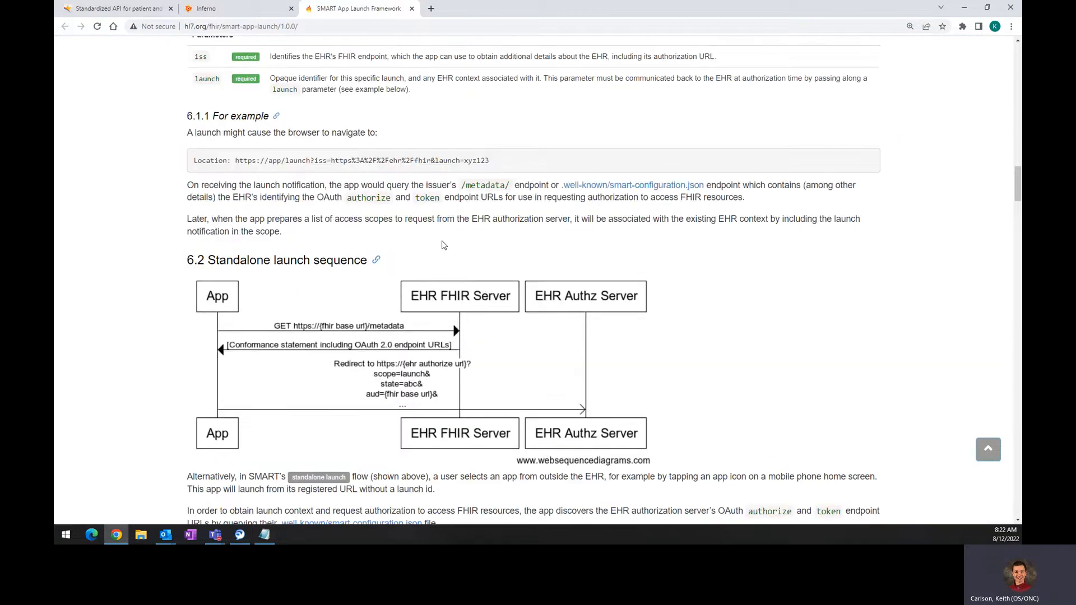
pyautogui.scroll(-8, 444, 245)
pyautogui.scroll(-4, 445, 244)
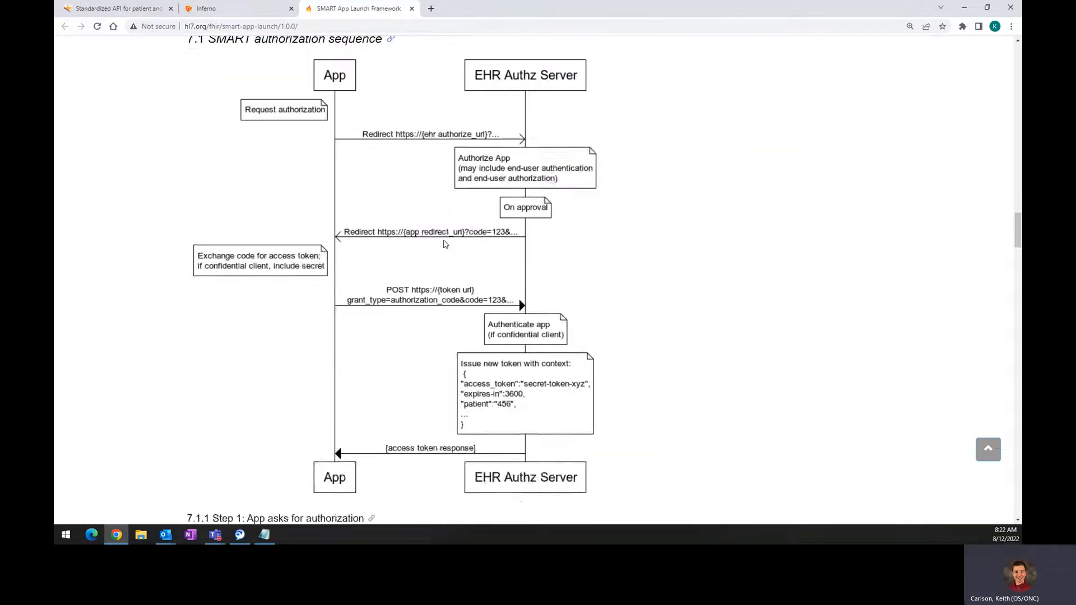
pyautogui.scroll(2, 445, 244)
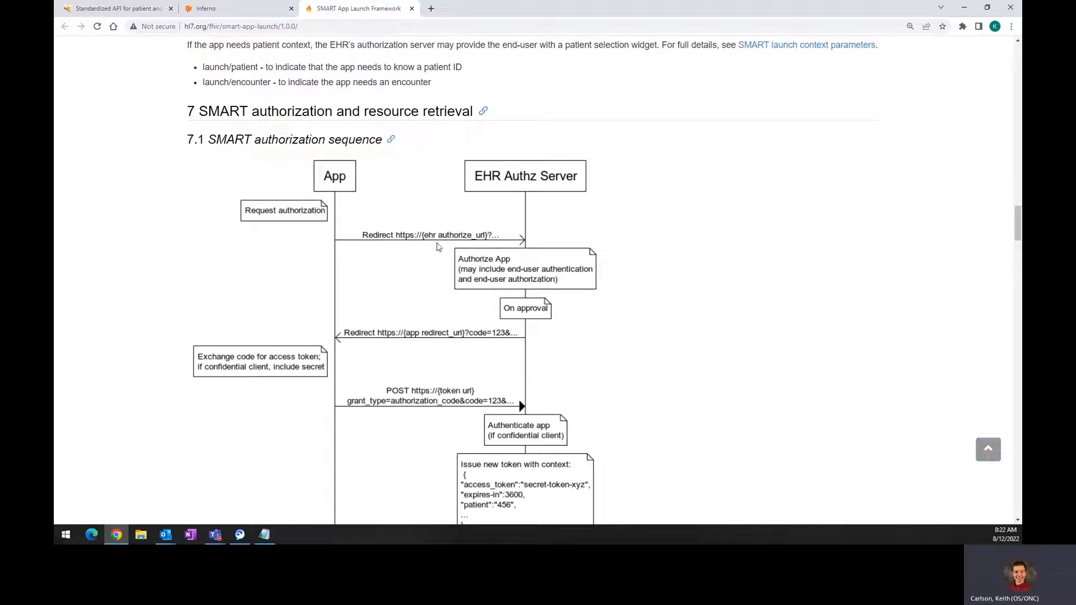
pyautogui.hotkey('ctrl', 'shift', 'Tab')
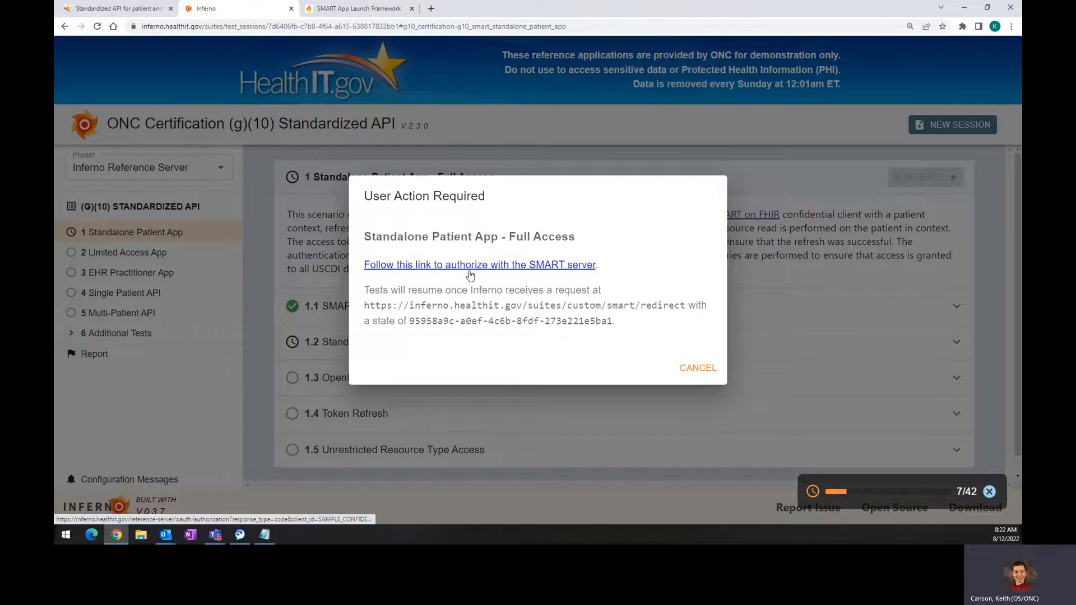
pyautogui.hotkey('ctrl', 'Tab')
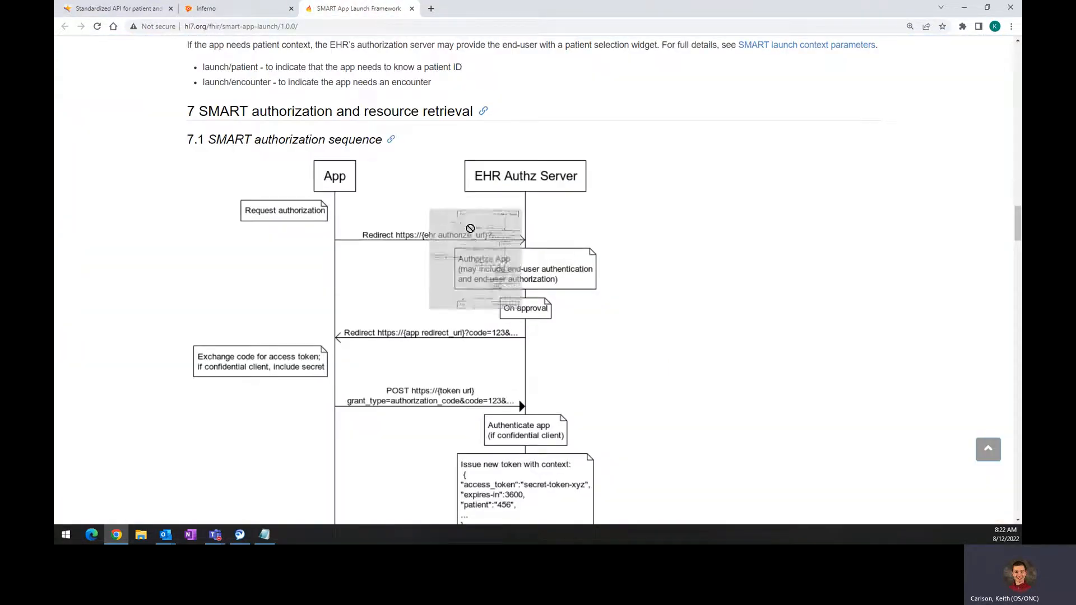
pyautogui.scroll(-1, 421, 227)
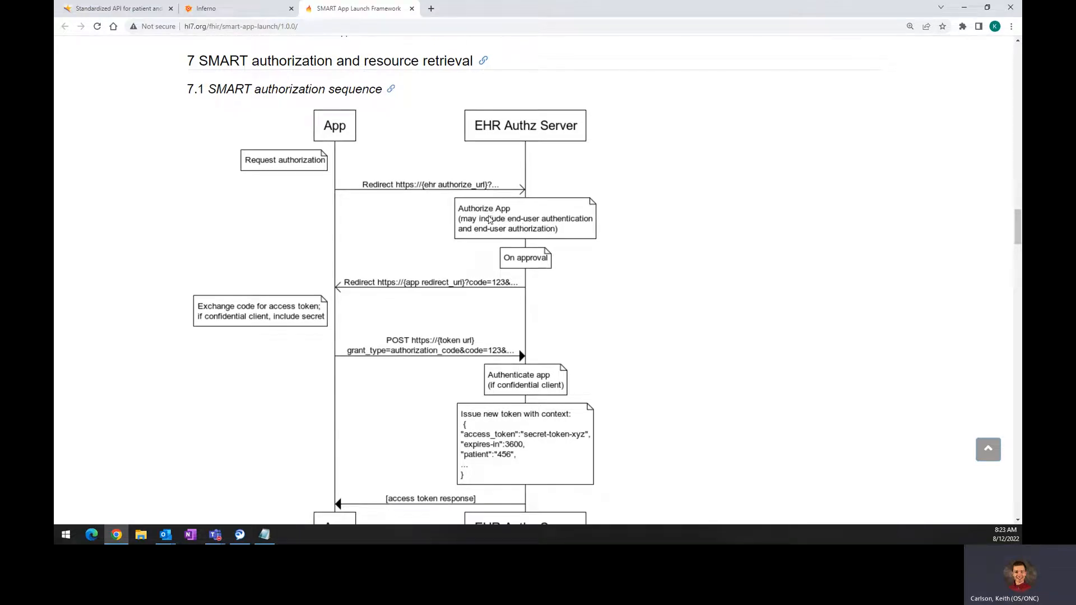
# Step: Return to the Inferno Demo FHIR Server's patient picker and examine the patients offered for the standalone launch
pyautogui.hotkey('ctrl', 'shift', 'Tab')
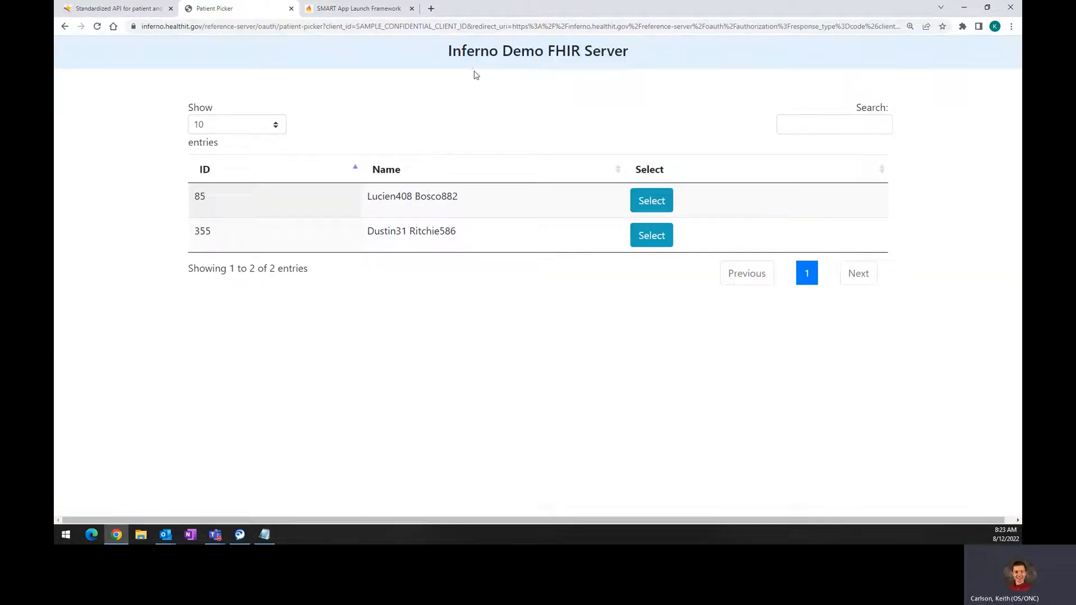
pyautogui.moveTo(453, 54); pyautogui.dragTo(604, 72)
pyautogui.click(464, 50)
pyautogui.moveTo(452, 54); pyautogui.dragTo(545, 56)
pyautogui.click(546, 90)
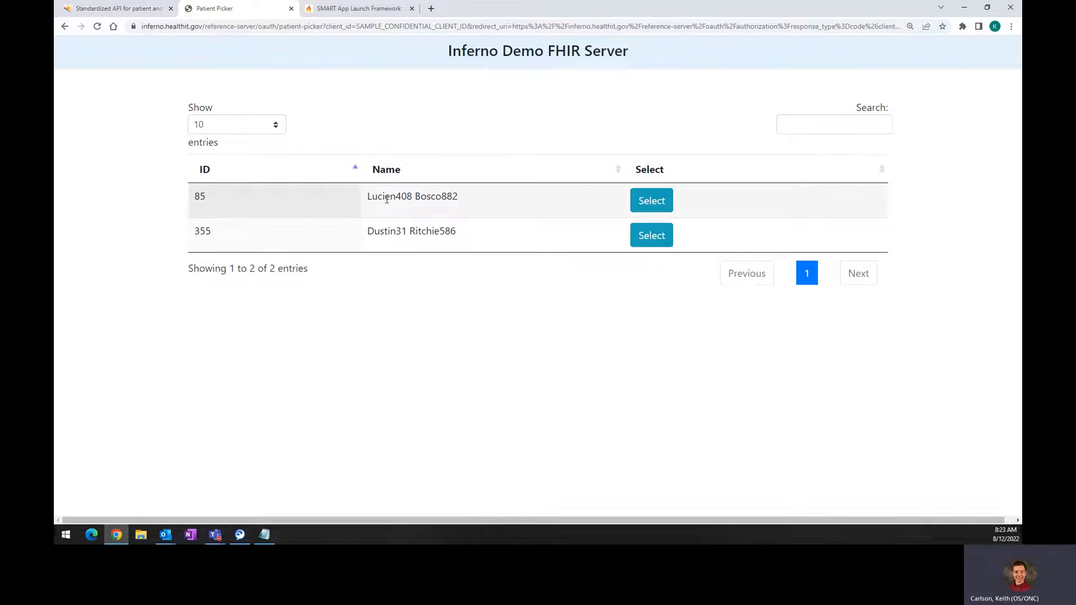
pyautogui.moveTo(386, 199); pyautogui.dragTo(429, 205)
pyautogui.moveTo(385, 232); pyautogui.dragTo(461, 242)
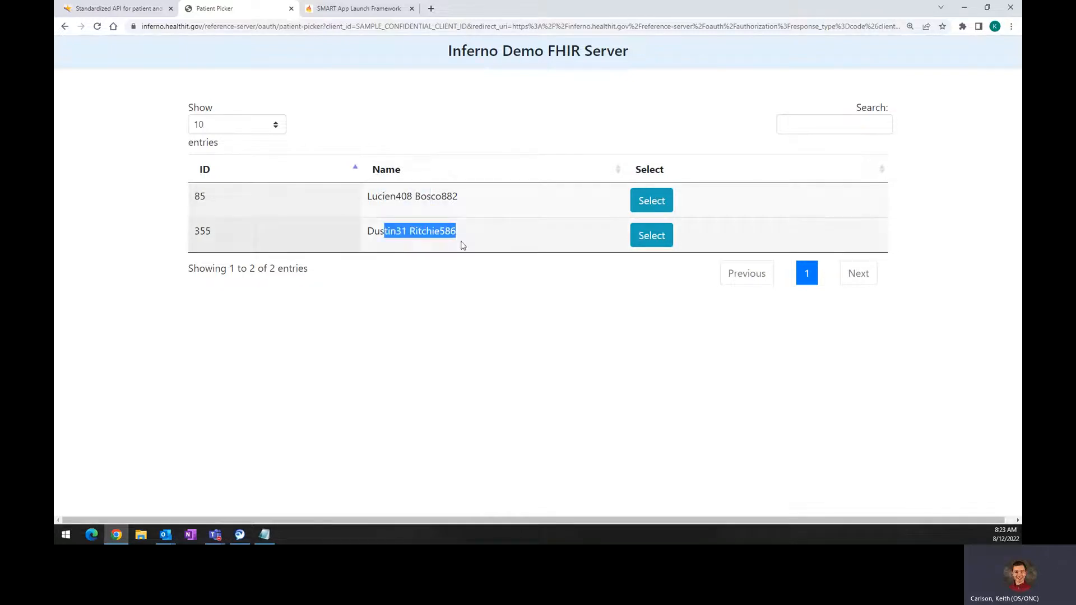
pyautogui.click(591, 116)
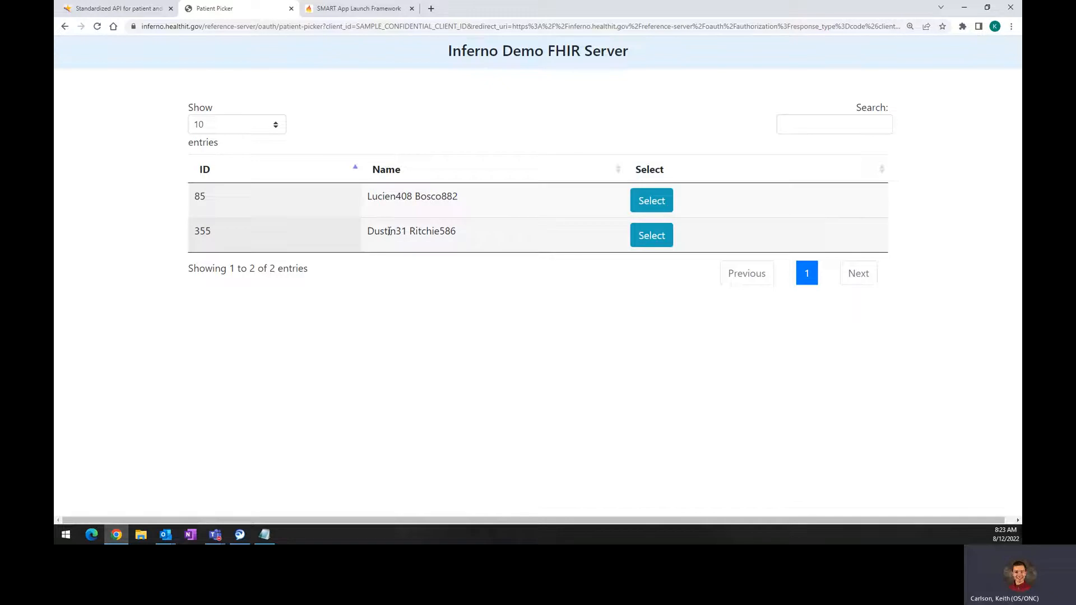
# Step: Select the second listed patient as the patient context for the standalone launch
pyautogui.moveTo(389, 232); pyautogui.dragTo(402, 232)
pyautogui.click(459, 249)
pyautogui.moveTo(365, 230); pyautogui.dragTo(439, 231)
pyautogui.click(381, 247)
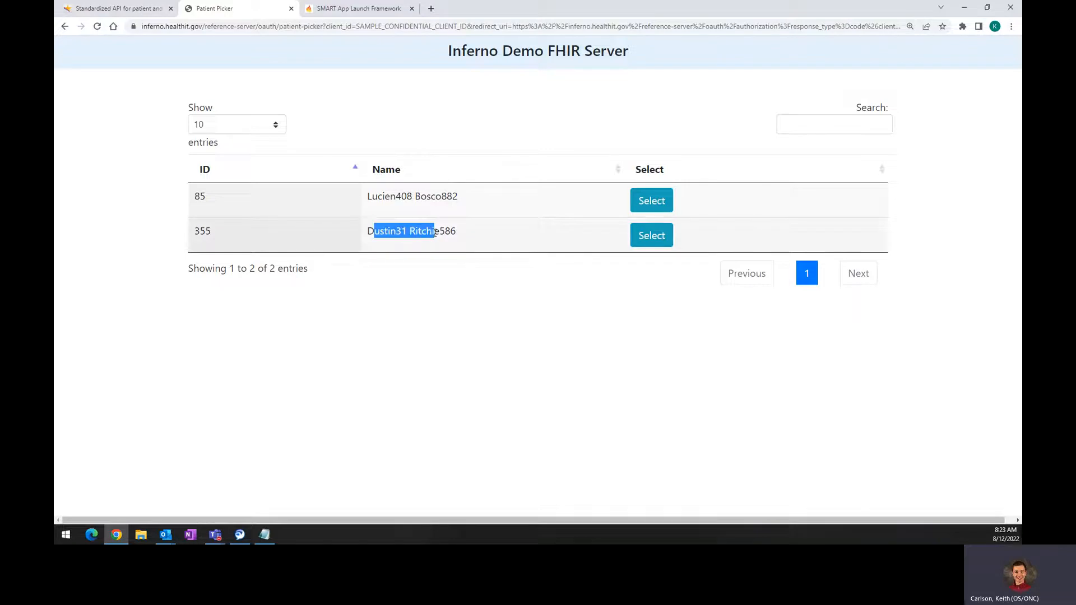
pyautogui.click(452, 268)
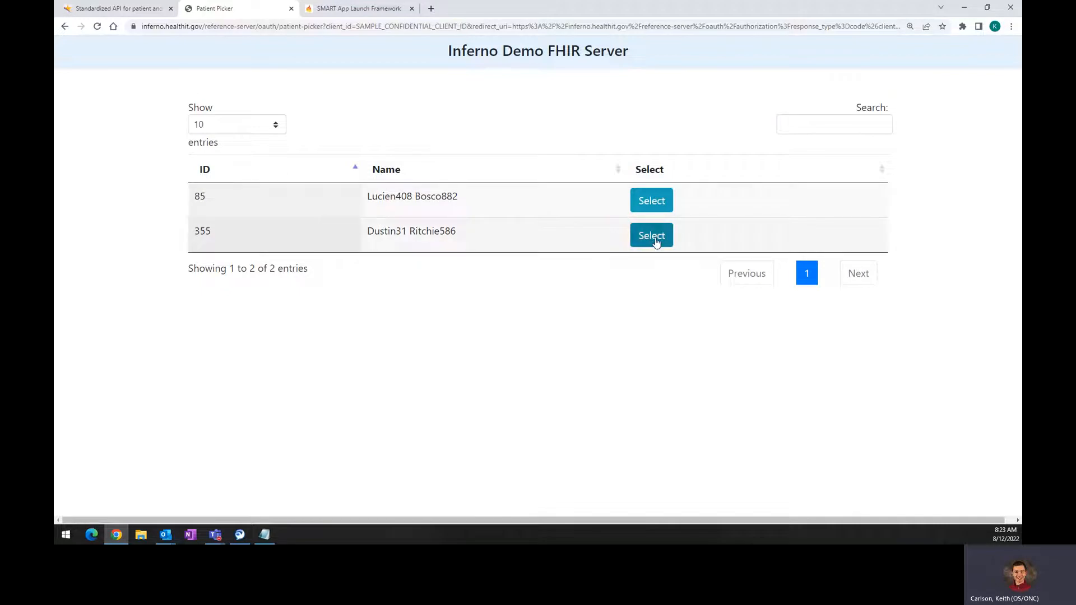
pyautogui.moveTo(361, 231); pyautogui.dragTo(470, 234)
pyautogui.click(470, 236)
pyautogui.click(660, 238)
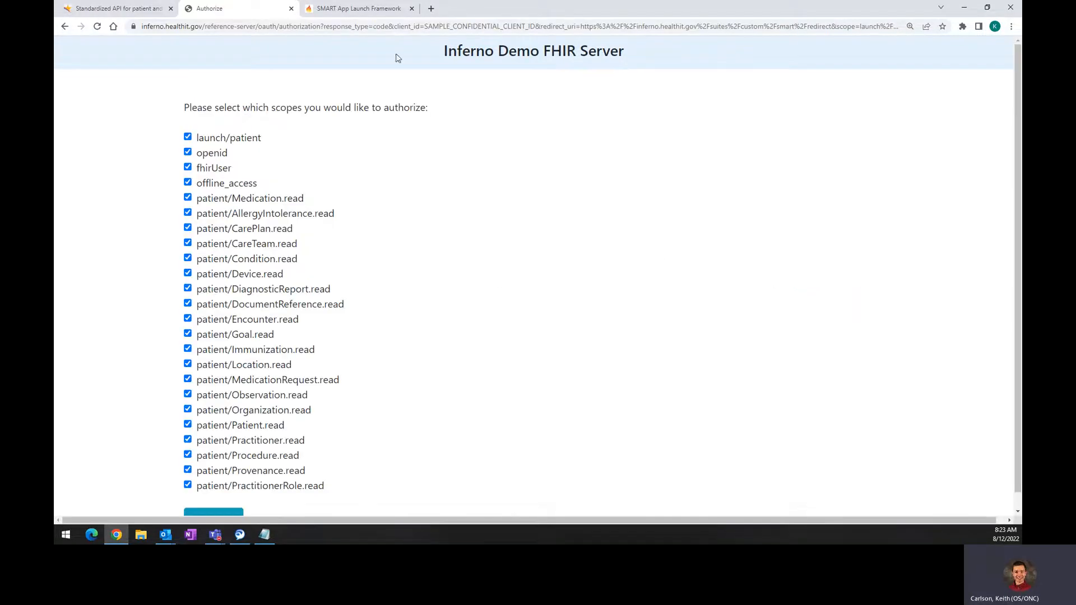
# Step: Examine the Inferno Demo FHIR Server's request to choose which scopes to authorize, including launch/patient, openid, fhirUser, offline_access and the patient read scopes
pyautogui.scroll(-1, 396, 200)
pyautogui.scroll(1, 397, 201)
pyautogui.moveTo(186, 107); pyautogui.dragTo(432, 128)
pyautogui.click(432, 128)
pyautogui.moveTo(187, 109); pyautogui.dragTo(439, 137)
pyautogui.click(440, 136)
pyautogui.moveTo(179, 110); pyautogui.dragTo(422, 120)
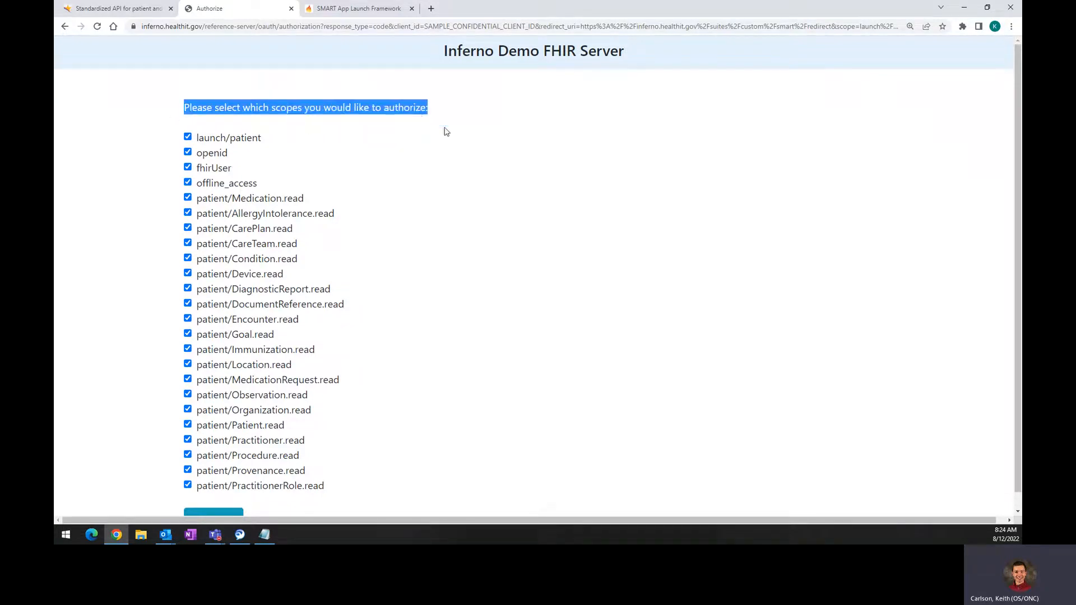
pyautogui.click(253, 119)
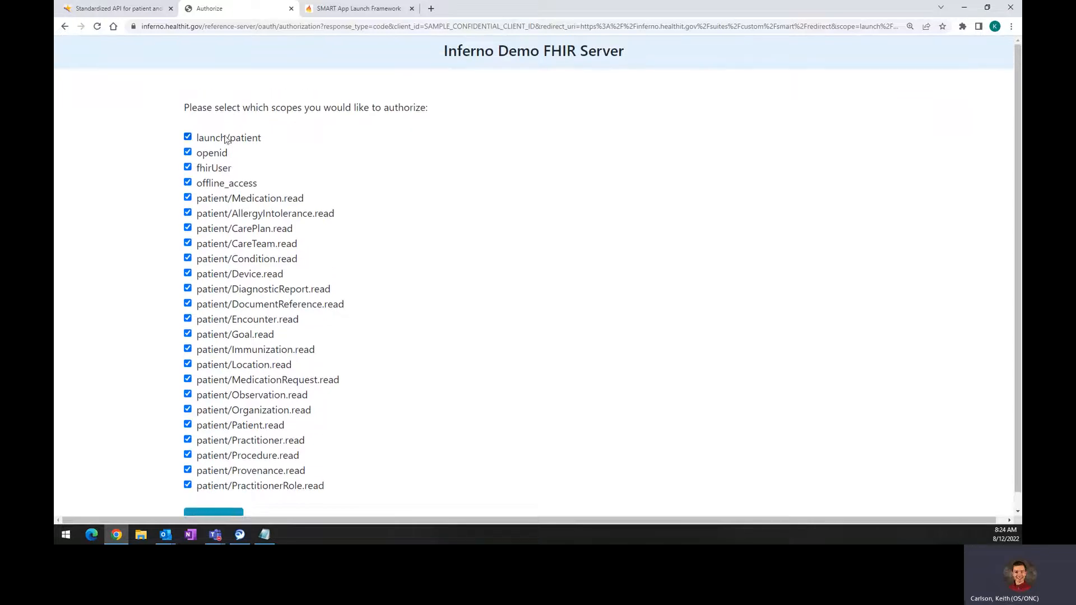
pyautogui.moveTo(182, 114); pyautogui.dragTo(426, 120)
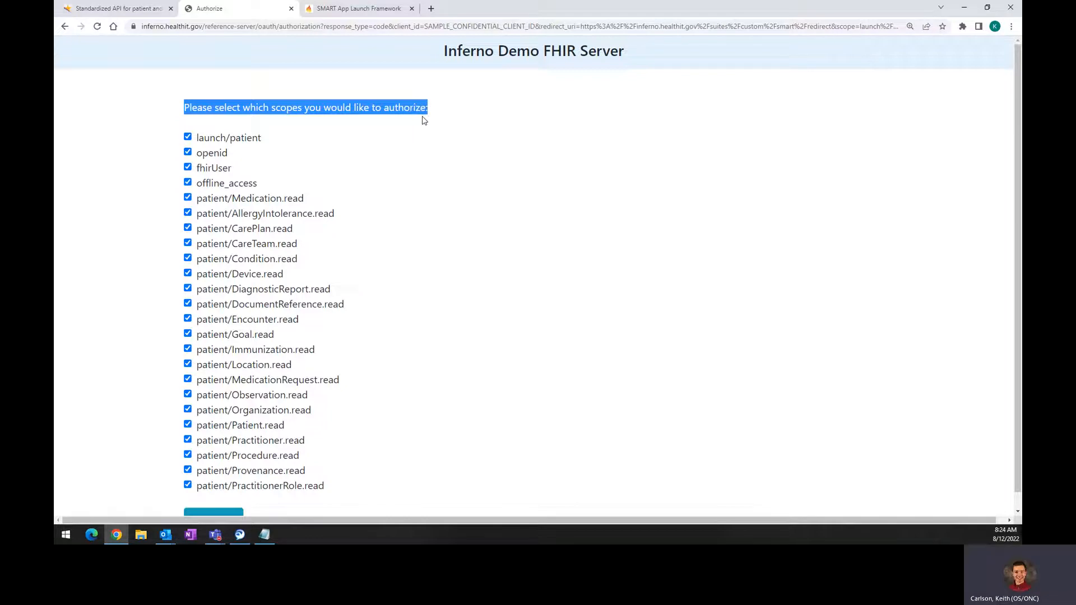
pyautogui.click(333, 174)
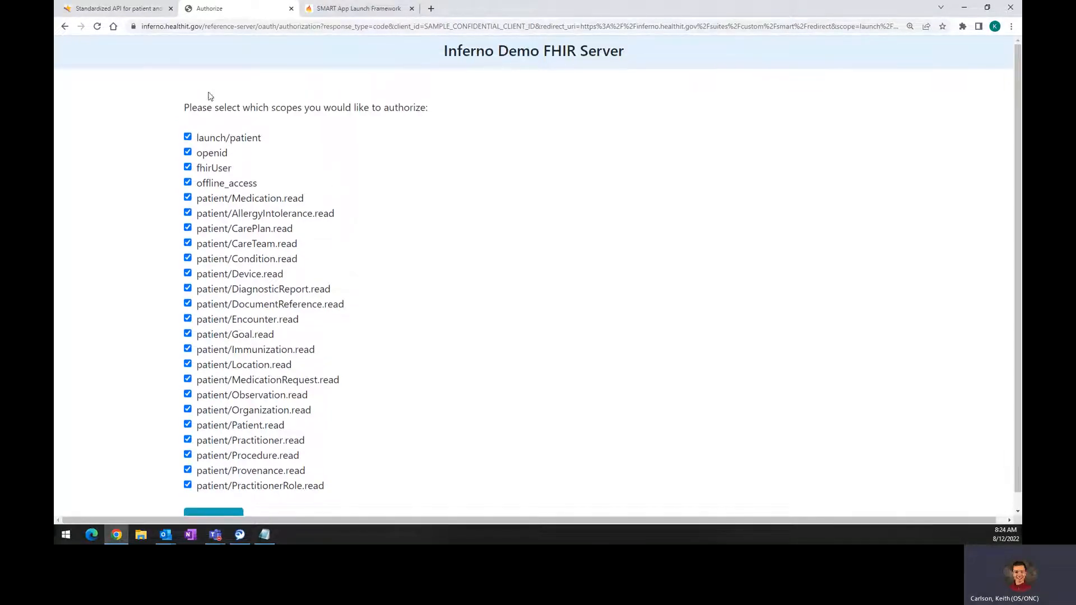
pyautogui.moveTo(173, 112); pyautogui.dragTo(259, 109)
pyautogui.click(318, 129)
pyautogui.click(187, 229)
# Step: Check the approval stage in the guide's section 7.1 sequence diagram and authorize the app with all listed scopes selected
pyautogui.click(362, 15)
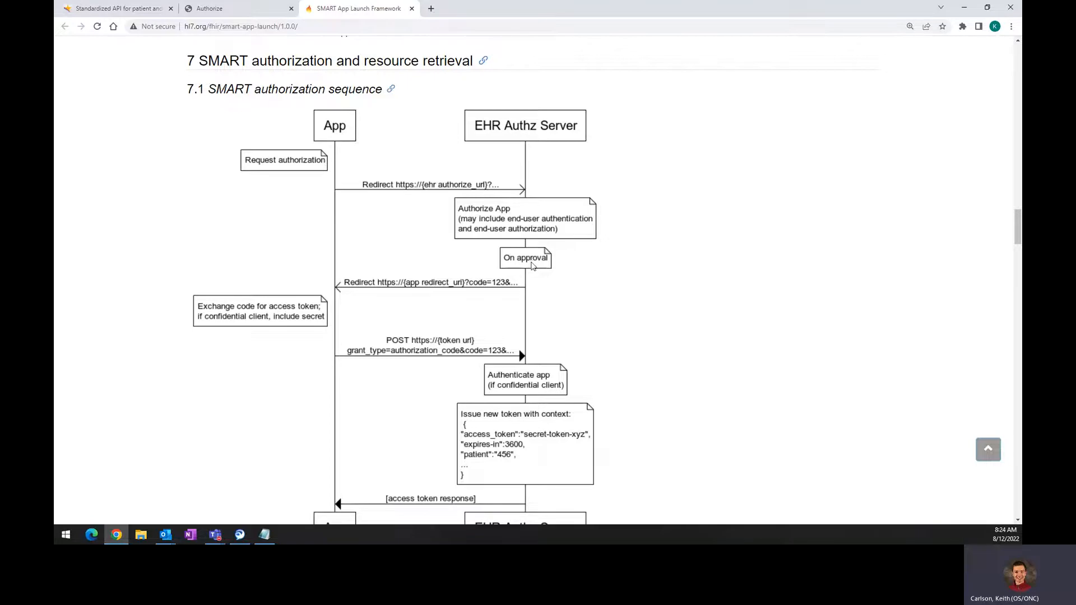
pyautogui.click(222, 10)
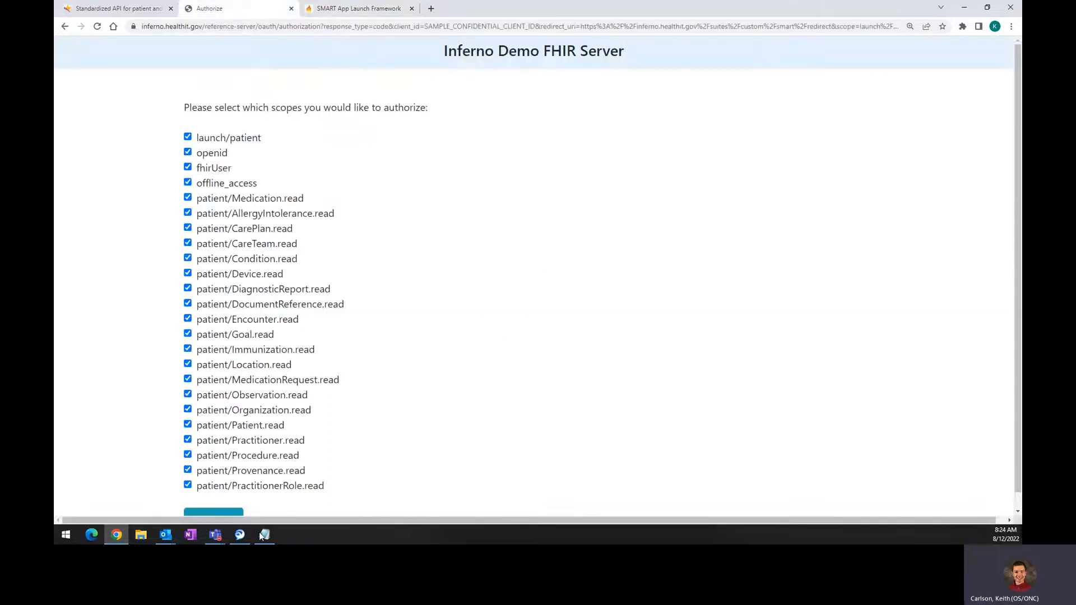
pyautogui.scroll(-1, 258, 493)
pyautogui.click(364, 10)
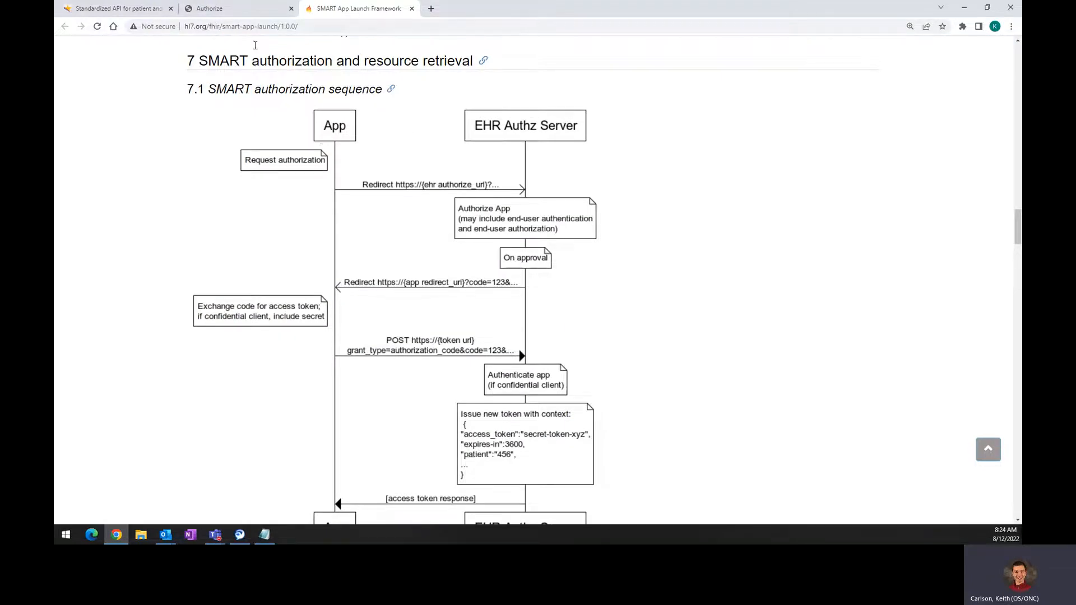
pyautogui.click(238, 9)
pyautogui.click(222, 499)
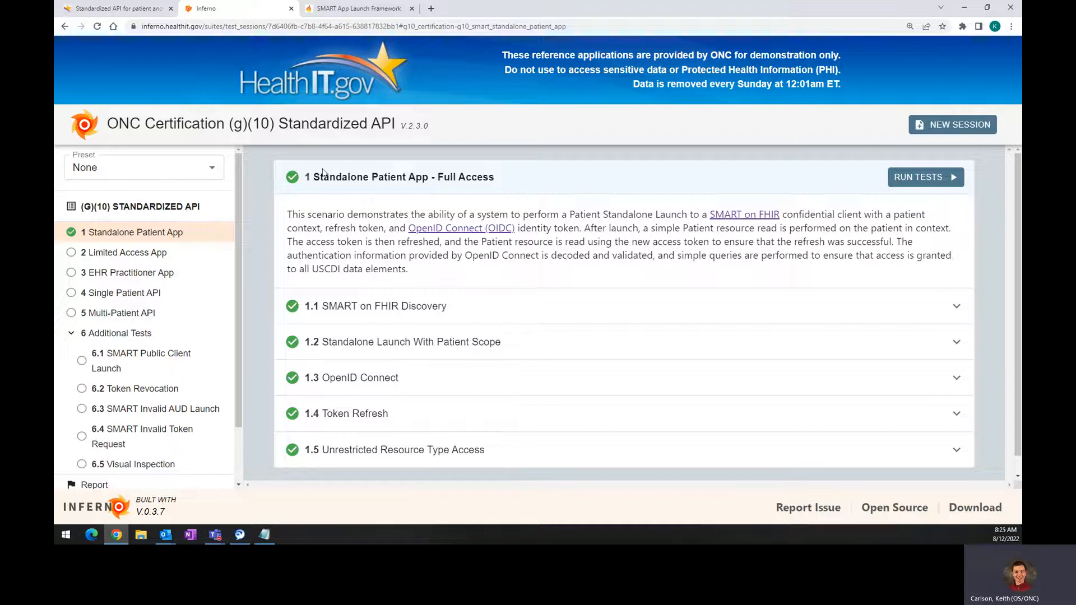
# Step: Expand the 1.1 SMART on FHIR Discovery group in the Standalone Patient App results and review tests 1.1.01 to 1.1.05
pyautogui.moveTo(313, 180); pyautogui.dragTo(520, 188)
pyautogui.click(520, 188)
pyautogui.click(956, 307)
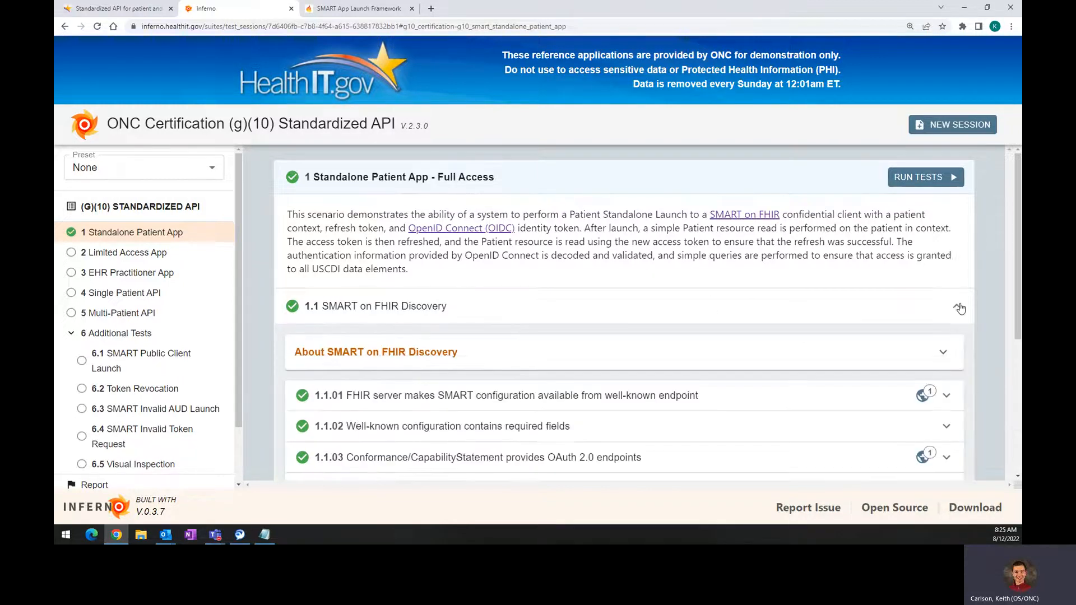
pyautogui.scroll(-2, 766, 251)
pyautogui.scroll(-2, 765, 250)
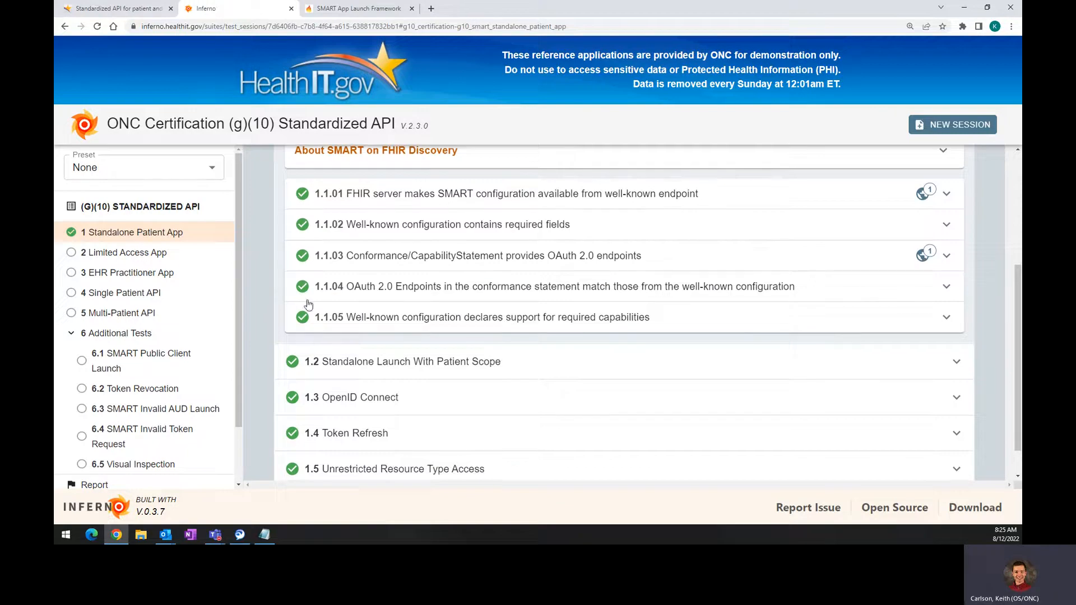
pyautogui.scroll(2, 311, 331)
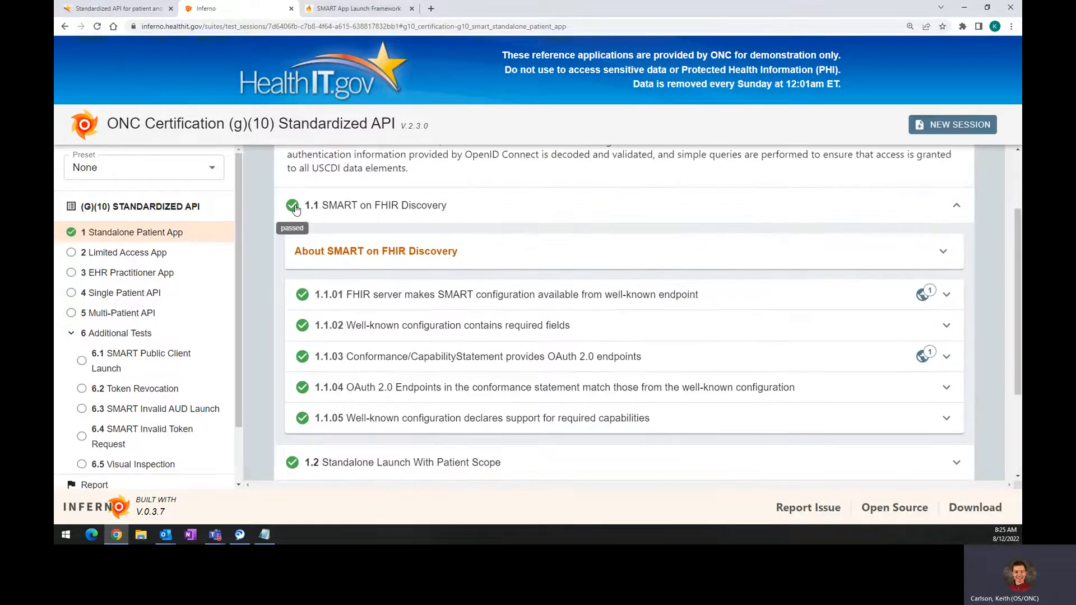
pyautogui.click(956, 205)
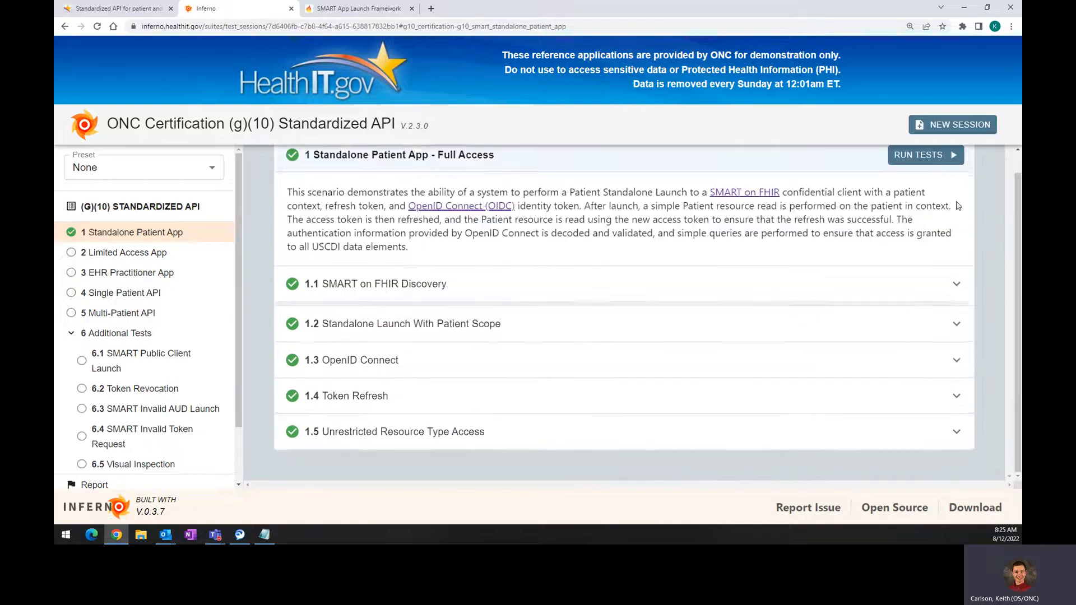
pyautogui.click(956, 284)
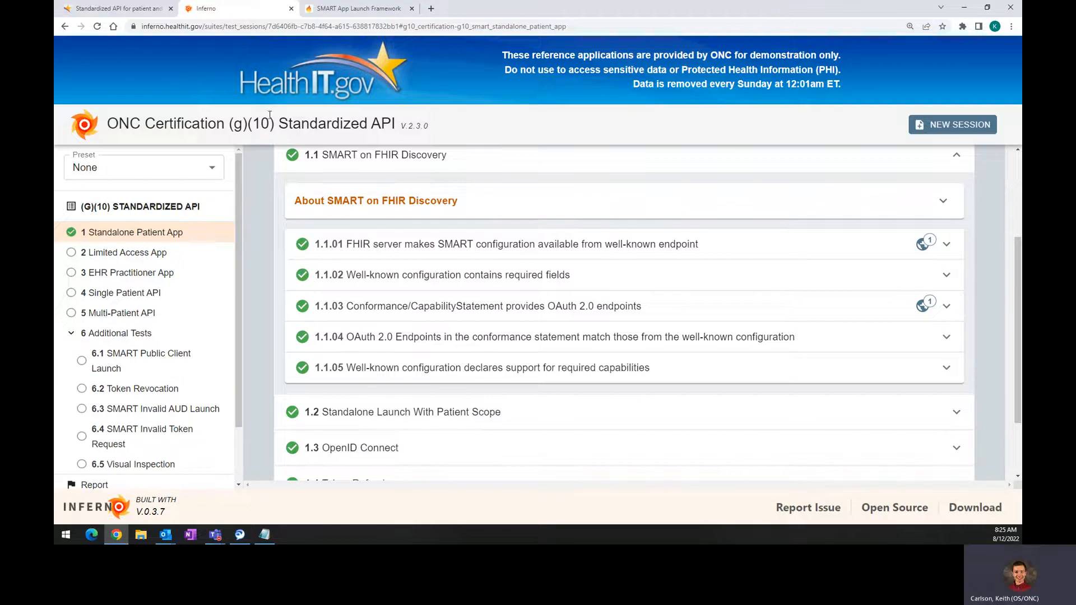
pyautogui.scroll(1, 308, 198)
pyautogui.scroll(1, 309, 199)
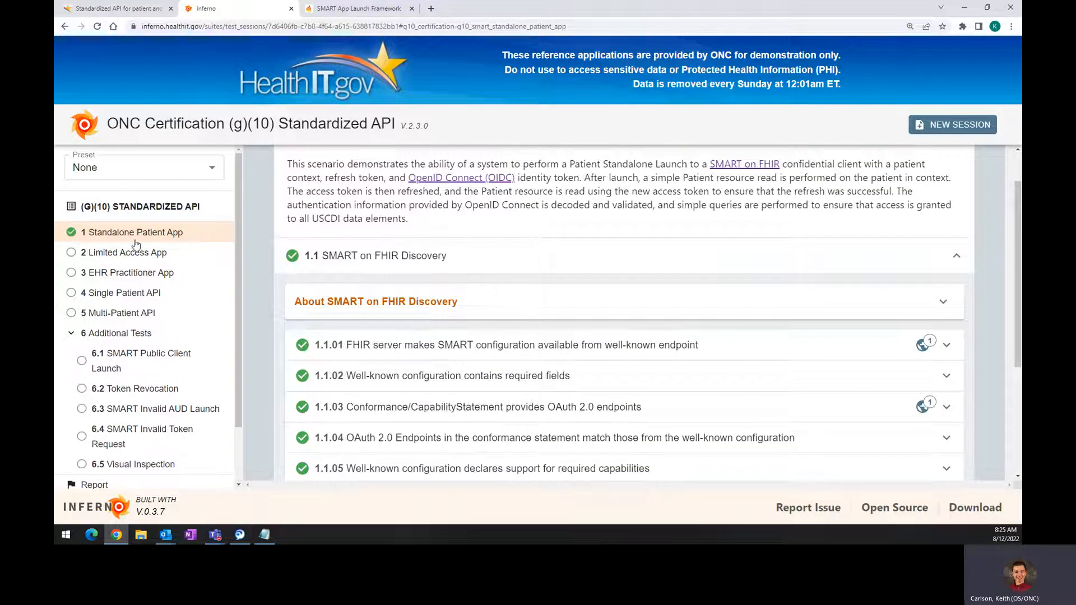
pyautogui.scroll(-3, 540, 308)
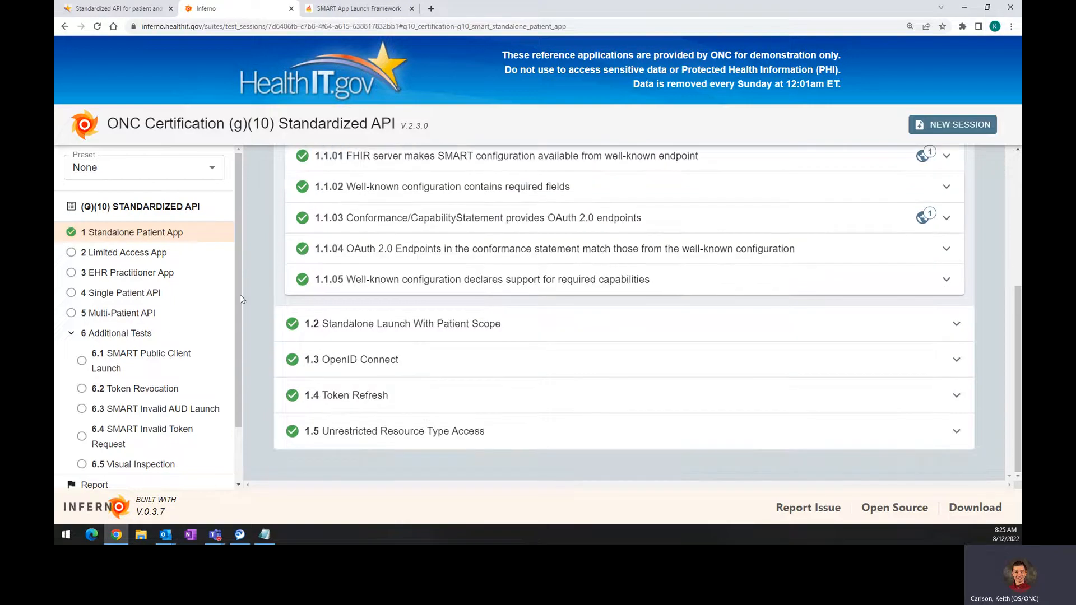
pyautogui.scroll(3, 321, 269)
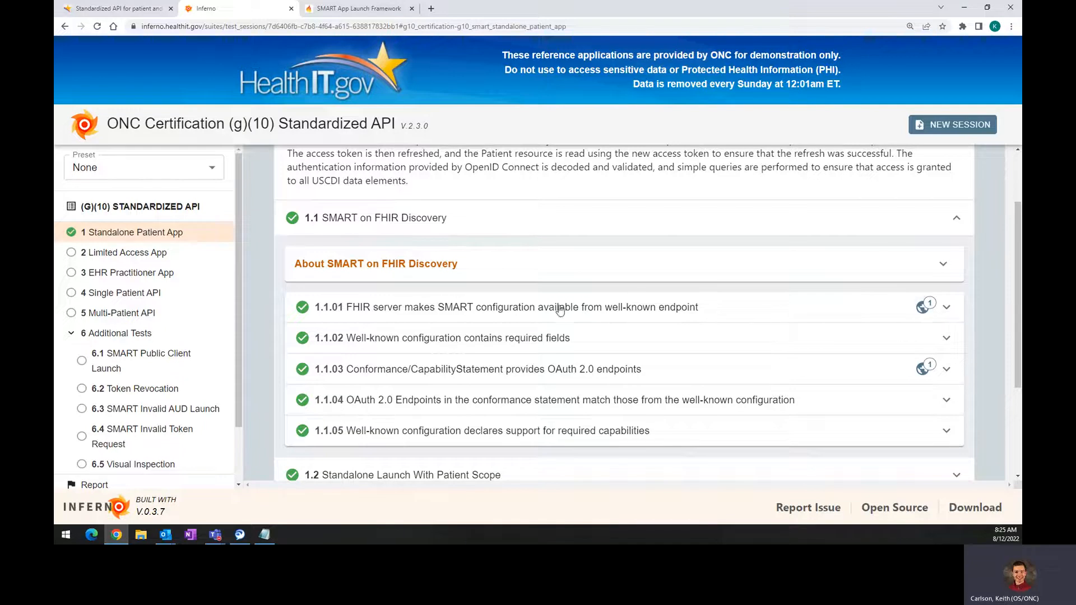
# Step: Show the HTTP requests recorded for test 1.1.01 on the SMART configuration's well-known endpoint
pyautogui.click(923, 311)
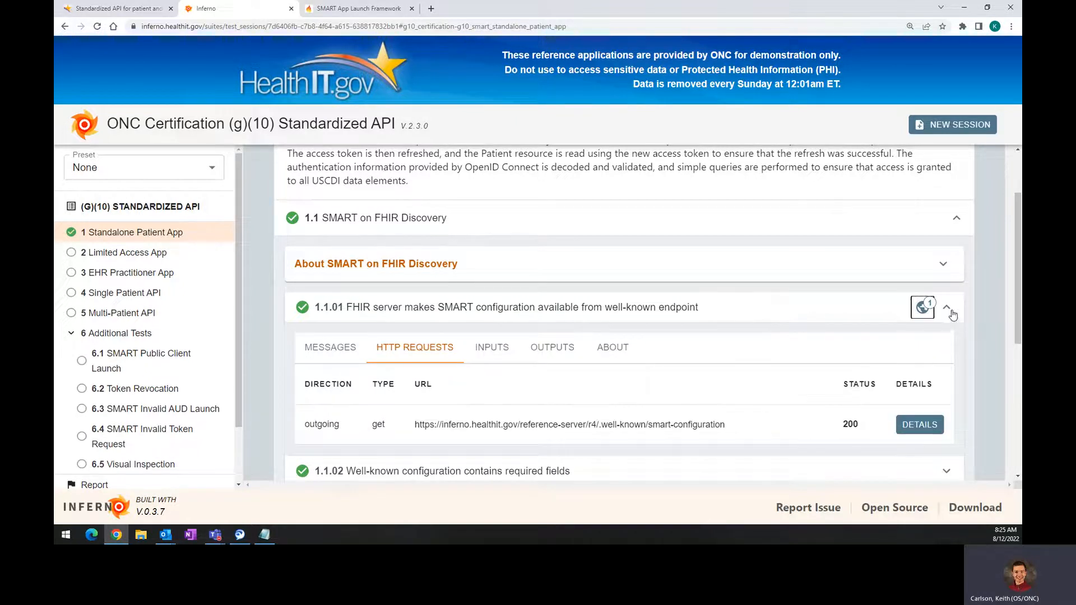
pyautogui.click(947, 309)
pyautogui.click(947, 308)
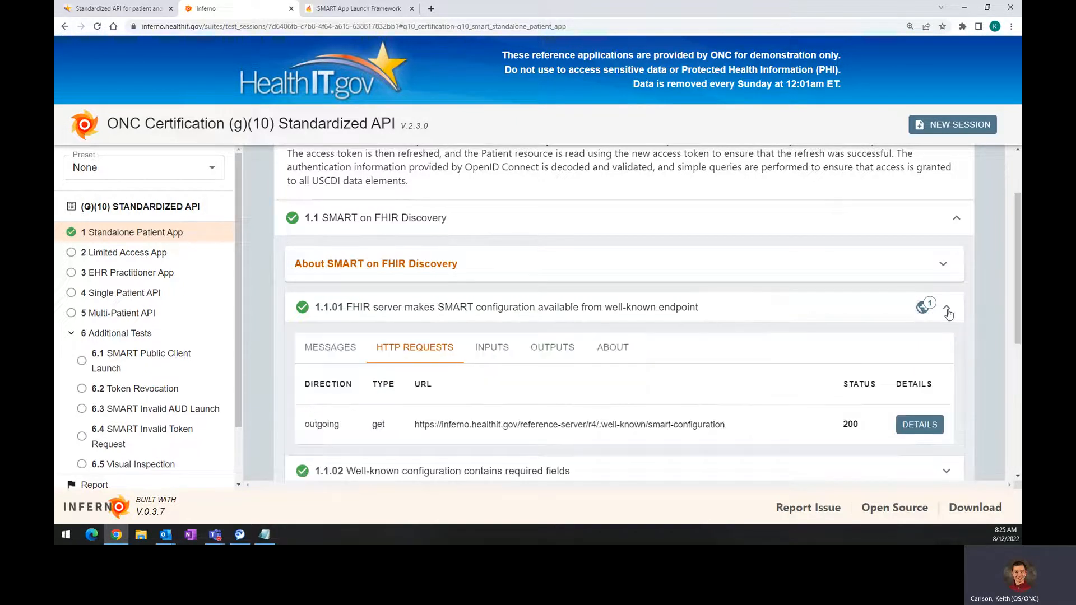
pyautogui.click(390, 350)
pyautogui.click(408, 356)
# Step: Examine the outgoing GET request's direction, type, status and URL, focusing on the .well-known/smart-configuration path
pyautogui.scroll(-2, 412, 344)
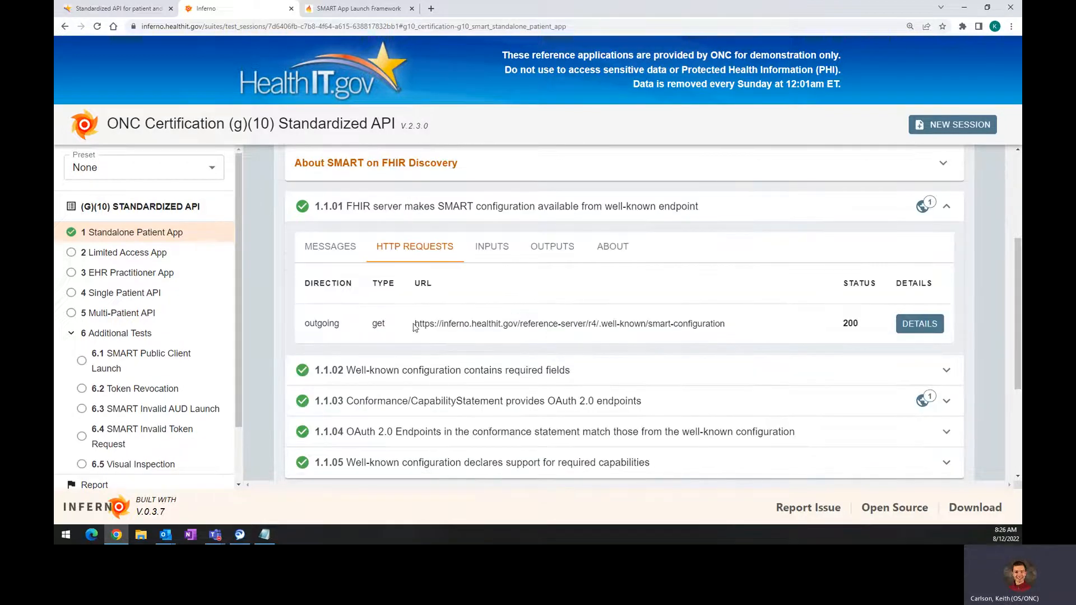
pyautogui.doubleClick(321, 324)
pyautogui.moveTo(372, 323); pyautogui.dragTo(734, 333)
pyautogui.click(734, 333)
pyautogui.moveTo(600, 326); pyautogui.dragTo(732, 337)
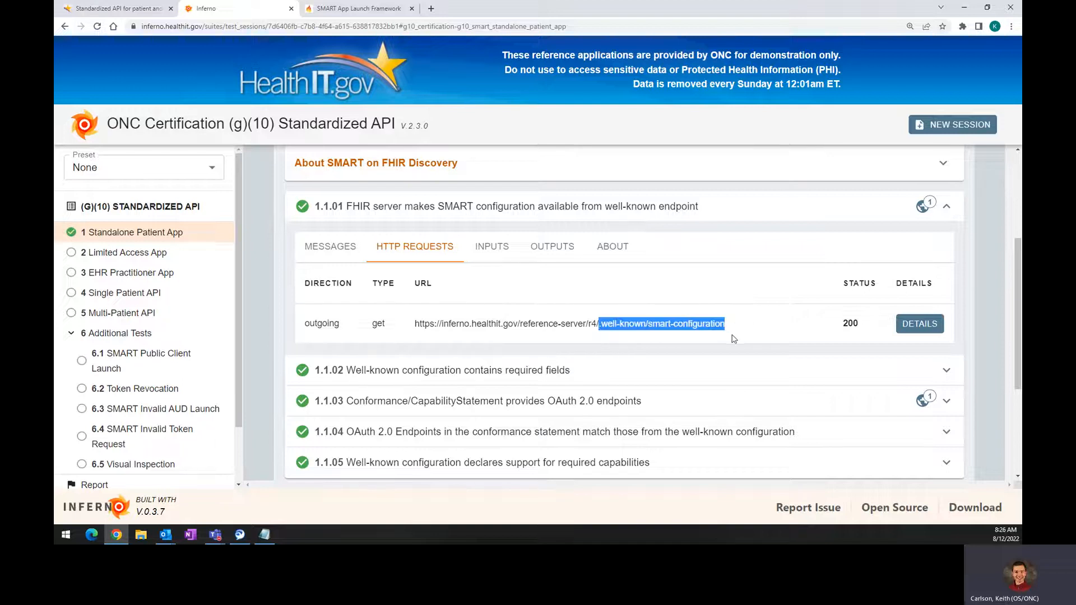
pyautogui.click(738, 335)
pyautogui.scroll(1, 725, 344)
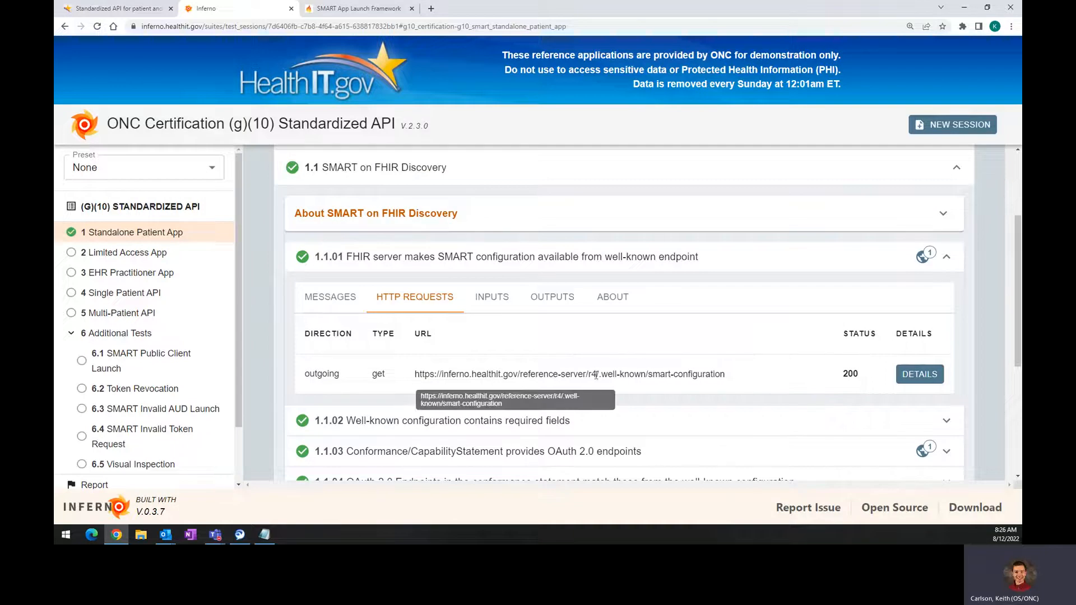
pyautogui.moveTo(600, 374); pyautogui.dragTo(734, 374)
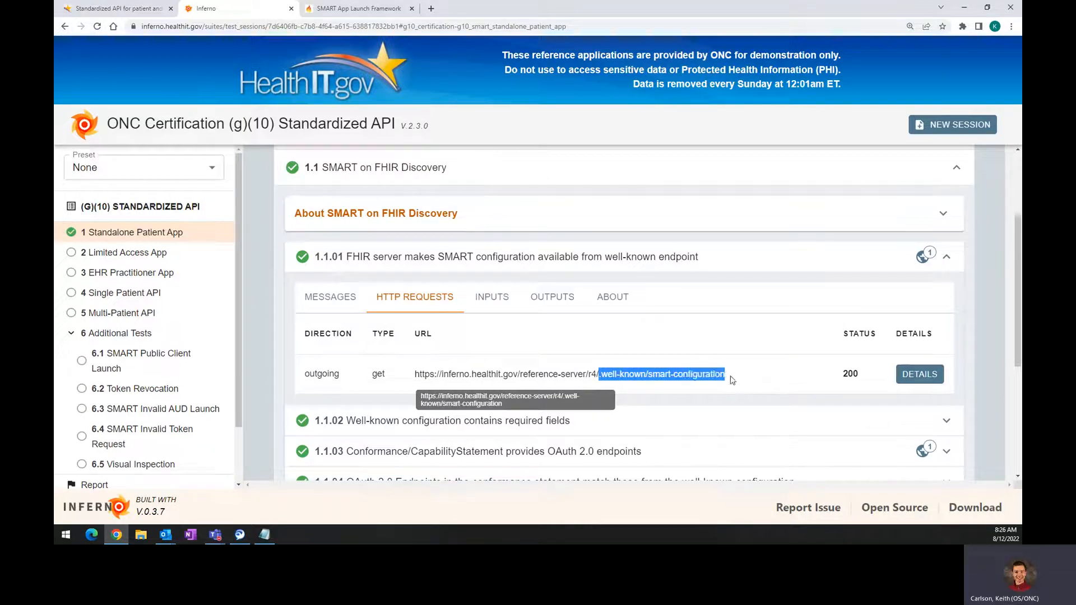
pyautogui.click(725, 373)
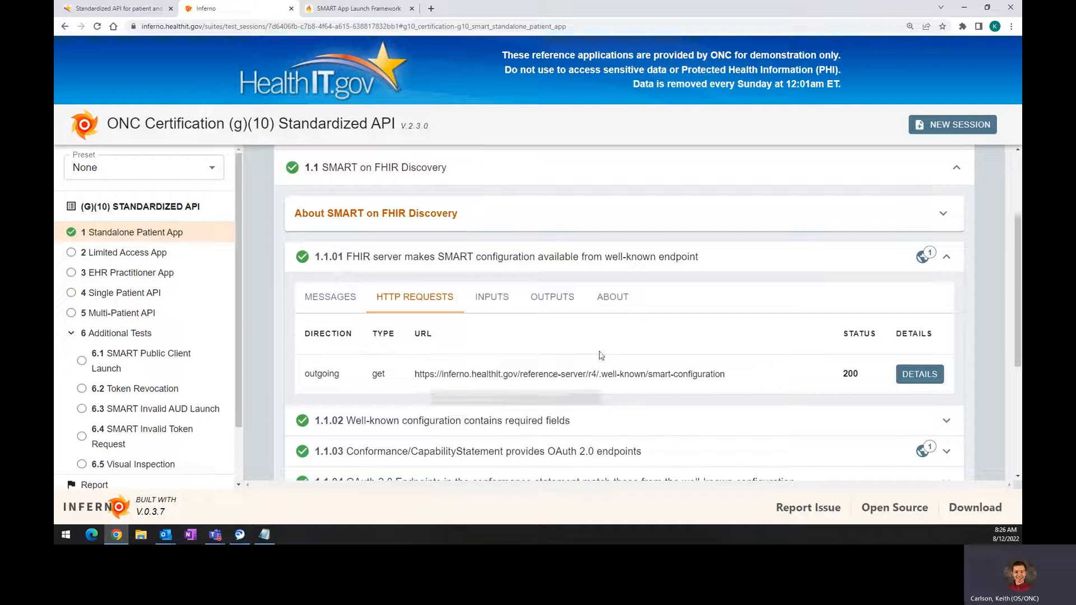
pyautogui.scroll(-1, 601, 354)
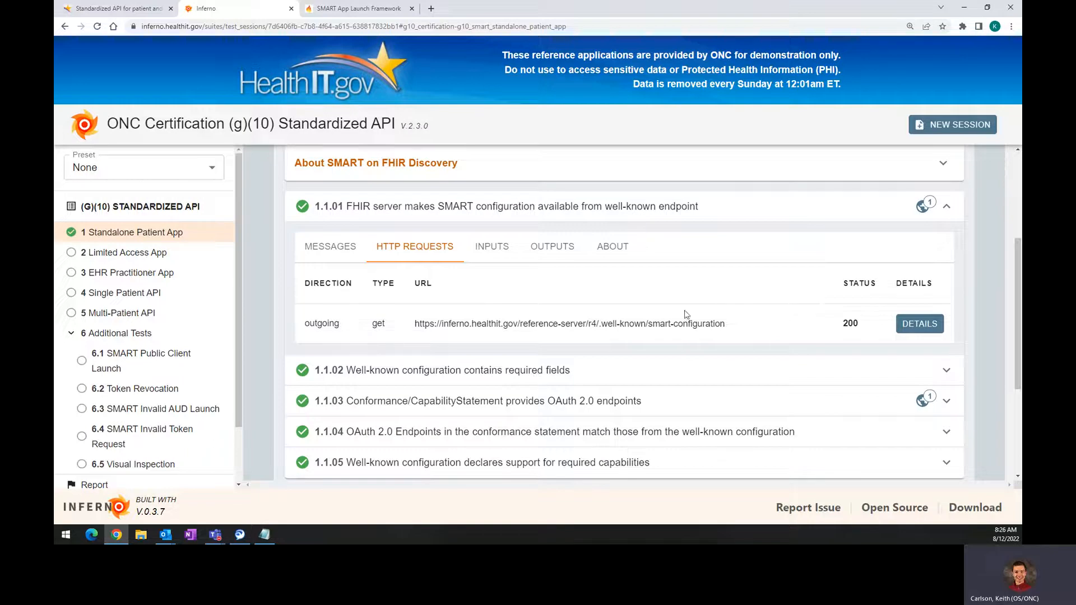
pyautogui.moveTo(646, 323); pyautogui.dragTo(690, 323)
pyautogui.click(792, 314)
pyautogui.moveTo(844, 321); pyautogui.dragTo(867, 332)
pyautogui.click(857, 321)
# Step: Open the details of the smart-configuration request and examine its request headers, response headers and JSON response body
pyautogui.click(914, 327)
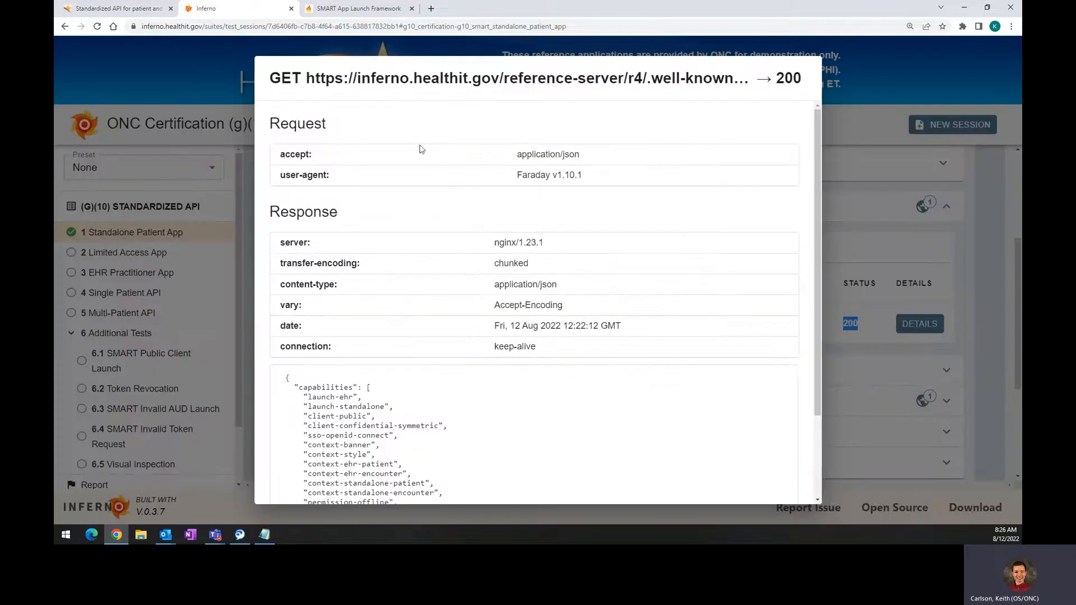
pyautogui.moveTo(273, 125); pyautogui.dragTo(369, 141)
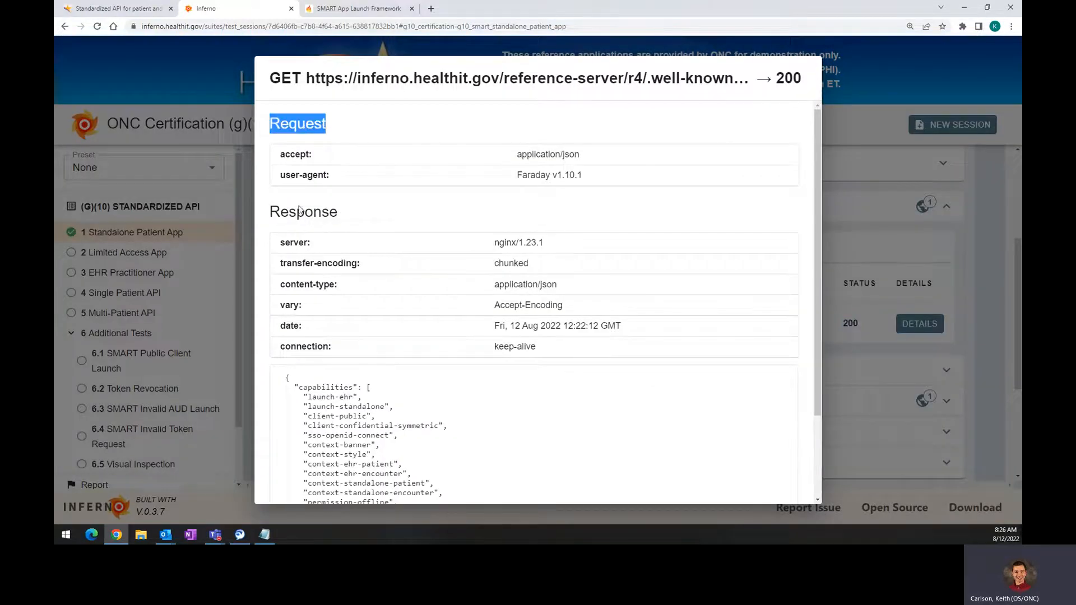
pyautogui.moveTo(299, 210); pyautogui.dragTo(395, 234)
pyautogui.scroll(-2, 471, 344)
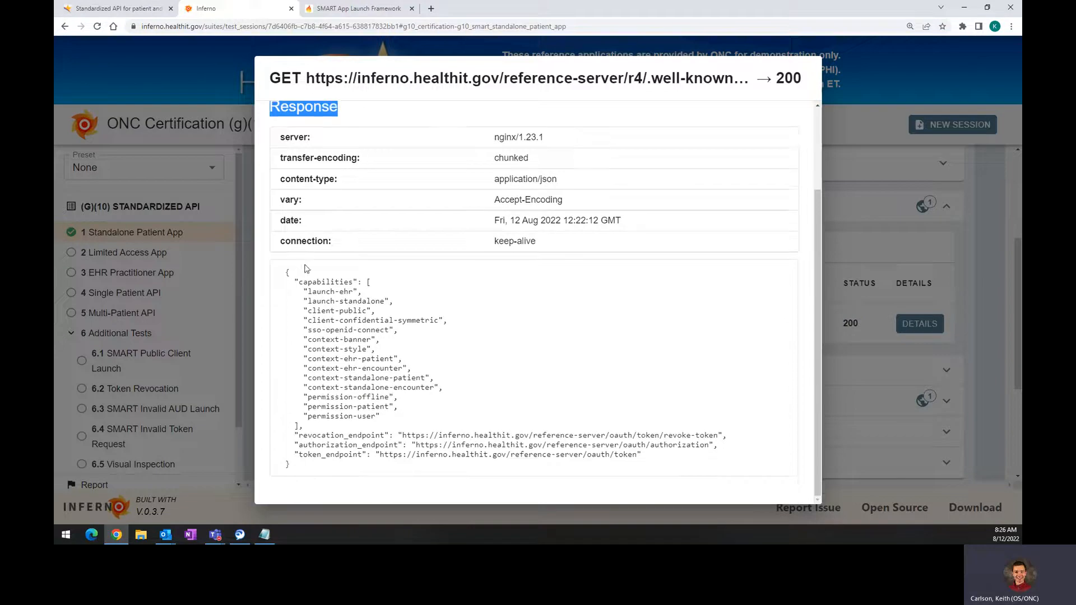
pyautogui.moveTo(286, 271); pyautogui.dragTo(531, 471)
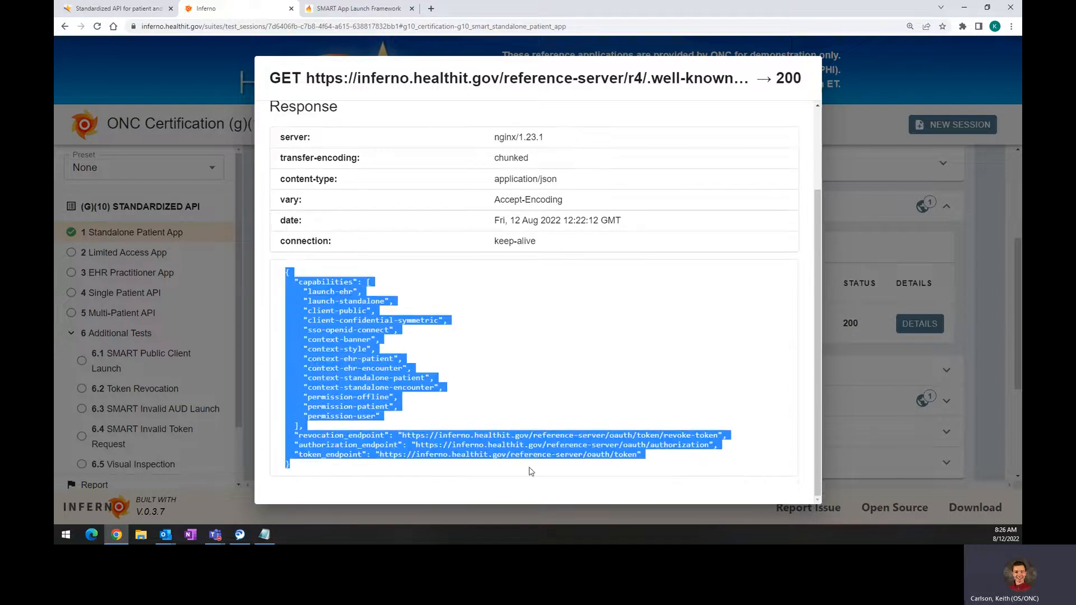
# Step: Review the request, response and capabilities sections of the smart-configuration details, then close them and collapse test 1.1.01
pyautogui.click(502, 409)
pyautogui.scroll(2, 499, 403)
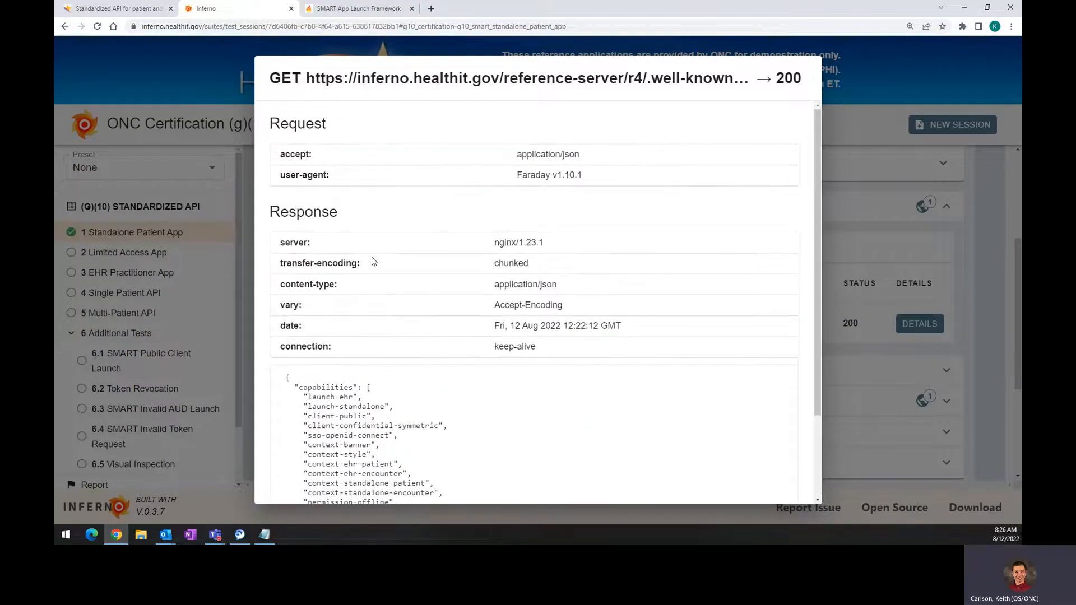
pyautogui.moveTo(271, 125); pyautogui.dragTo(306, 158)
pyautogui.moveTo(273, 218); pyautogui.dragTo(314, 243)
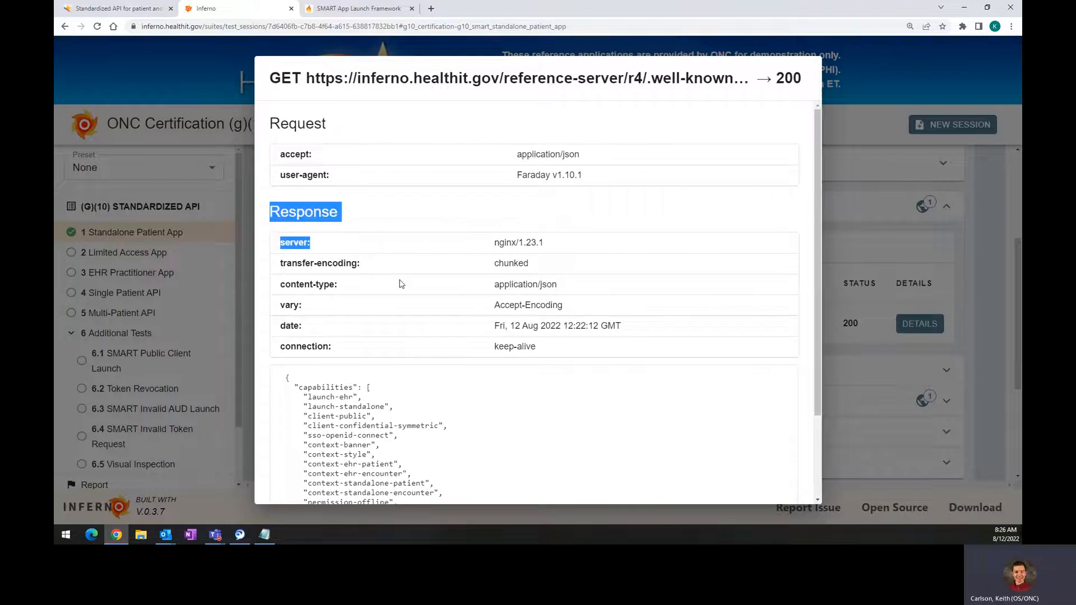
pyautogui.click(400, 284)
pyautogui.scroll(-2, 400, 284)
pyautogui.doubleClick(361, 349)
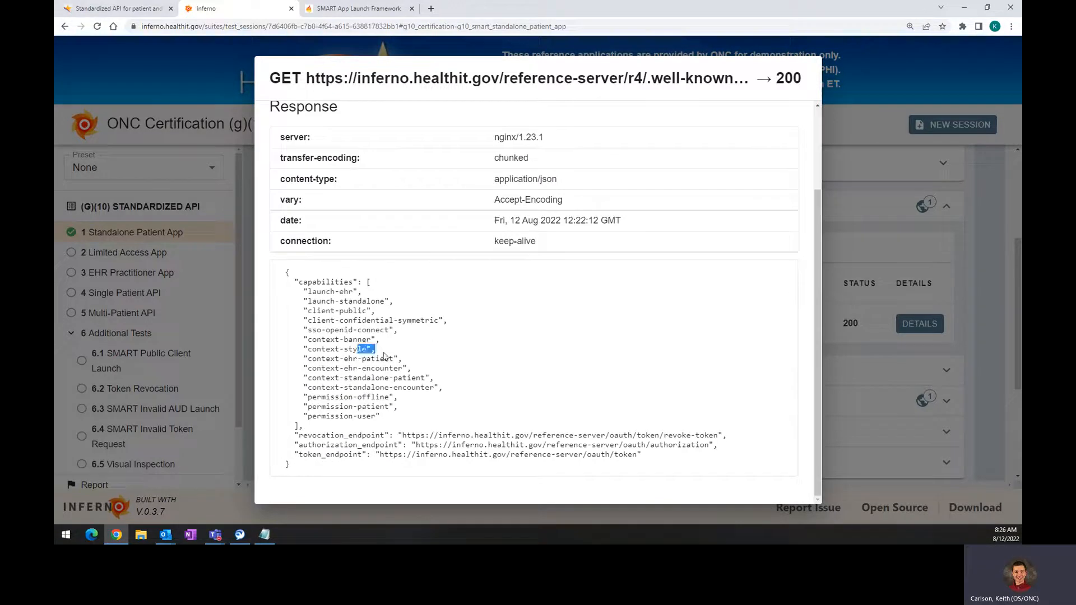
pyautogui.click(549, 355)
pyautogui.scroll(2, 549, 355)
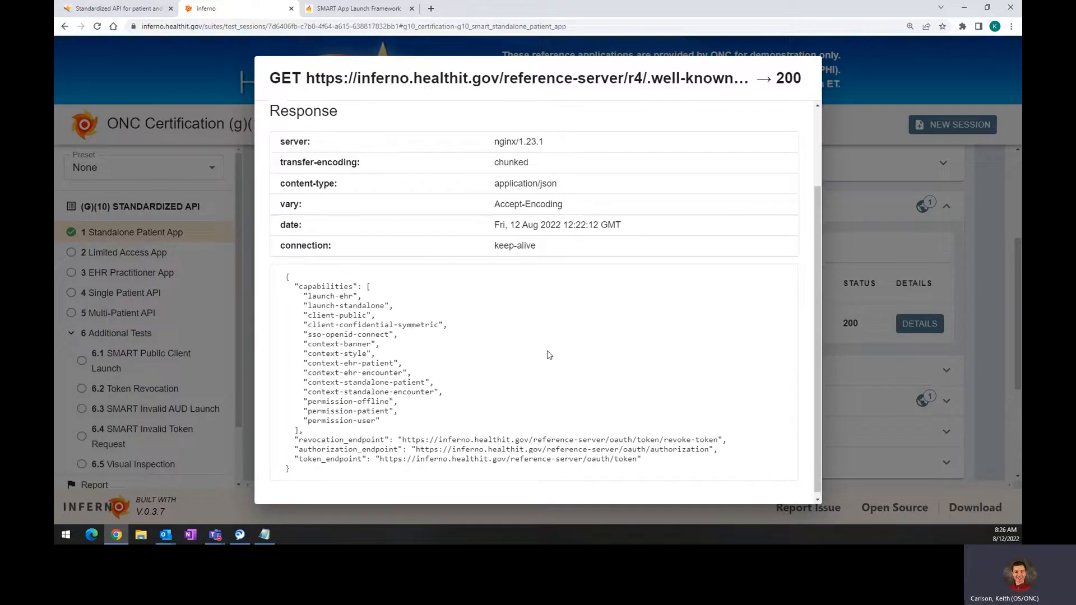
pyautogui.click(842, 230)
pyautogui.click(922, 206)
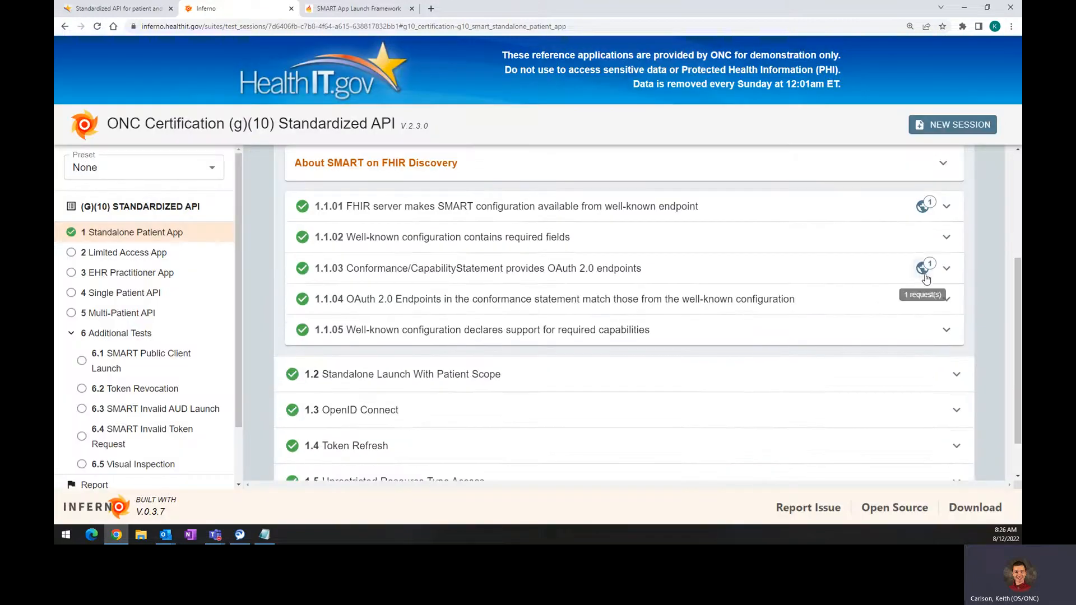
# Step: Inspect the details of the metadata request recorded for test 1.1.03, then close them and collapse the test
pyautogui.click(920, 269)
pyautogui.scroll(-1, 679, 242)
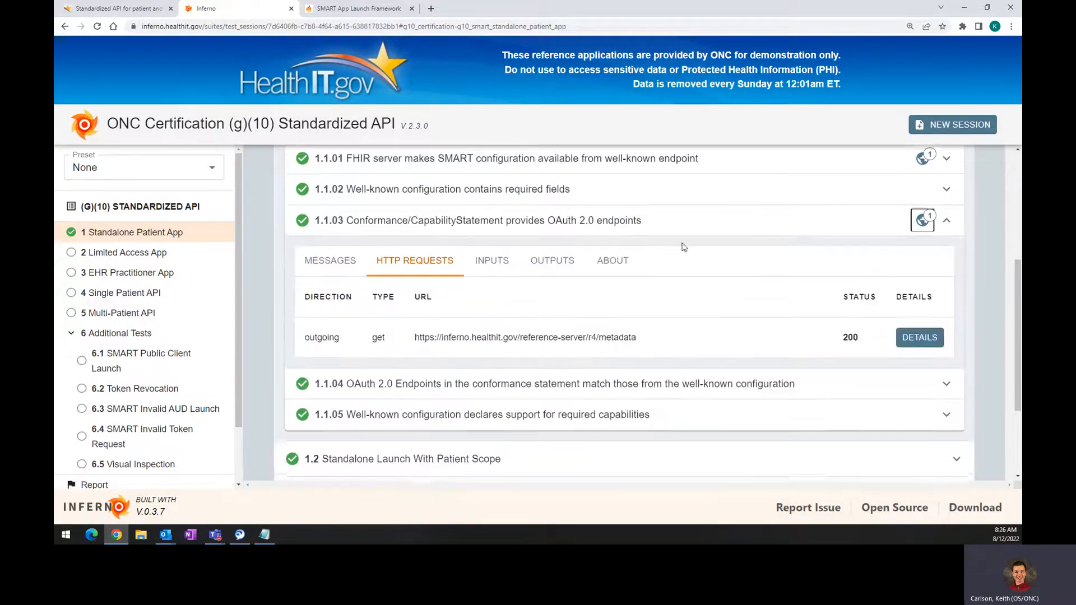
pyautogui.click(910, 334)
pyautogui.scroll(-15, 555, 346)
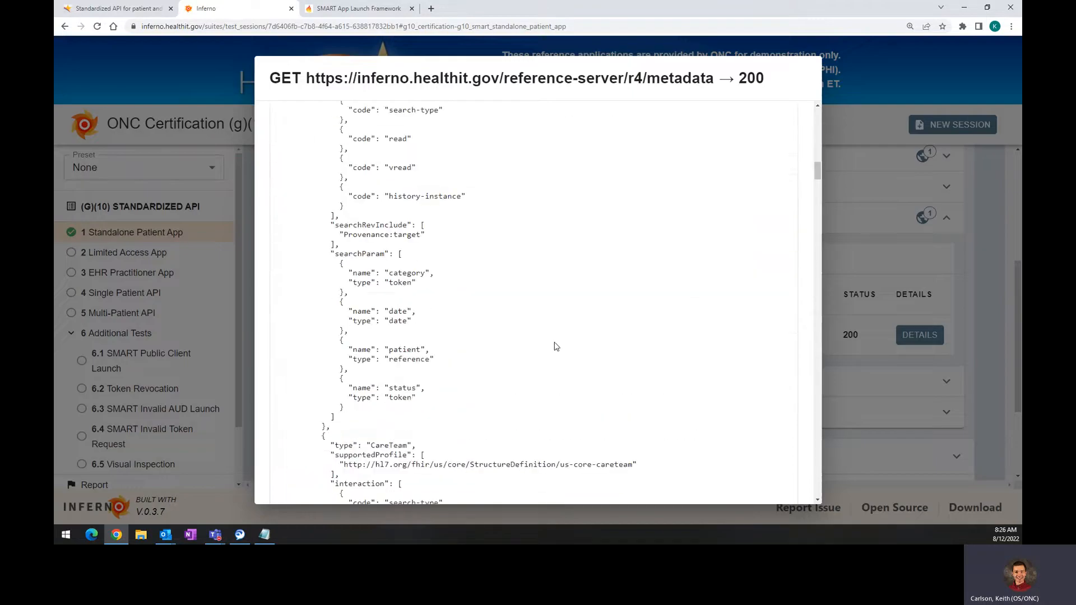
pyautogui.scroll(-5, 556, 346)
pyautogui.click(859, 217)
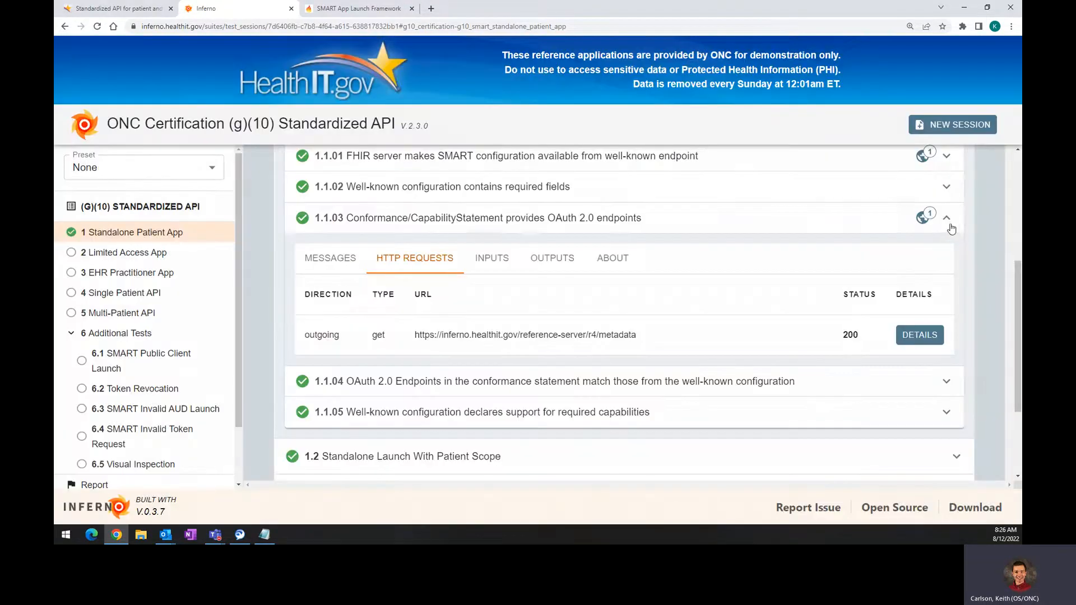
pyautogui.click(948, 227)
# Step: Collapse the 1.1 SMART on FHIR Discovery group and briefly look into 1.2 Standalone Launch With Patient Scope and 1.3 OpenID Connect
pyautogui.scroll(3, 696, 273)
pyautogui.click(953, 271)
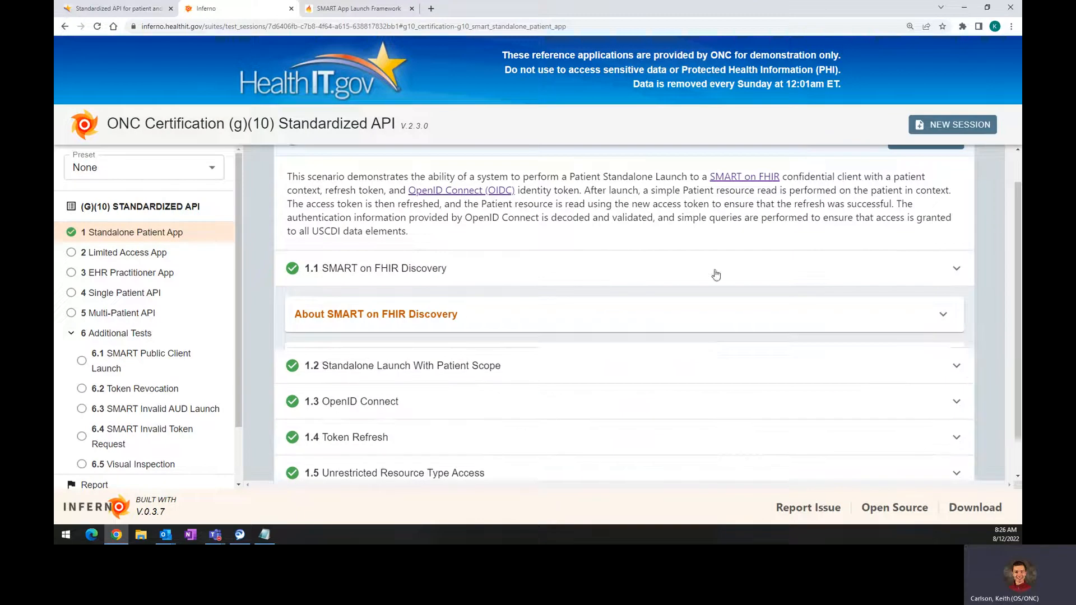
pyautogui.click(957, 325)
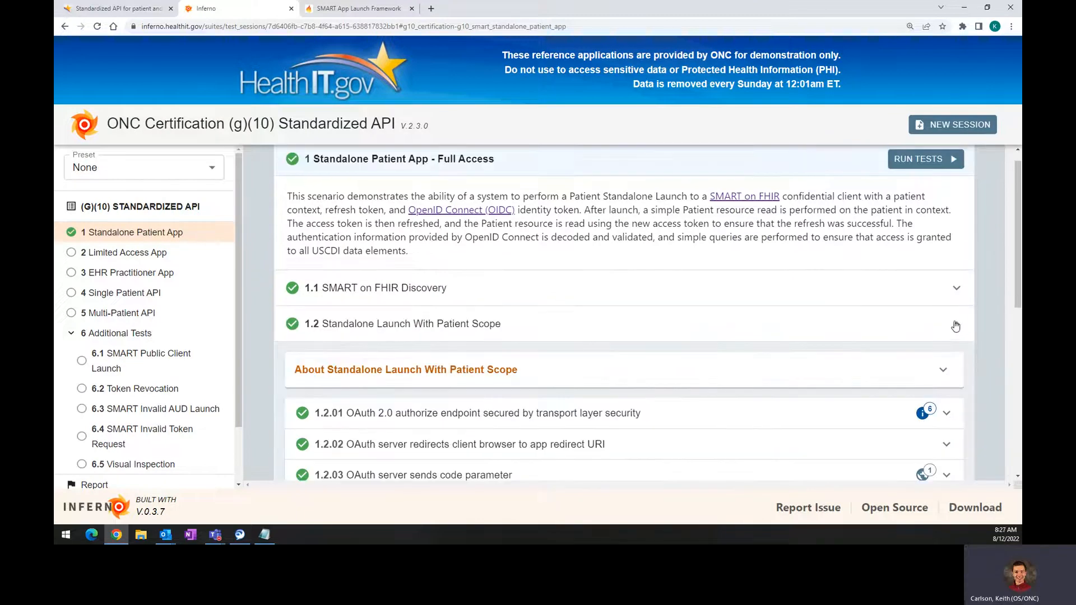
pyautogui.click(895, 324)
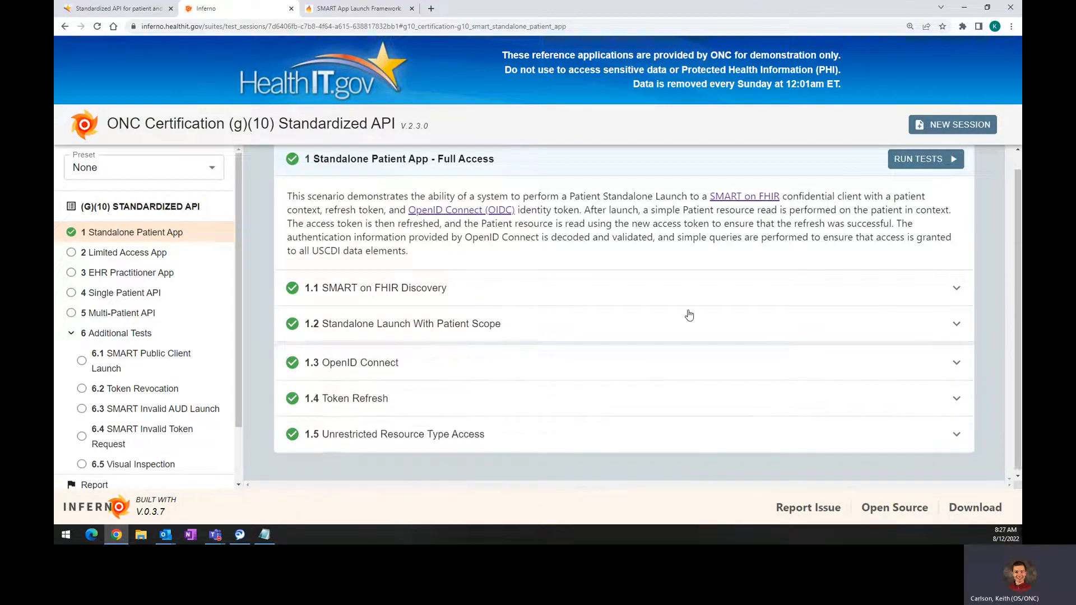
pyautogui.click(953, 359)
pyautogui.click(952, 360)
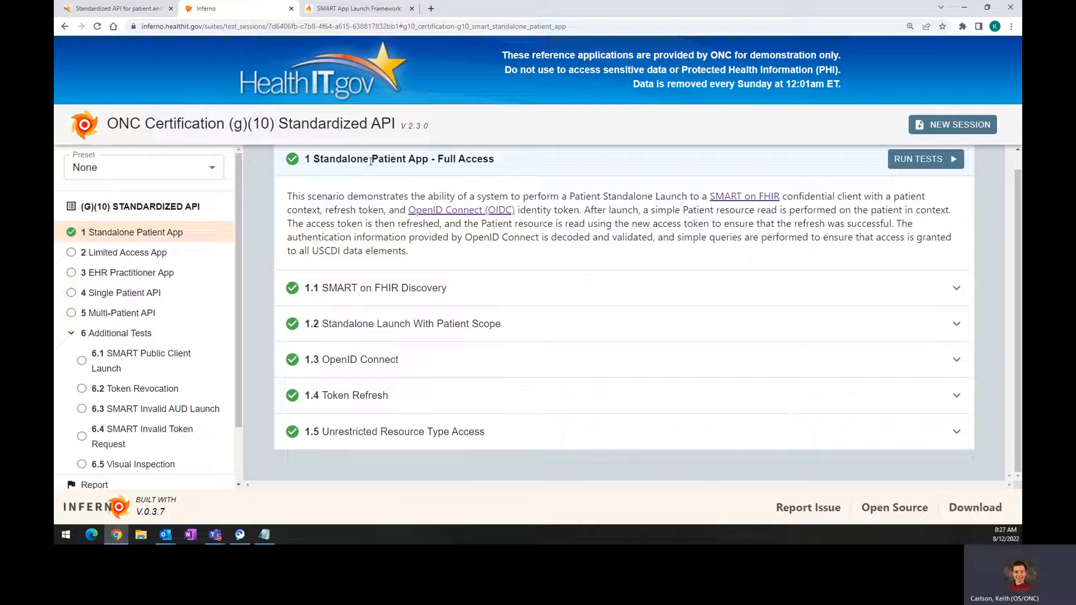
pyautogui.moveTo(370, 159); pyautogui.dragTo(396, 159)
pyautogui.click(358, 9)
pyautogui.click(235, 9)
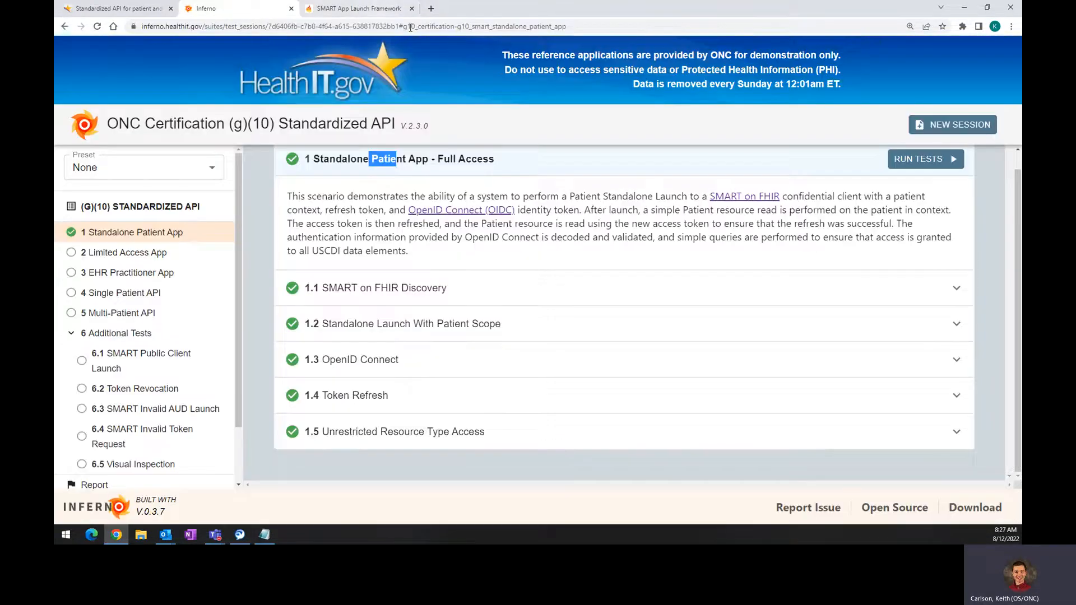
pyautogui.click(655, 234)
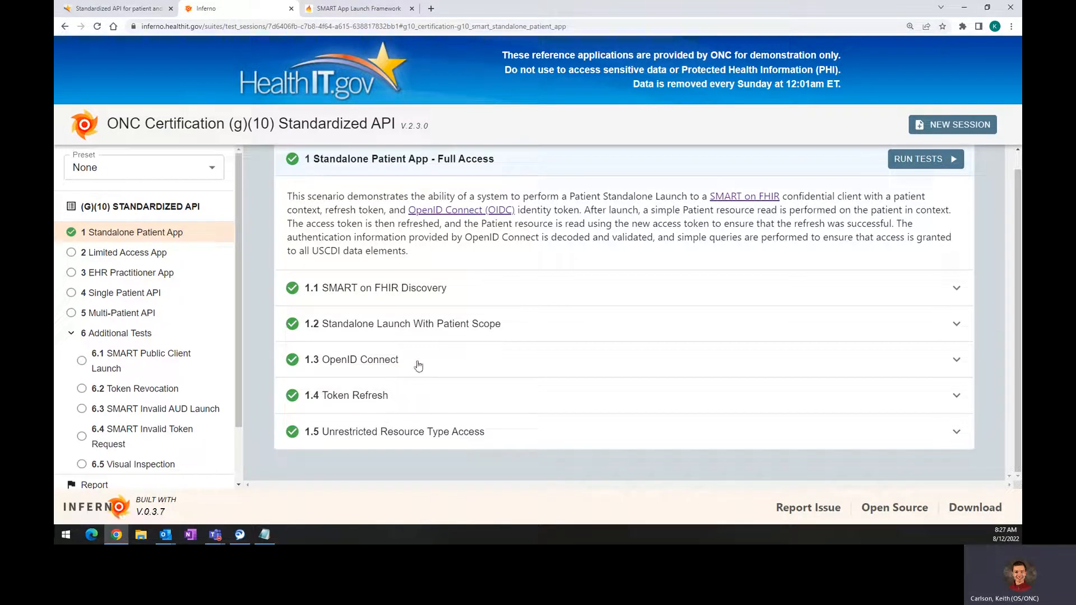
# Step: Collapse the Additional Tests group and open the 2 Limited Access App test group
pyautogui.scroll(-1, 112, 269)
pyautogui.click(112, 269)
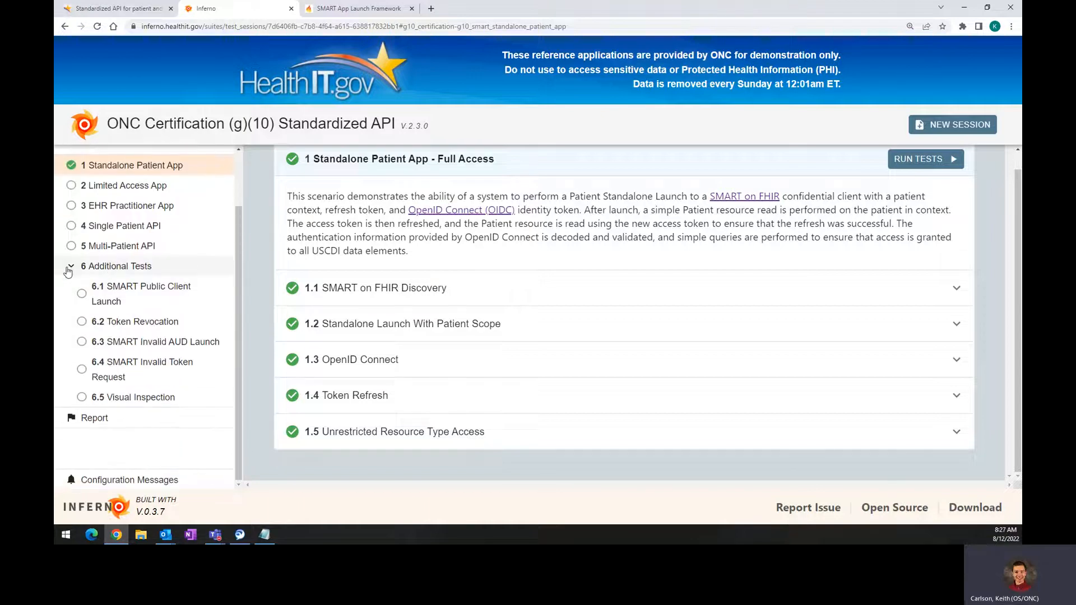
pyautogui.click(137, 256)
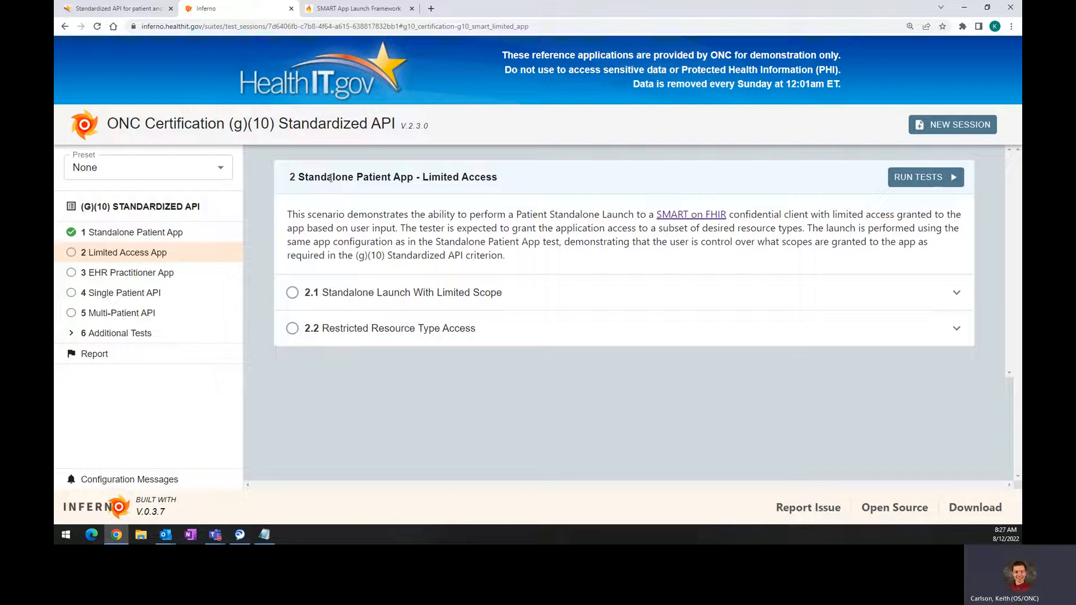
# Step: Read the Limited Access scenario's title and description, focusing on the configuration shared with the Standalone Patient App test
pyautogui.moveTo(301, 176); pyautogui.dragTo(413, 180)
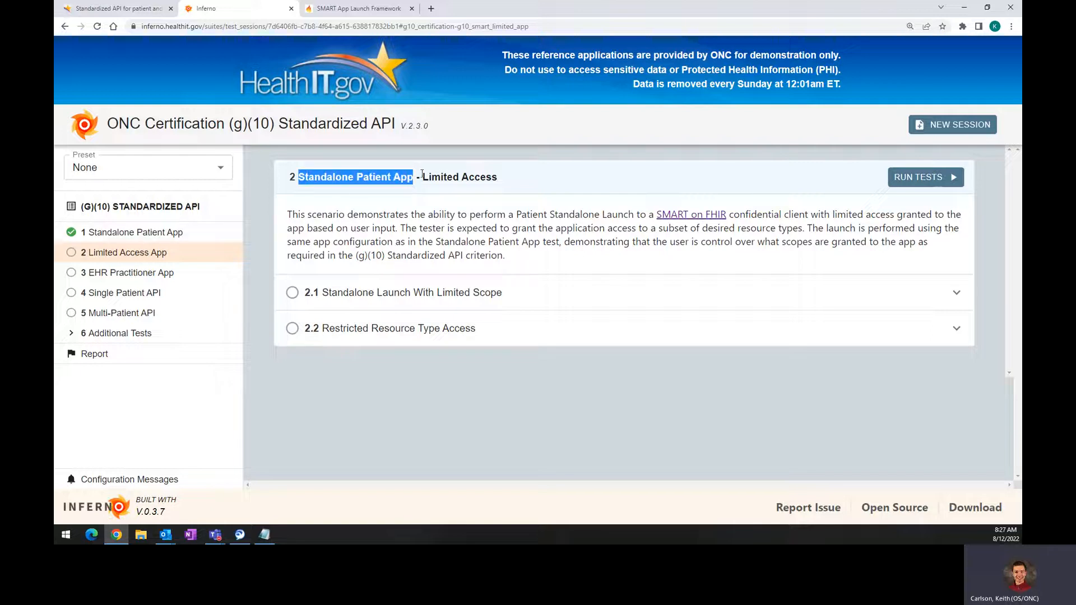
pyautogui.moveTo(422, 177); pyautogui.dragTo(491, 177)
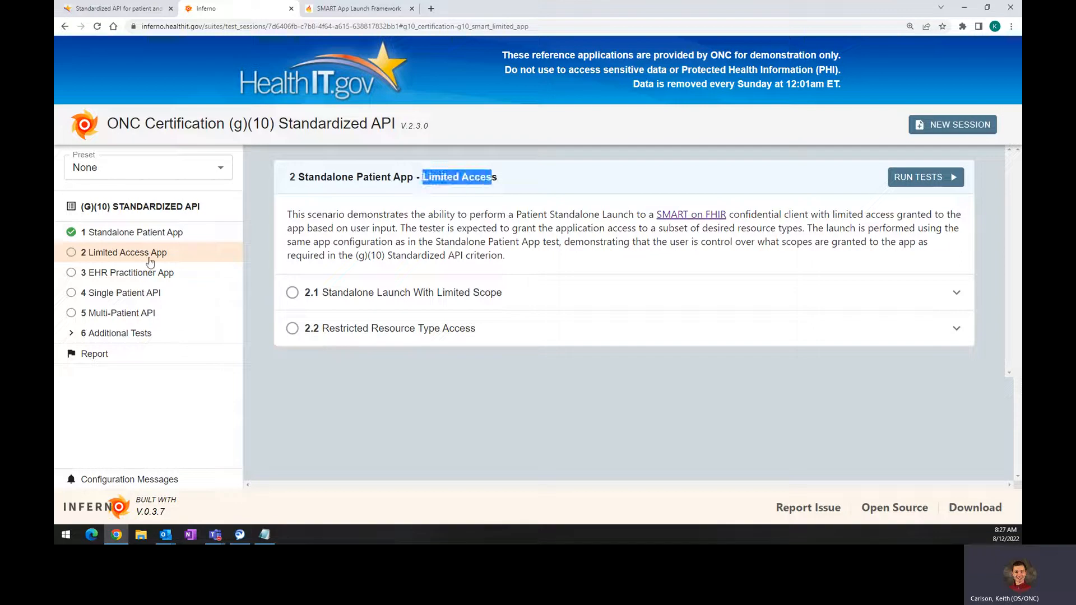
pyautogui.click(525, 190)
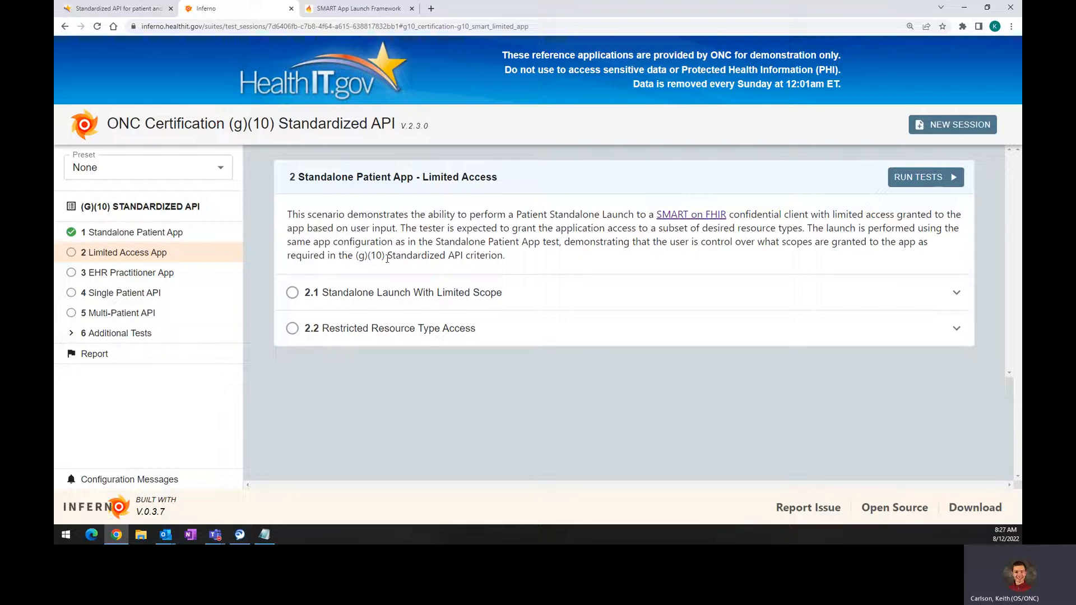
pyautogui.moveTo(432, 242); pyautogui.dragTo(499, 242)
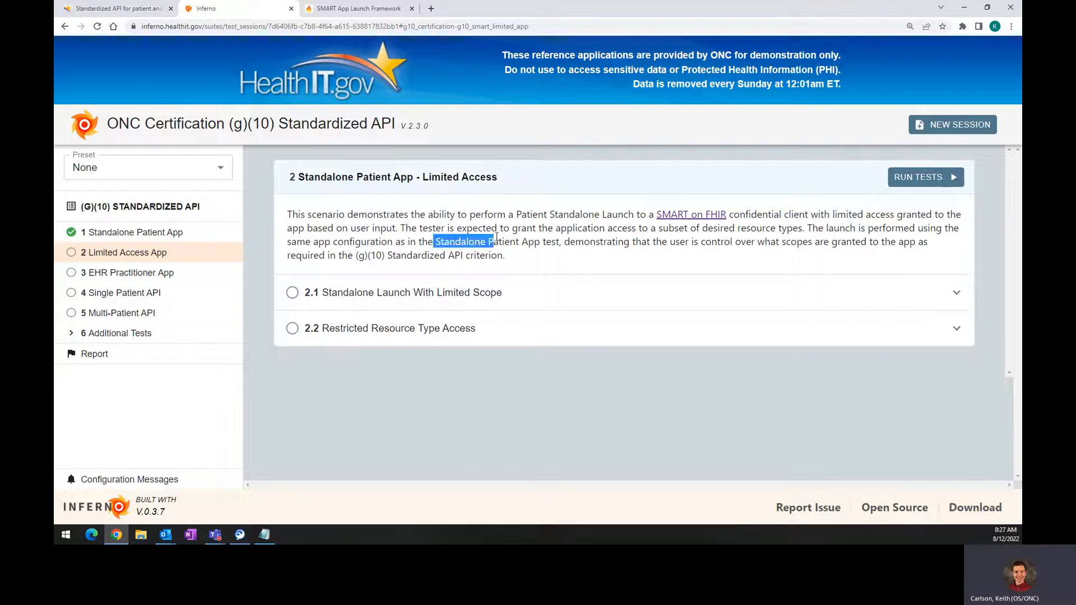
pyautogui.click(513, 248)
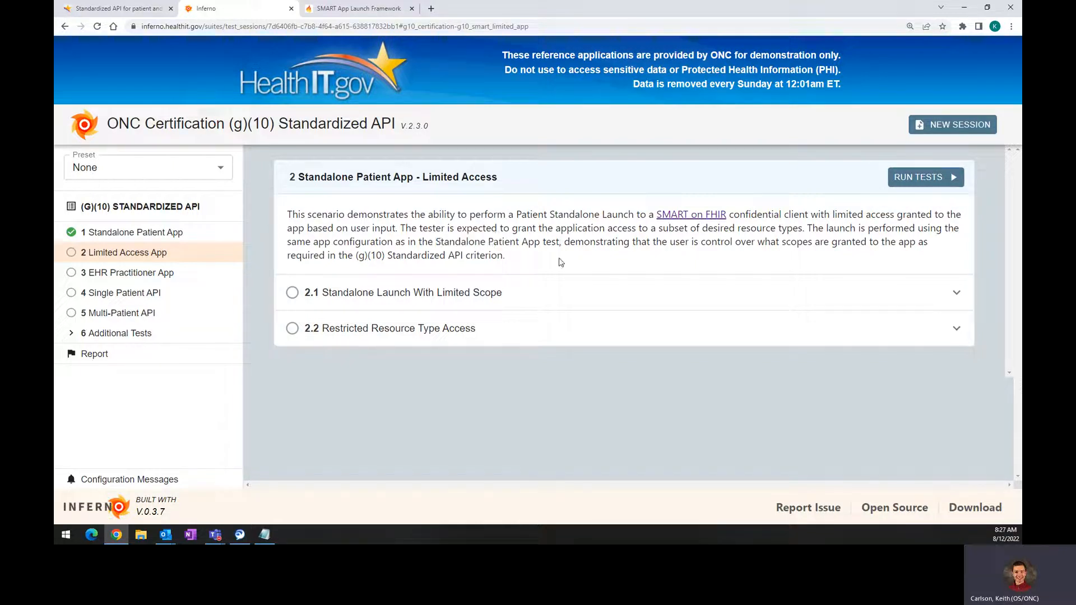
# Step: Open the run inputs for the Limited Access test, examine the instructions and locked fields, and cancel without running
pyautogui.click(923, 178)
pyautogui.scroll(-1, 564, 348)
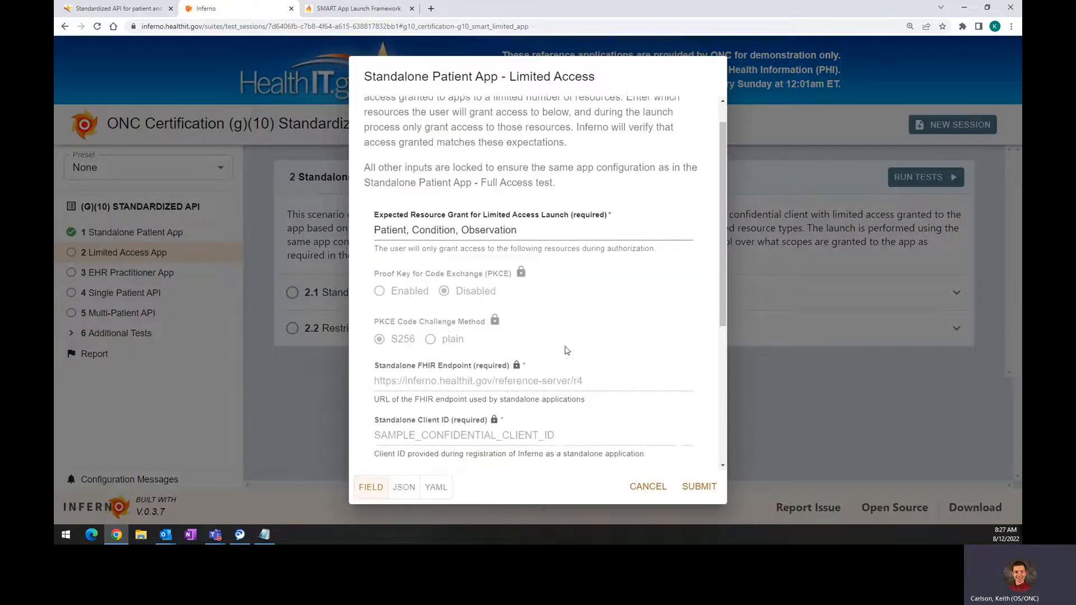
pyautogui.scroll(1, 543, 301)
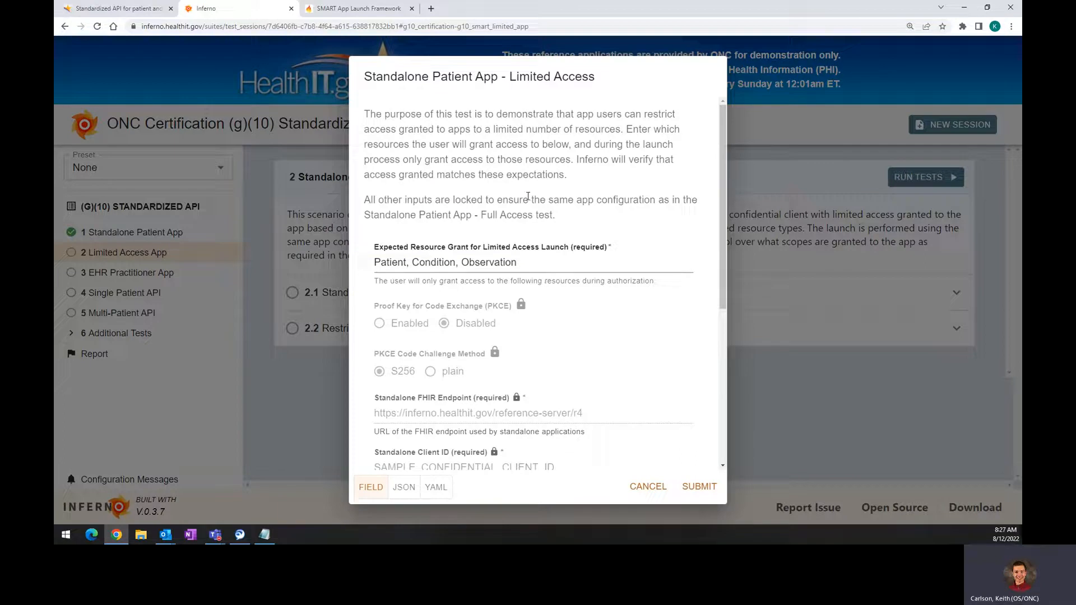
pyautogui.scroll(-1, 532, 247)
pyautogui.scroll(1, 536, 264)
pyautogui.scroll(-3, 526, 311)
pyautogui.moveTo(574, 315); pyautogui.dragTo(384, 318)
pyautogui.click(483, 317)
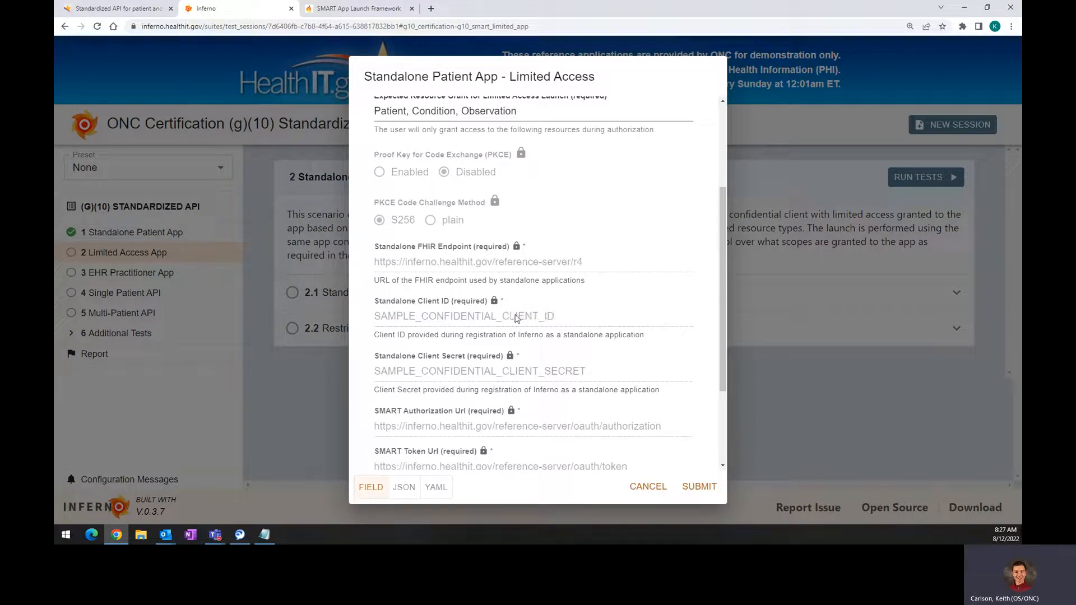
pyautogui.click(645, 487)
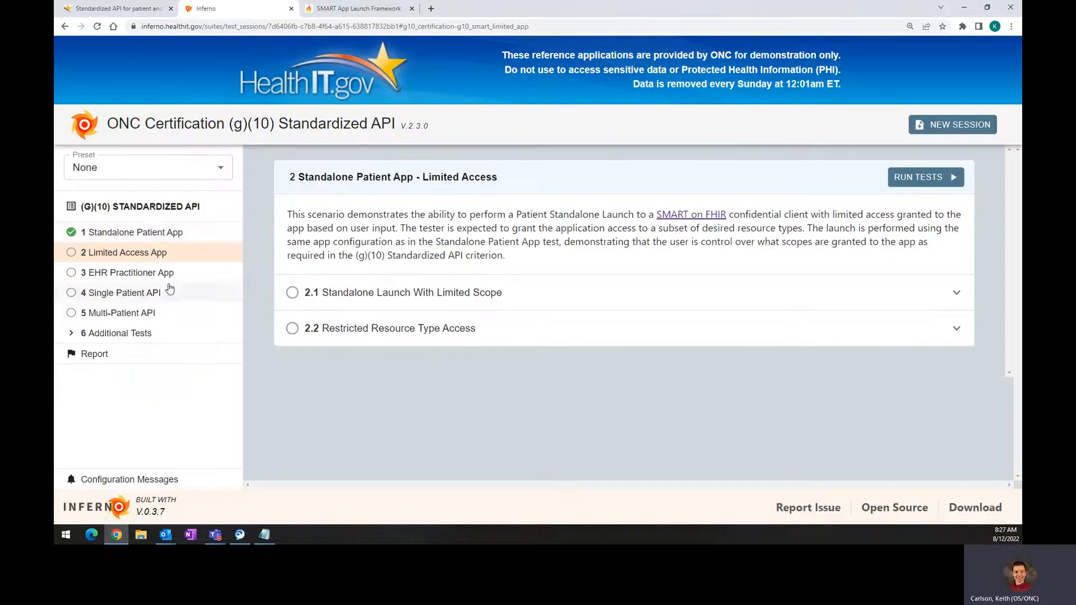
# Step: Revisit the Standalone Patient App - Full Access group for comparison and return to the Limited Access App group
pyautogui.click(155, 233)
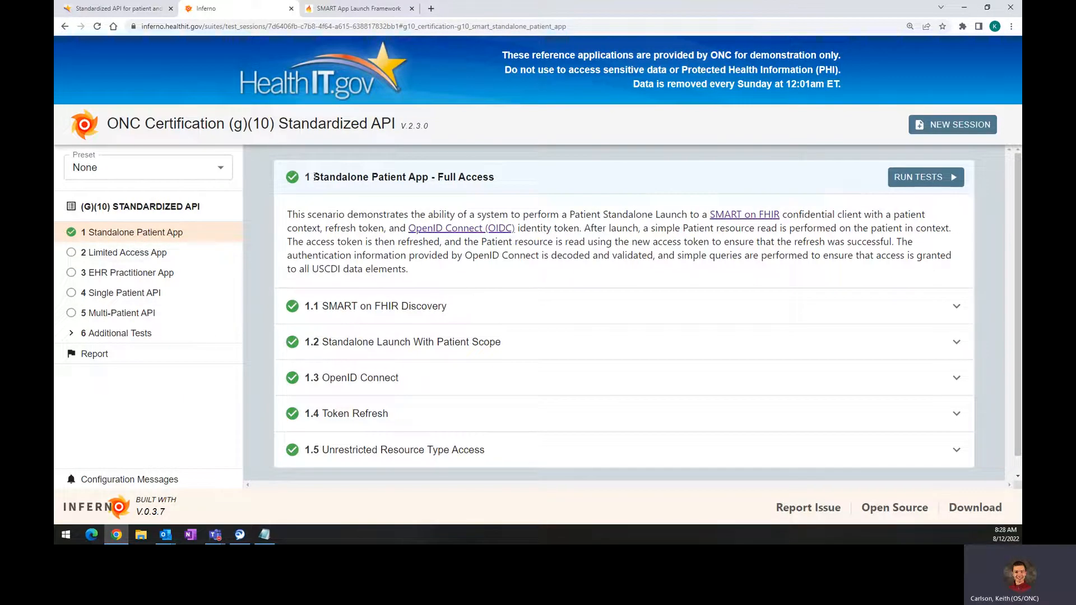
pyautogui.moveTo(315, 177); pyautogui.dragTo(318, 177)
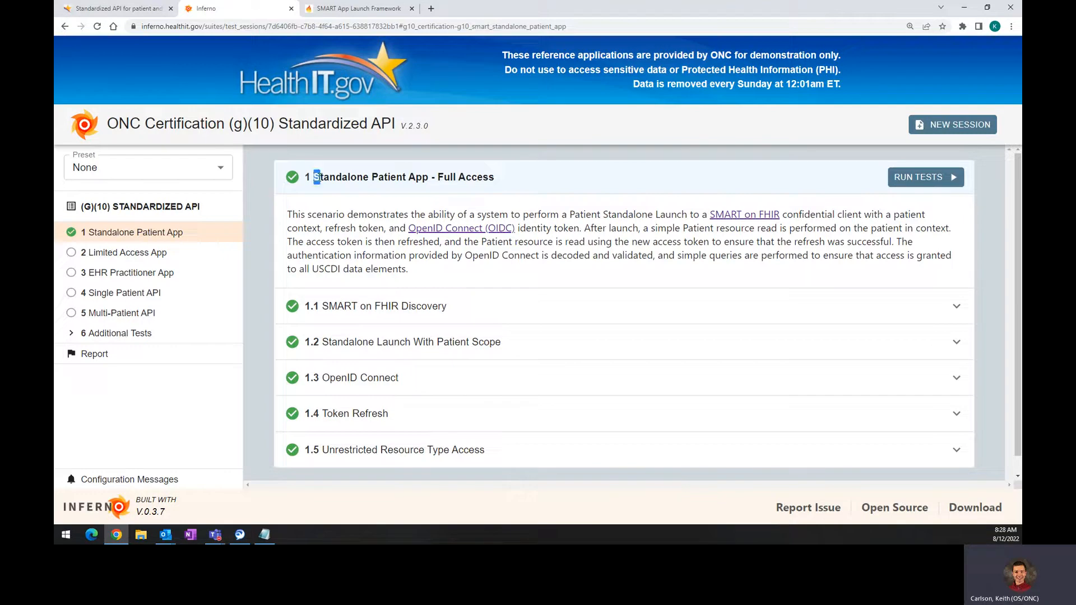
pyautogui.click(112, 252)
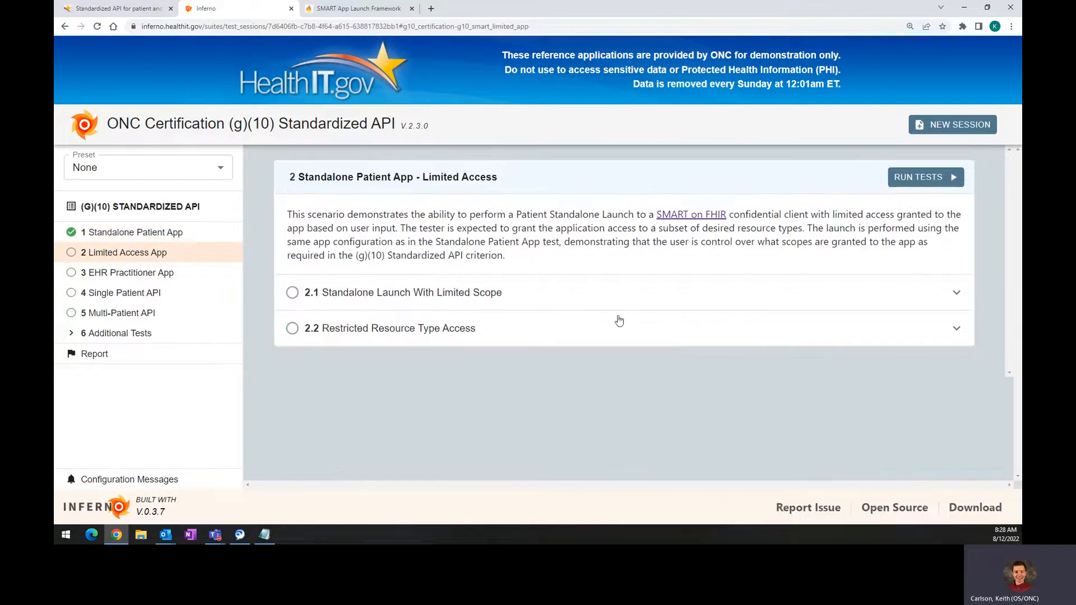
# Step: Reopen the Limited Access run inputs and review the locked FHIR endpoint, client ID, client secret, authorization URL, token URL and scope fields
pyautogui.click(925, 177)
pyautogui.scroll(-5, 582, 322)
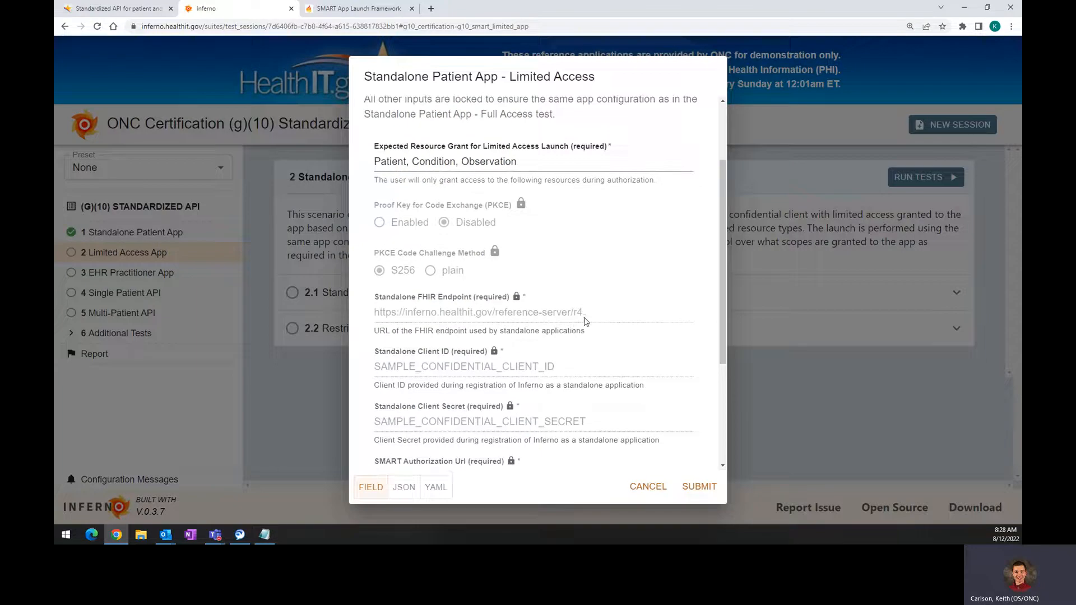
pyautogui.moveTo(378, 312); pyautogui.dragTo(590, 312)
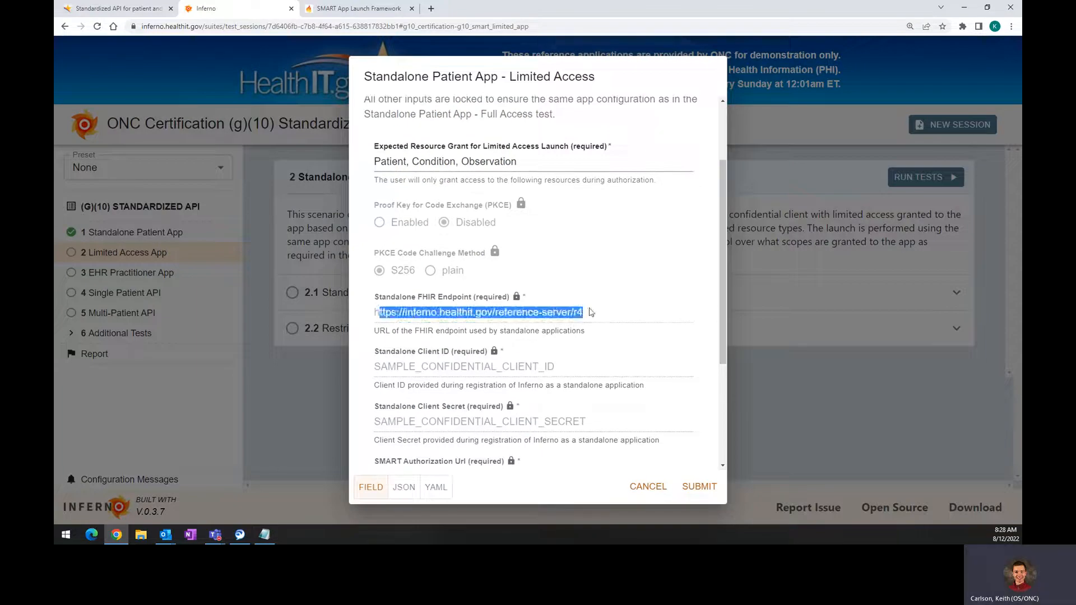
pyautogui.click(590, 312)
pyautogui.scroll(-1, 590, 312)
pyautogui.moveTo(367, 315); pyautogui.dragTo(577, 322)
pyautogui.moveTo(381, 370); pyautogui.dragTo(601, 365)
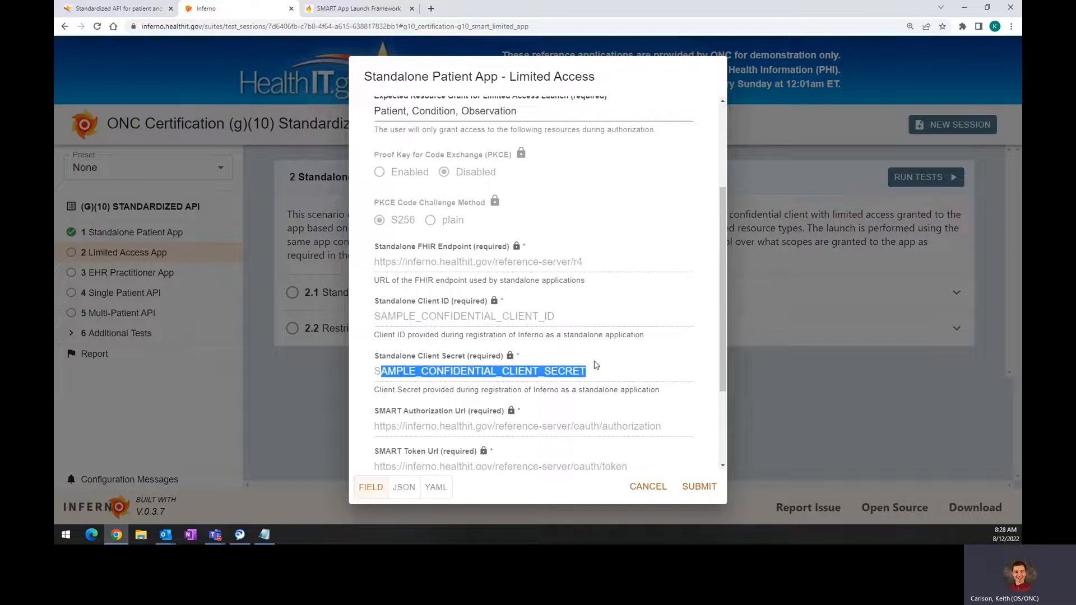
pyautogui.scroll(-1, 575, 358)
pyautogui.click(572, 334)
pyautogui.scroll(-2, 572, 335)
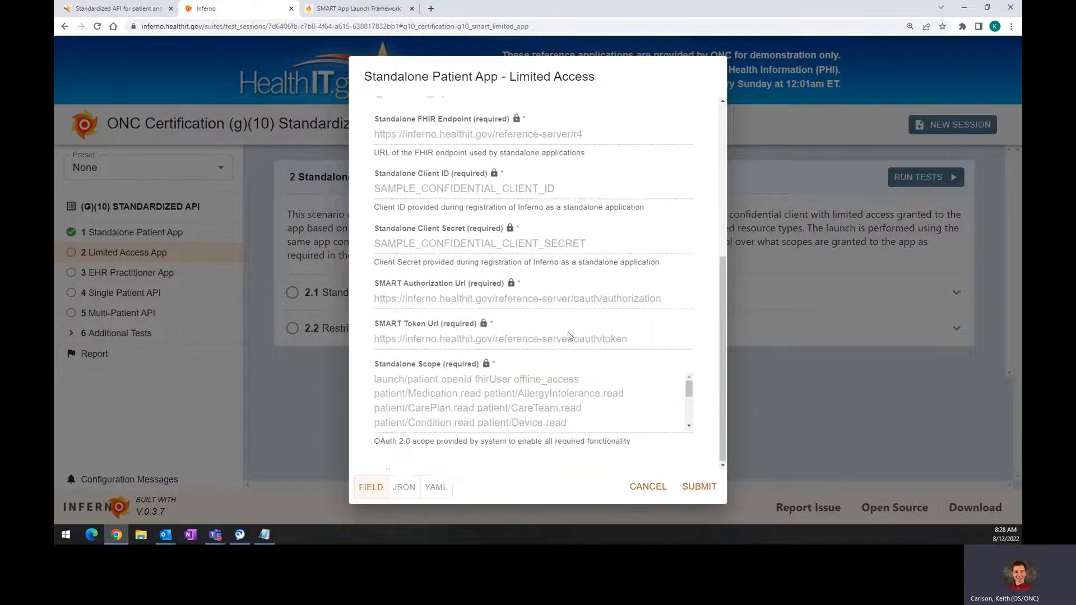
pyautogui.scroll(1, 560, 336)
pyautogui.scroll(-1, 496, 280)
# Step: Re-examine the Standalone FHIR Endpoint and Standalone Client ID fields in the Limited Access run inputs
pyautogui.scroll(4, 497, 280)
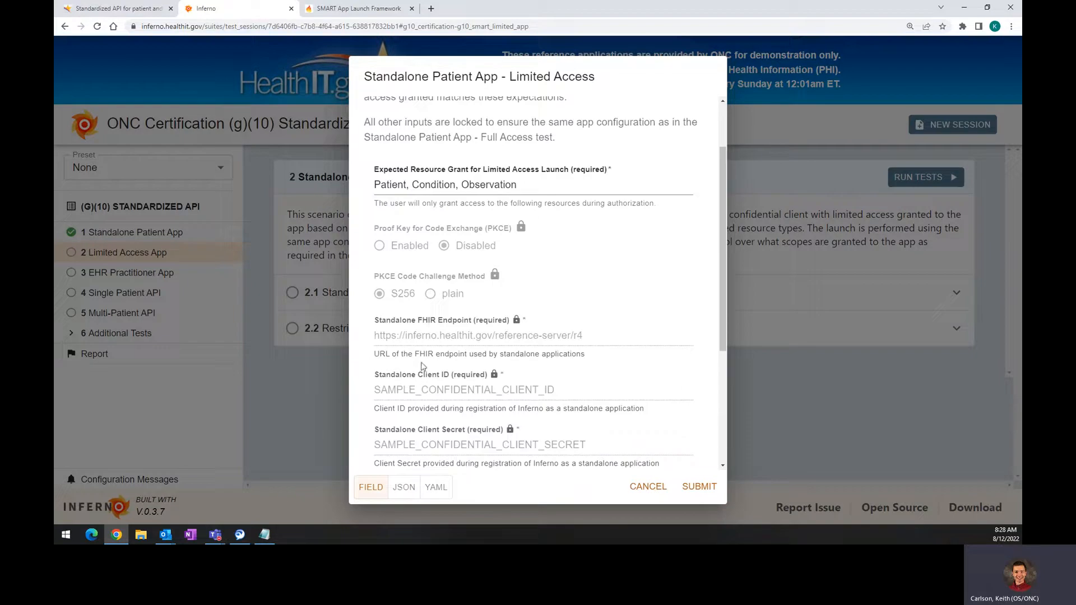
pyautogui.moveTo(373, 336); pyautogui.dragTo(554, 339)
pyautogui.click(558, 381)
pyautogui.scroll(-1, 558, 381)
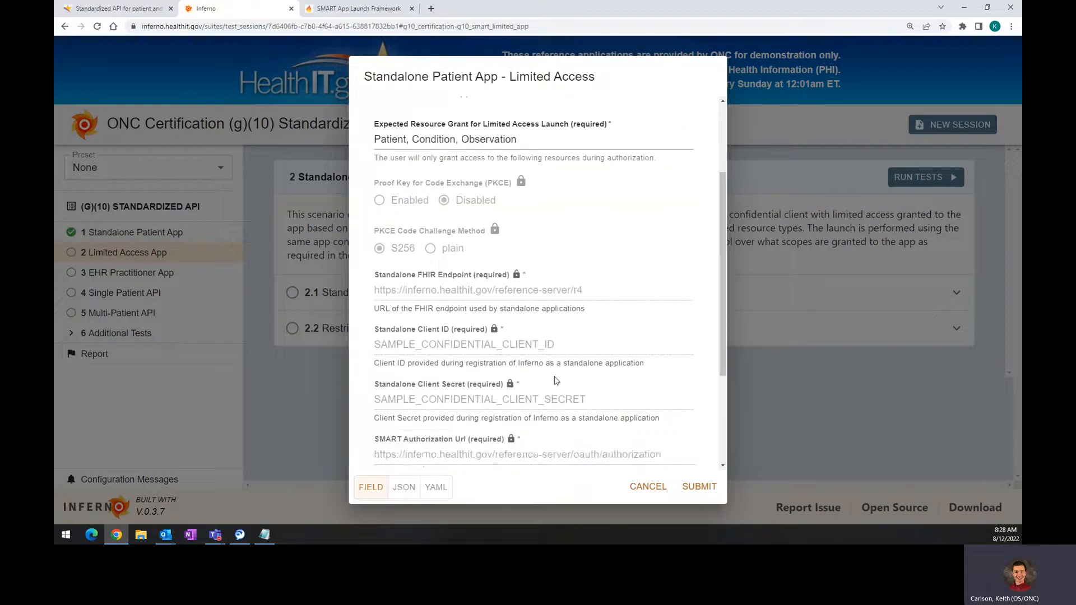
pyautogui.scroll(2, 557, 381)
pyautogui.moveTo(591, 386); pyautogui.dragTo(372, 387)
pyautogui.scroll(-1, 593, 395)
pyautogui.moveTo(592, 395); pyautogui.dragTo(371, 391)
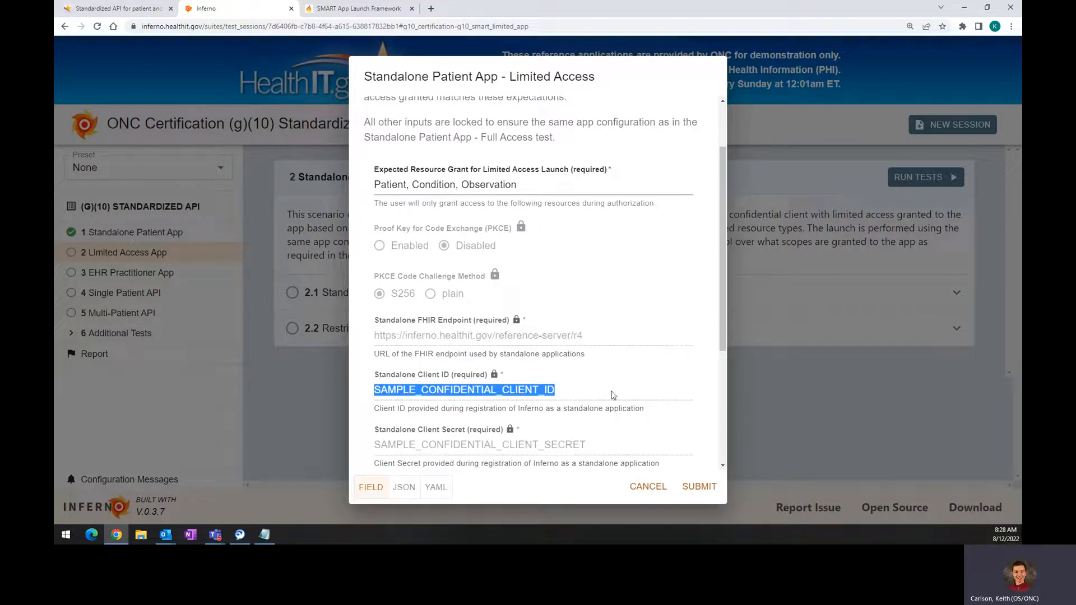
# Step: Examine the Expected Resource Grant for Limited Access Launch field and its listed resources, Patient, Condition and Observation
pyautogui.scroll(2, 602, 375)
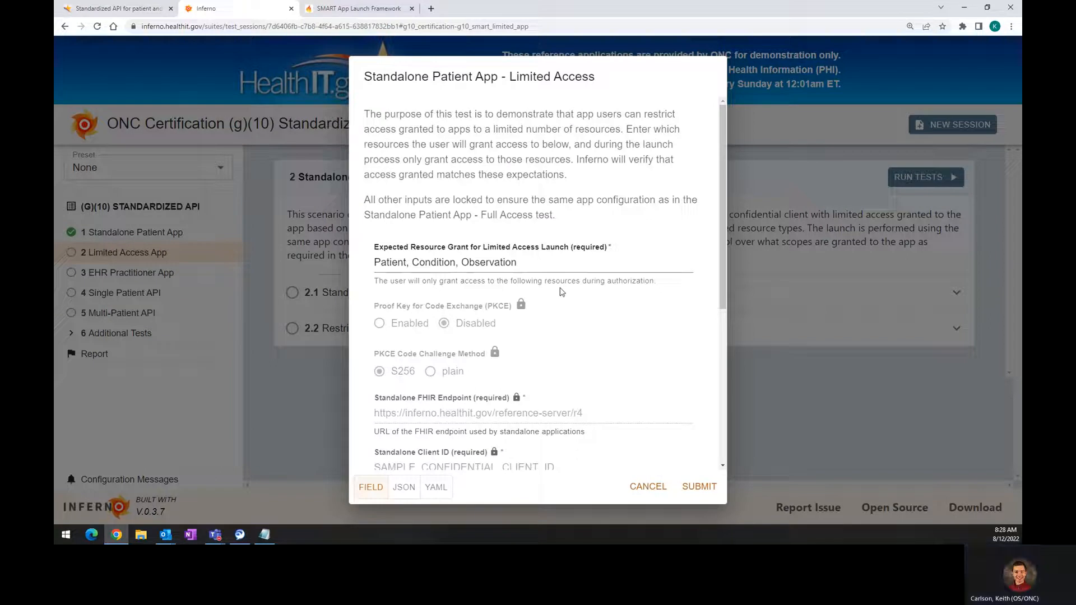
pyautogui.click(552, 268)
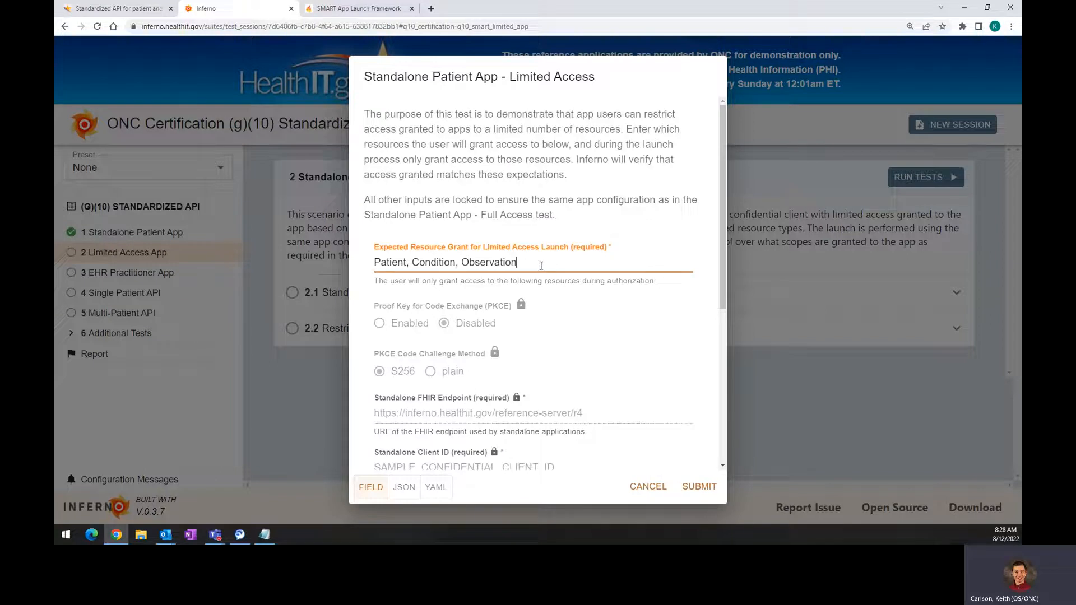
pyautogui.tripleClick(542, 265)
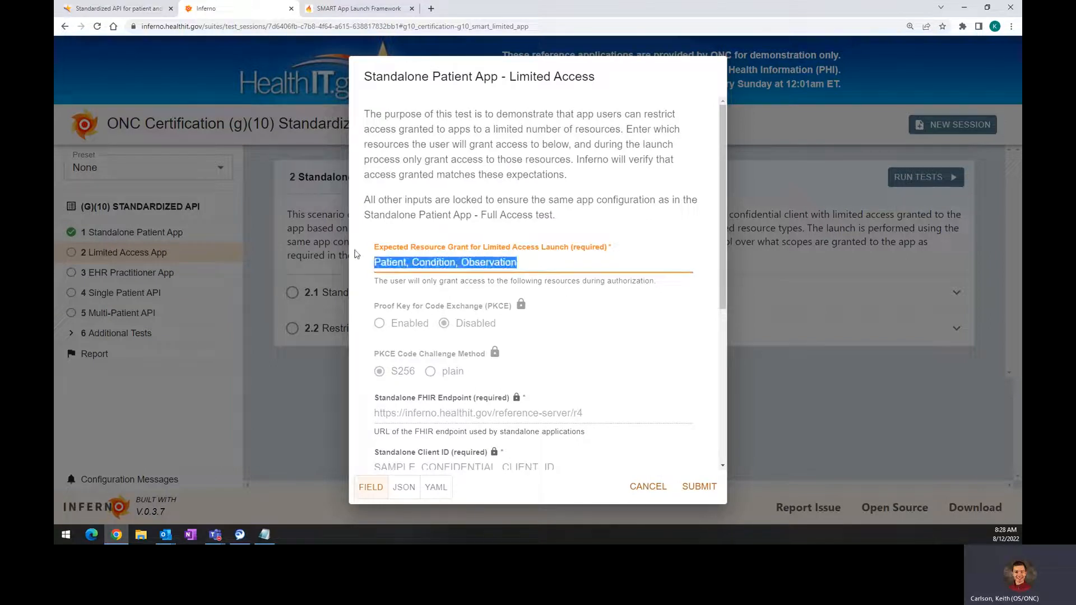
pyautogui.click(549, 266)
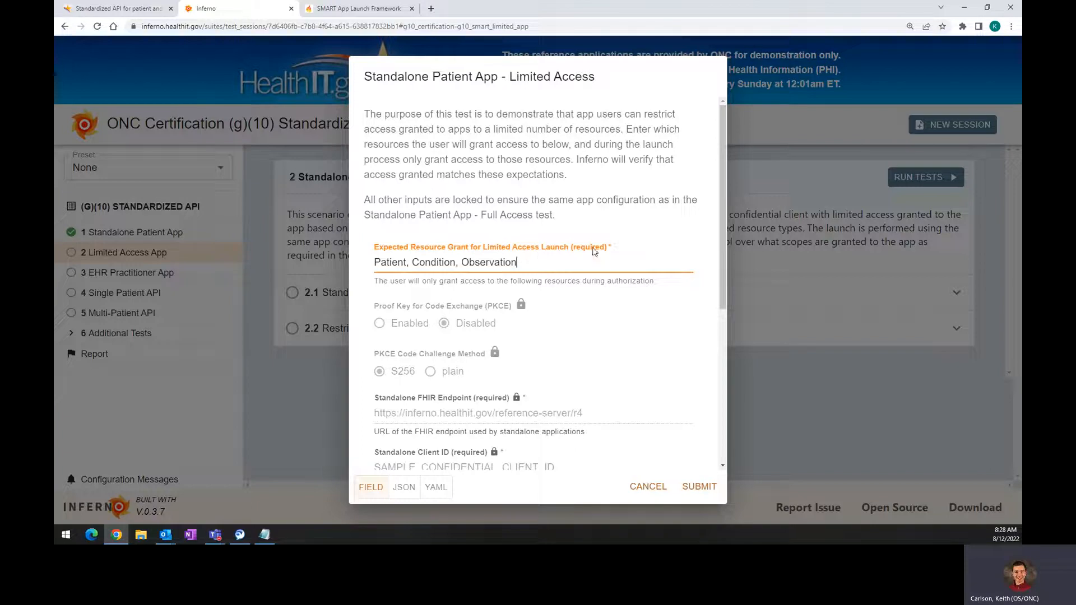
pyautogui.moveTo(533, 263); pyautogui.dragTo(367, 251)
pyautogui.click(535, 258)
pyautogui.moveTo(526, 260); pyautogui.dragTo(372, 263)
pyautogui.click(404, 262)
pyautogui.moveTo(529, 265); pyautogui.dragTo(375, 270)
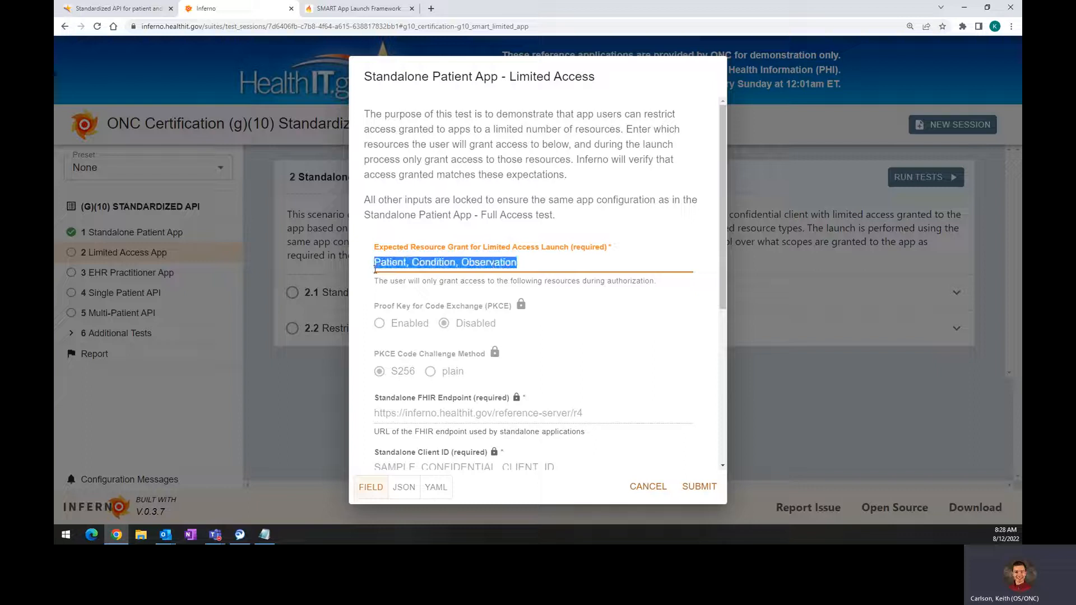
pyautogui.click(538, 271)
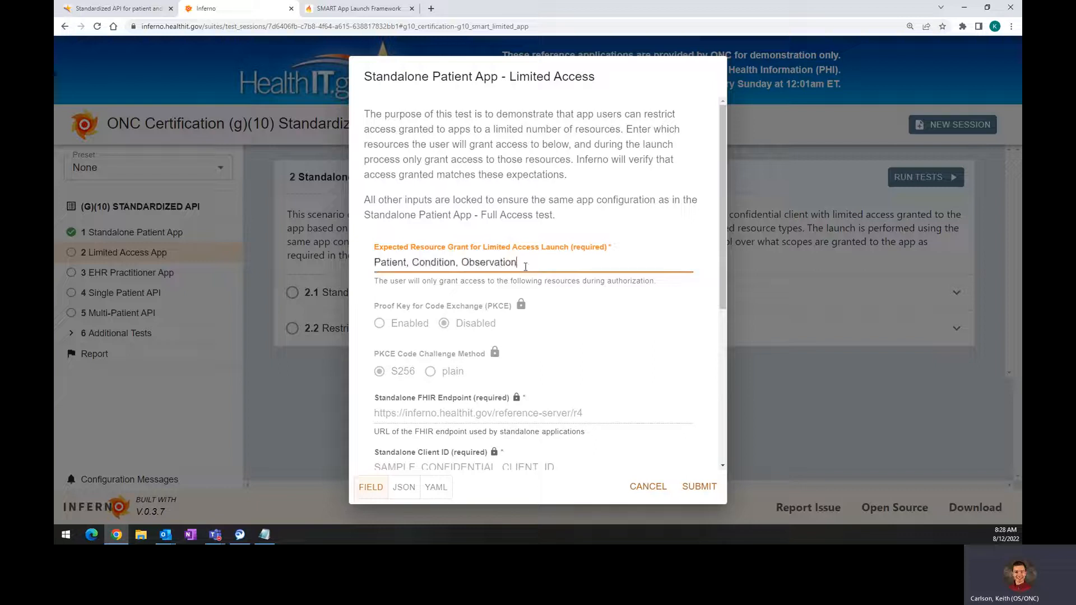
pyautogui.moveTo(514, 270); pyautogui.dragTo(377, 279)
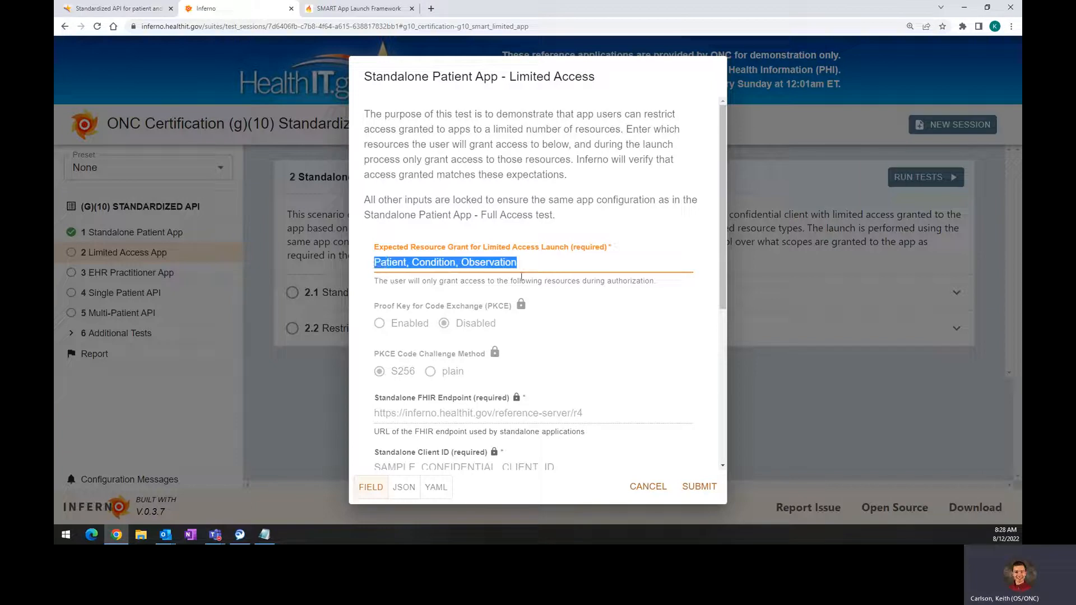
pyautogui.click(538, 264)
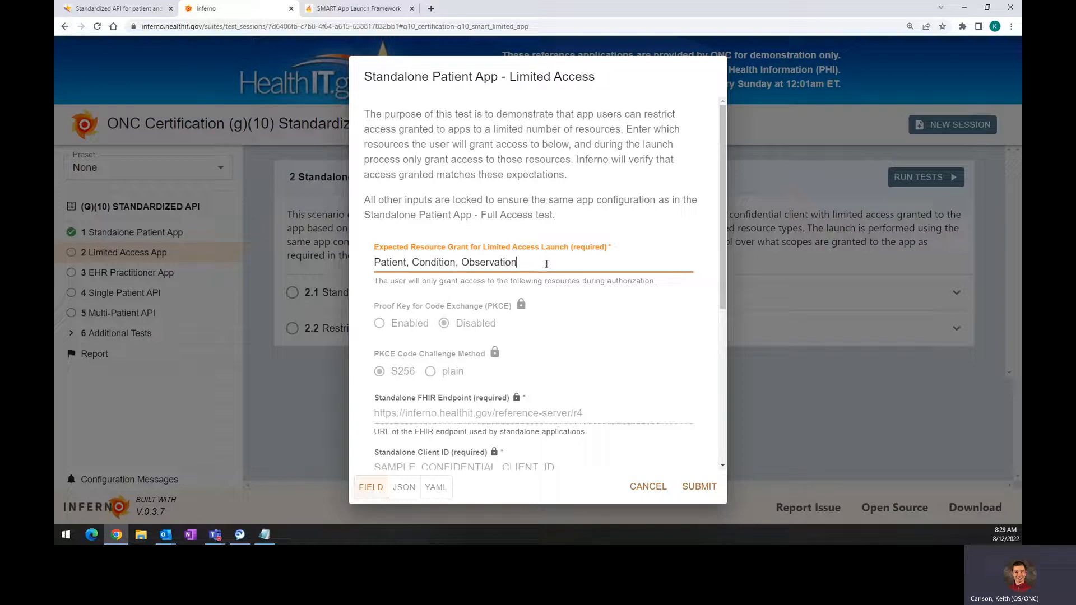
# Step: Examine the scopes in the locked Standalone Scope field of the Limited Access run inputs
pyautogui.scroll(-5, 552, 324)
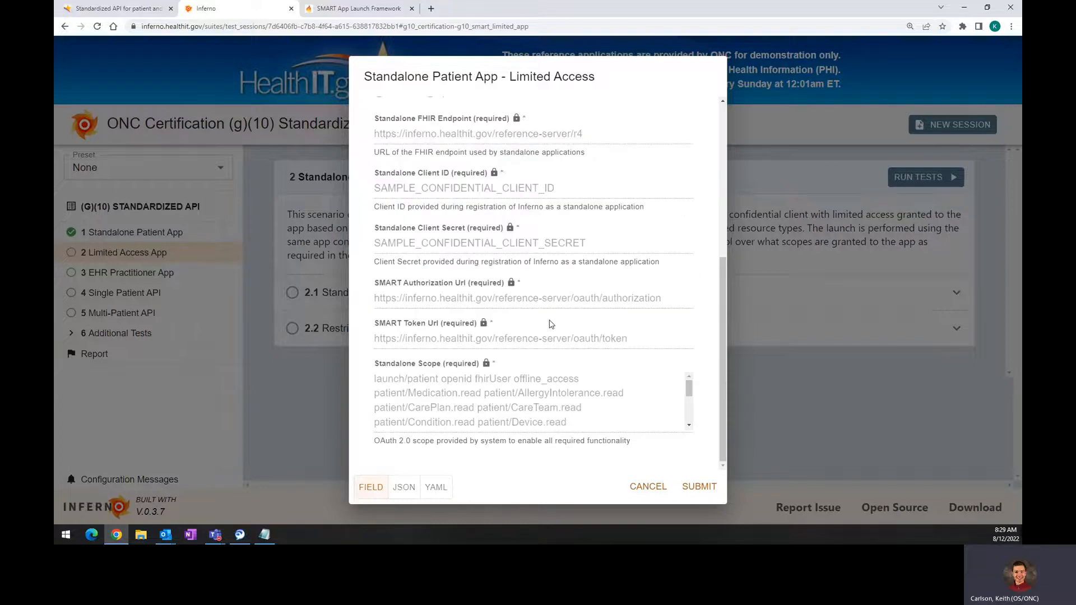
pyautogui.moveTo(684, 395)
pyautogui.mouseDown()
pyautogui.moveTo(689, 420)
pyautogui.moveTo(689, 404)
pyautogui.mouseUp()
pyautogui.moveTo(490, 385); pyautogui.dragTo(532, 392)
pyautogui.click(458, 386)
pyautogui.scroll(2, 459, 386)
pyautogui.scroll(5, 458, 386)
pyautogui.scroll(-5, 458, 387)
pyautogui.moveTo(431, 392); pyautogui.dragTo(500, 407)
pyautogui.click(466, 398)
pyautogui.moveTo(430, 392); pyautogui.dragTo(468, 408)
pyautogui.scroll(1, 466, 412)
pyautogui.scroll(3, 466, 412)
pyautogui.scroll(-3, 466, 413)
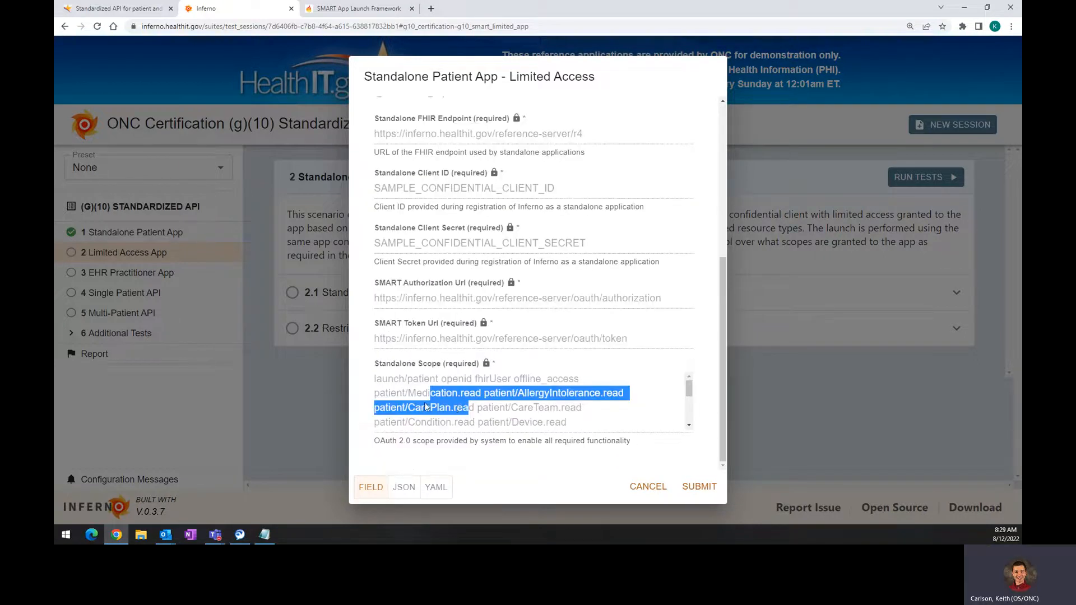
# Step: Compare the editable Expected Resource Grant field with the locked Standalone Scope and PKCE inputs
pyautogui.scroll(5, 471, 392)
pyautogui.click(528, 259)
pyautogui.scroll(-5, 529, 259)
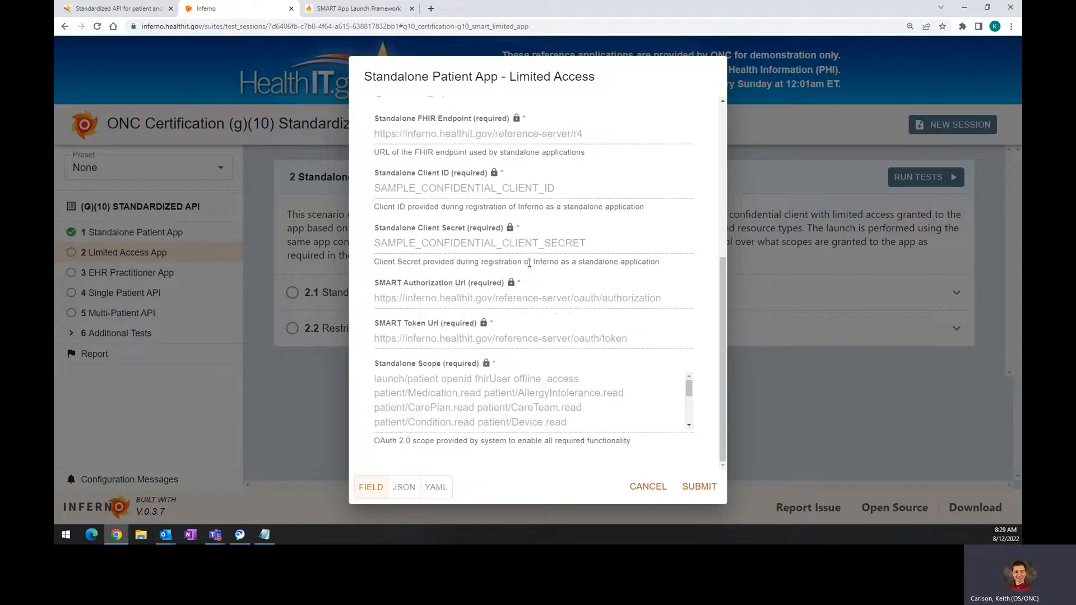
pyautogui.scroll(3, 528, 265)
pyautogui.scroll(-3, 529, 265)
pyautogui.scroll(5, 529, 265)
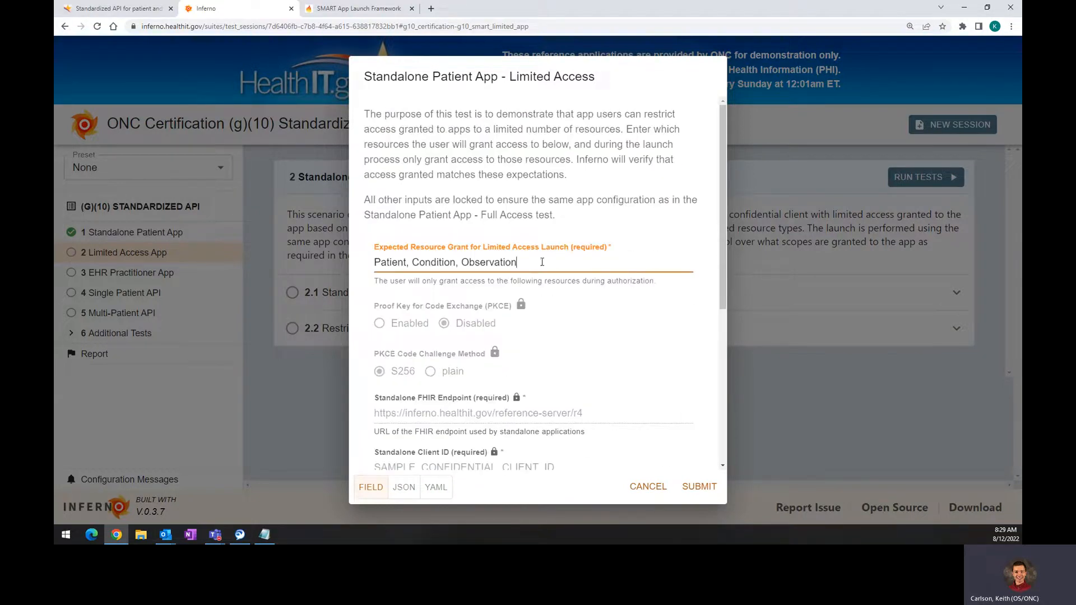
pyautogui.scroll(-5, 516, 421)
pyautogui.moveTo(513, 423); pyautogui.dragTo(510, 418)
pyautogui.scroll(4, 515, 421)
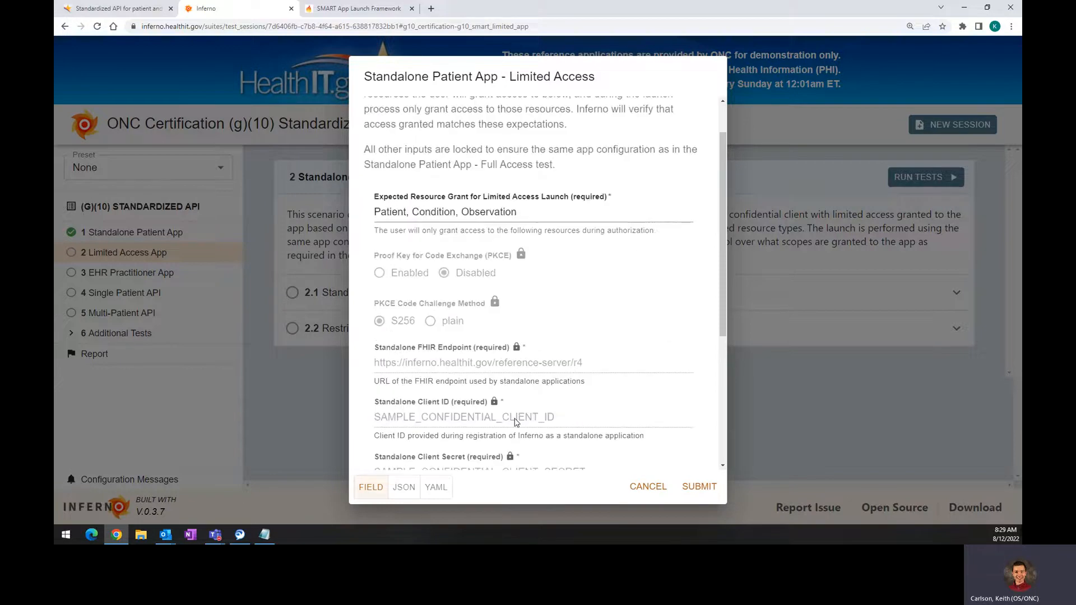
pyautogui.scroll(1, 516, 421)
pyautogui.click(570, 246)
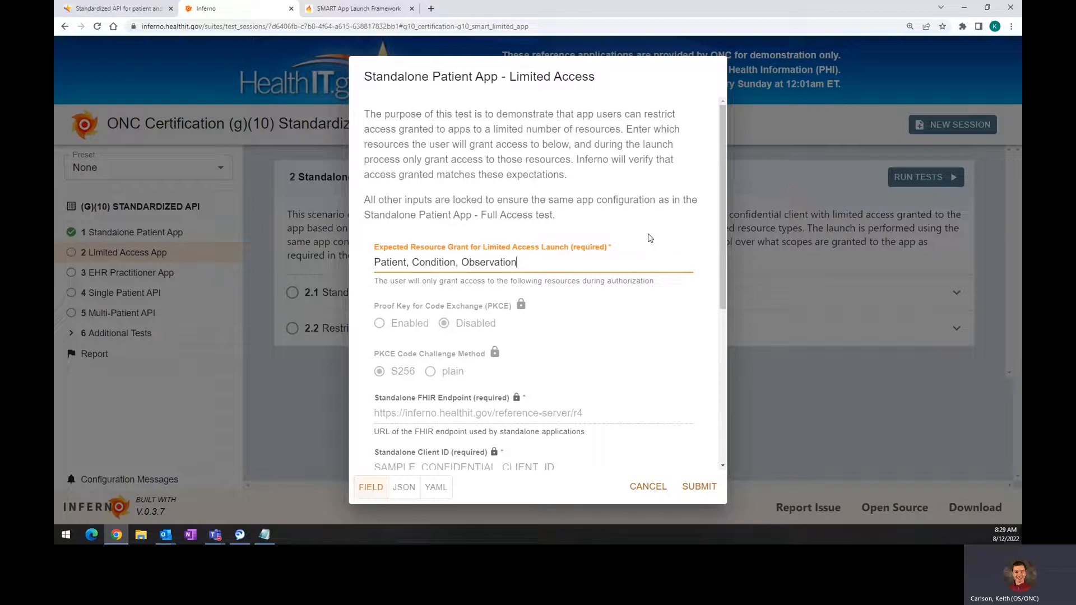
pyautogui.scroll(-1, 626, 301)
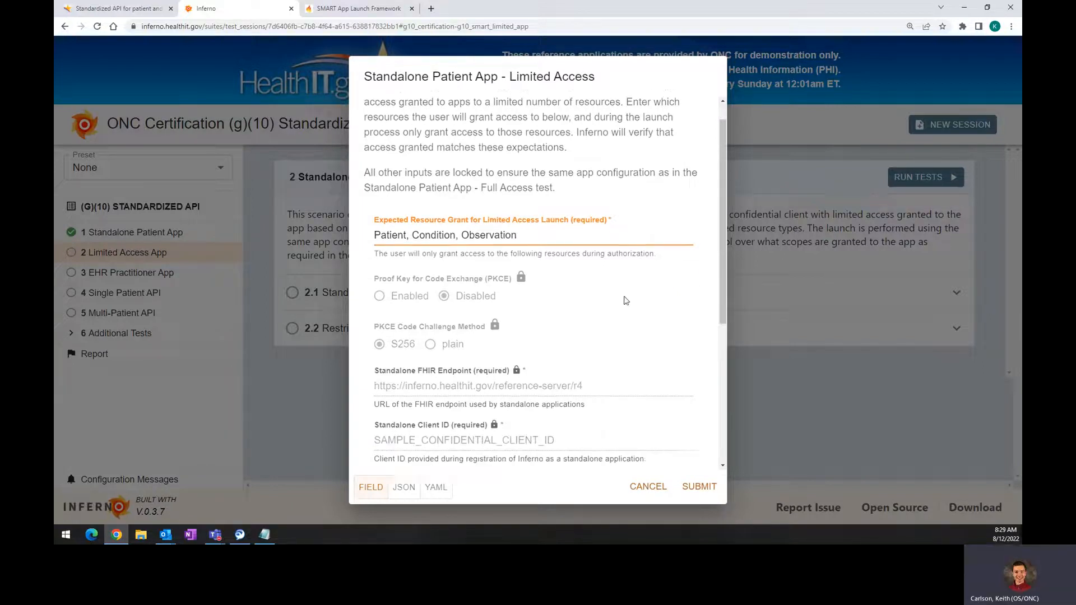
pyautogui.scroll(1, 625, 300)
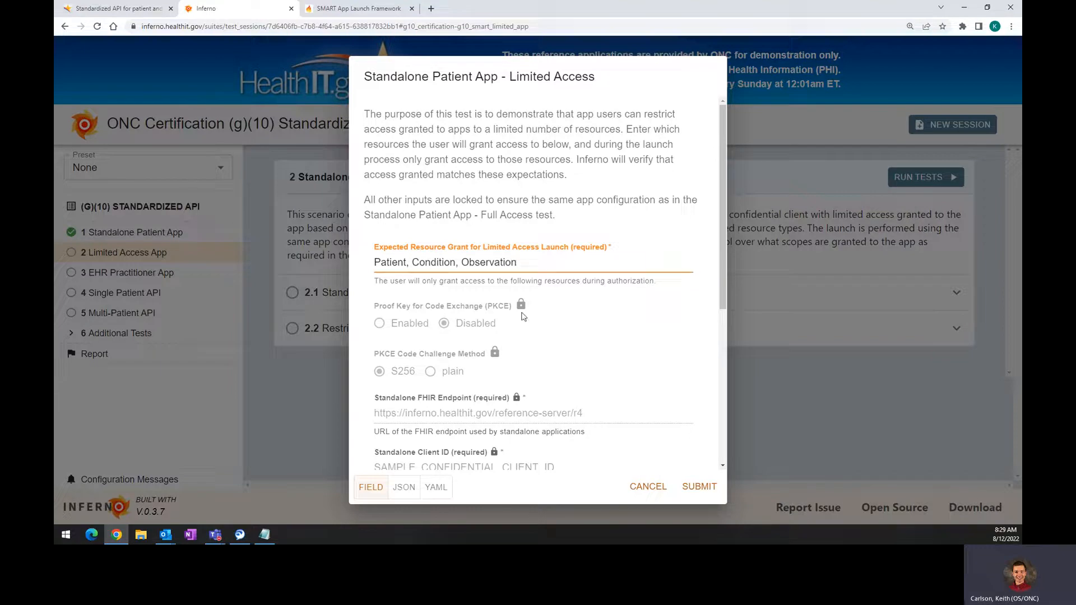
# Step: Copy the expected resource list "Patient, Condition, Observation" and paste it into a new browser tab's address field for reference
pyautogui.tripleClick(543, 263)
pyautogui.click(547, 263)
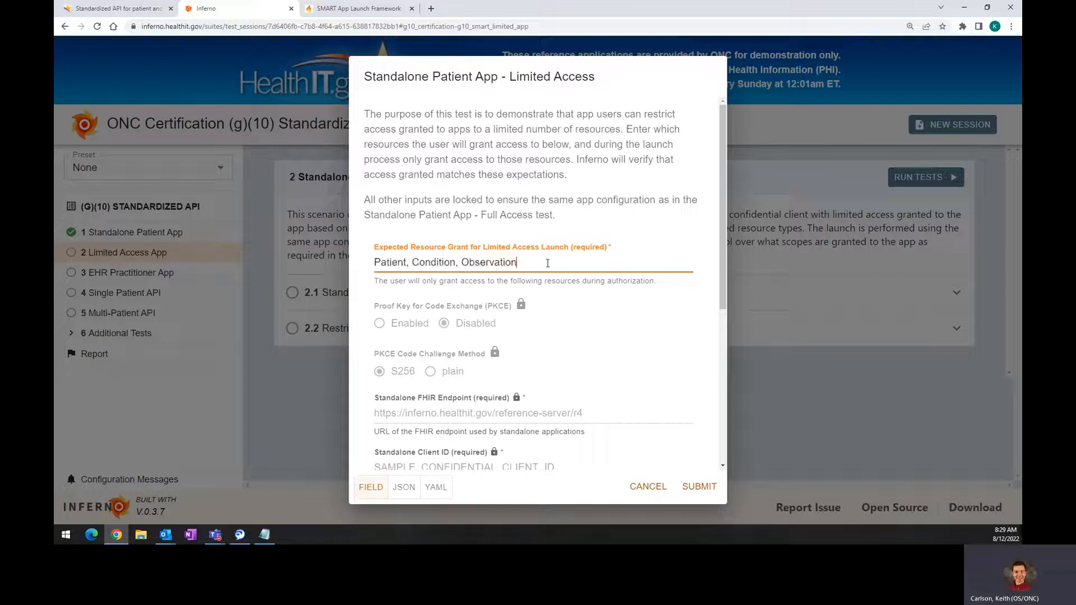
pyautogui.tripleClick(536, 263)
pyautogui.hotkey('ctrl', 'c')
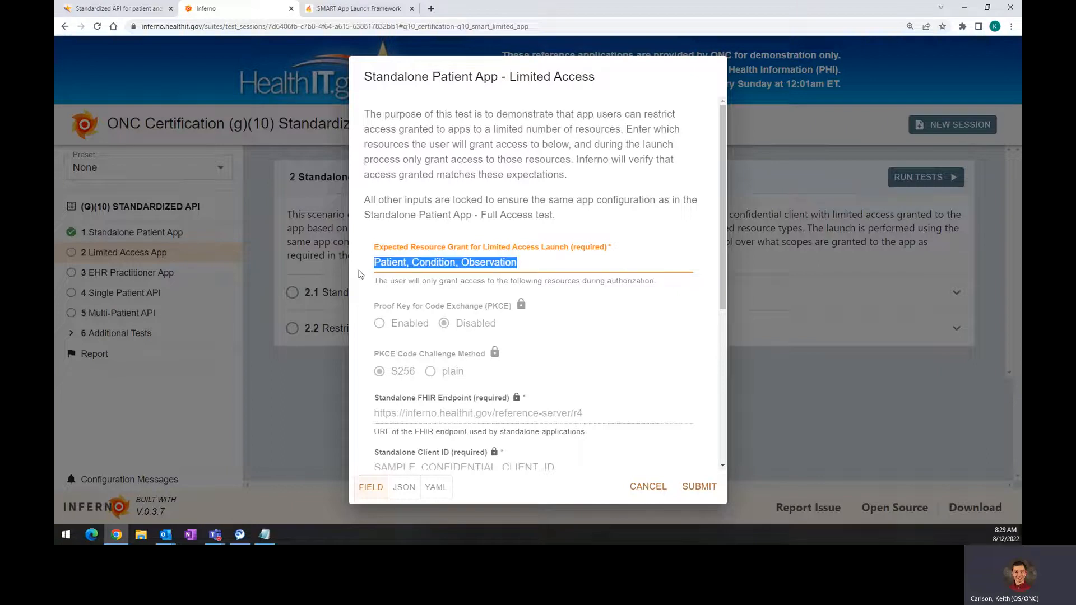
pyautogui.click(431, 8)
pyautogui.hotkey('ctrl', 'v')
pyautogui.moveTo(253, 28); pyautogui.dragTo(127, 29)
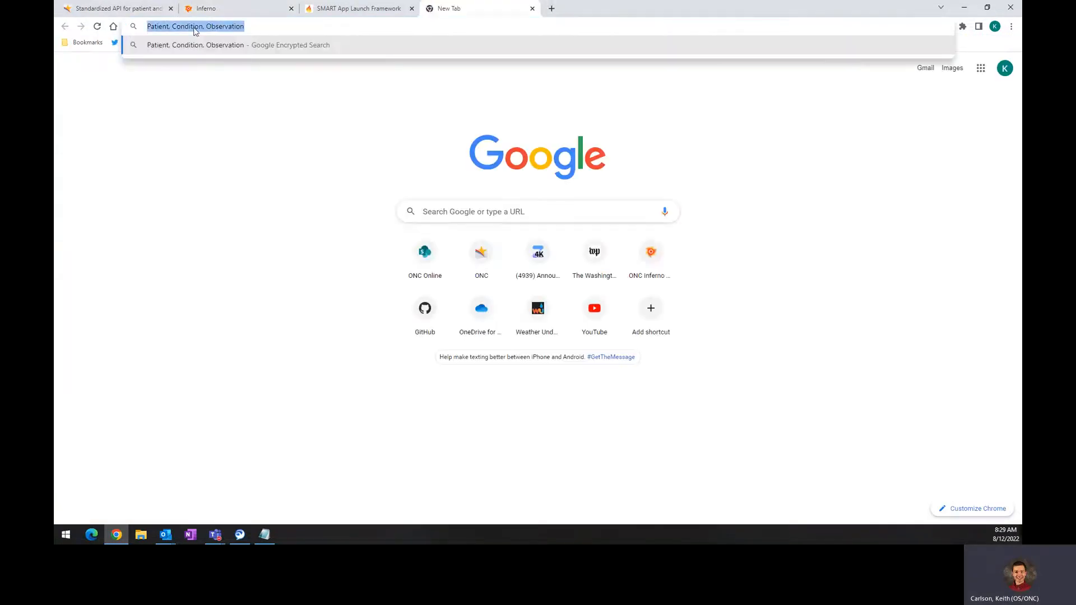
# Step: Return to the Inferno session, submit the Limited Access run inputs, and follow the link to authorize with the SMART server
pyautogui.click(252, 8)
pyautogui.scroll(-4, 560, 317)
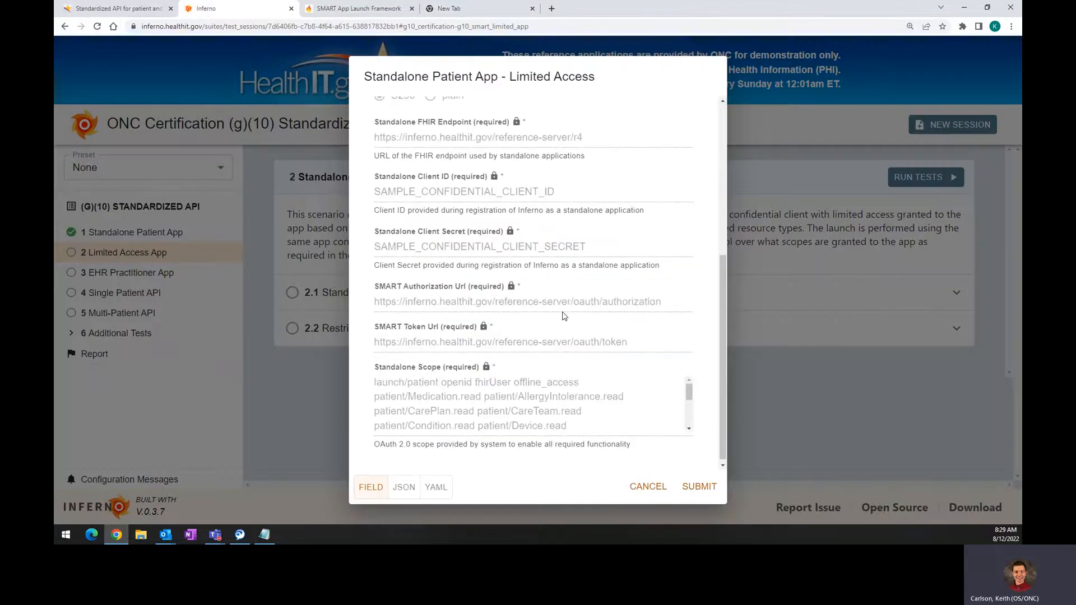
pyautogui.scroll(4, 593, 318)
pyautogui.click(594, 318)
pyautogui.click(690, 490)
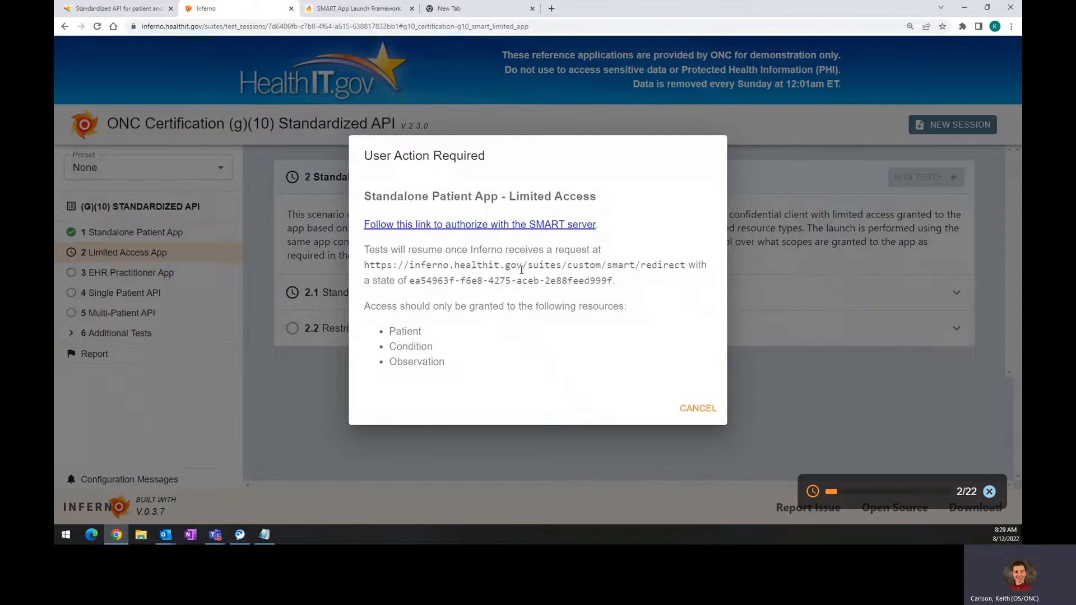
pyautogui.click(495, 224)
# Step: Review the SMART authorization sequence diagram in section 7.1 of the SMART App Launch Framework page
pyautogui.hotkey('ctrl', 'Tab')
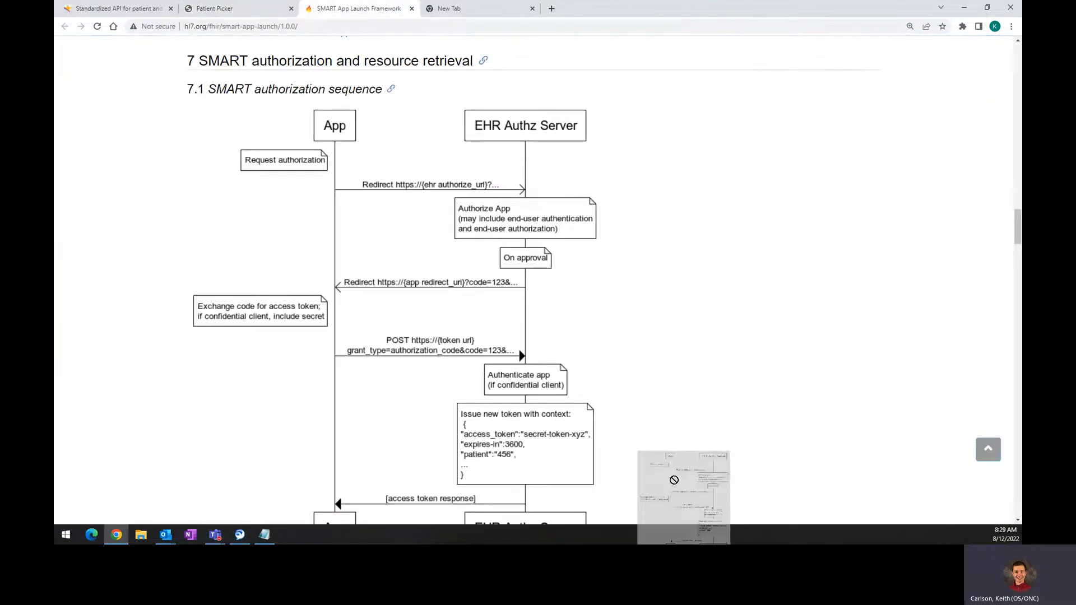
pyautogui.scroll(2, 443, 223)
pyautogui.scroll(-2, 459, 294)
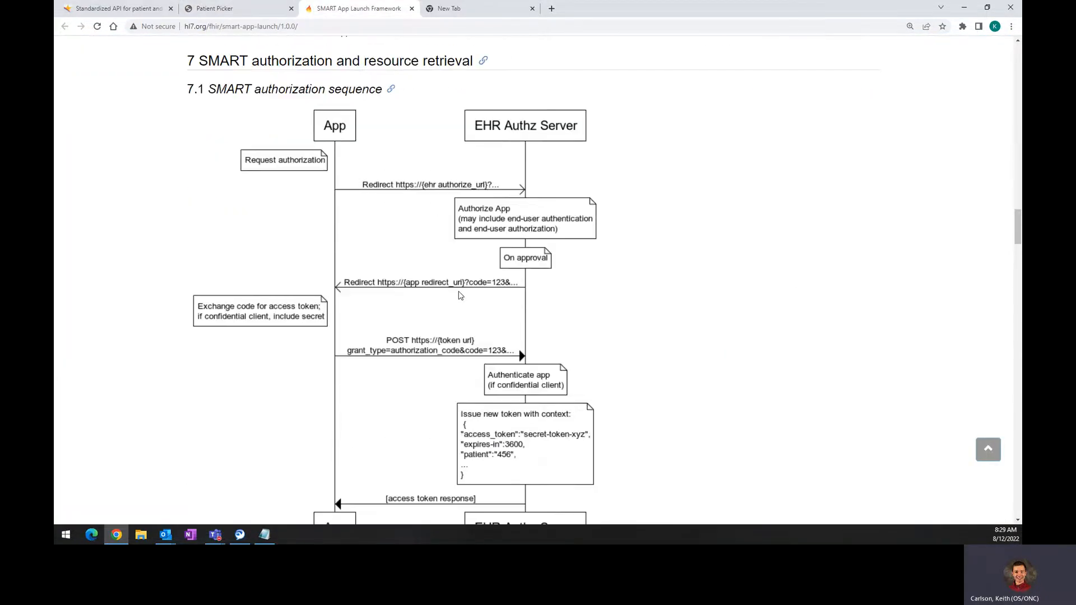
pyautogui.scroll(2, 448, 282)
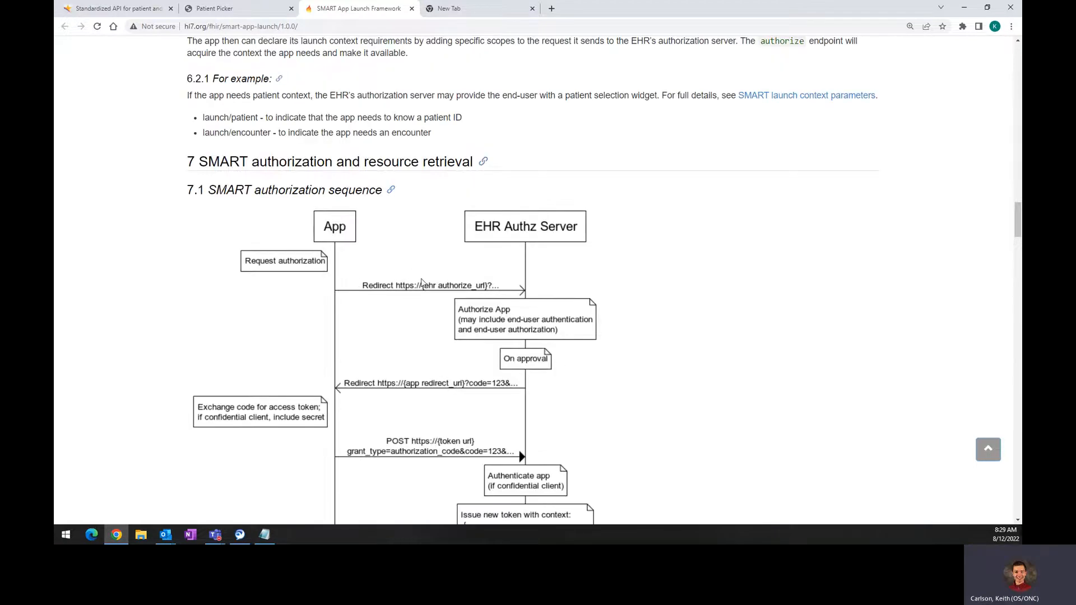
# Step: Return to the Inferno Demo FHIR Server patient picker and select the second listed patient
pyautogui.click(247, 9)
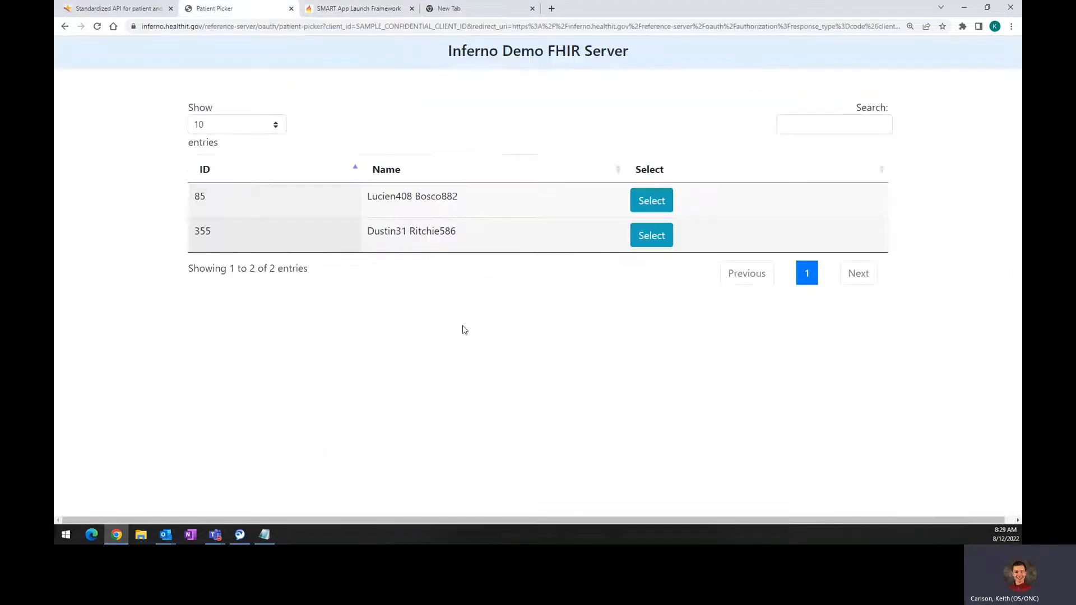
pyautogui.click(663, 234)
pyautogui.scroll(-1, 723, 408)
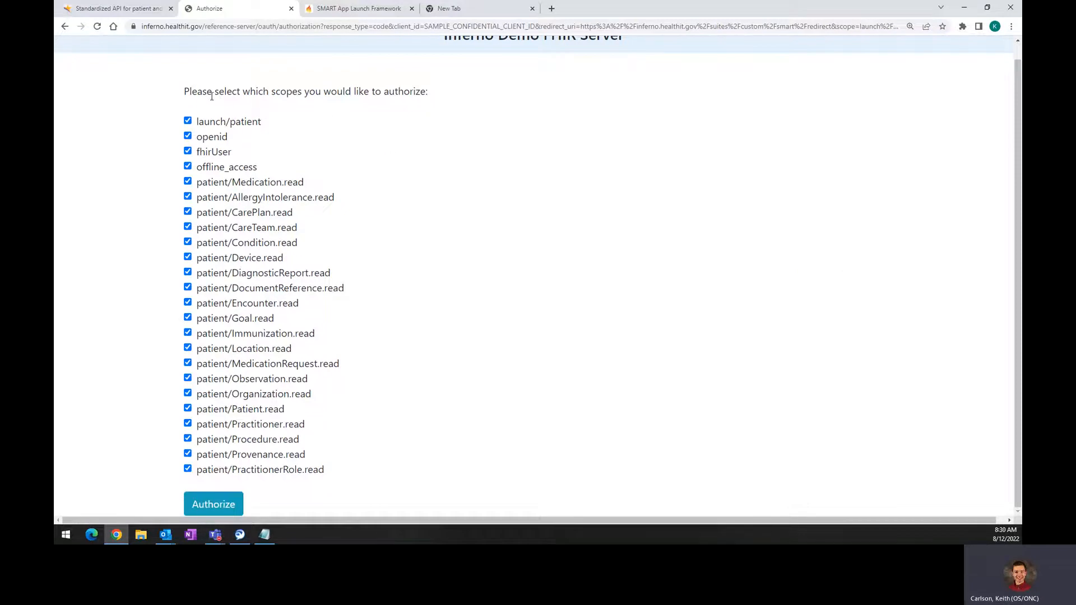
# Step: Examine the prompt for selecting scopes to authorize and check it against the resource list kept in the new tab
pyautogui.moveTo(347, 93); pyautogui.dragTo(394, 92)
pyautogui.click(368, 114)
pyautogui.doubleClick(329, 92)
pyautogui.click(369, 133)
pyautogui.click(473, 9)
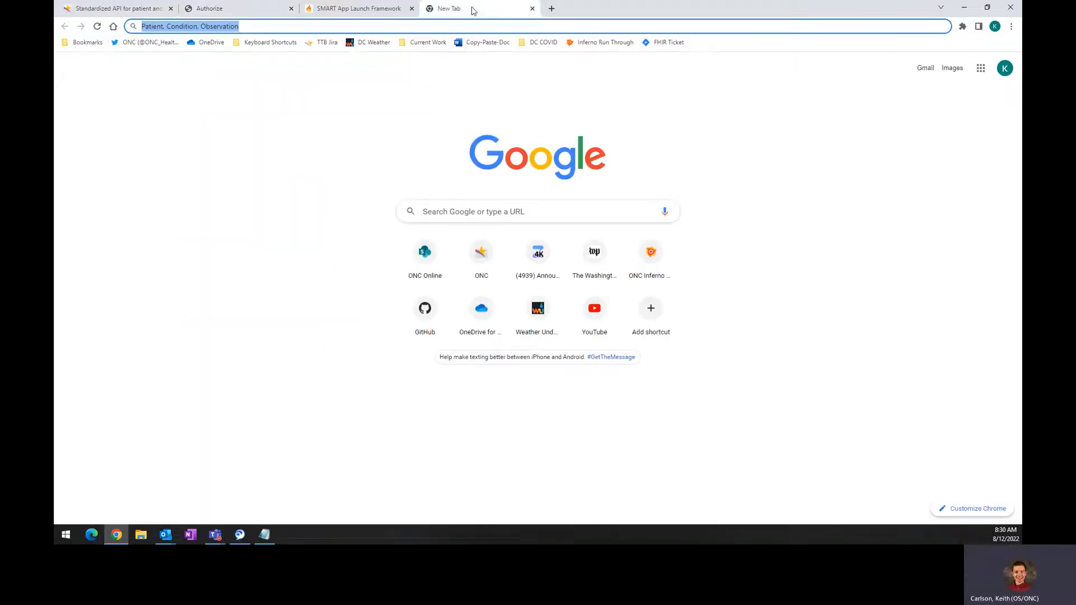
pyautogui.click(260, 28)
pyautogui.moveTo(255, 26); pyautogui.dragTo(183, 26)
pyautogui.click(218, 10)
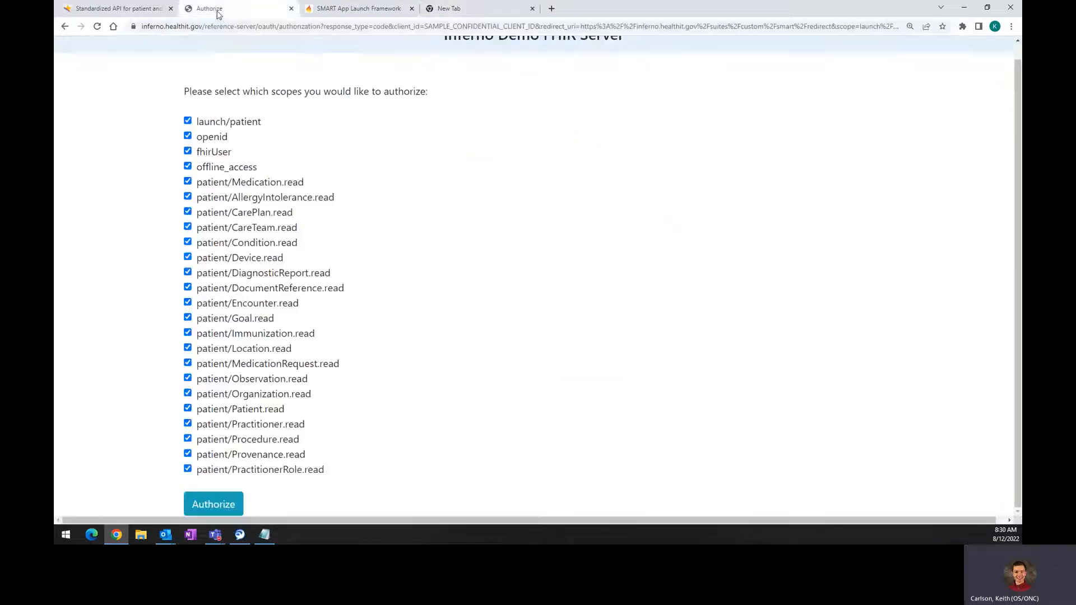
# Step: Clear every patient read scope from patient/Medication.read through patient/Provenance.read on the authorization page
pyautogui.click(187, 182)
pyautogui.click(187, 197)
pyautogui.click(187, 212)
pyautogui.click(187, 227)
pyautogui.click(188, 241)
pyautogui.click(188, 257)
pyautogui.click(188, 271)
pyautogui.click(188, 287)
pyautogui.click(188, 302)
pyautogui.click(188, 317)
pyautogui.click(187, 333)
pyautogui.click(188, 348)
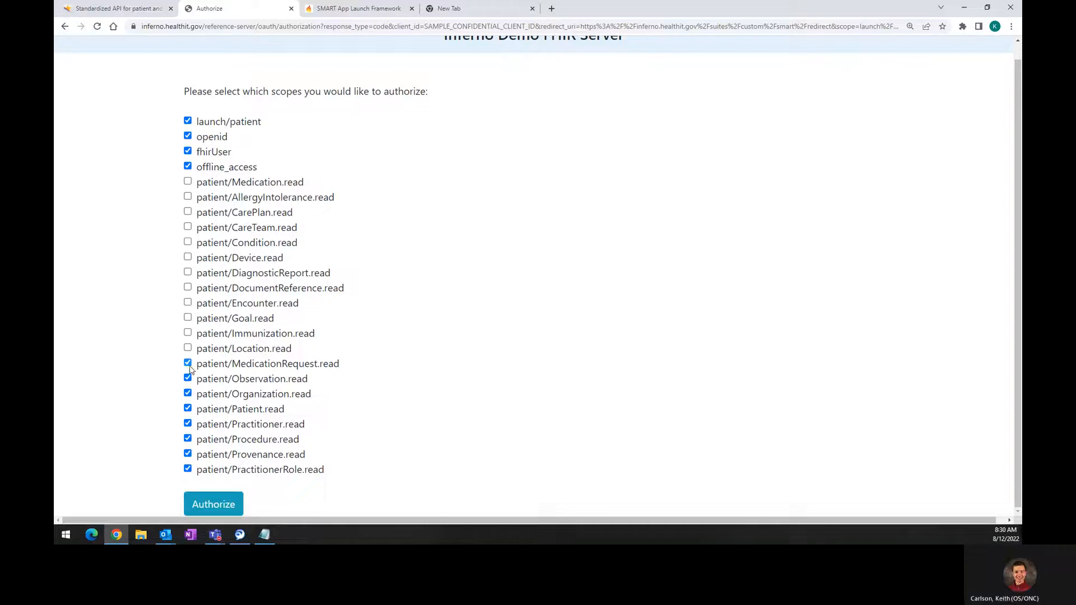
pyautogui.click(188, 363)
pyautogui.click(188, 378)
pyautogui.click(187, 394)
pyautogui.click(187, 408)
pyautogui.click(188, 423)
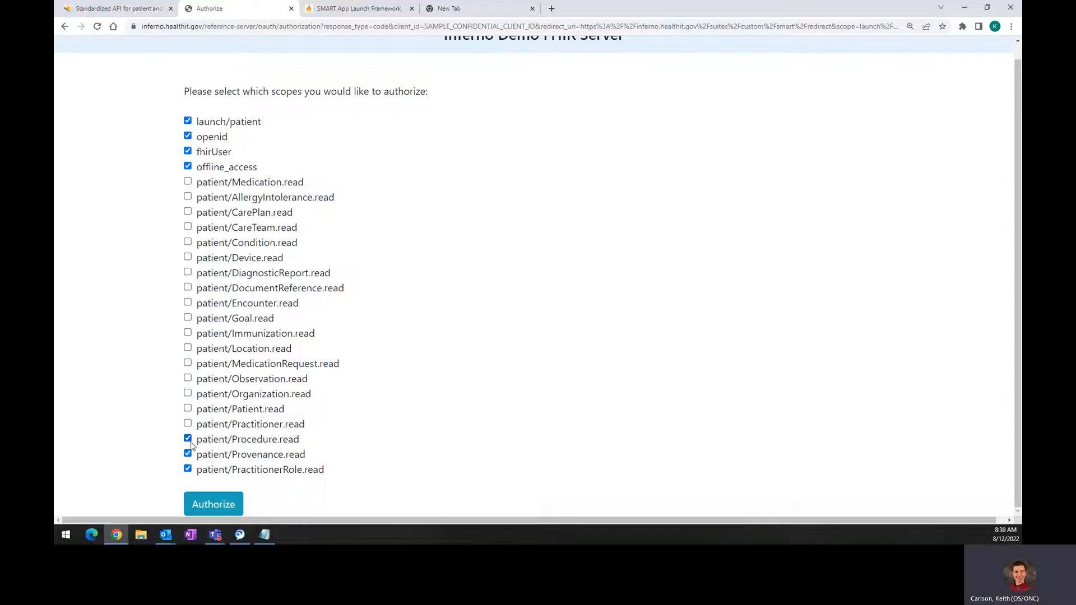
pyautogui.click(187, 438)
pyautogui.click(188, 454)
# Step: Examine the launch/patient, openid, fhirUser and offline_access scopes, briefly referring to the SMART App Launch Framework page
pyautogui.moveTo(271, 169); pyautogui.dragTo(200, 122)
pyautogui.click(248, 154)
pyautogui.moveTo(256, 168); pyautogui.dragTo(213, 124)
pyautogui.click(233, 136)
pyautogui.moveTo(196, 122); pyautogui.dragTo(264, 123)
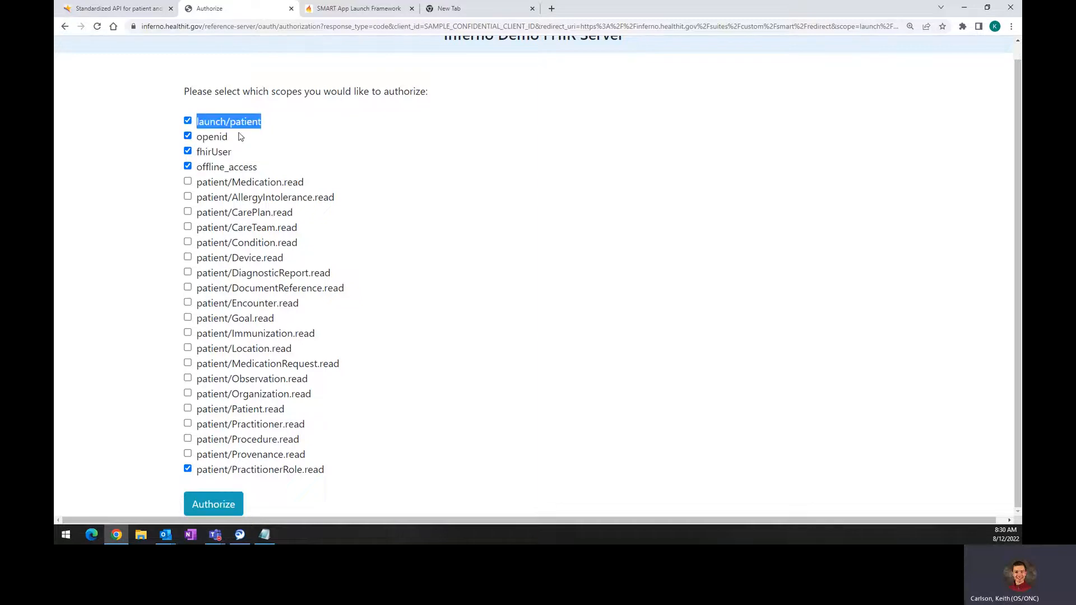
pyautogui.click(238, 137)
pyautogui.click(347, 7)
pyautogui.click(264, 9)
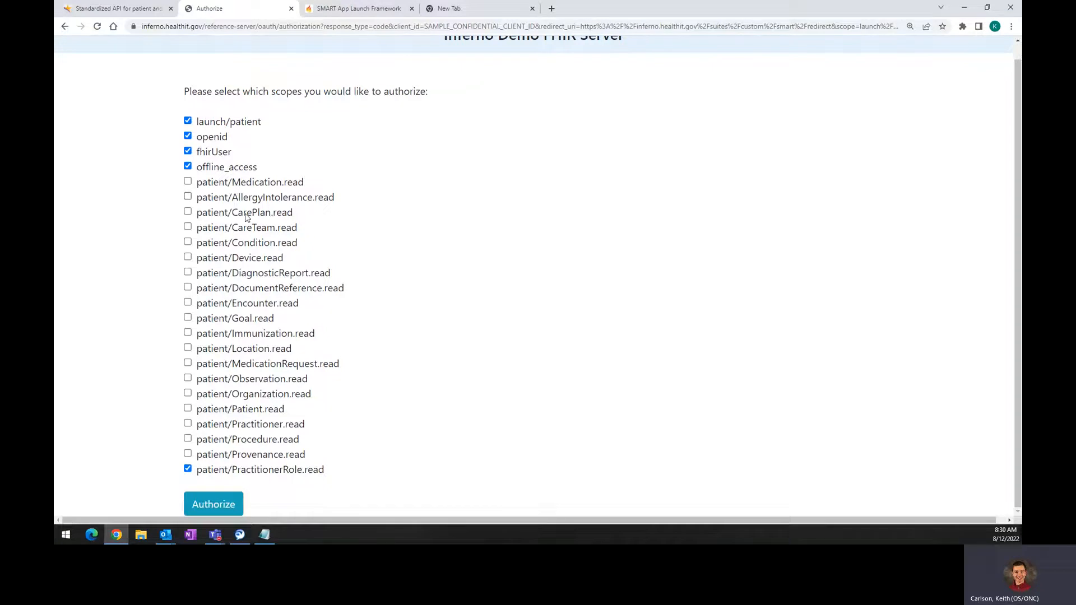
# Step: Clear patient/PractitionerRole.read, check the copied resource list, and enable only the Patient, Condition and Observation read scopes
pyautogui.click(187, 469)
pyautogui.click(443, 10)
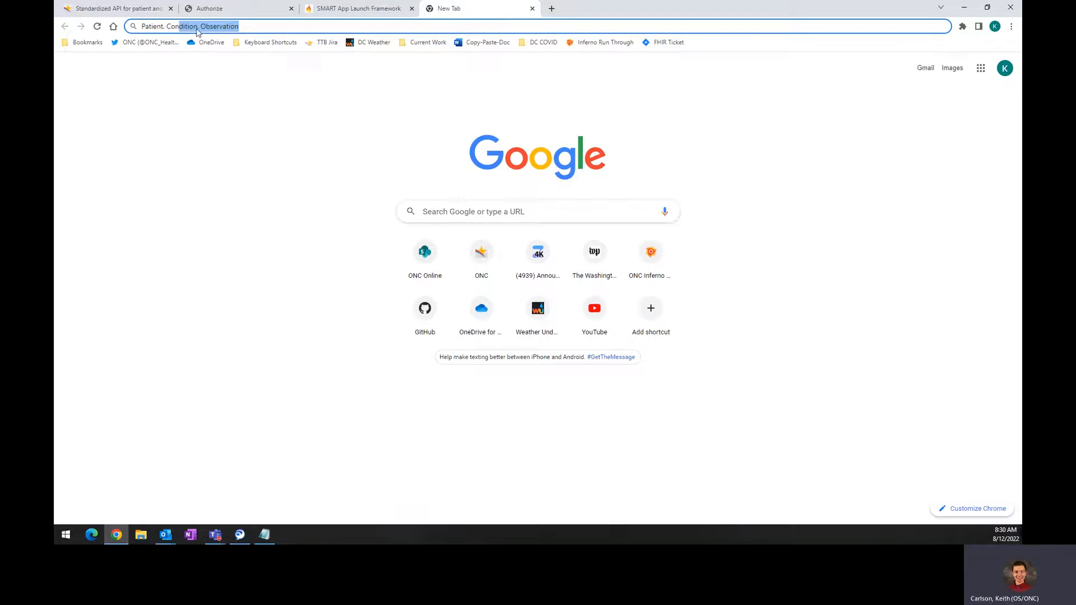
pyautogui.click(236, 10)
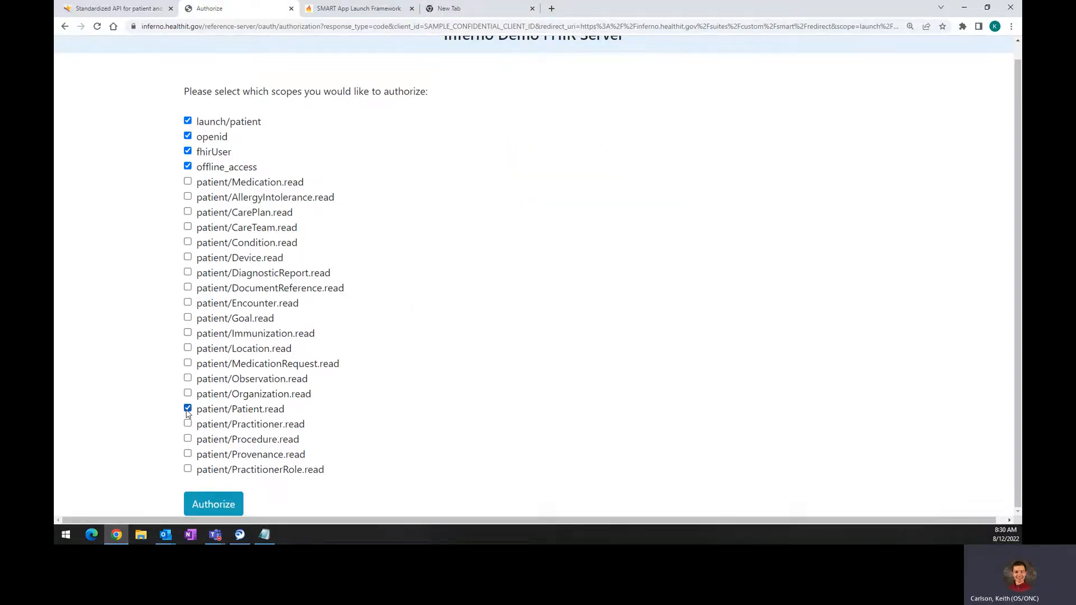
pyautogui.click(188, 242)
pyautogui.click(188, 377)
# Step: Toggle the patient/AllergyIntolerance.read scope on and back off, and highlight its resource name as an example
pyautogui.click(241, 198)
pyautogui.click(188, 196)
pyautogui.moveTo(233, 200); pyautogui.dragTo(314, 206)
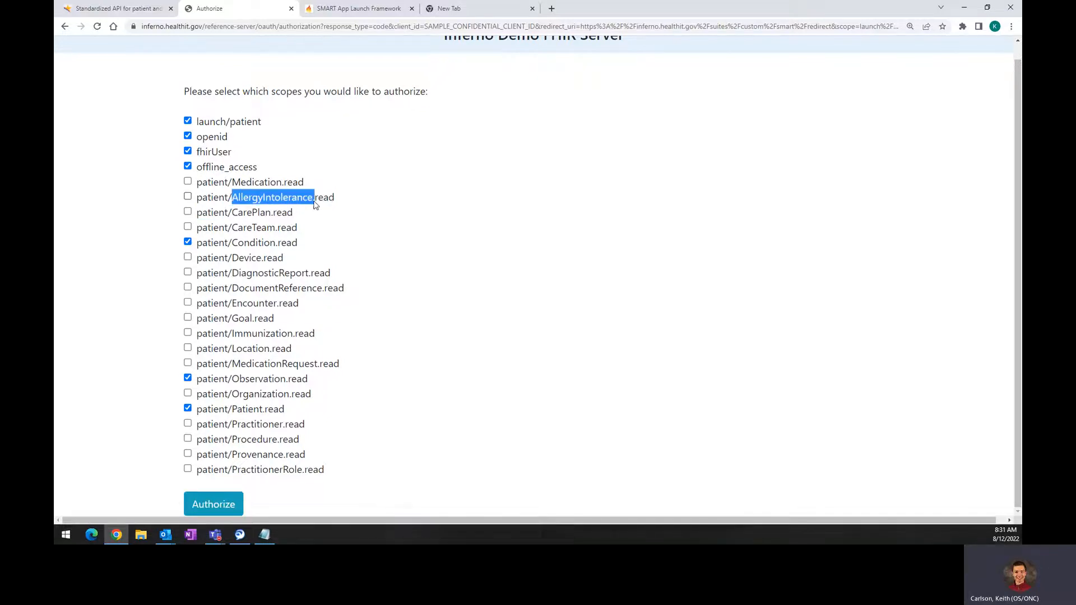
# Step: Highlight the AllergyIntolerance and Medication resource names among the unselected patient read scopes
pyautogui.click(302, 205)
pyautogui.moveTo(232, 201); pyautogui.dragTo(318, 201)
pyautogui.click(194, 197)
pyautogui.click(365, 241)
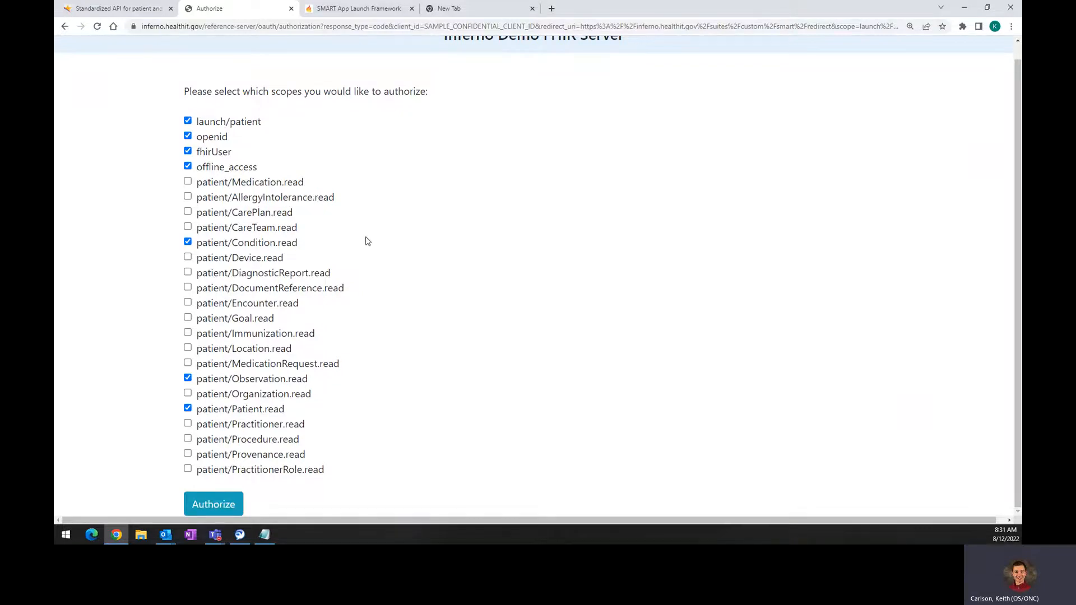
pyautogui.scroll(1, 330, 231)
pyautogui.scroll(-1, 330, 233)
pyautogui.scroll(1, 336, 213)
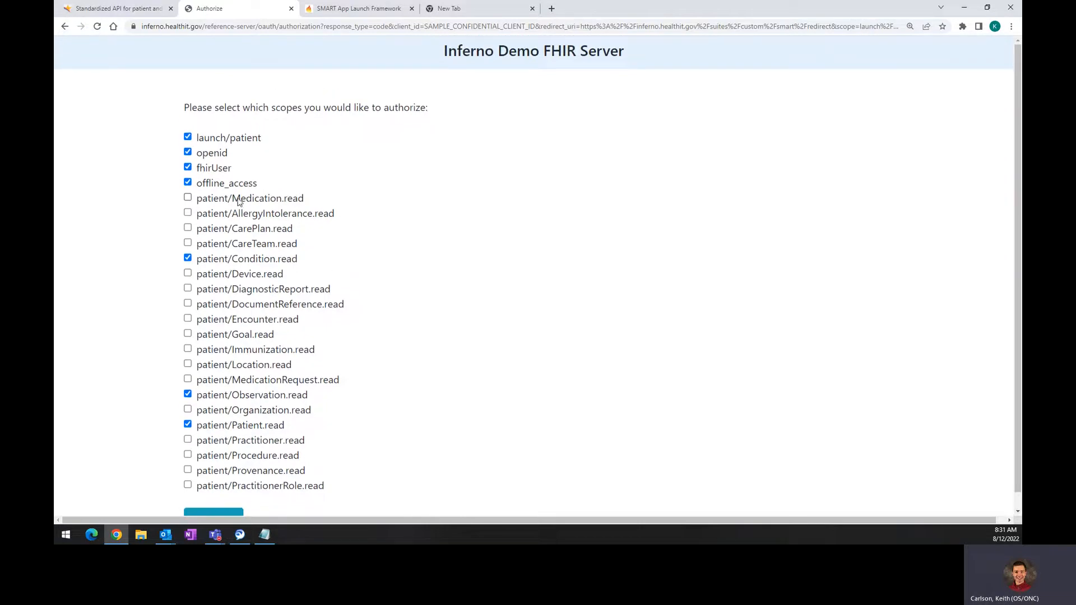
pyautogui.moveTo(232, 203); pyautogui.dragTo(281, 208)
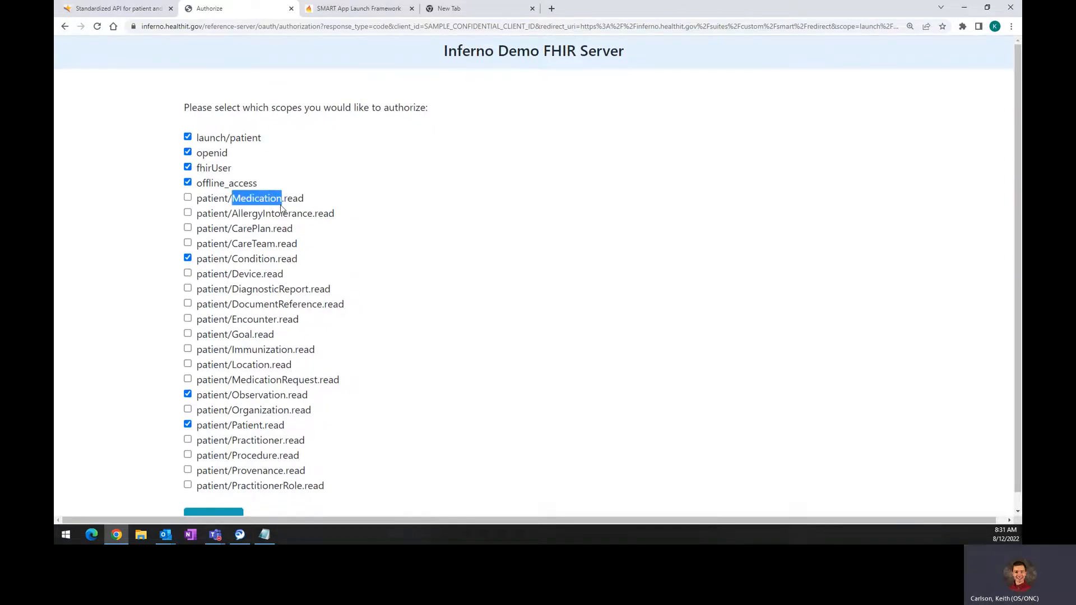
pyautogui.click(234, 218)
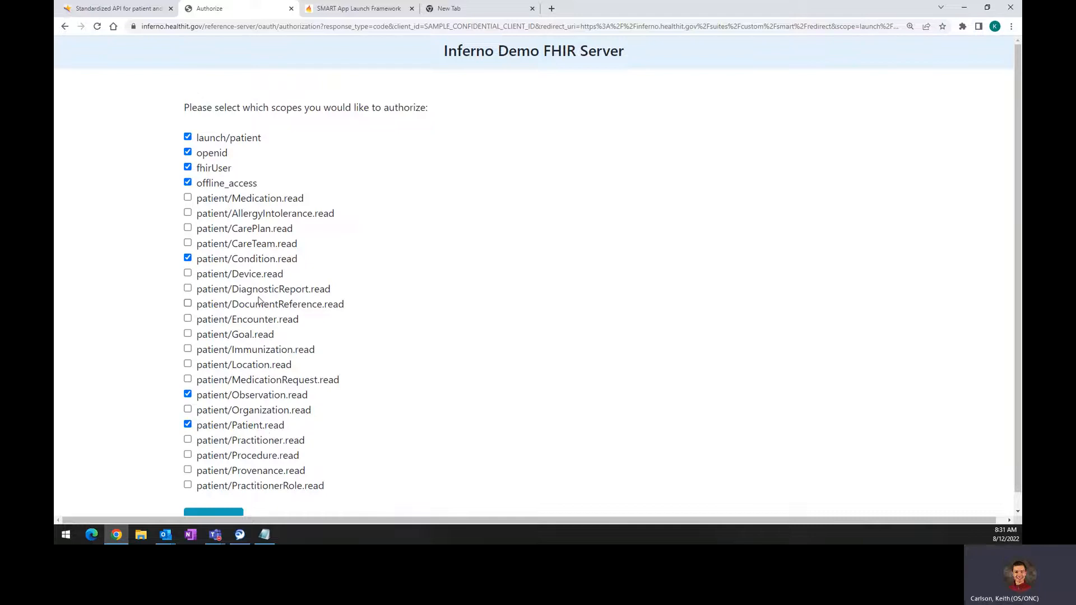
# Step: Authorize the app with the Condition, Observation and Patient read scopes plus the four launch and identity scopes
pyautogui.scroll(-1, 258, 301)
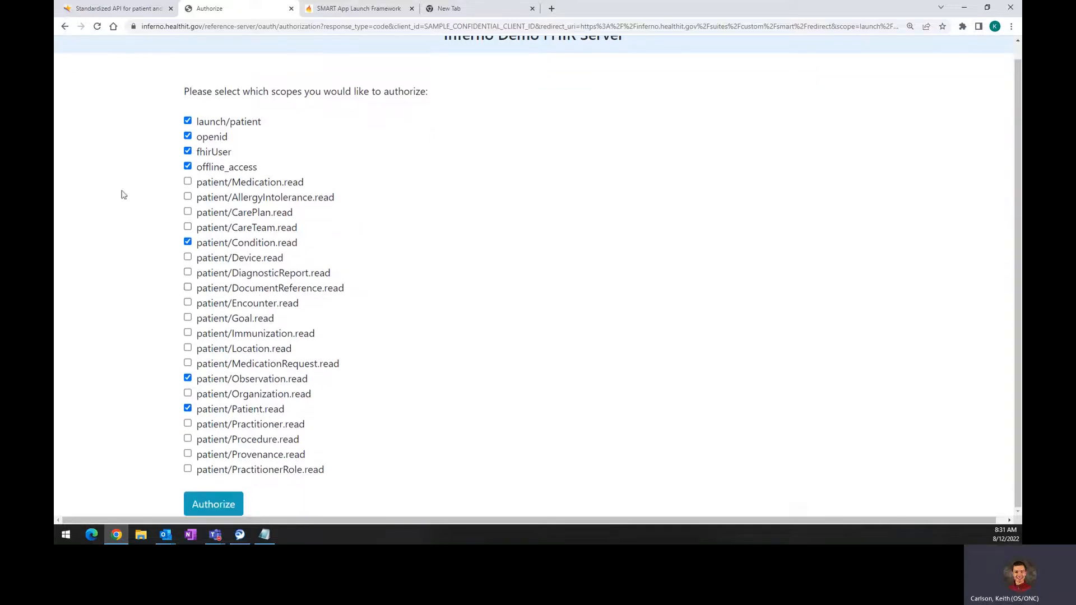
pyautogui.click(188, 242)
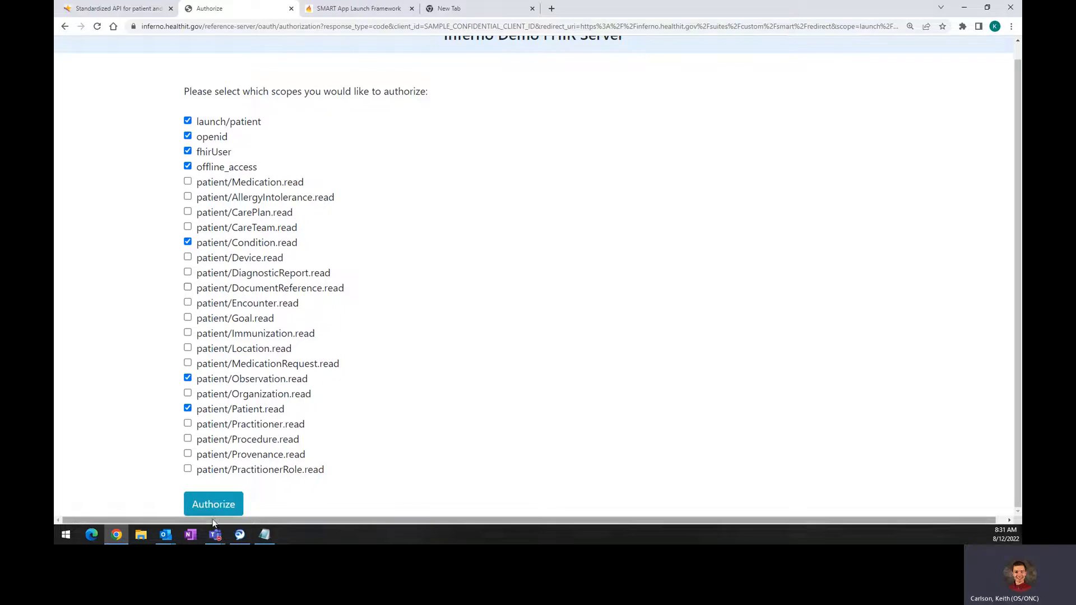
pyautogui.click(213, 504)
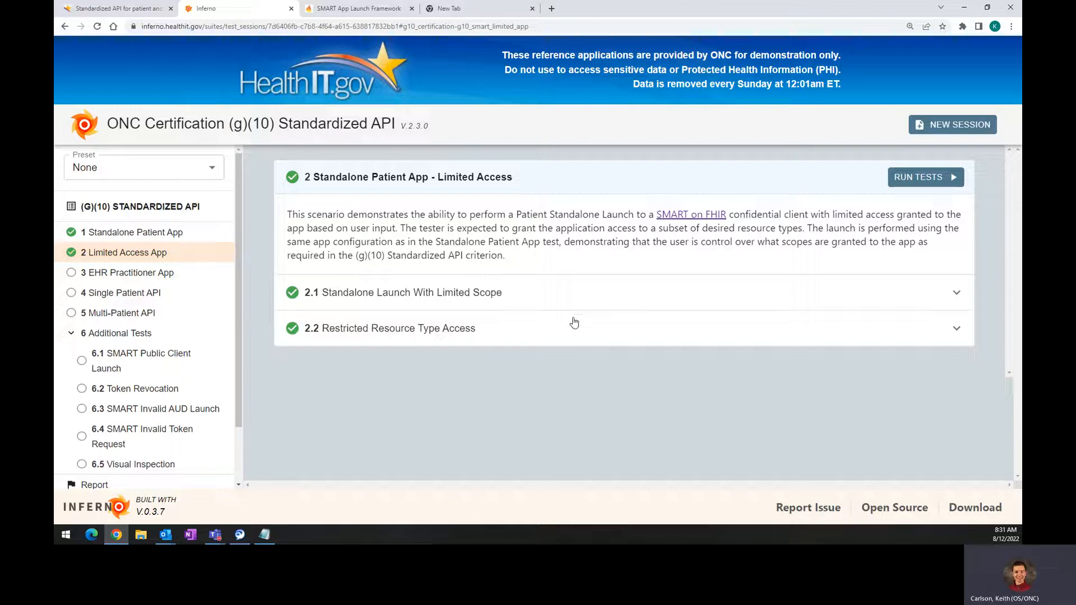
# Step: Expand the 2.2 Restricted Resource Type Access results and review the list of individual resource access tests
pyautogui.click(956, 332)
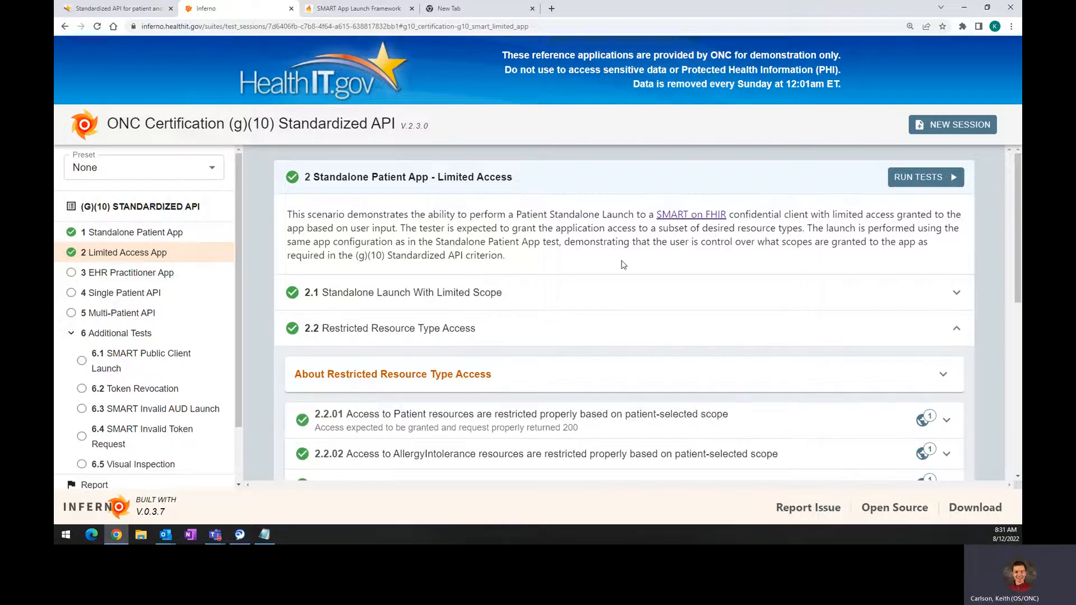
pyautogui.scroll(-1, 617, 255)
pyautogui.scroll(1, 619, 248)
pyautogui.click(953, 328)
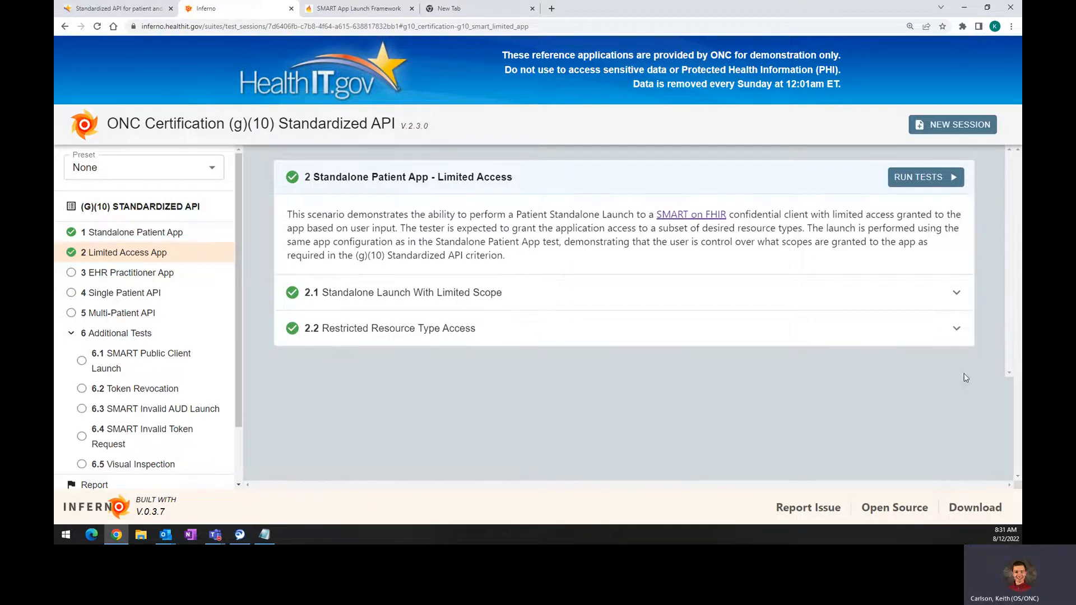
pyautogui.click(957, 330)
pyautogui.scroll(-1, 560, 302)
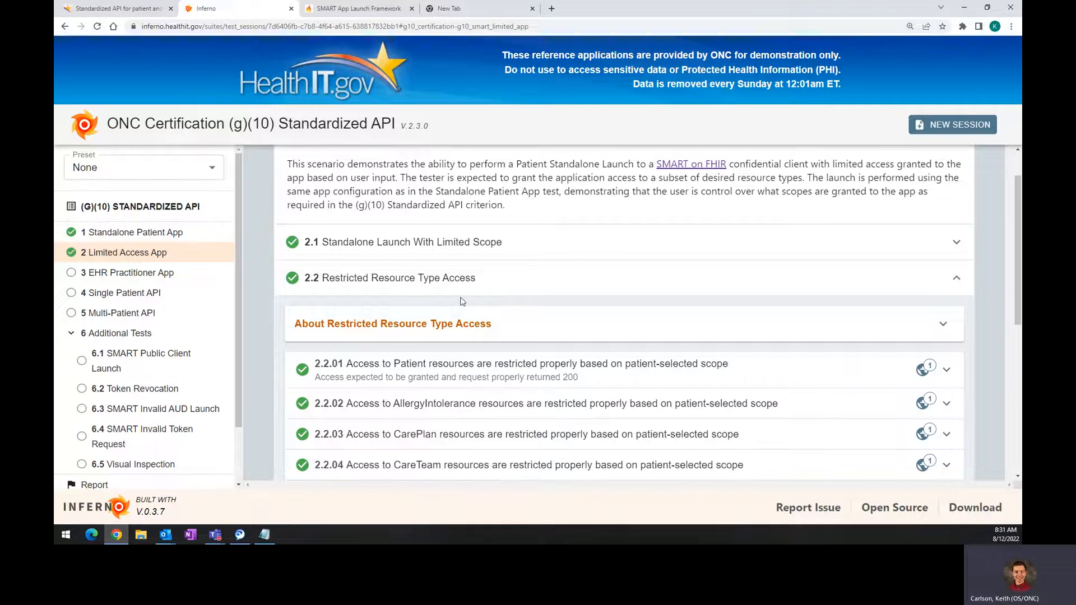
pyautogui.scroll(-1, 459, 301)
pyautogui.scroll(-1, 423, 321)
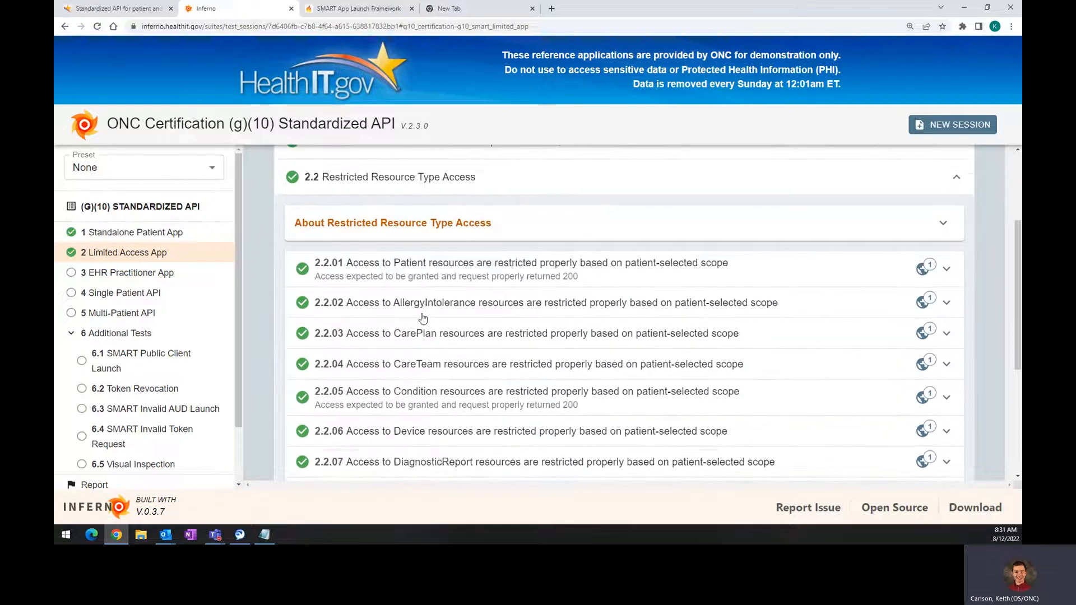
pyautogui.scroll(-1, 441, 306)
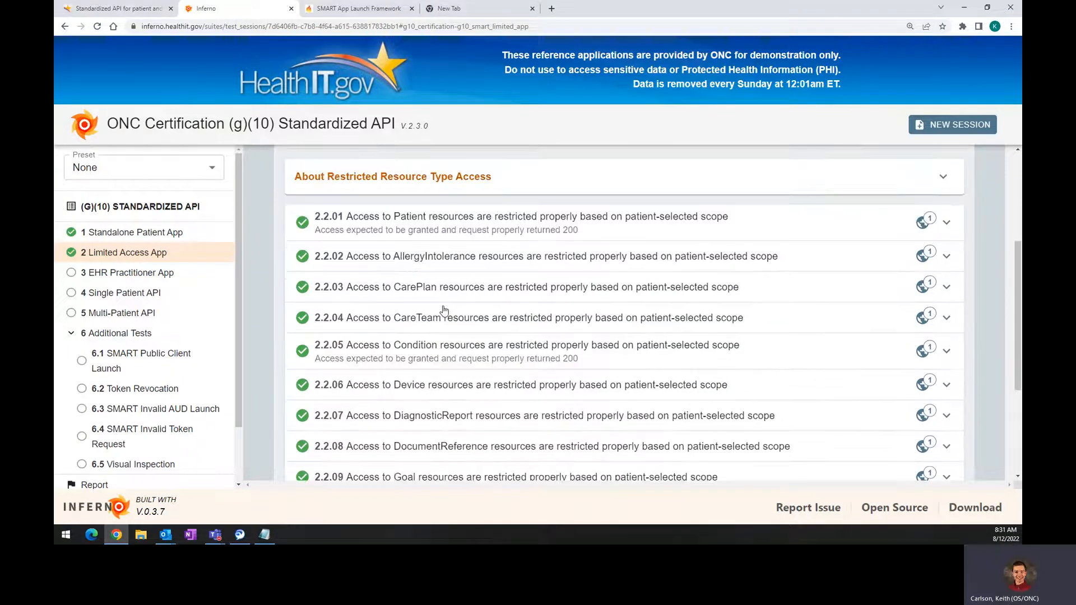
pyautogui.scroll(-3, 439, 287)
pyautogui.scroll(4, 438, 287)
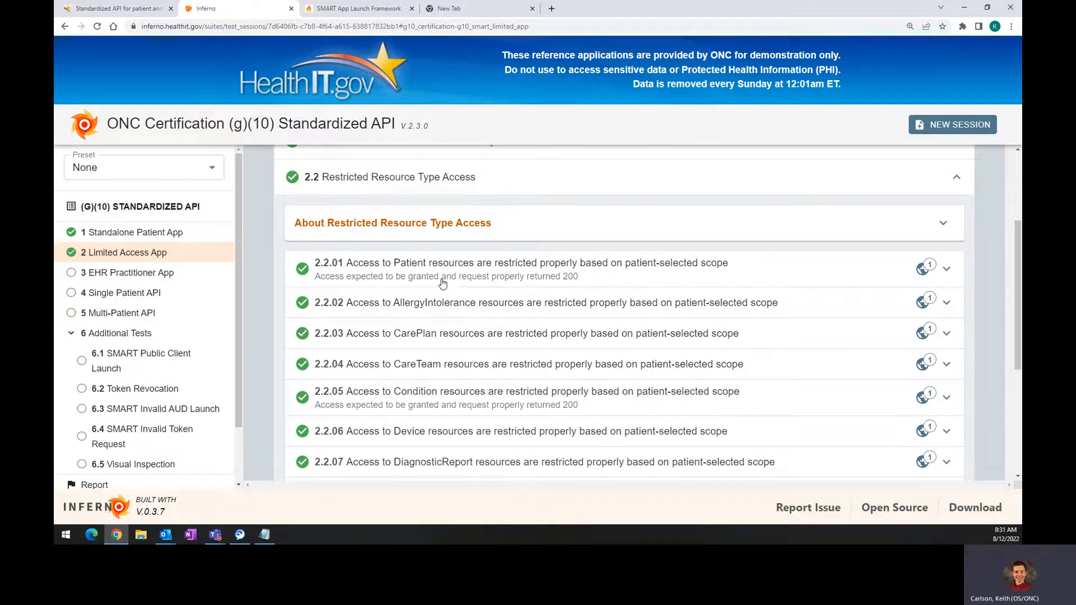
# Step: Highlight the Patient resources wording in test 2.2.01 and briefly check that test's result details
pyautogui.moveTo(391, 264); pyautogui.dragTo(474, 268)
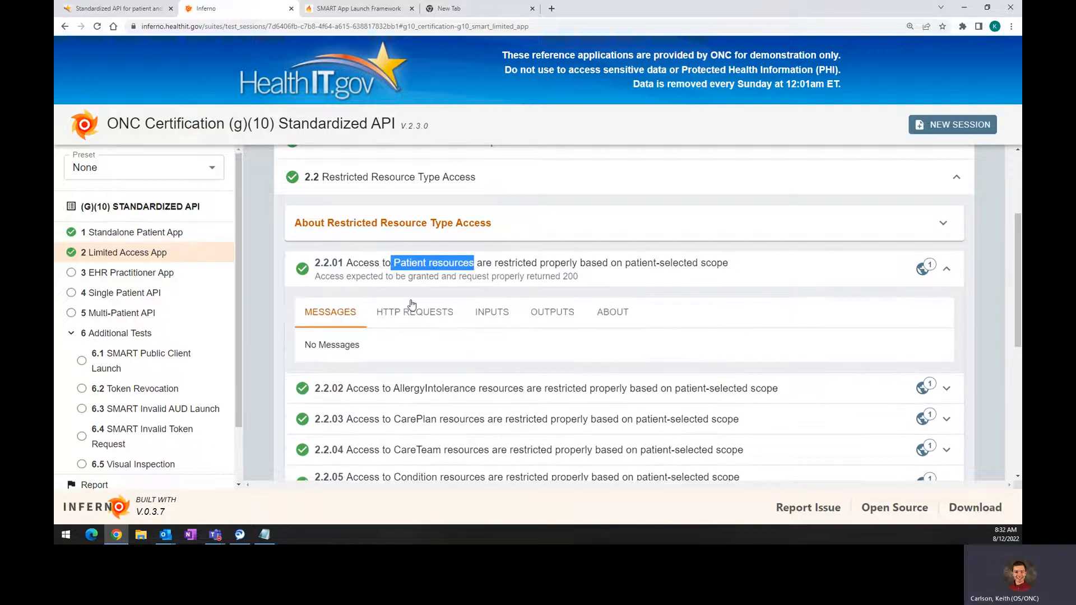
pyautogui.click(452, 277)
pyautogui.click(453, 277)
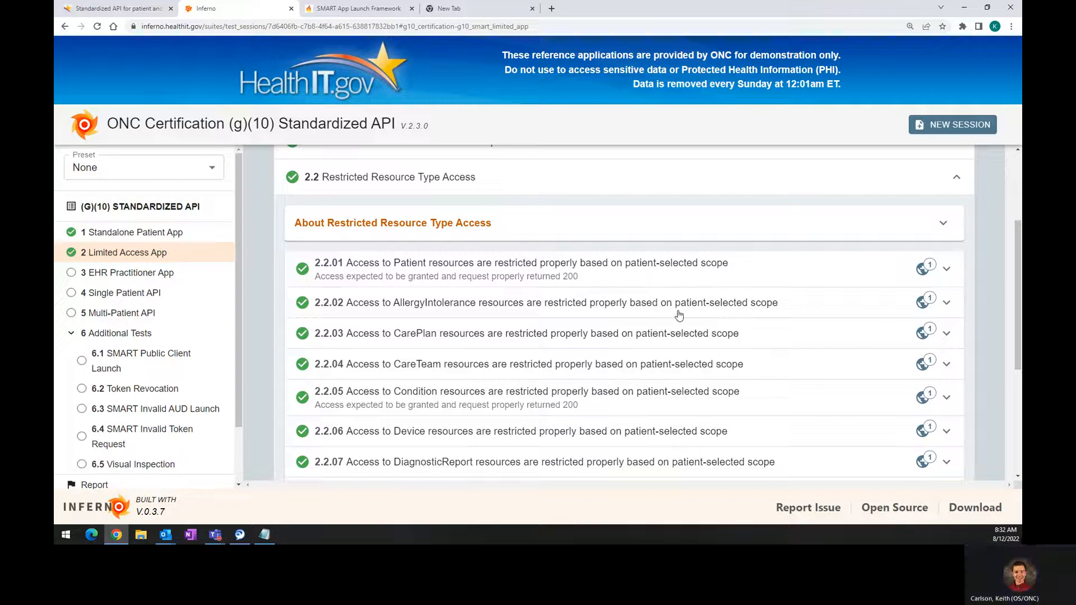
# Step: Inspect the HTTP request of test 2.2.02, highlighting AllergyIntolerance in its URL, and open the full request details
pyautogui.click(947, 305)
pyautogui.click(407, 351)
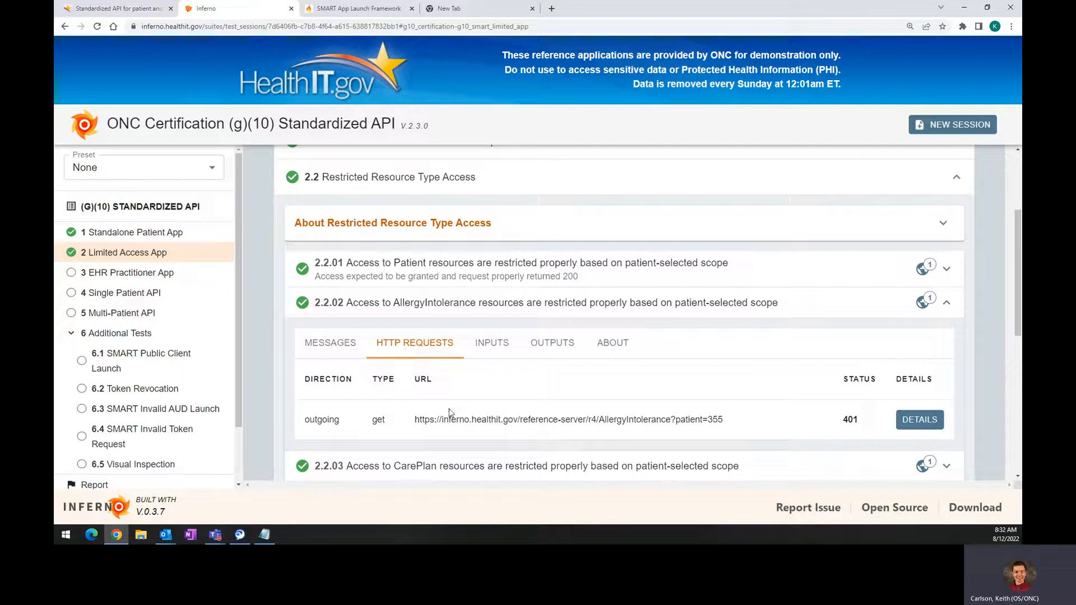
pyautogui.moveTo(414, 420); pyautogui.dragTo(496, 420)
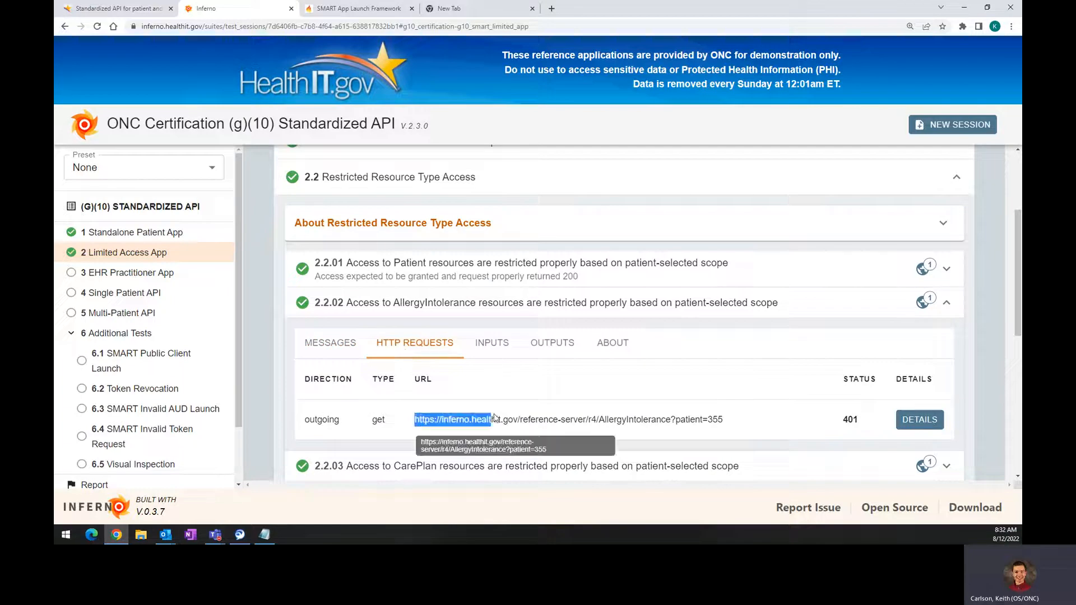
pyautogui.click(593, 419)
pyautogui.moveTo(599, 419); pyautogui.dragTo(666, 419)
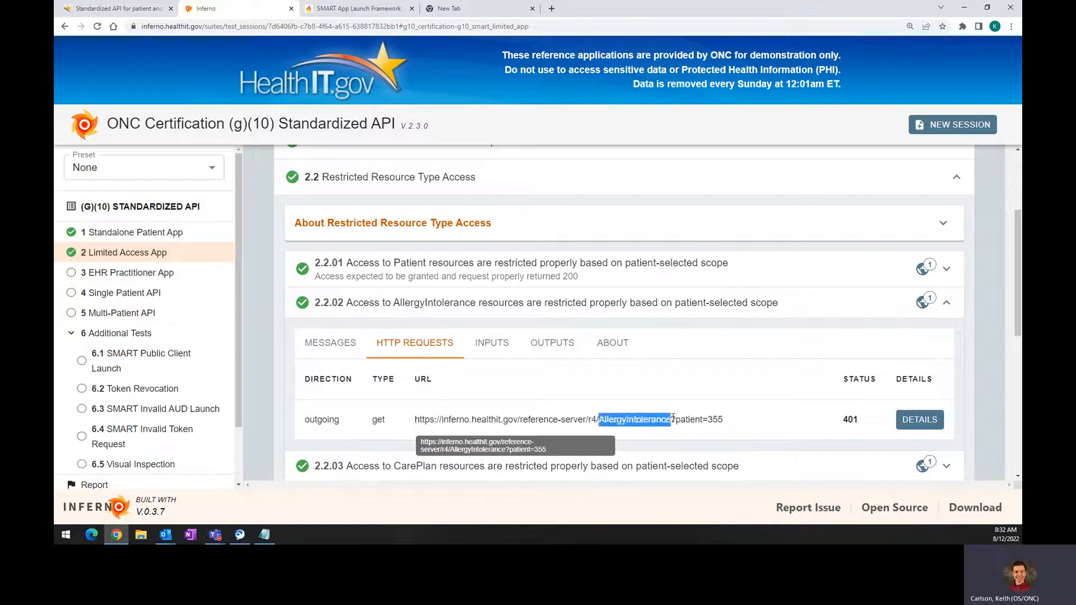
pyautogui.moveTo(524, 419); pyautogui.dragTo(555, 419)
pyautogui.click(920, 419)
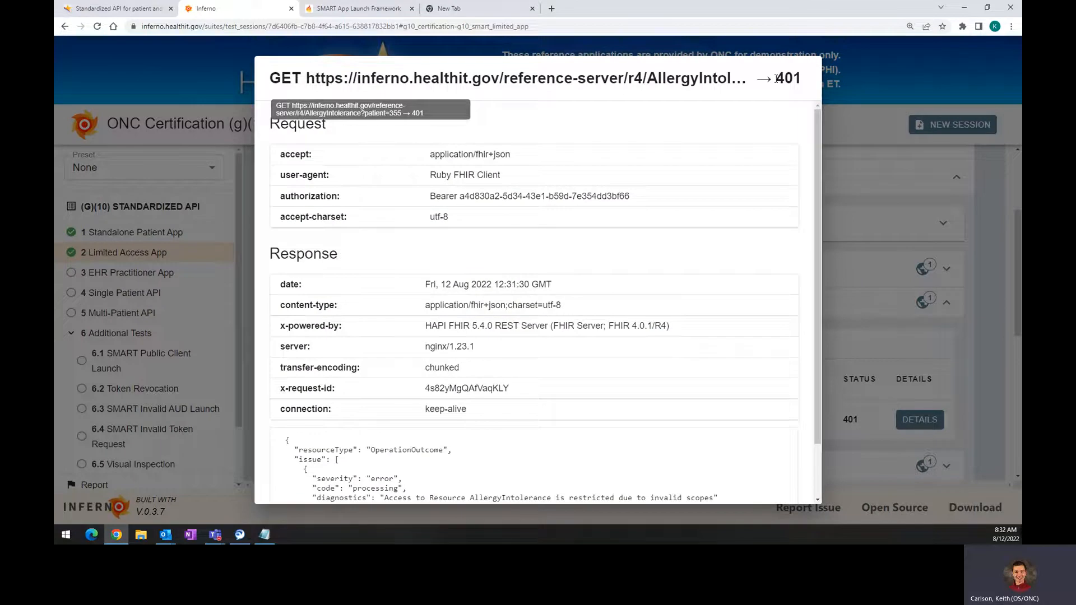
# Step: Examine the response's status code and OperationOutcome diagnostics for AllergyIntolerance, close the details and collapse test 2.2.02
pyautogui.moveTo(776, 79); pyautogui.dragTo(818, 92)
pyautogui.scroll(-2, 520, 164)
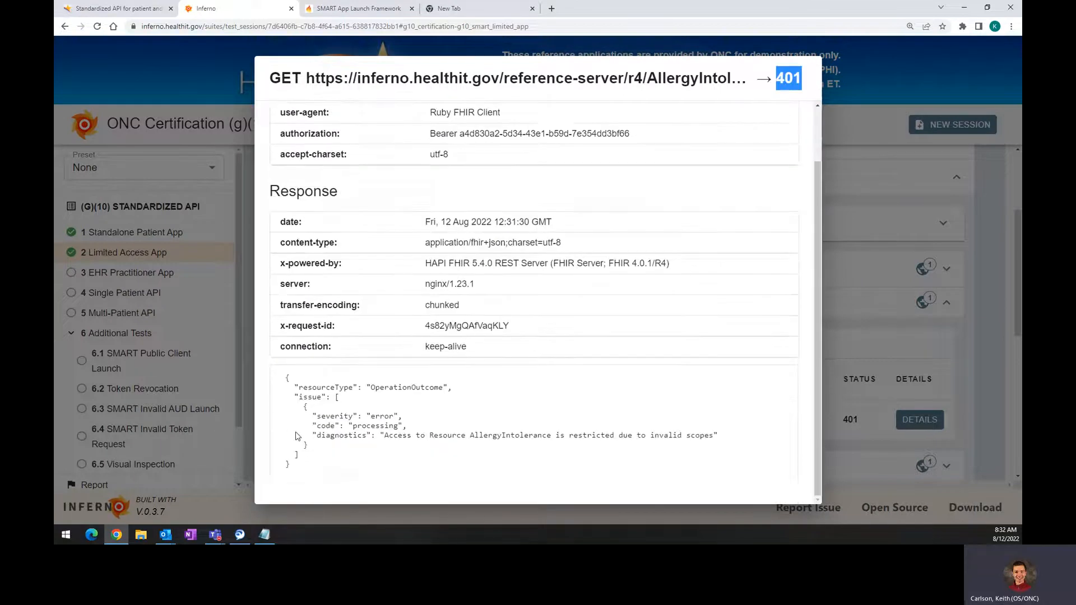
pyautogui.moveTo(379, 387); pyautogui.dragTo(429, 389)
pyautogui.moveTo(388, 436); pyautogui.dragTo(726, 437)
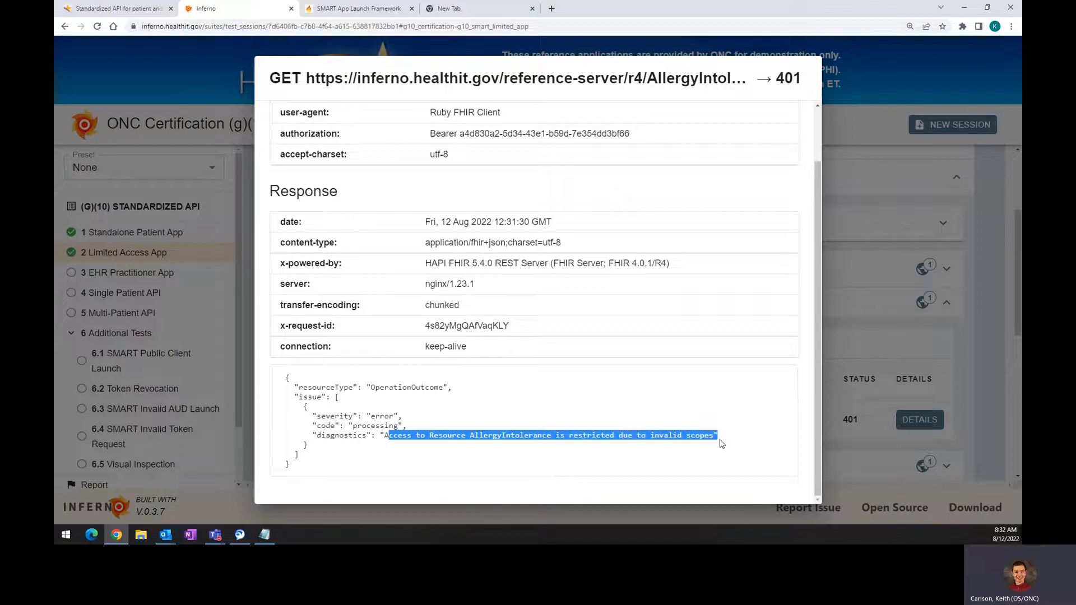
pyautogui.click(381, 422)
pyautogui.moveTo(313, 378); pyautogui.dragTo(503, 425)
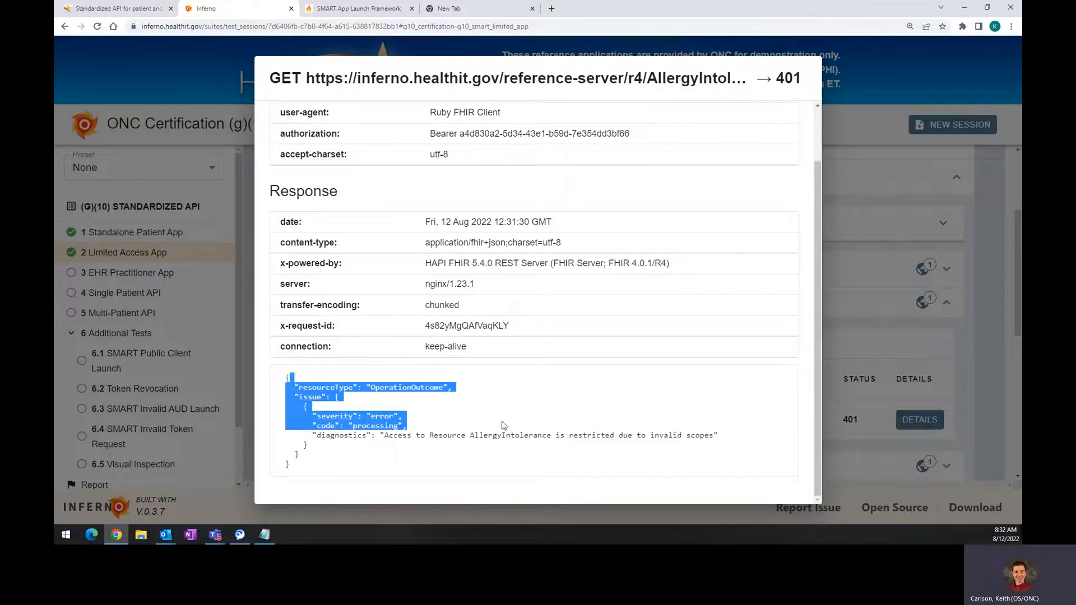
pyautogui.moveTo(425, 435); pyautogui.dragTo(722, 445)
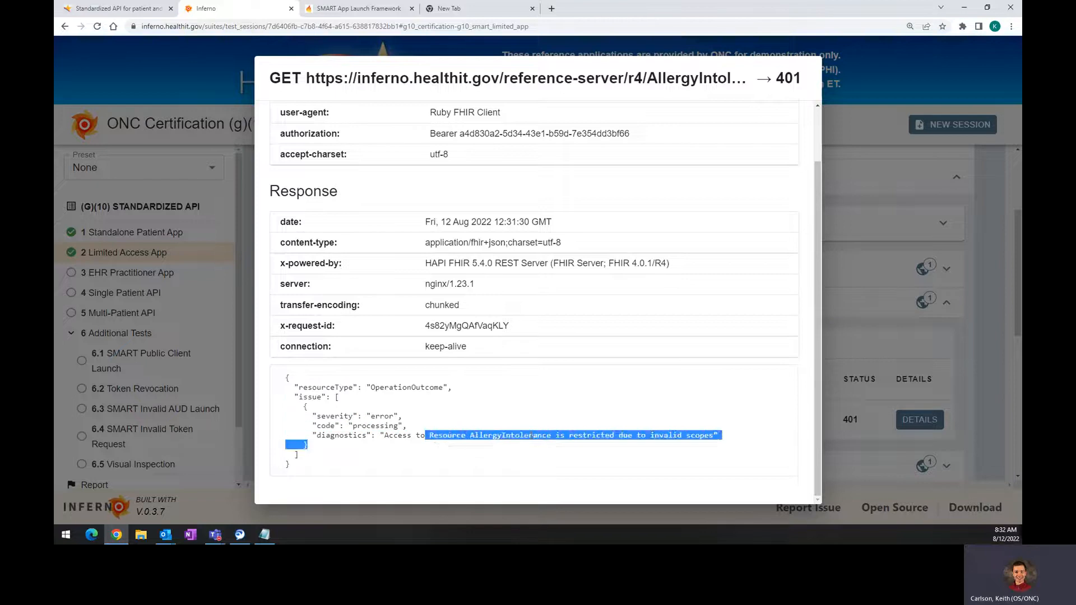
pyautogui.moveTo(473, 435); pyautogui.dragTo(583, 426)
pyautogui.click(855, 327)
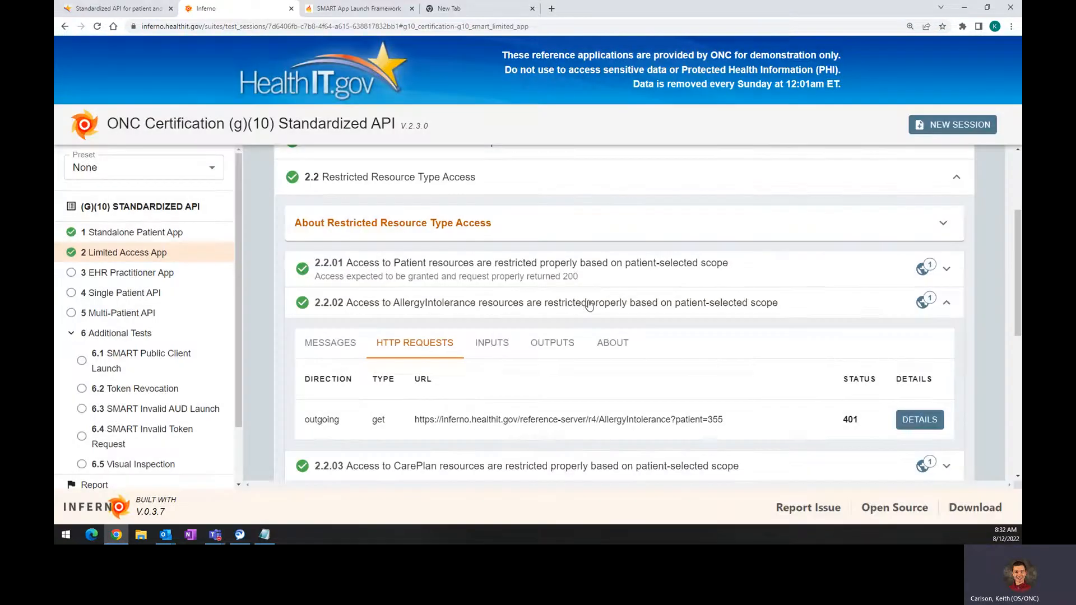
pyautogui.scroll(-3, 589, 305)
pyautogui.scroll(3, 588, 306)
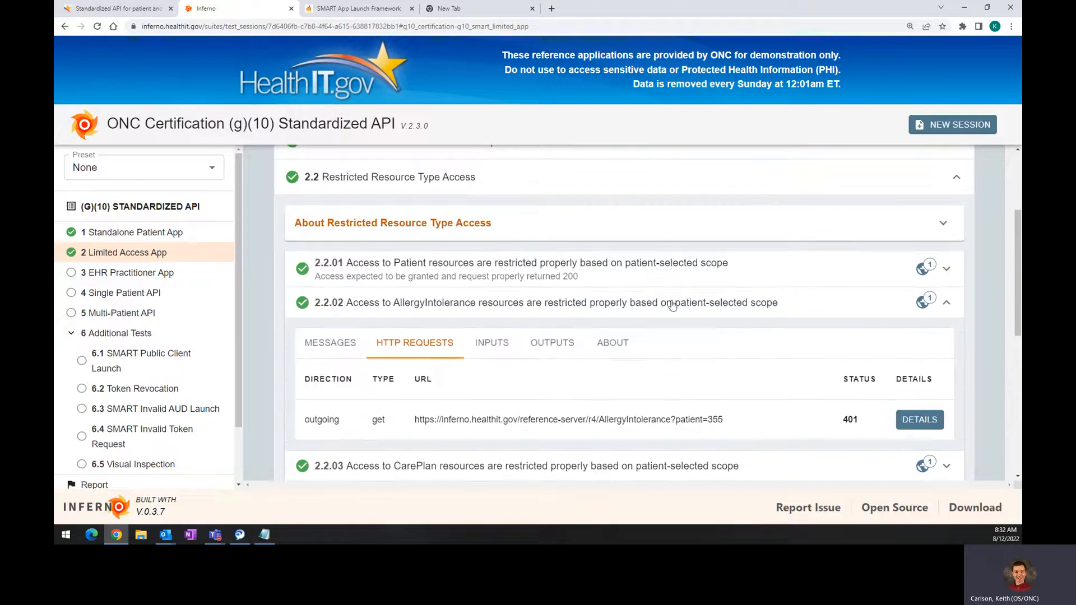
pyautogui.click(951, 309)
# Step: Reopen the AllergyIntolerance request details in test 2.2.02, highlight the entire OperationOutcome response body and close them
pyautogui.scroll(-2, 622, 303)
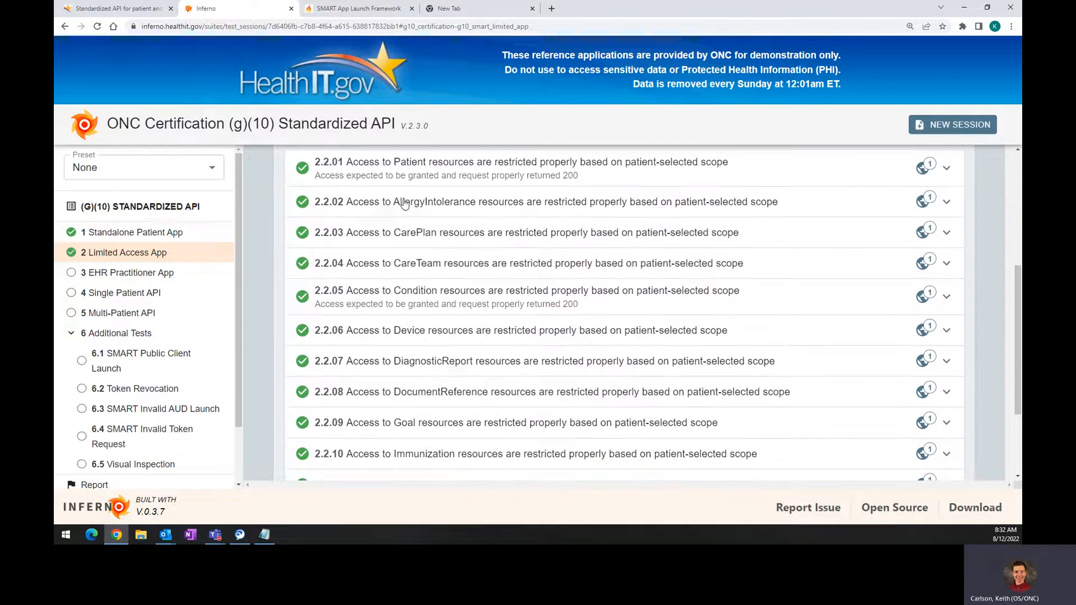
pyautogui.click(416, 203)
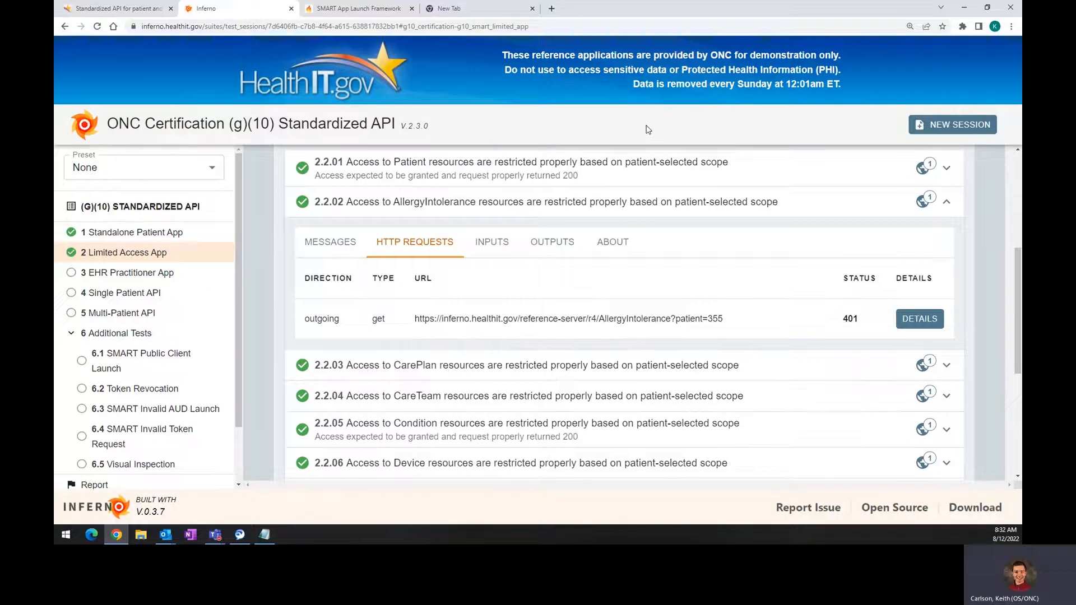
pyautogui.click(917, 317)
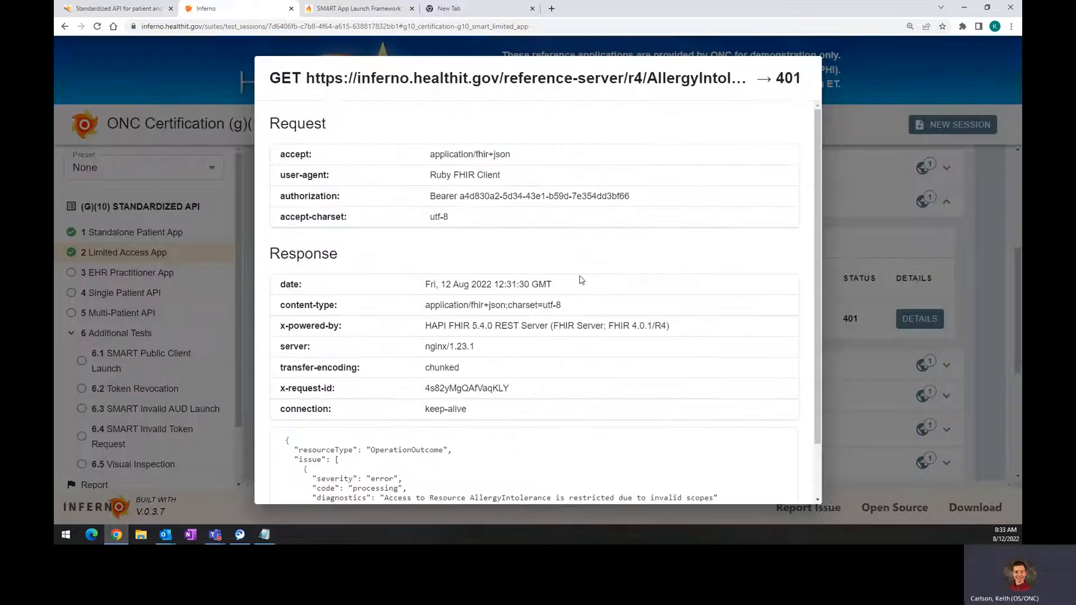
pyautogui.scroll(-2, 579, 274)
pyautogui.moveTo(273, 390); pyautogui.dragTo(386, 453)
pyautogui.click(383, 455)
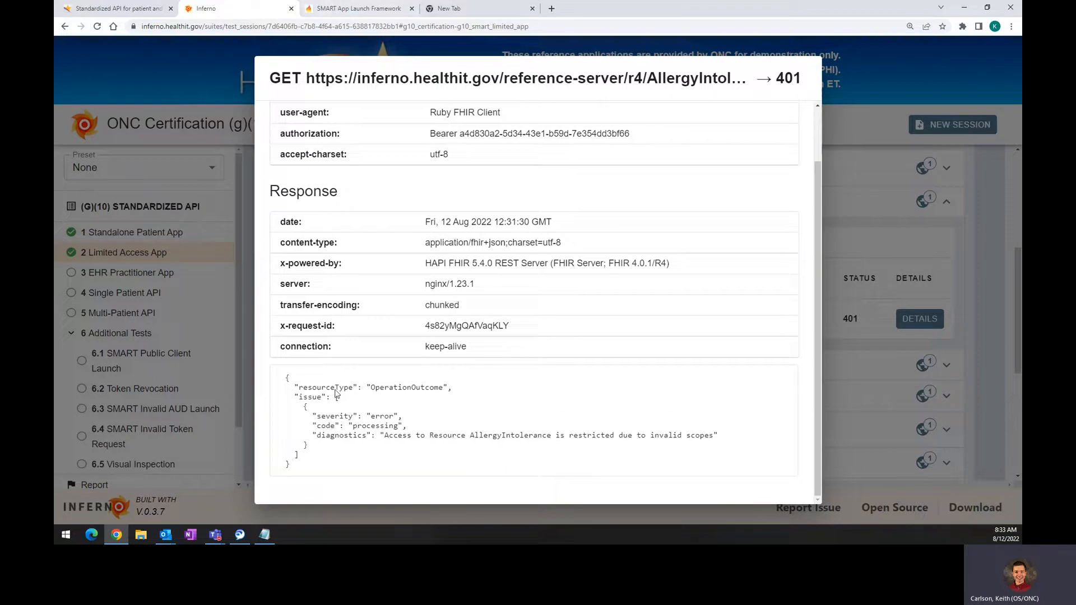
pyautogui.moveTo(283, 377); pyautogui.dragTo(354, 463)
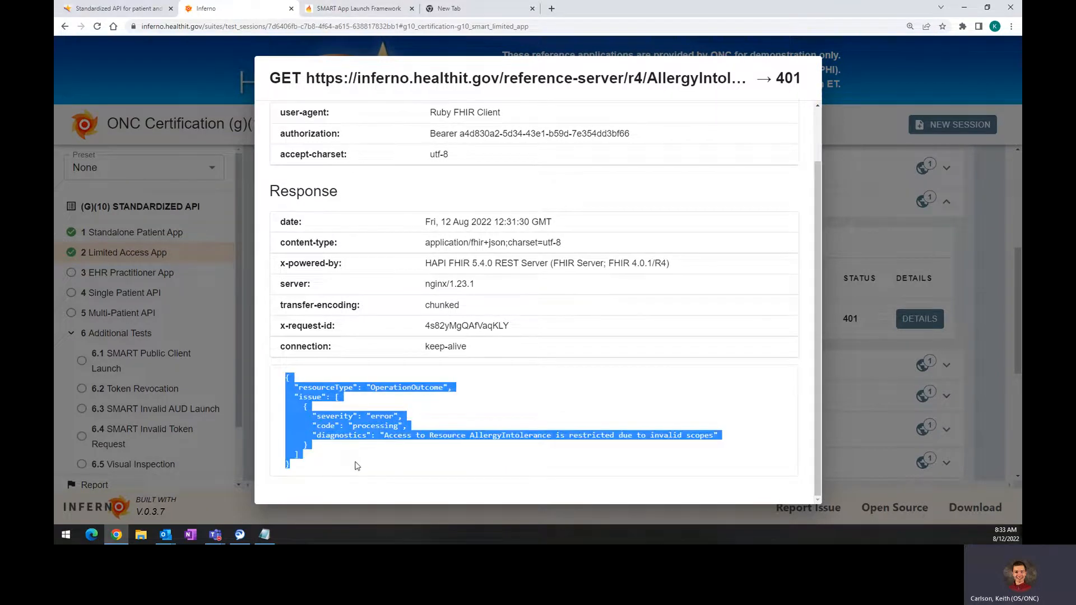
pyautogui.click(357, 465)
pyautogui.scroll(1, 809, 100)
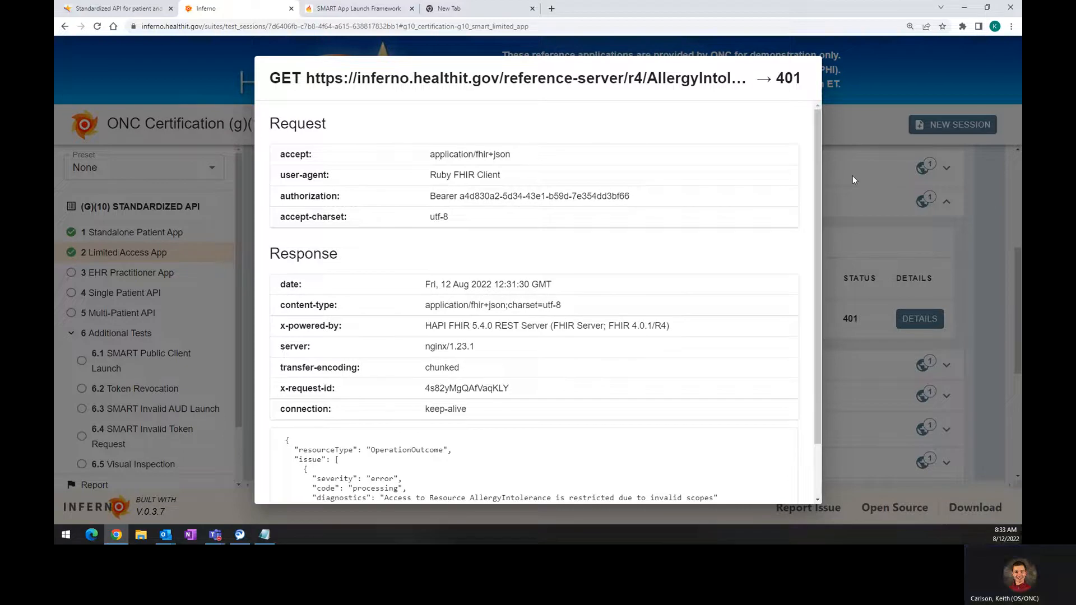
pyautogui.click(852, 176)
# Step: Collapse test 2.2.02 and check the HTTP requests of the MedicationRequest access test 2.2.11, collapsing it again
pyautogui.scroll(3, 852, 176)
pyautogui.click(946, 405)
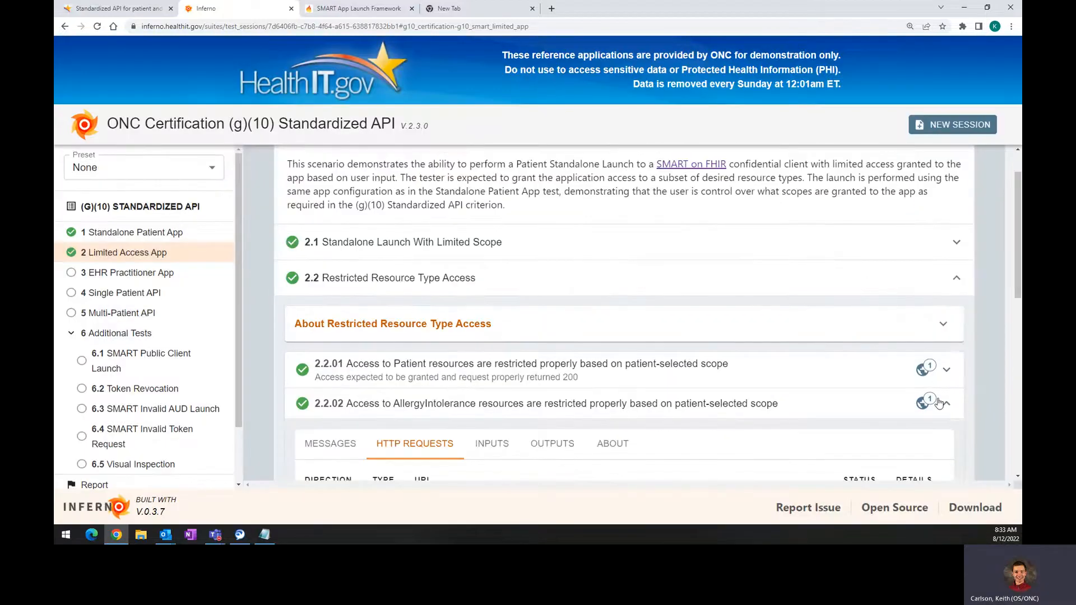
pyautogui.scroll(-5, 496, 234)
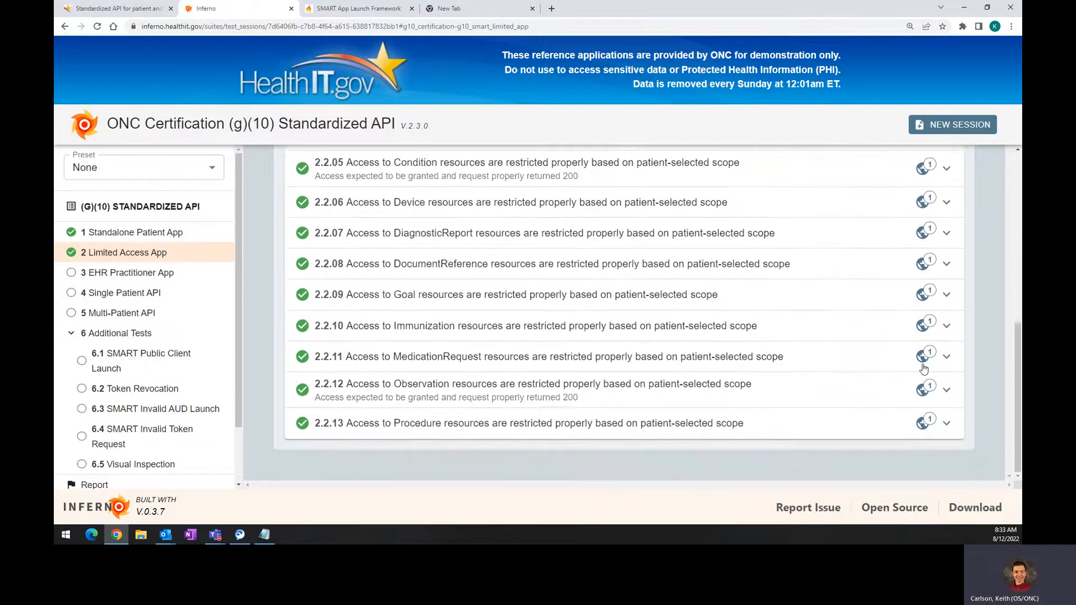
pyautogui.click(946, 350)
pyautogui.scroll(-2, 790, 297)
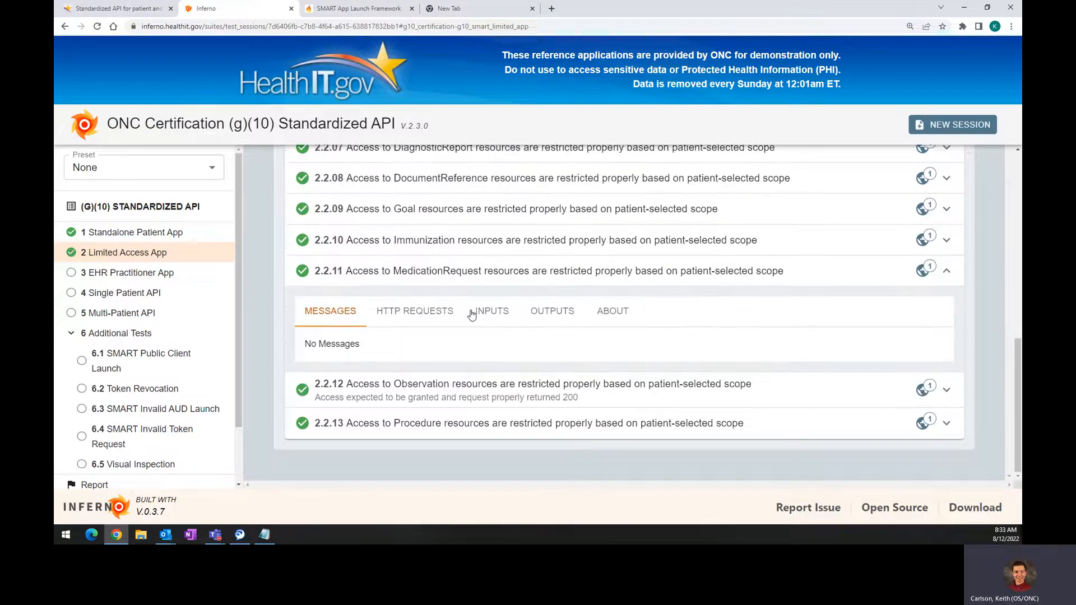
pyautogui.click(433, 311)
pyautogui.click(946, 270)
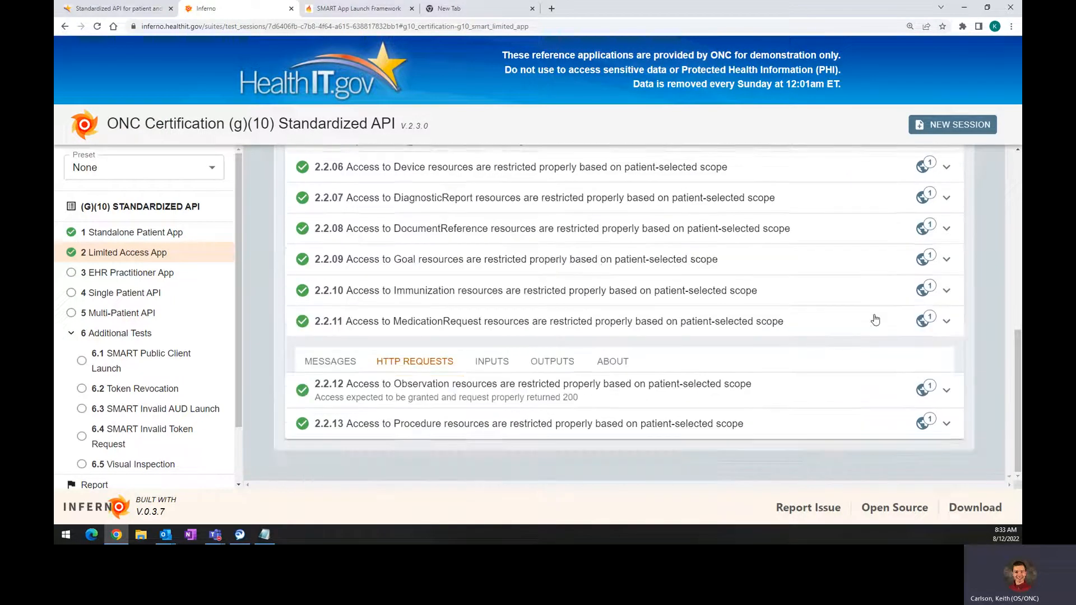
# Step: Collapse the Restricted Resource Type Access group, open the 3 EHR Practitioner App test and highlight words in its title
pyautogui.scroll(8, 878, 319)
pyautogui.click(955, 301)
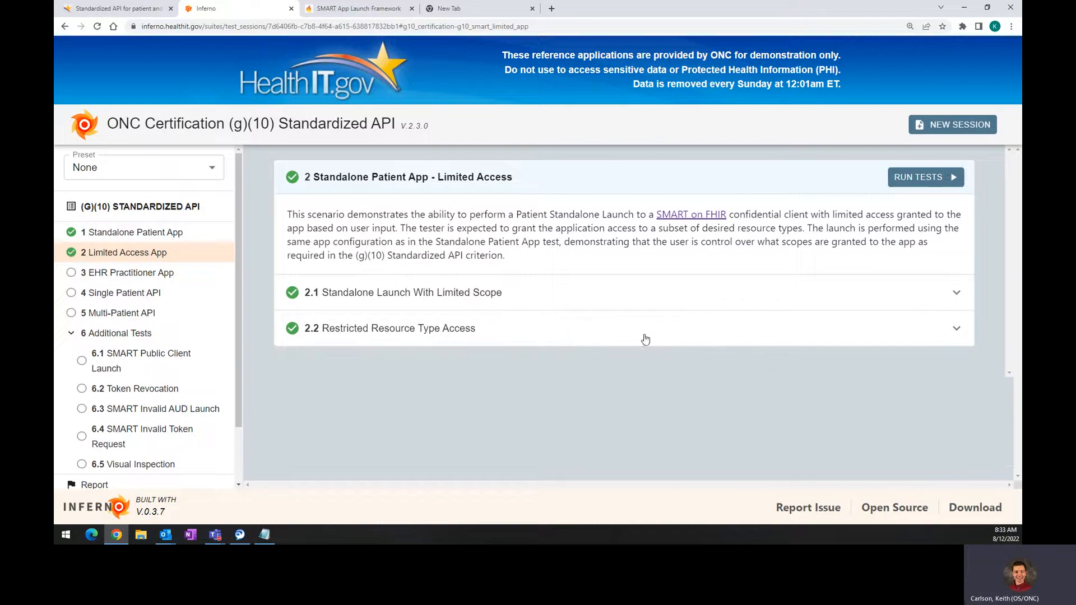
pyautogui.click(123, 274)
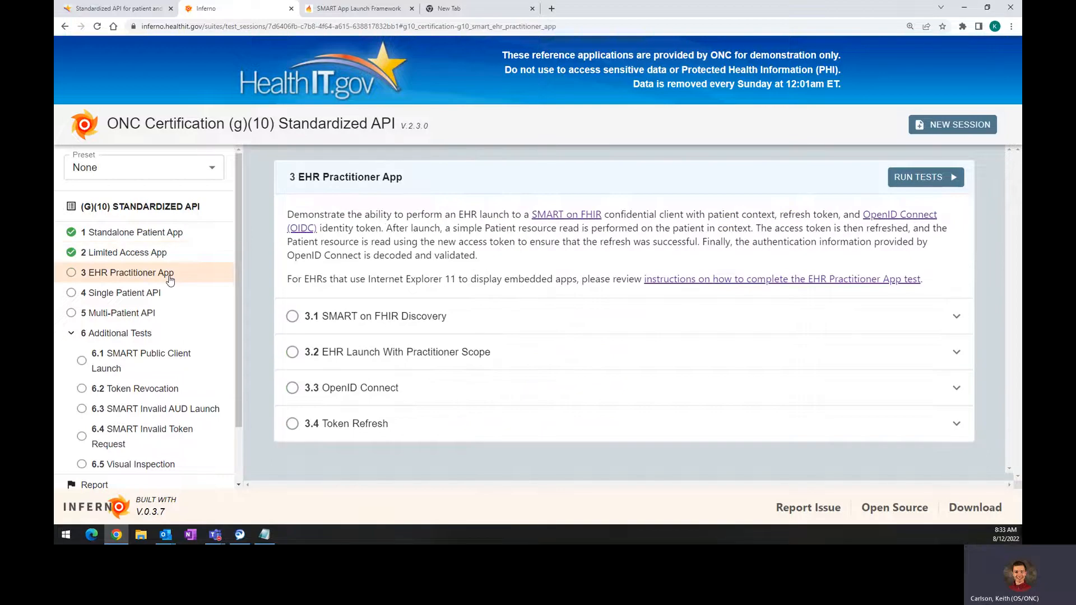
pyautogui.moveTo(314, 178); pyautogui.dragTo(463, 175)
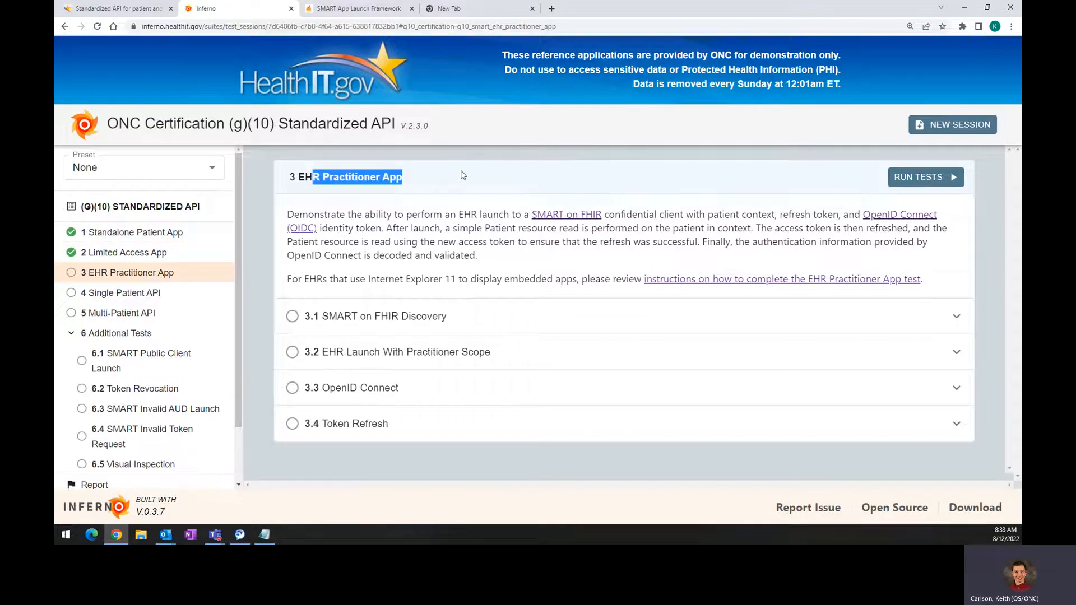
pyautogui.click(479, 208)
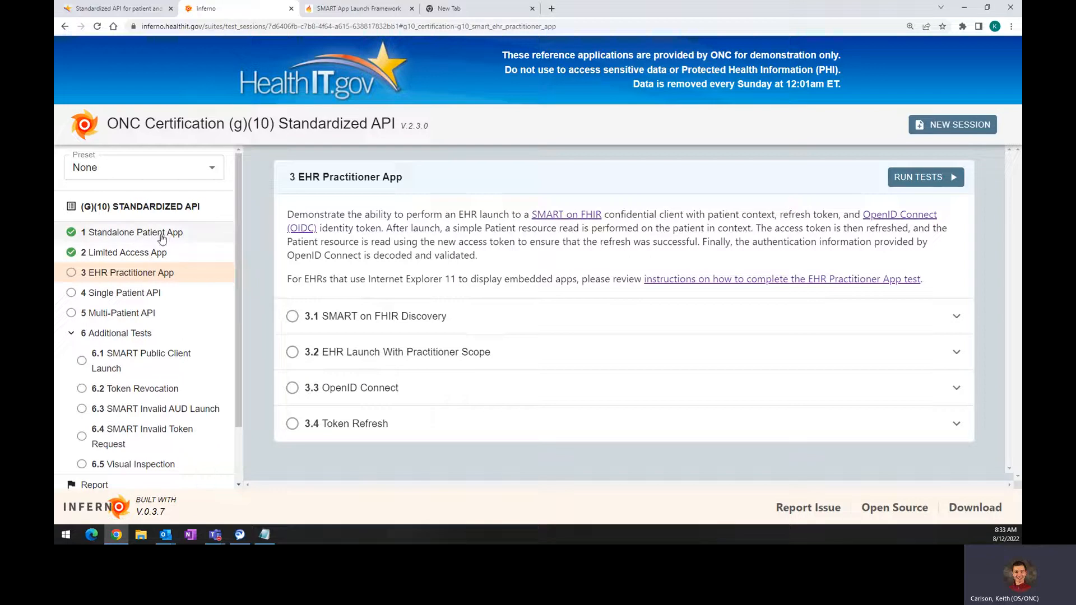
pyautogui.moveTo(298, 174); pyautogui.dragTo(320, 176)
pyautogui.click(321, 177)
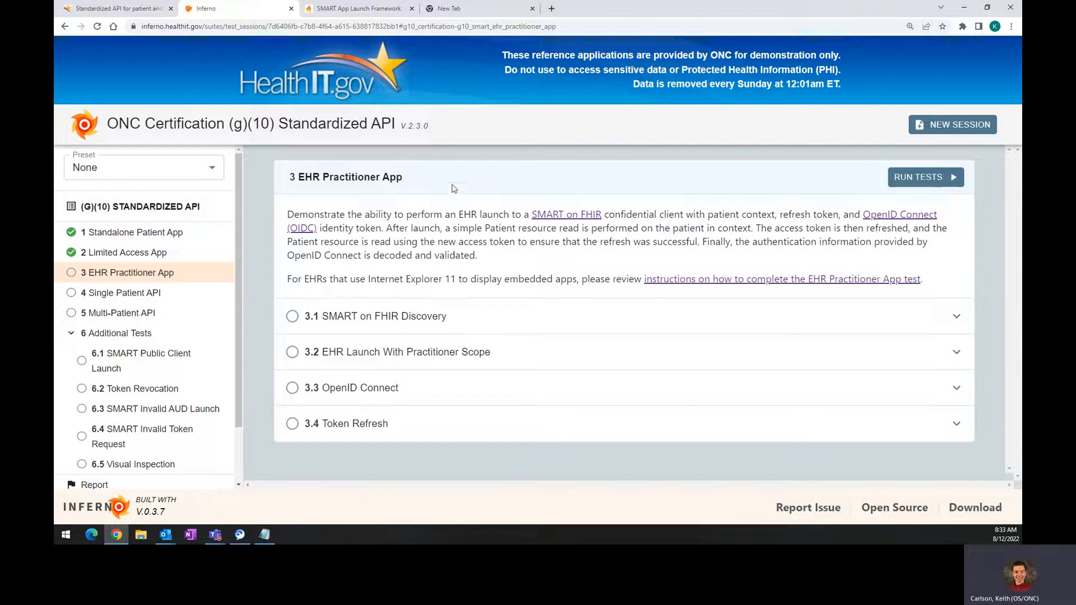
# Step: Examine section 6.1 EHR launch sequence in the SMART App Launch Framework guide, highlighting its heading
pyautogui.click(340, 8)
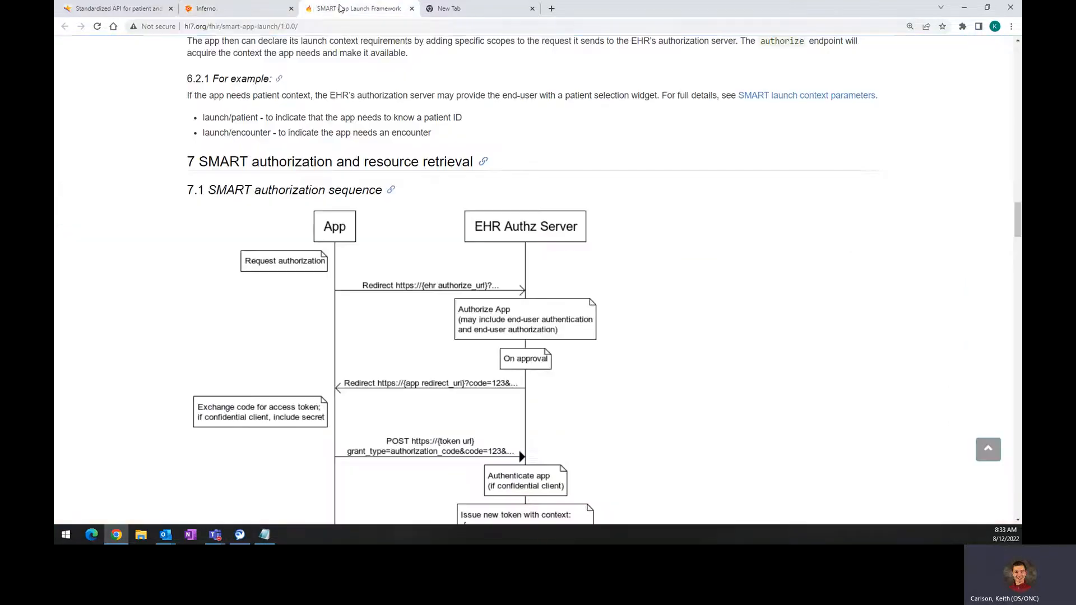
pyautogui.scroll(10, 435, 296)
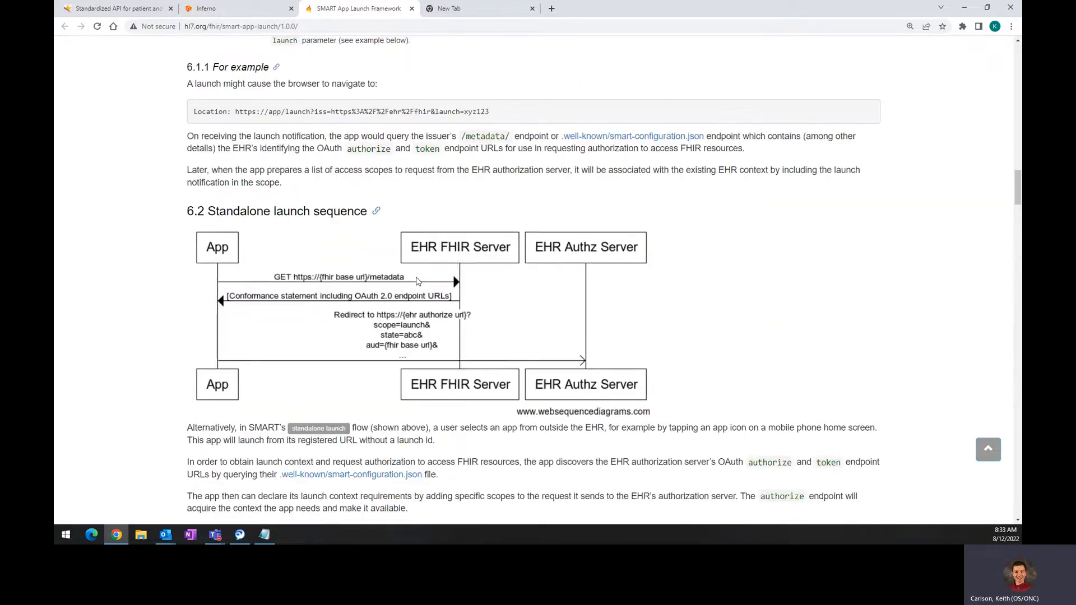
pyautogui.scroll(10, 418, 281)
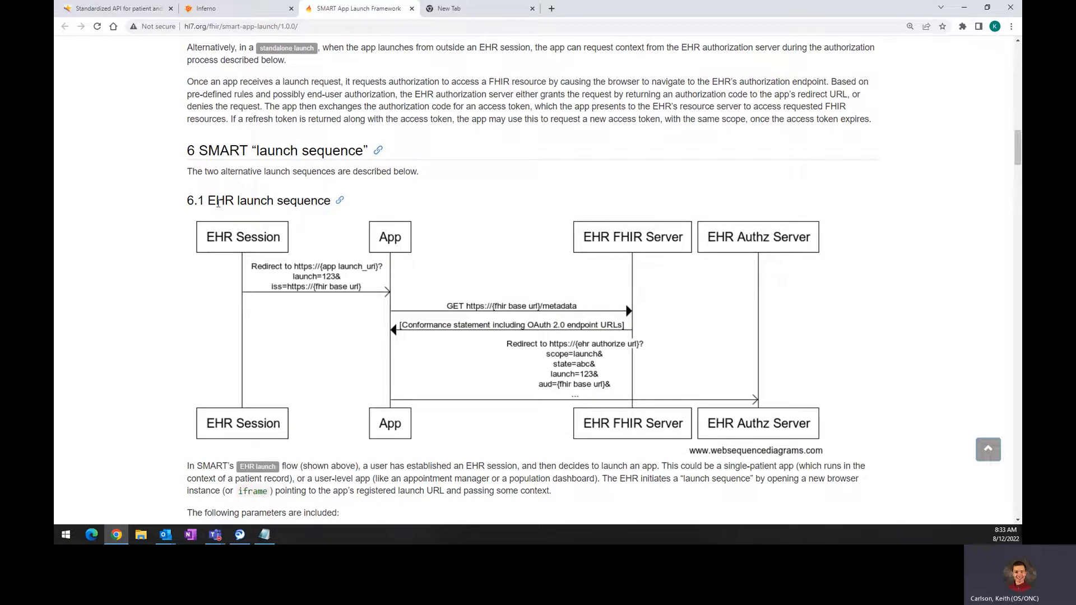
pyautogui.moveTo(218, 204); pyautogui.dragTo(334, 203)
pyautogui.click(431, 210)
pyautogui.scroll(-1, 430, 210)
pyautogui.scroll(-1, 431, 210)
pyautogui.scroll(1, 432, 210)
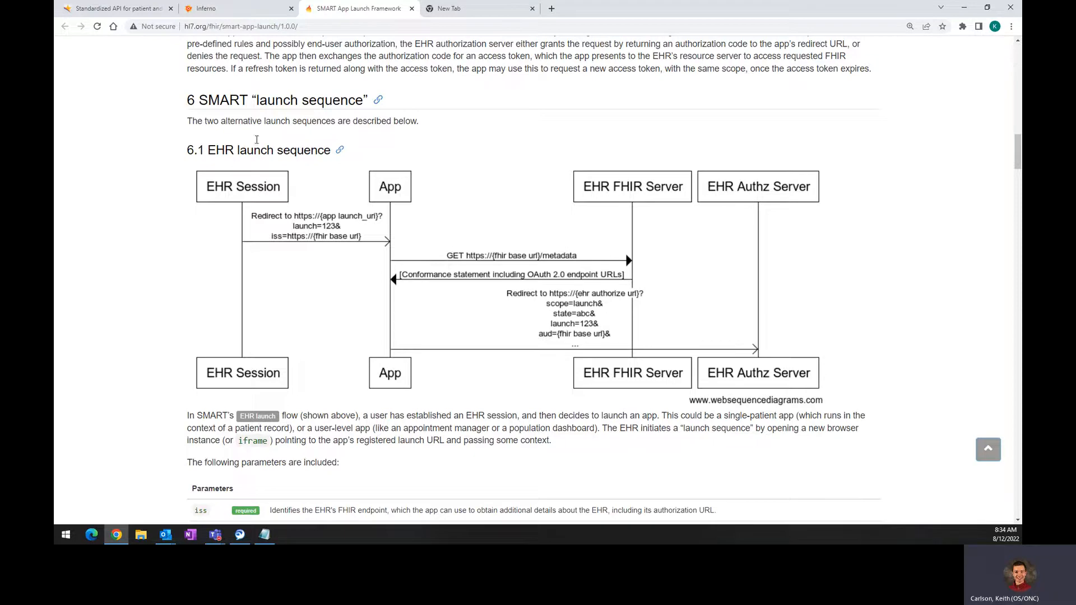
# Step: Highlight EHR in Inferno's EHR Practitioner App title and return to the guide's EHR launch sequence diagram
pyautogui.click(236, 9)
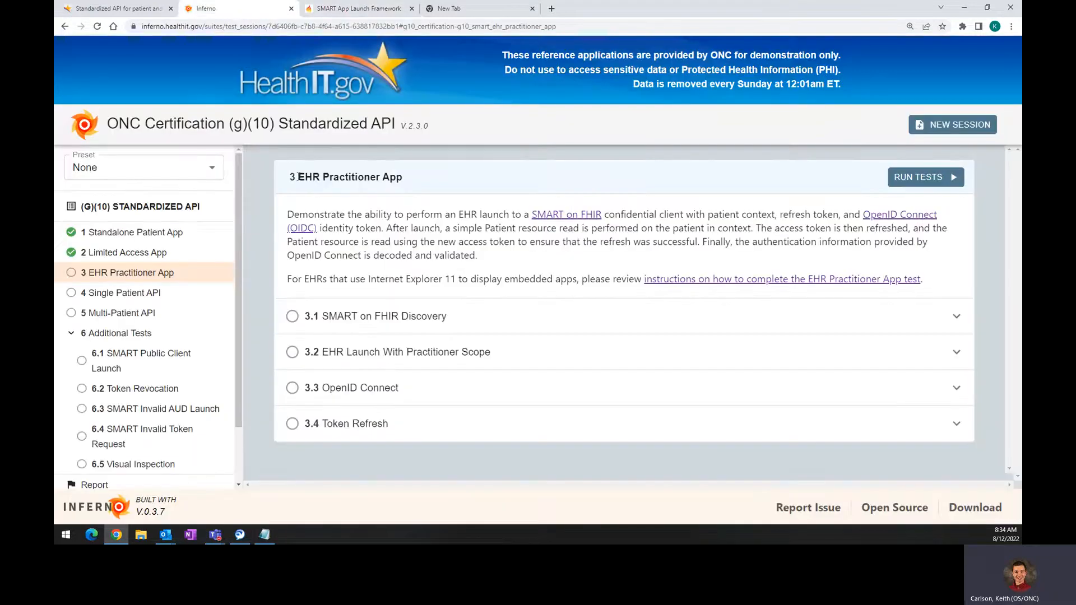
pyautogui.moveTo(299, 177)
pyautogui.mouseDown()
pyautogui.moveTo(332, 177)
pyautogui.moveTo(319, 177)
pyautogui.mouseUp()
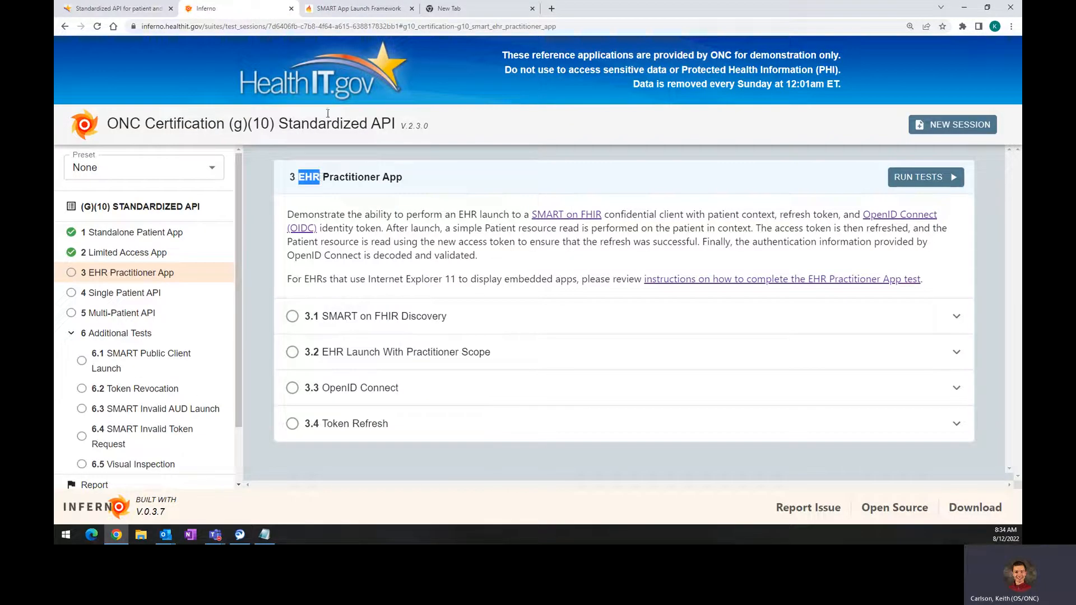
pyautogui.click(347, 10)
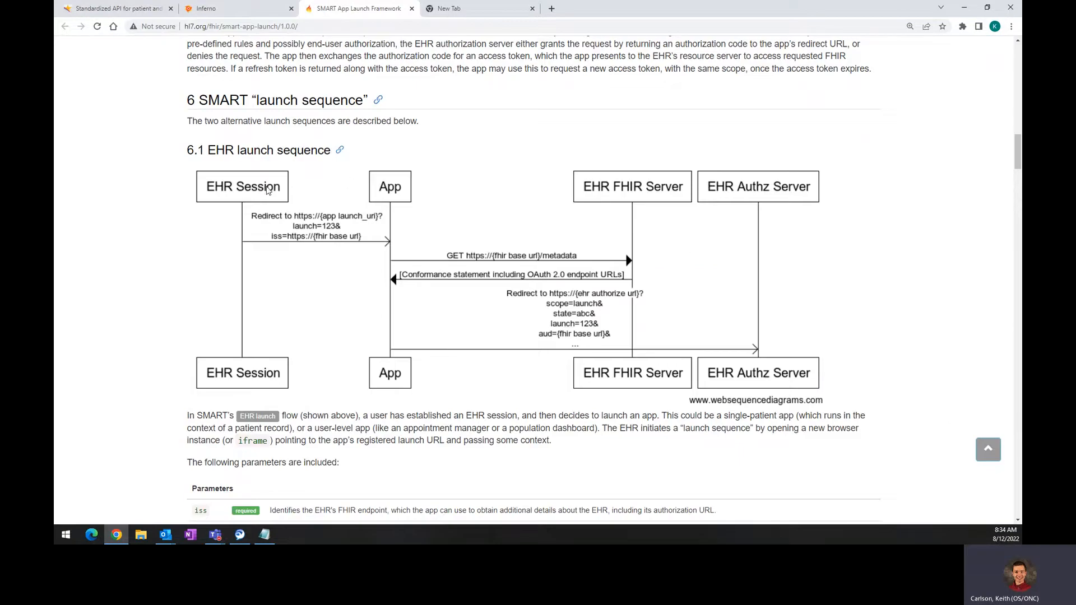
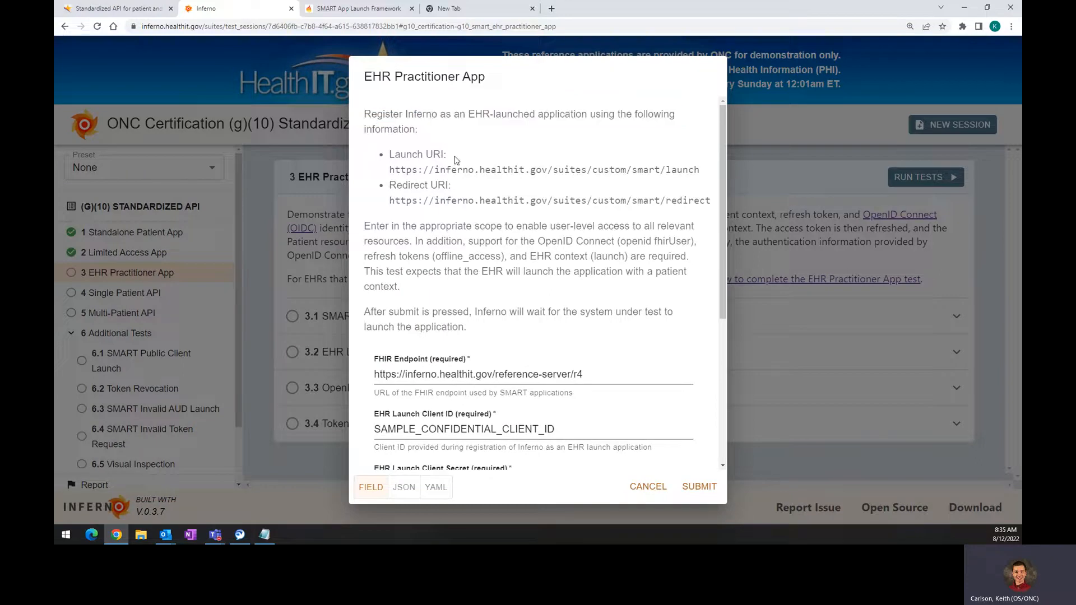
# Step: Review the EHR Practitioner App registration URIs, client inputs, launch scope and PKCE options, and submit them unchanged to start the test
pyautogui.moveTo(456, 156); pyautogui.dragTo(476, 242)
pyautogui.scroll(-5, 487, 269)
pyautogui.scroll(5, 495, 302)
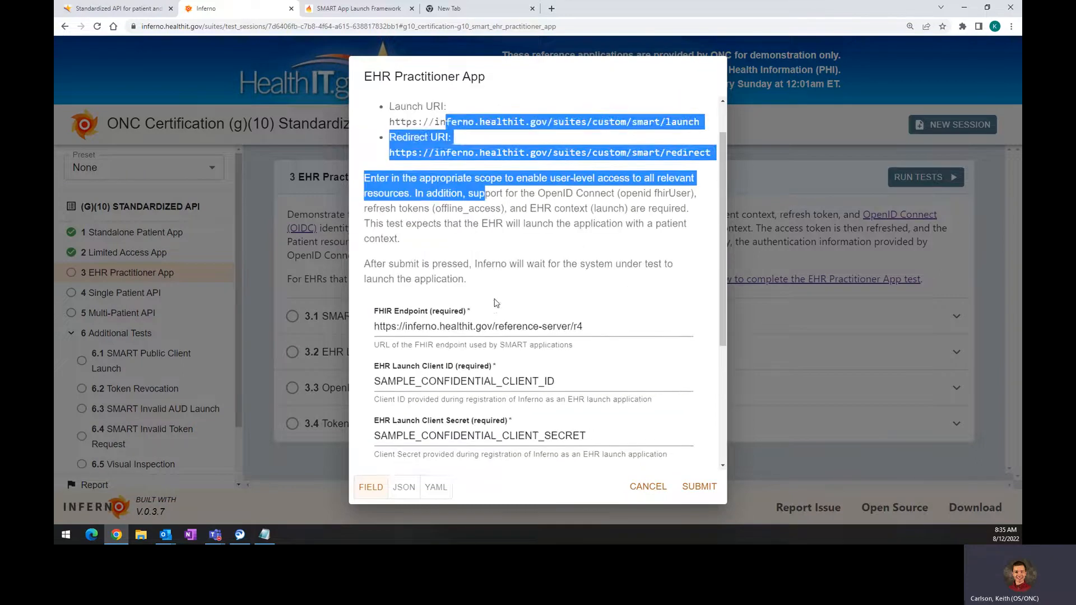
pyautogui.scroll(-5, 496, 303)
pyautogui.scroll(5, 554, 381)
pyautogui.scroll(-5, 554, 381)
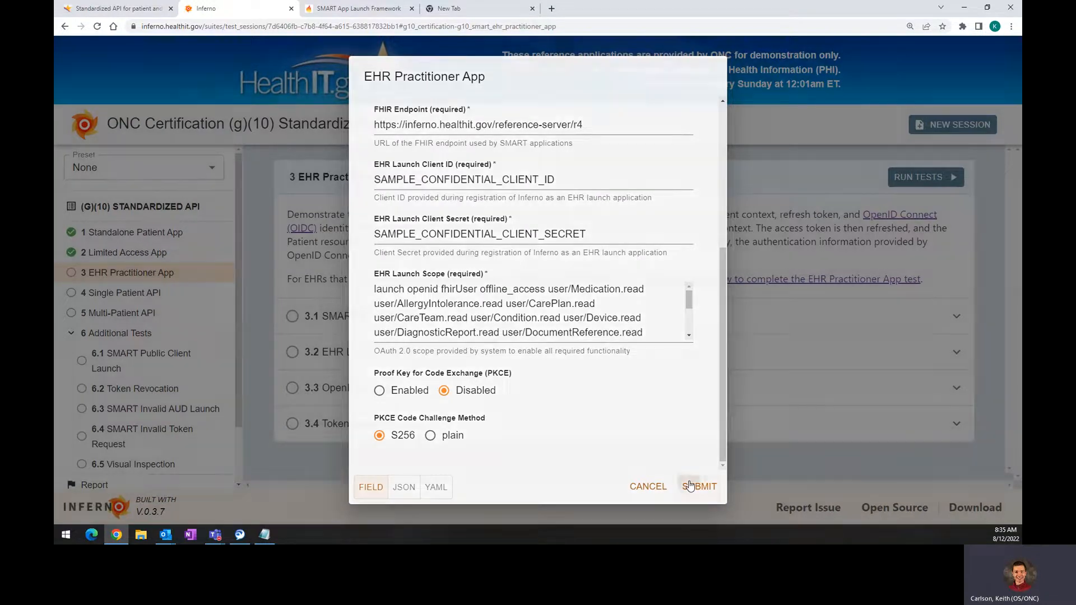
pyautogui.click(689, 485)
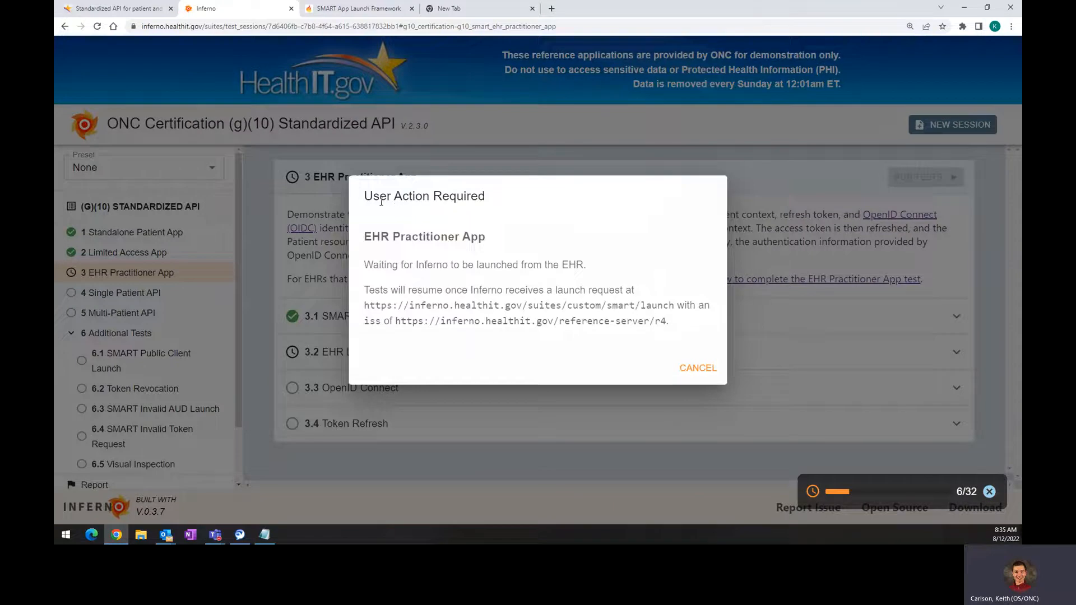
# Step: Compare the redirect to the app launch URL in the guide's EHR launch sequence diagram and return to the waiting Inferno test
pyautogui.click(358, 9)
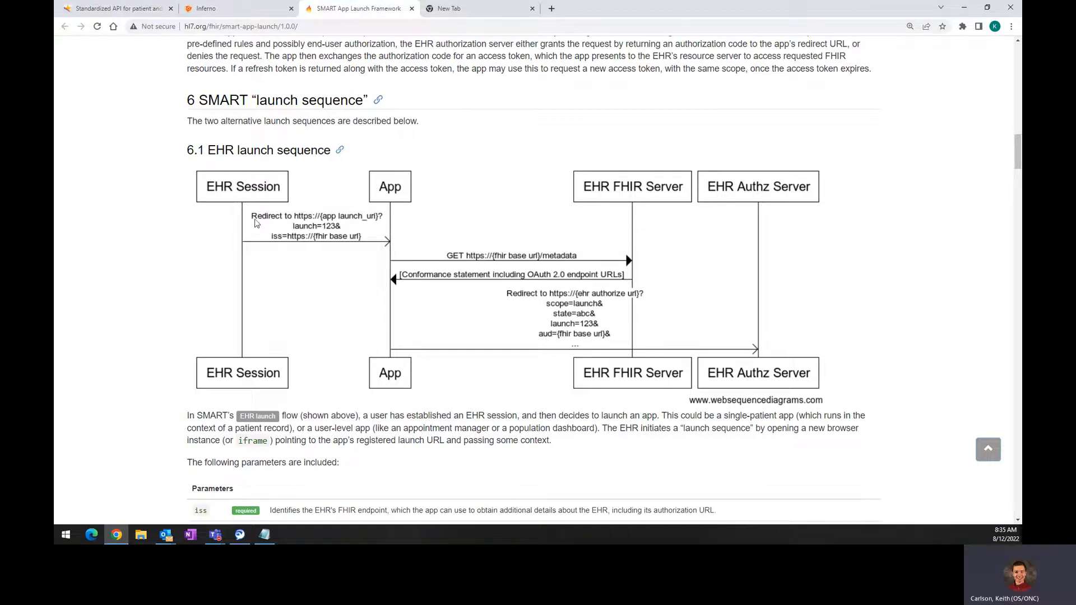
pyautogui.click(239, 9)
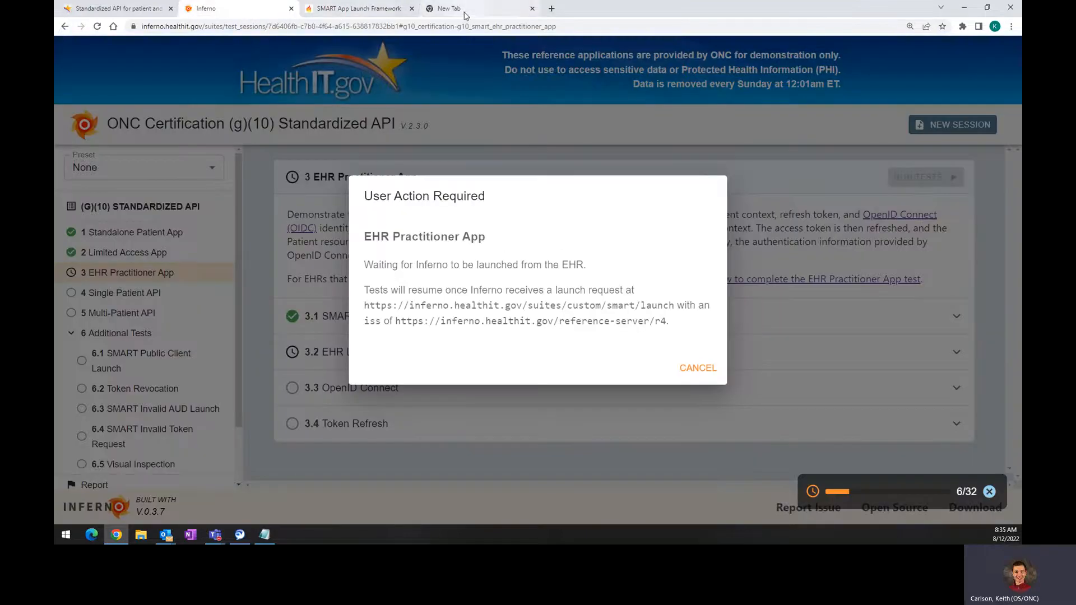
# Step: Open the Inferno reference server at inferno.healthit.gov/reference-server in the empty browser tab
pyautogui.click(427, 11)
pyautogui.press('BackSpace')
pyautogui.press('BackSpace')
pyautogui.press('BackSpace')
pyautogui.press('BackSpace')
pyautogui.press('BackSpace')
pyautogui.press('BackSpace')
pyautogui.press('BackSpace')
pyautogui.press('BackSpace')
pyautogui.press('BackSpace')
pyautogui.press('BackSpace')
pyautogui.press('BackSpace')
pyautogui.press('BackSpace')
pyautogui.press('BackSpace')
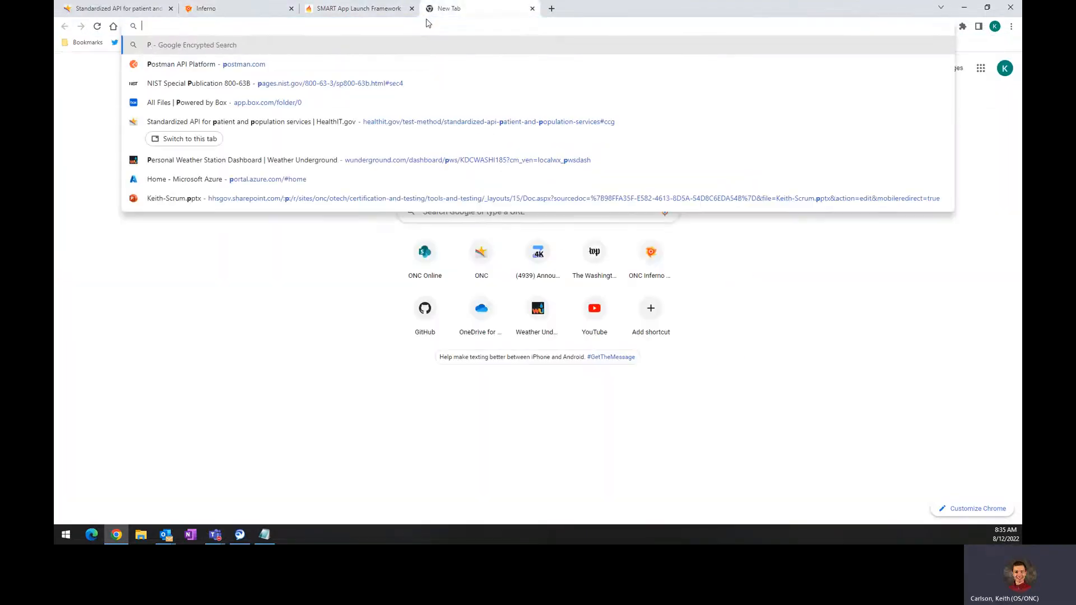
pyautogui.write('ing')
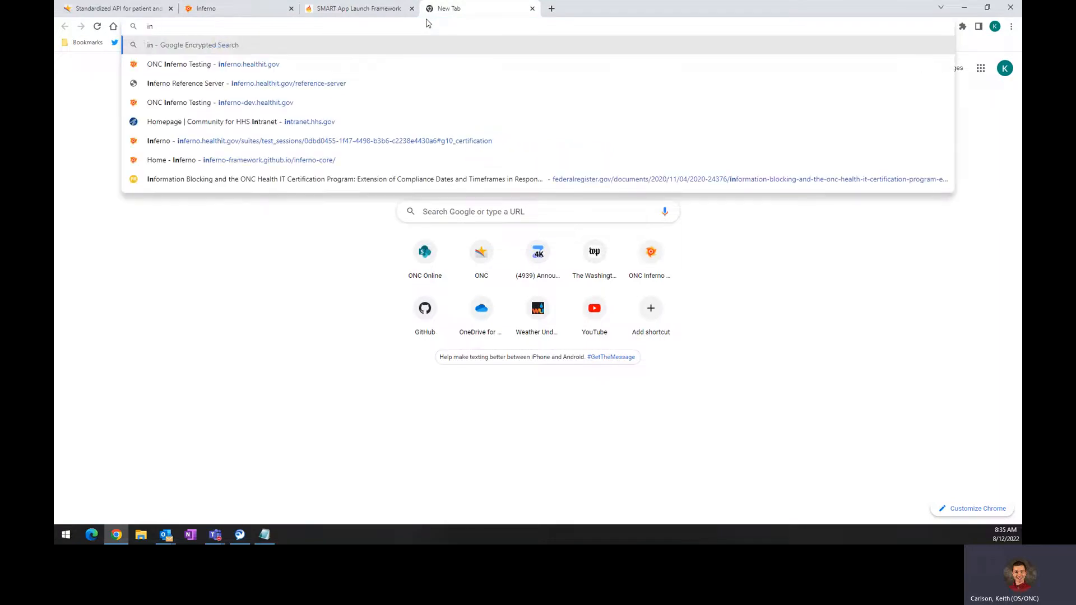
pyautogui.press('Down')
pyautogui.write('re')
pyautogui.press('Right')
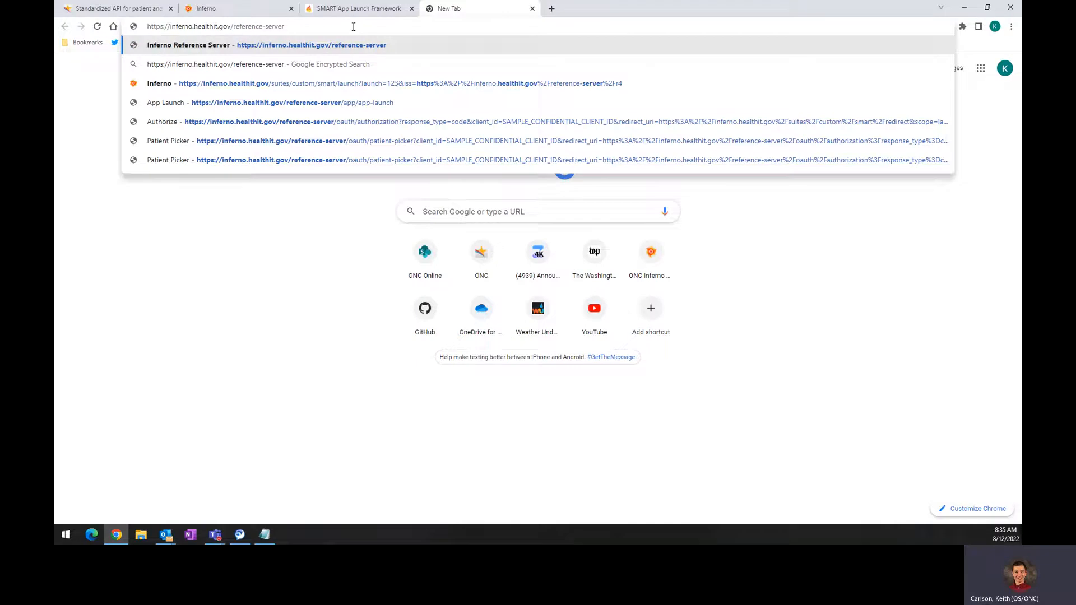
pyautogui.press('Return')
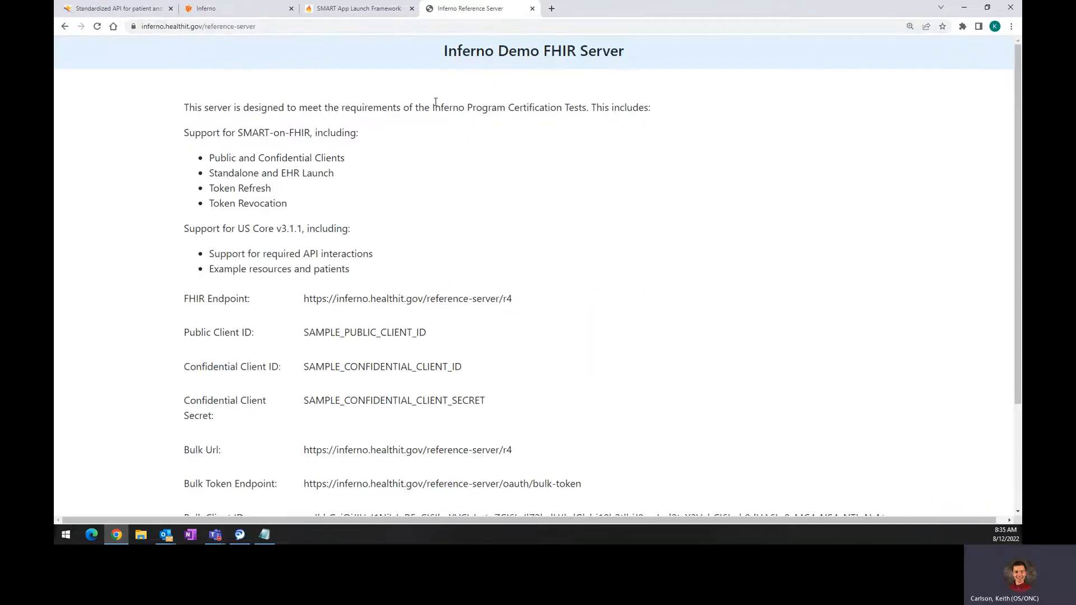
# Step: Open the App Launch page linked at the end of the Inferno Demo FHIR Server page
pyautogui.scroll(-1, 435, 102)
pyautogui.scroll(1, 436, 101)
pyautogui.moveTo(239, 132); pyautogui.dragTo(411, 151)
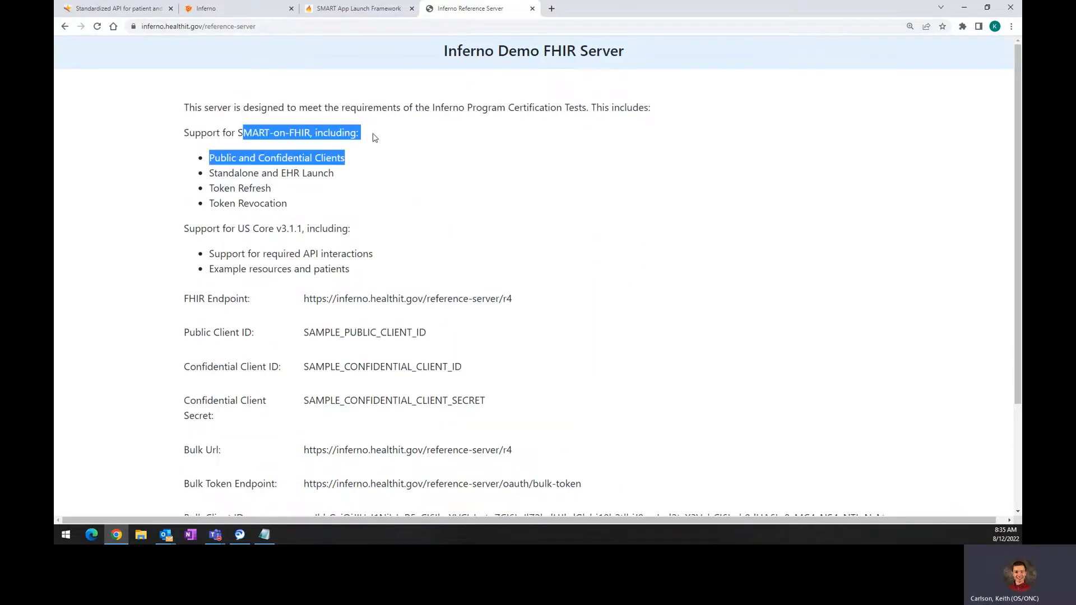
pyautogui.click(374, 137)
pyautogui.scroll(-3, 359, 133)
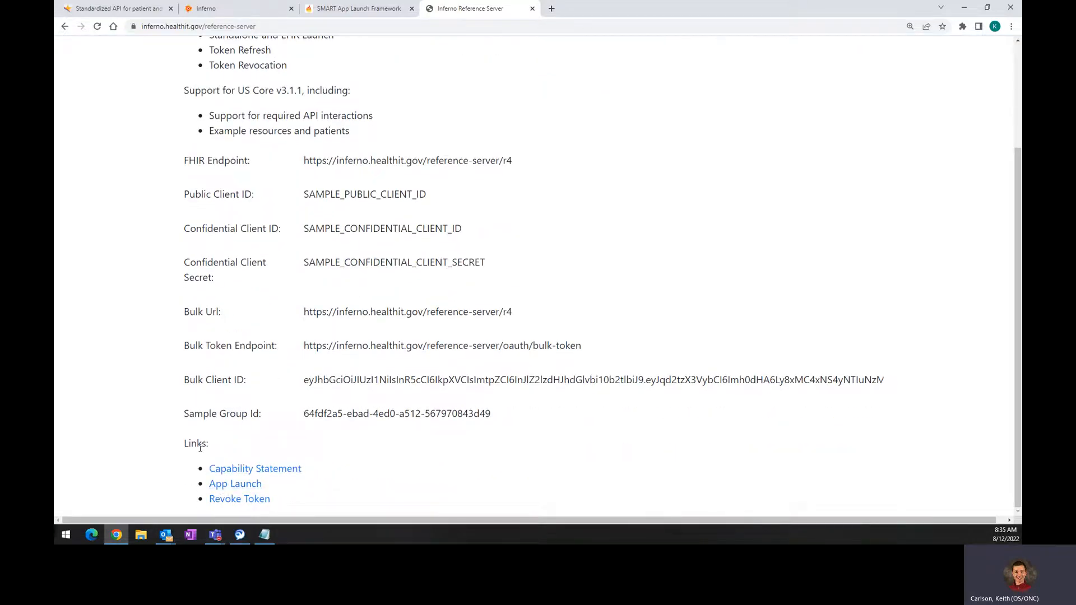
pyautogui.click(235, 486)
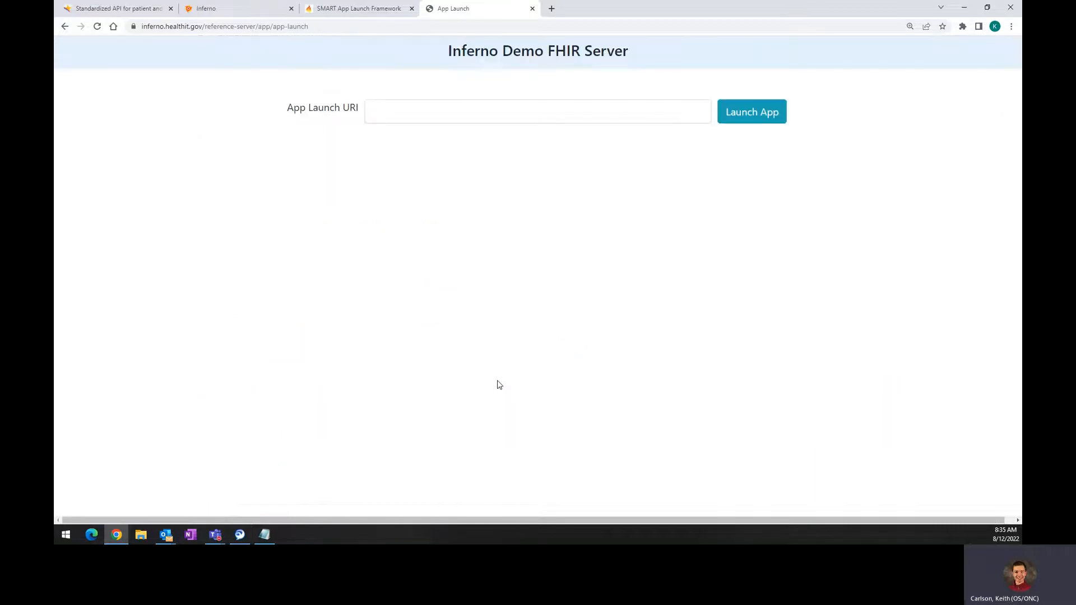
pyautogui.click(481, 123)
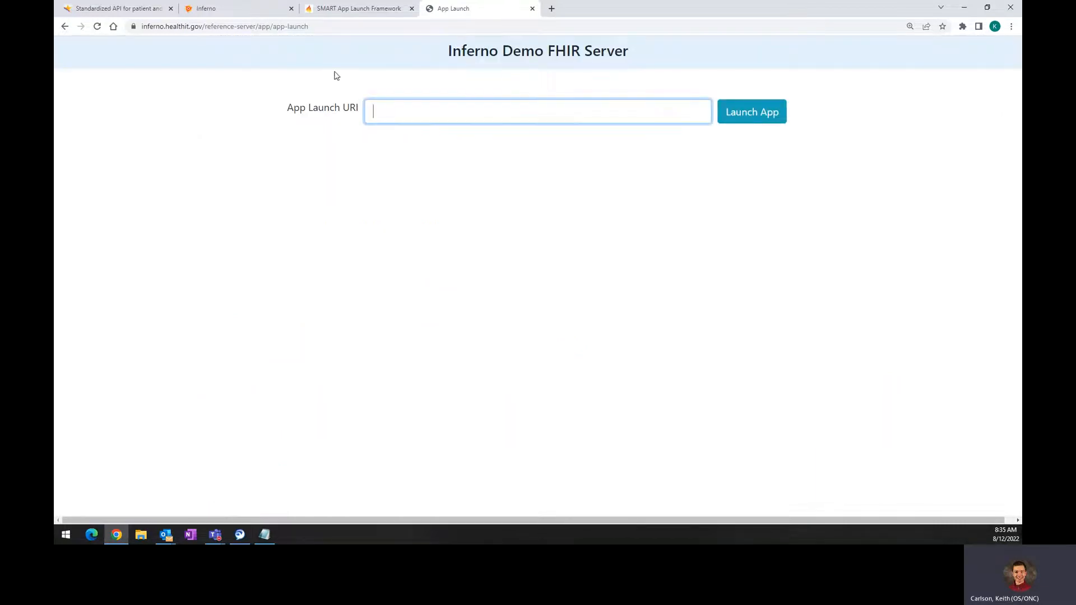
pyautogui.moveTo(91, 68); pyautogui.dragTo(410, 79)
pyautogui.click(488, 200)
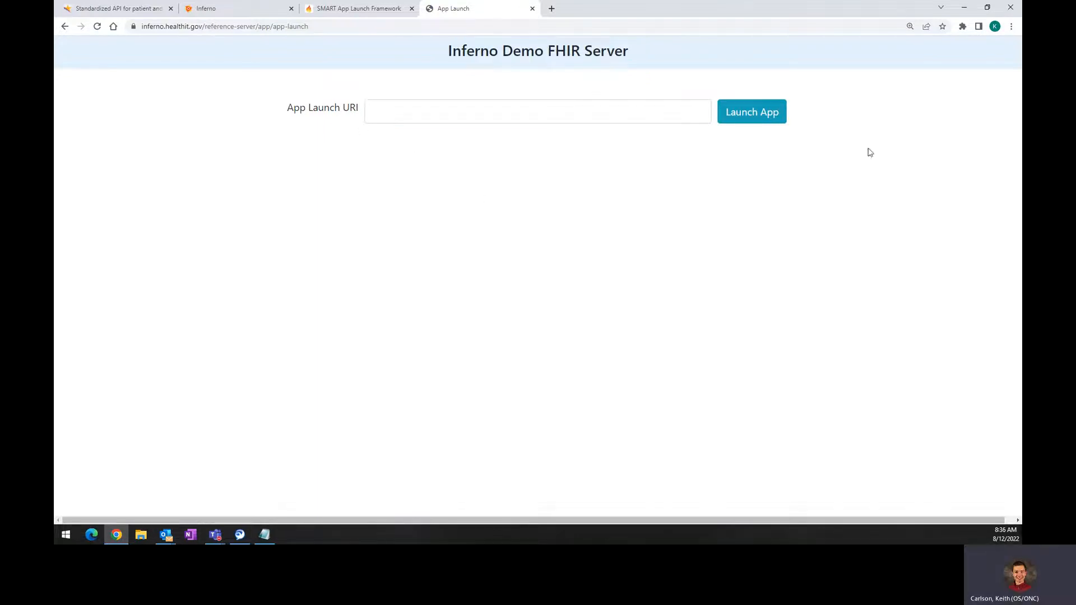
pyautogui.moveTo(73, 64); pyautogui.dragTo(631, 279)
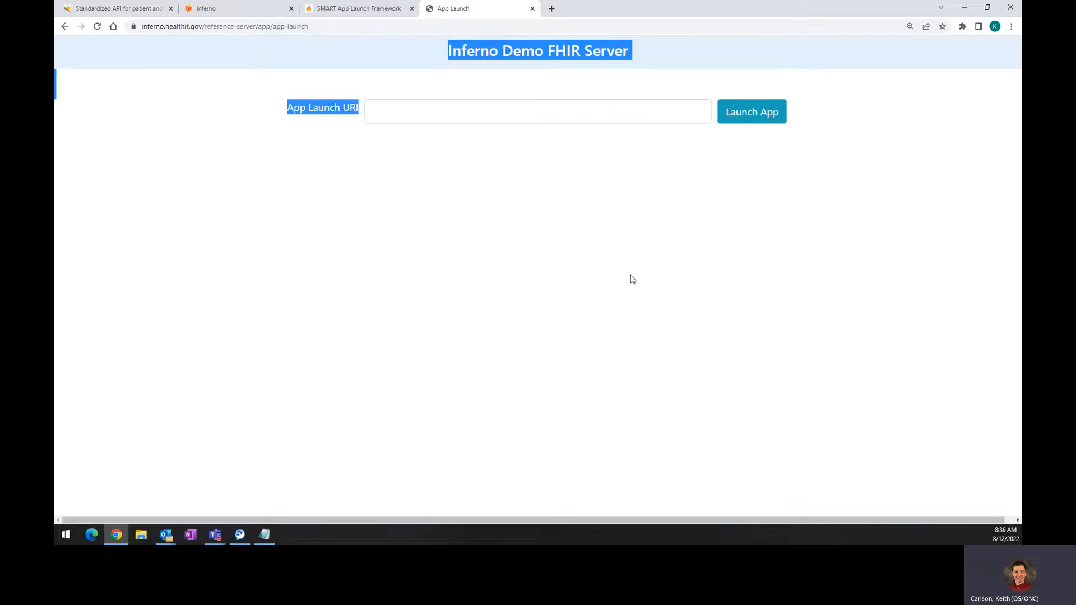
pyautogui.click(406, 146)
pyautogui.moveTo(465, 53); pyautogui.dragTo(695, 196)
pyautogui.click(674, 235)
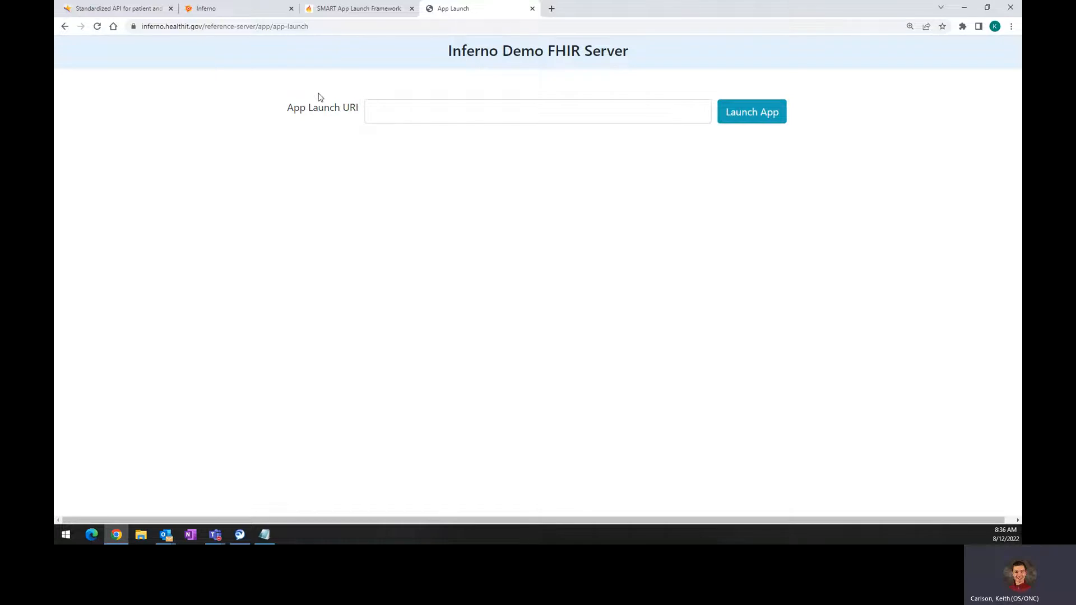
# Step: Try launching the app with an empty App Launch URI and check the EHR launch sequence diagram in the SMART specification
pyautogui.click(751, 125)
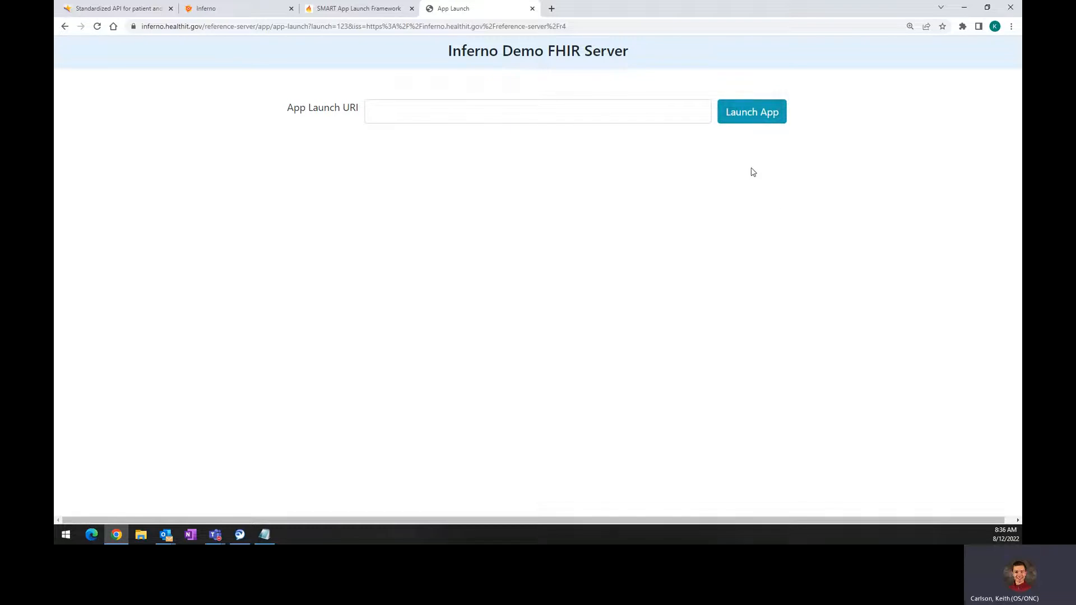
pyautogui.click(345, 10)
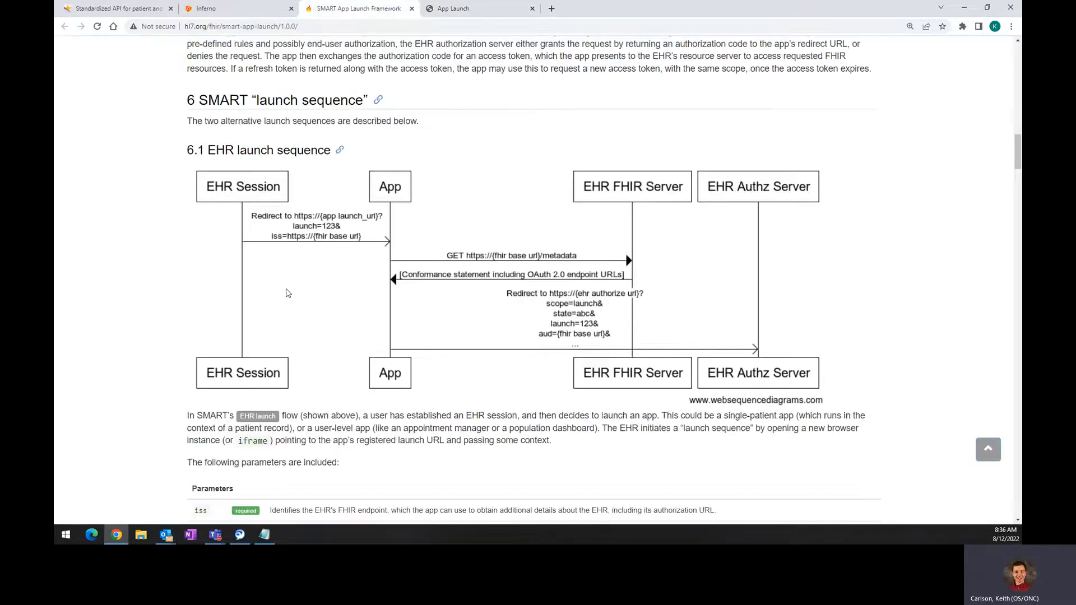
pyautogui.click(497, 14)
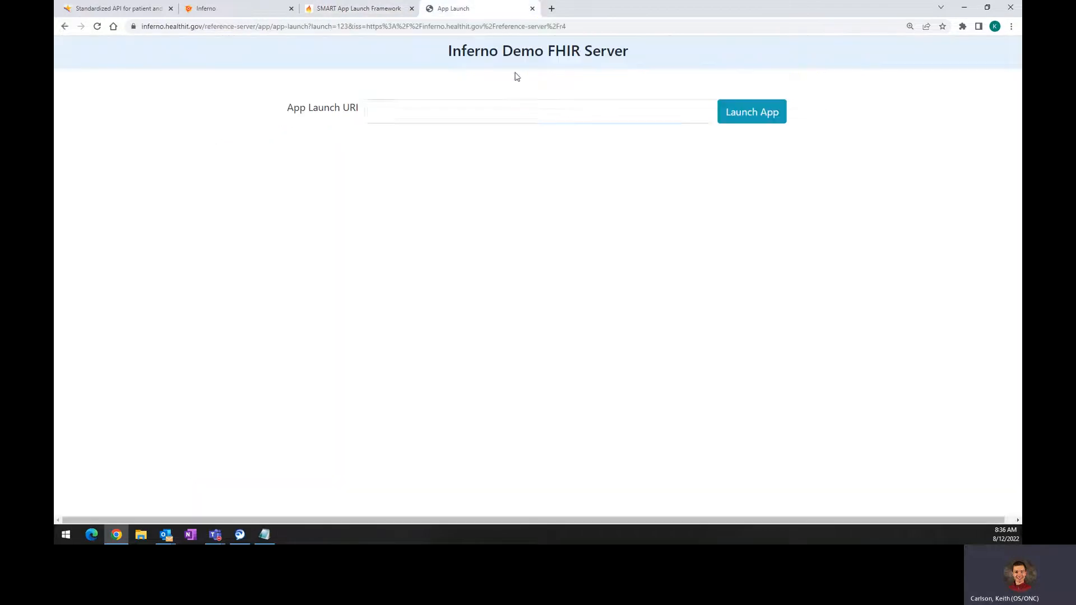
pyautogui.click(486, 112)
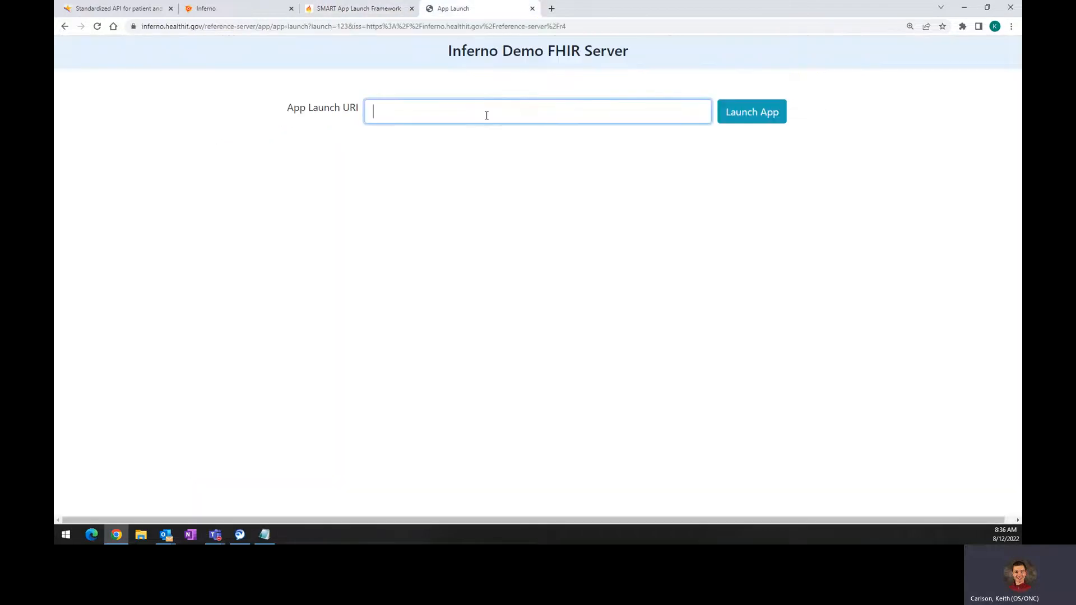
pyautogui.click(362, 9)
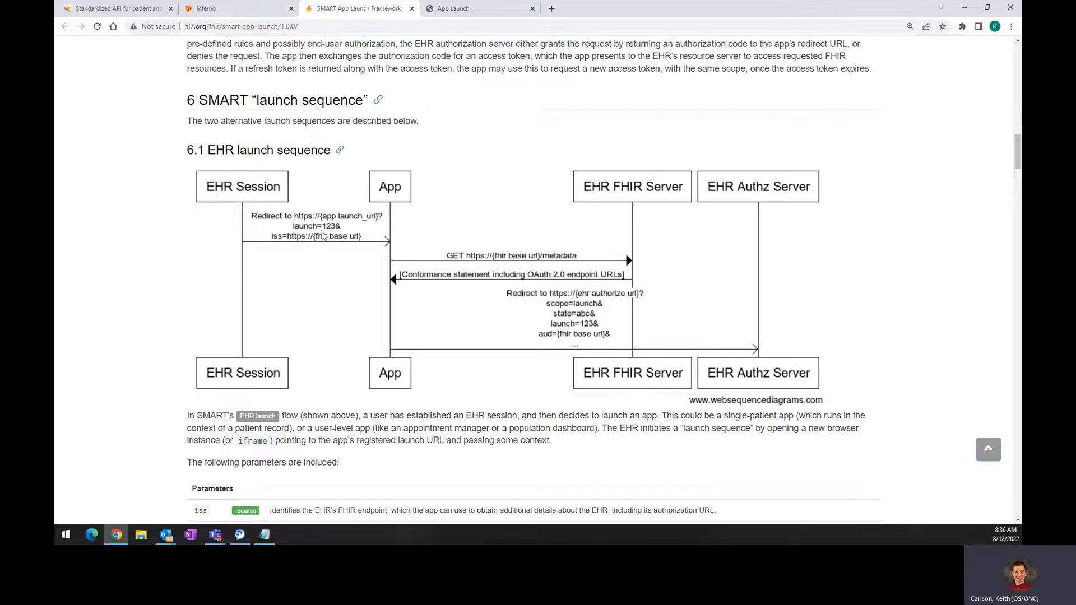
# Step: Read the EHR Practitioner App's waiting dialog in Inferno for the conditions under which the tests resume
pyautogui.click(225, 9)
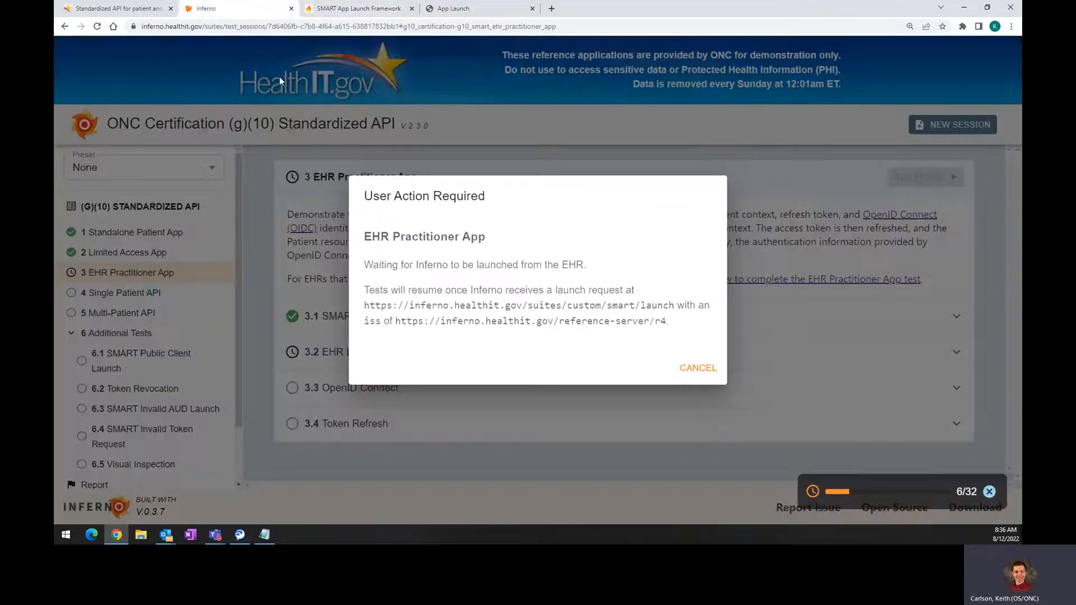
pyautogui.moveTo(379, 210); pyautogui.dragTo(420, 210)
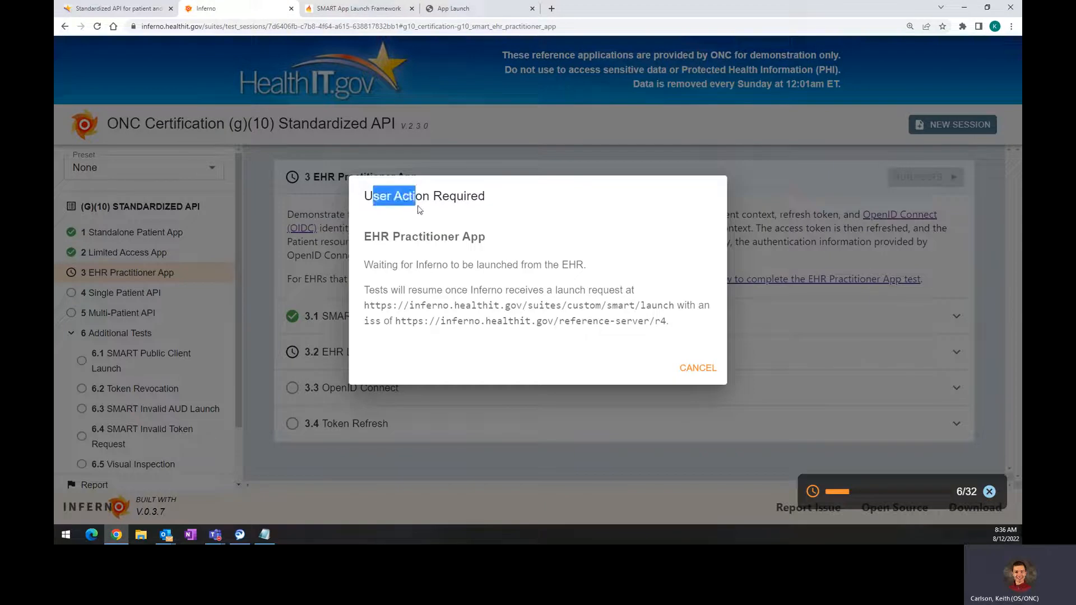
pyautogui.click(426, 232)
pyautogui.moveTo(422, 267); pyautogui.dragTo(499, 267)
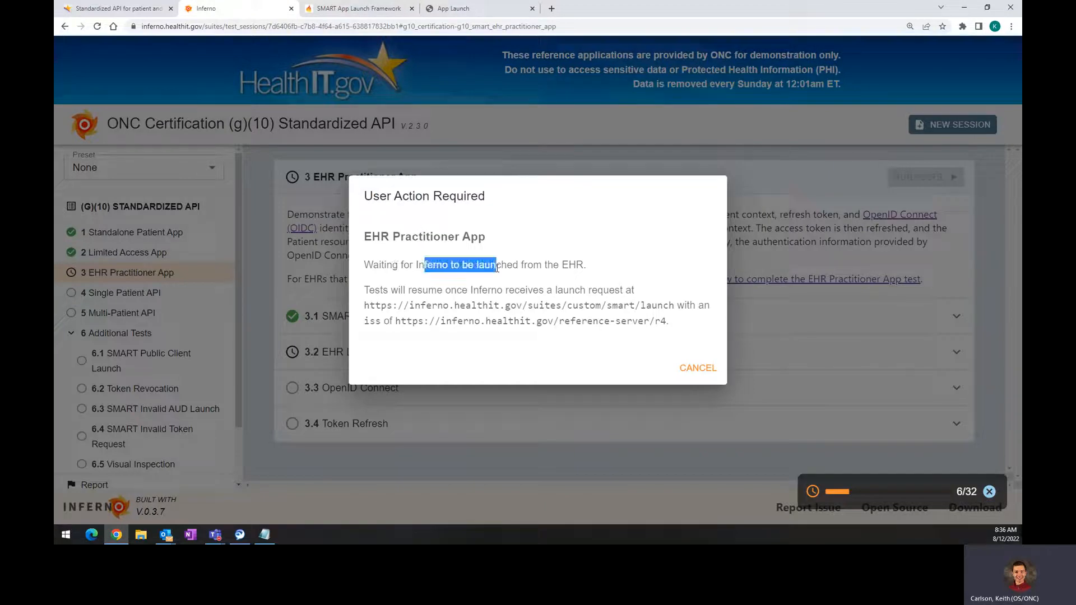
pyautogui.click(522, 268)
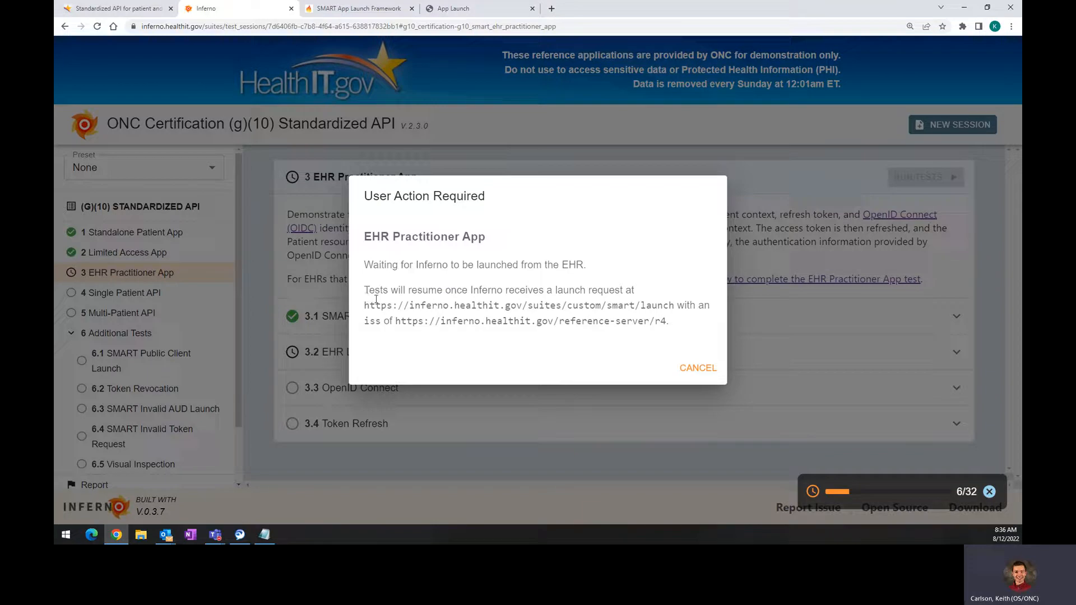
pyautogui.moveTo(406, 290); pyautogui.dragTo(593, 286)
pyautogui.click(594, 290)
pyautogui.moveTo(365, 307); pyautogui.dragTo(674, 305)
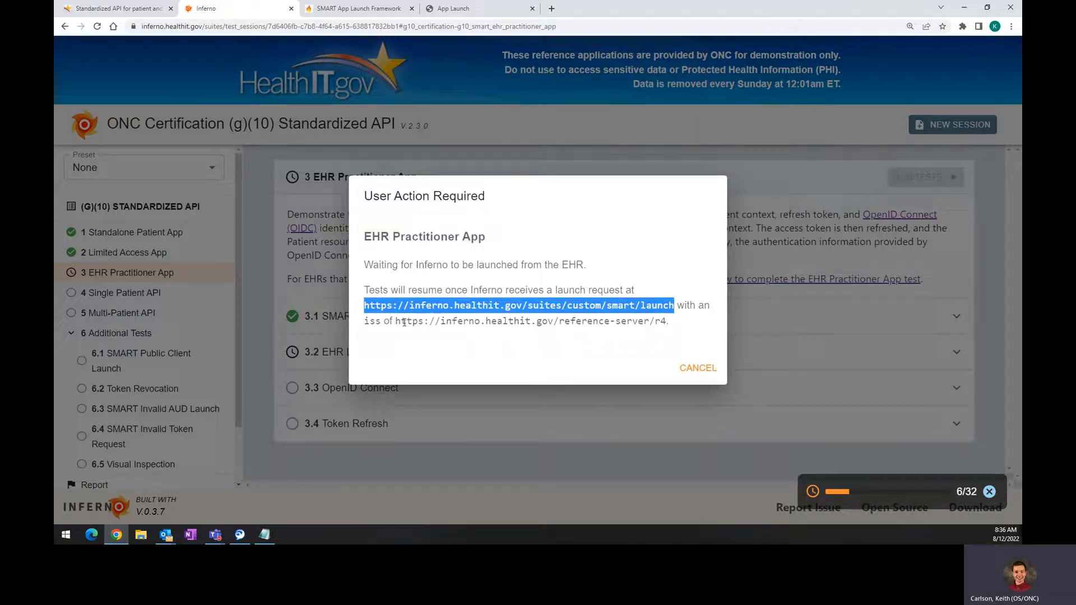
pyautogui.rightClick(527, 309)
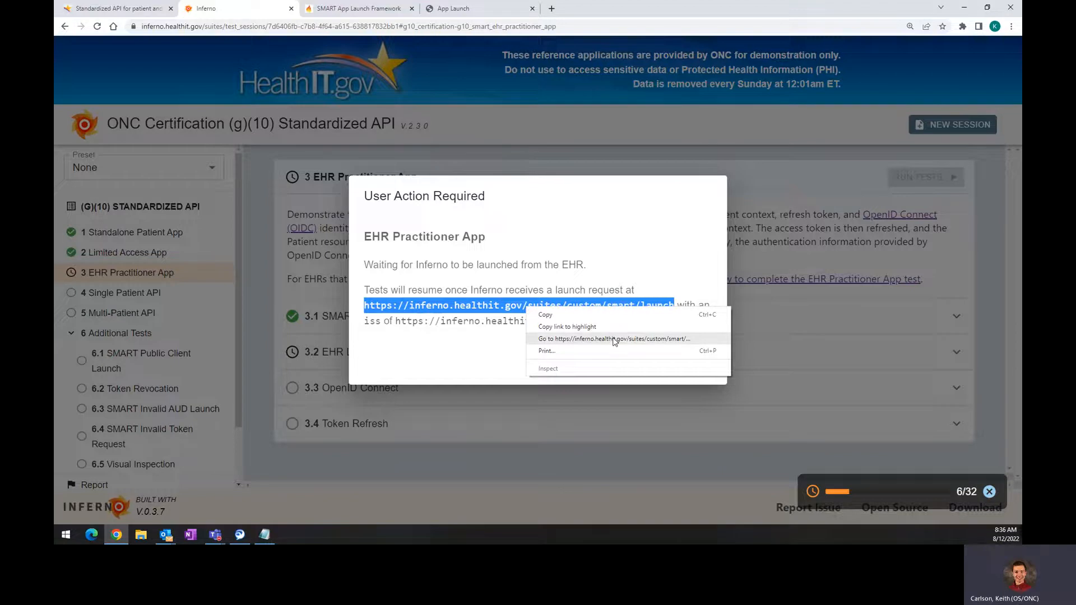
pyautogui.click(463, 8)
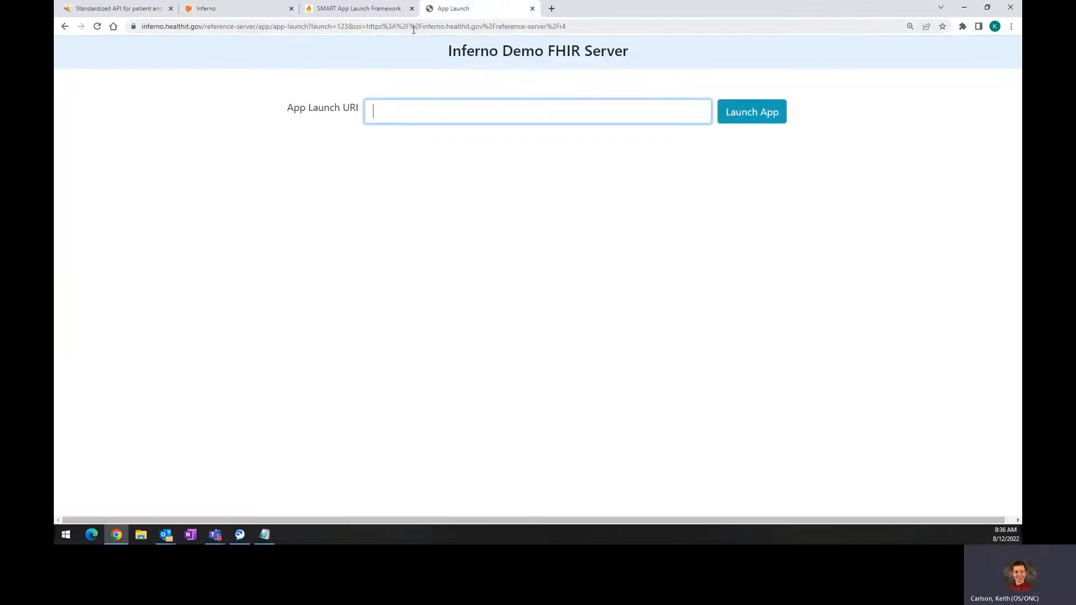
pyautogui.click(199, 8)
pyautogui.rightClick(485, 305)
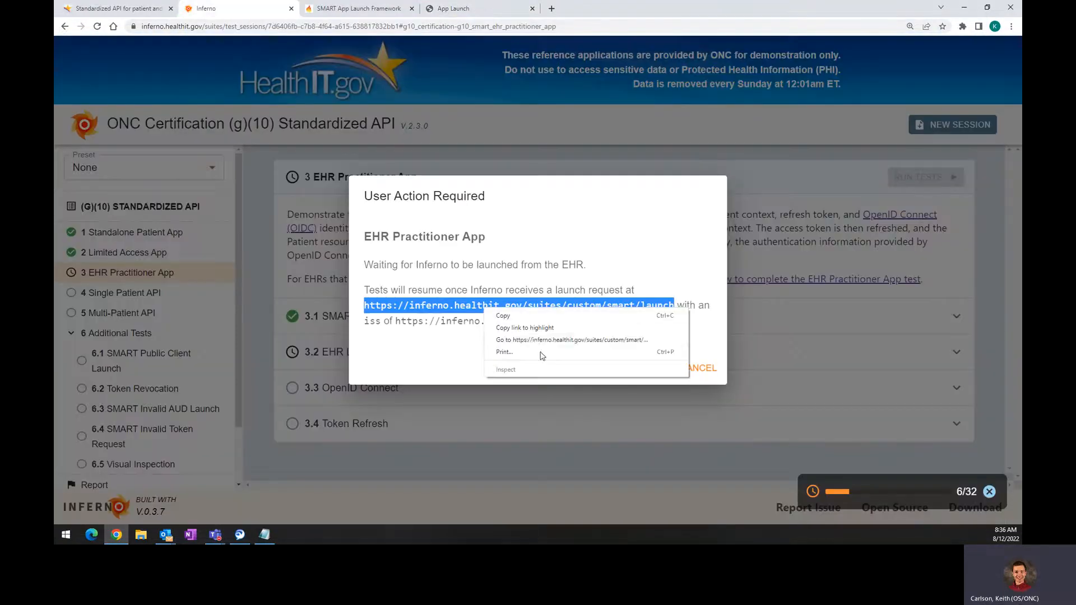
pyautogui.click(521, 321)
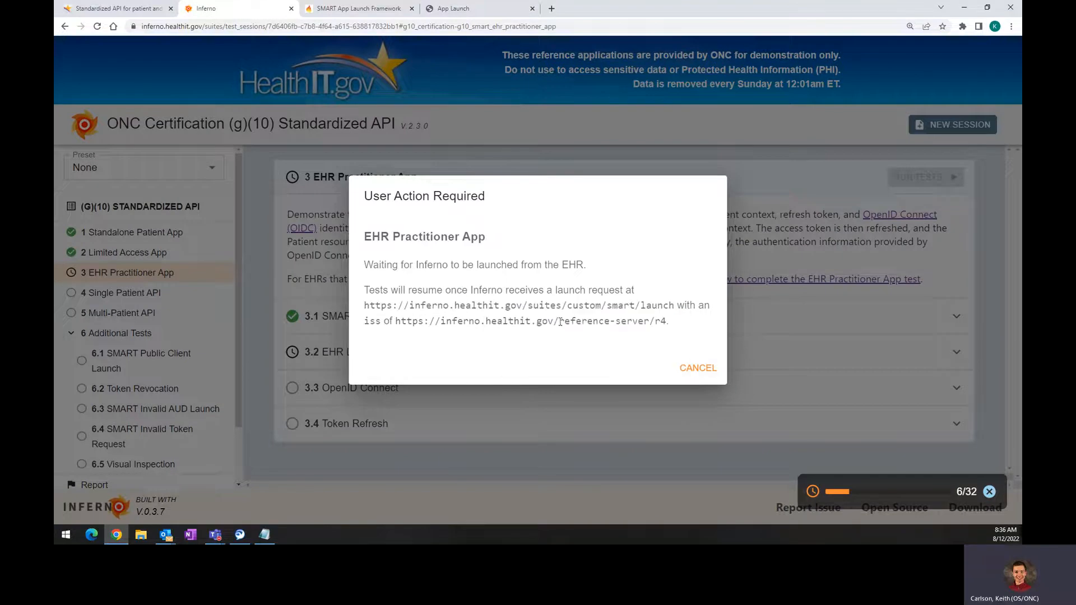
# Step: Launch the app from the reference server with the copied Inferno launch URL as the App Launch URI
pyautogui.click(474, 8)
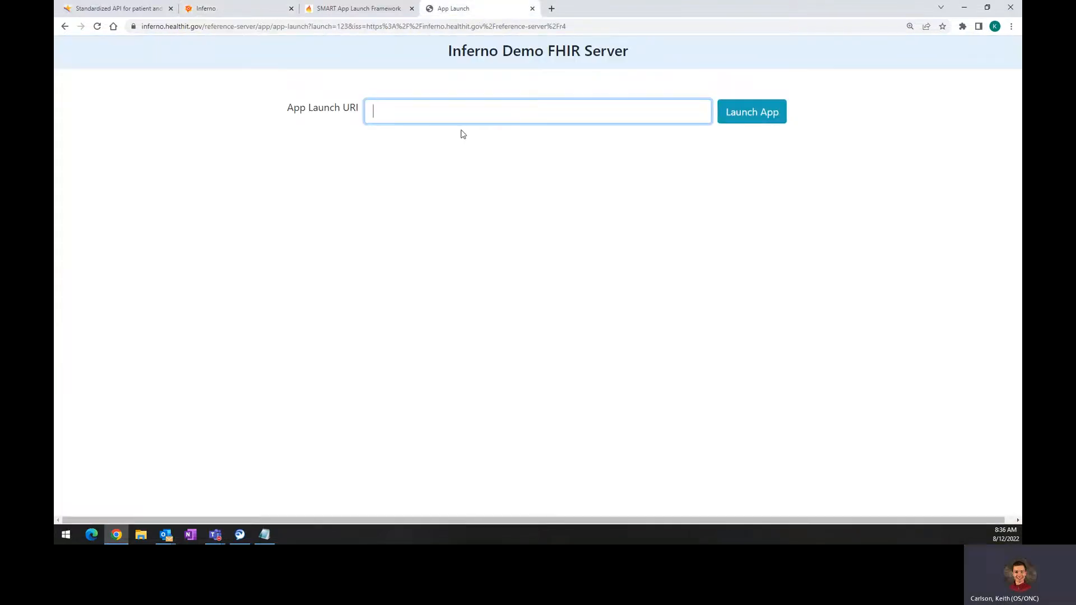
pyautogui.hotkey('ctrl', 'v')
pyautogui.click(737, 112)
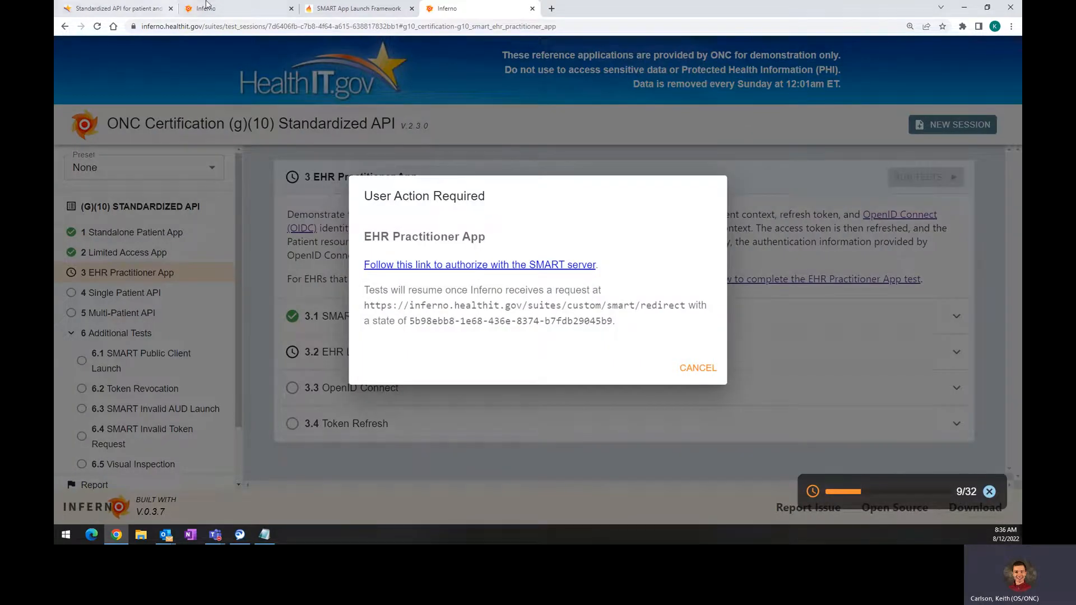
# Step: Compare the launch with the EHR launch sequence diagram and check the session identifier in the Inferno page addresses
pyautogui.click(359, 8)
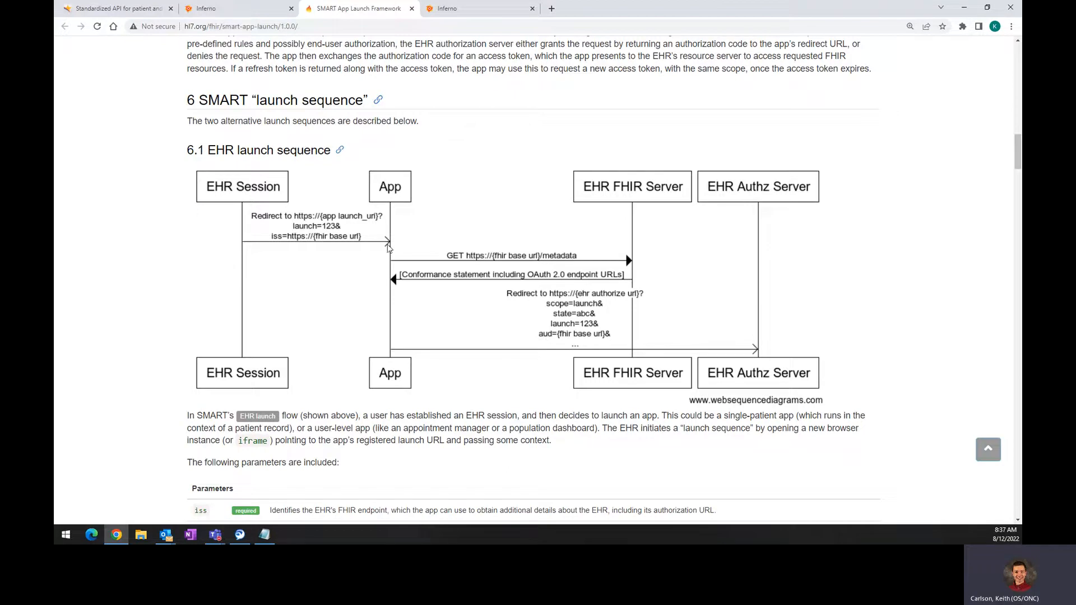
pyautogui.click(460, 9)
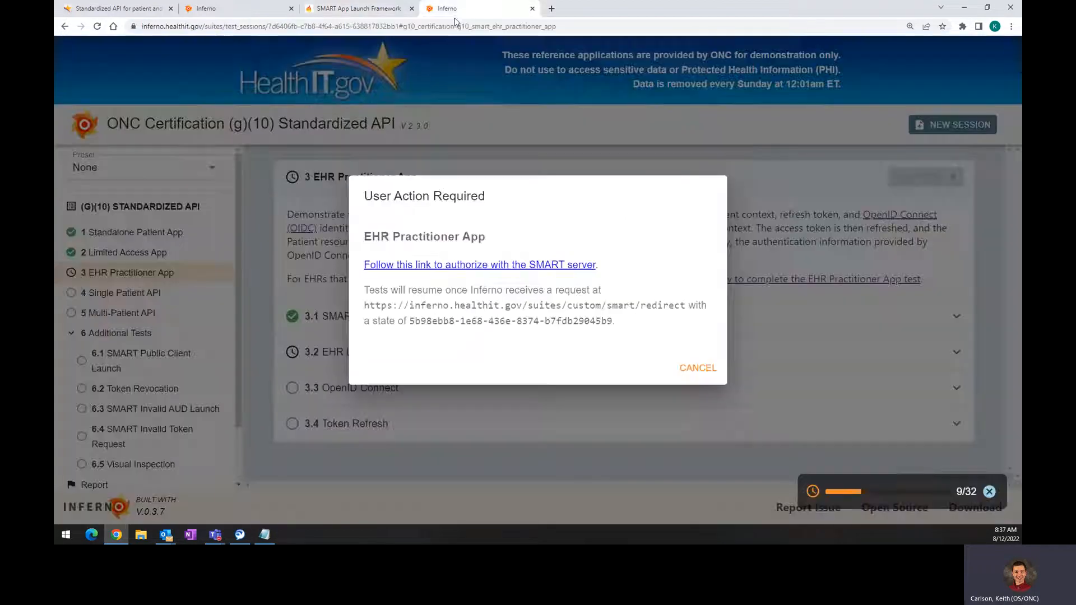
pyautogui.click(231, 10)
pyautogui.moveTo(269, 26); pyautogui.dragTo(397, 26)
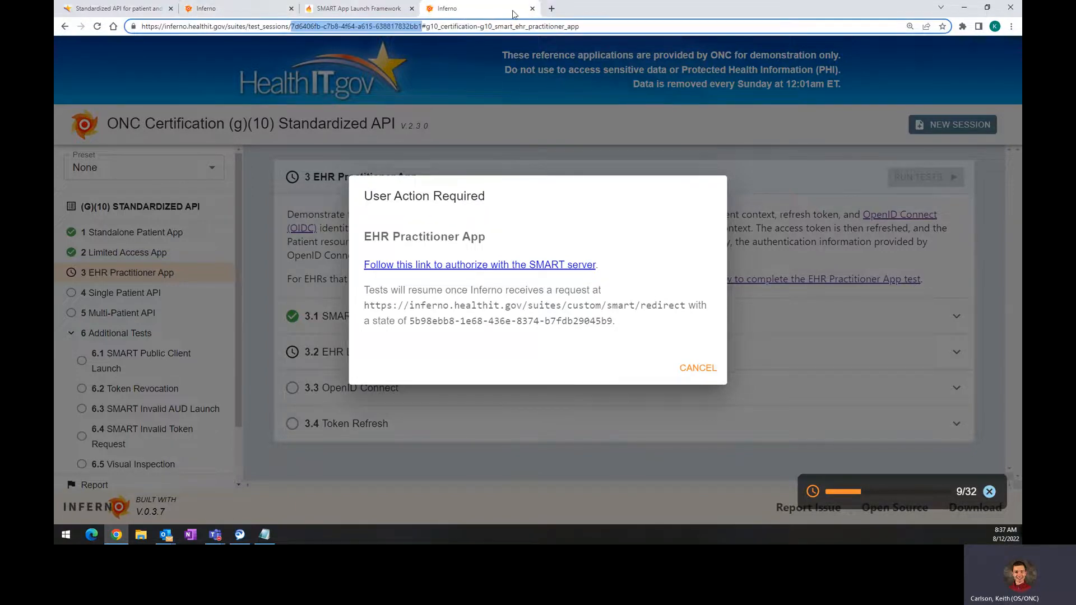
# Step: Close the duplicate Inferno tab and follow the link to authorize with the SMART server in the original session
pyautogui.click(532, 9)
pyautogui.click(224, 8)
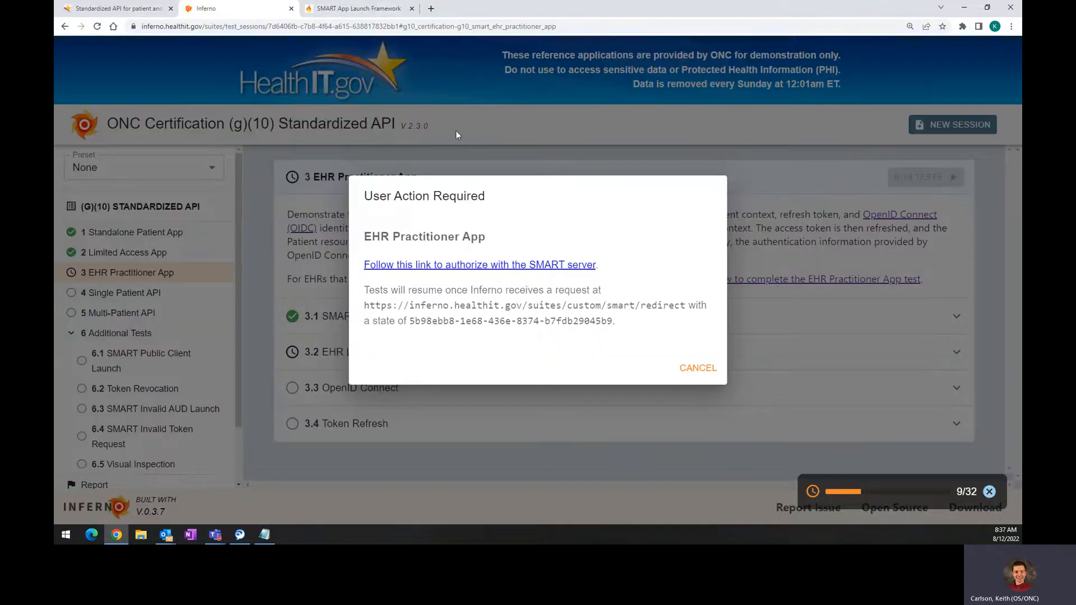
pyautogui.click(465, 265)
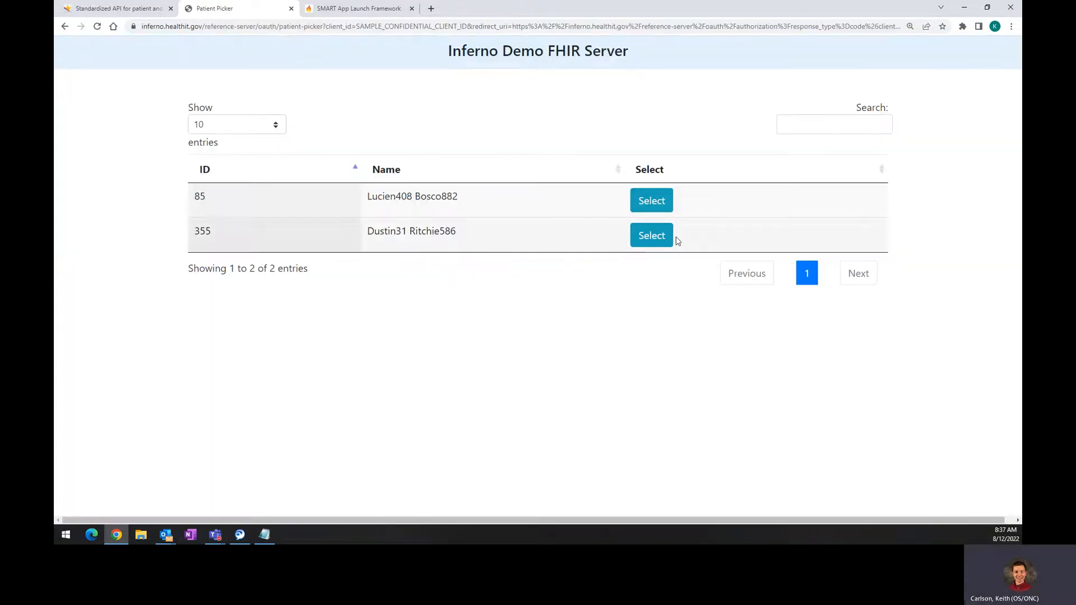
# Step: Review the EHR launch, standalone launch and SMART authorization sequences in the SMART App Launch specification
pyautogui.hotkey('ctrl', 'Tab')
pyautogui.scroll(-2, 502, 306)
pyautogui.scroll(1, 503, 306)
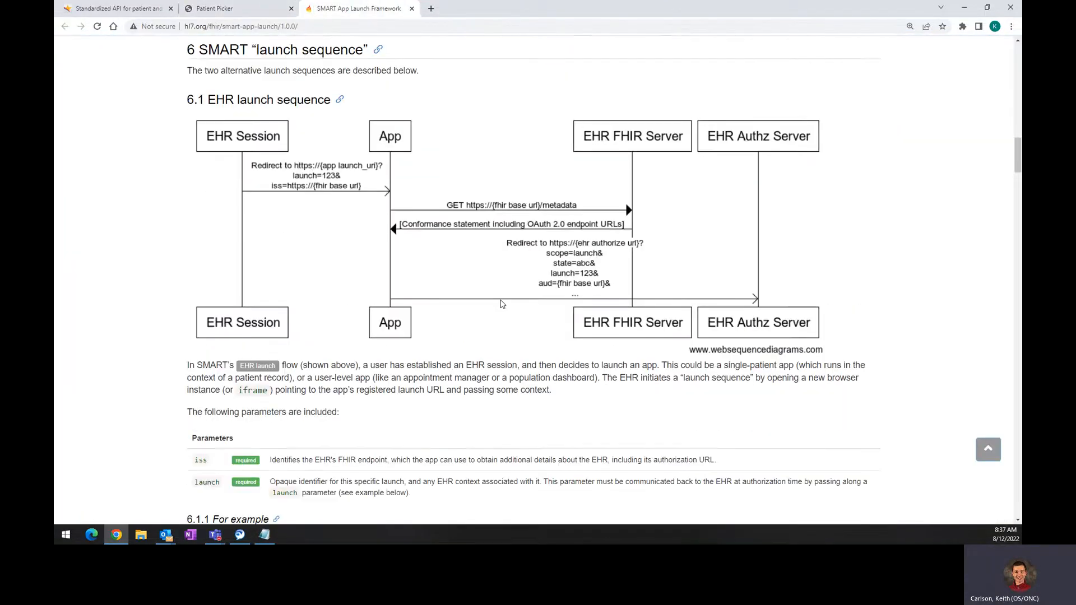
pyautogui.scroll(-5, 502, 303)
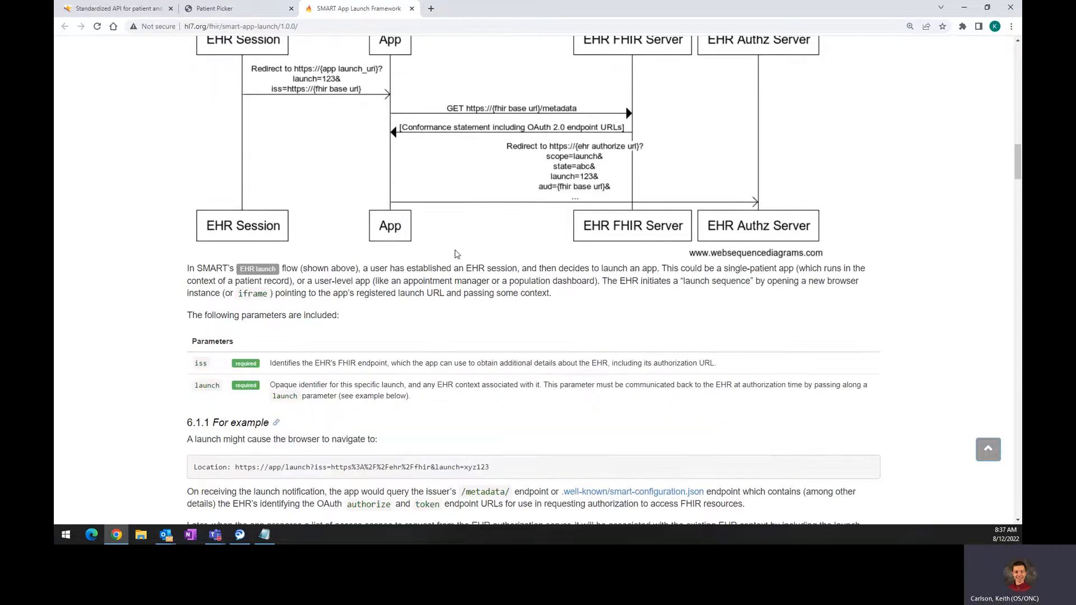
pyautogui.scroll(-11, 457, 254)
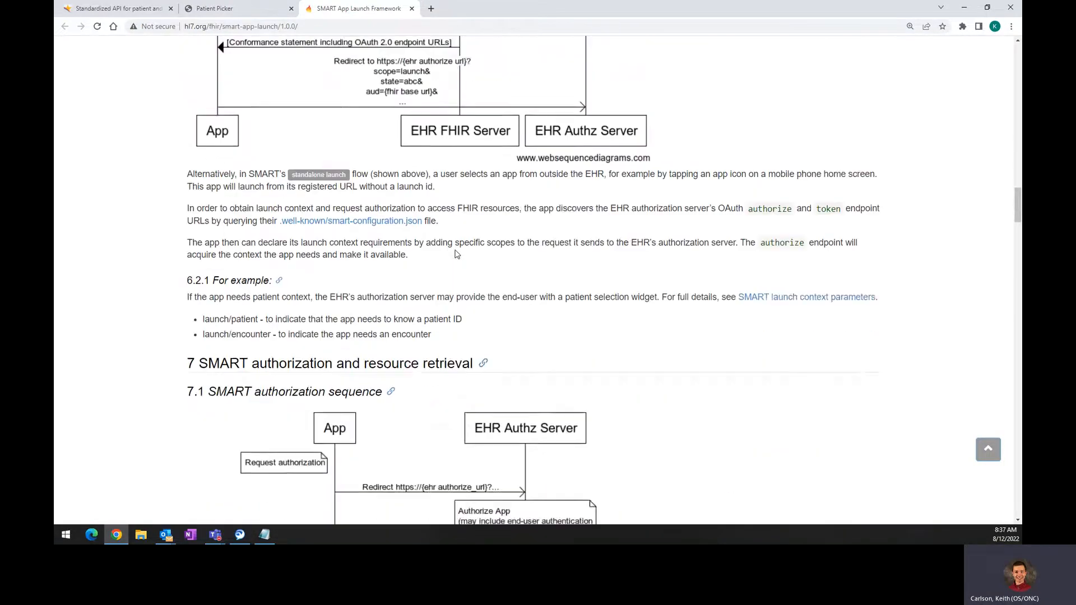
pyautogui.scroll(-3, 377, 184)
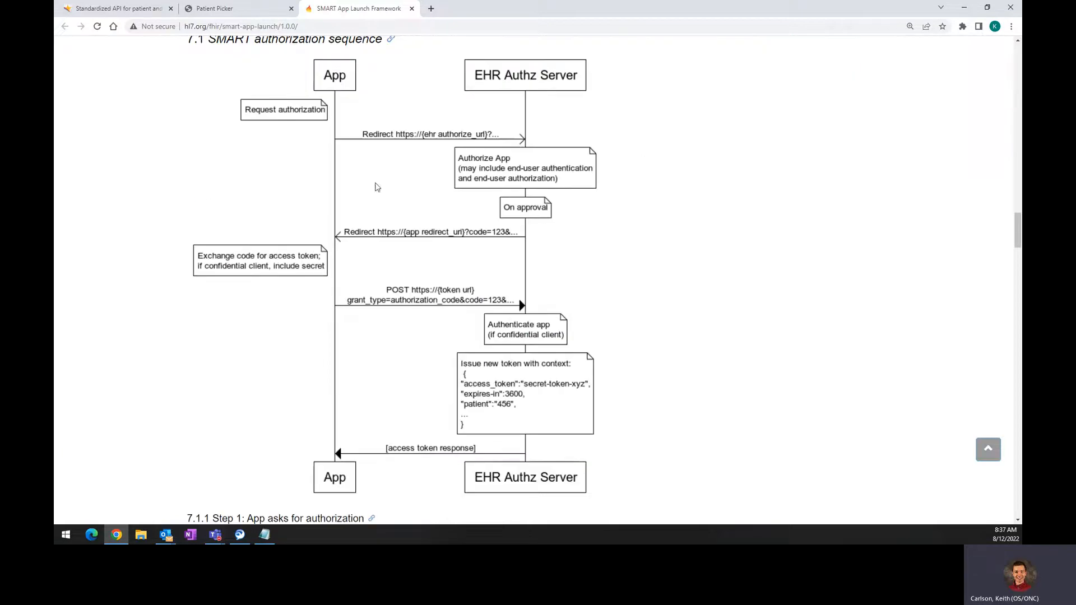
pyautogui.scroll(1, 386, 188)
pyautogui.scroll(8, 403, 224)
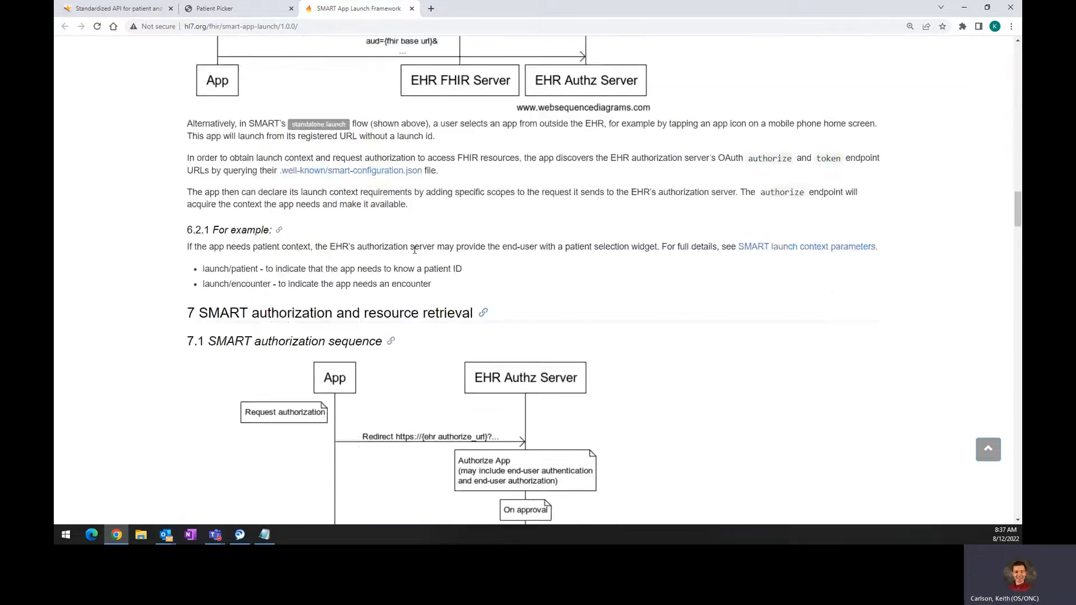
pyautogui.scroll(12, 338, 280)
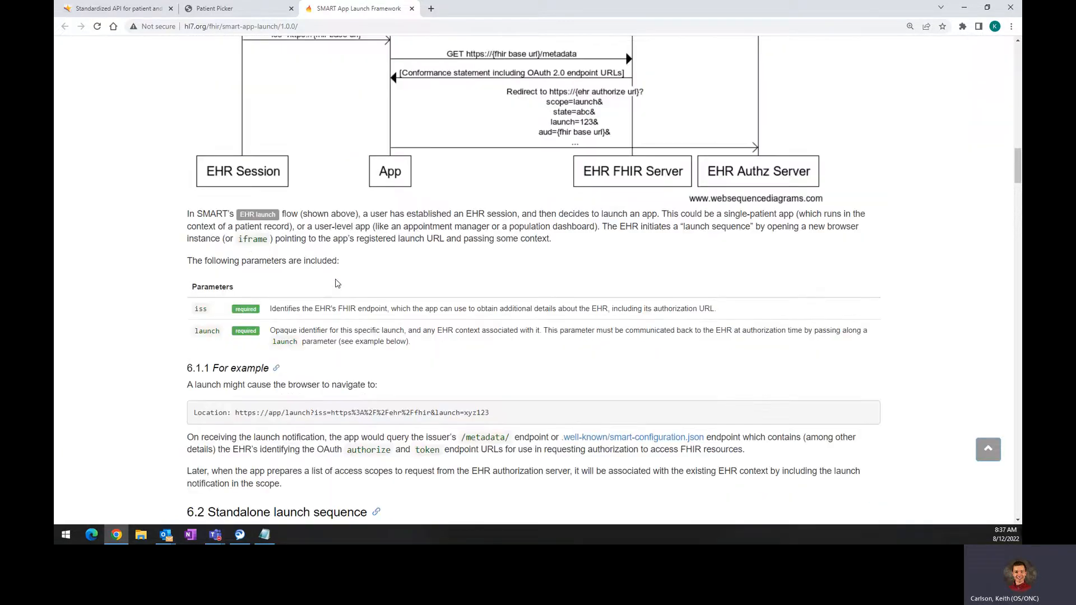
pyautogui.scroll(-2, 245, 232)
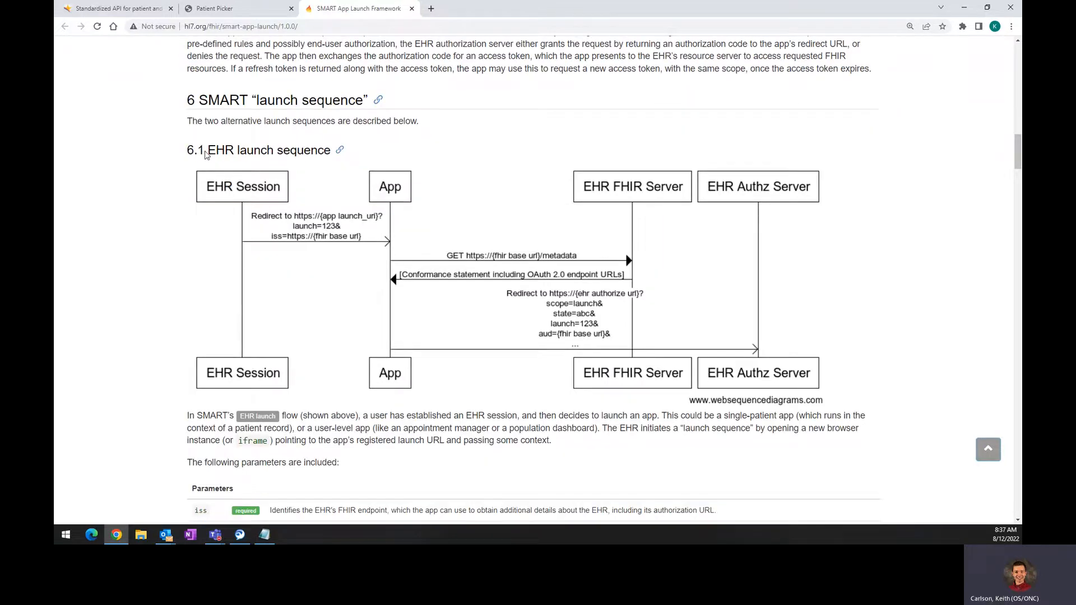
pyautogui.scroll(-4, 208, 151)
pyautogui.scroll(4, 207, 423)
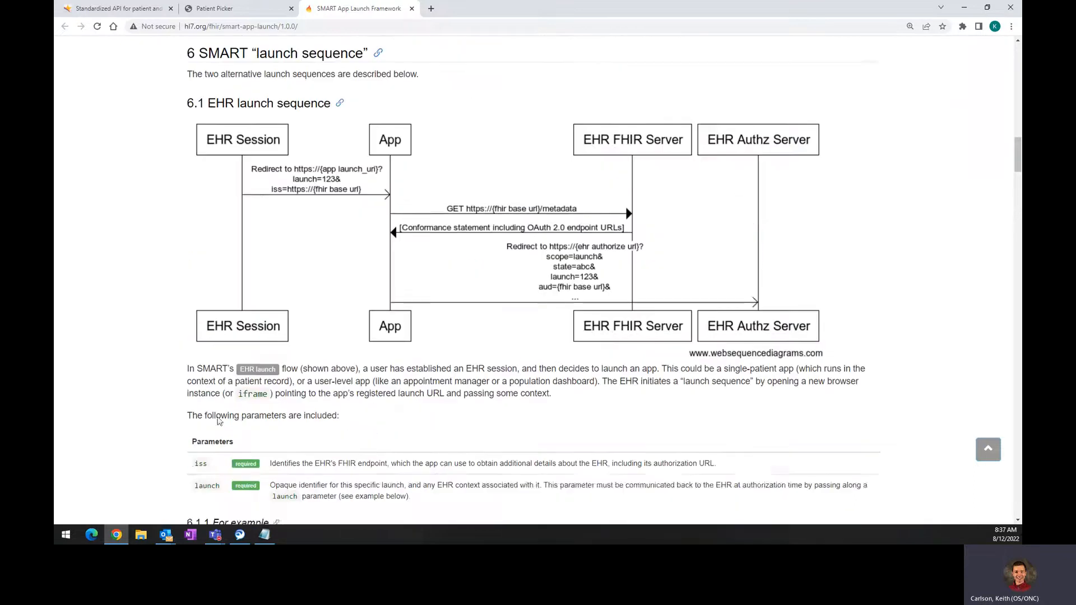
# Step: Compare section 6.1, EHR launch sequence, with section 6.2, Standalone launch sequence, highlighting both headings
pyautogui.moveTo(209, 149); pyautogui.dragTo(335, 150)
pyautogui.scroll(-6, 219, 412)
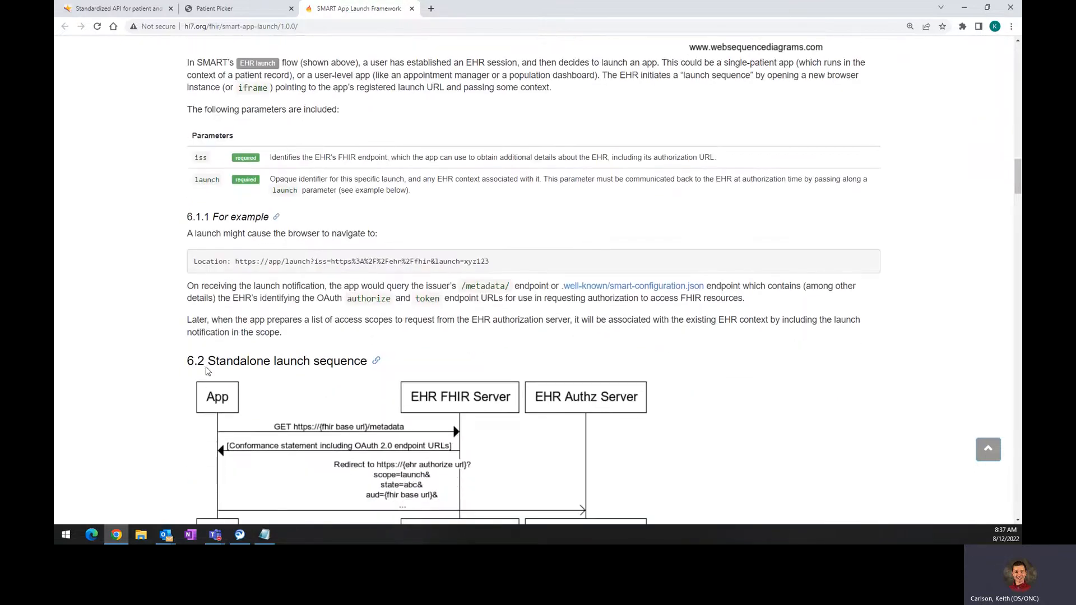
pyautogui.moveTo(210, 360); pyautogui.dragTo(368, 362)
pyautogui.scroll(4, 292, 222)
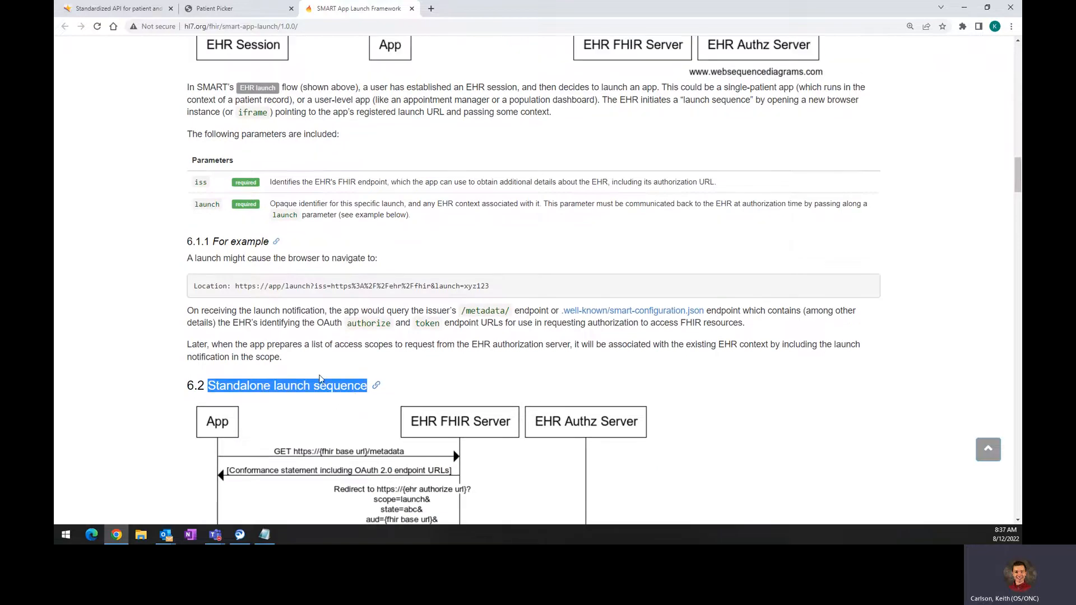
pyautogui.scroll(2, 292, 221)
# Step: Relate the section 7.1 SMART authorization sequence diagram to the reference server's patient picker
pyautogui.scroll(-10, 303, 424)
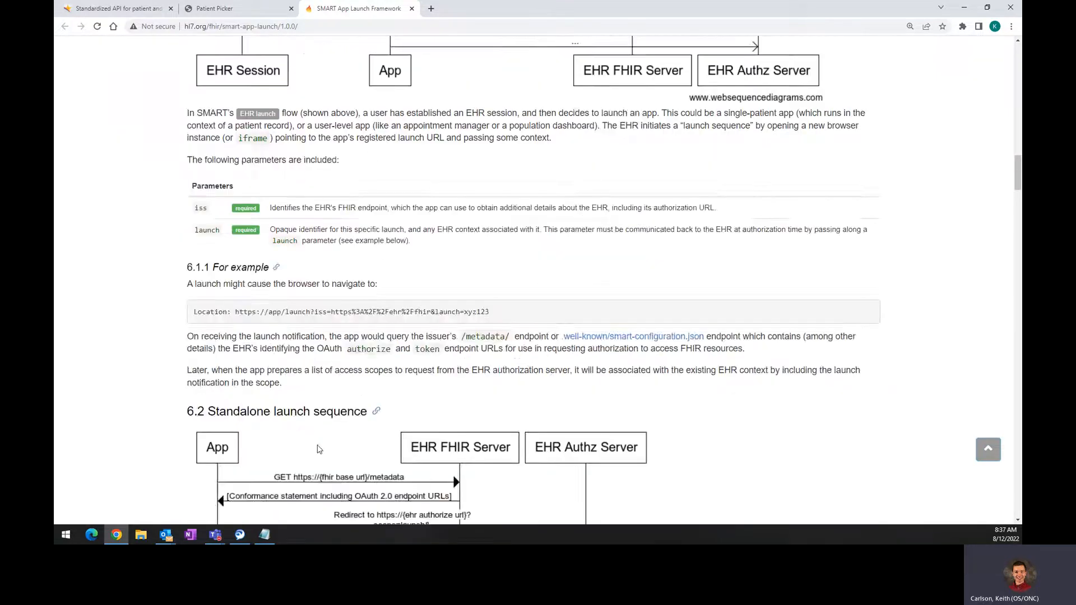
pyautogui.scroll(-7, 302, 424)
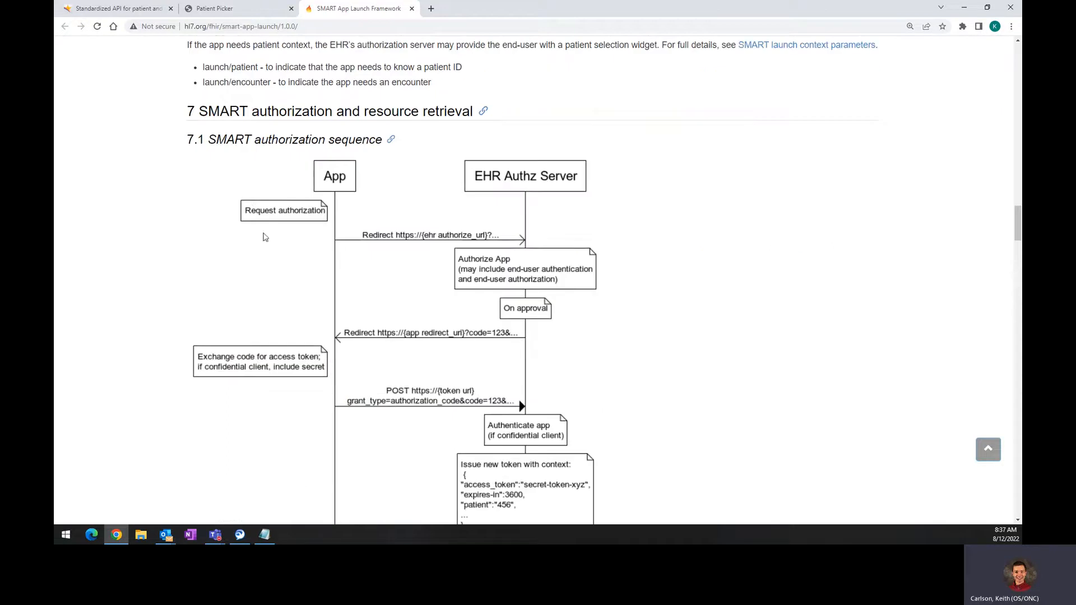
pyautogui.moveTo(241, 139); pyautogui.dragTo(307, 156)
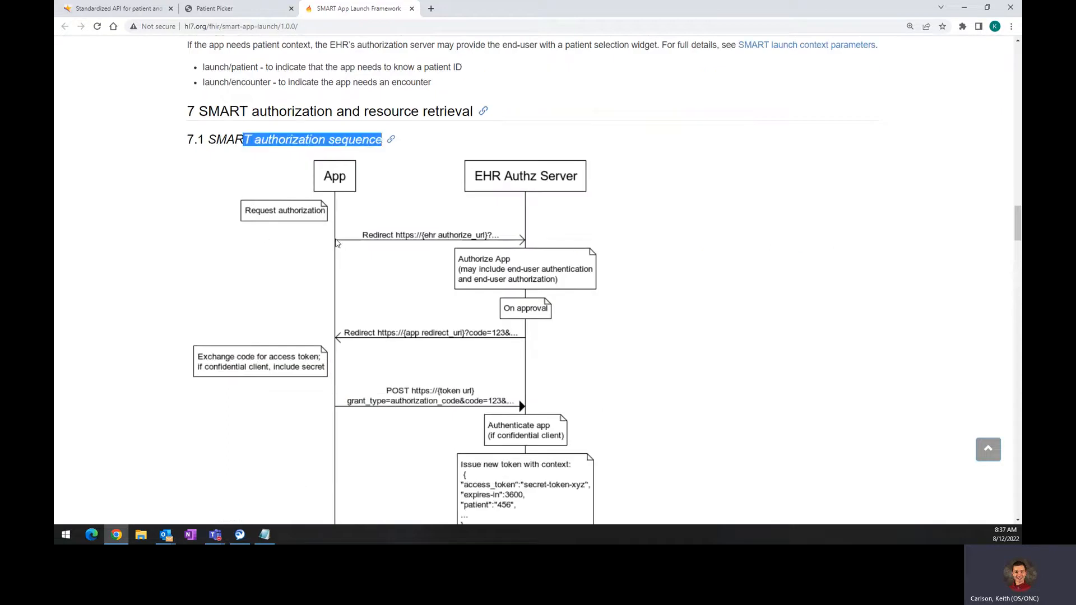
pyautogui.scroll(-2, 337, 243)
pyautogui.click(212, 9)
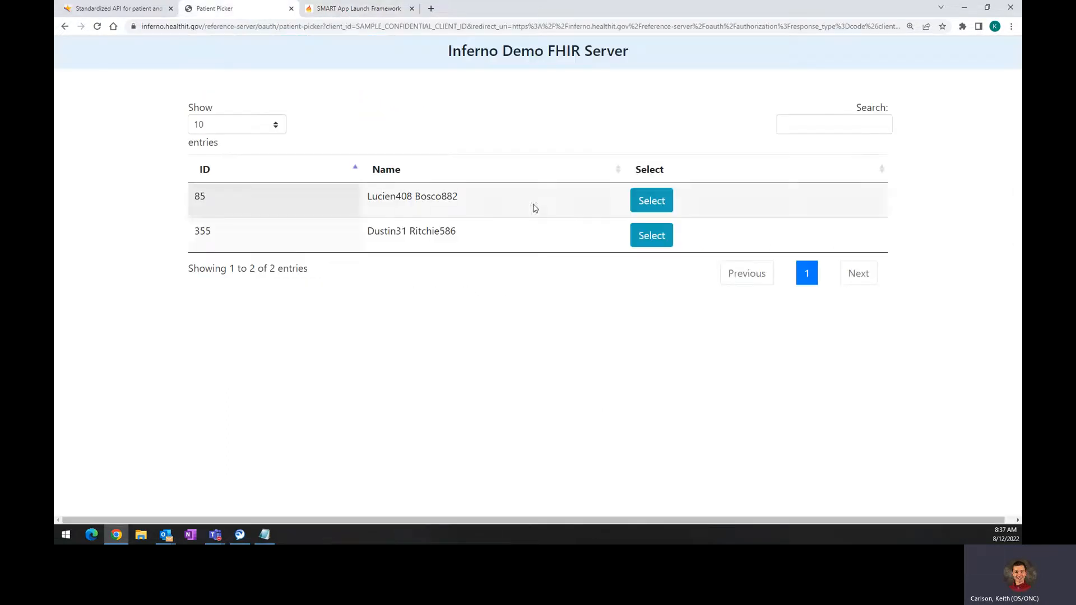
pyautogui.click(303, 14)
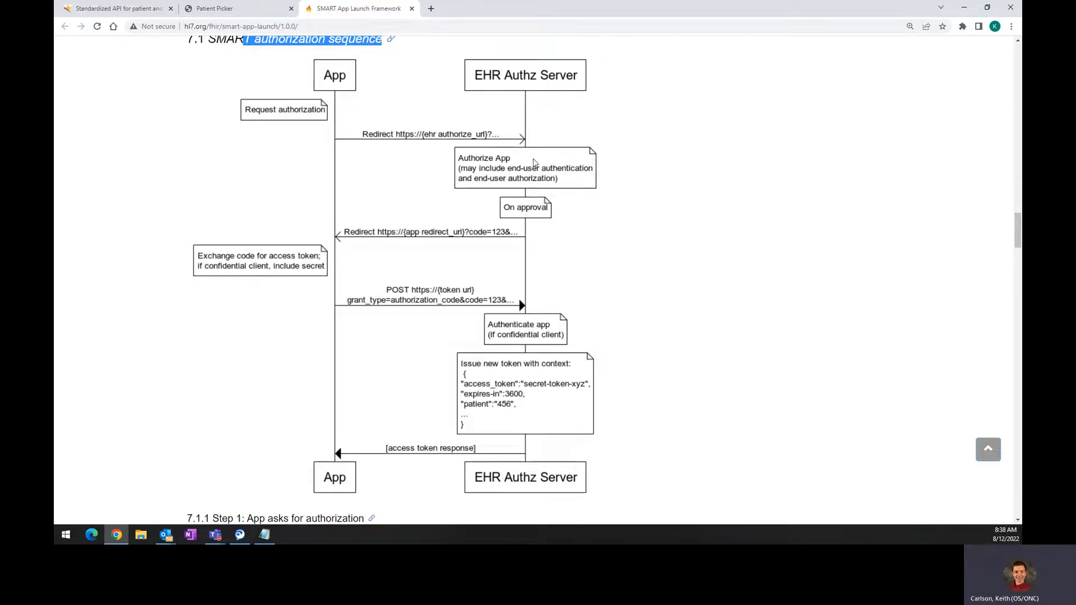
# Step: Select the second patient in the patient picker and authorize all requested scopes
pyautogui.click(208, 13)
pyautogui.click(639, 242)
pyautogui.scroll(-1, 188, 417)
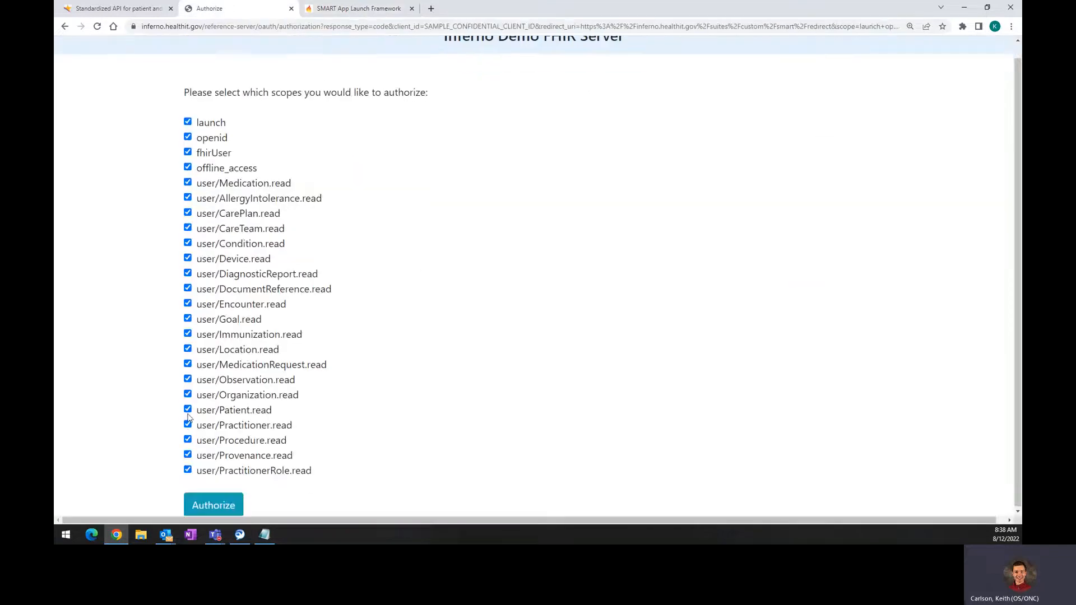
pyautogui.click(213, 504)
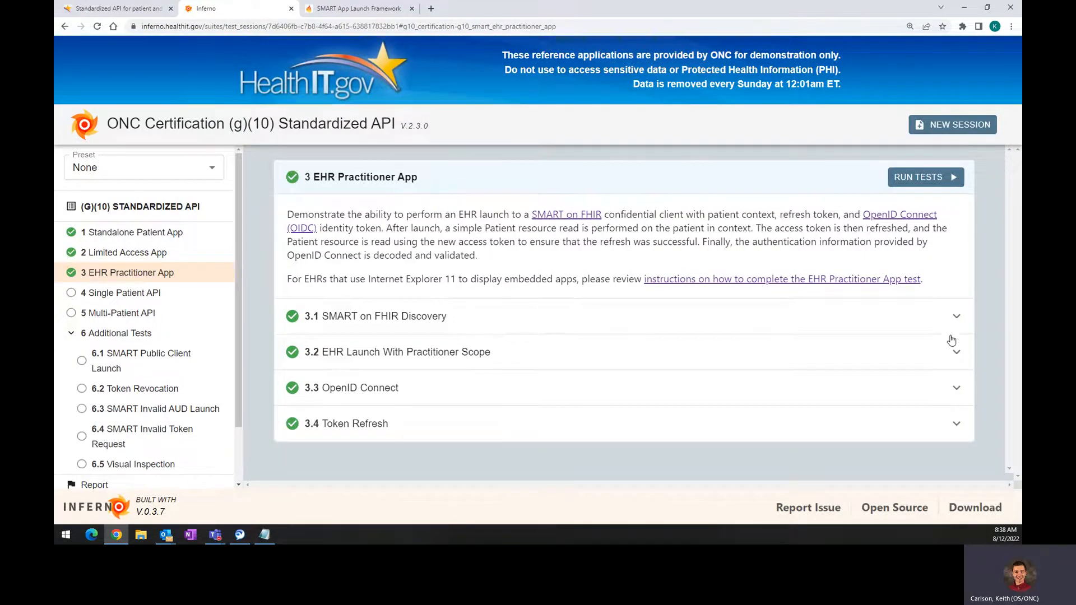
# Step: Check the EHR Practitioner App results by expanding and collapsing SMART on FHIR Discovery and EHR Launch With Practitioner Scope
pyautogui.click(949, 318)
pyautogui.scroll(-1, 692, 372)
pyautogui.scroll(1, 728, 347)
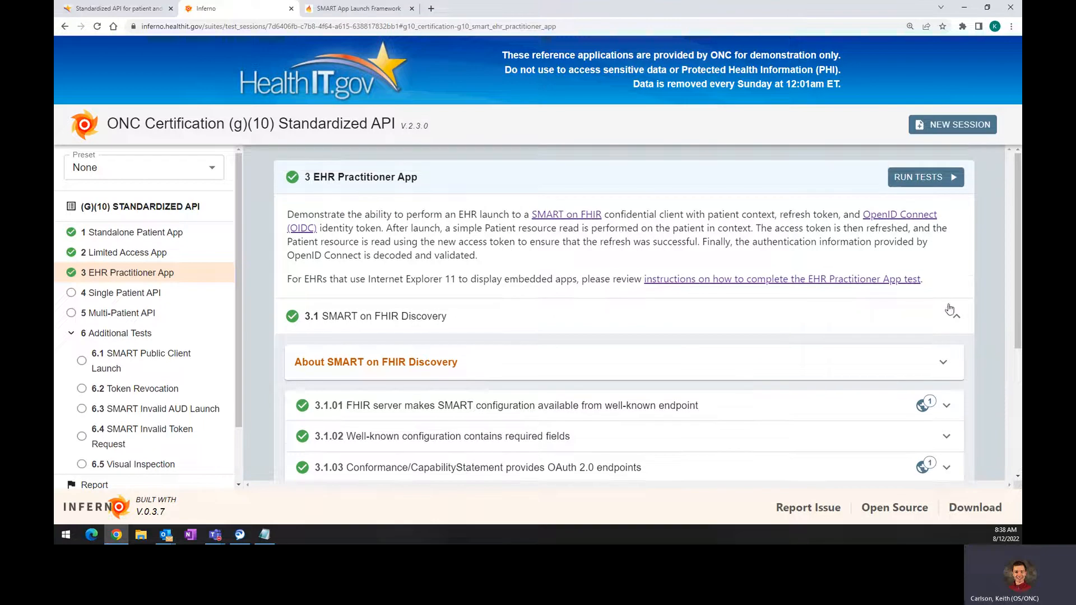
pyautogui.click(950, 311)
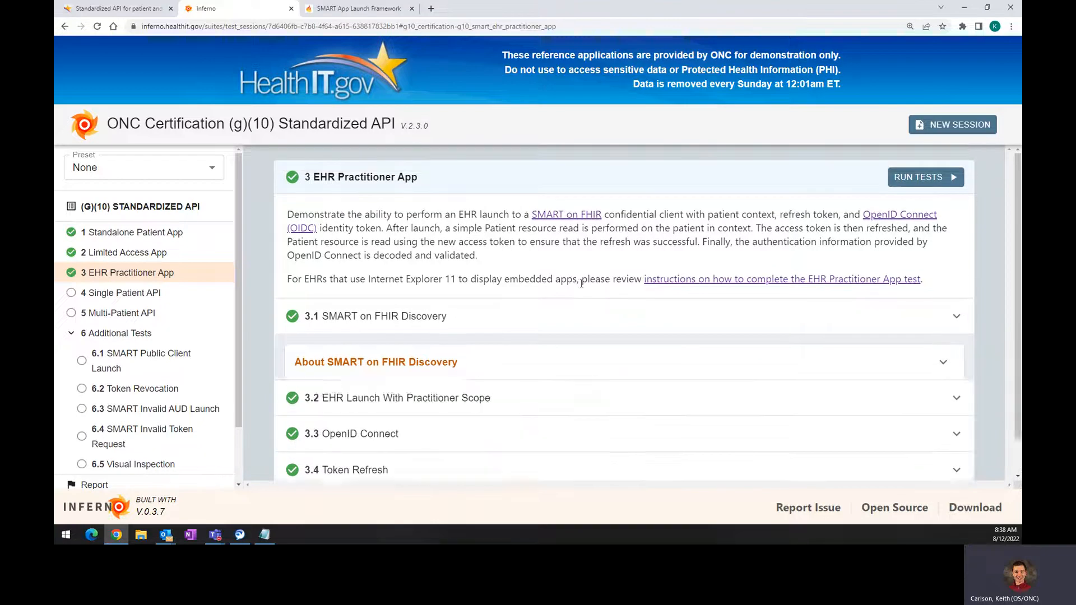
pyautogui.click(956, 354)
pyautogui.click(956, 356)
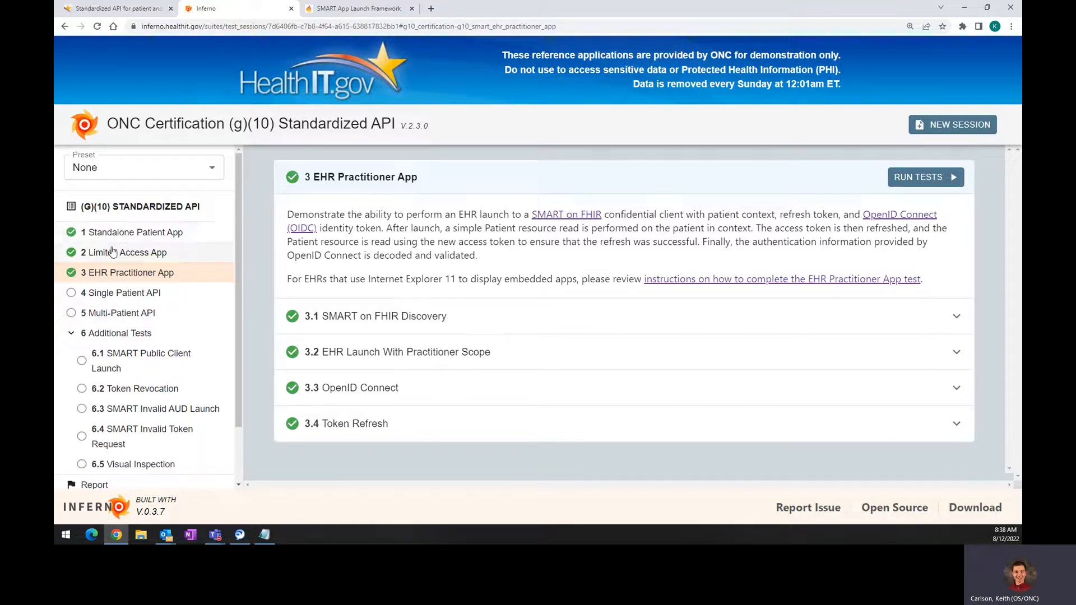
# Step: Revisit the Standalone Patient App, Limited Access App and EHR Practitioner App test groups
pyautogui.click(187, 237)
pyautogui.click(157, 252)
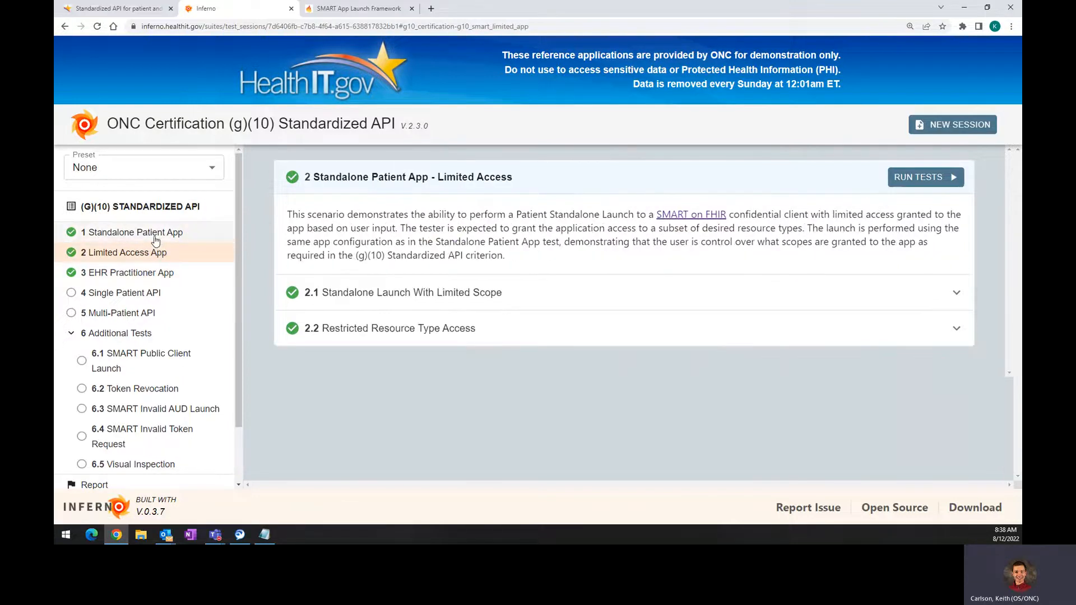
pyautogui.click(145, 275)
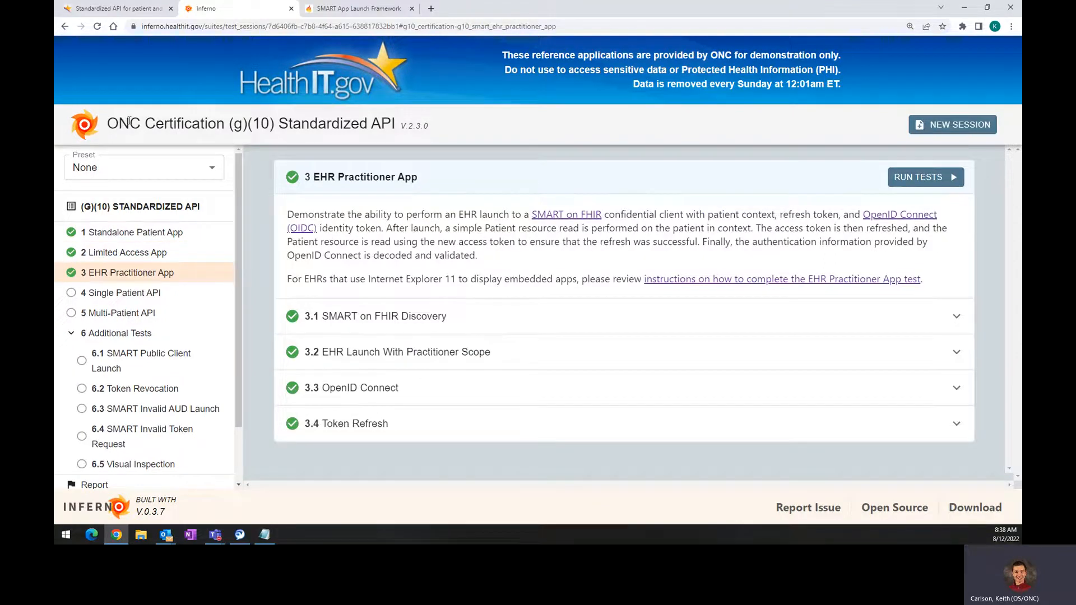
# Step: Open the Single Patient API test group and look over its list of resource tests
pyautogui.click(114, 295)
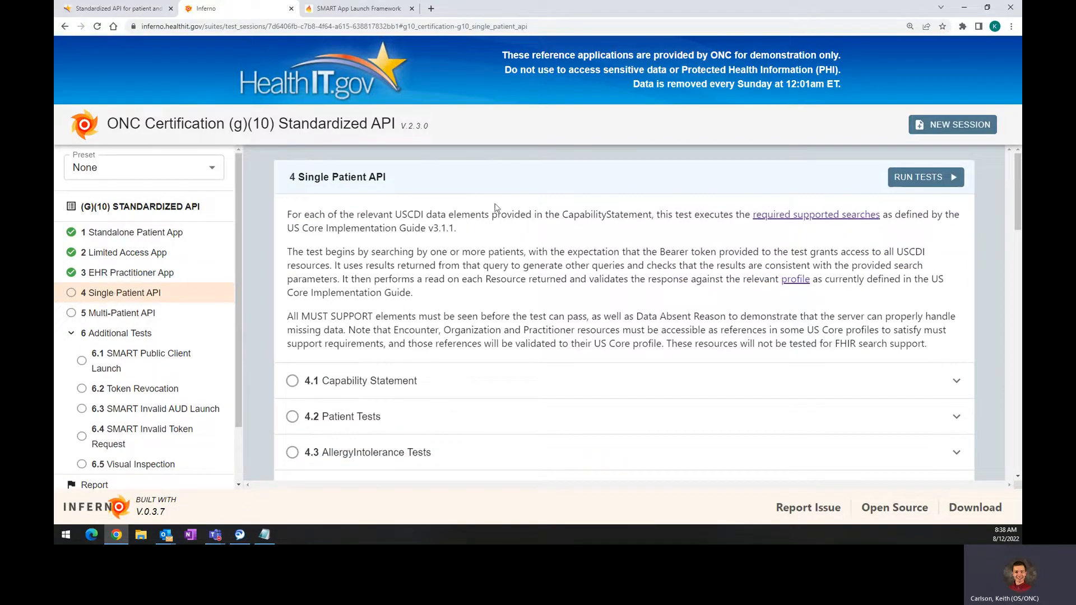
pyautogui.scroll(-1, 448, 268)
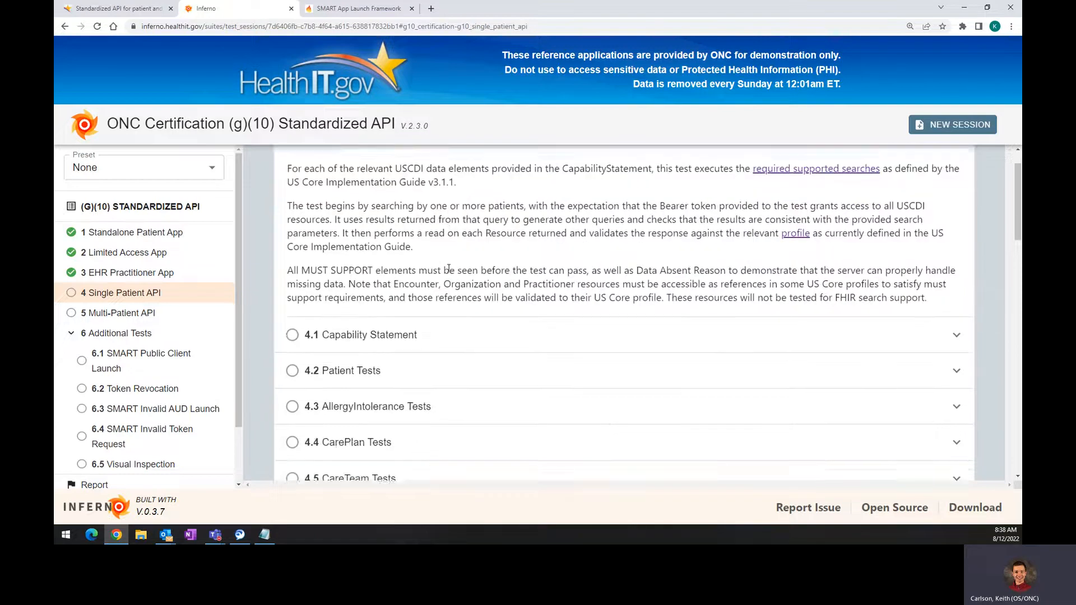
pyautogui.scroll(1, 448, 268)
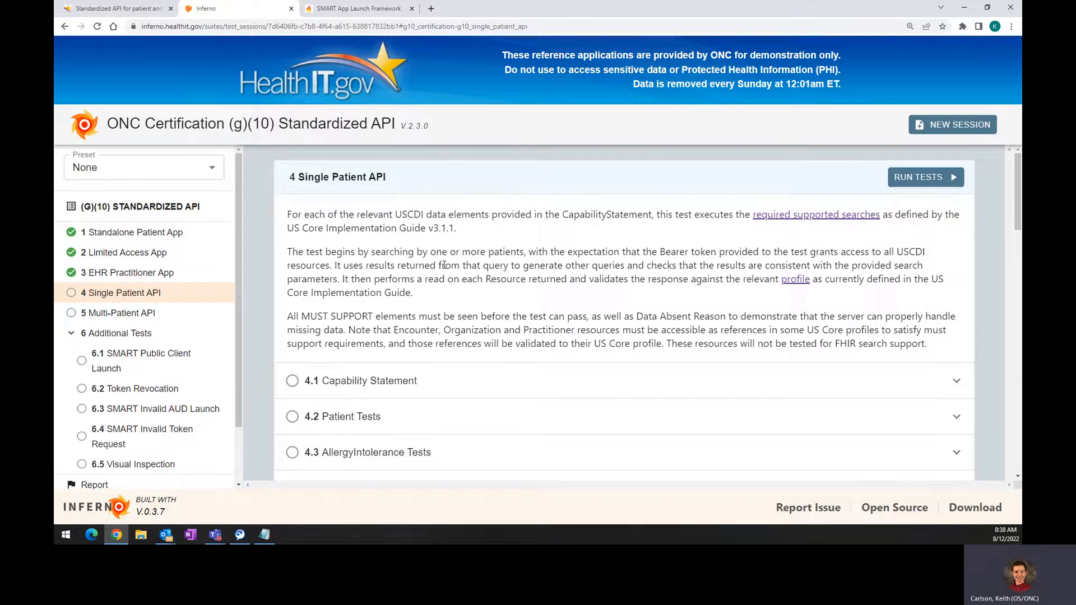
pyautogui.scroll(-3, 444, 265)
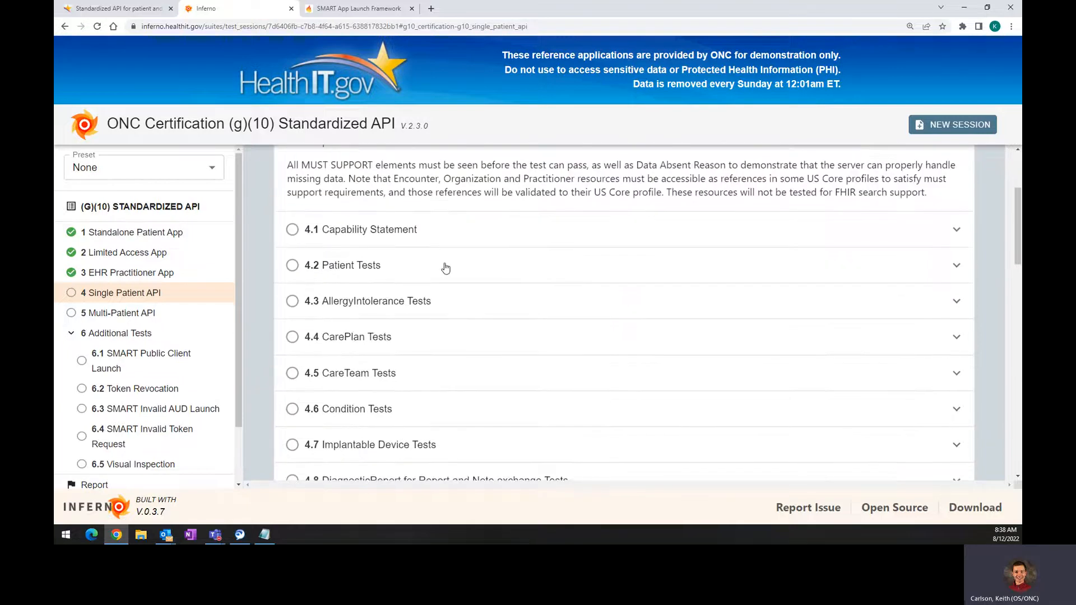
pyautogui.scroll(-1, 418, 237)
pyautogui.scroll(4, 418, 237)
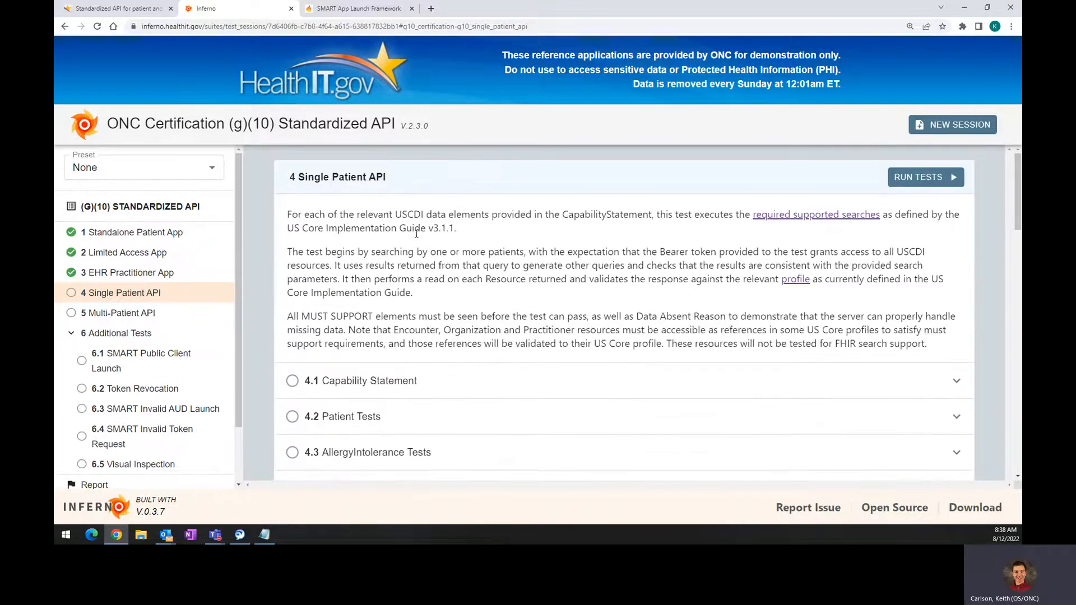
# Step: Read the Single Patient API description, highlighting its three paragraphs
pyautogui.moveTo(363, 252); pyautogui.dragTo(420, 254)
pyautogui.click(382, 247)
pyautogui.moveTo(285, 215); pyautogui.dragTo(931, 352)
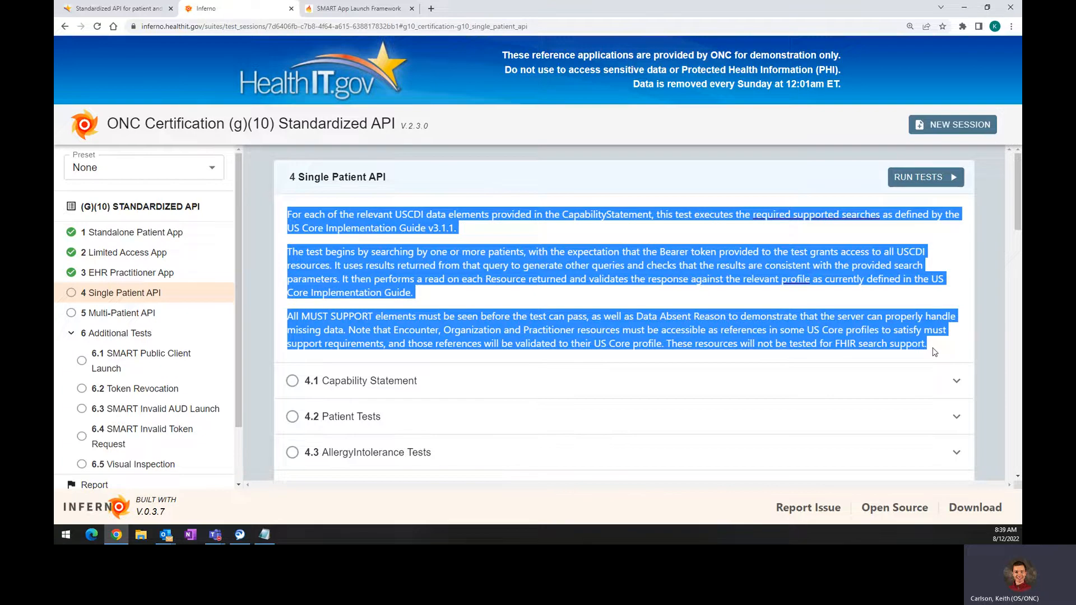
pyautogui.click(697, 290)
# Step: Open the US Core profiles page linked from the Single Patient API description in a separate tab and view it
pyautogui.keyDown('ctrl'); pyautogui.click(801, 286); pyautogui.keyUp('ctrl')
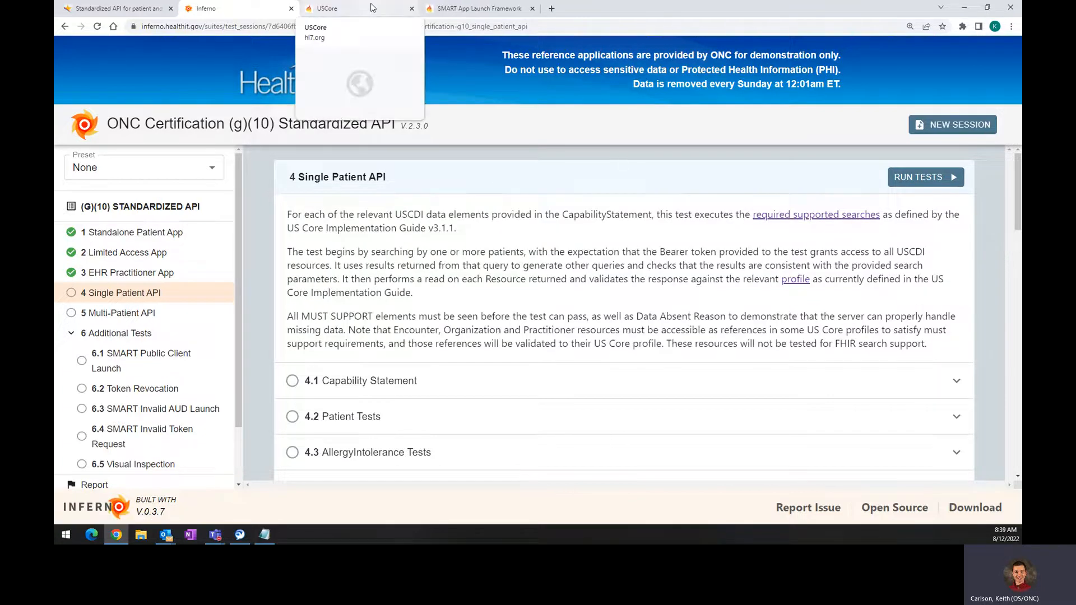
pyautogui.click(372, 8)
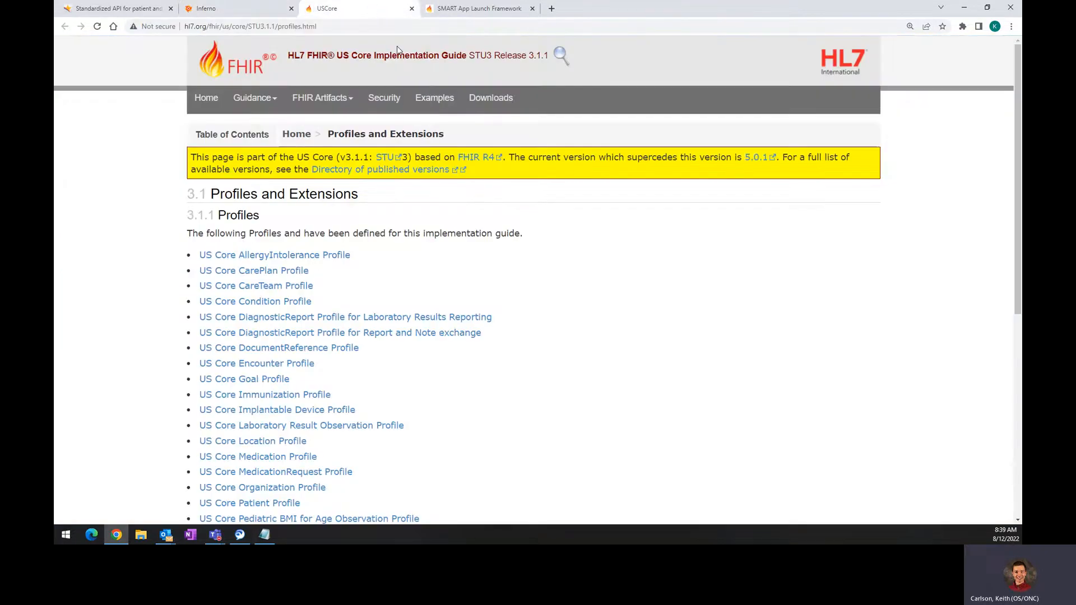
pyautogui.click(241, 8)
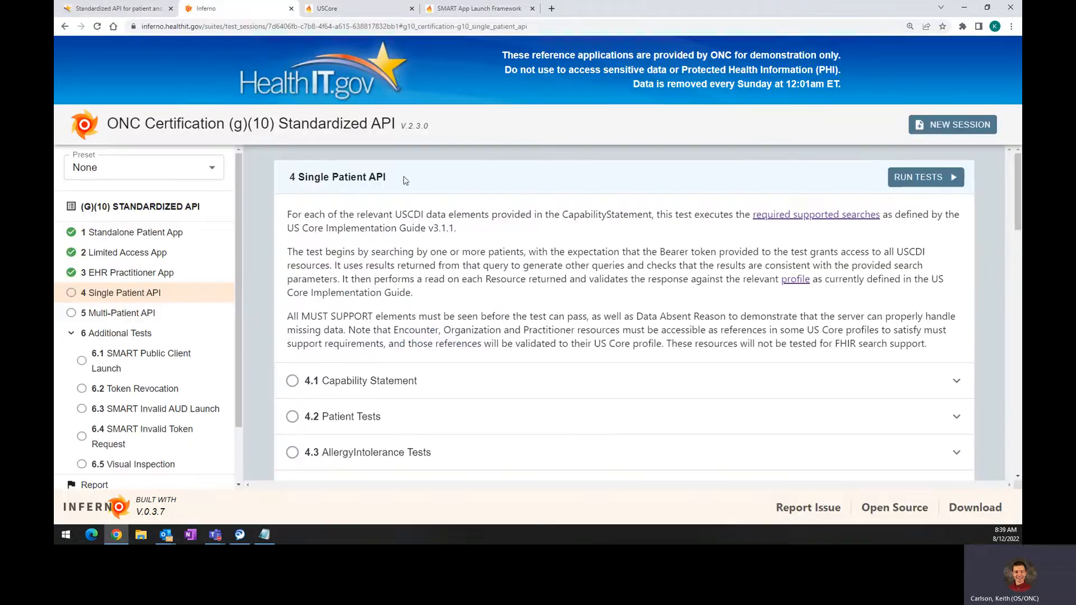
pyautogui.click(358, 10)
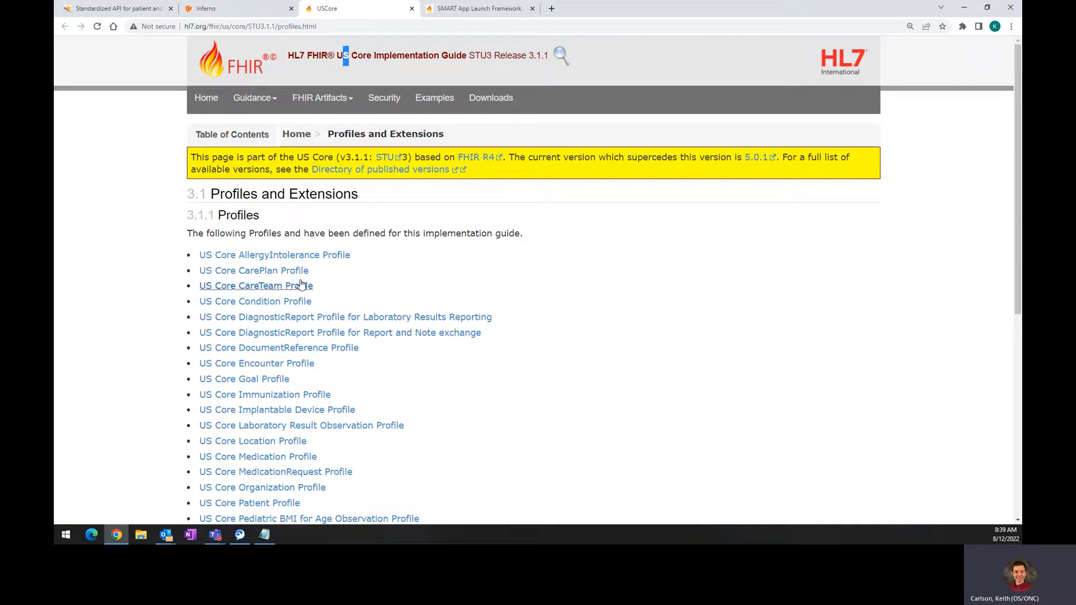
# Step: Browse the US Core profile list and open the AllergyIntolerance profile at its Differential View table
pyautogui.scroll(-3, 336, 264)
pyautogui.scroll(4, 263, 224)
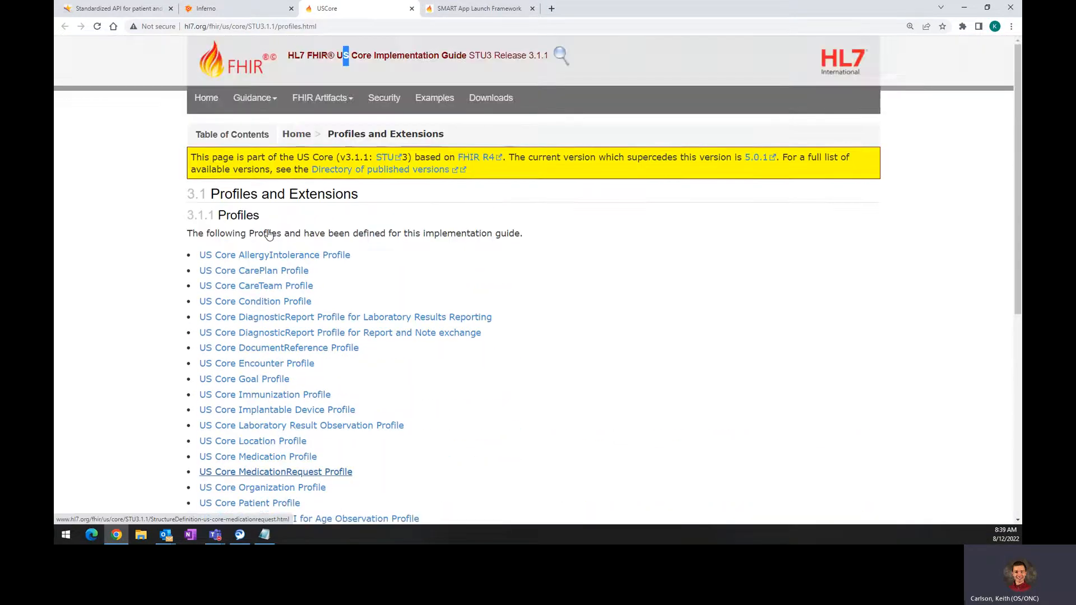
pyautogui.scroll(-5, 274, 239)
pyautogui.scroll(3, 275, 239)
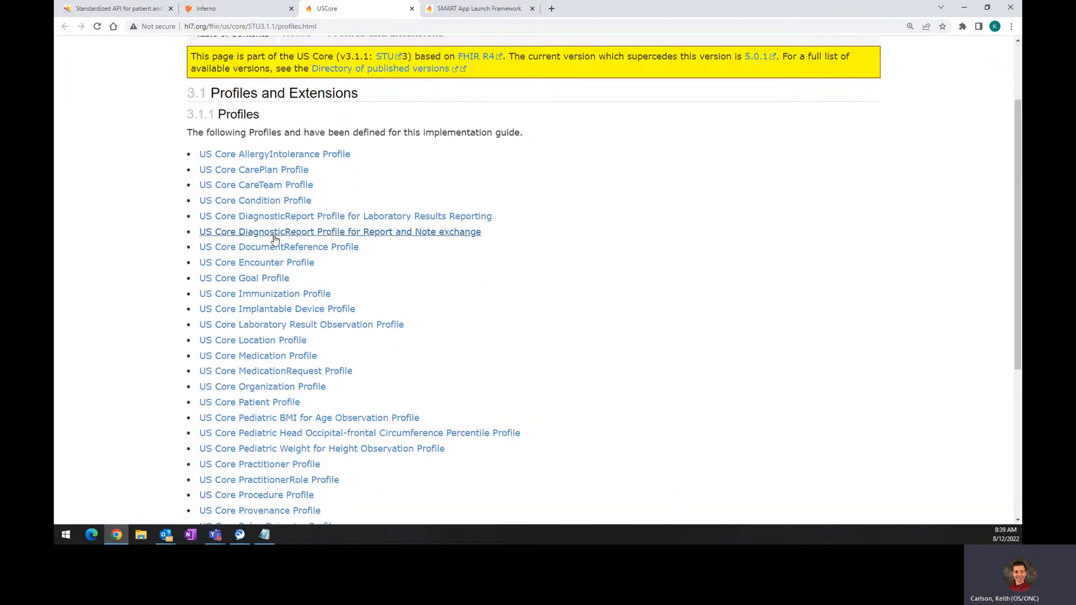
pyautogui.click(283, 152)
pyautogui.scroll(-11, 510, 248)
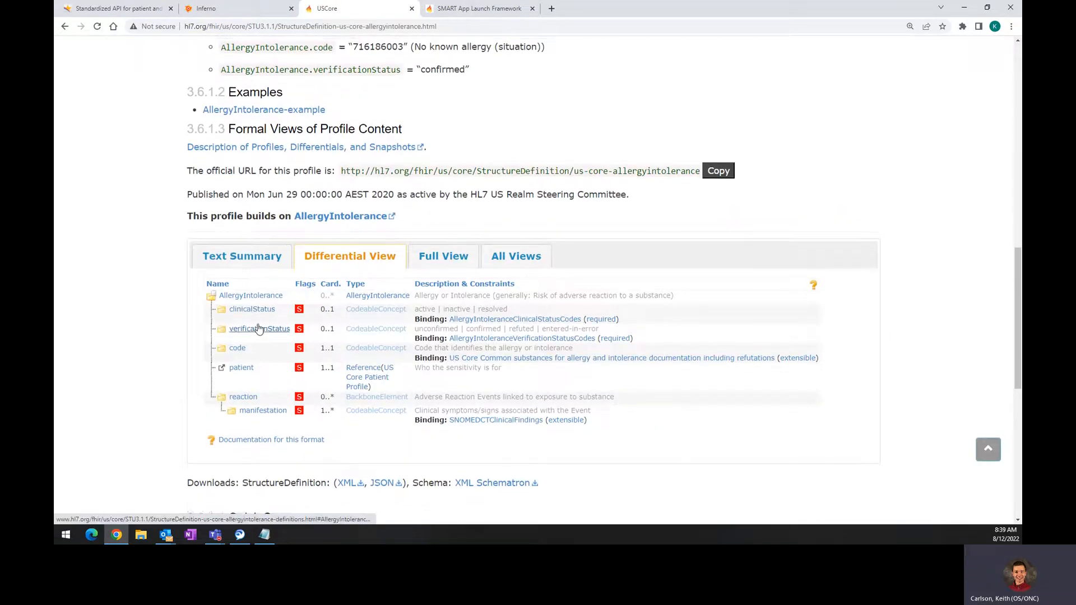
# Step: Read the Mandatory Search Parameters in the AllergyIntolerance profile's Quick Start section, highlighting the heading and part of the SHALL requirement
pyautogui.scroll(7, 240, 327)
pyautogui.scroll(-14, 254, 273)
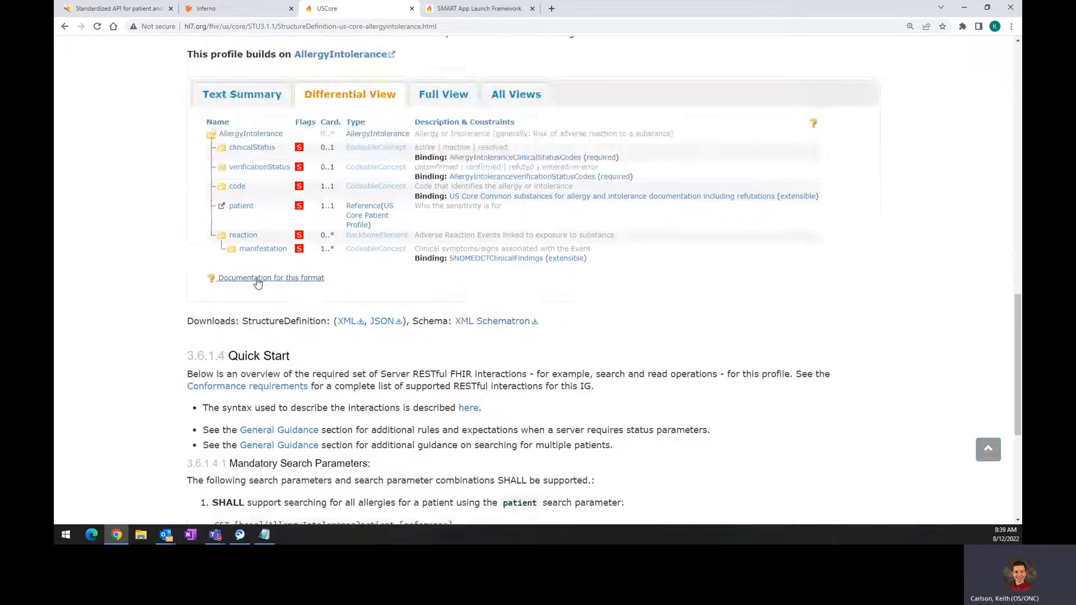
pyautogui.scroll(2, 259, 283)
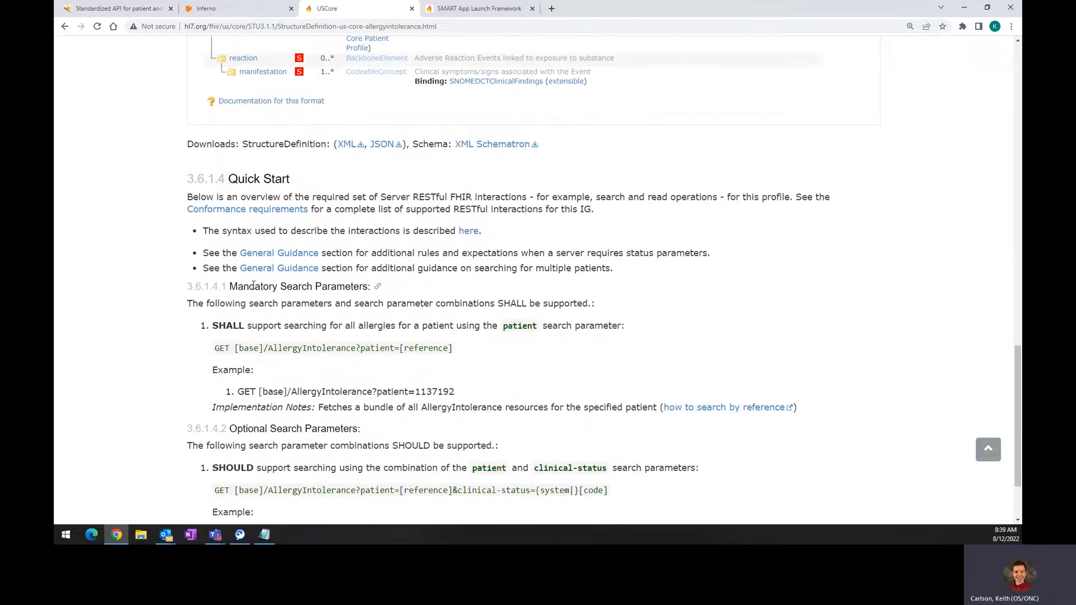
pyautogui.moveTo(244, 287); pyautogui.dragTo(366, 287)
pyautogui.click(346, 317)
pyautogui.moveTo(263, 326); pyautogui.dragTo(331, 331)
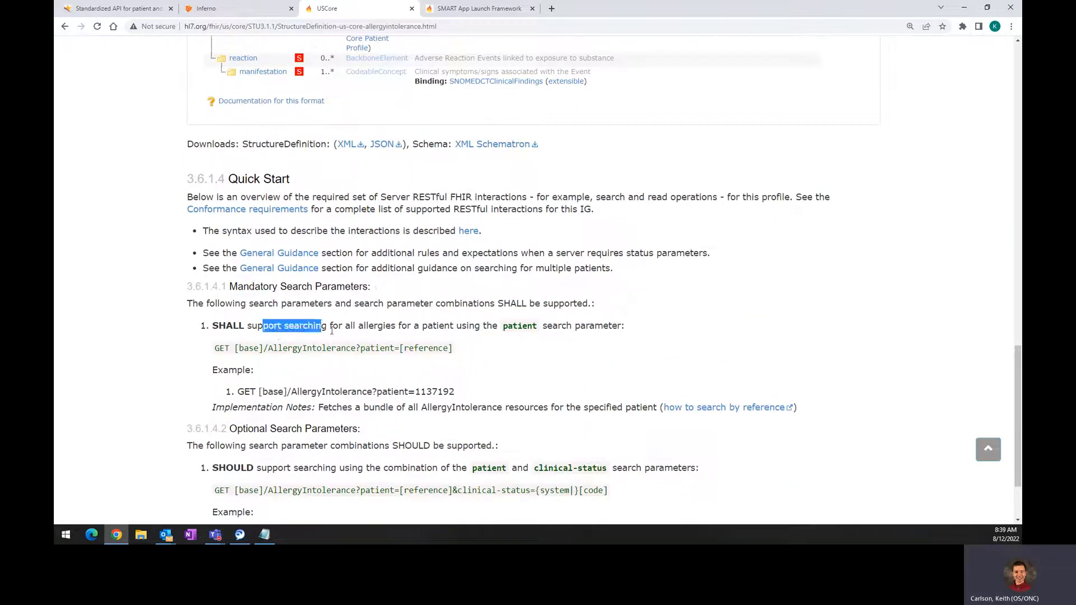
pyautogui.moveTo(250, 286); pyautogui.dragTo(358, 289)
pyautogui.click(281, 290)
pyautogui.click(339, 321)
pyautogui.scroll(5, 341, 329)
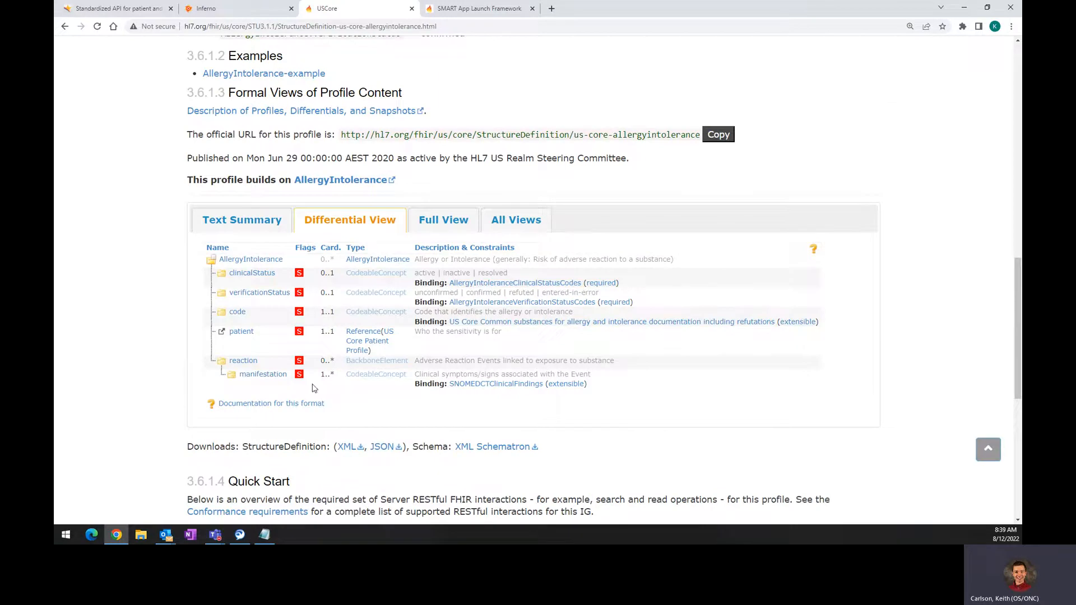
# Step: Switch back to Inferno, open the run inputs for the Single Patient API tests and review the endpoint, patient ID and credential fields
pyautogui.click(223, 10)
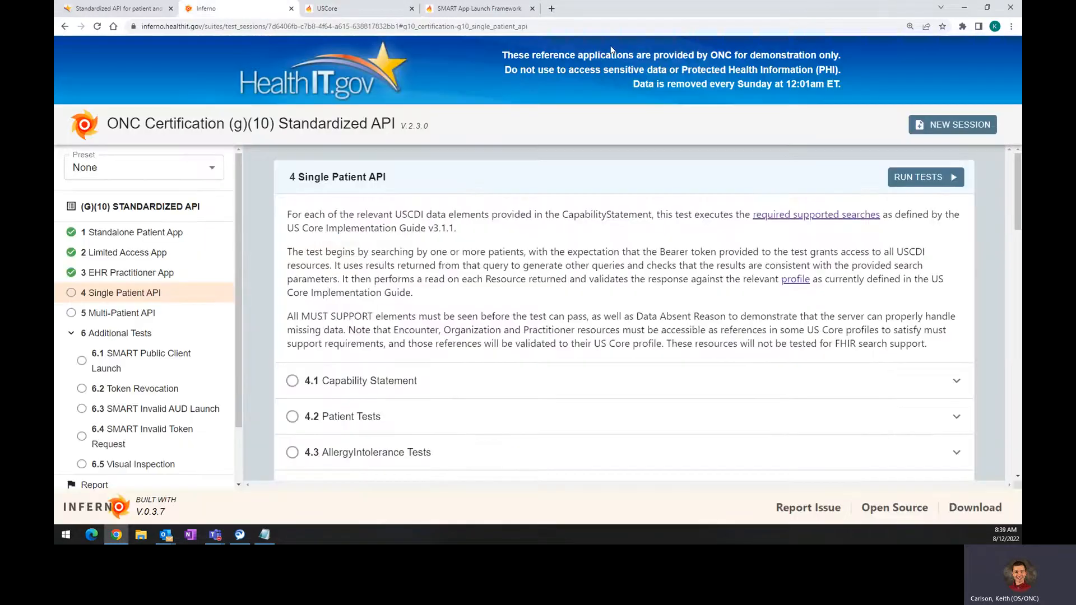
pyautogui.click(359, 9)
pyautogui.click(252, 8)
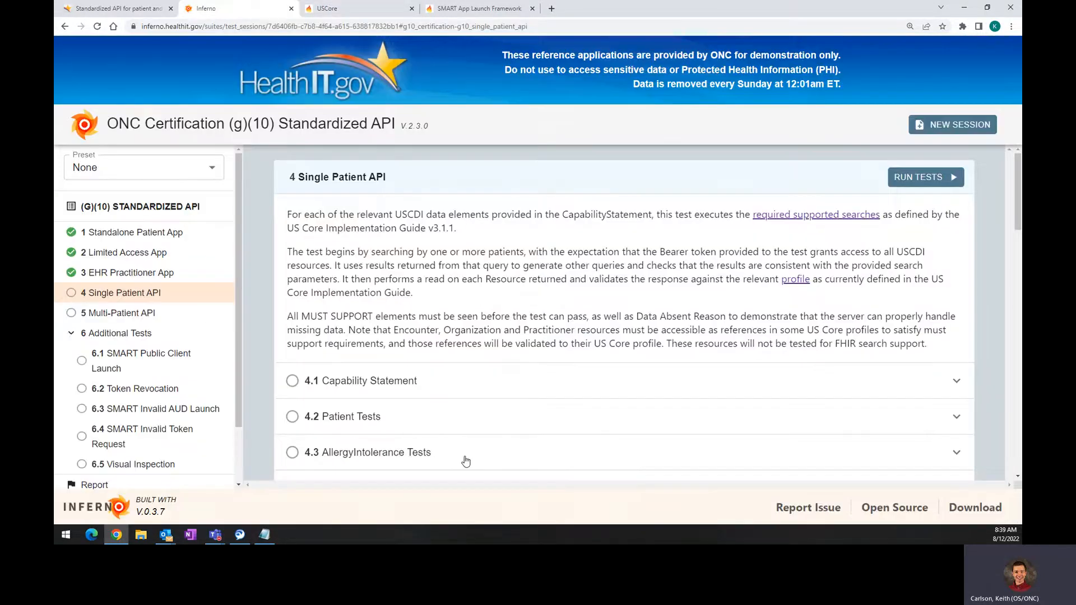
pyautogui.click(919, 177)
pyautogui.scroll(-4, 454, 305)
pyautogui.scroll(4, 454, 305)
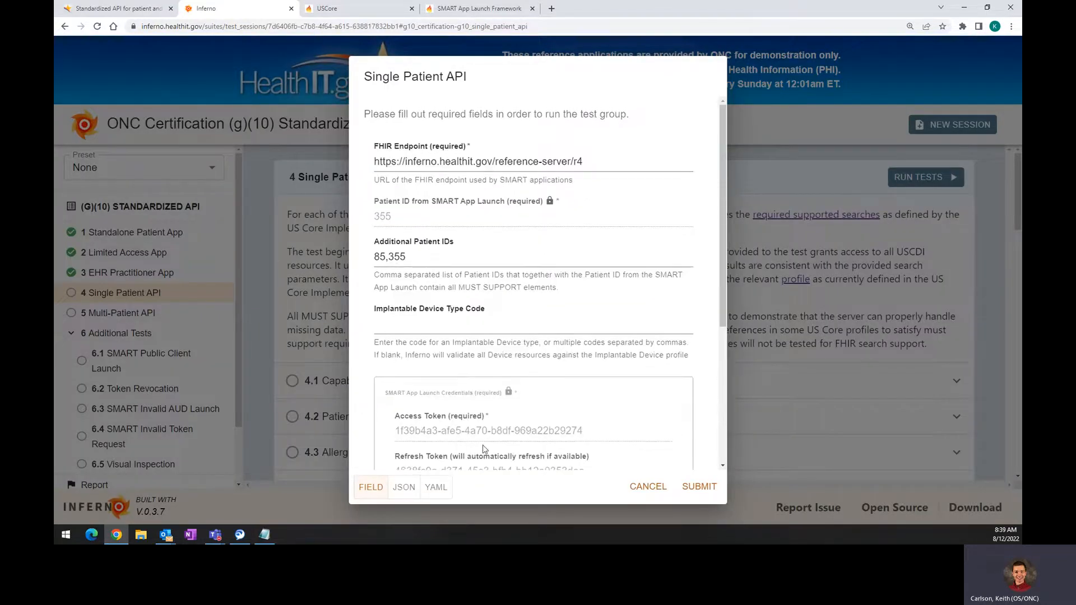
pyautogui.scroll(-2, 495, 404)
pyautogui.scroll(-1, 495, 403)
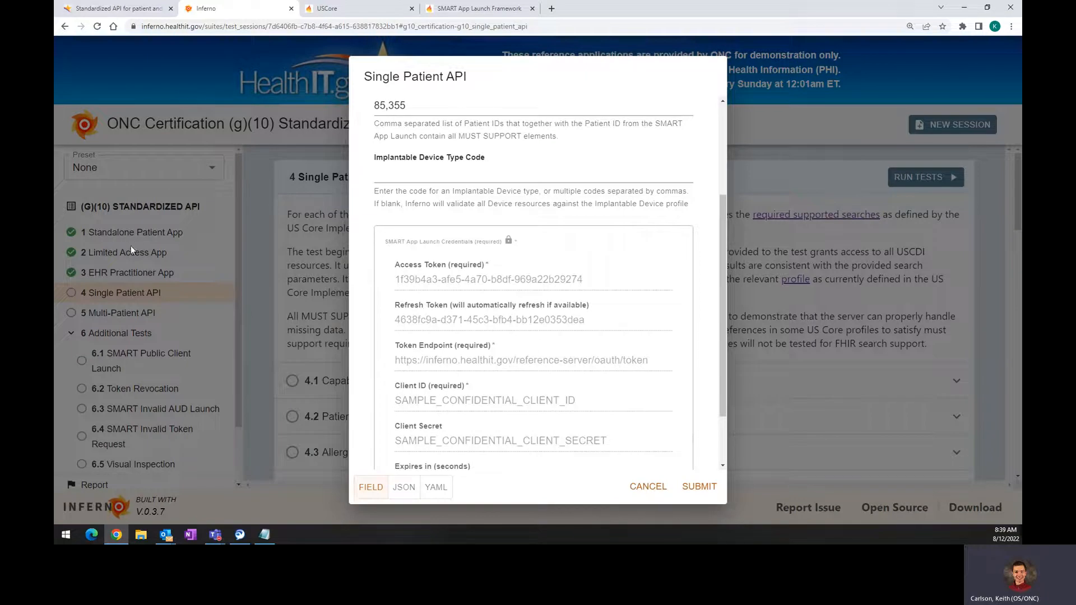
pyautogui.scroll(-2, 488, 363)
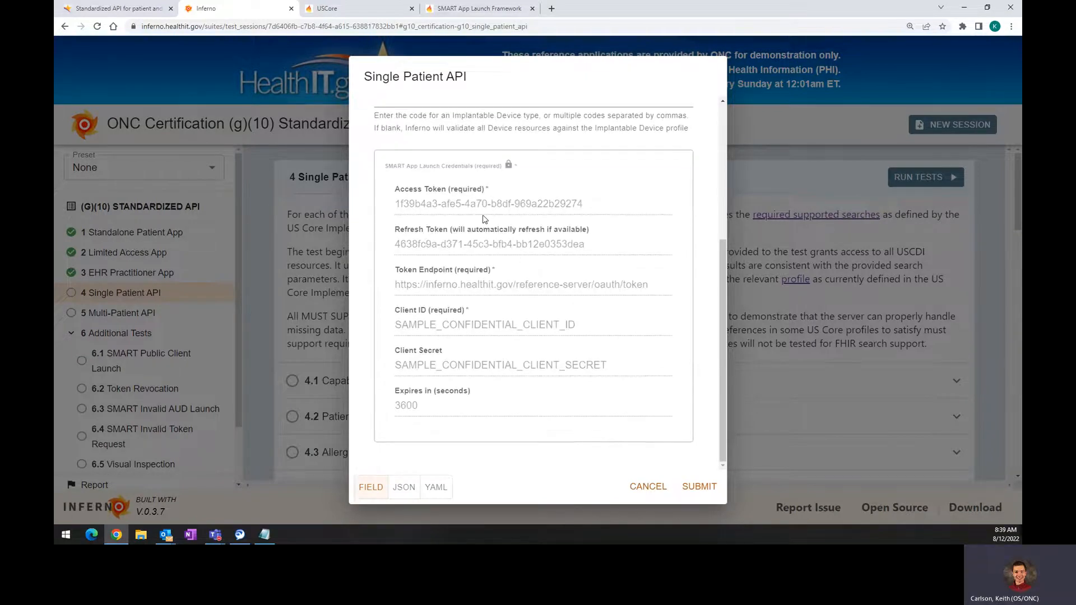
pyautogui.scroll(5, 477, 359)
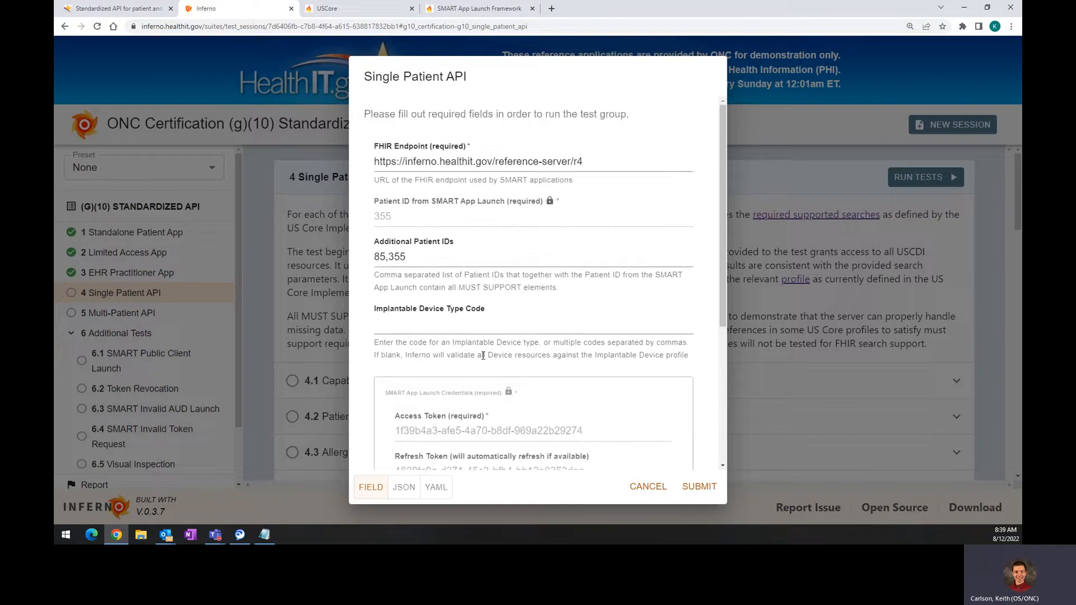
# Step: Run the Single Patient API tests with the prefilled Additional Patient IDs and a blank Implantable Device Type Code
pyautogui.click(514, 256)
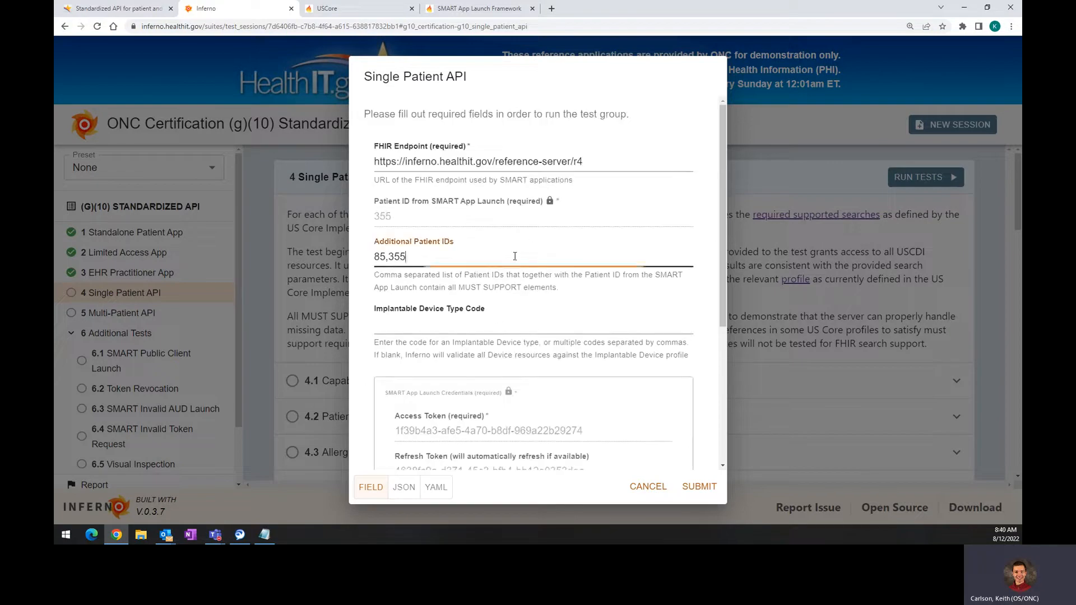
pyautogui.click(525, 319)
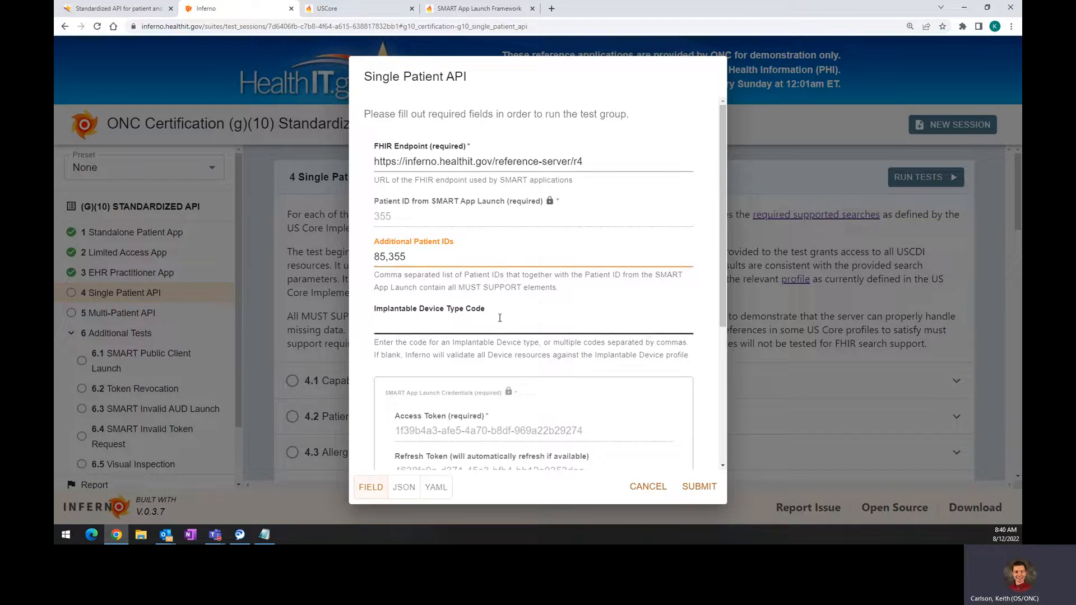
pyautogui.click(499, 317)
pyautogui.click(491, 262)
pyautogui.click(559, 338)
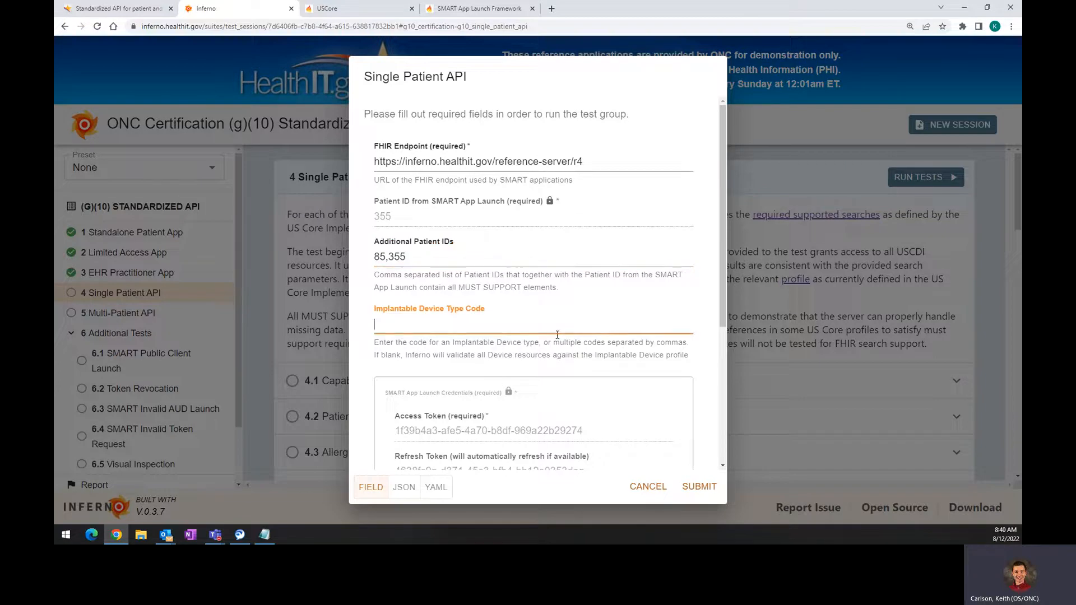
pyautogui.click(516, 260)
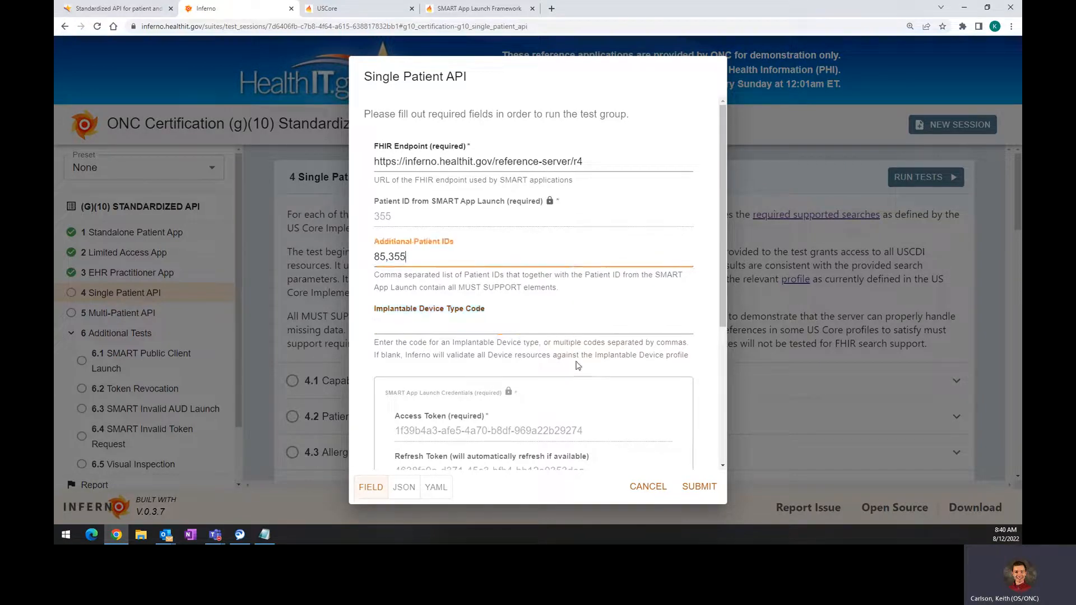
pyautogui.click(691, 490)
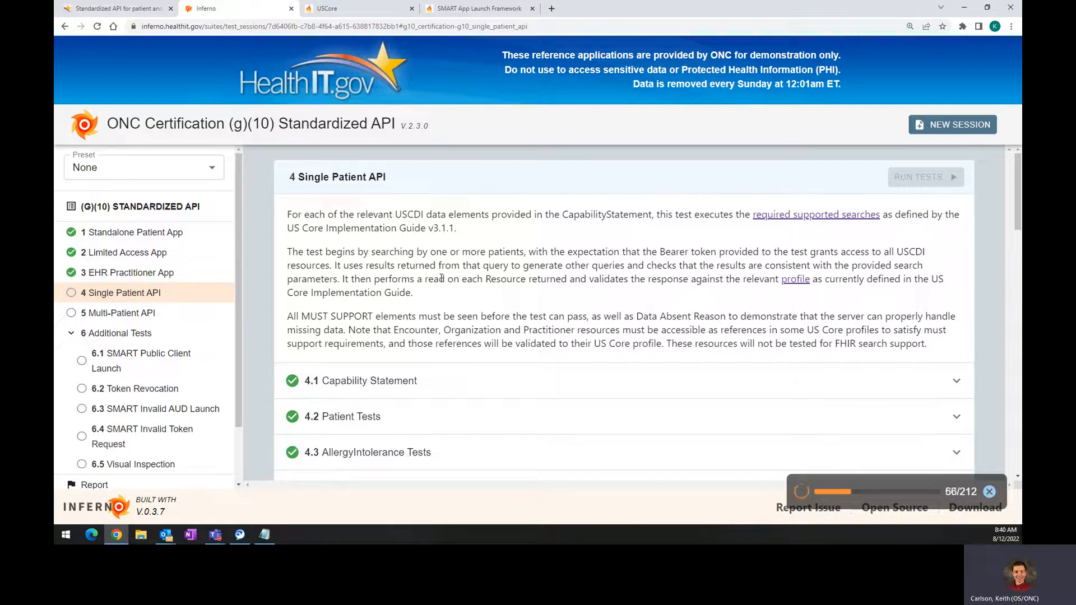
# Step: Highlight the Single Patient API heading and look over the resource test groups while the run progresses
pyautogui.moveTo(297, 176); pyautogui.dragTo(378, 174)
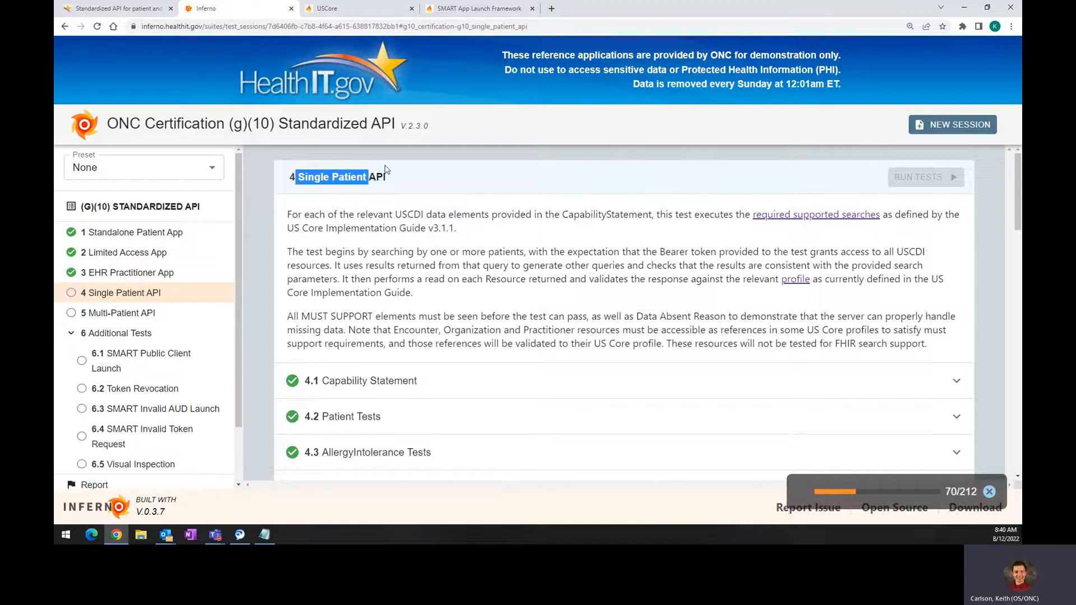
pyautogui.click(419, 197)
pyautogui.scroll(-3, 658, 314)
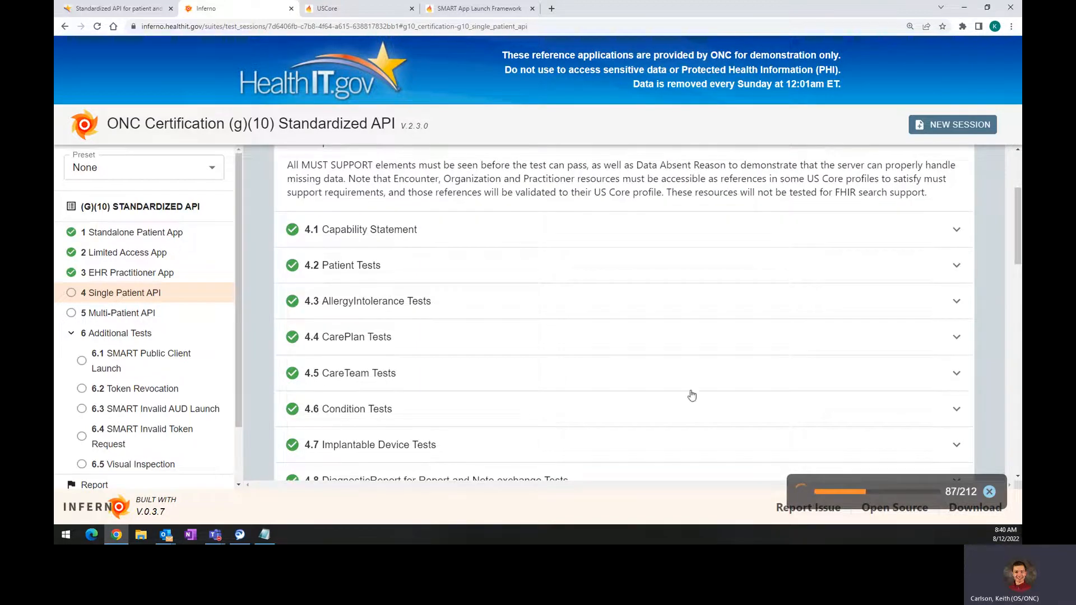
pyautogui.scroll(-1, 603, 378)
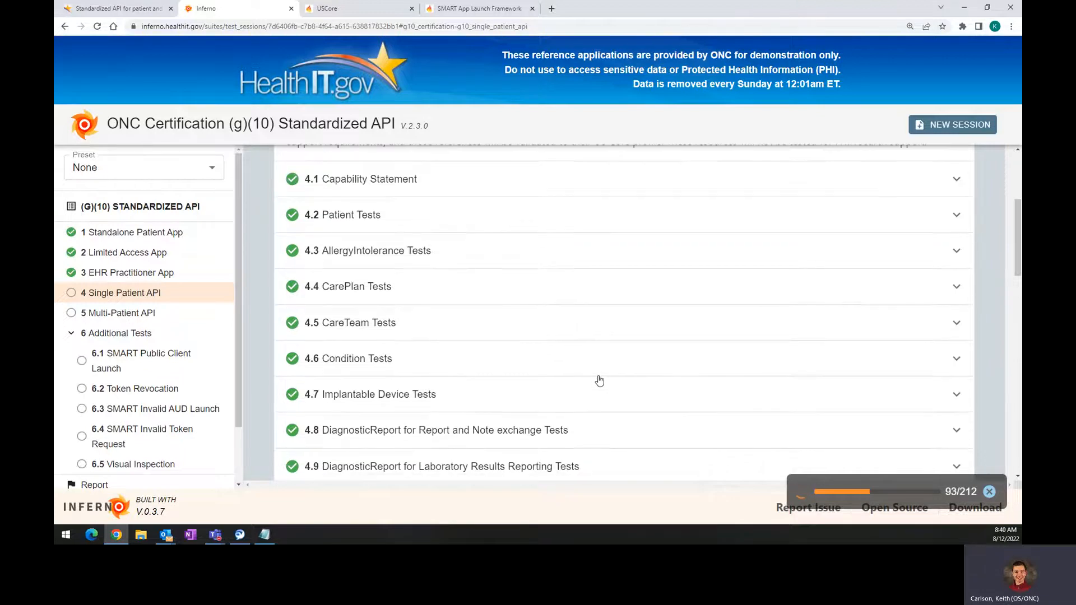
pyautogui.scroll(2, 599, 380)
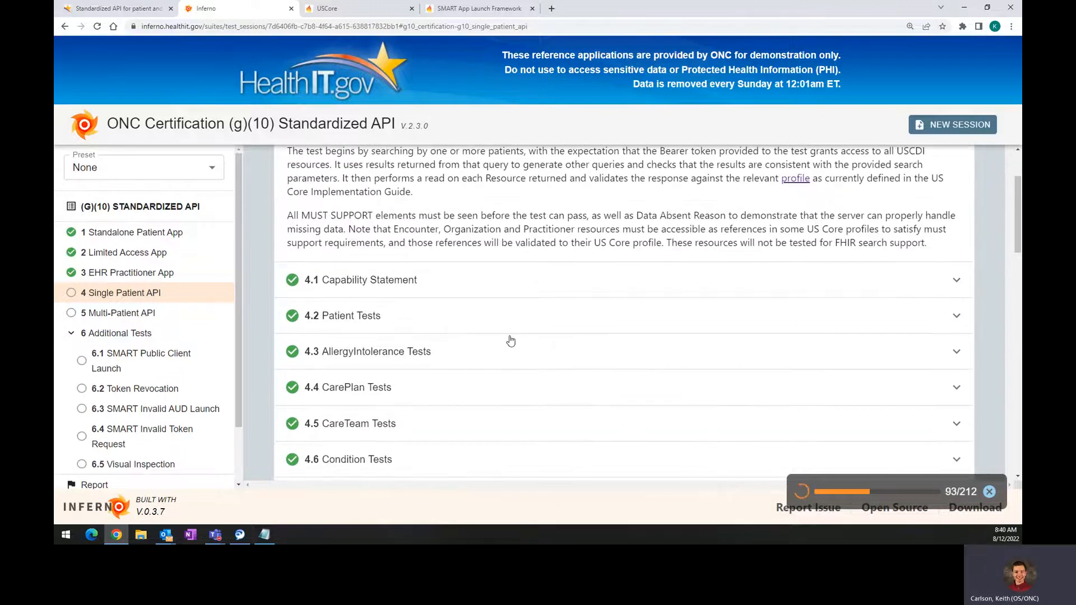
# Step: Expand the 4.3 AllergyIntolerance Tests group, look over its individual tests and collapse it again
pyautogui.click(946, 353)
pyautogui.scroll(-4, 499, 292)
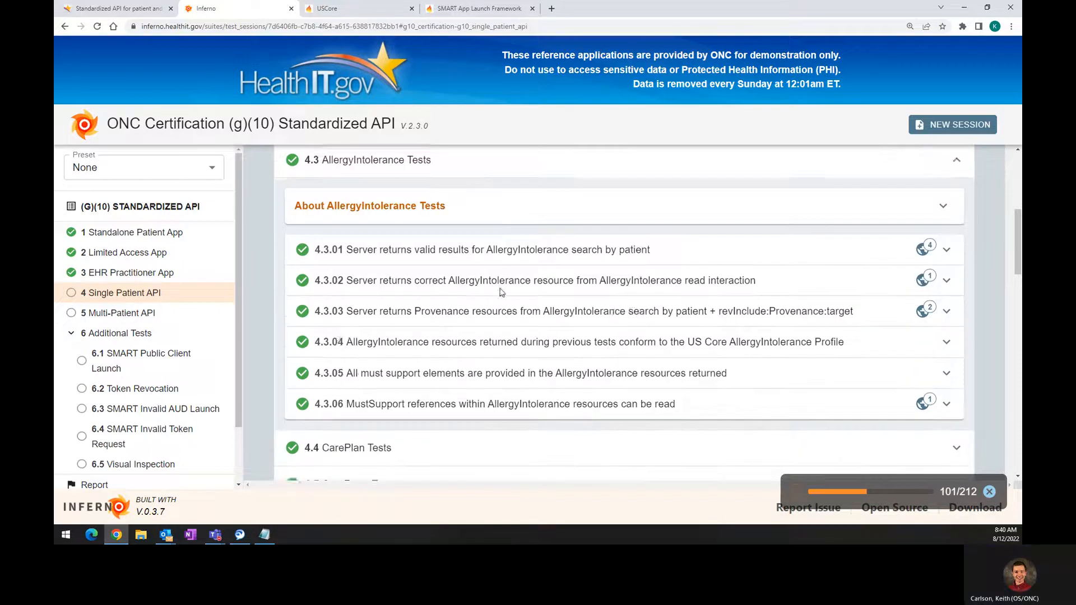
pyautogui.scroll(2, 501, 293)
pyautogui.scroll(-1, 616, 269)
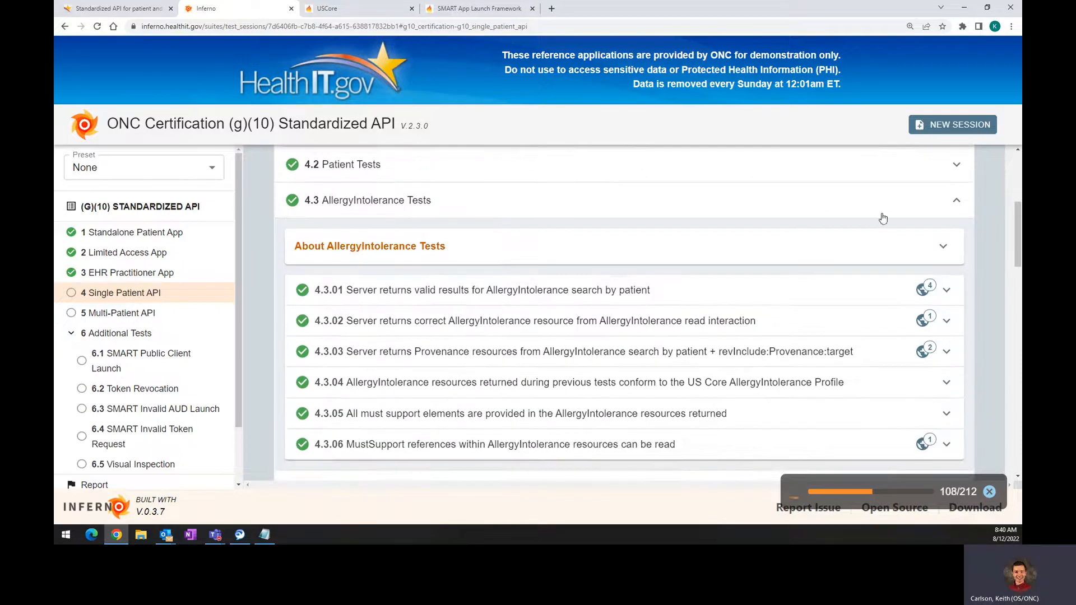
pyautogui.click(956, 201)
# Step: Review the US Core AllergyIntolerance profile page from its title through the must-support elements to the Differential View table
pyautogui.click(347, 8)
pyautogui.scroll(10, 163, 141)
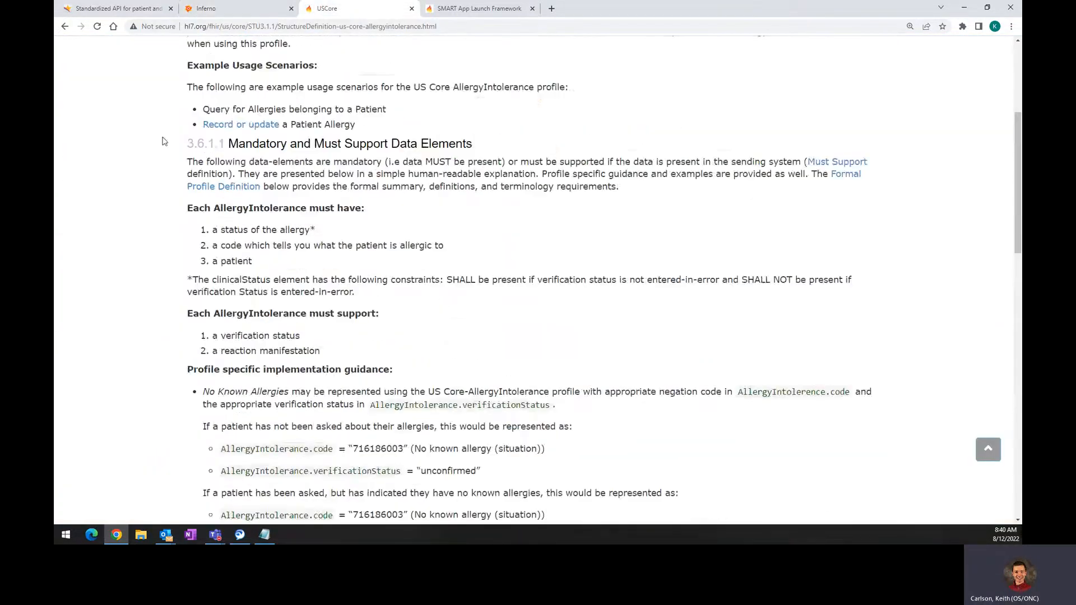
pyautogui.scroll(5, 162, 141)
pyautogui.moveTo(377, 234); pyautogui.dragTo(432, 234)
pyautogui.scroll(-2, 380, 235)
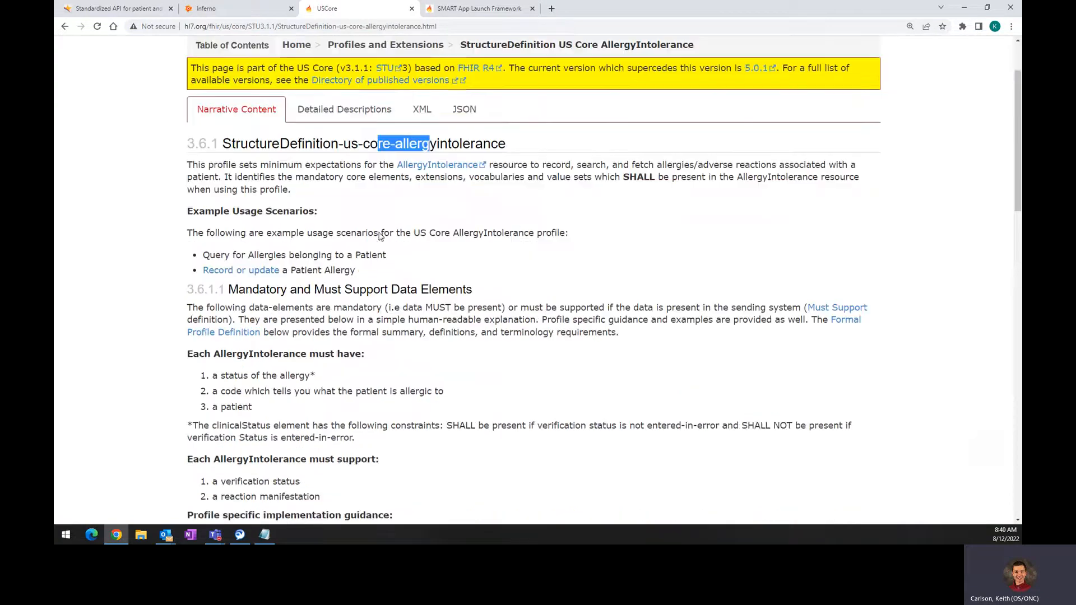
pyautogui.scroll(-1, 380, 235)
pyautogui.click(466, 281)
pyautogui.scroll(-9, 466, 281)
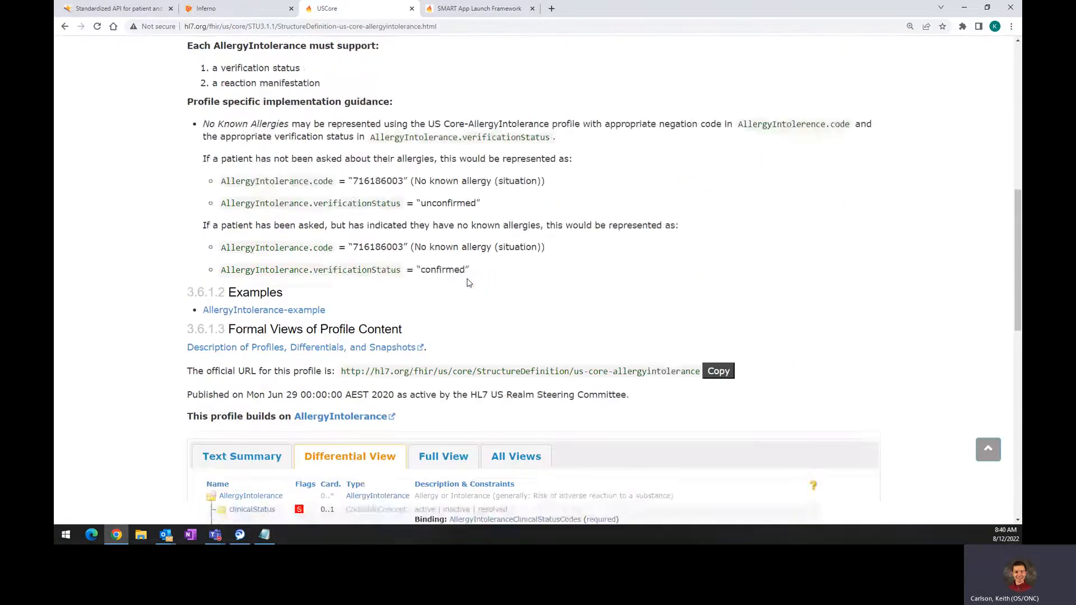
pyautogui.scroll(-3, 468, 281)
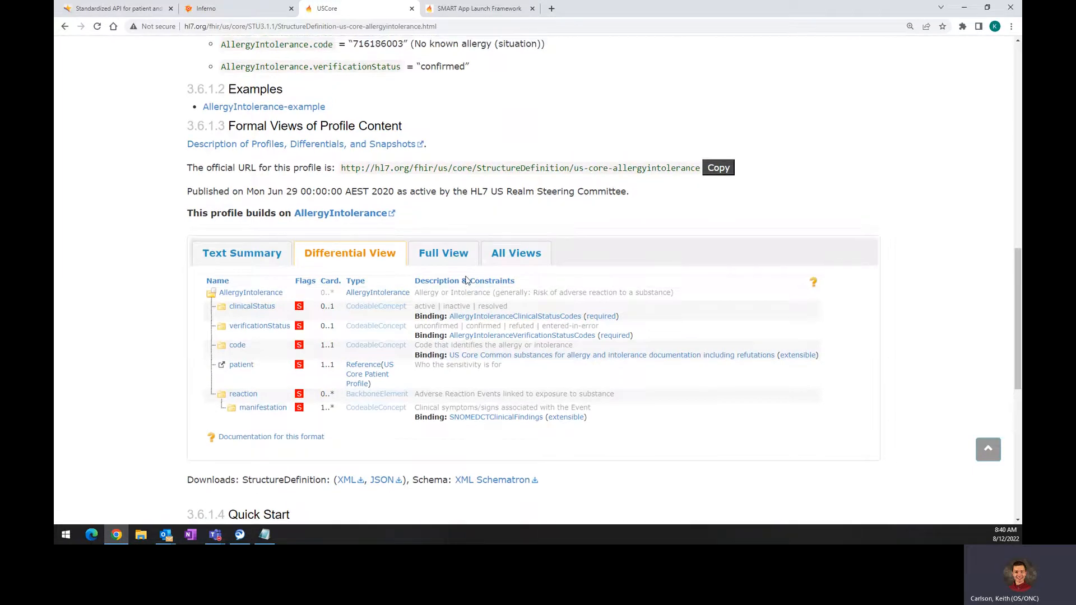
pyautogui.scroll(4, 466, 281)
# Step: Return to Inferno and expand the 4.3 AllergyIntolerance Tests group to view its individual tests
pyautogui.hotkey('ctrl', 'shift', 'Tab')
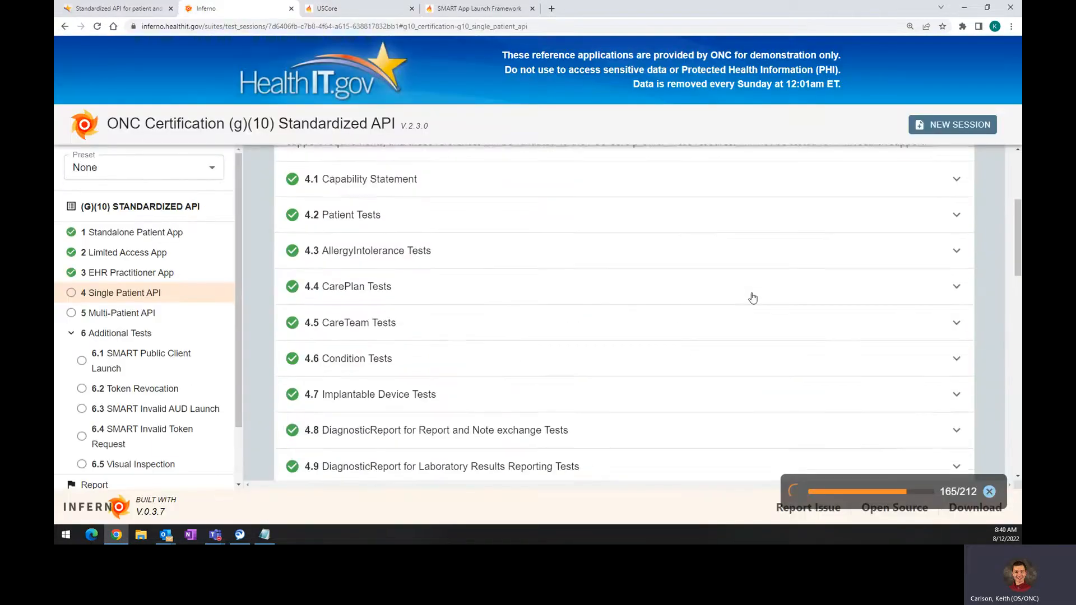
pyautogui.click(955, 251)
pyautogui.scroll(-2, 584, 287)
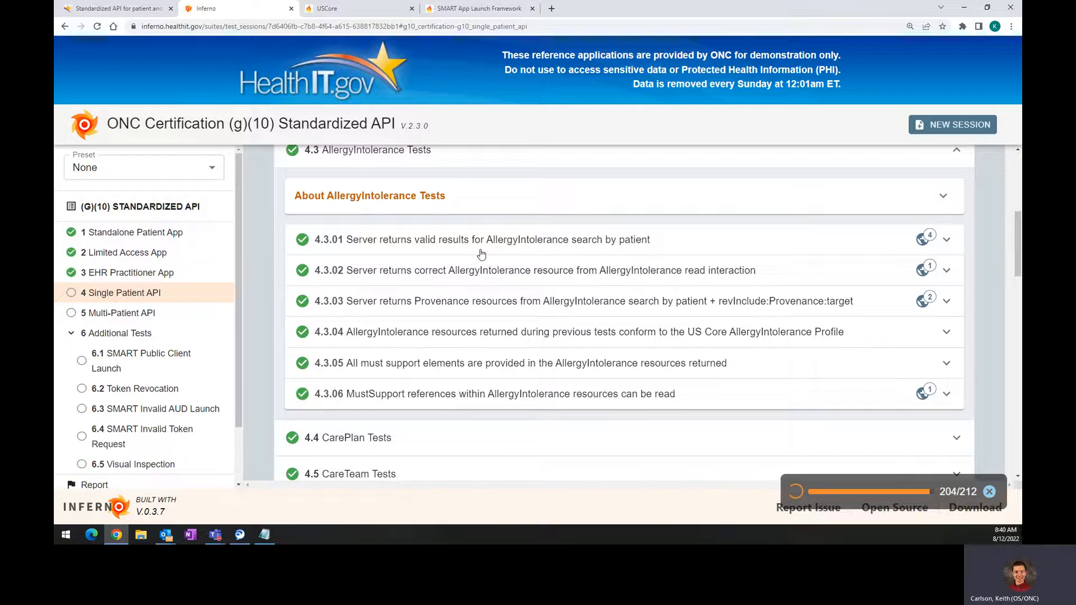
# Step: Go back to the US Core AllergyIntolerance profile and highlight the Mandatory Search Parameters heading in the Quick Start section
pyautogui.click(331, 10)
pyautogui.scroll(-6, 430, 295)
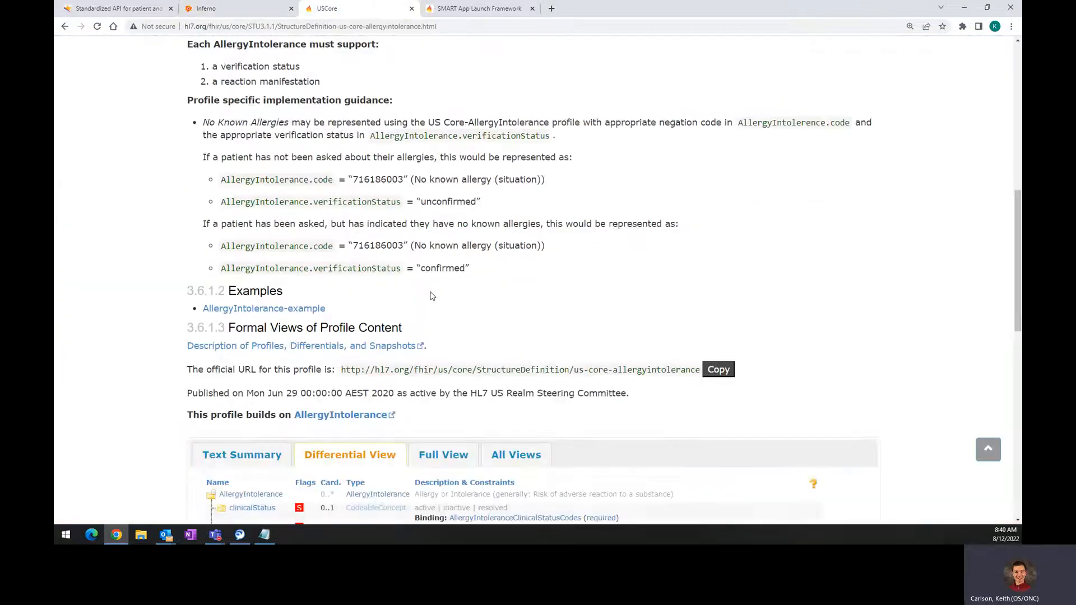
pyautogui.scroll(-5, 430, 295)
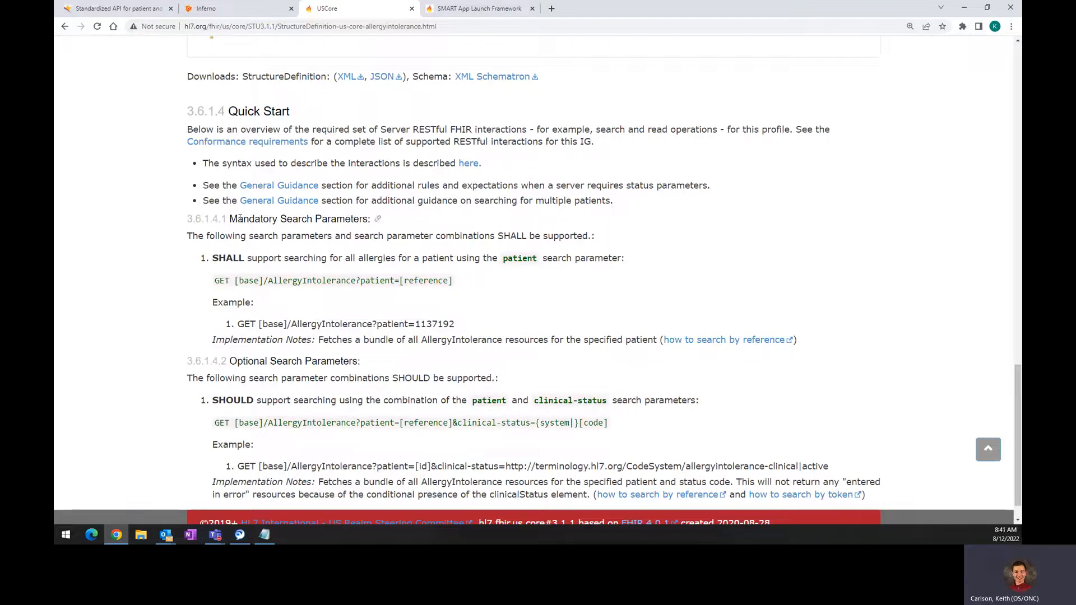
pyautogui.moveTo(231, 219); pyautogui.dragTo(363, 224)
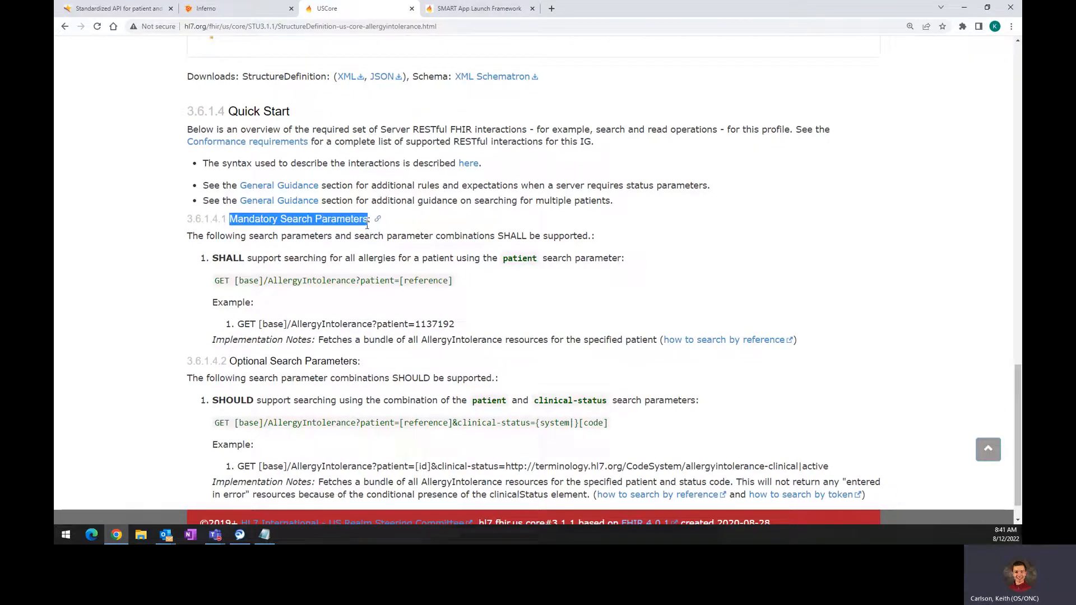
pyautogui.click(289, 269)
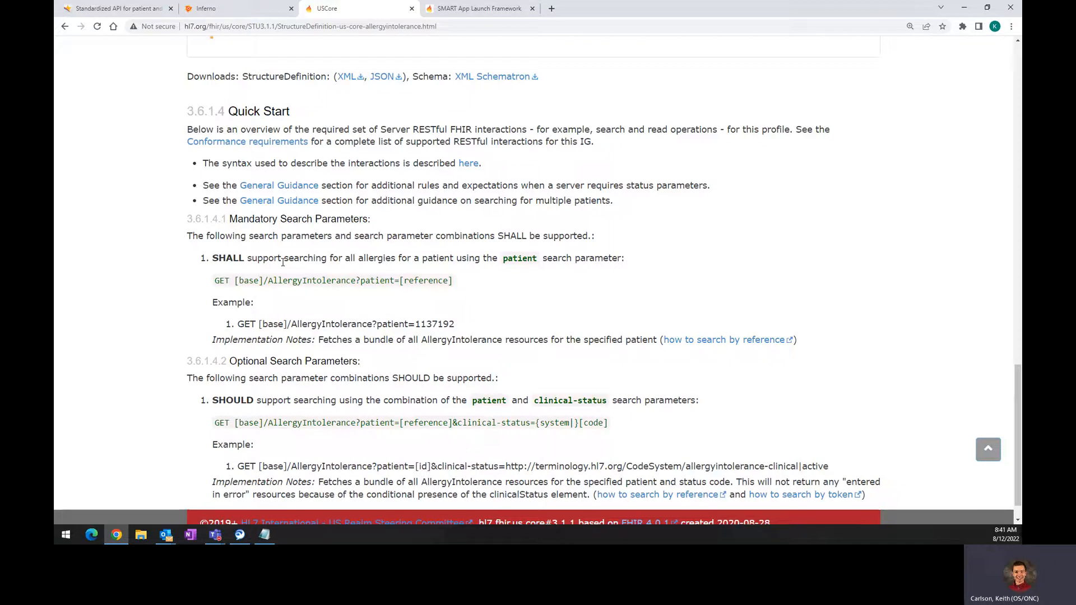
# Step: Highlight the mandatory patient search requirement, its GET syntax and example request, and return to the AllergyIntolerance tests in Inferno
pyautogui.moveTo(213, 259); pyautogui.dragTo(627, 275)
pyautogui.click(626, 276)
pyautogui.moveTo(217, 283); pyautogui.dragTo(460, 290)
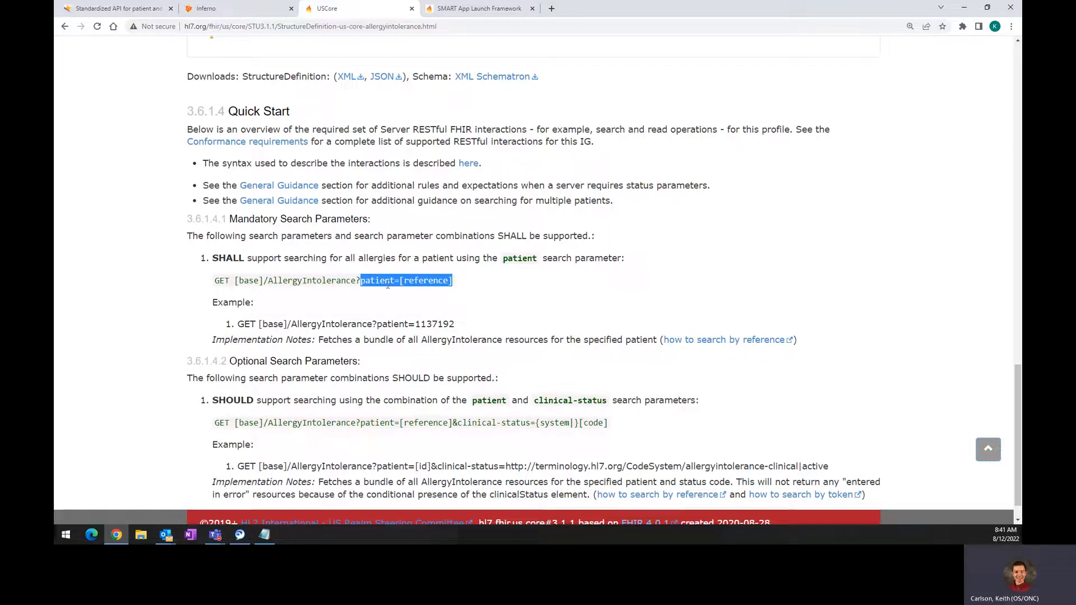
pyautogui.click(356, 284)
pyautogui.moveTo(213, 258); pyautogui.dragTo(330, 316)
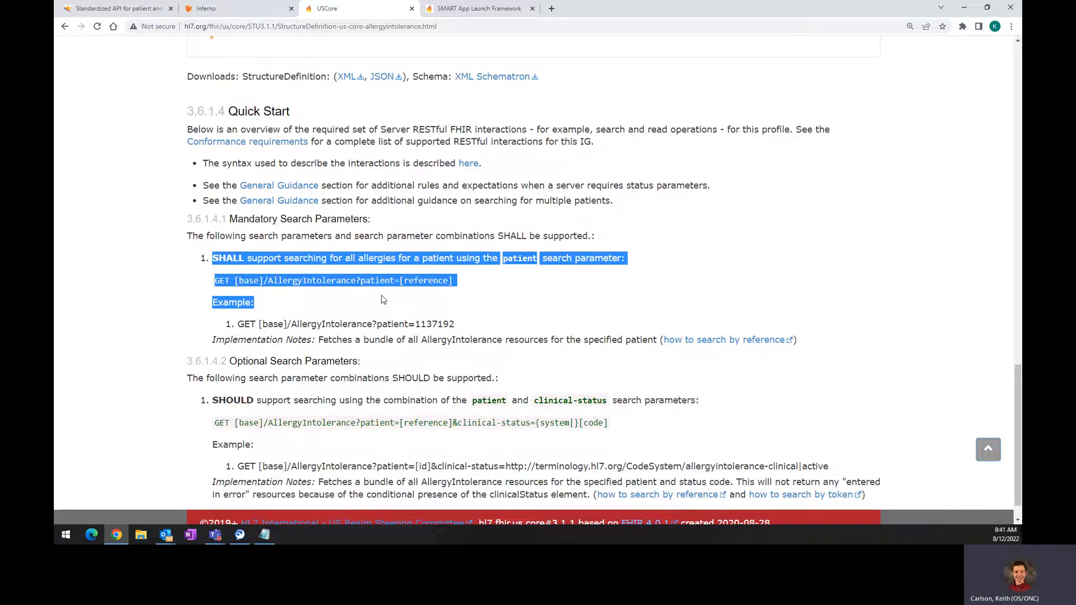
pyautogui.moveTo(237, 325); pyautogui.dragTo(449, 325)
pyautogui.click(470, 329)
pyautogui.click(464, 329)
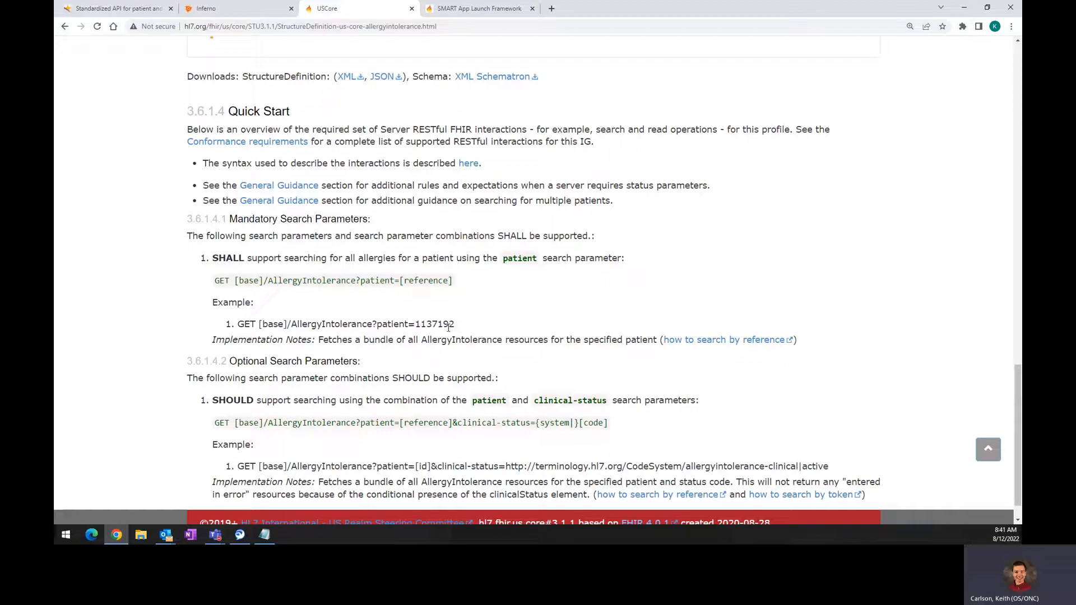
pyautogui.click(241, 8)
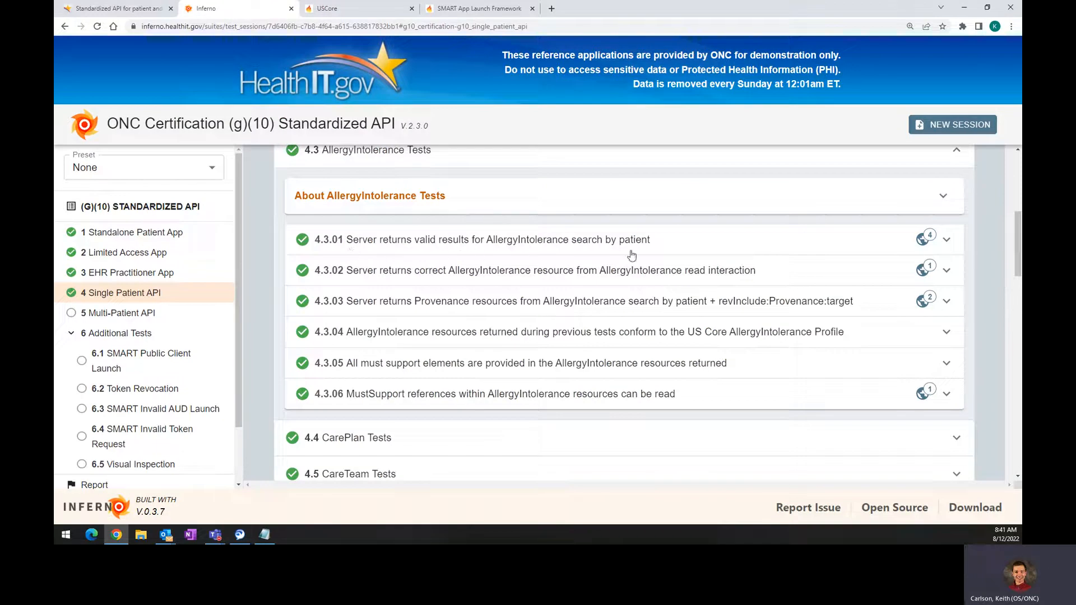
# Step: Expand test 4.3.01 on AllergyIntolerance search by patient and show its list of HTTP requests
pyautogui.click(945, 241)
pyautogui.click(394, 286)
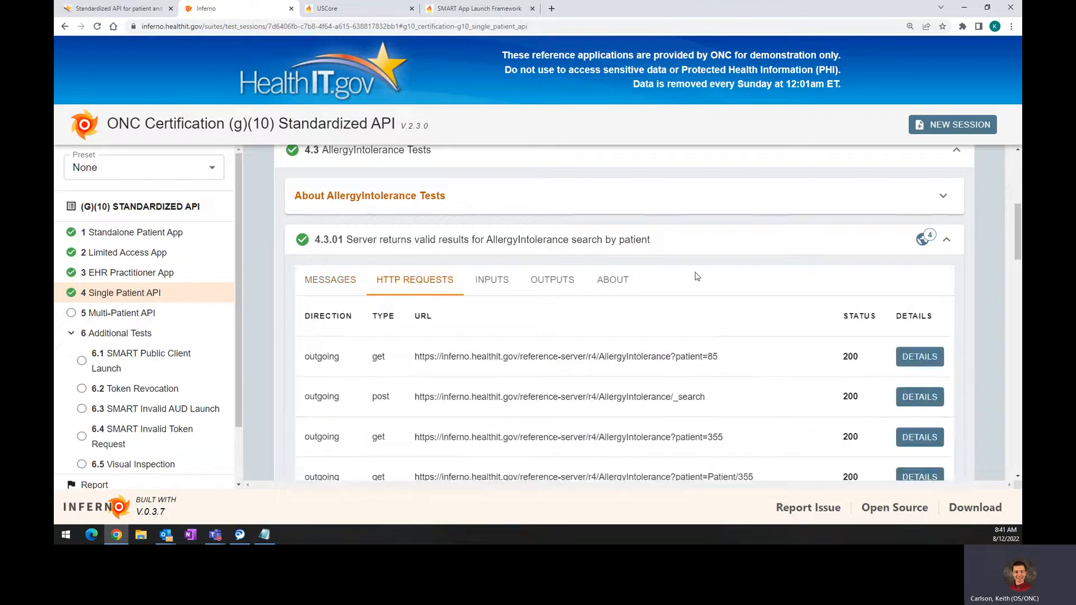
pyautogui.scroll(-1, 693, 275)
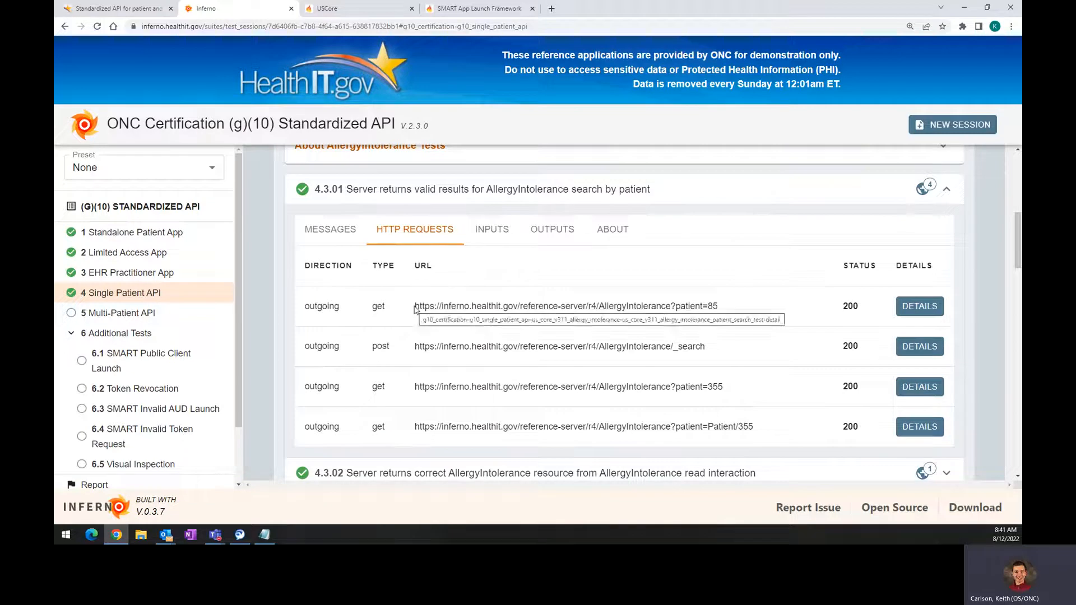
# Step: Highlight the base URL in the first GET request, match it to [base] in the US Core search syntax, and return to Inferno
pyautogui.moveTo(415, 306); pyautogui.dragTo(589, 306)
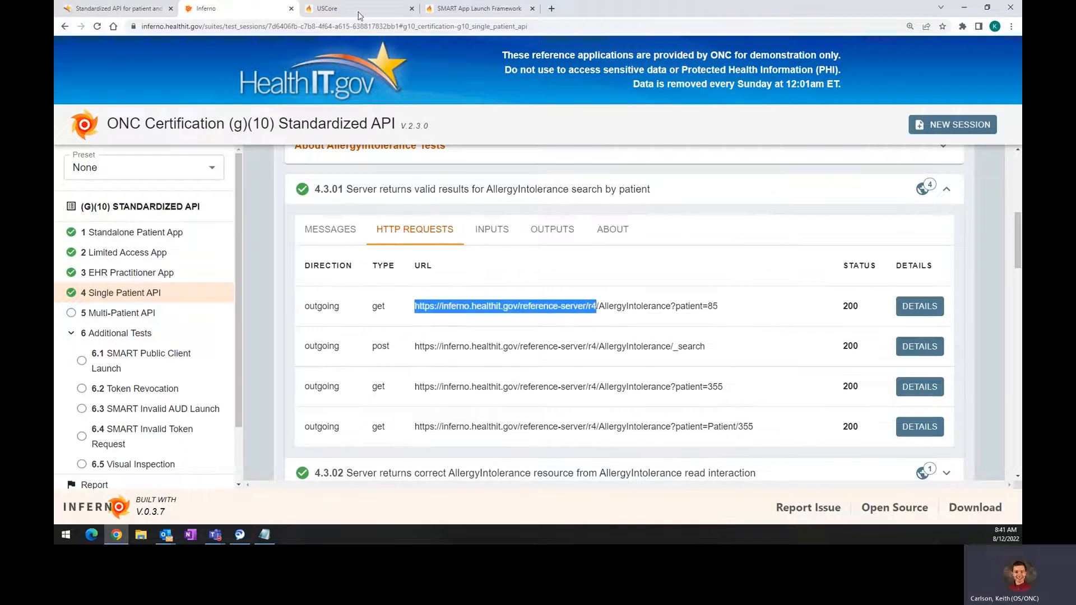
pyautogui.click(336, 9)
pyautogui.moveTo(234, 280); pyautogui.dragTo(265, 280)
pyautogui.click(213, 9)
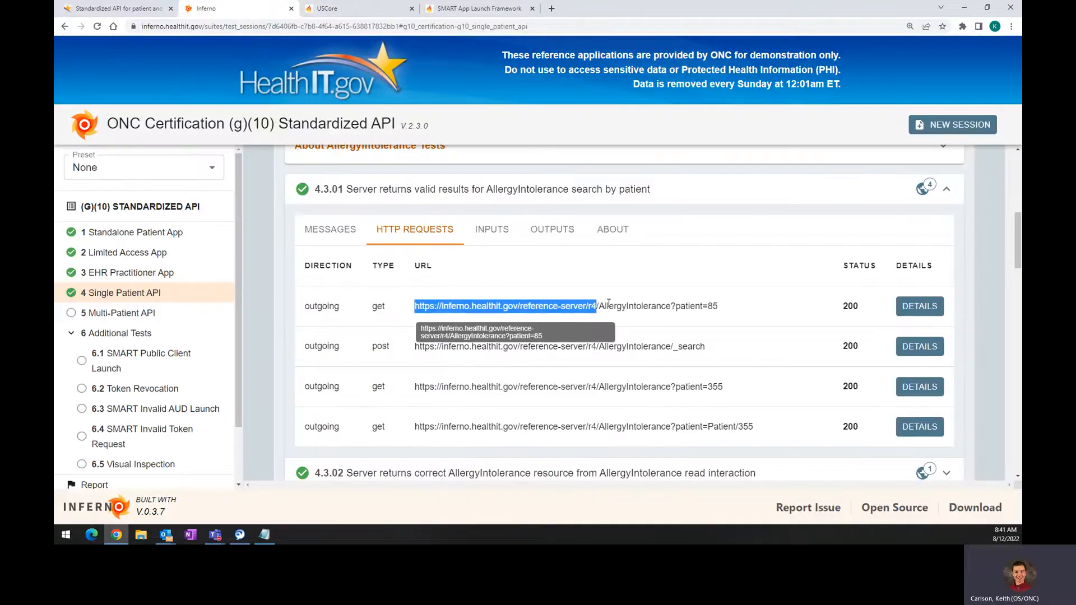
# Step: Highlight AllergyIntolerance in the first request URL and in the US Core GET syntax, and return to Inferno
pyautogui.click(603, 309)
pyautogui.moveTo(599, 307); pyautogui.dragTo(670, 307)
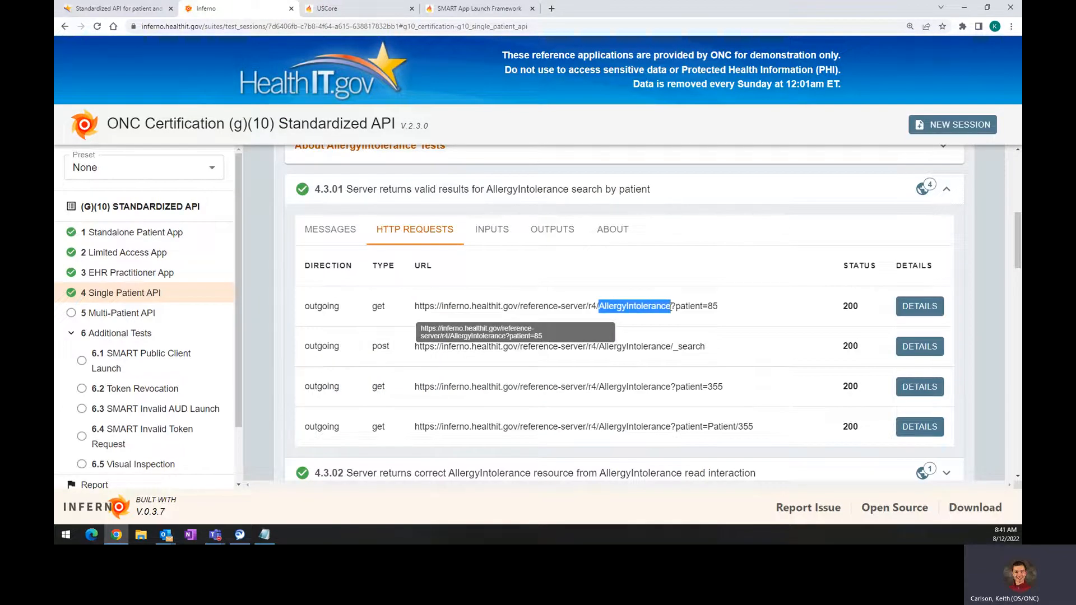
pyautogui.moveTo(268, 280); pyautogui.dragTo(352, 275)
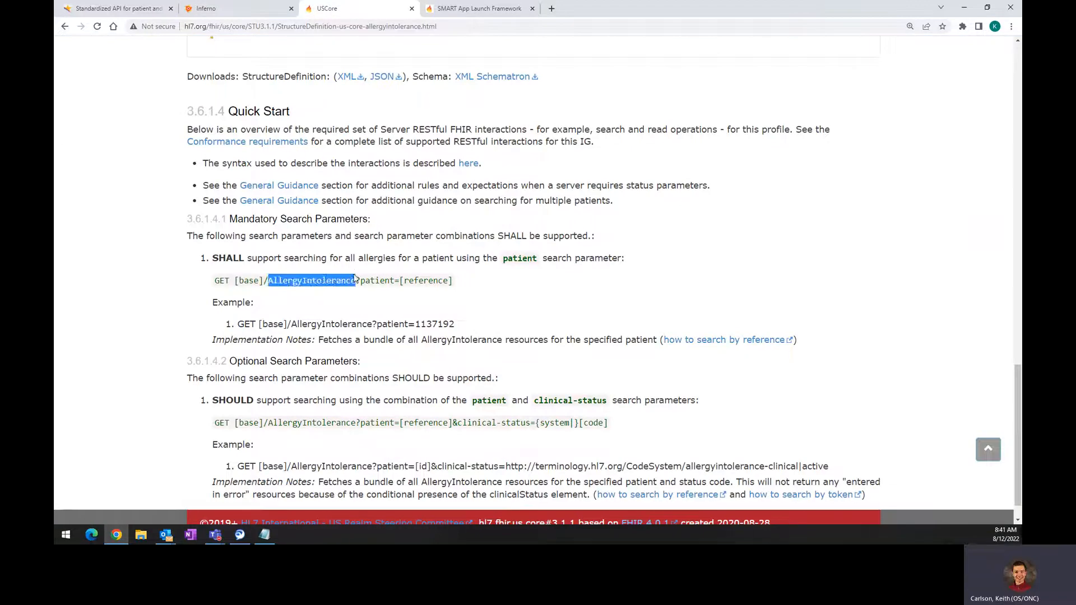
pyautogui.click(243, 12)
# Step: Highlight the patient parameter in the first request URL, compare it with patient=[reference] in US Core, and return to Inferno
pyautogui.click(677, 305)
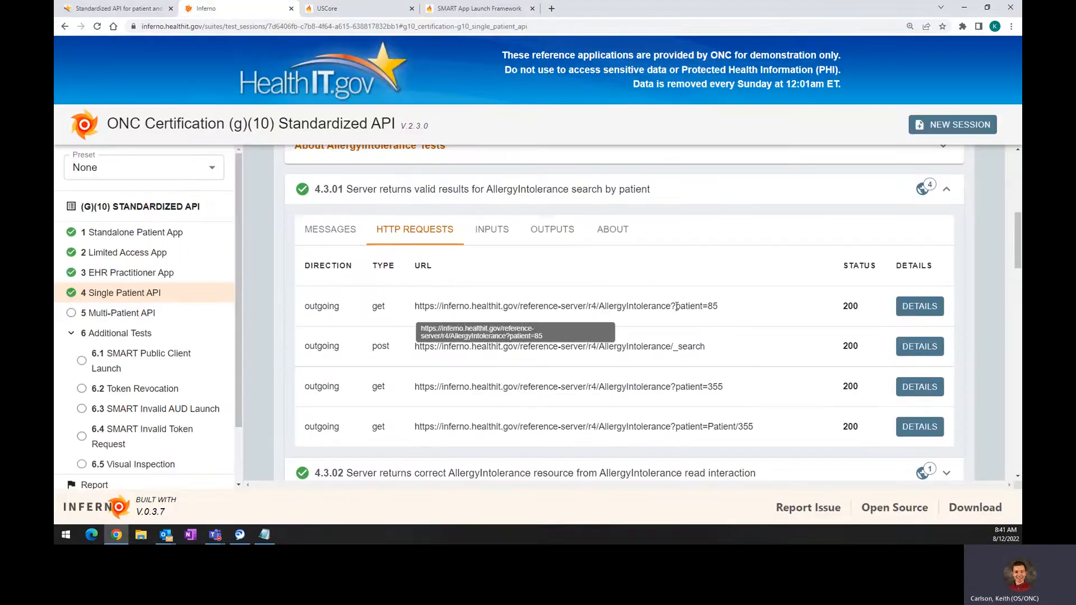
pyautogui.doubleClick(679, 306)
pyautogui.moveTo(679, 306); pyautogui.dragTo(731, 306)
pyautogui.click(674, 304)
pyautogui.doubleClick(674, 304)
pyautogui.click(710, 309)
pyautogui.click(339, 10)
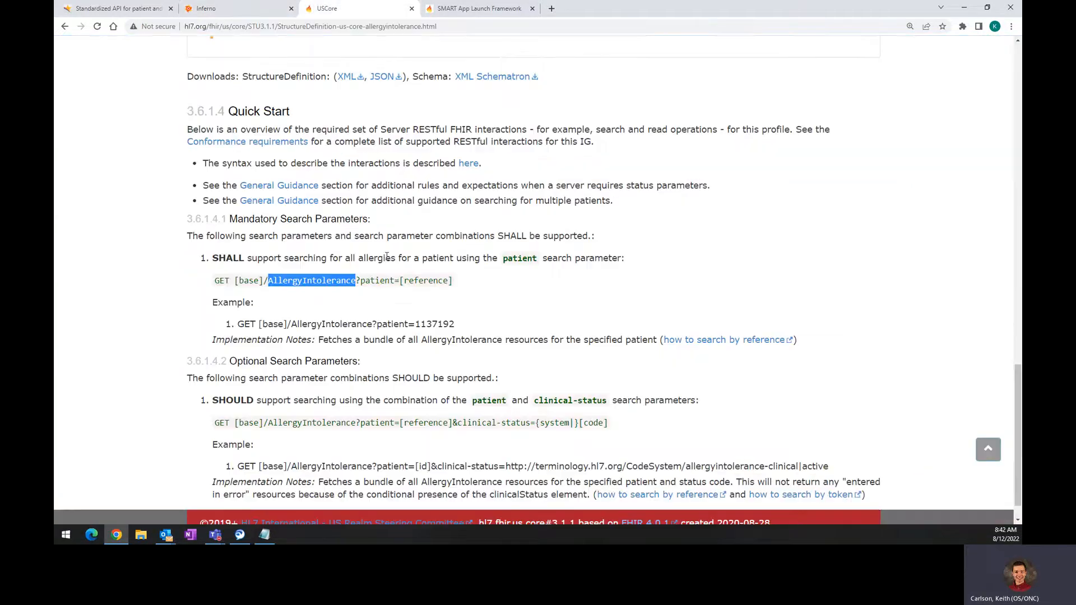
pyautogui.moveTo(360, 280); pyautogui.dragTo(432, 280)
pyautogui.click(431, 281)
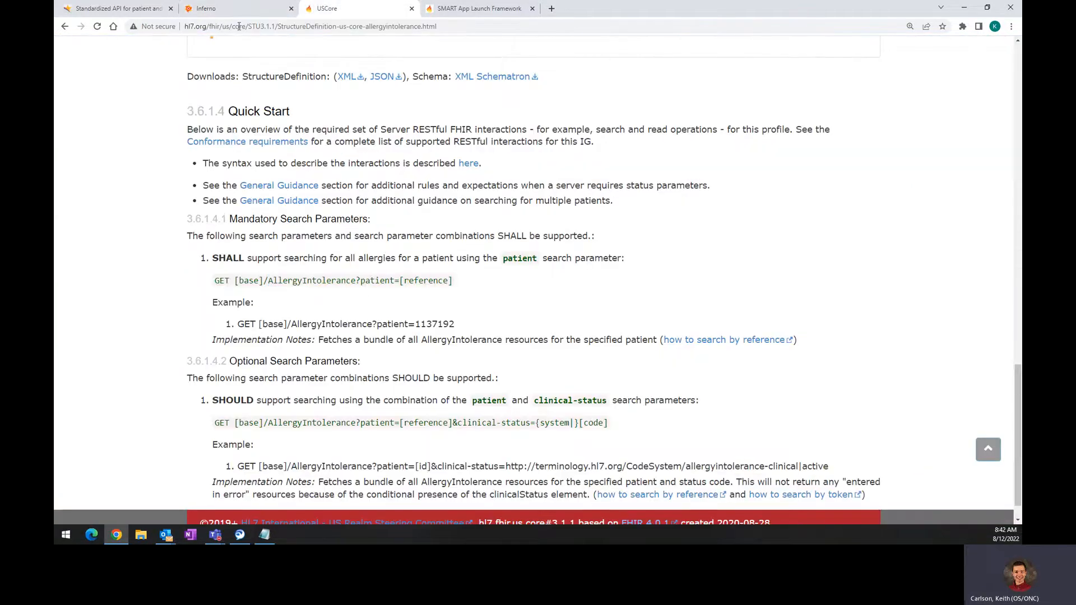
pyautogui.click(231, 9)
pyautogui.click(720, 318)
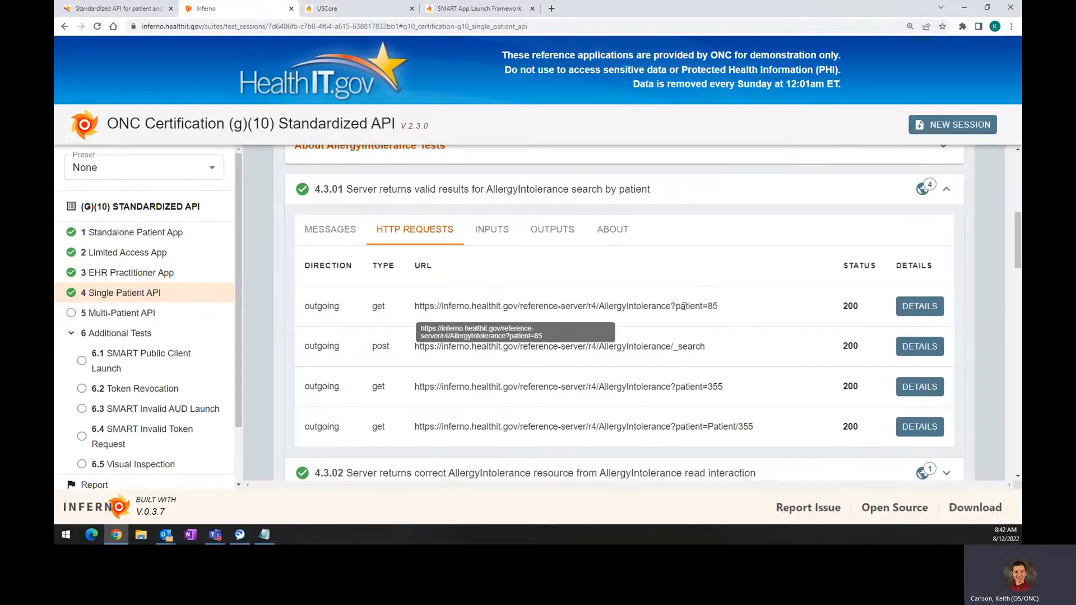
# Step: Open the first GET request's details, highlight the Bundle type and link section in the response, and close the details
pyautogui.click(930, 312)
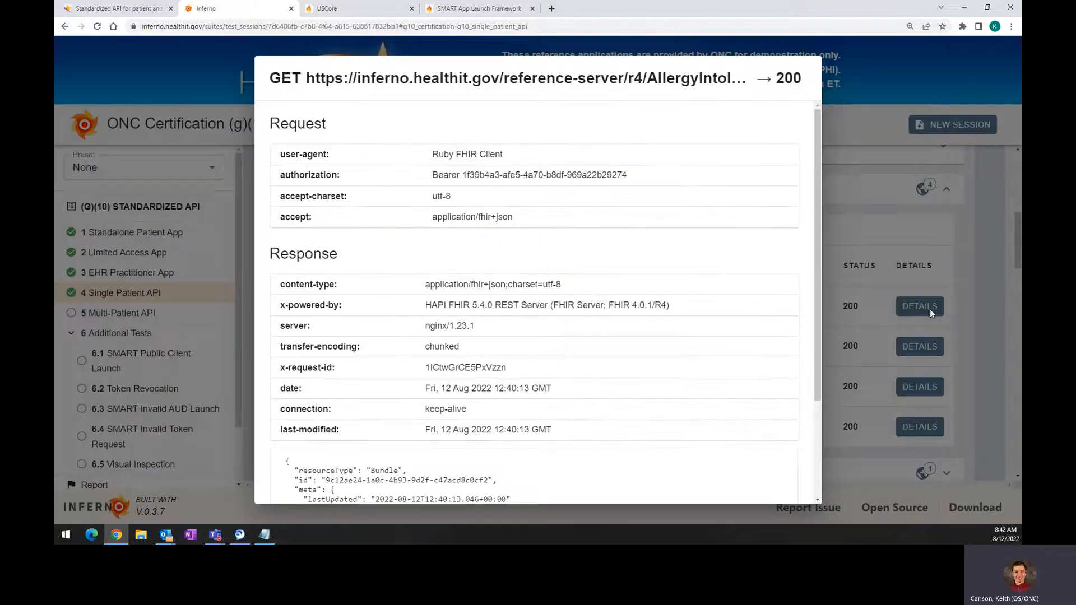
pyautogui.scroll(-3, 478, 190)
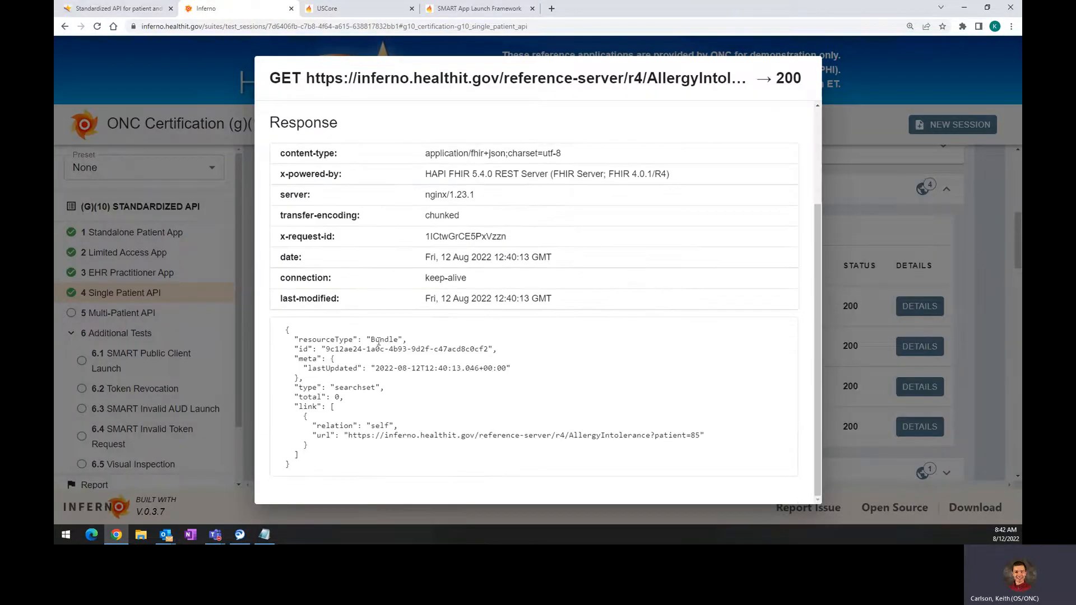
pyautogui.moveTo(376, 340); pyautogui.dragTo(447, 360)
pyautogui.moveTo(345, 397); pyautogui.dragTo(412, 422)
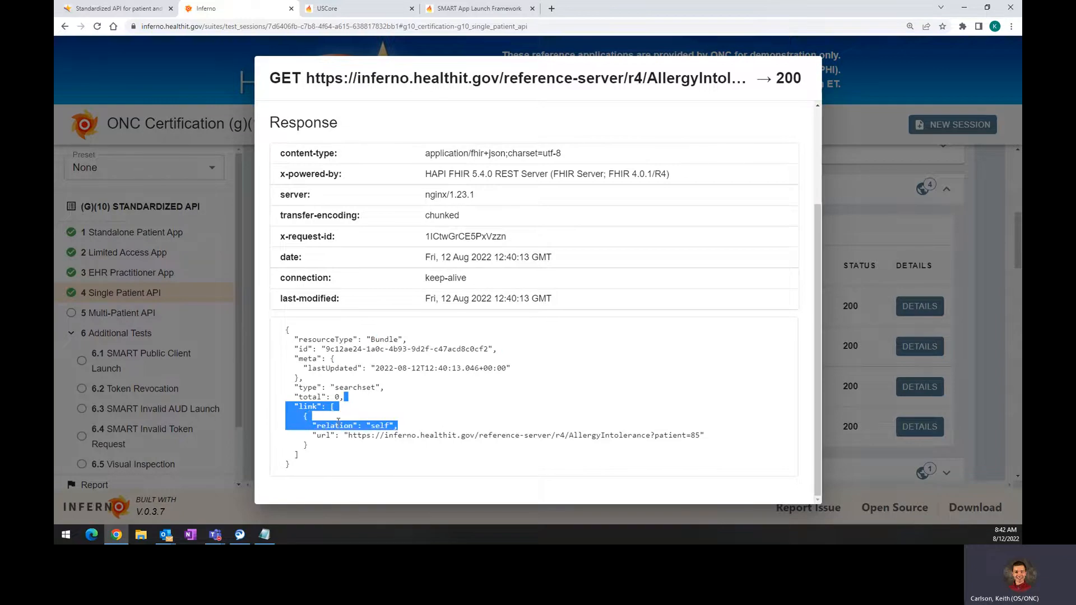
pyautogui.click(368, 409)
pyautogui.moveTo(353, 422); pyautogui.dragTo(432, 432)
pyautogui.click(320, 424)
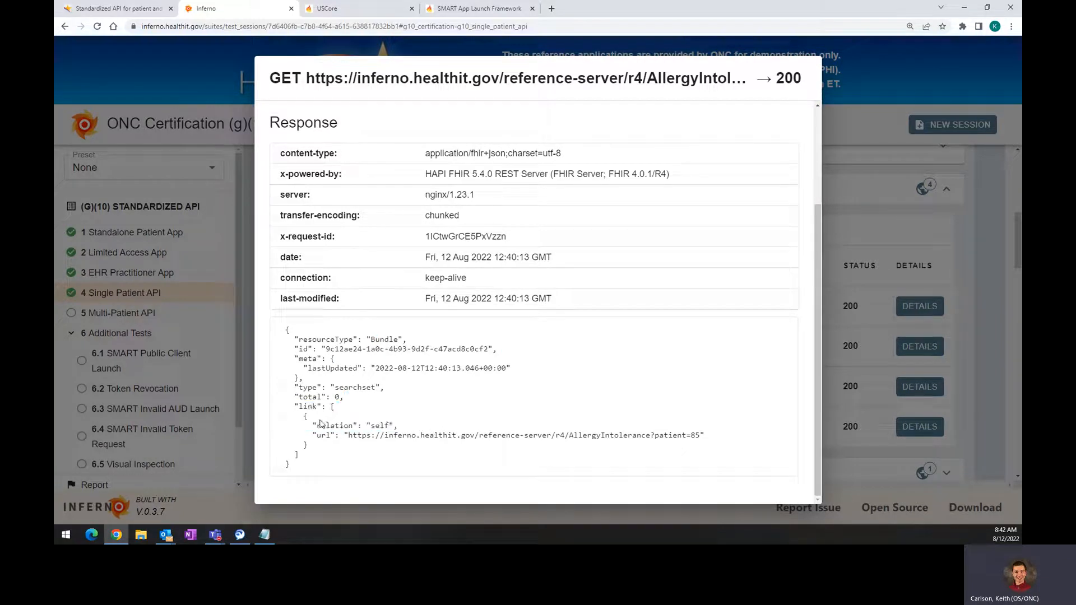
pyautogui.moveTo(308, 416); pyautogui.dragTo(357, 444)
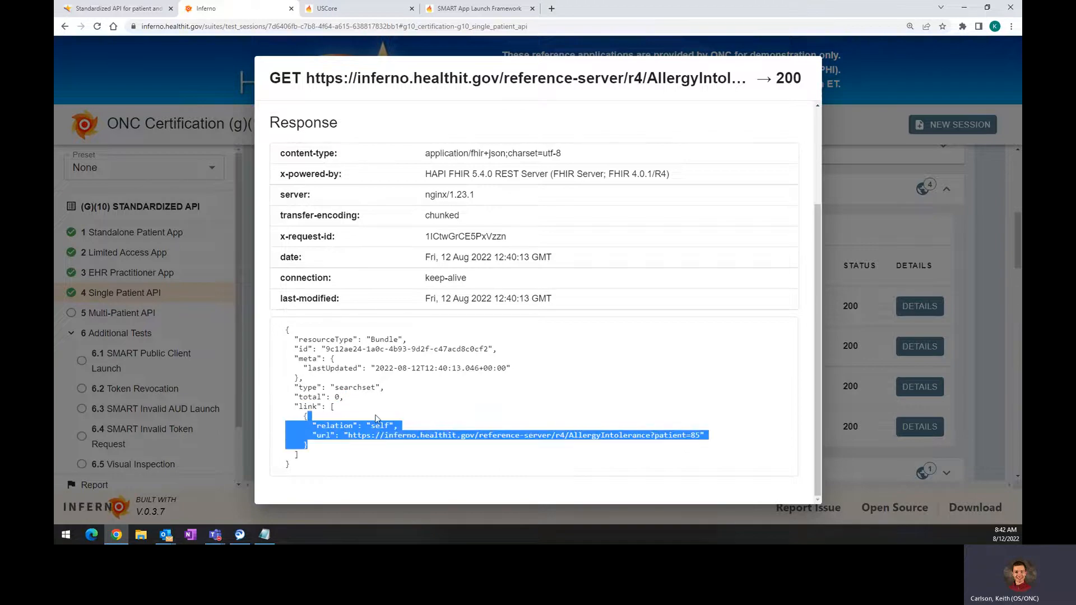
pyautogui.scroll(3, 376, 418)
pyautogui.click(363, 395)
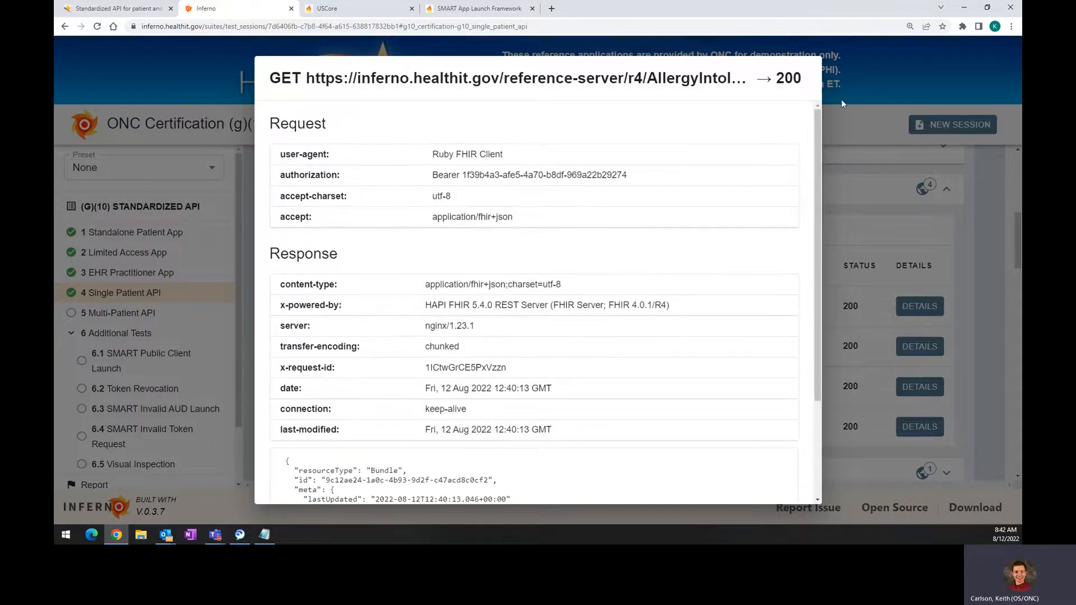
pyautogui.click(867, 174)
# Step: Reopen test 4.3.01 to recheck the first GET request's response, and leave the 4.3 AllergyIntolerance Tests group collapsed
pyautogui.scroll(-1, 797, 297)
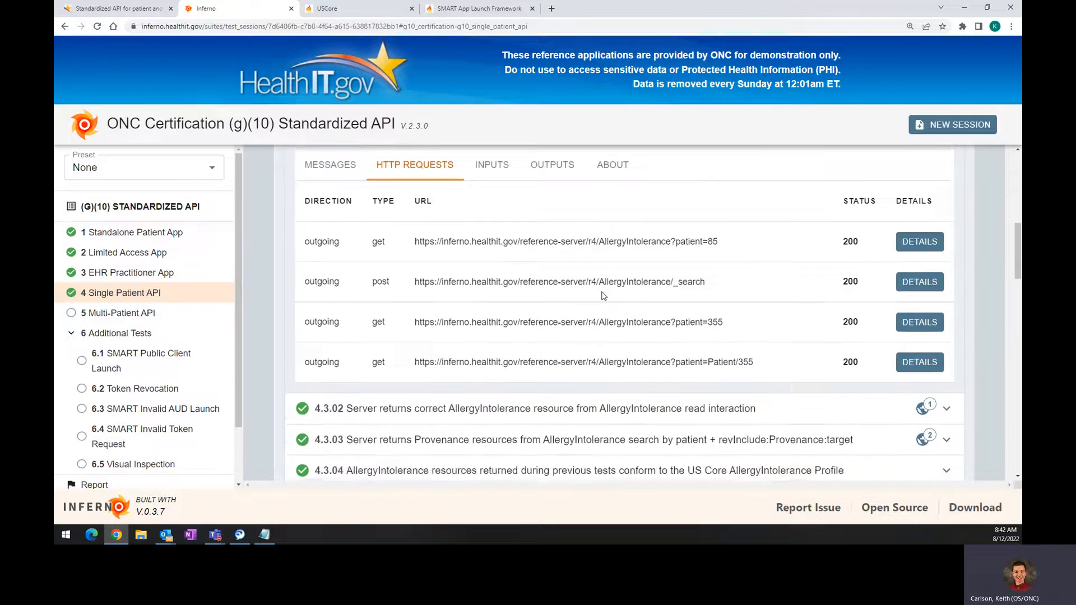
pyautogui.scroll(4, 796, 297)
pyautogui.click(954, 250)
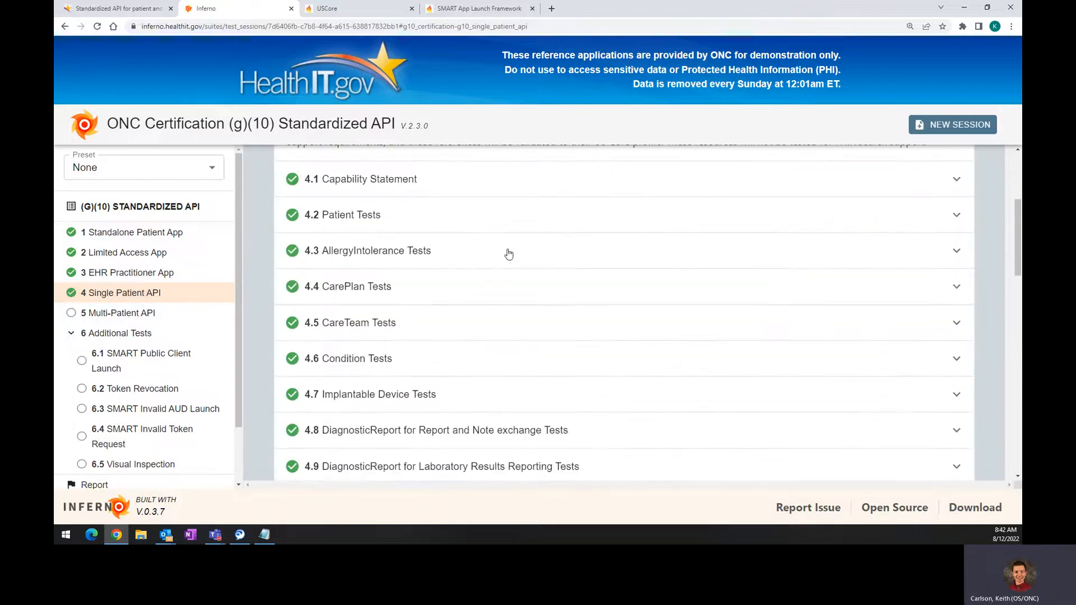
pyautogui.click(962, 250)
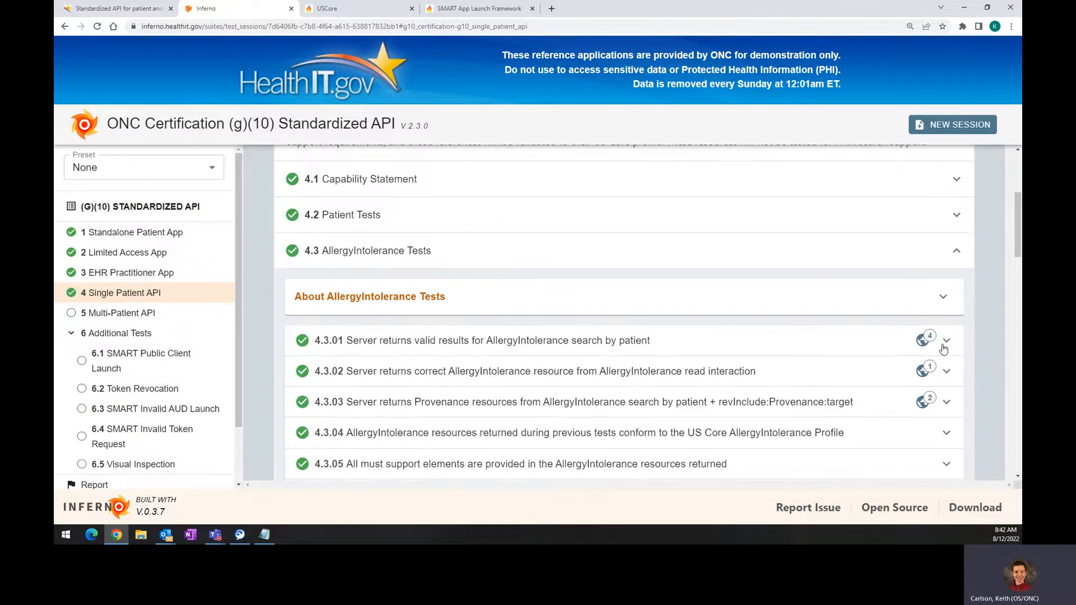
pyautogui.click(946, 342)
pyautogui.click(427, 382)
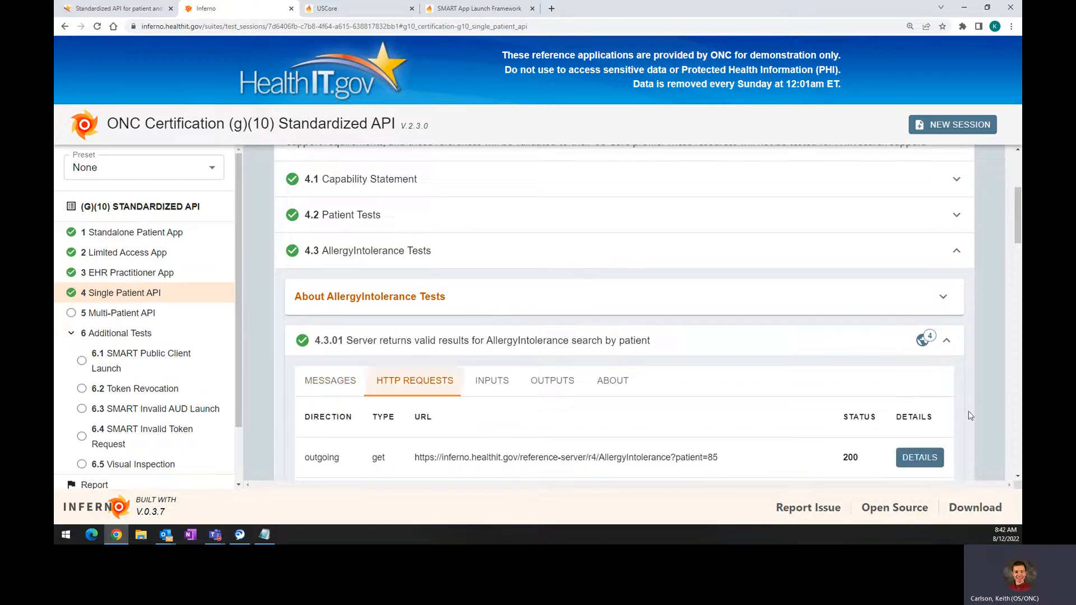
pyautogui.click(919, 457)
pyautogui.scroll(-3, 395, 432)
pyautogui.doubleClick(390, 427)
pyautogui.click(954, 303)
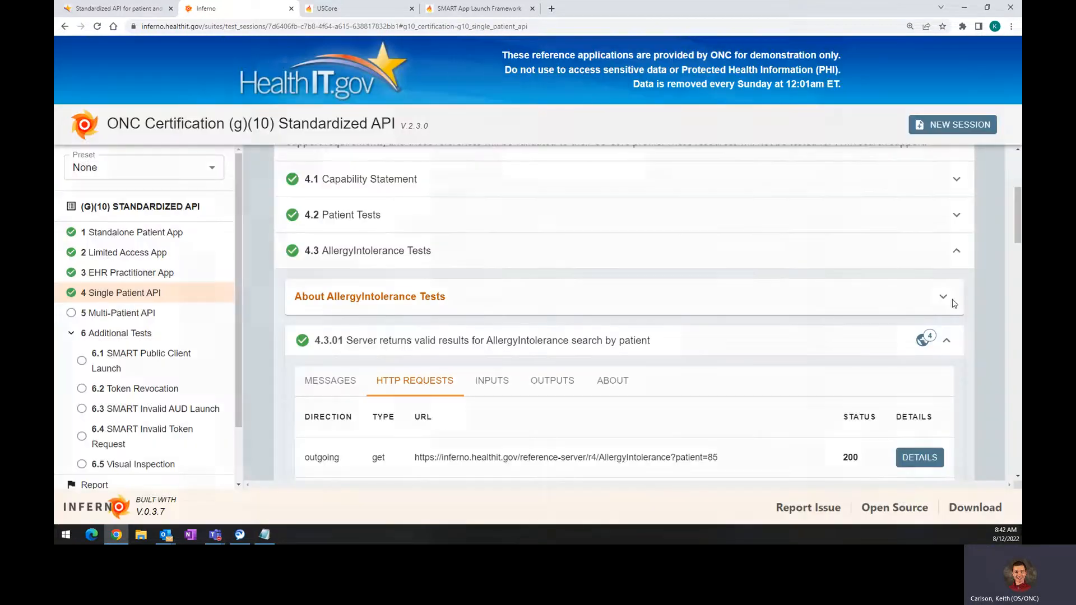
pyautogui.click(959, 255)
# Step: Expand the 4.2 Patient Tests group and show the HTTP requests of test 4.2.01, Patient search by _id
pyautogui.scroll(-5, 632, 267)
pyautogui.scroll(4, 632, 267)
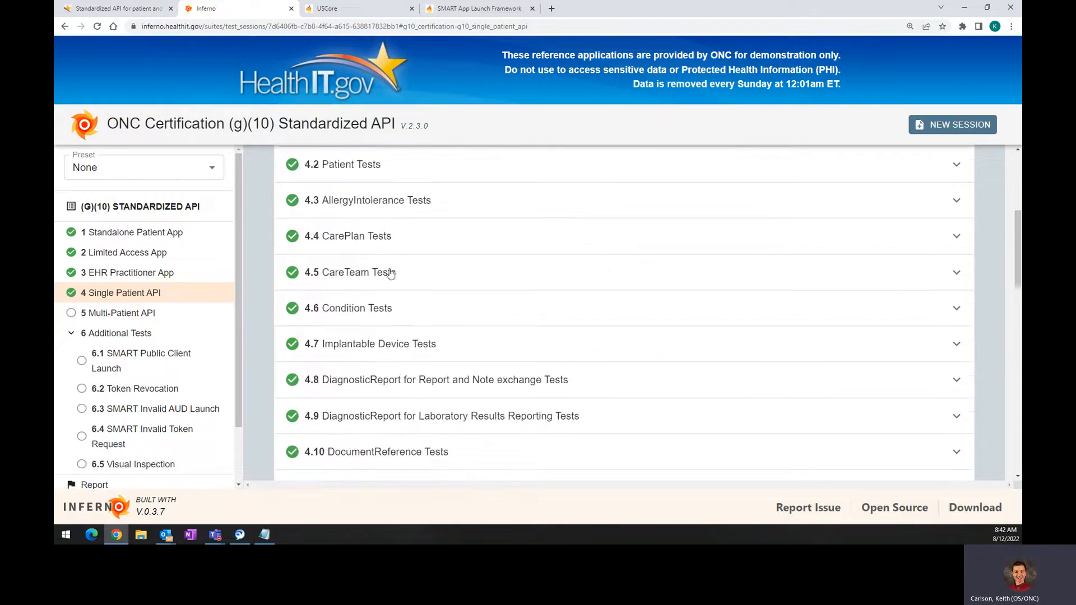
pyautogui.scroll(2, 395, 259)
pyautogui.click(957, 265)
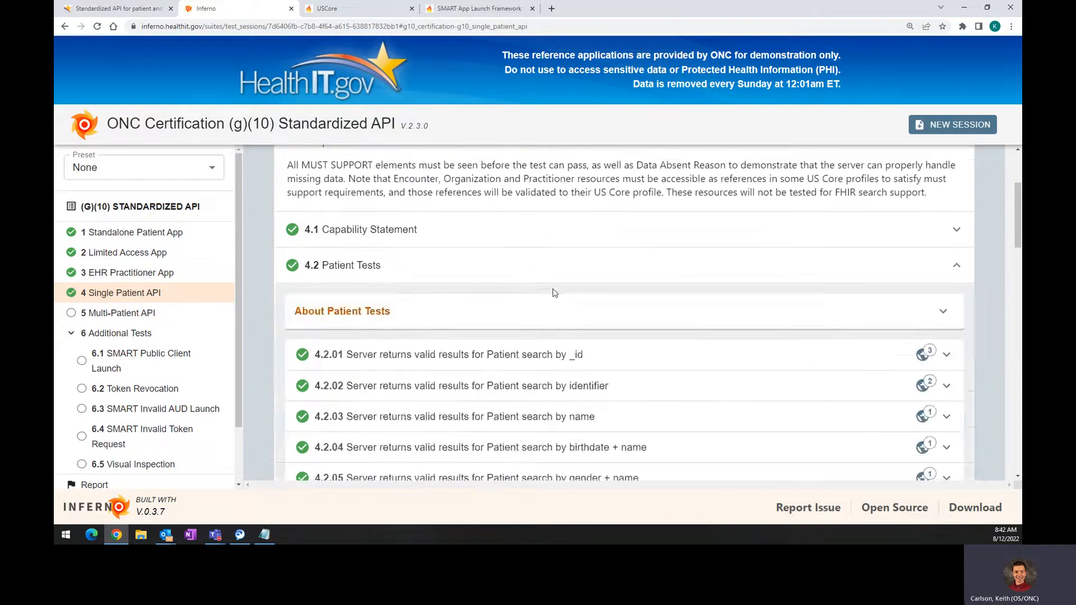
pyautogui.scroll(-2, 553, 293)
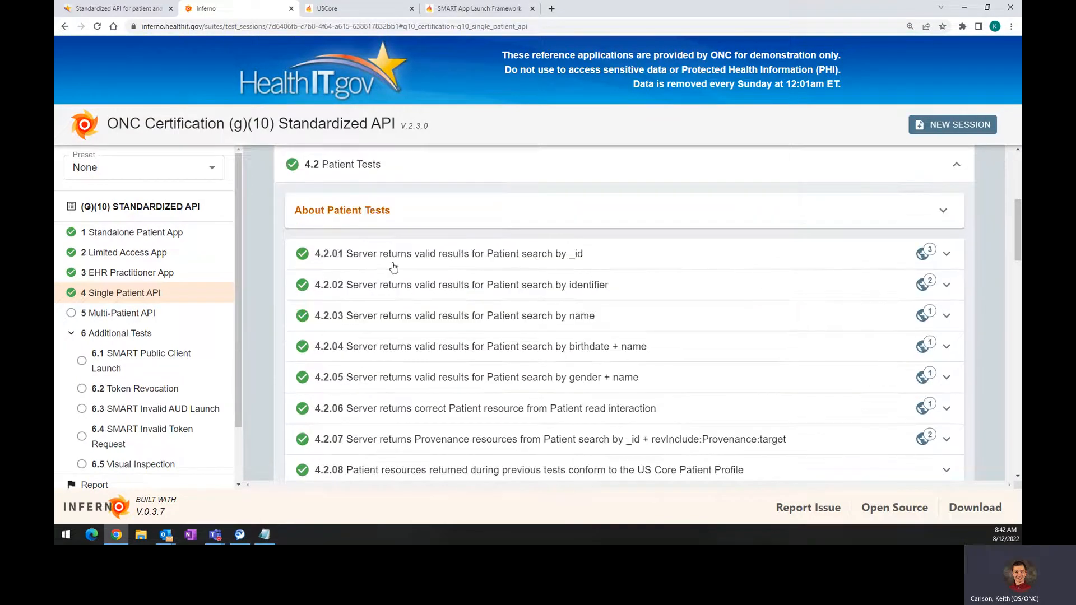
pyautogui.click(923, 255)
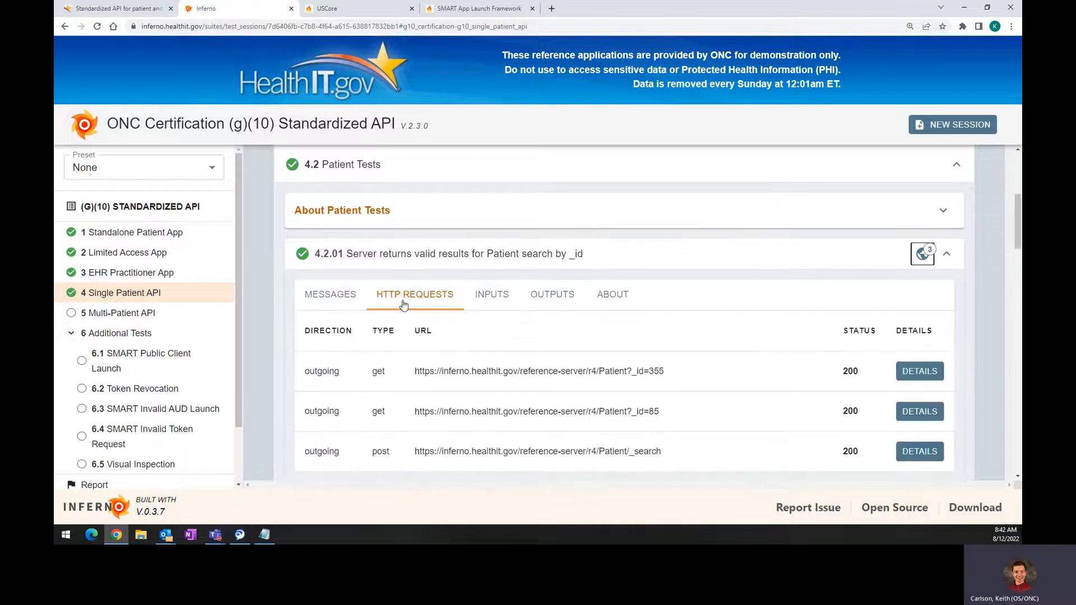
# Step: Open the first Patient search request's details and highlight the Bundle, entry and Patient resource type in the response
pyautogui.scroll(-1, 896, 325)
pyautogui.click(919, 321)
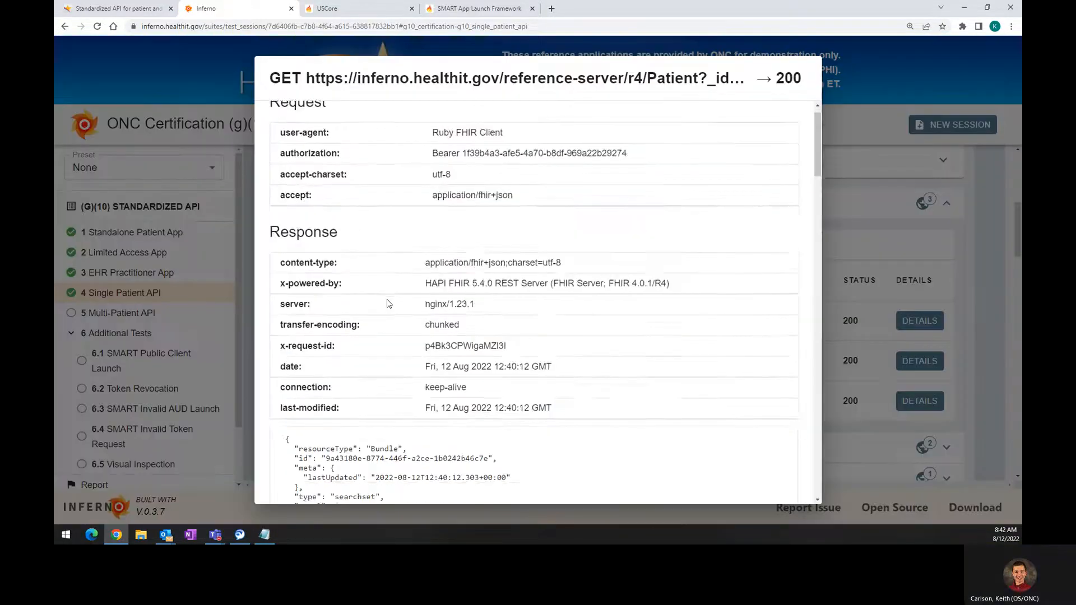
pyautogui.scroll(-5, 371, 272)
pyautogui.scroll(2, 371, 272)
pyautogui.tripleClick(371, 272)
pyautogui.scroll(-2, 371, 272)
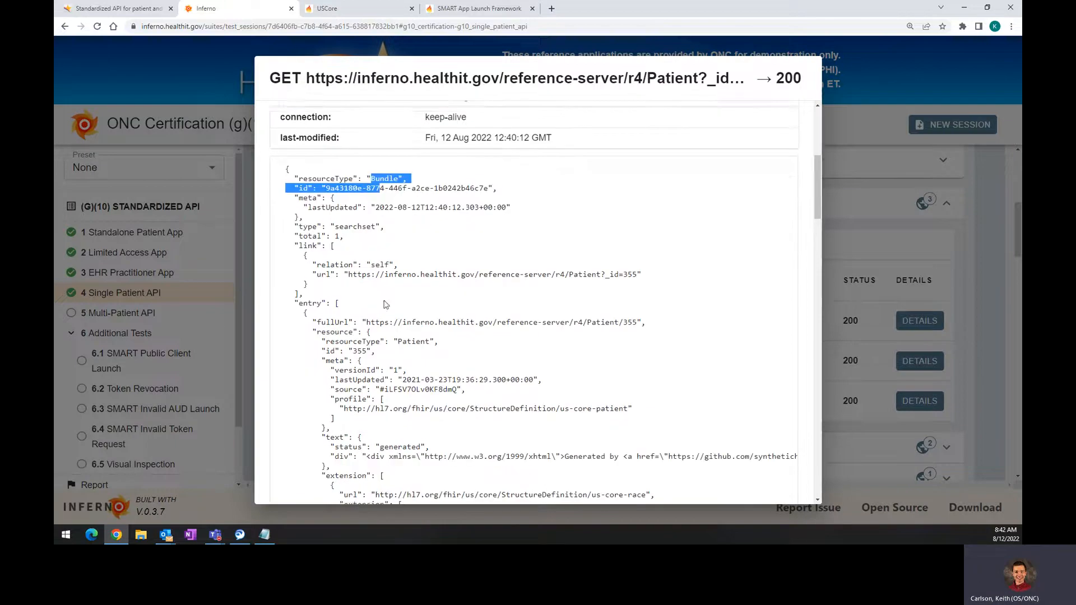
pyautogui.moveTo(380, 330); pyautogui.dragTo(413, 335)
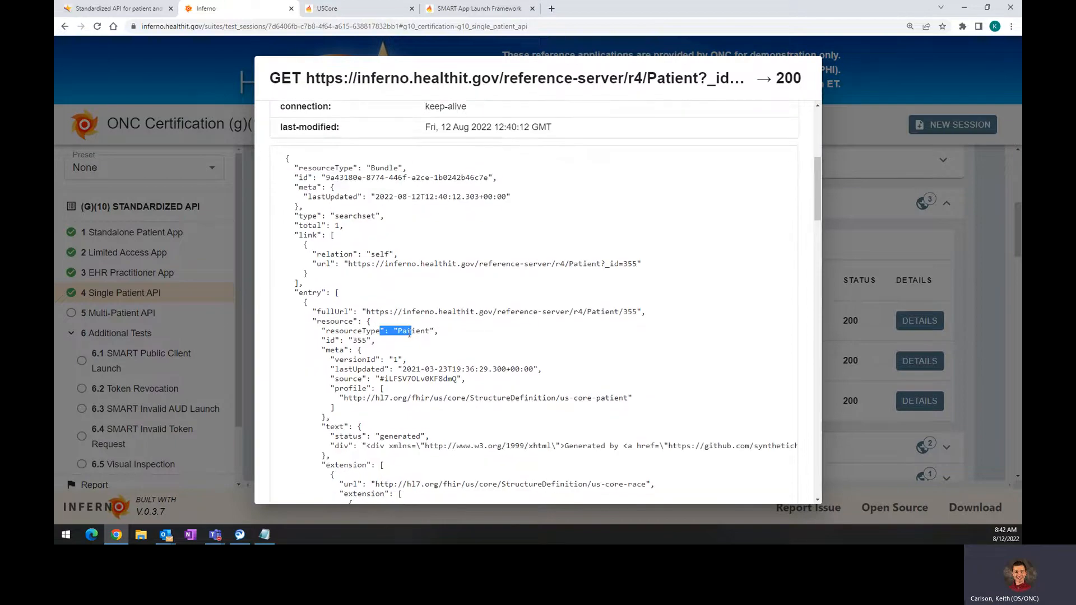
pyautogui.click(412, 334)
pyautogui.scroll(-2, 334, 253)
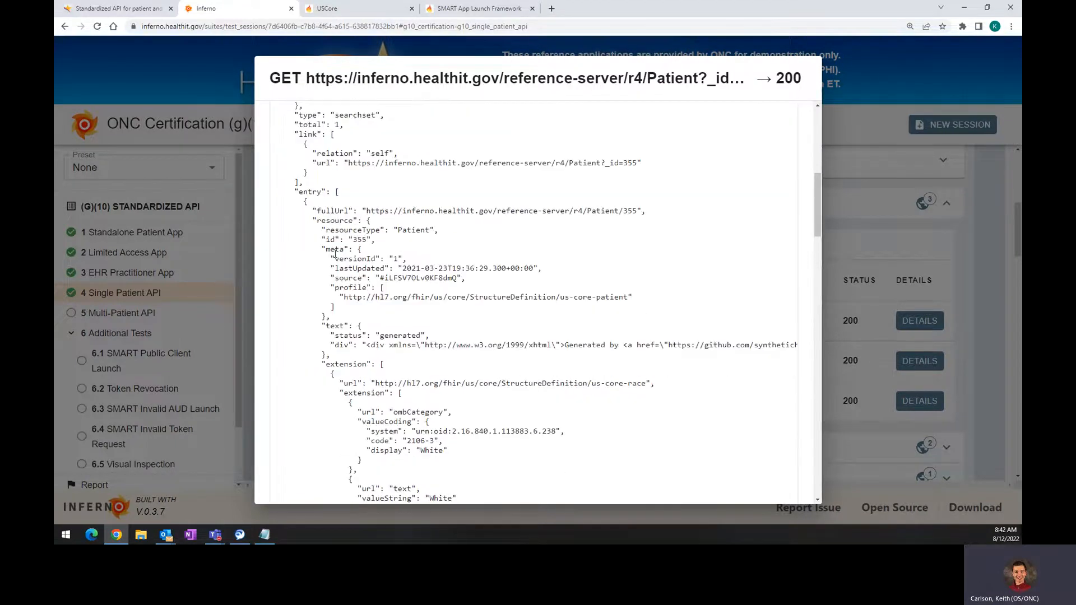
pyautogui.doubleClick(312, 191)
pyautogui.click(382, 228)
pyautogui.moveTo(330, 222); pyautogui.dragTo(440, 229)
# Step: Examine the Patient resource's extensions in the response and highlight the city within the birthplace address
pyautogui.scroll(-1, 440, 235)
pyautogui.scroll(-7, 440, 234)
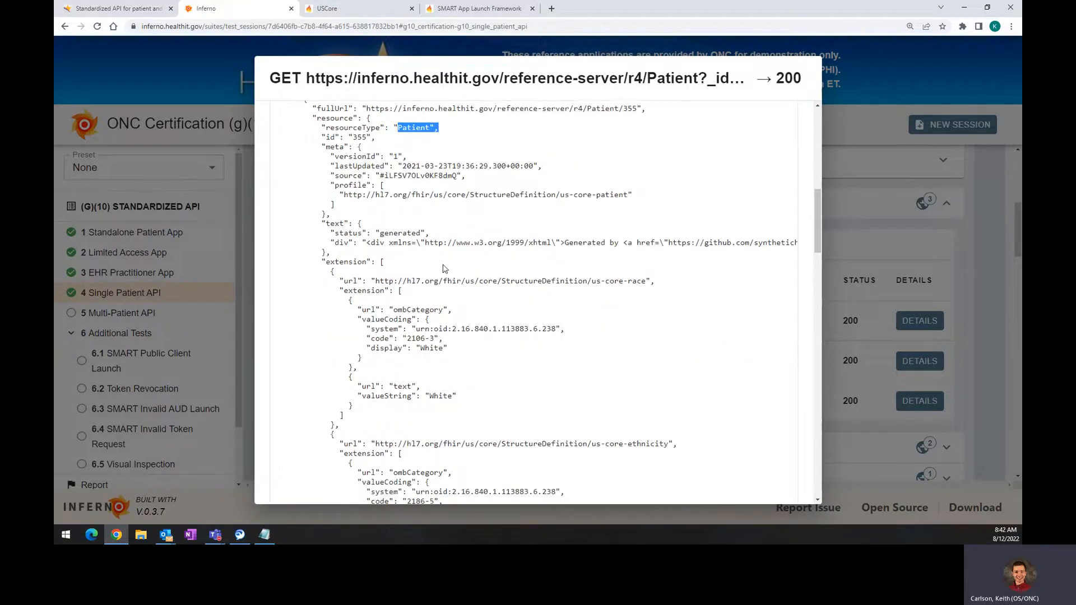
pyautogui.scroll(-1, 444, 268)
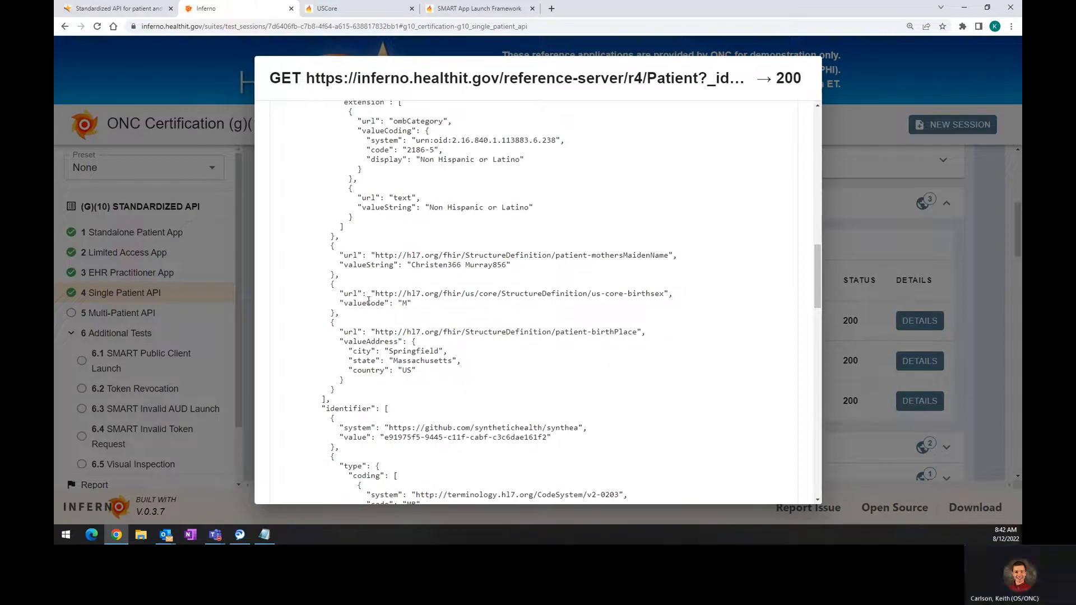
pyautogui.scroll(-1, 369, 302)
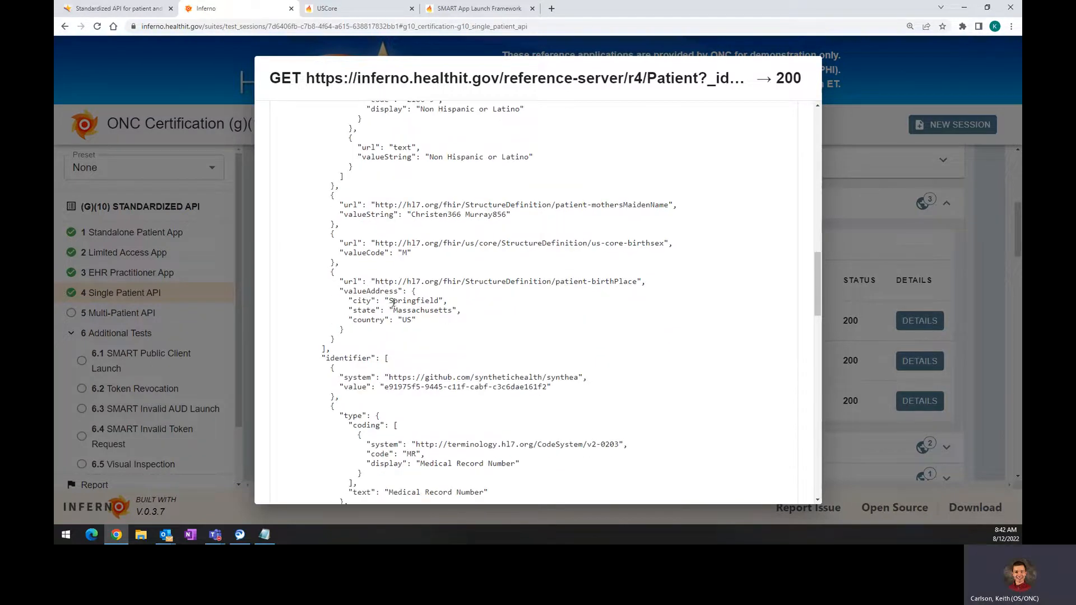
pyautogui.moveTo(404, 302); pyautogui.dragTo(440, 301)
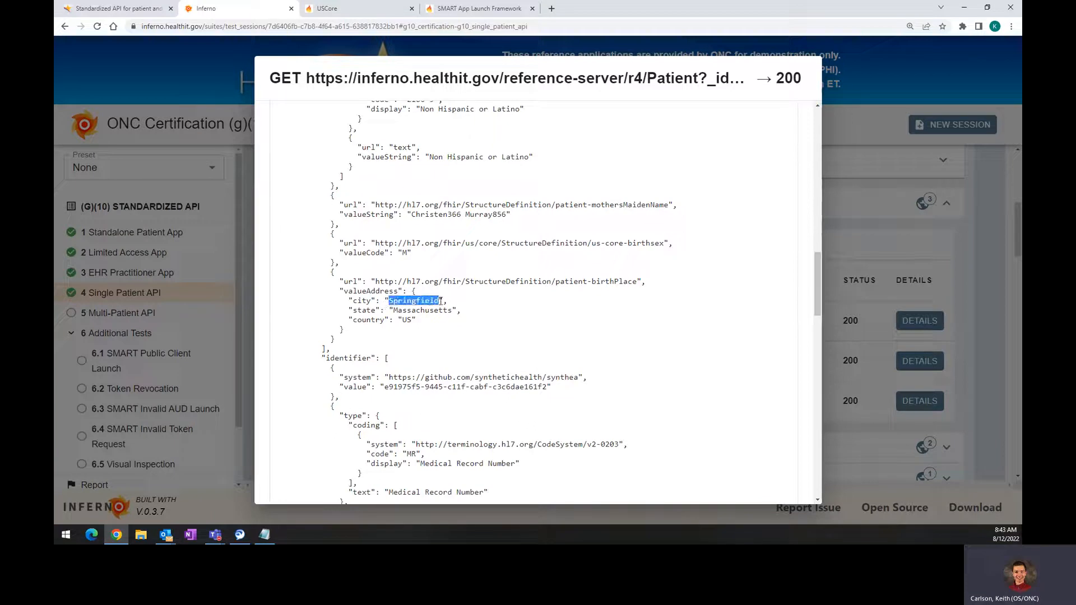
pyautogui.scroll(1, 442, 301)
pyautogui.click(442, 300)
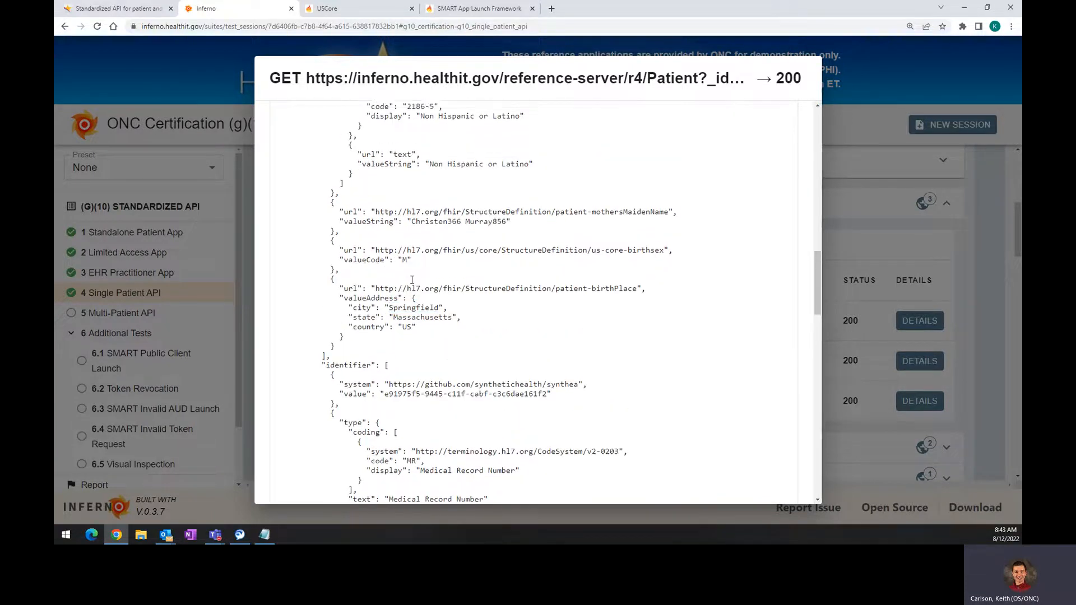
pyautogui.moveTo(390, 351); pyautogui.dragTo(367, 341)
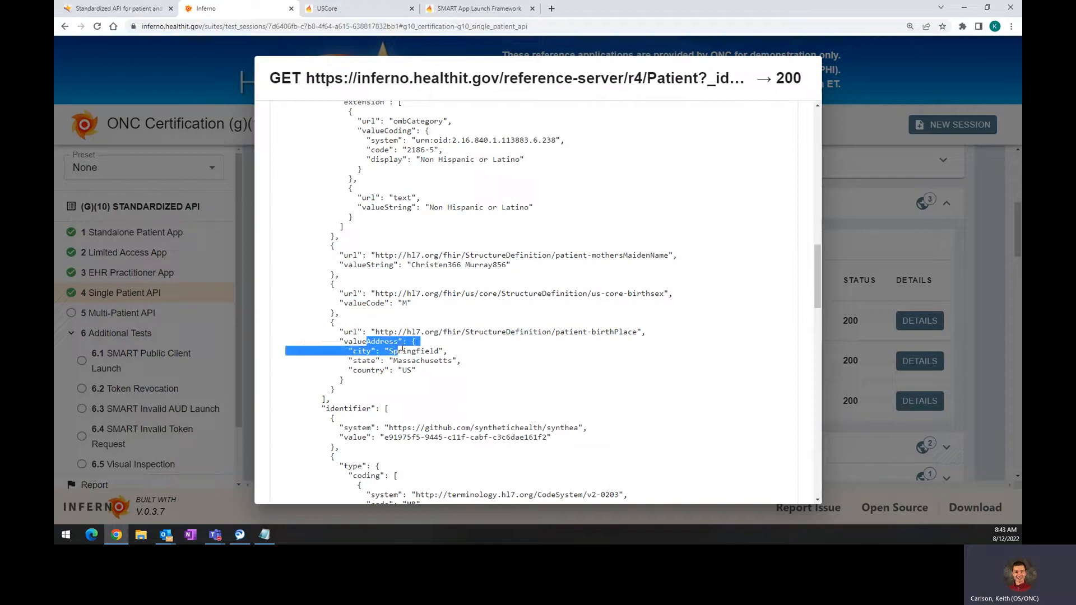
# Step: Examine the Patient resource's identifiers in the response and highlight the Medical Record Number display text
pyautogui.scroll(-3, 392, 336)
pyautogui.click(494, 313)
pyautogui.doubleClick(445, 367)
pyautogui.scroll(-6, 445, 367)
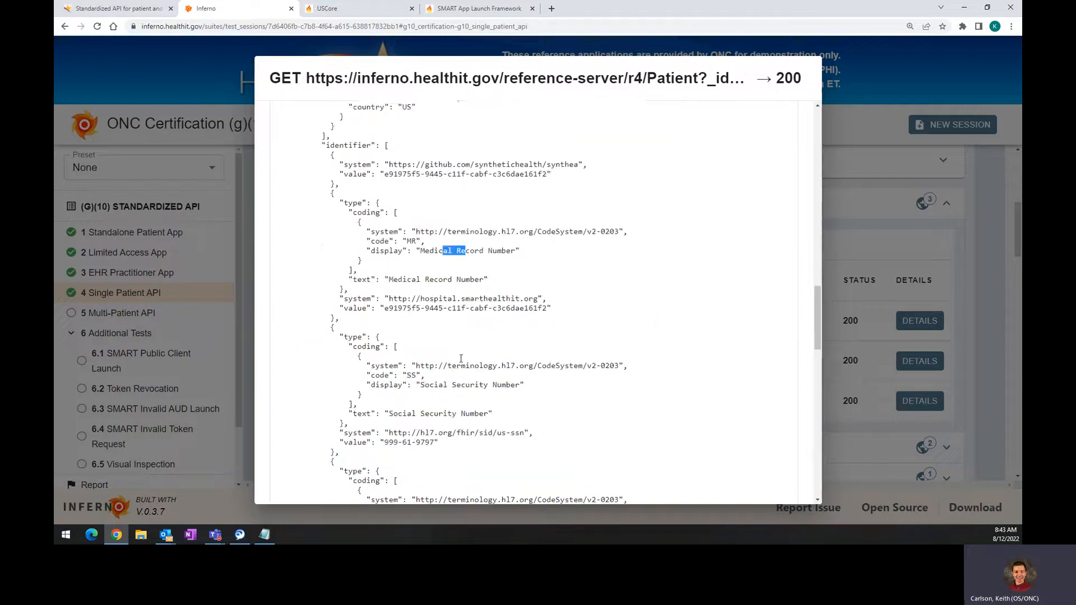
pyautogui.click(468, 323)
pyautogui.scroll(-1, 469, 323)
pyautogui.scroll(-2, 469, 324)
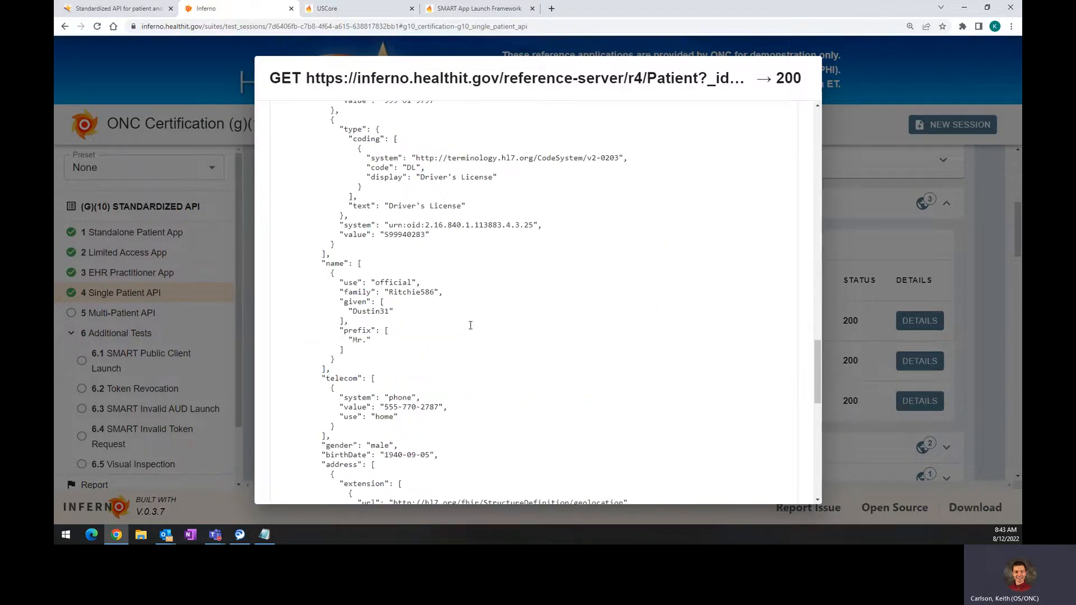
# Step: Highlight the family name and the given name in the Patient resource's official name element
pyautogui.scroll(1, 469, 325)
pyautogui.moveTo(395, 342); pyautogui.dragTo(476, 351)
pyautogui.click(385, 337)
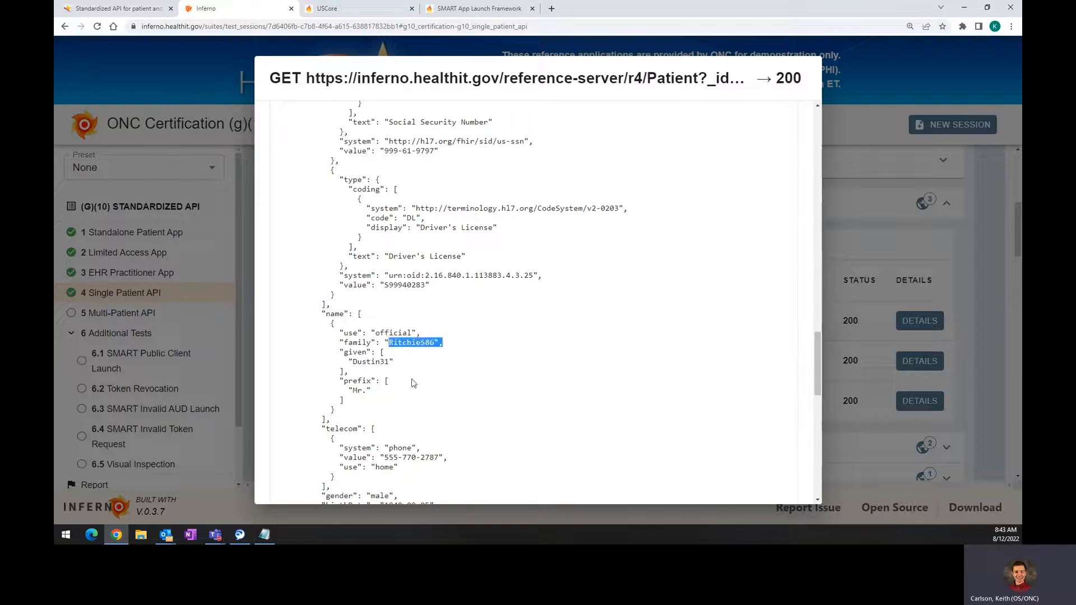
pyautogui.click(410, 380)
pyautogui.scroll(-2, 410, 380)
pyautogui.scroll(1, 409, 380)
pyautogui.scroll(-1, 409, 380)
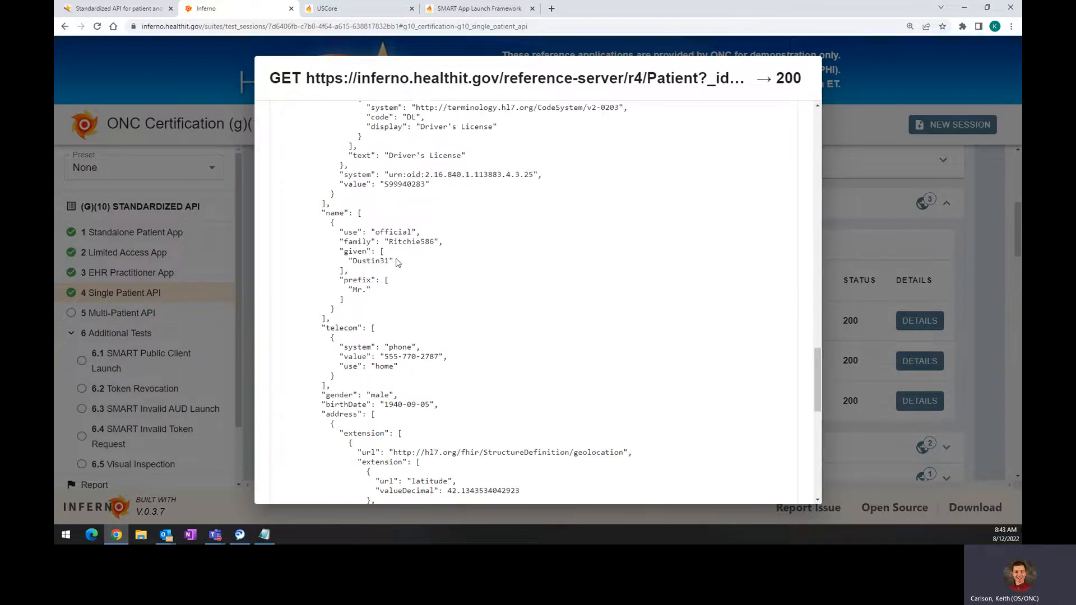
pyautogui.doubleClick(370, 260)
pyautogui.doubleClick(412, 241)
pyautogui.moveTo(353, 261); pyautogui.dragTo(395, 262)
pyautogui.click(394, 261)
# Step: Go back to the start of the Patient entry in the response and close the request details
pyautogui.scroll(-2, 397, 258)
pyautogui.scroll(10, 396, 257)
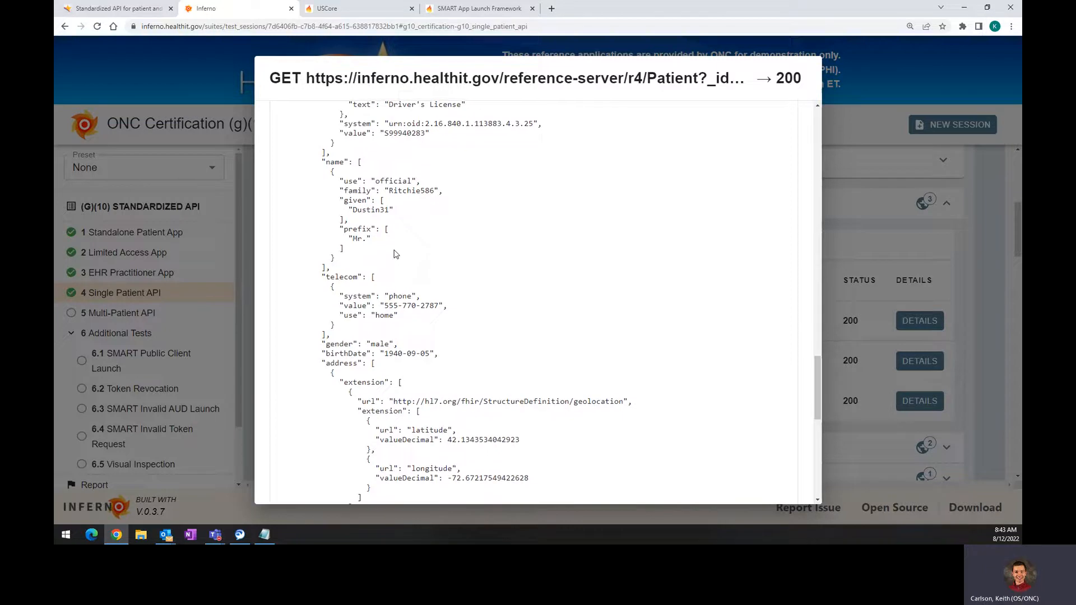
pyautogui.scroll(15, 394, 246)
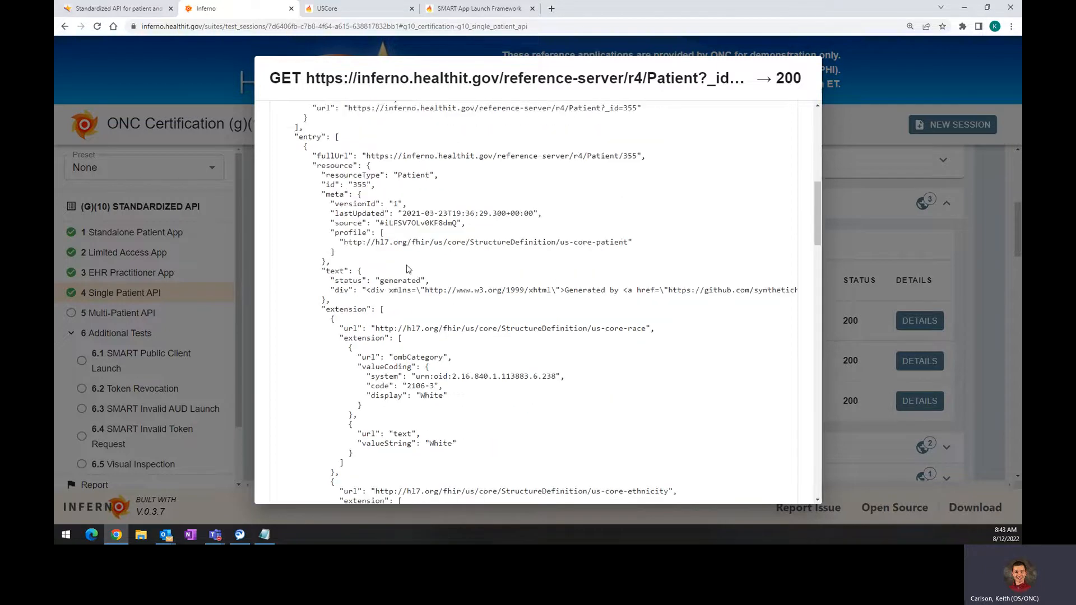
pyautogui.click(864, 228)
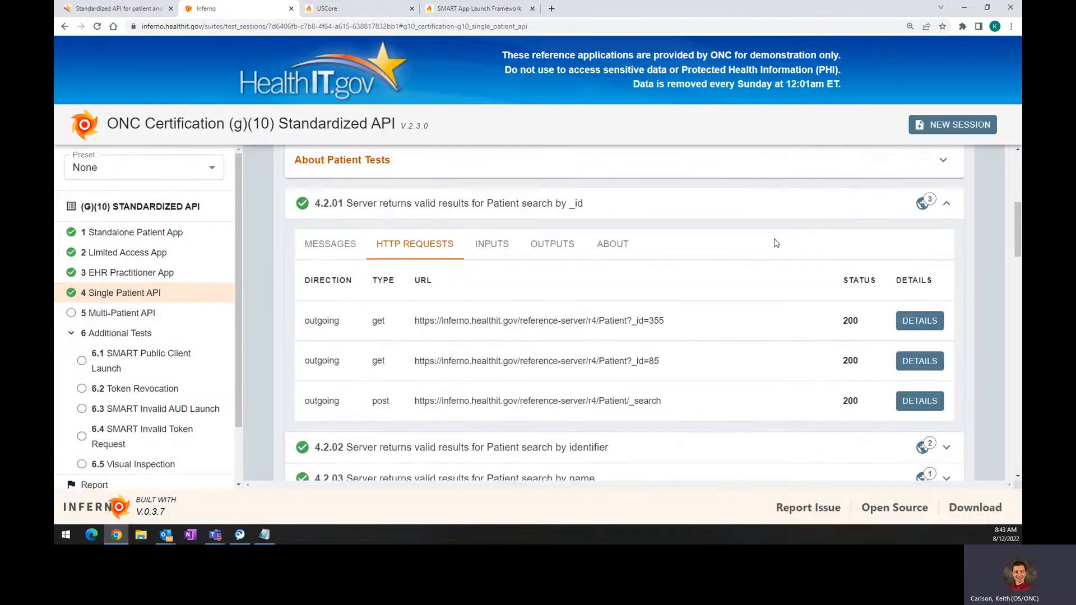
# Step: Open the US Core profile link from the Single Patient API description in a new tab and close the AllergyIntolerance profile's tab
pyautogui.click(337, 12)
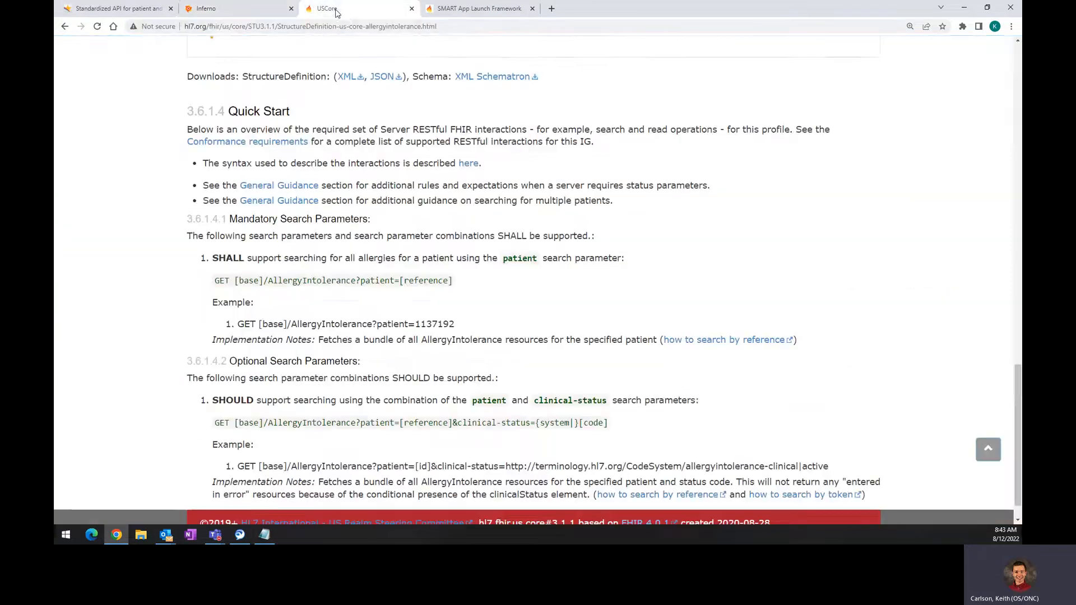
pyautogui.click(229, 9)
pyautogui.scroll(5, 561, 280)
pyautogui.moveTo(583, 252); pyautogui.dragTo(659, 252)
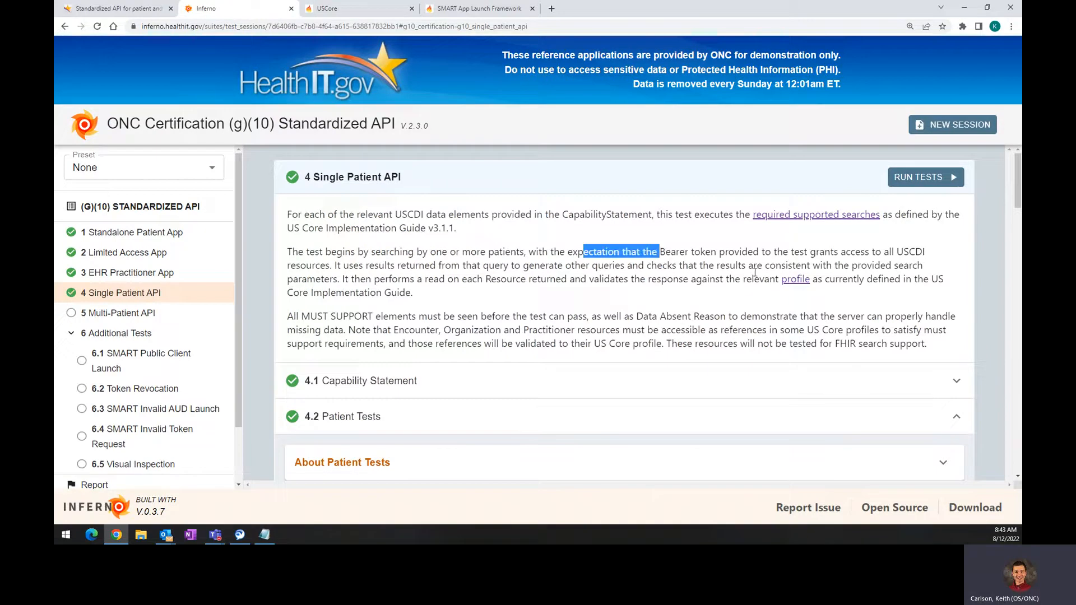
pyautogui.middleClick(792, 279)
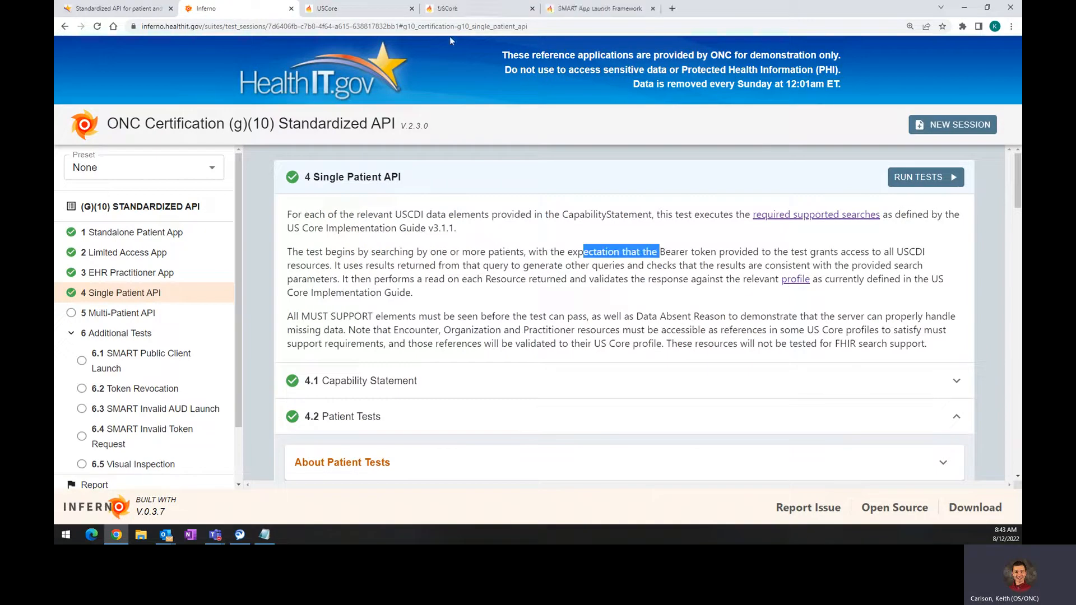
pyautogui.click(411, 8)
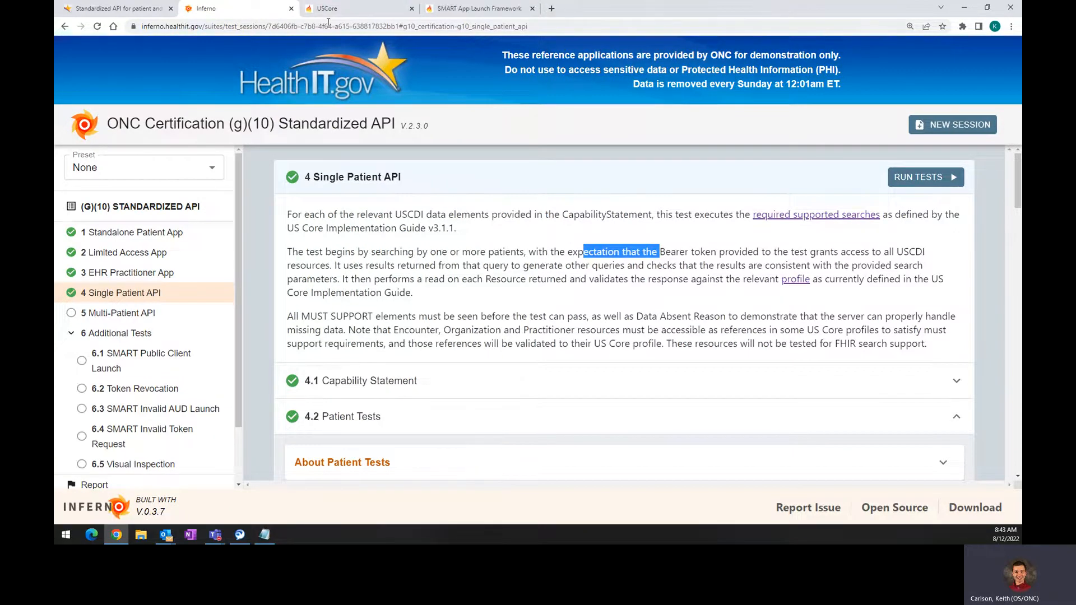
# Step: Open the US Core Patient Profile from the profiles list and show its Quick Start section
pyautogui.click(323, 11)
pyautogui.scroll(-5, 373, 294)
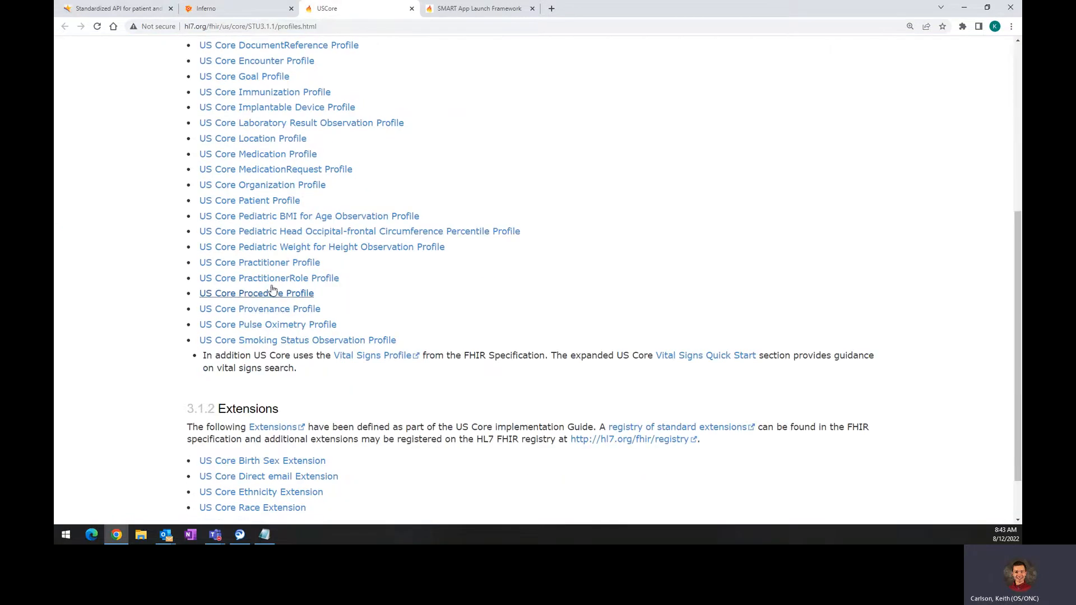
pyautogui.click(264, 202)
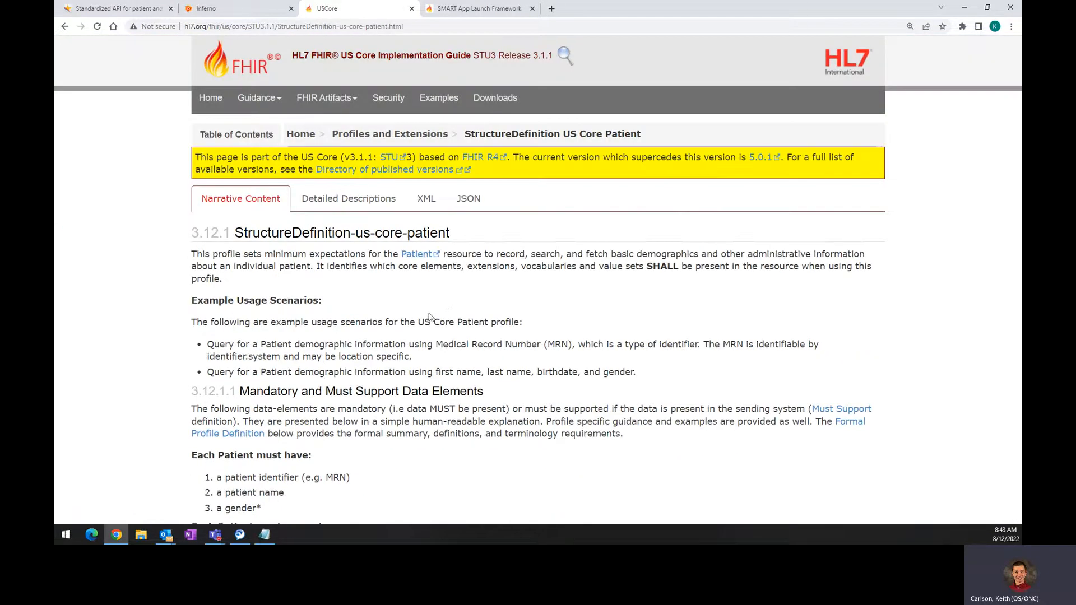
pyautogui.scroll(-9, 430, 317)
pyautogui.scroll(-20, 431, 317)
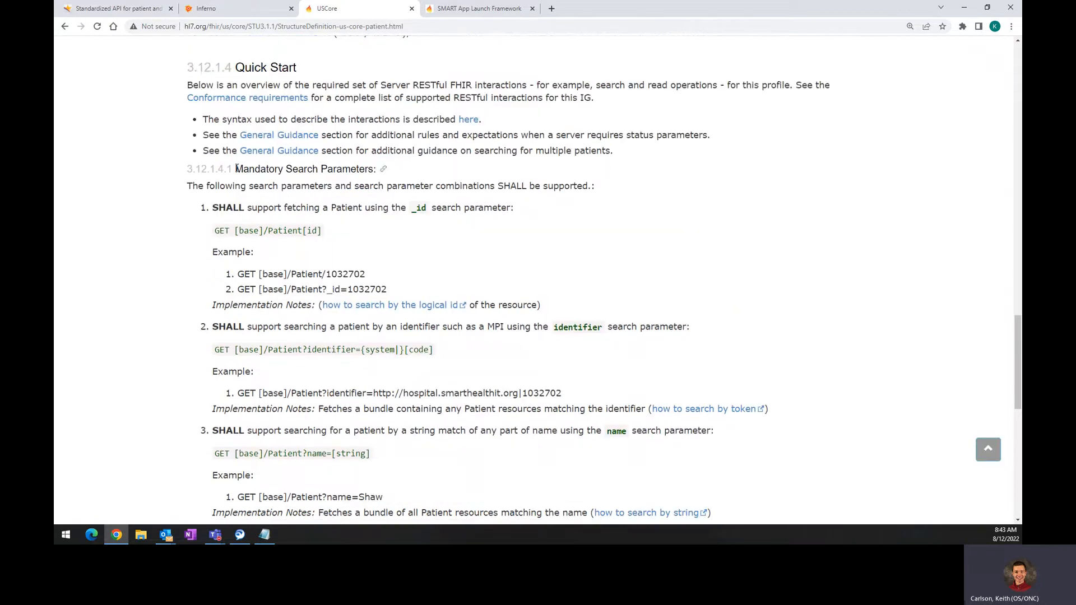
# Step: Highlight the Mandatory Search Parameters heading and the requirement to support fetching a Patient using _id
pyautogui.moveTo(236, 169); pyautogui.dragTo(373, 170)
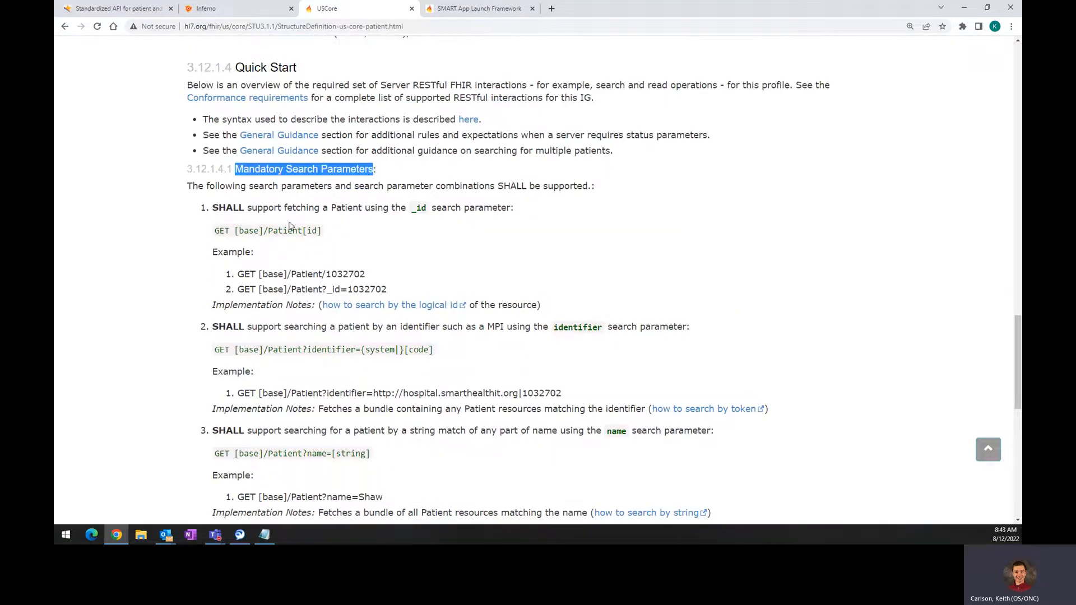
pyautogui.click(289, 225)
pyautogui.moveTo(210, 209); pyautogui.dragTo(429, 220)
pyautogui.click(438, 242)
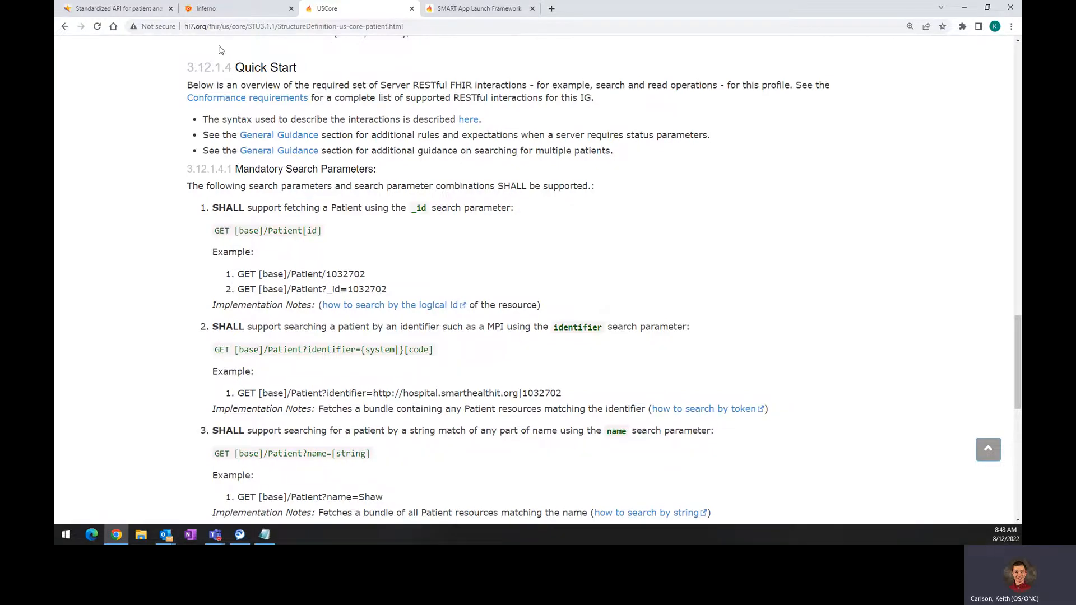
# Step: Return to Inferno, recheck test 4.2.01, Patient search by _id, and collapse the 4.2 Patient Tests group
pyautogui.click(206, 8)
pyautogui.scroll(-3, 409, 243)
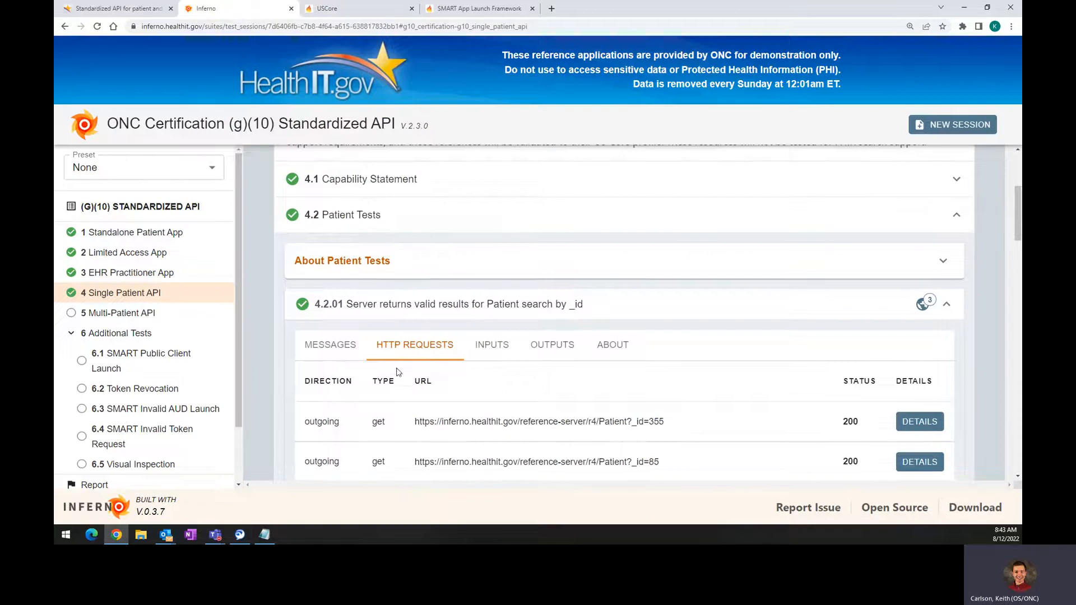
pyautogui.click(381, 311)
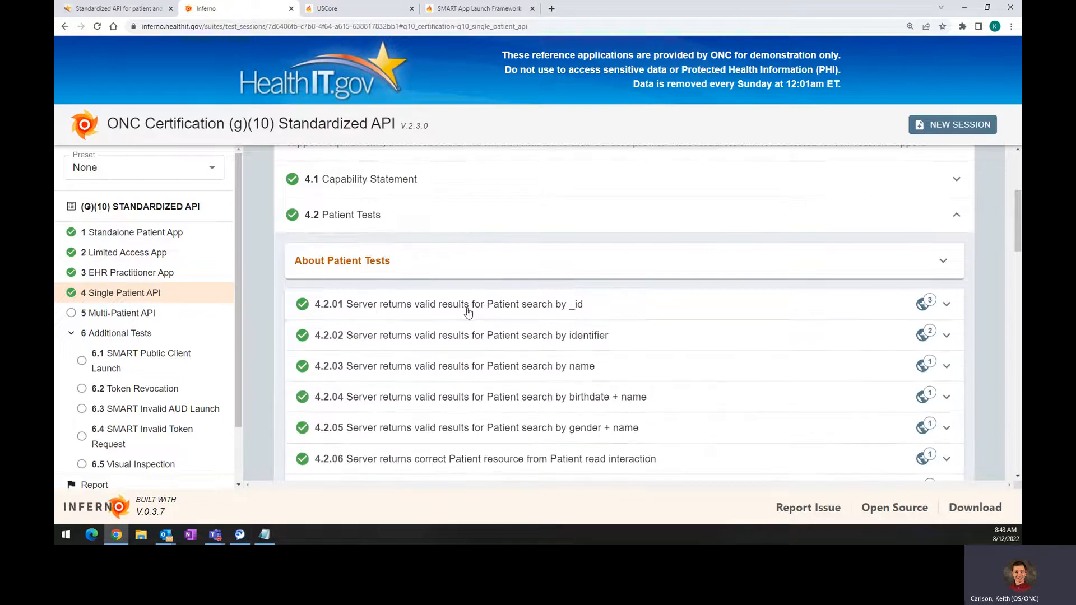
pyautogui.click(945, 304)
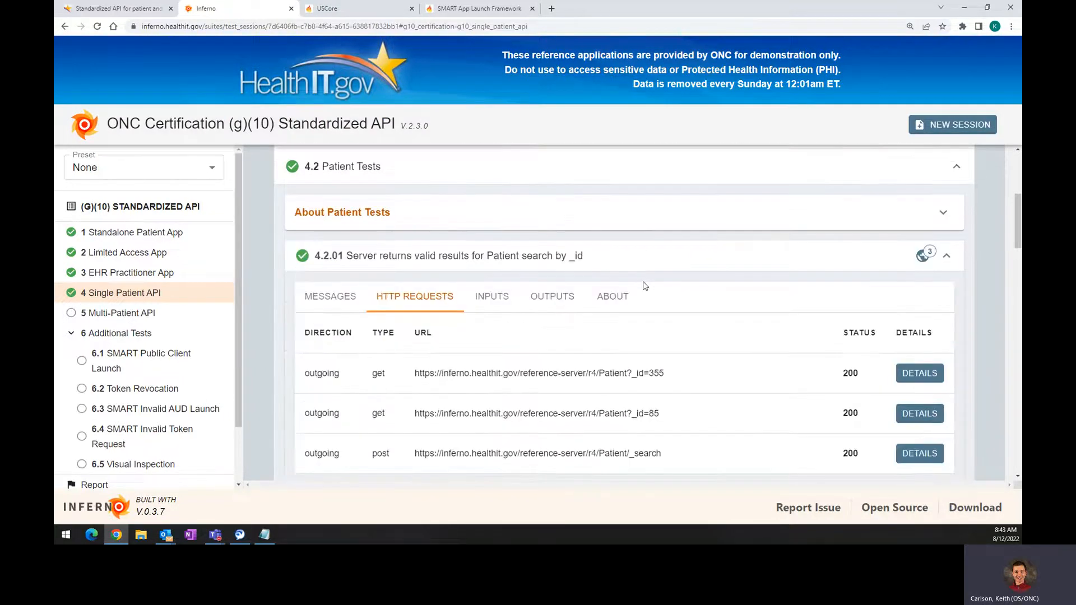
pyautogui.scroll(2, 456, 443)
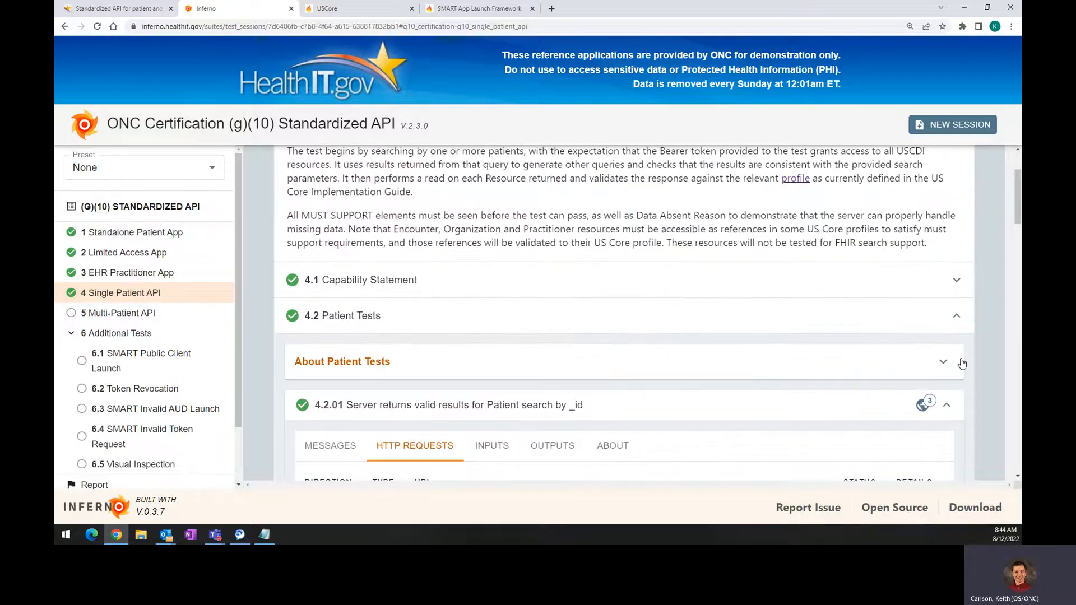
pyautogui.click(763, 307)
# Step: Compare Inferno's remaining Single Patient API test groups with the US Core profiles list
pyautogui.scroll(-13, 396, 254)
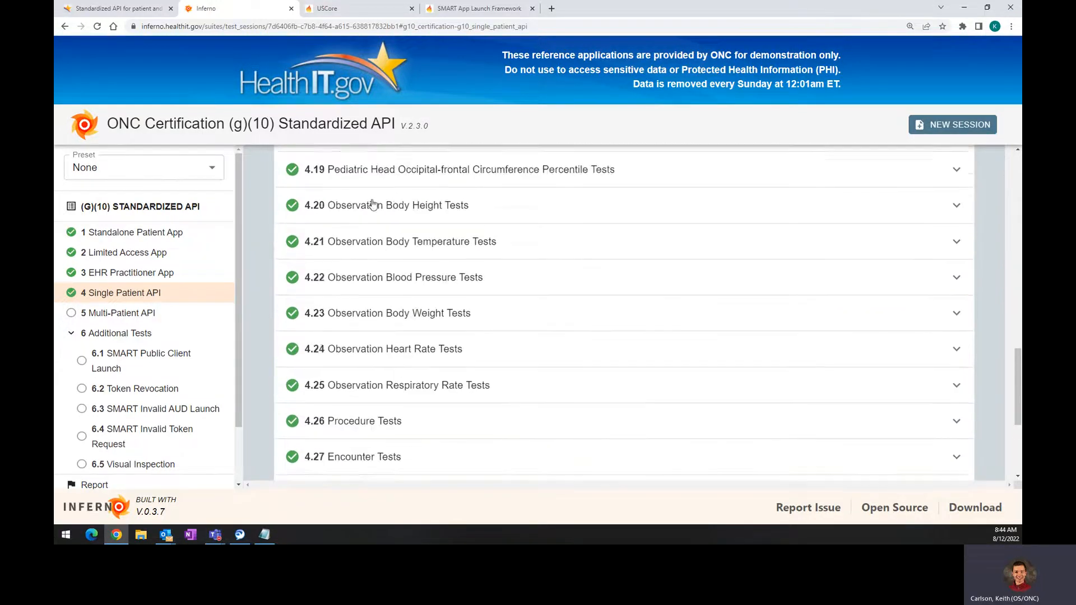
pyautogui.scroll(2, 373, 204)
pyautogui.click(362, 8)
pyautogui.click(65, 27)
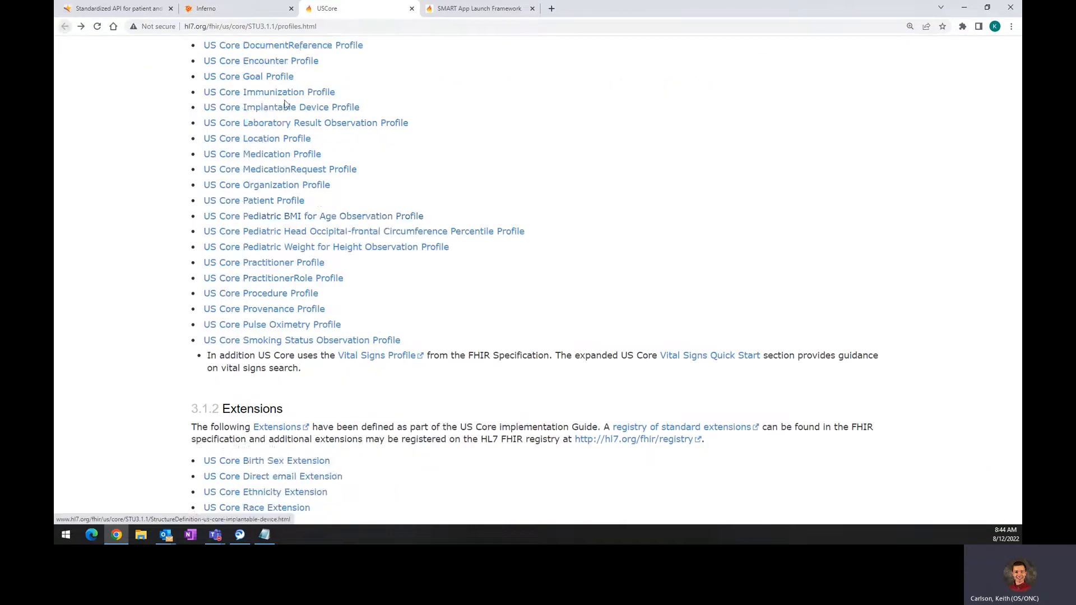
pyautogui.scroll(2, 285, 104)
pyautogui.click(205, 8)
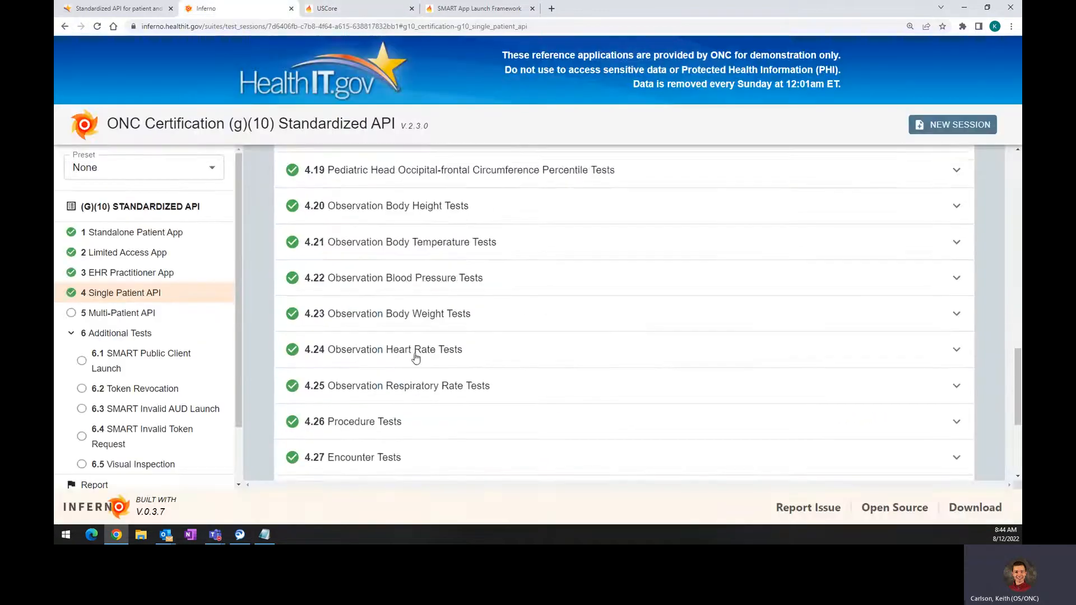
pyautogui.scroll(-3, 387, 379)
pyautogui.scroll(15, 385, 371)
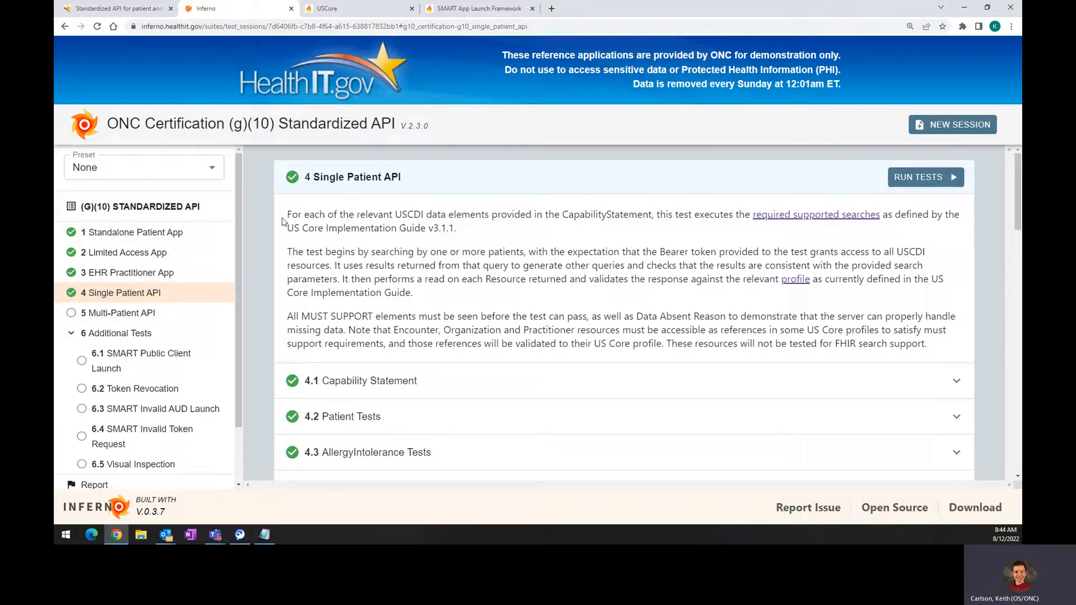
# Step: Open the 5 Multi-Patient API test group and the FHIR Bulk Data Access IG linked in its description
pyautogui.scroll(-1, 239, 192)
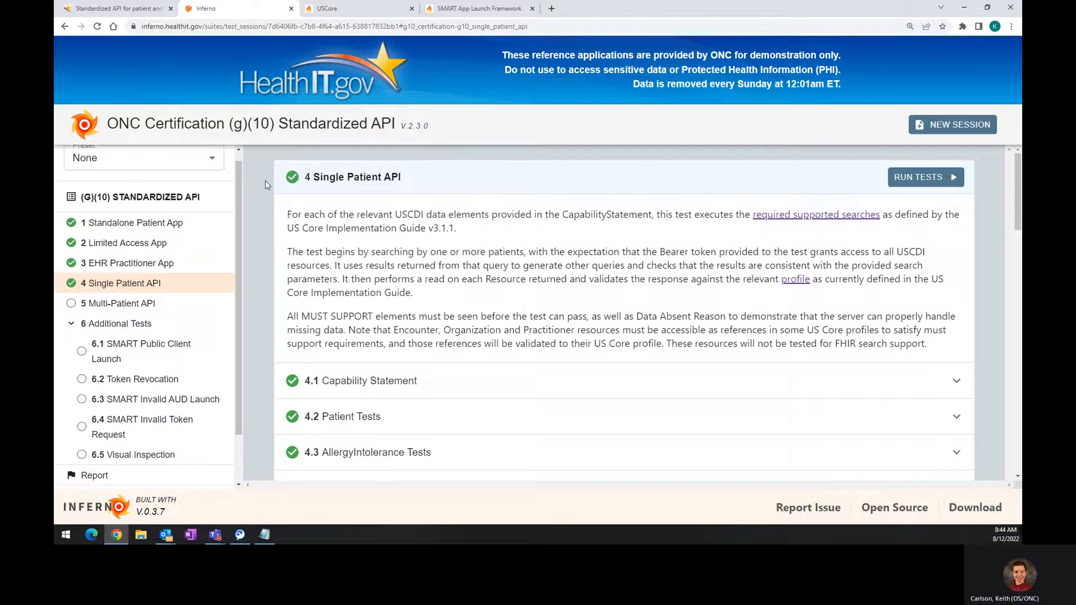
pyautogui.click(163, 304)
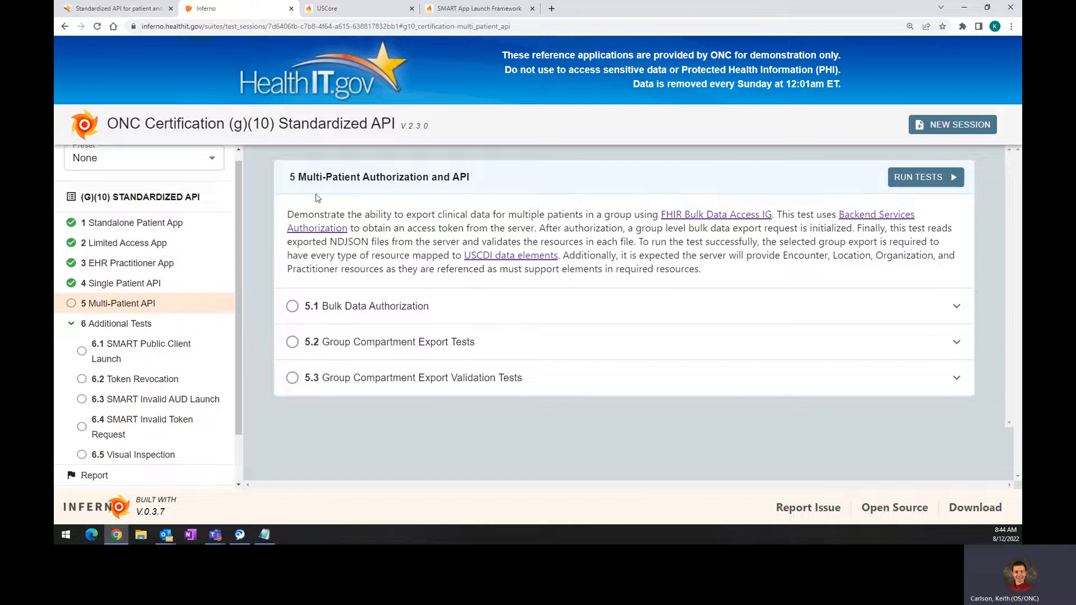
pyautogui.moveTo(347, 210); pyautogui.dragTo(370, 191)
pyautogui.click(749, 215)
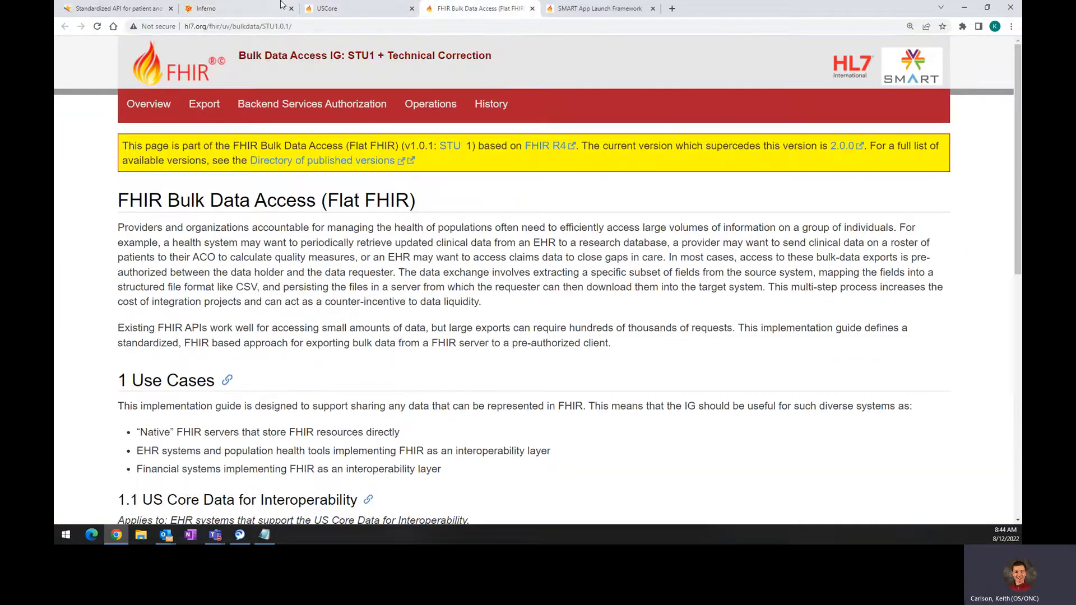
pyautogui.click(281, 6)
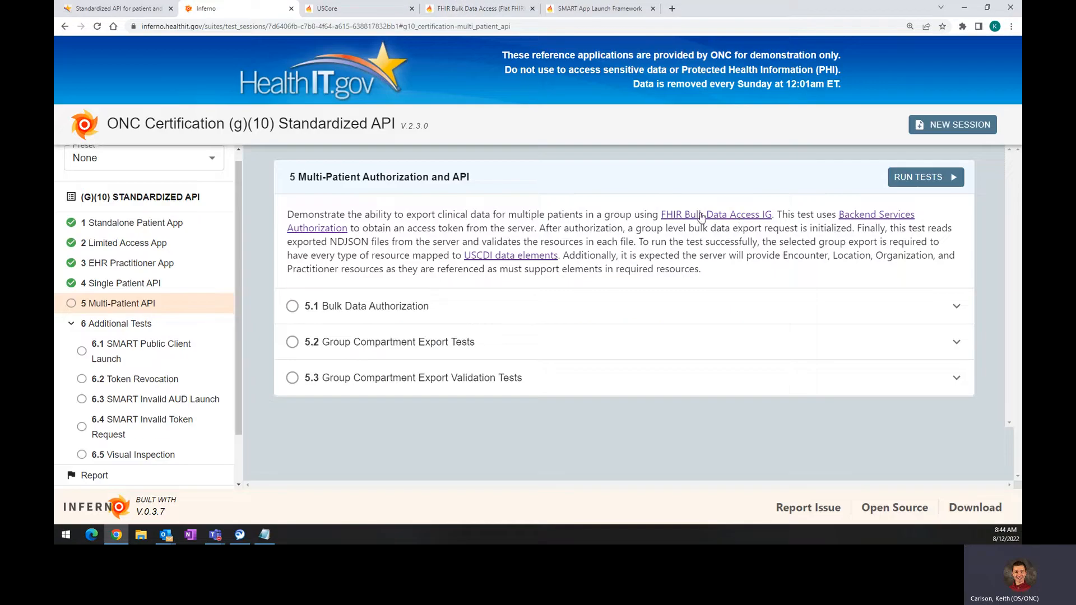
pyautogui.click(476, 8)
# Step: Examine the use cases on the overview page of the FHIR Bulk Data Access guide
pyautogui.scroll(-4, 468, 50)
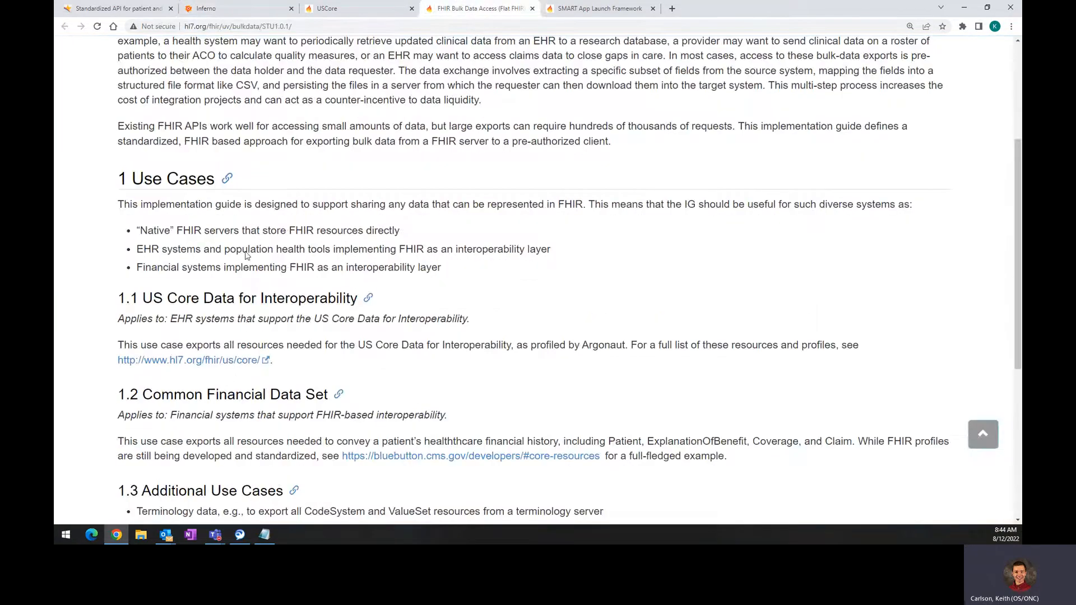
pyautogui.moveTo(224, 233); pyautogui.dragTo(356, 269)
pyautogui.scroll(-5, 361, 272)
pyautogui.scroll(-1, 360, 272)
pyautogui.scroll(10, 361, 271)
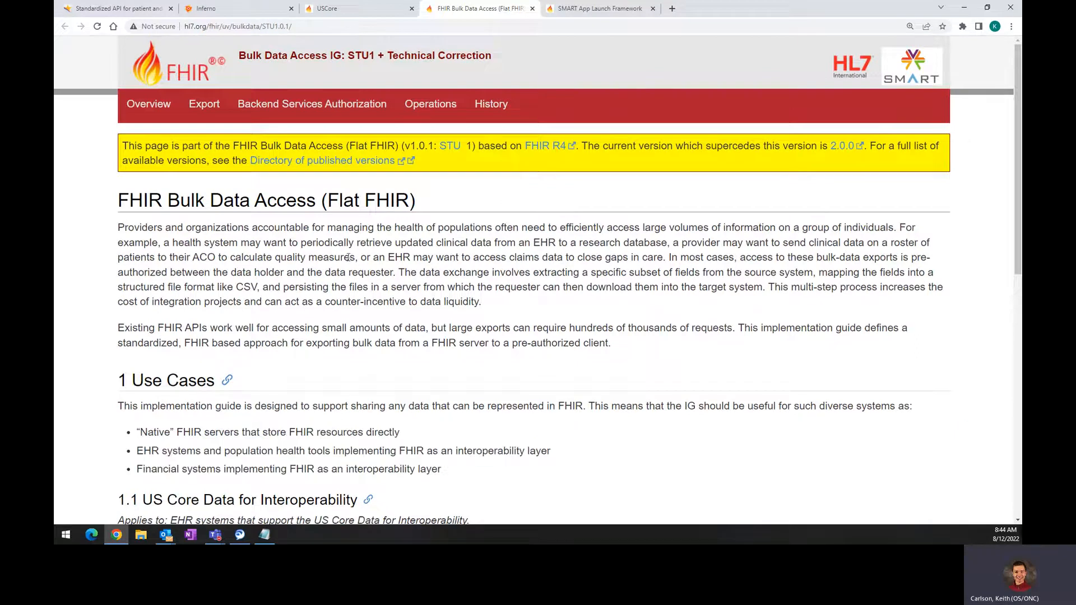
# Step: Open the guide's Export page and examine its endpoints, query parameters and responses, highlighting the Query Parameters heading
pyautogui.click(204, 104)
pyautogui.scroll(-2, 235, 217)
pyautogui.scroll(-10, 237, 218)
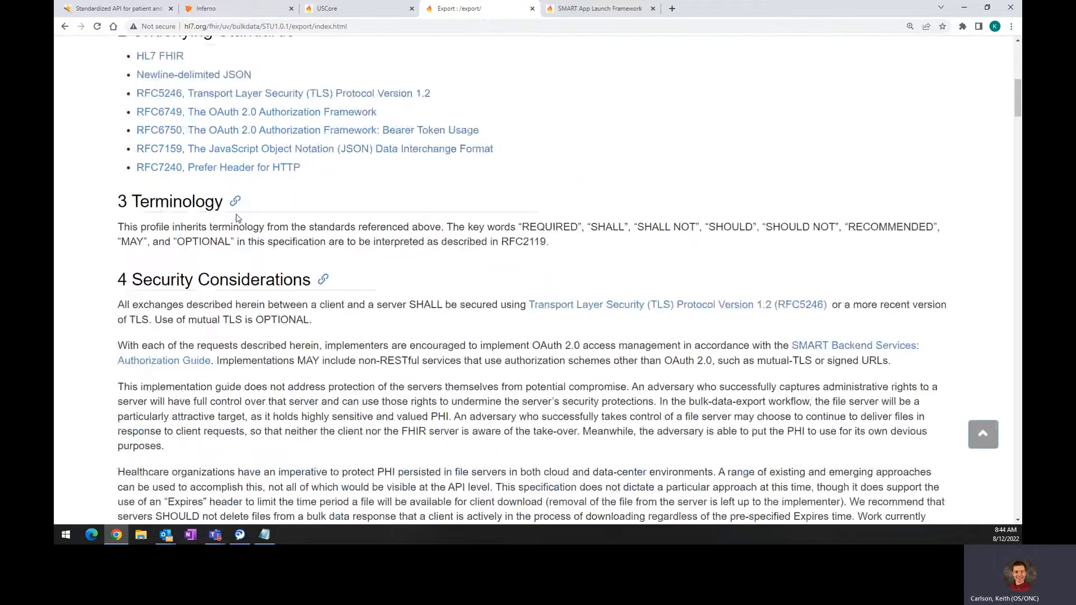
pyautogui.scroll(-9, 220, 186)
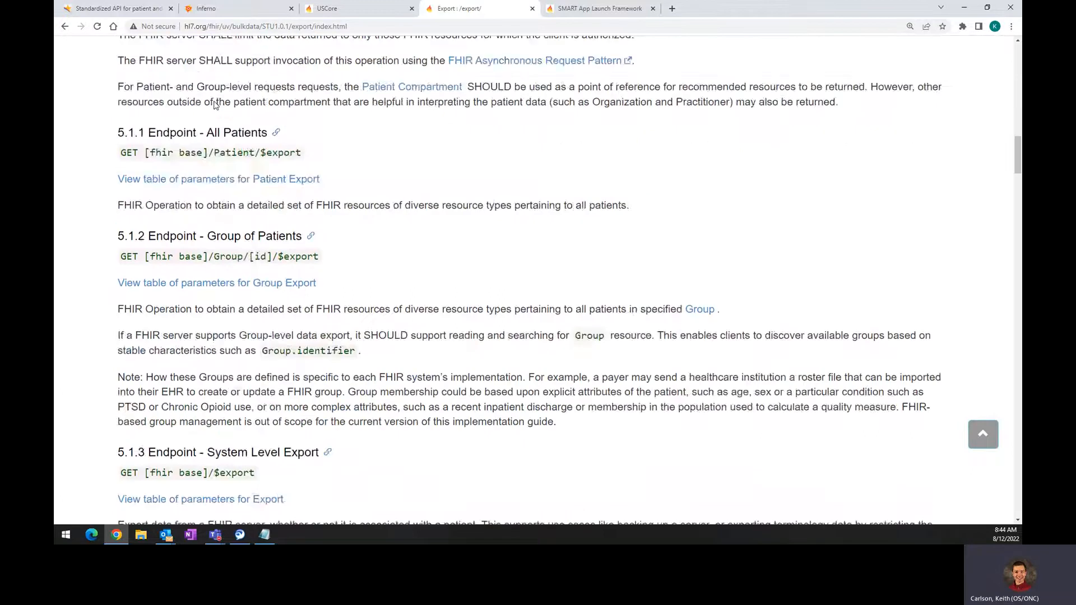
pyautogui.scroll(-10, 220, 186)
pyautogui.scroll(5, 221, 185)
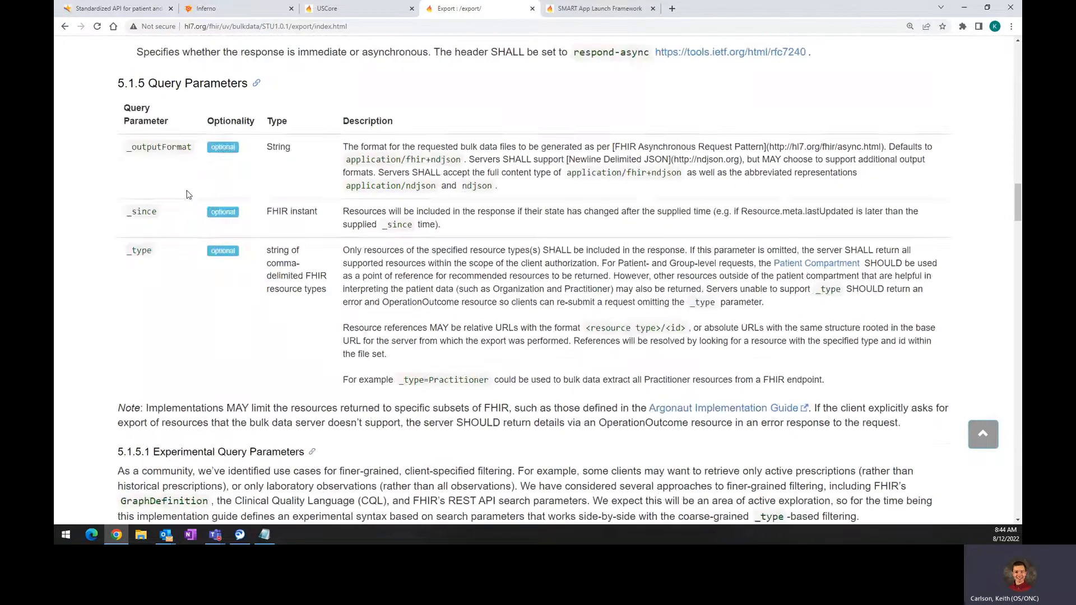
pyautogui.moveTo(158, 84); pyautogui.dragTo(251, 94)
pyautogui.scroll(-20, 322, 256)
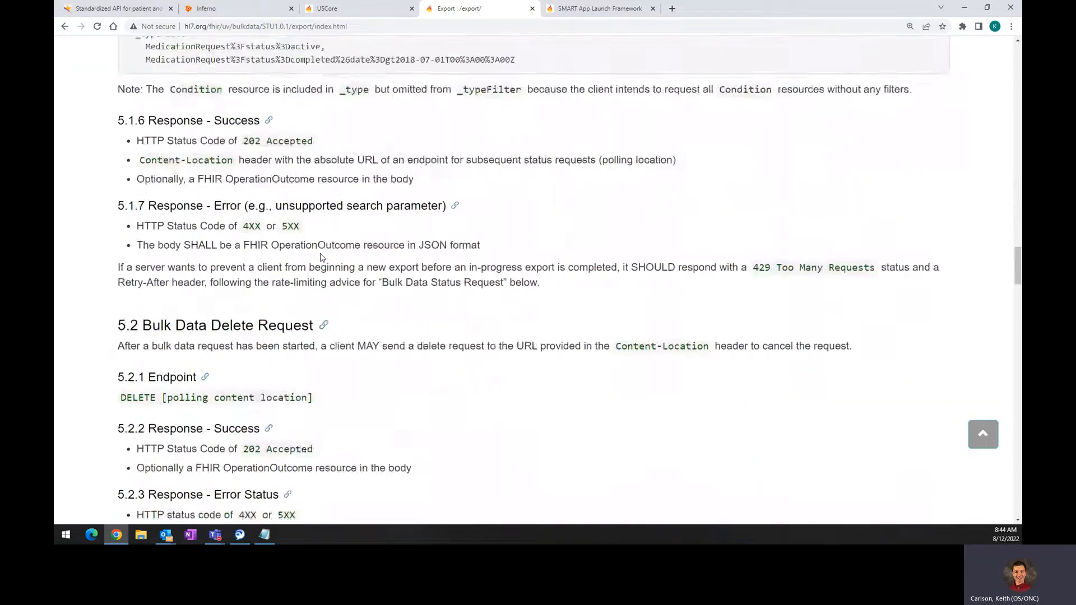
pyautogui.scroll(-20, 322, 257)
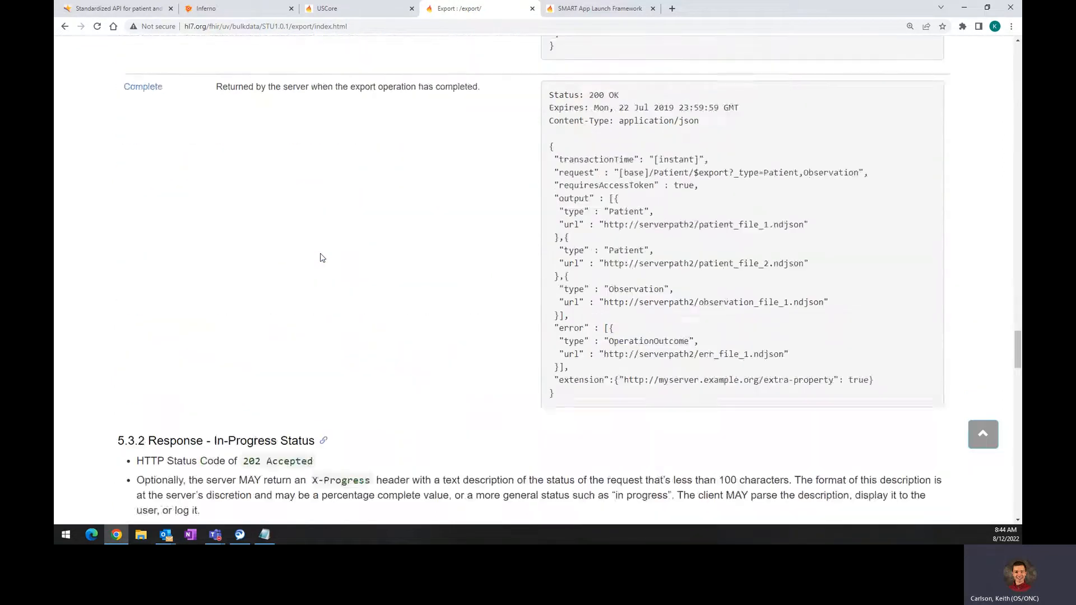
# Step: Examine the Export page's required response fields, example response body and the _type query parameter's description
pyautogui.scroll(-3, 322, 257)
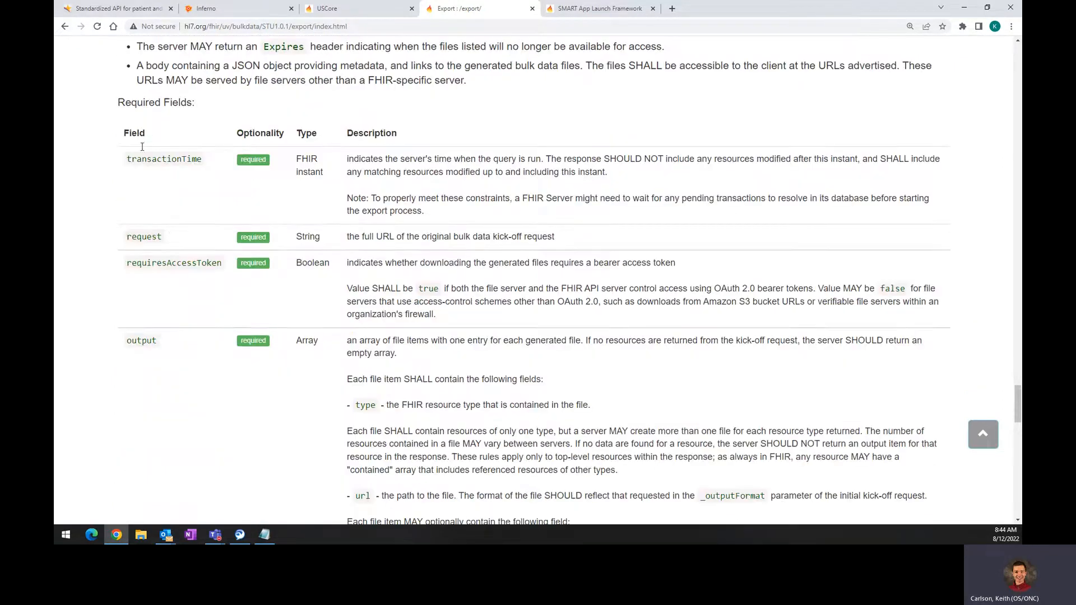
pyautogui.moveTo(143, 102); pyautogui.dragTo(187, 104)
pyautogui.scroll(-10, 241, 227)
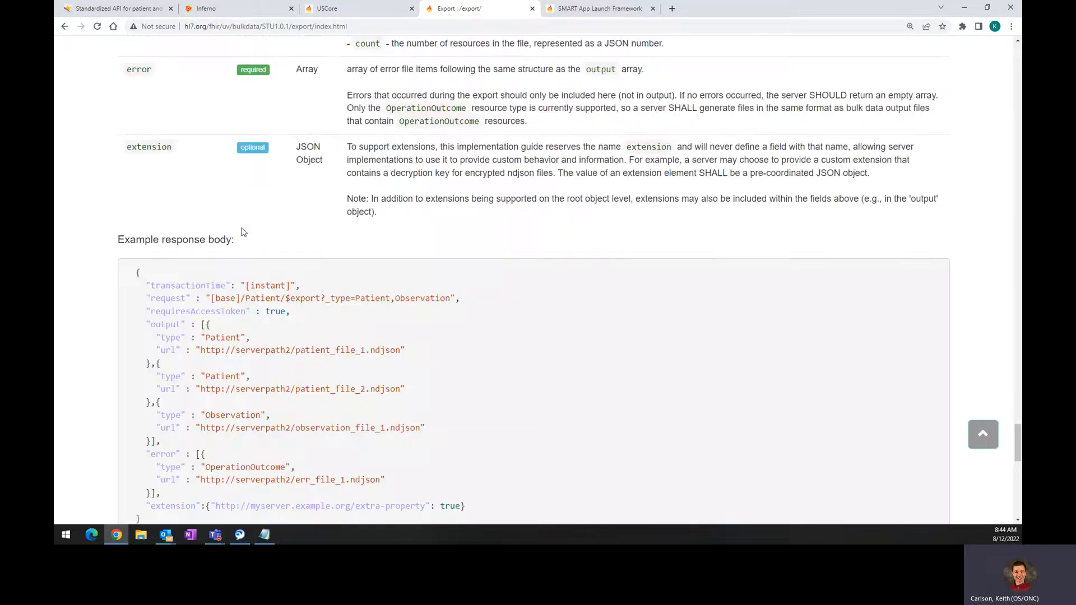
pyautogui.scroll(10, 241, 230)
pyautogui.scroll(20, 241, 229)
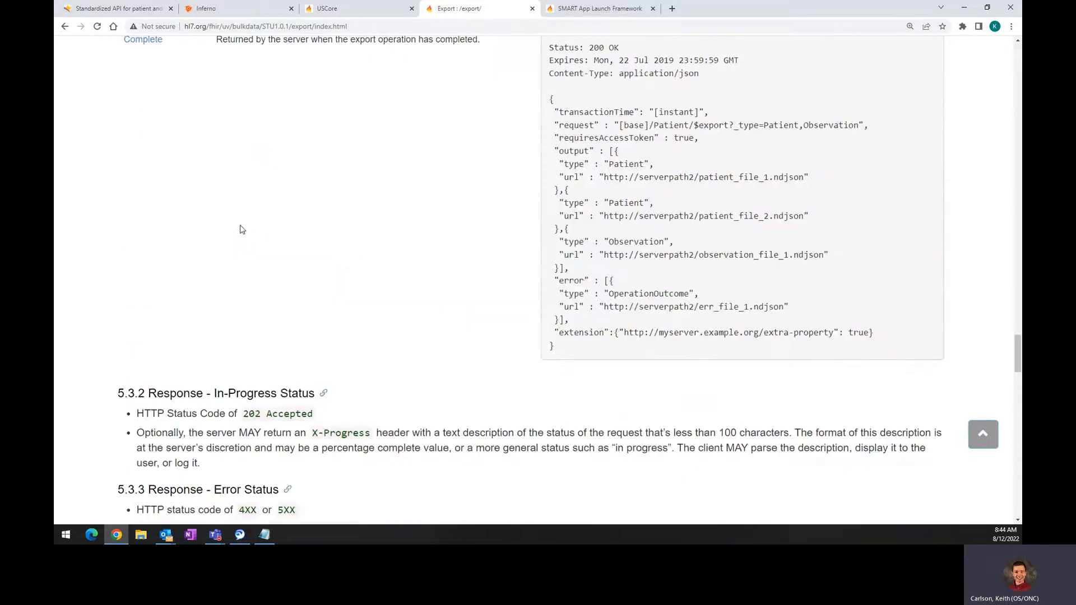
pyautogui.scroll(15, 241, 230)
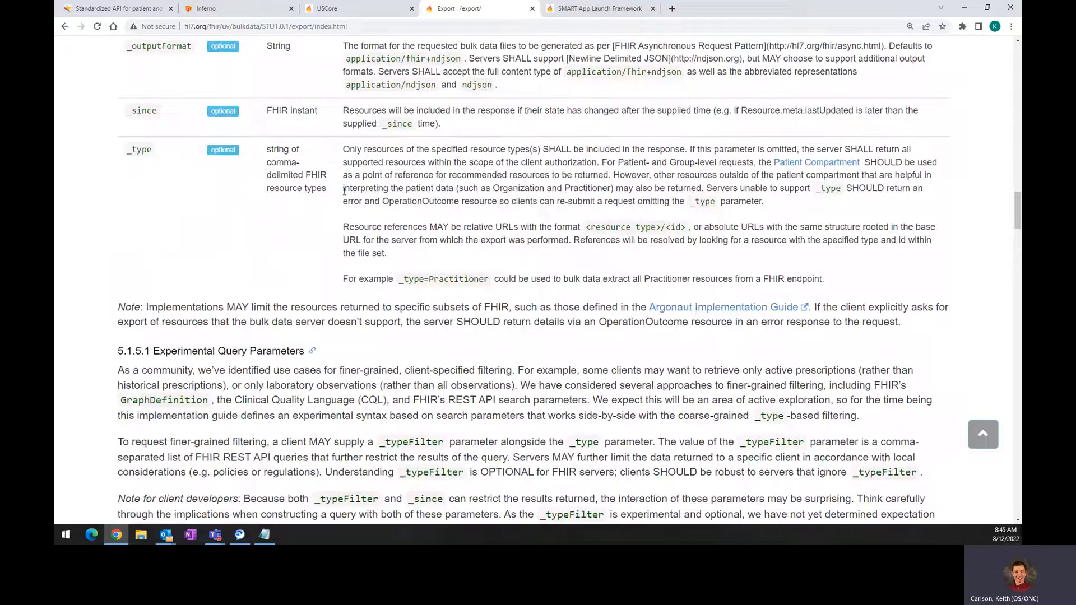
pyautogui.tripleClick(353, 173)
pyautogui.click(298, 280)
pyautogui.scroll(-3, 305, 282)
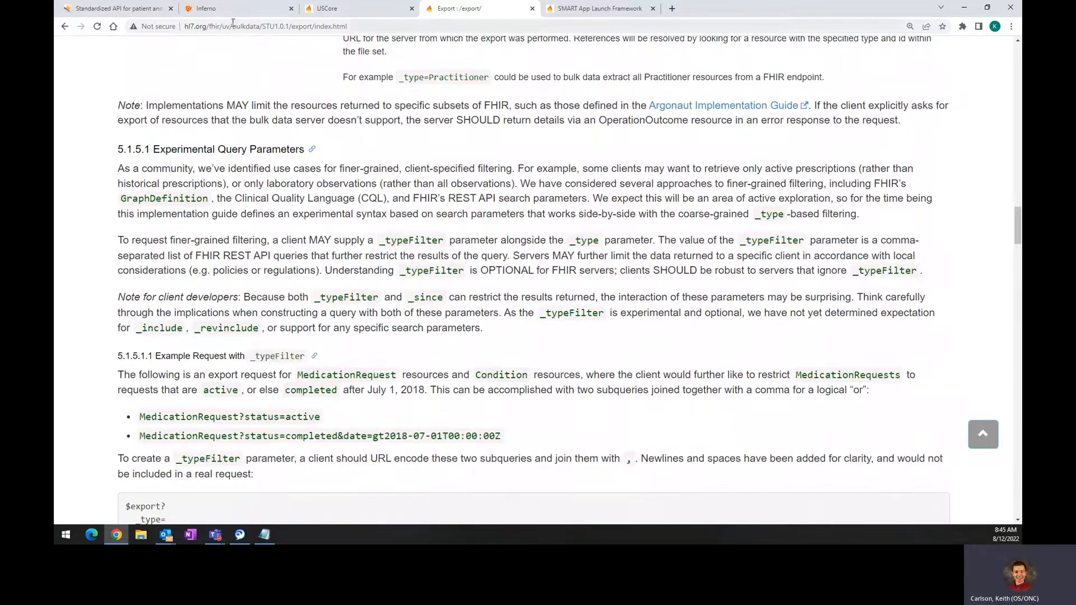
pyautogui.moveTo(343, 199); pyautogui.dragTo(368, 201)
# Step: Return to Inferno and review the run inputs for the 5 Multi-Patient API tests, closing them without submitting
pyautogui.click(242, 14)
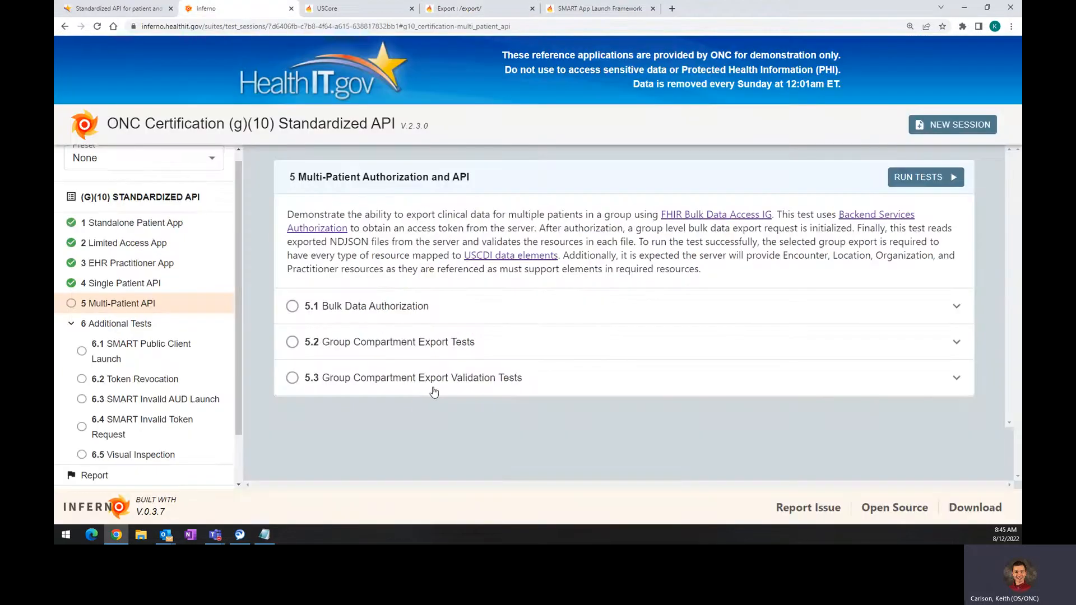
pyautogui.click(925, 177)
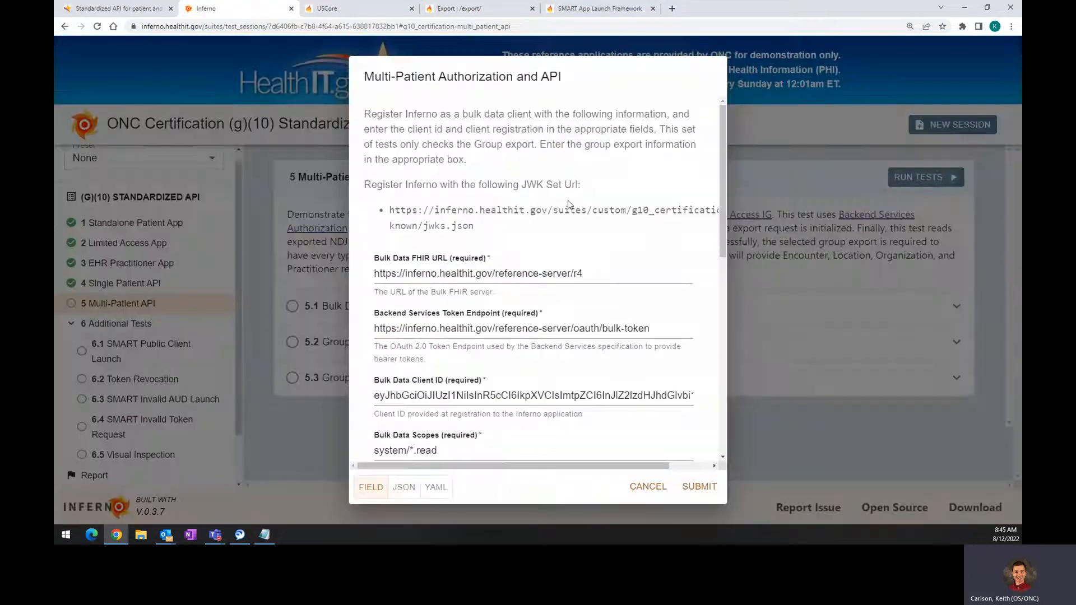
pyautogui.scroll(-1, 452, 263)
pyautogui.click(577, 223)
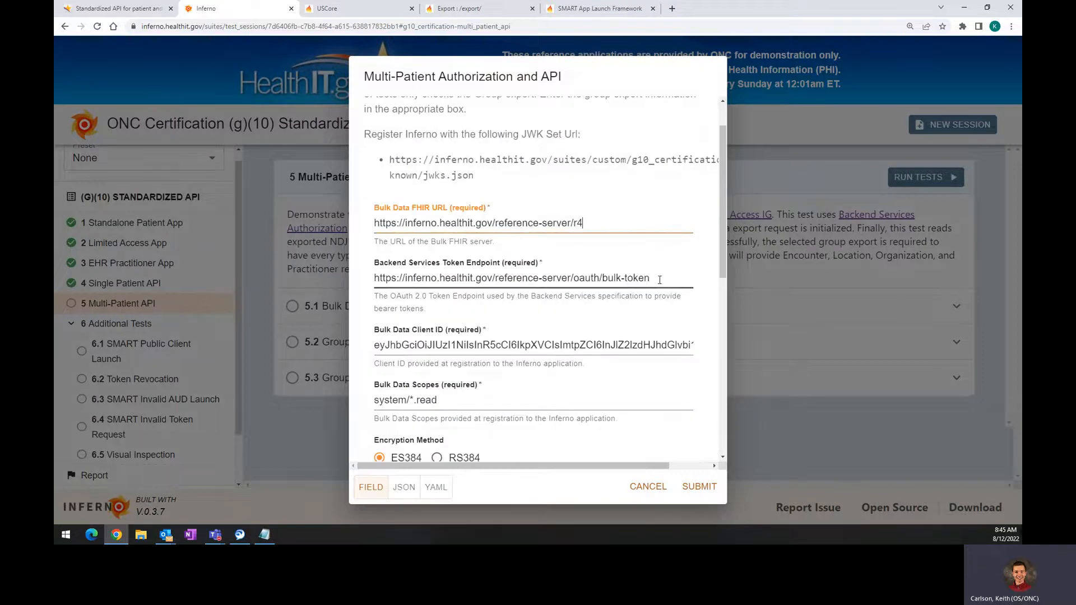
pyautogui.click(638, 279)
pyautogui.scroll(-1, 633, 271)
pyautogui.scroll(-3, 635, 271)
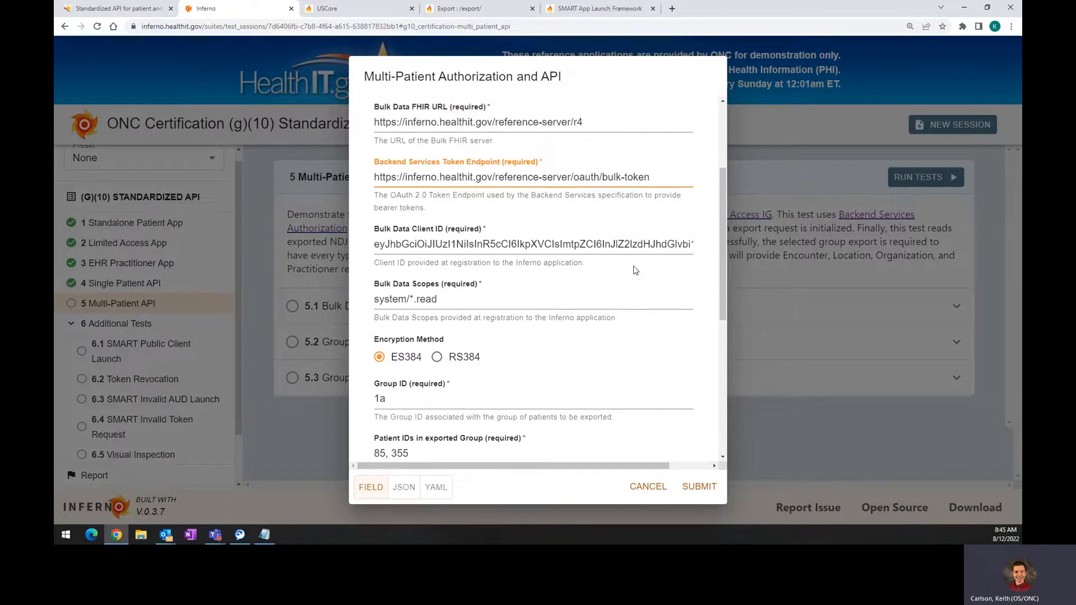
pyautogui.scroll(1, 633, 266)
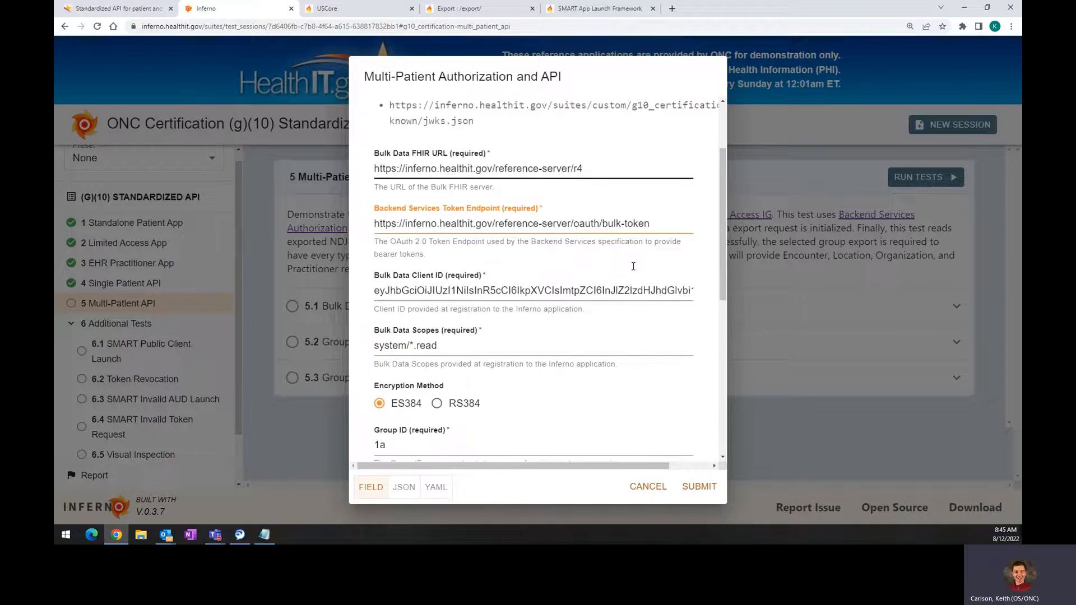
pyautogui.click(590, 296)
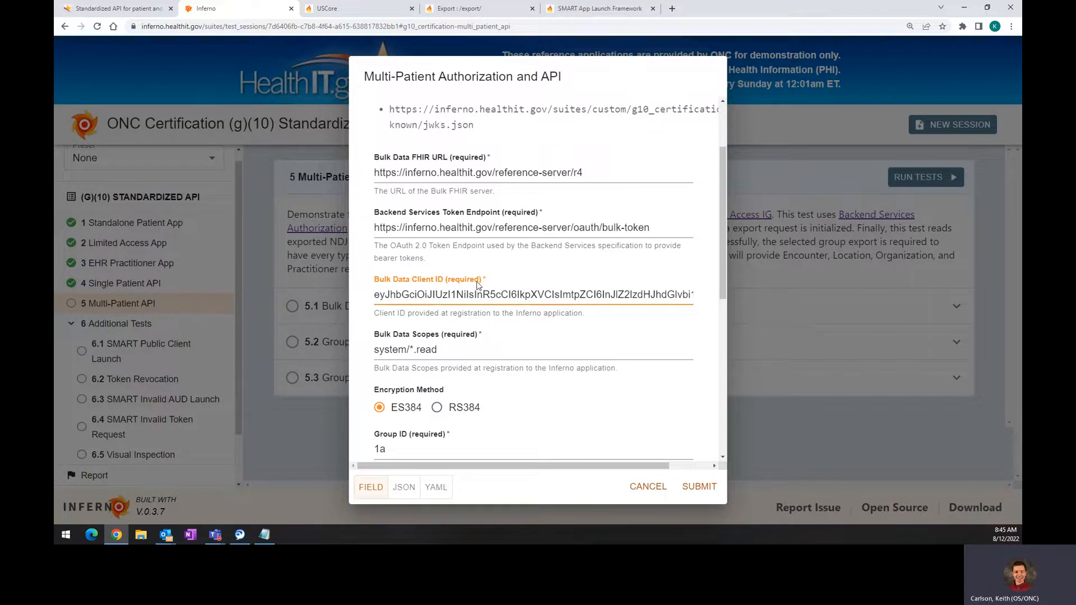
pyautogui.scroll(2, 476, 285)
pyautogui.click(644, 487)
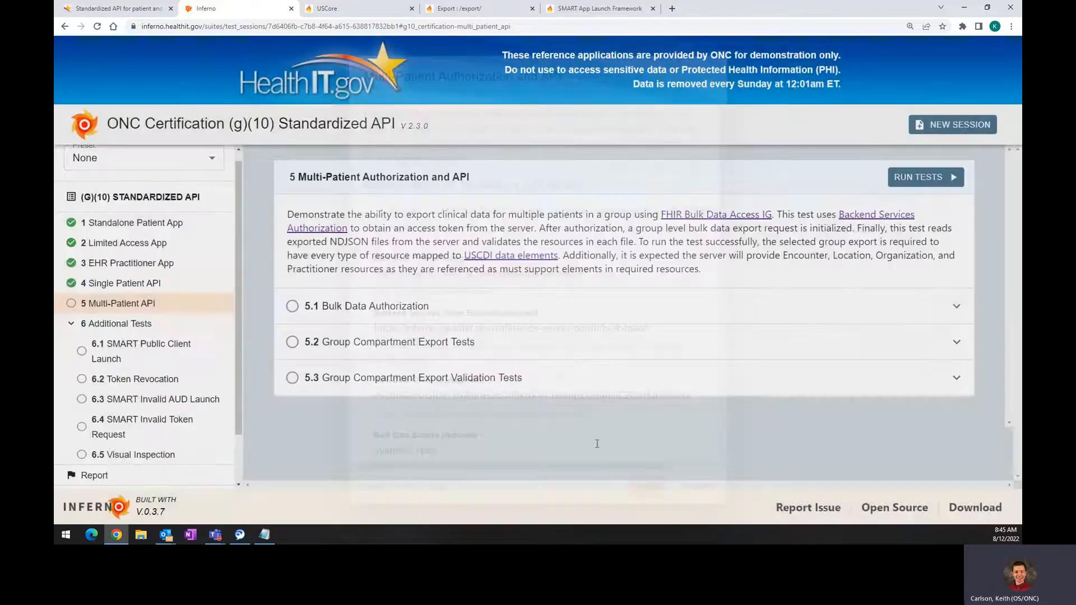
# Step: Open the Backend Services Authorization guide linked in the test description and examine its audience, scope and usage conditions
pyautogui.click(876, 217)
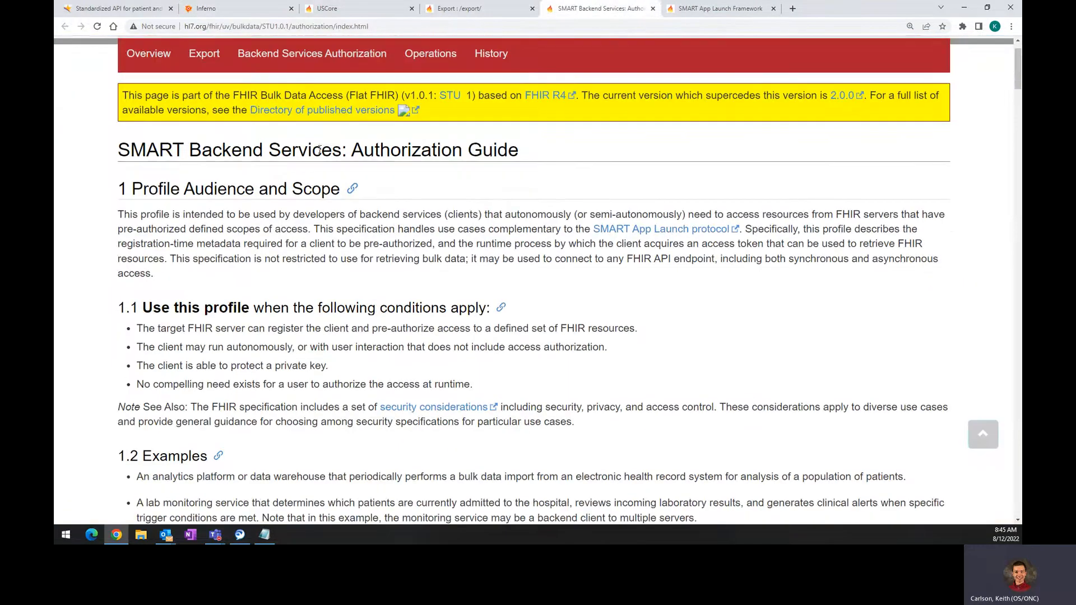
pyautogui.moveTo(352, 150); pyautogui.dragTo(436, 150)
pyautogui.scroll(-2, 435, 157)
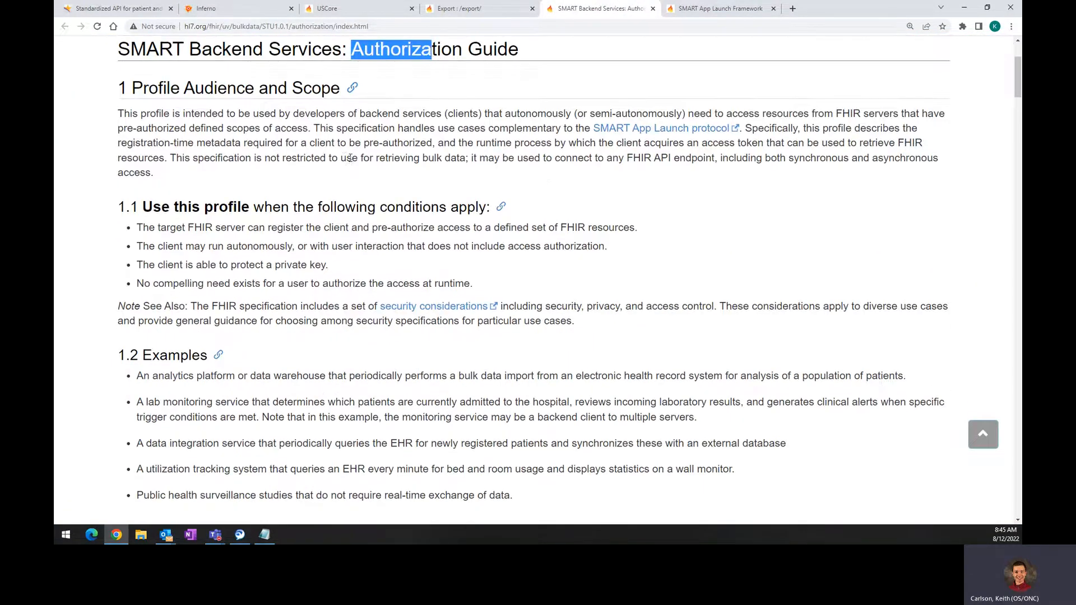
pyautogui.moveTo(340, 158); pyautogui.dragTo(398, 173)
pyautogui.scroll(-10, 398, 173)
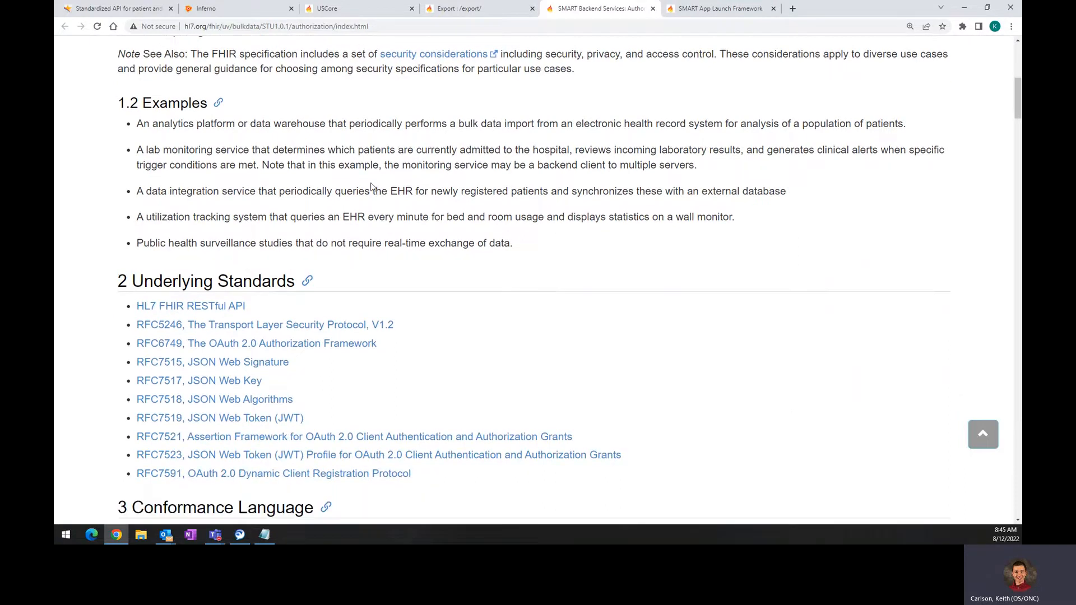
# Step: Examine the guide's Backend Service Authorization sequence diagram, protocol details and scopes, returning to the profile overview
pyautogui.scroll(-20, 369, 191)
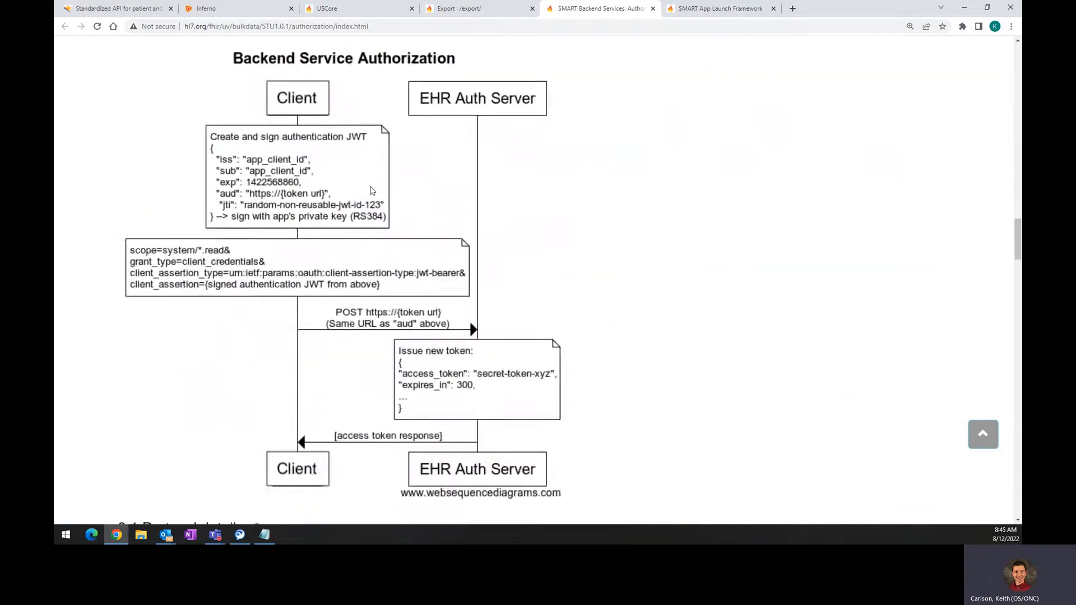
pyautogui.scroll(-3, 371, 191)
pyautogui.scroll(1, 373, 191)
pyautogui.scroll(2, 373, 190)
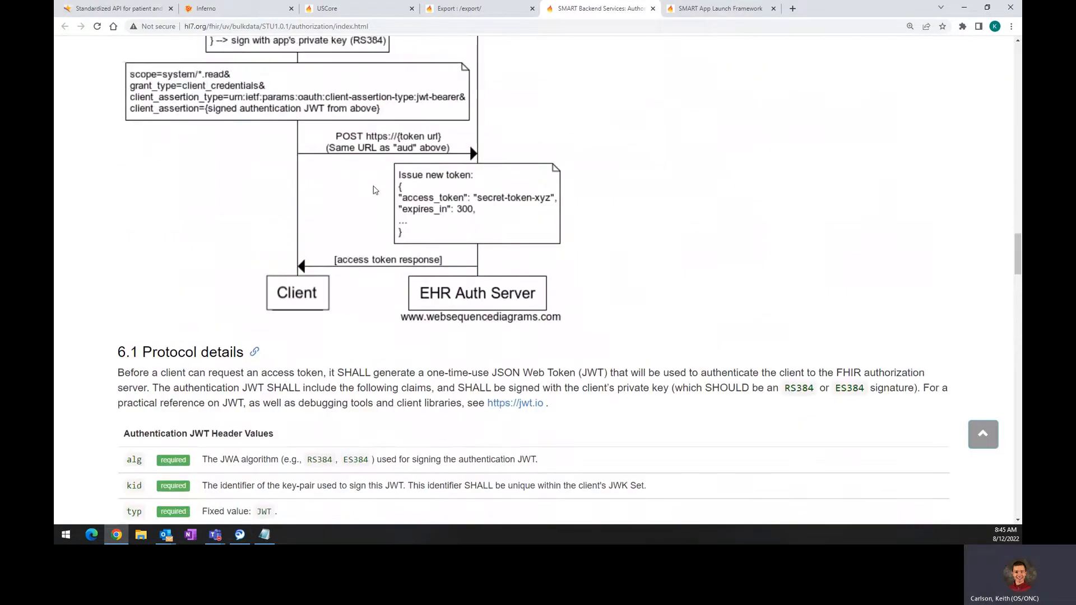
pyautogui.scroll(-3, 376, 190)
pyautogui.scroll(-6, 375, 191)
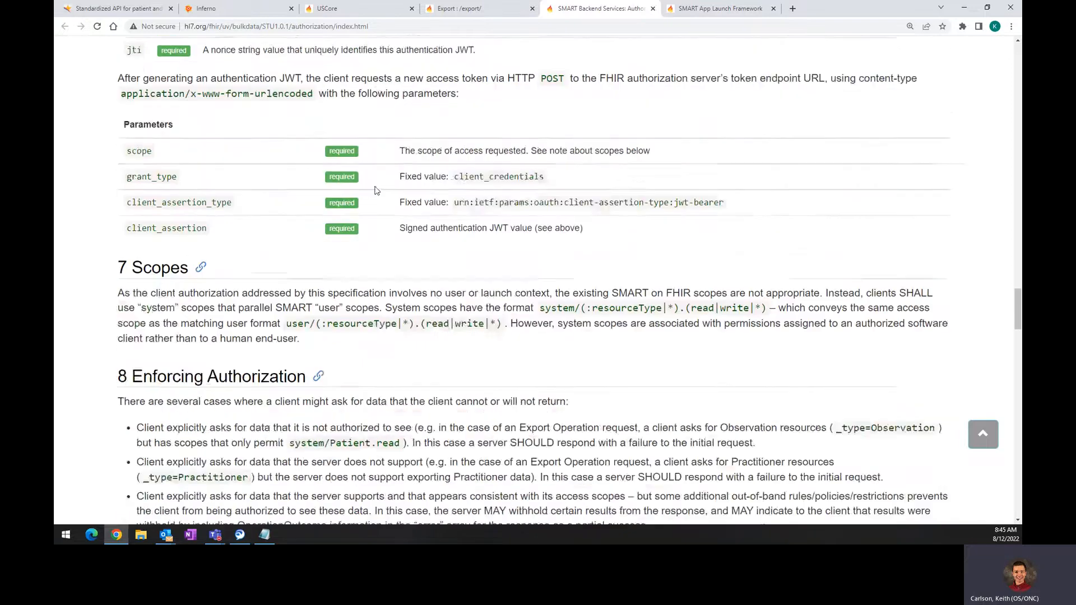
pyautogui.scroll(20, 375, 191)
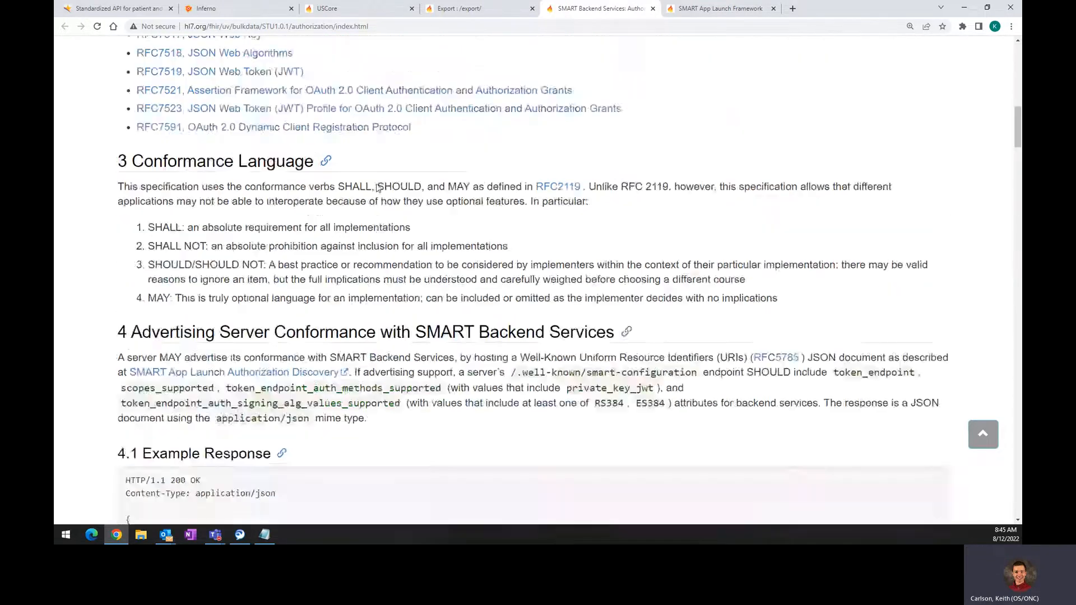
pyautogui.click(338, 188)
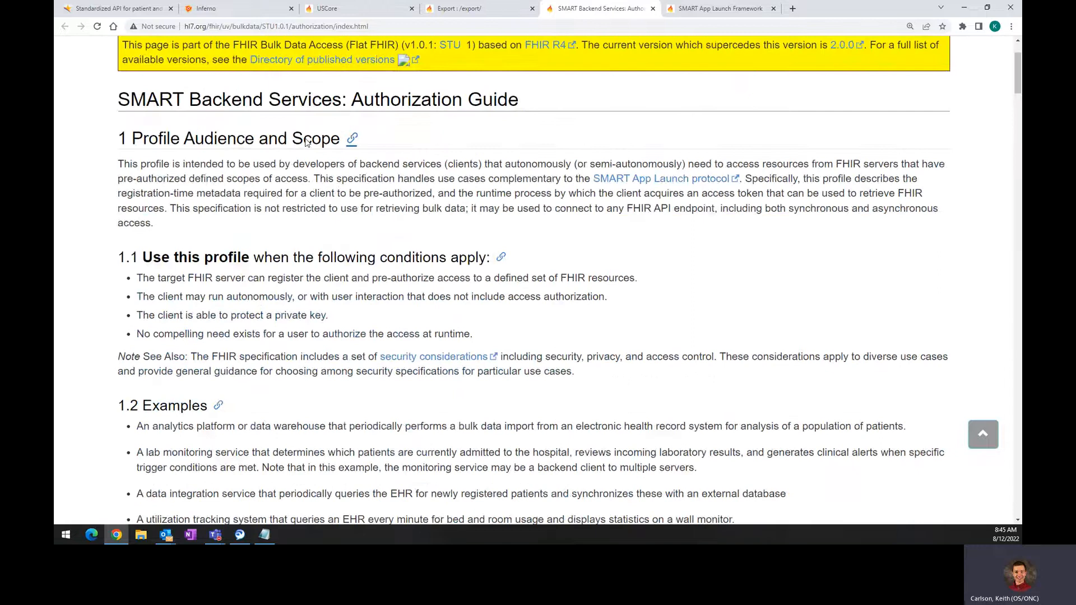
# Step: Run Inferno's Multi-Patient API tests with the prefilled inputs and check the 5.3 Group Compartment Export Validation Tests
pyautogui.click(276, 10)
pyautogui.click(925, 177)
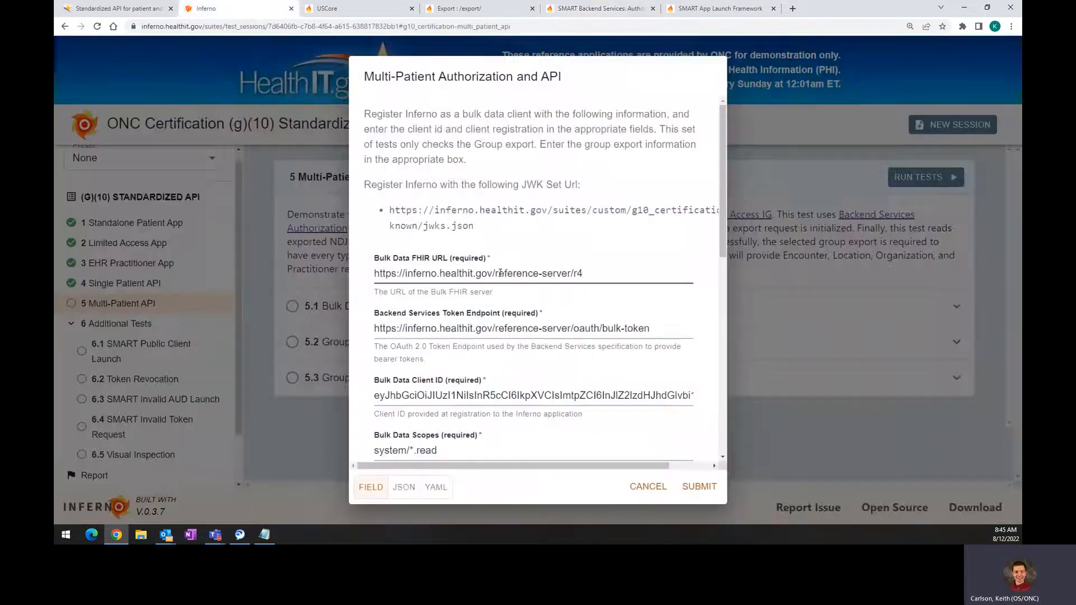
pyautogui.scroll(-5, 502, 276)
pyautogui.scroll(-3, 502, 276)
pyautogui.scroll(7, 493, 280)
pyautogui.scroll(-9, 482, 283)
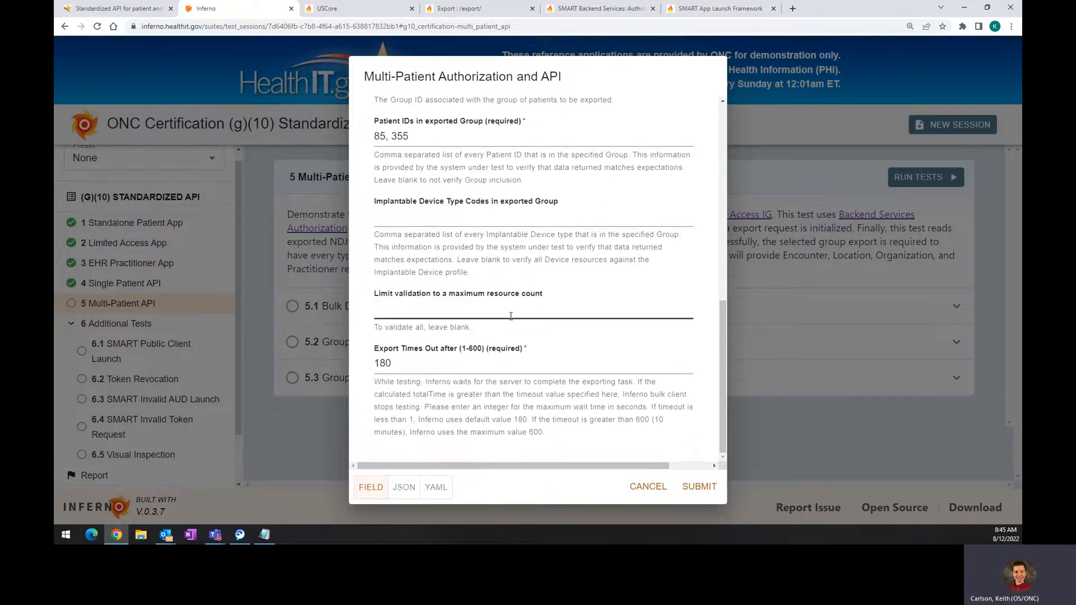
pyautogui.scroll(4, 495, 306)
pyautogui.scroll(1, 511, 320)
pyautogui.scroll(4, 511, 319)
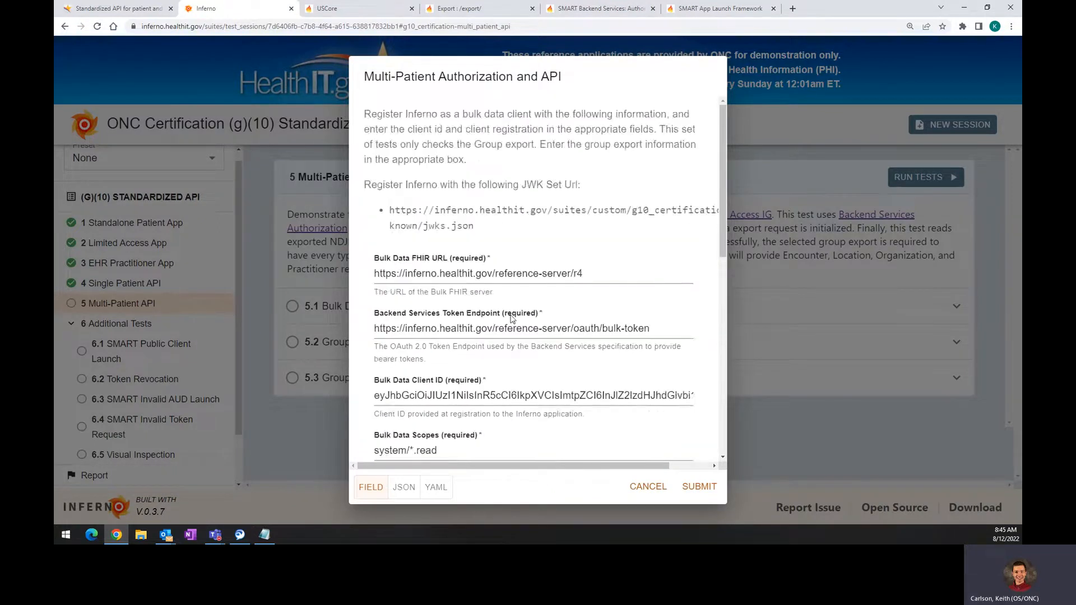
pyautogui.scroll(-8, 513, 319)
pyautogui.click(514, 312)
pyautogui.click(685, 484)
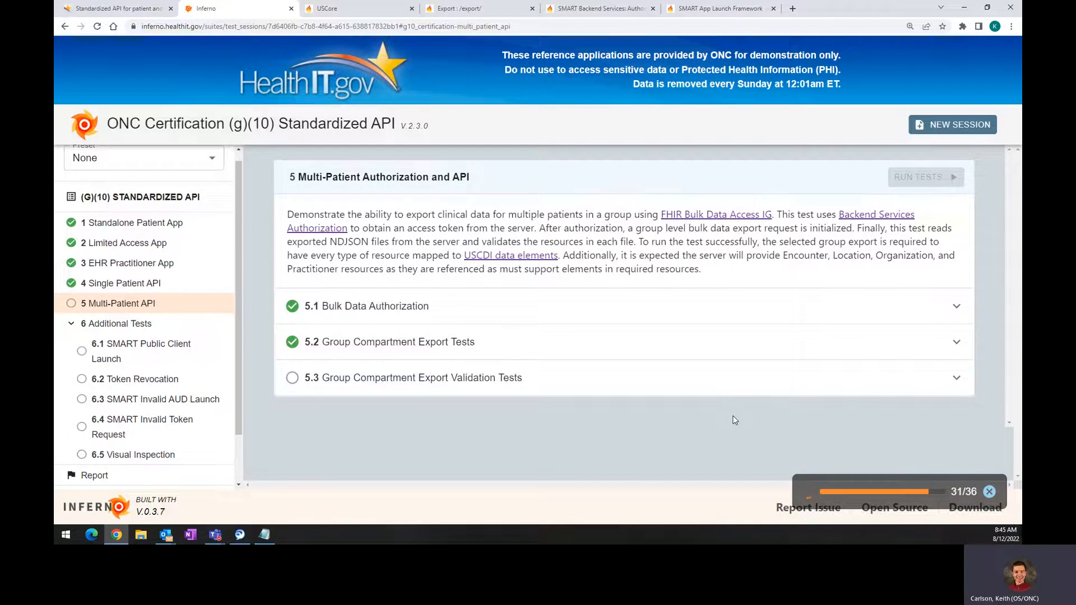
pyautogui.click(956, 378)
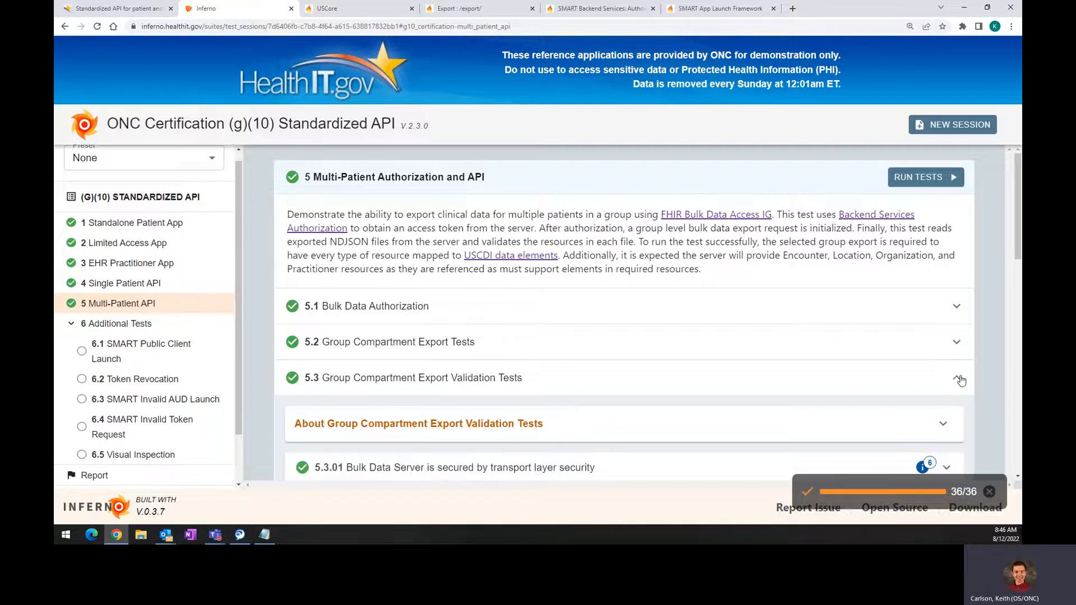
pyautogui.click(957, 379)
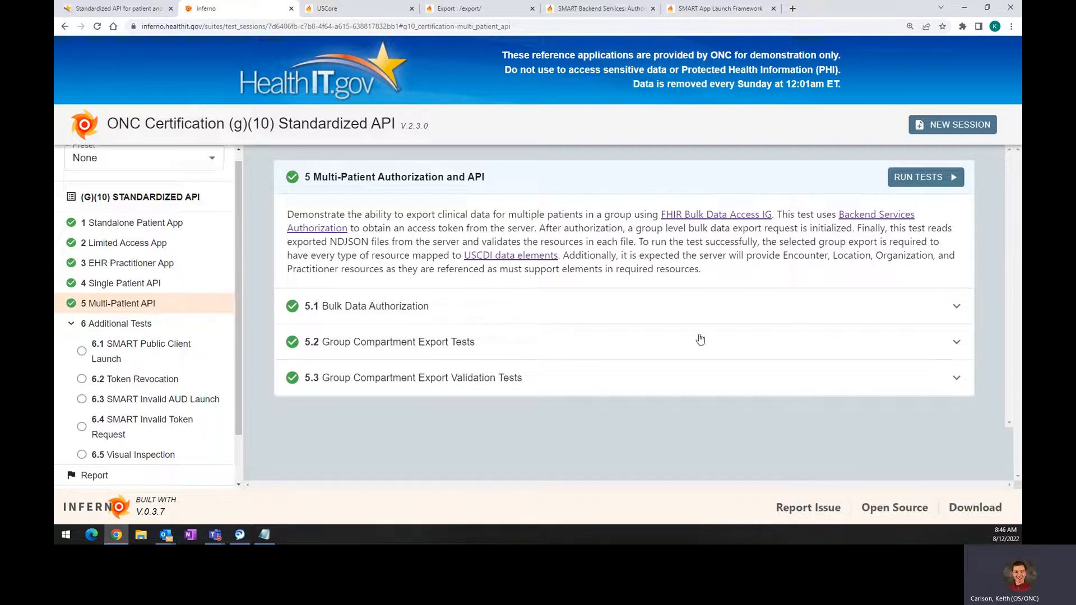
# Step: Open the 6 Additional Tests group and examine the 6.1 SMART Public Client Launch tests
pyautogui.click(103, 325)
pyautogui.click(69, 329)
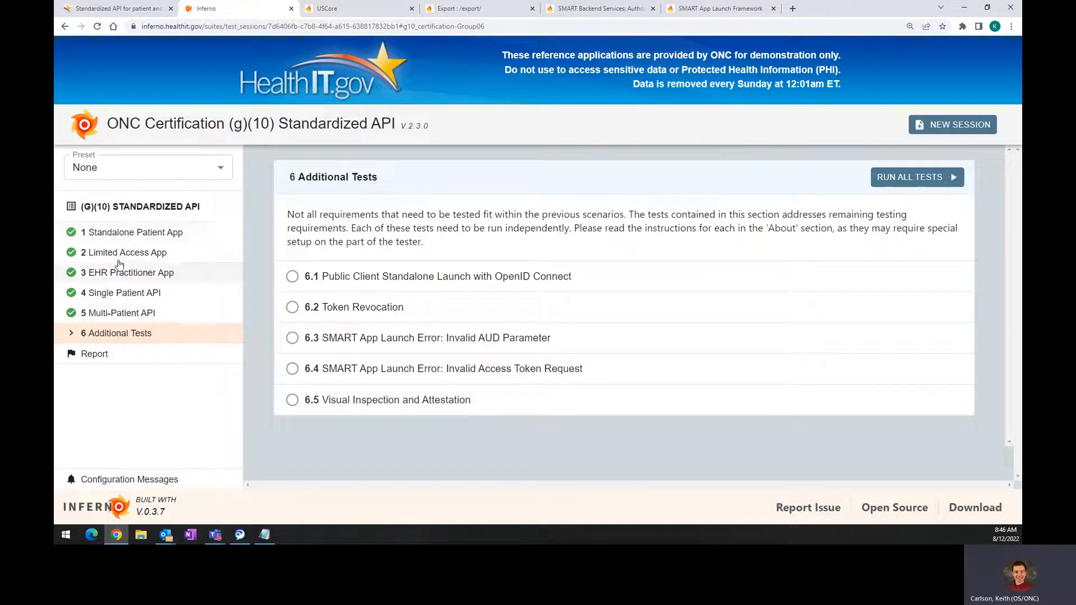
pyautogui.click(74, 333)
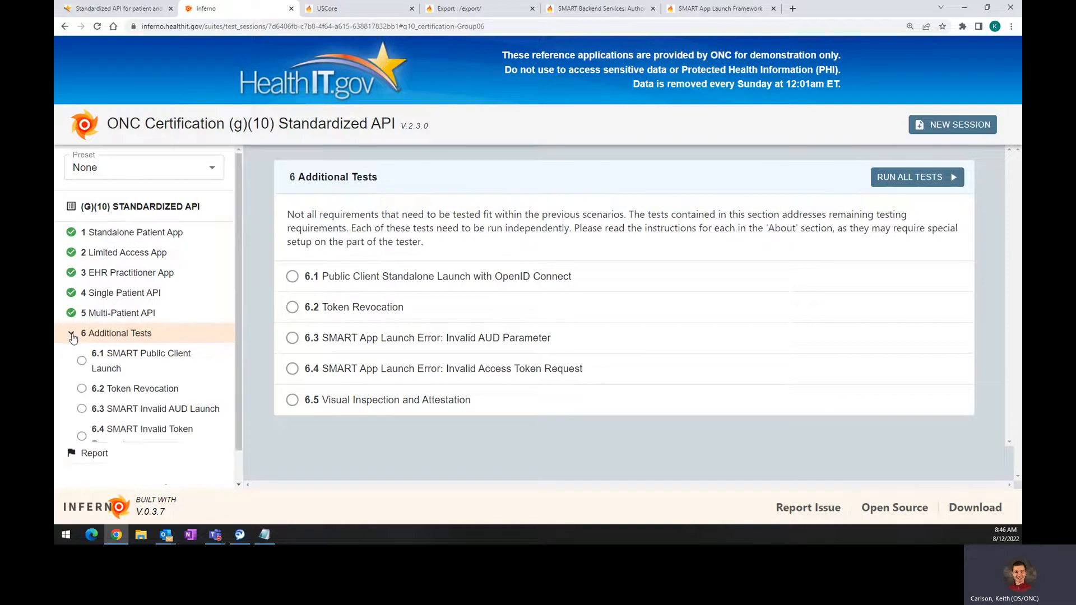
pyautogui.scroll(-1, 80, 334)
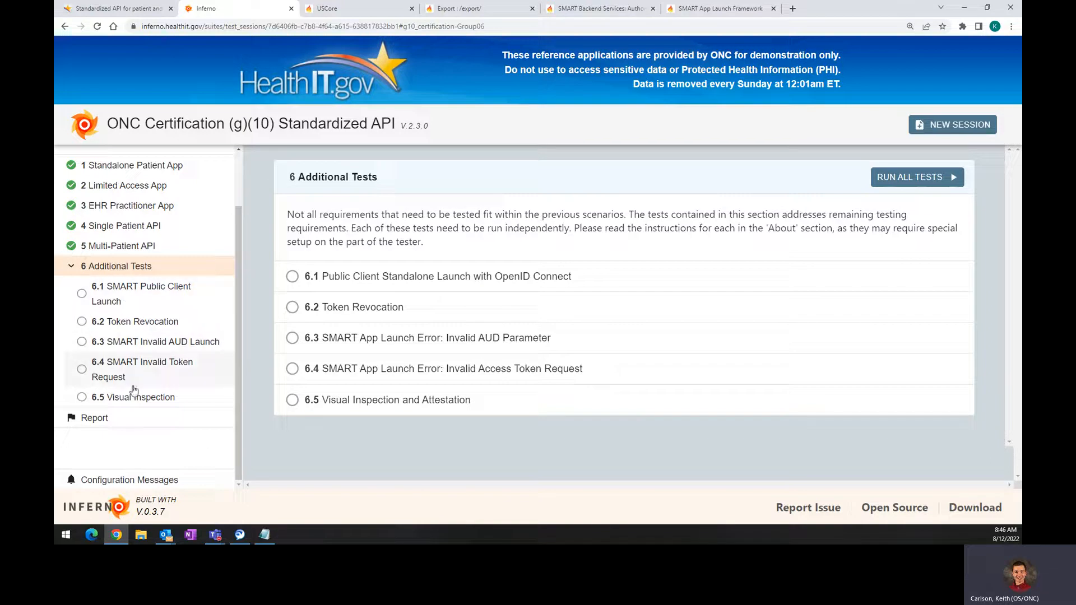
pyautogui.click(136, 295)
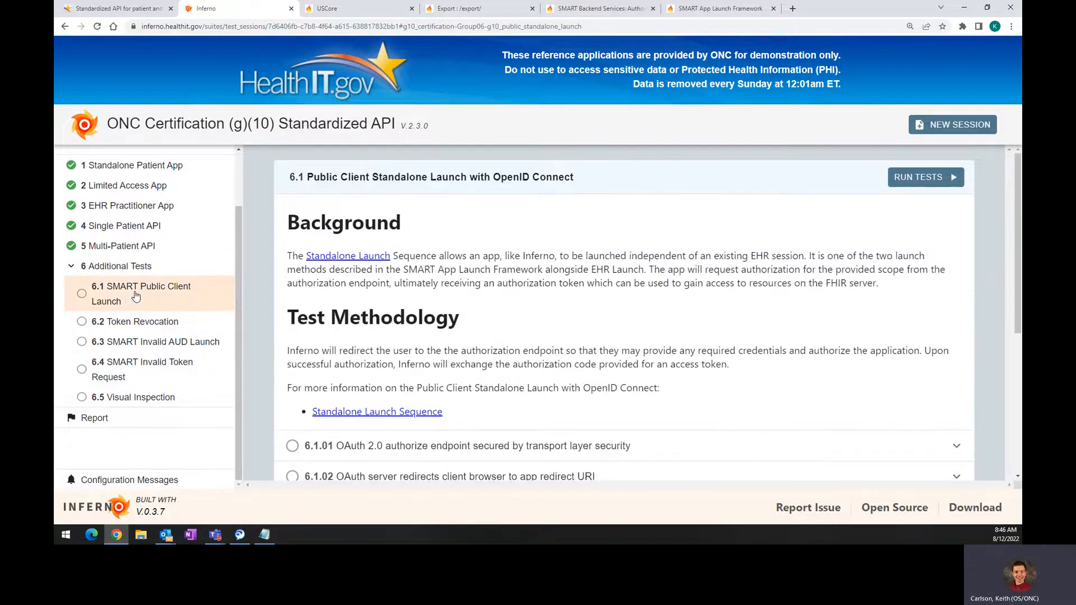
pyautogui.scroll(2, 136, 296)
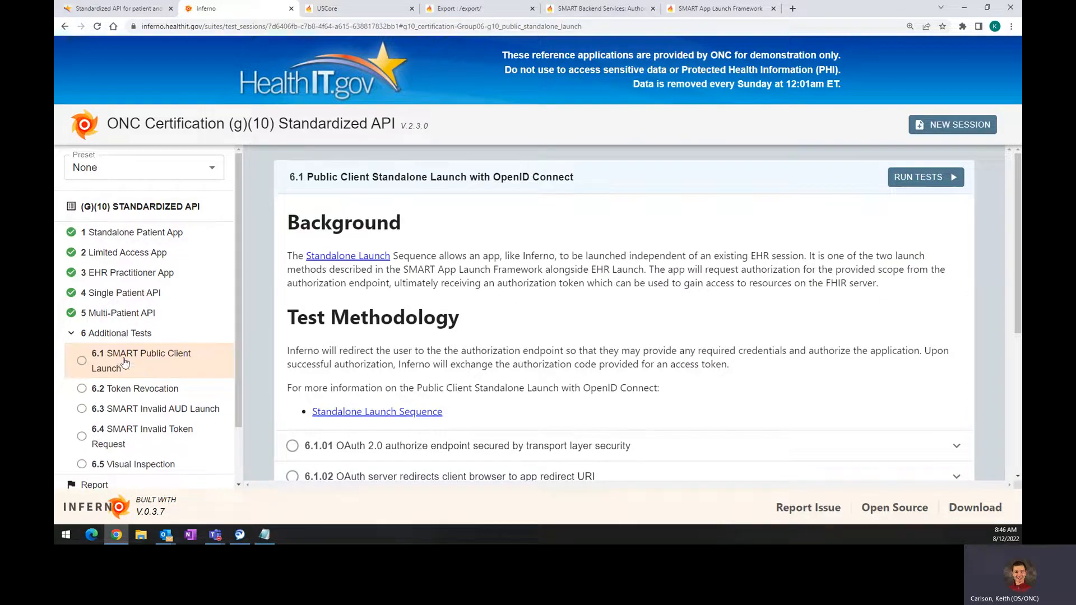
pyautogui.scroll(-2, 168, 317)
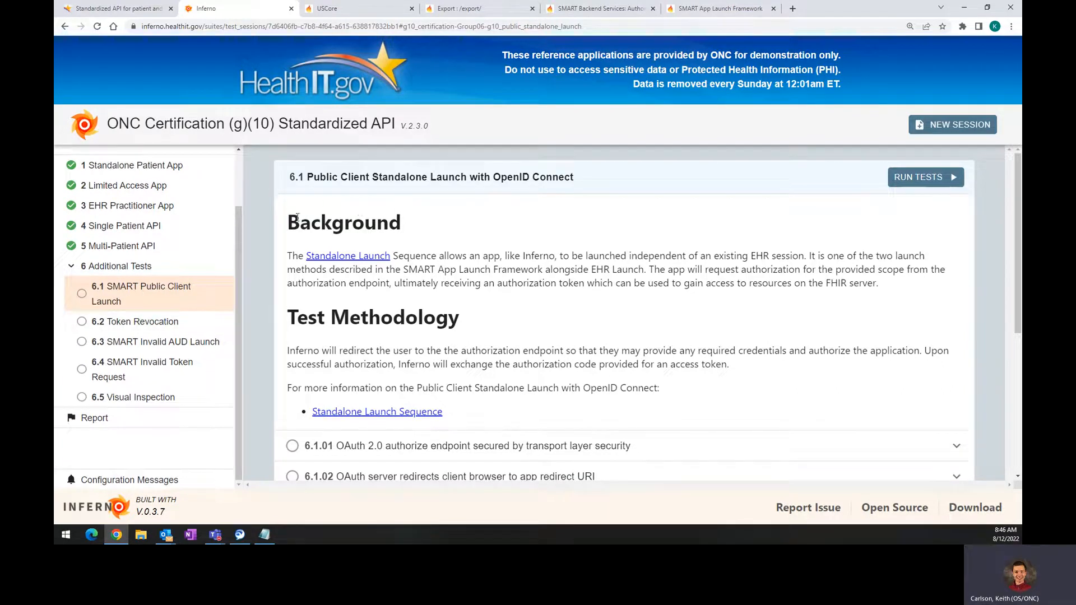
# Step: Compare the 6.1 Public Client title with the 1 Standalone Patient App description, highlighting "confidential client" there
pyautogui.moveTo(314, 179); pyautogui.dragTo(496, 174)
pyautogui.click(525, 174)
pyautogui.scroll(2, 168, 314)
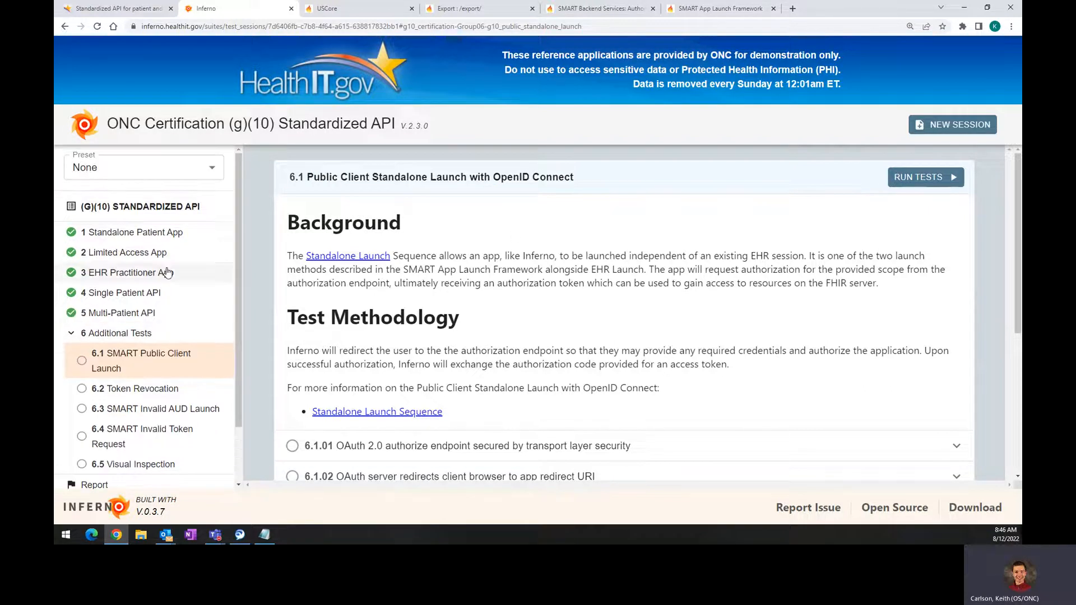
pyautogui.click(149, 237)
pyautogui.moveTo(426, 217); pyautogui.dragTo(432, 215)
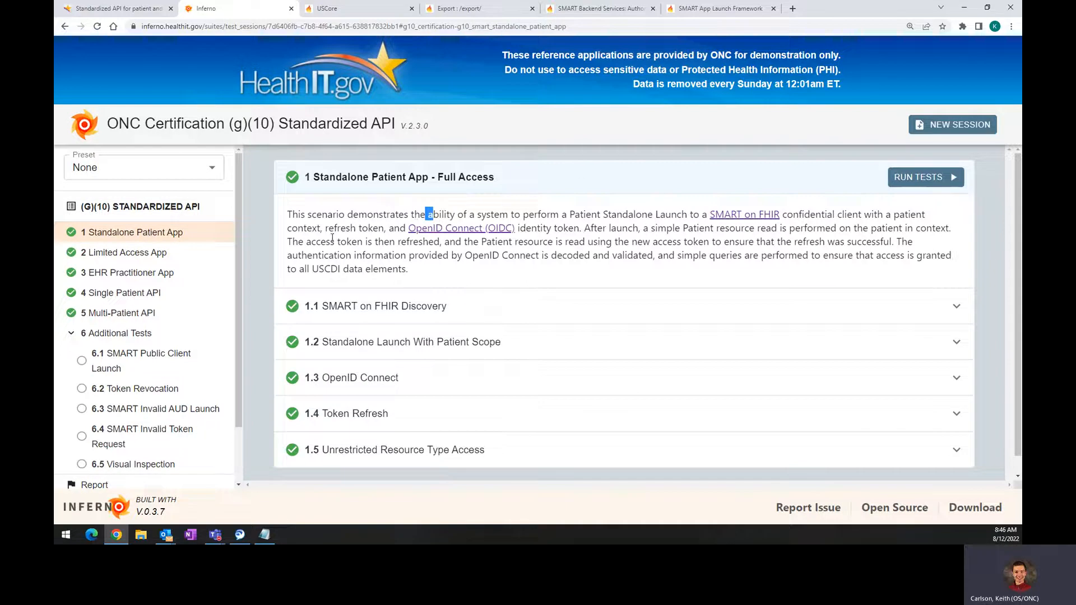
pyautogui.click(696, 234)
pyautogui.moveTo(788, 214); pyautogui.dragTo(862, 216)
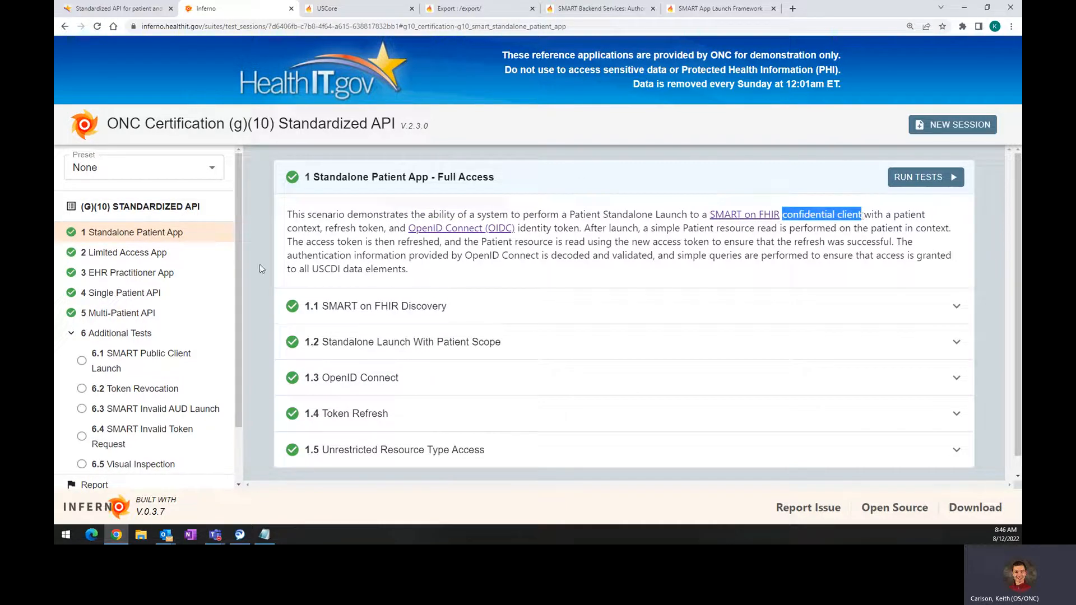
# Step: Open the 6.1 SMART Public Client Launch group and examine its background, test methodology and list of tests
pyautogui.click(140, 359)
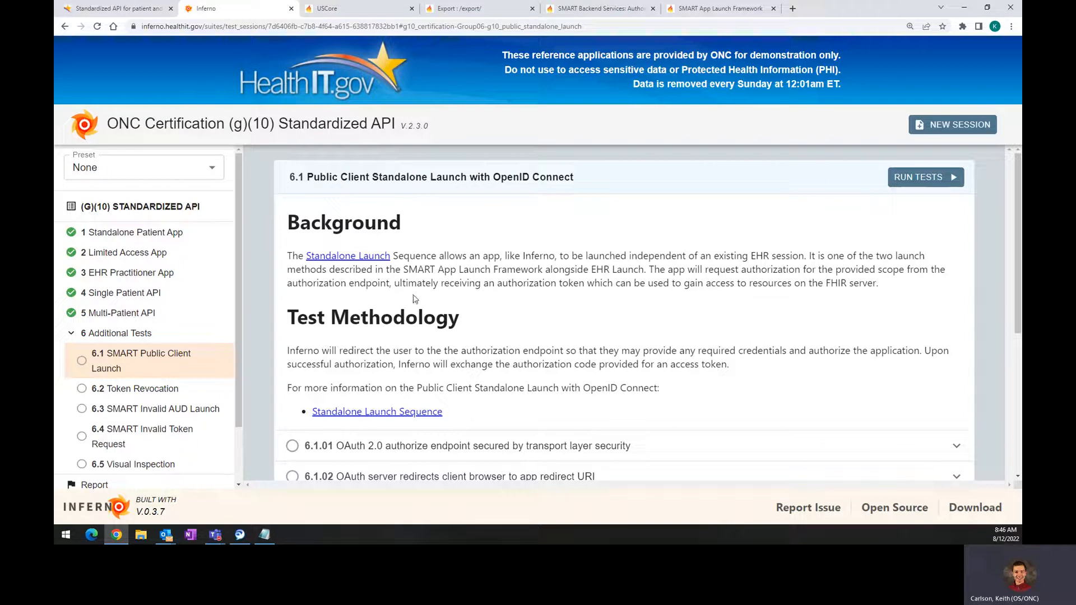
pyautogui.scroll(-3, 475, 250)
pyautogui.scroll(2, 498, 194)
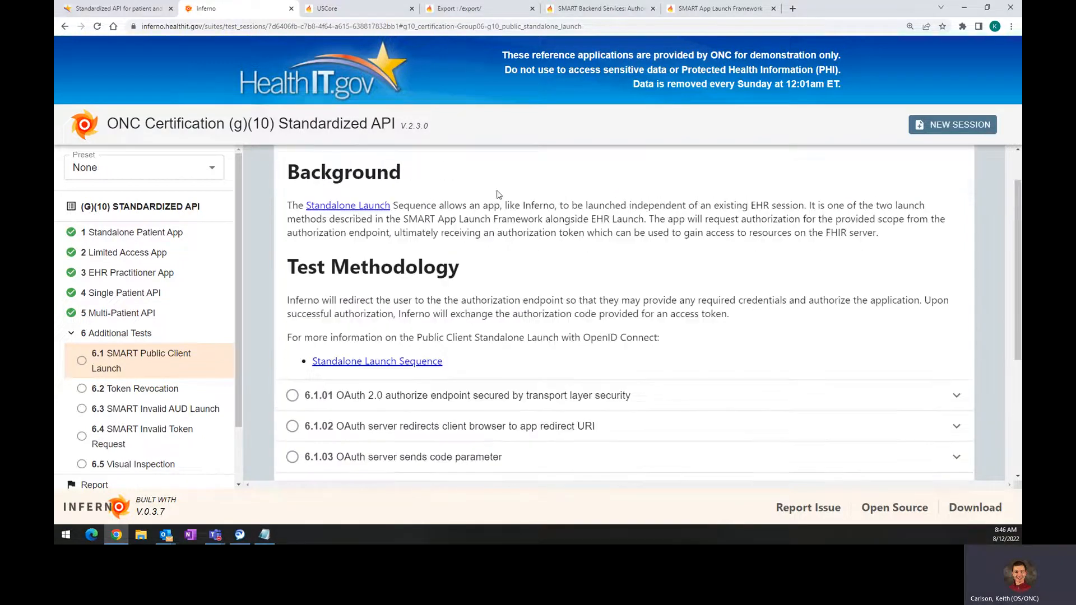
pyautogui.moveTo(435, 222); pyautogui.dragTo(489, 226)
pyautogui.scroll(-4, 489, 226)
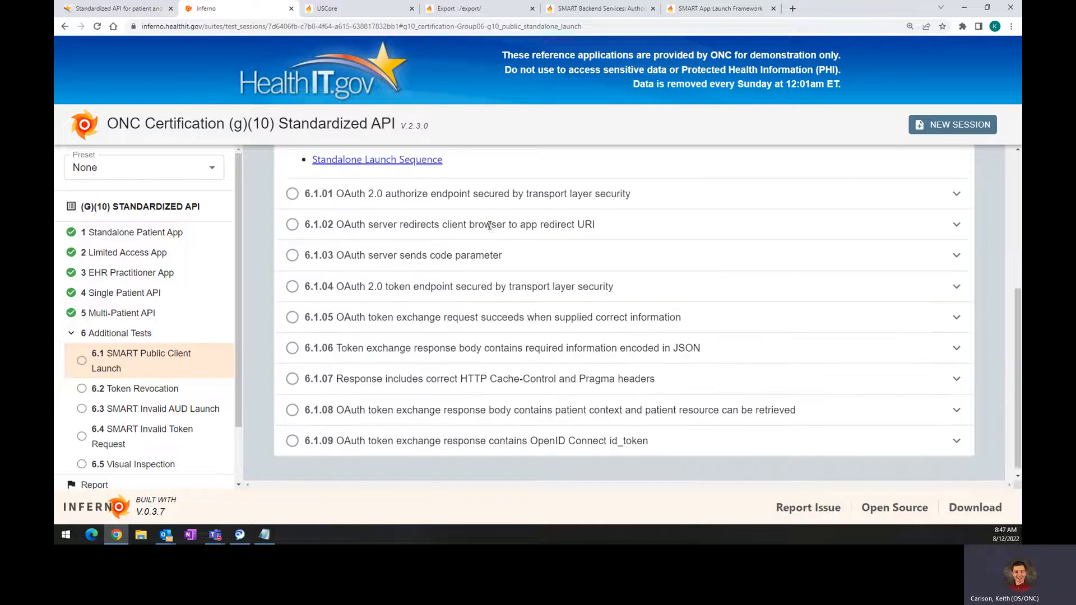
pyautogui.scroll(5, 489, 228)
pyautogui.click(482, 244)
pyautogui.scroll(-4, 499, 238)
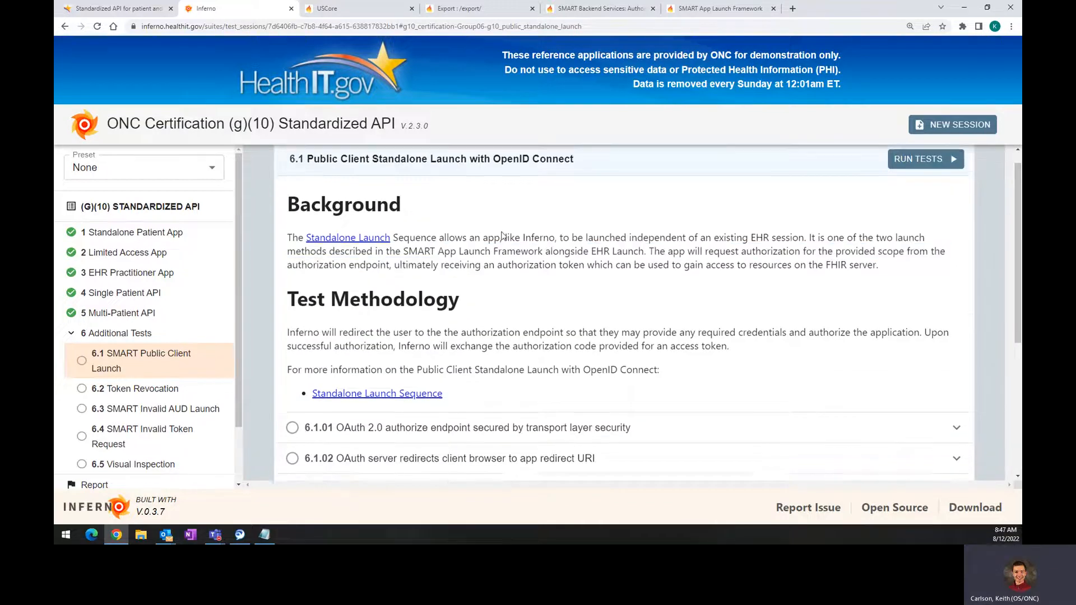
pyautogui.scroll(5, 503, 234)
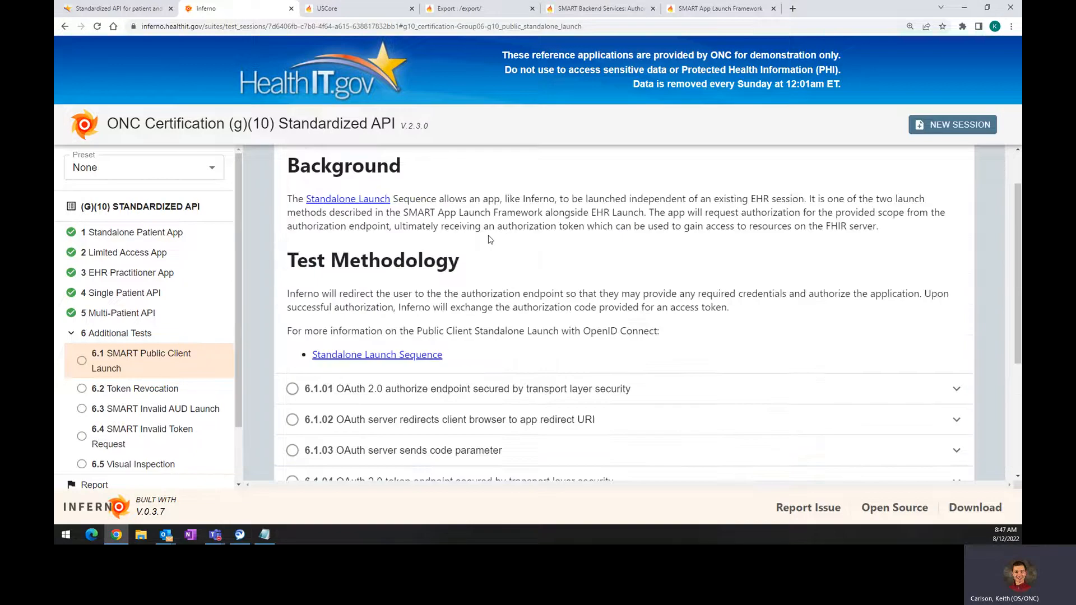
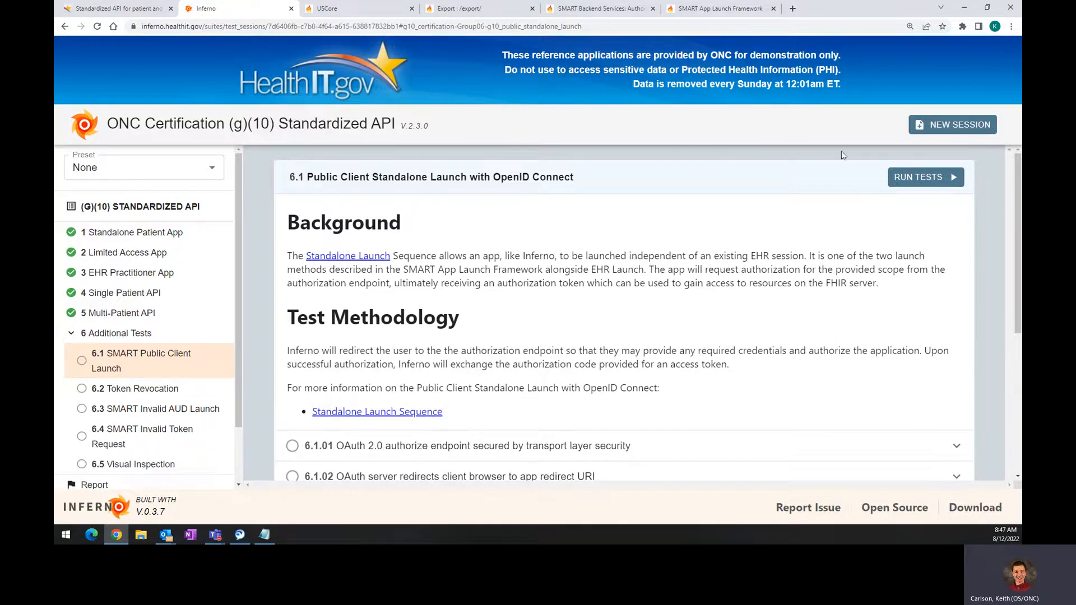
# Step: Open the run inputs for group 6.1 and review the prefilled public client settings, highlighting the Public Launch Client Secret label
pyautogui.click(925, 177)
pyautogui.scroll(-3, 585, 276)
pyautogui.scroll(2, 585, 277)
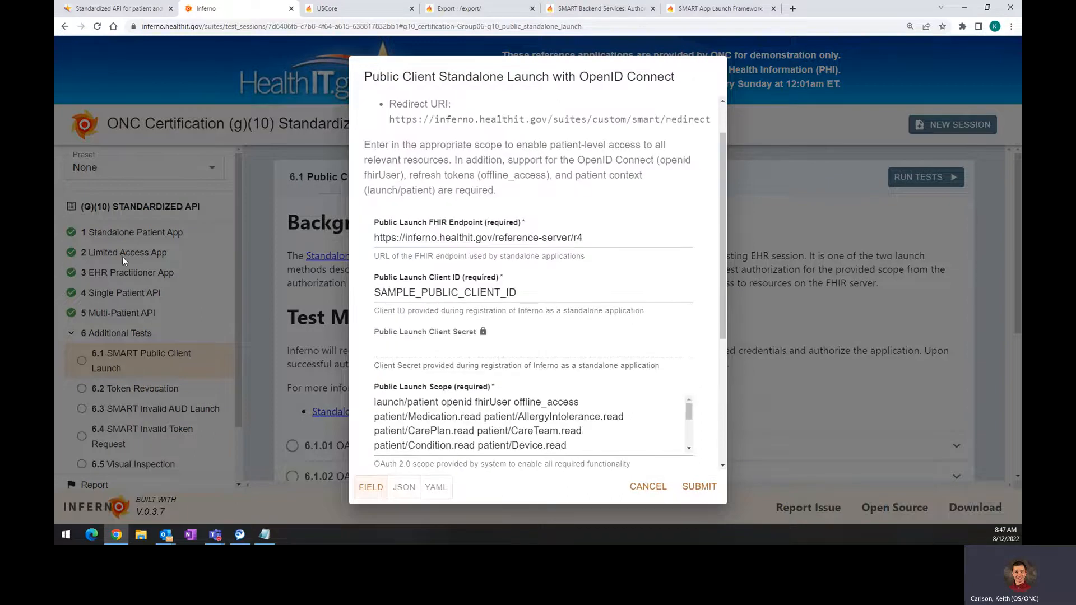
pyautogui.scroll(-1, 504, 238)
pyautogui.scroll(1, 576, 253)
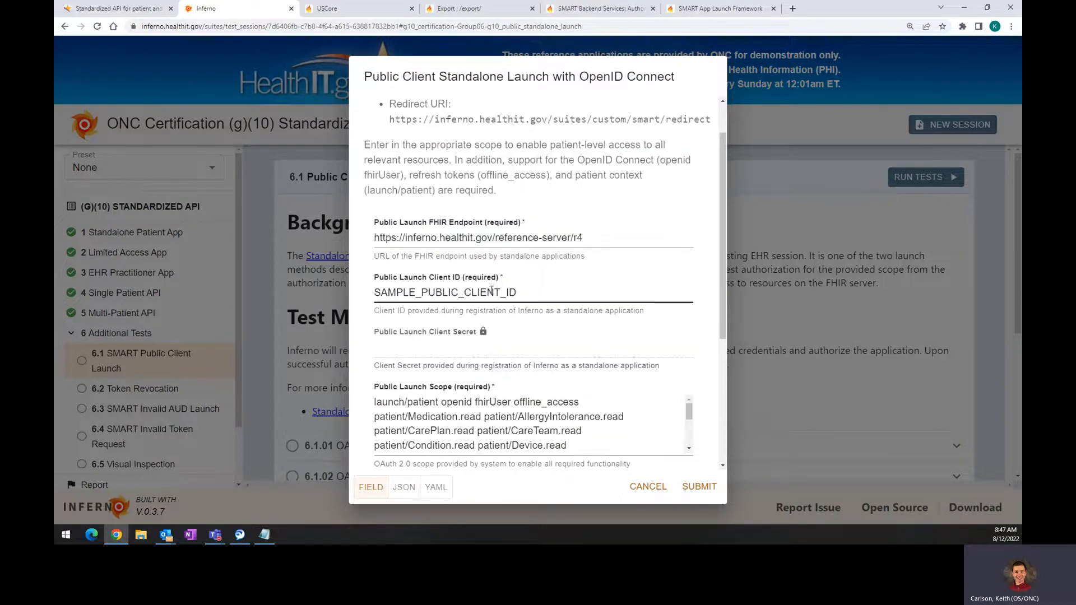
pyautogui.scroll(-3, 527, 280)
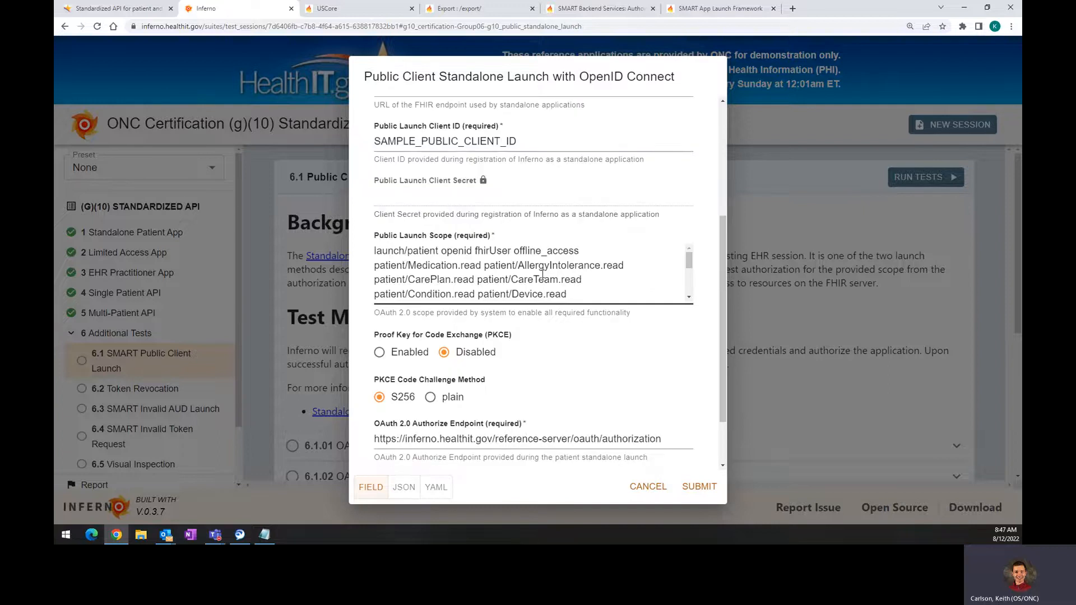
pyautogui.scroll(2, 500, 284)
pyautogui.moveTo(395, 286); pyautogui.dragTo(488, 286)
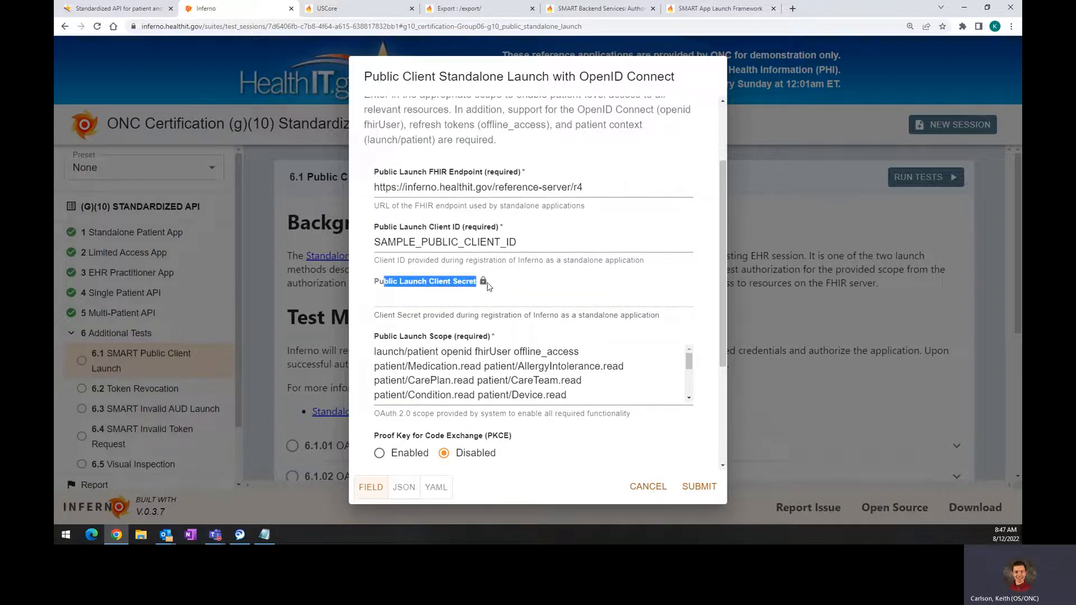
pyautogui.click(454, 287)
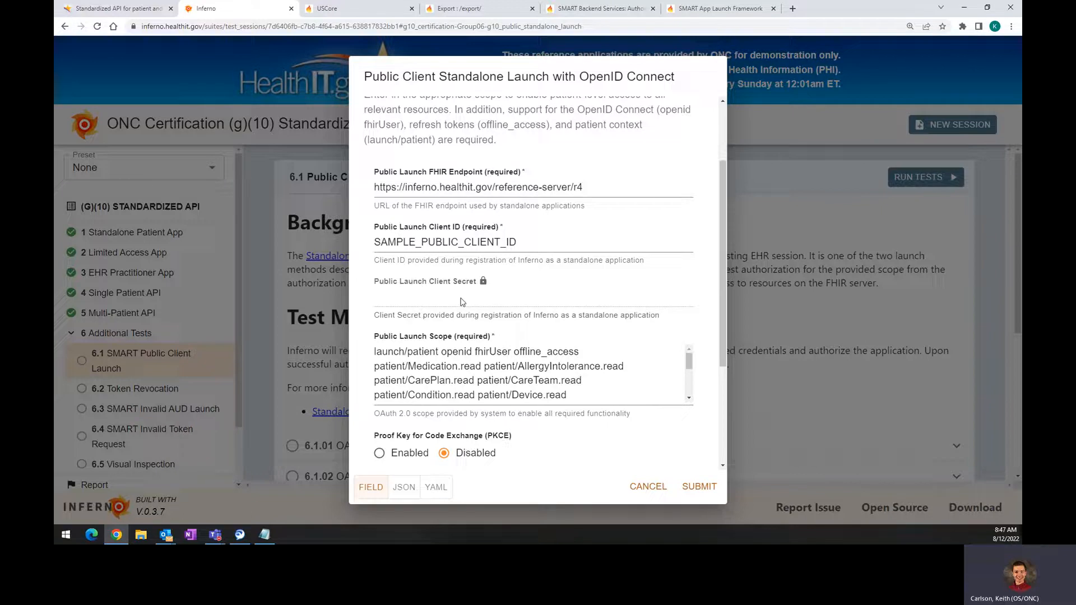
pyautogui.scroll(-3, 476, 249)
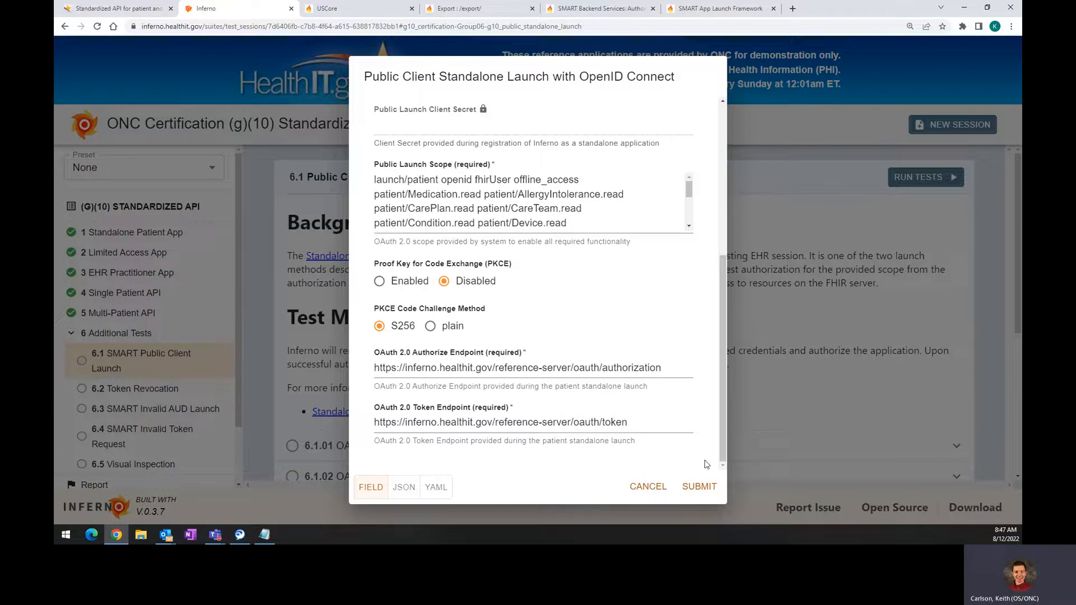
# Step: Run the 6.1 tests with the prefilled inputs and authorize with the SMART server, selecting the second listed patient
pyautogui.click(699, 487)
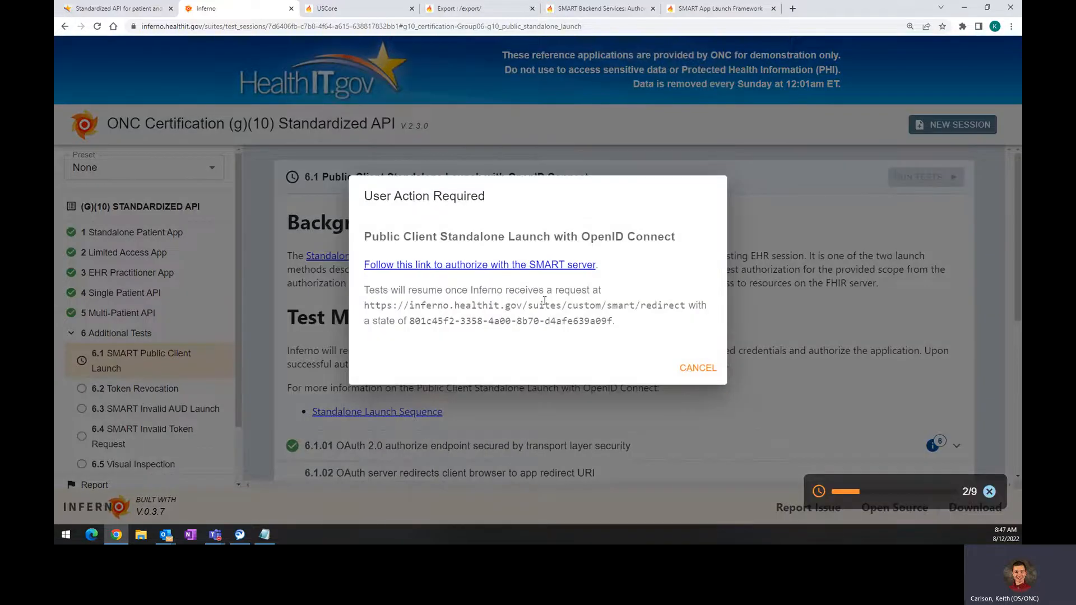
pyautogui.click(545, 266)
pyautogui.click(651, 236)
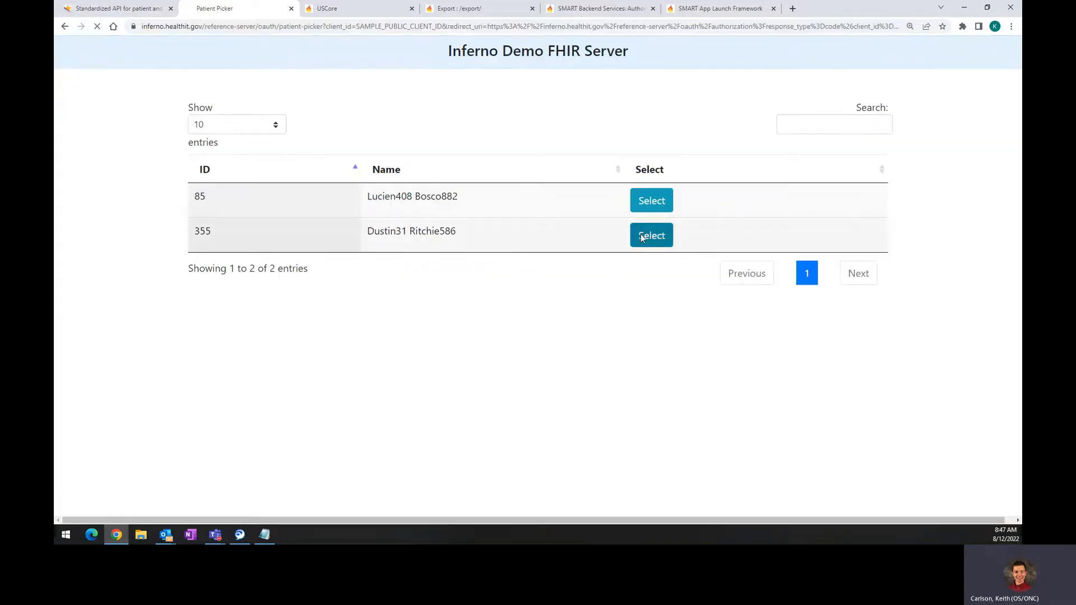
pyautogui.scroll(-1, 362, 293)
pyautogui.click(215, 503)
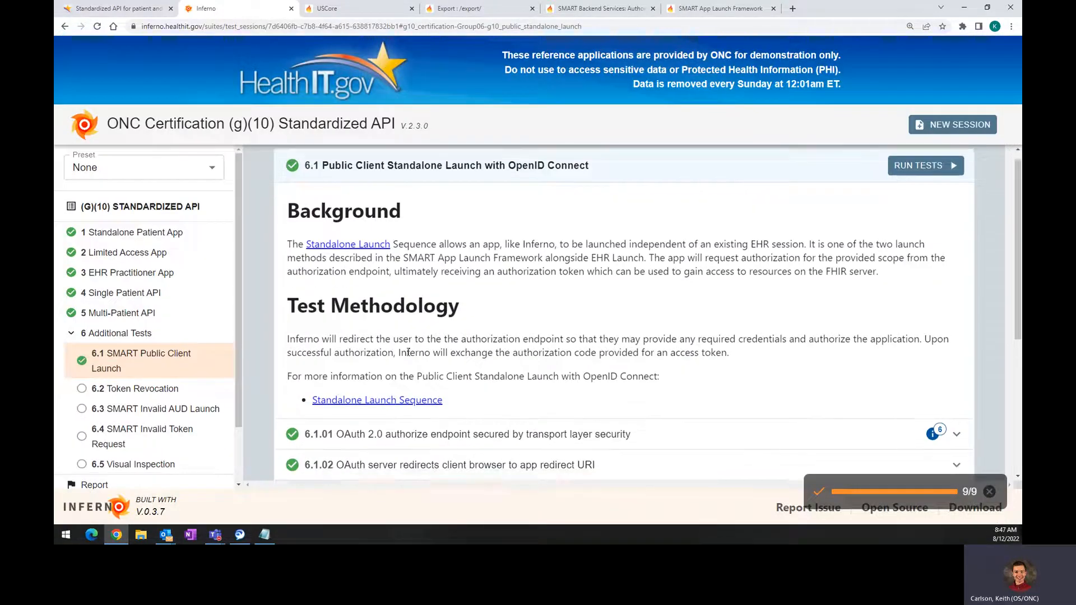
# Step: Check the results of the individual 6.1 Public Client Standalone Launch tests
pyautogui.scroll(-5, 412, 370)
pyautogui.scroll(5, 406, 358)
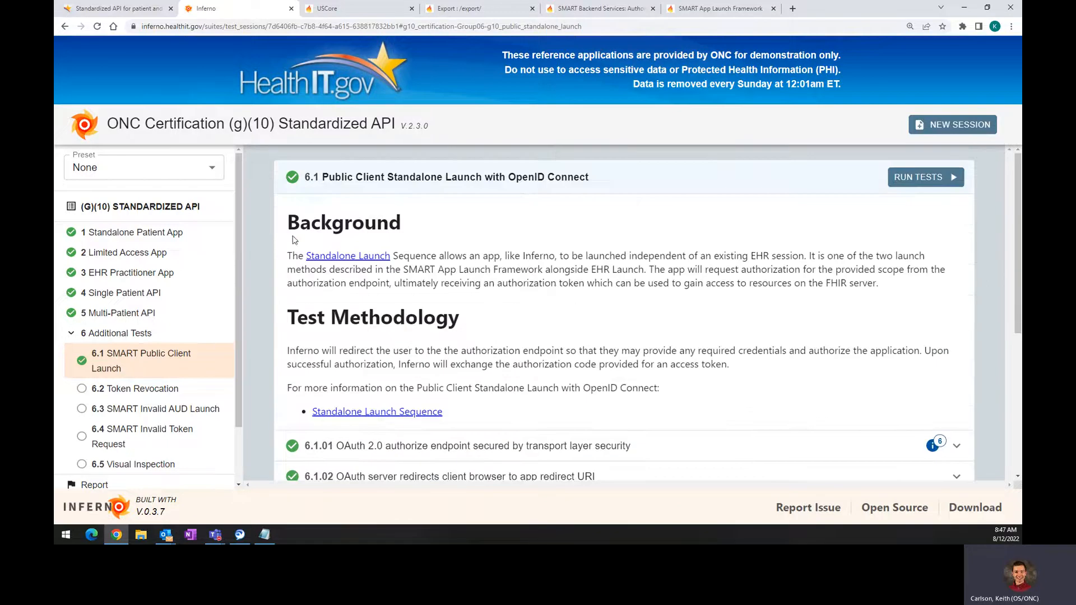
pyautogui.scroll(-5, 496, 296)
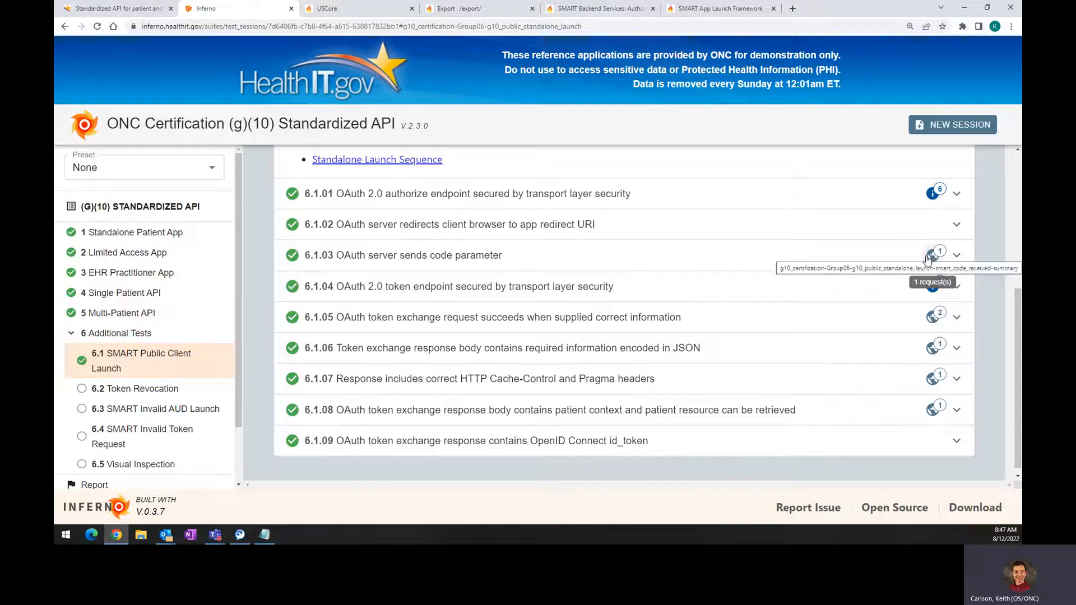
# Step: Open the messages of test 6.1.01 and examine the SSL and TLS entries, highlighting the TLS 1.3 message
pyautogui.scroll(2, 932, 330)
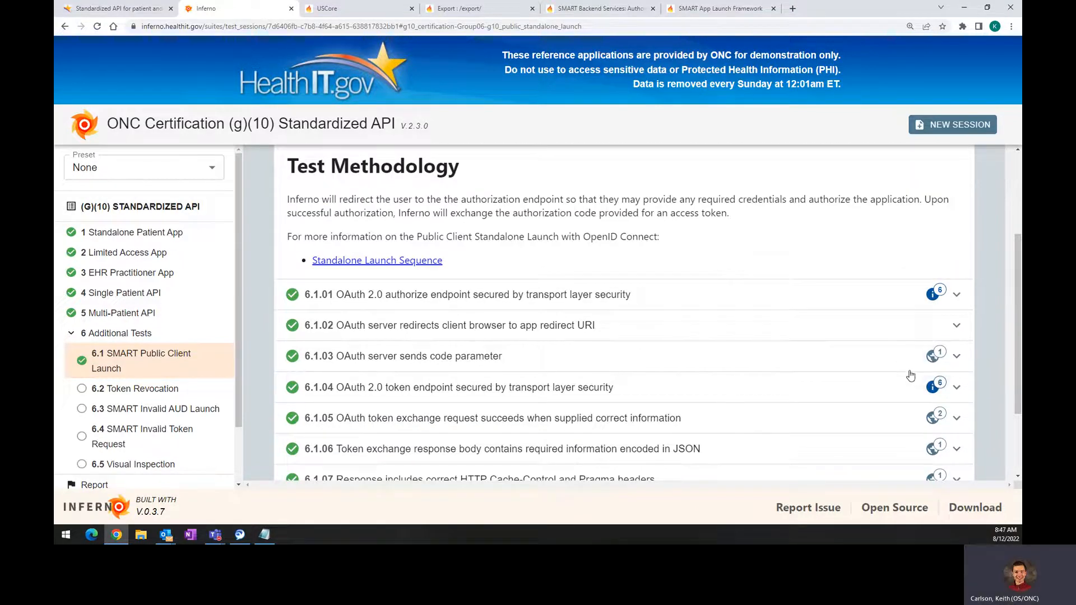
pyautogui.click(929, 295)
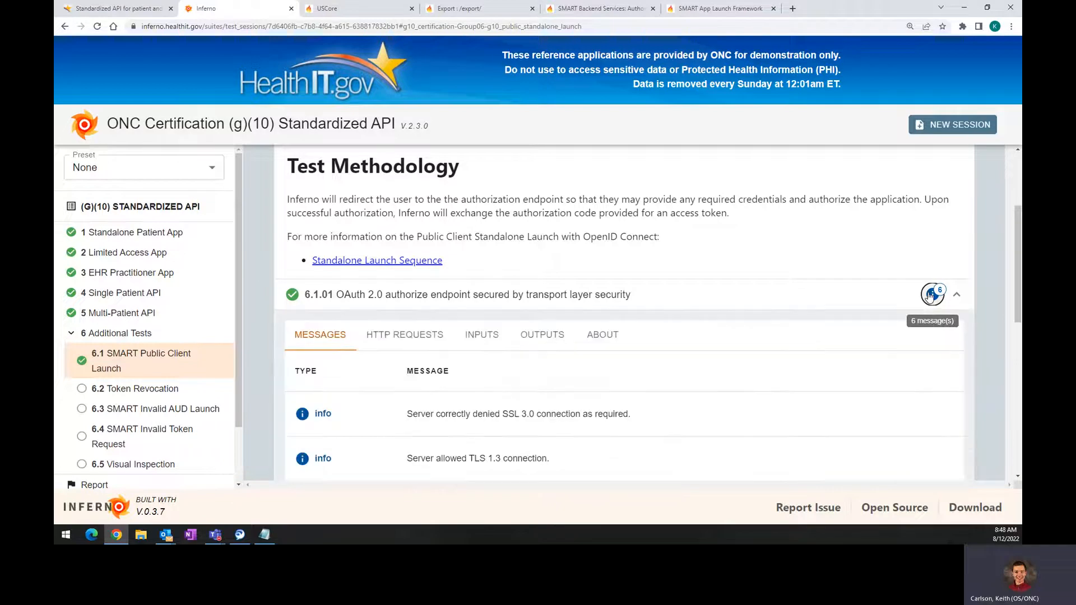
pyautogui.scroll(-2, 788, 288)
pyautogui.moveTo(406, 315); pyautogui.dragTo(568, 330)
pyautogui.scroll(-1, 568, 331)
pyautogui.moveTo(412, 305); pyautogui.dragTo(551, 308)
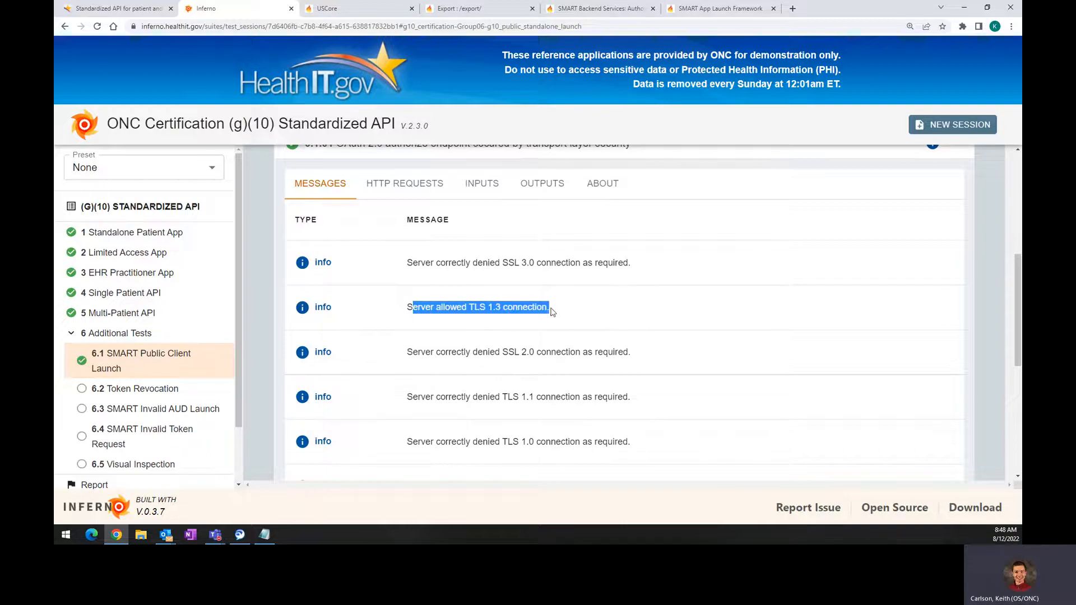
pyautogui.scroll(-2, 554, 312)
pyautogui.moveTo(414, 251); pyautogui.dragTo(471, 251)
pyautogui.click(435, 252)
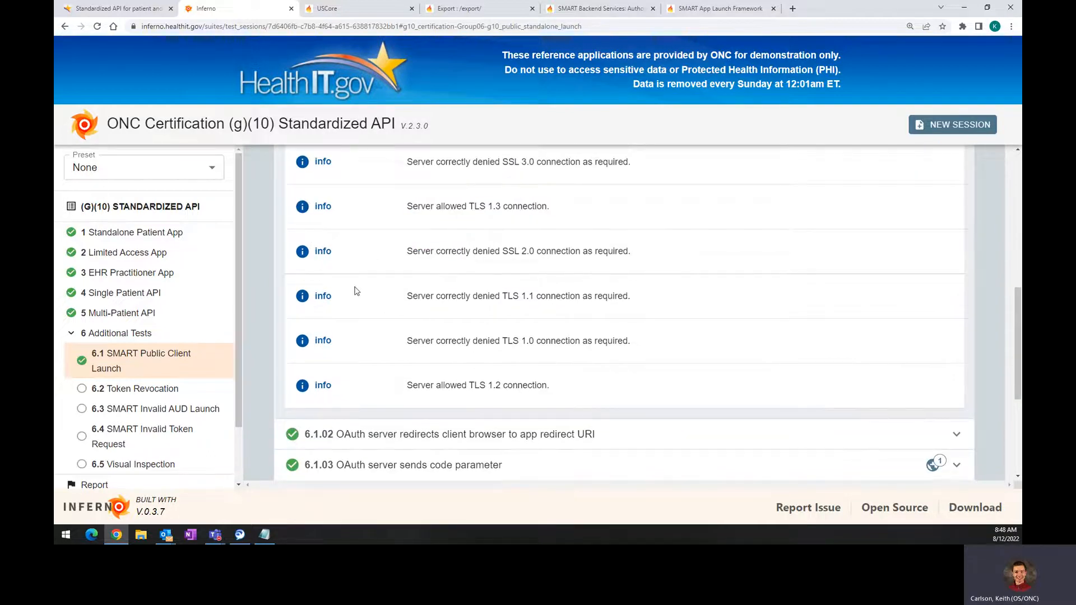
# Step: Highlight parts of the TLS 1.3 and SSL 3.0 messages in test 6.1.01 again, and collapse the test
pyautogui.scroll(1, 359, 292)
pyautogui.moveTo(435, 257); pyautogui.dragTo(520, 258)
pyautogui.scroll(3, 519, 258)
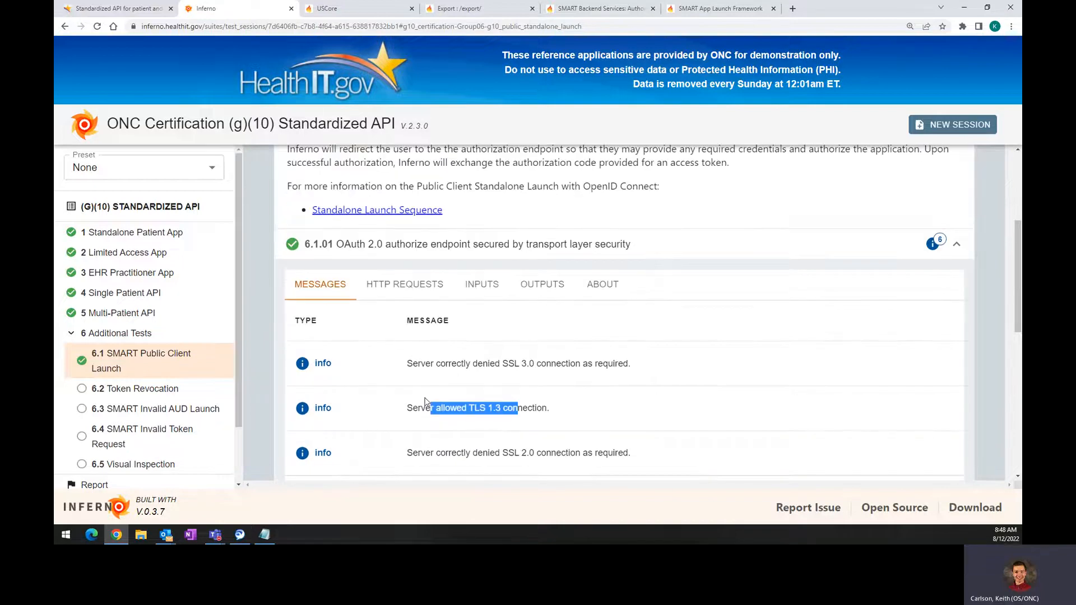
pyautogui.click(404, 311)
pyautogui.click(396, 286)
pyautogui.click(348, 285)
pyautogui.moveTo(417, 363); pyautogui.dragTo(495, 365)
pyautogui.scroll(-4, 494, 366)
pyautogui.scroll(5, 457, 332)
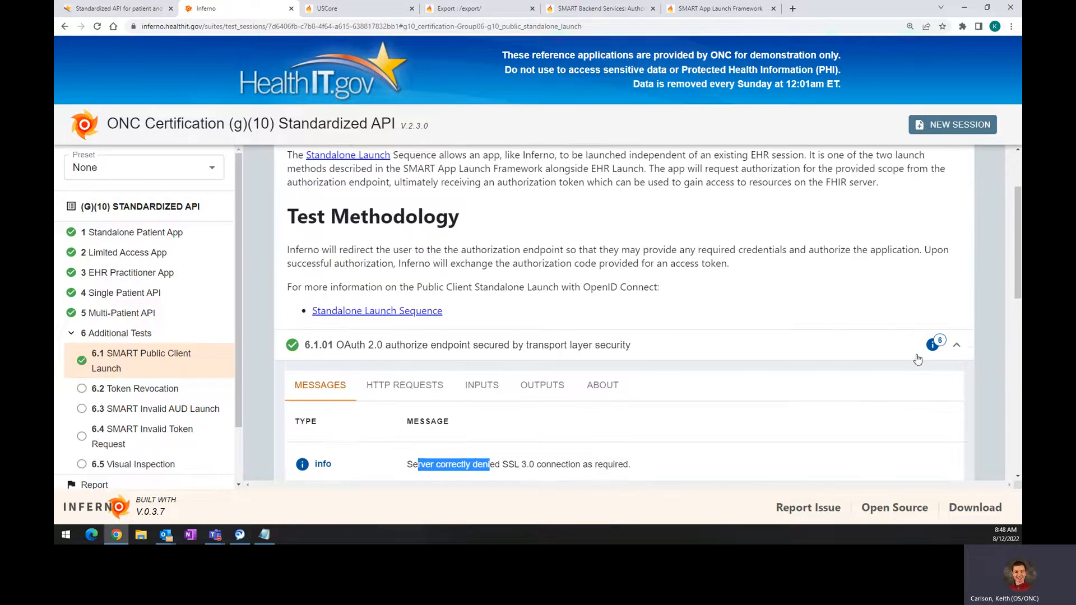
pyautogui.click(956, 345)
pyautogui.scroll(-2, 661, 286)
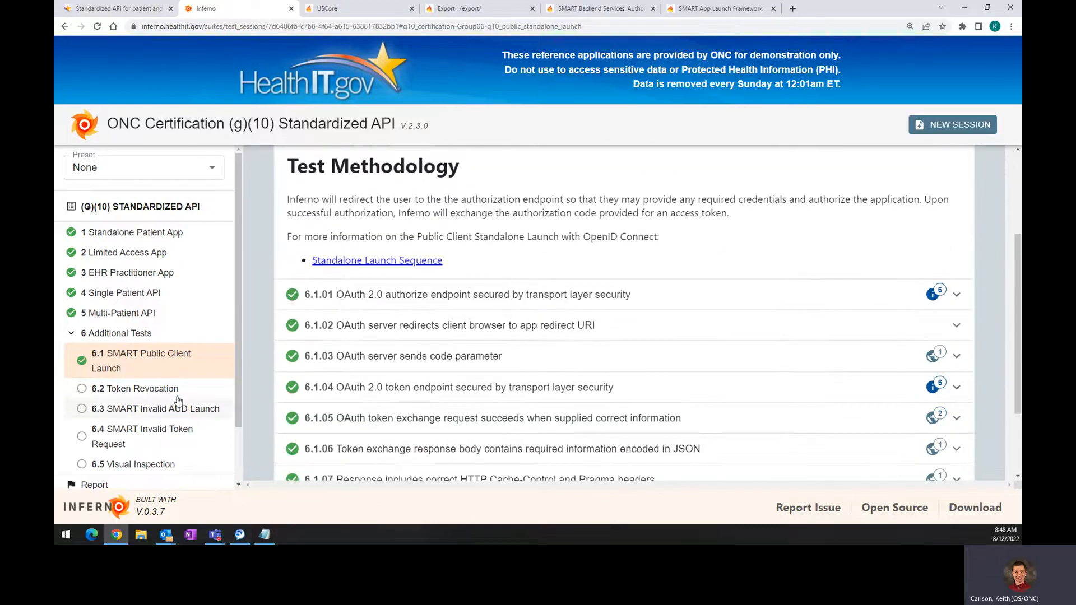
# Step: Open the 6.2 Token Revocation group and examine its description and three tests, highlighting the group title
pyautogui.click(135, 389)
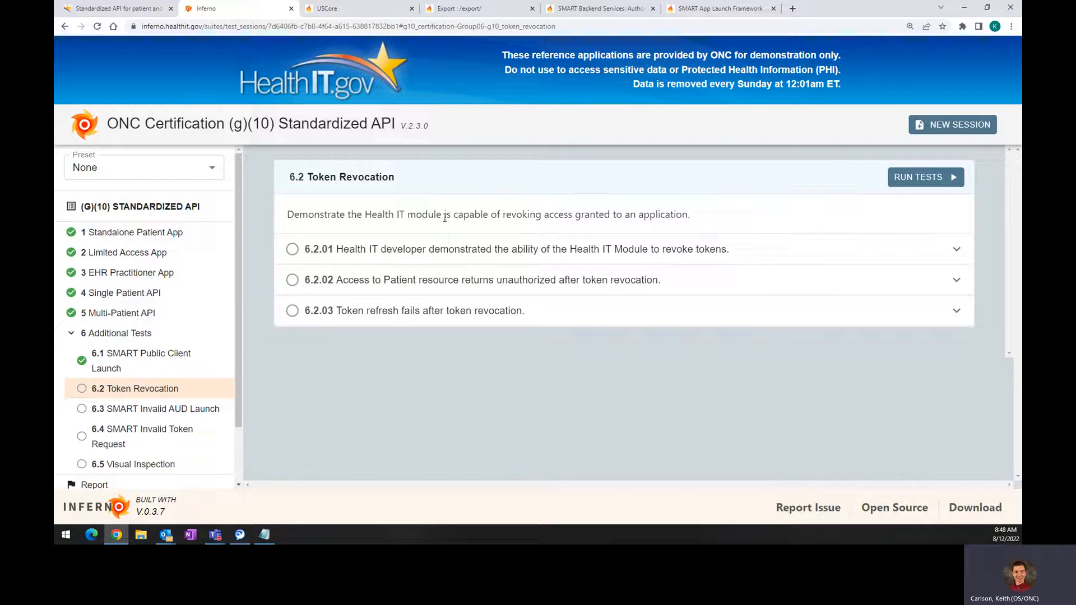
pyautogui.moveTo(230, 122); pyautogui.dragTo(275, 123)
pyautogui.click(550, 195)
pyautogui.moveTo(309, 175); pyautogui.dragTo(395, 177)
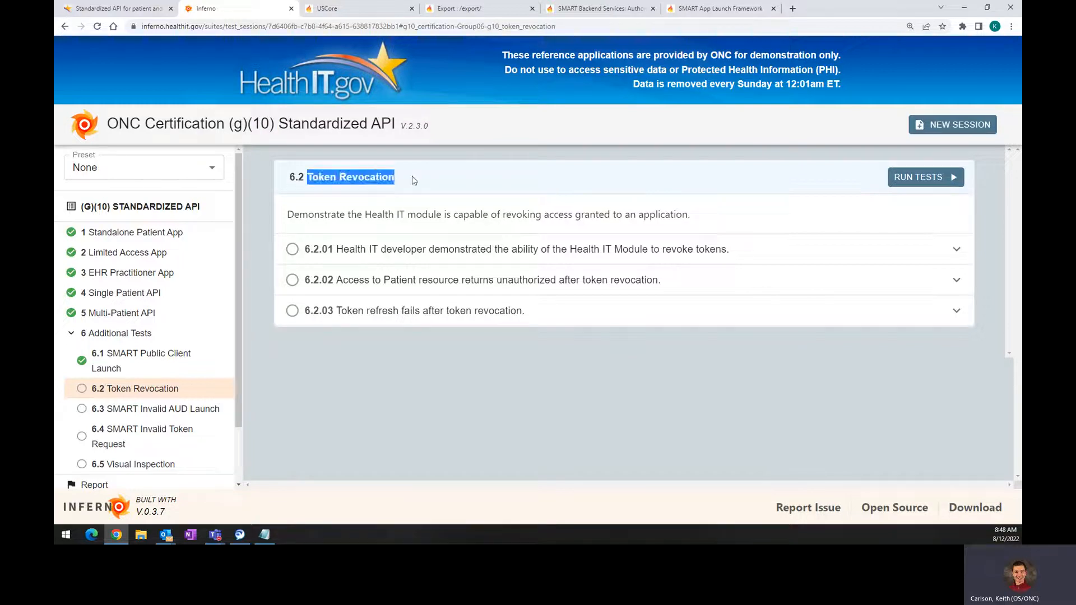
pyautogui.click(435, 187)
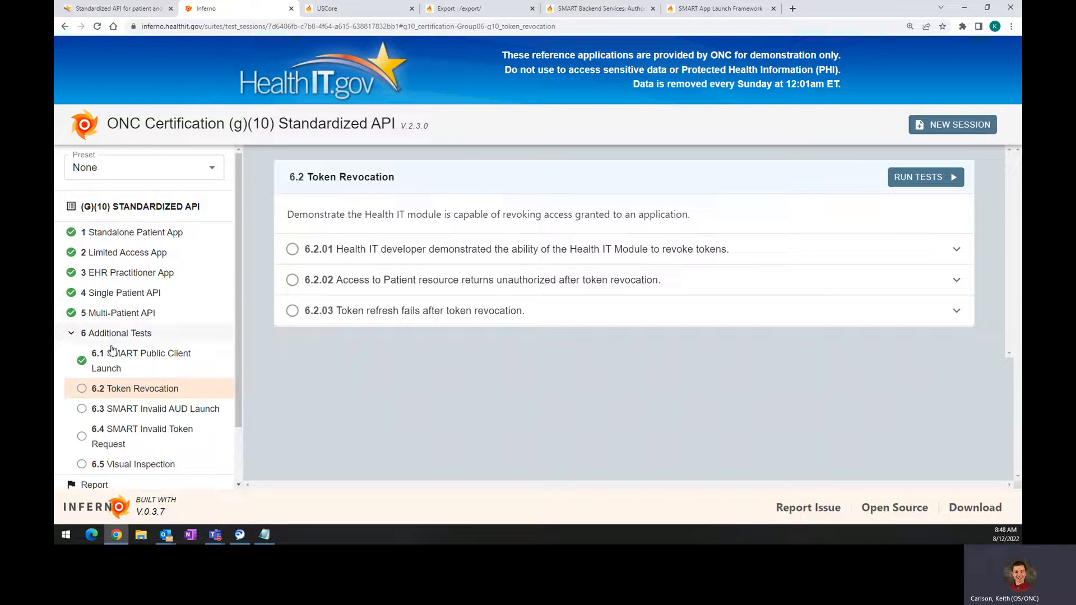
# Step: Open the run inputs for 6.2 Token Revocation and examine the Revoked Bearer Token and Revoked Refresh Token fields
pyautogui.click(938, 179)
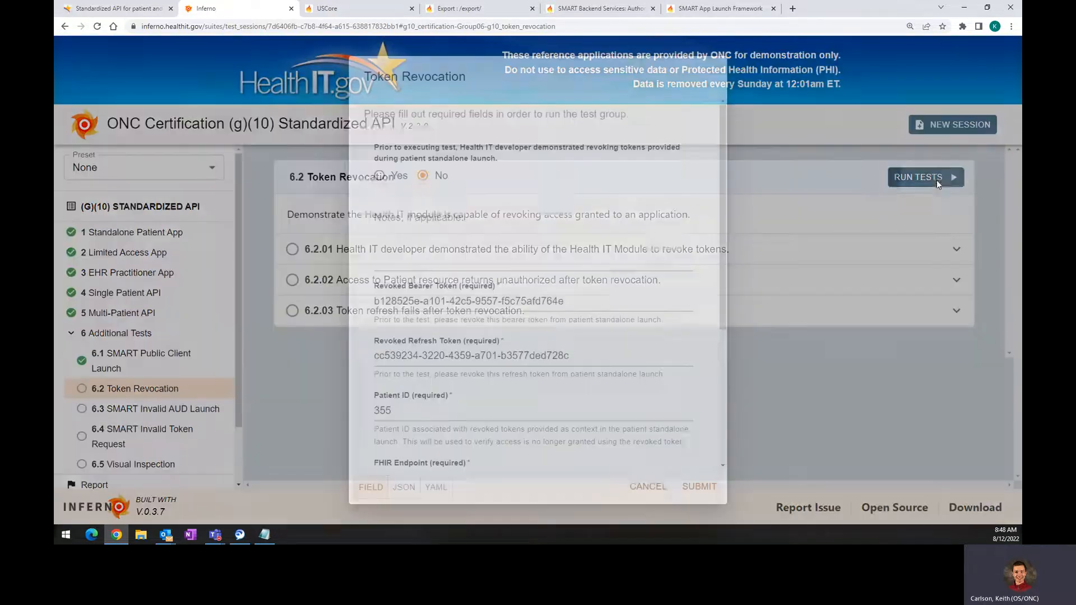
pyautogui.scroll(-3, 516, 154)
pyautogui.scroll(3, 515, 155)
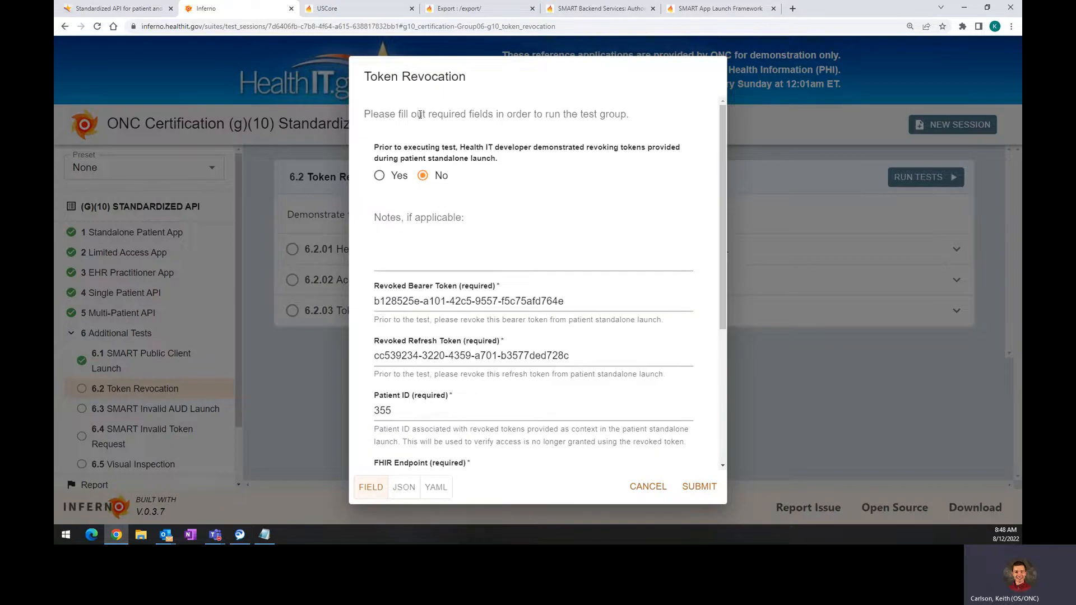
pyautogui.moveTo(375, 302); pyautogui.dragTo(589, 303)
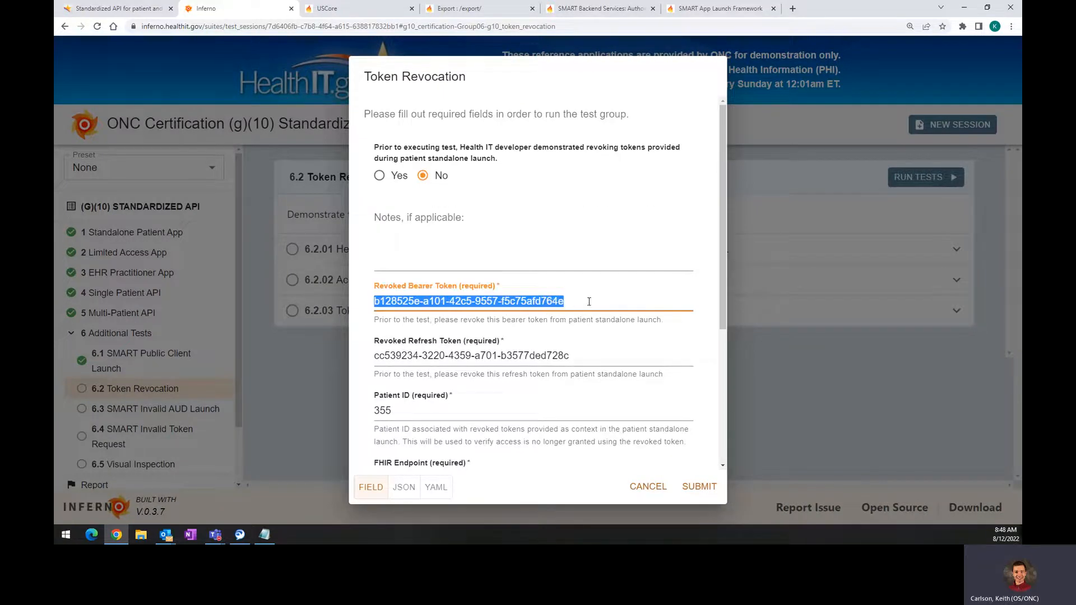
pyautogui.moveTo(373, 364)
pyautogui.mouseDown()
pyautogui.moveTo(591, 366)
pyautogui.moveTo(372, 356)
pyautogui.mouseUp()
pyautogui.click(390, 303)
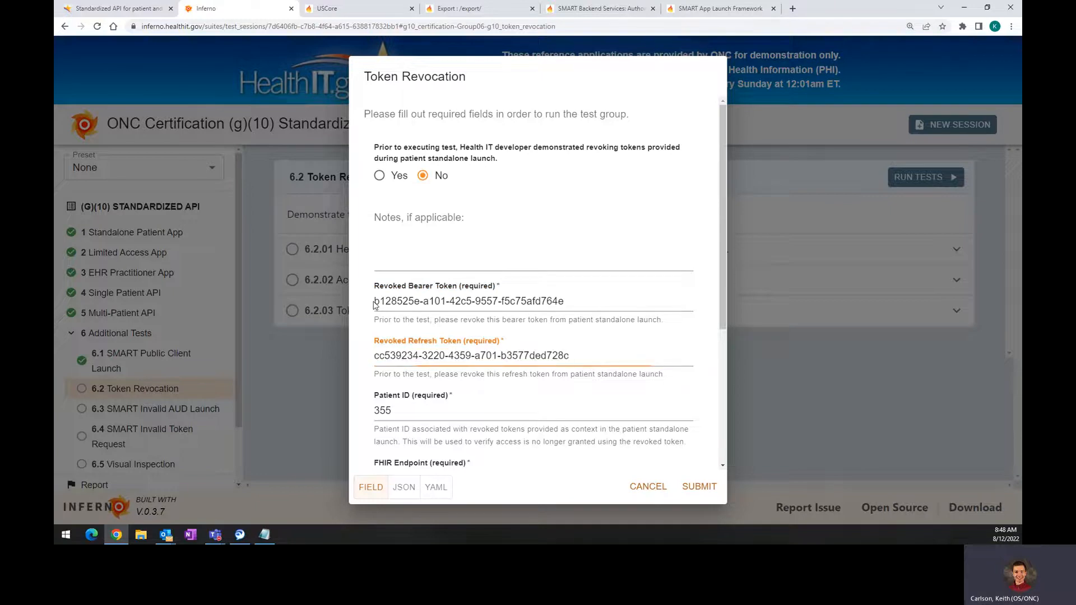
pyautogui.moveTo(413, 302); pyautogui.dragTo(420, 301)
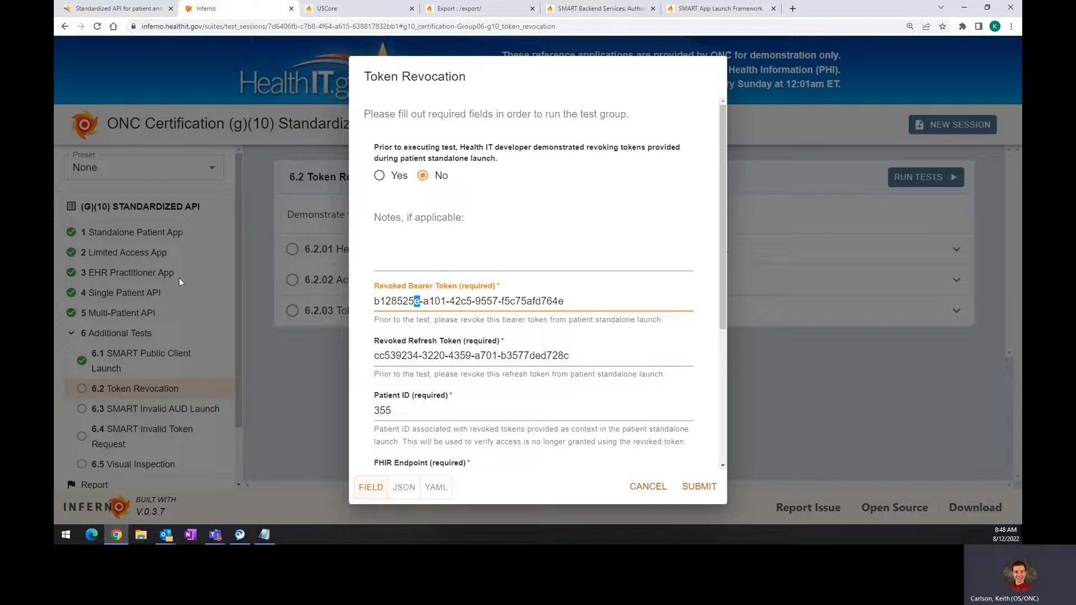
pyautogui.click(401, 224)
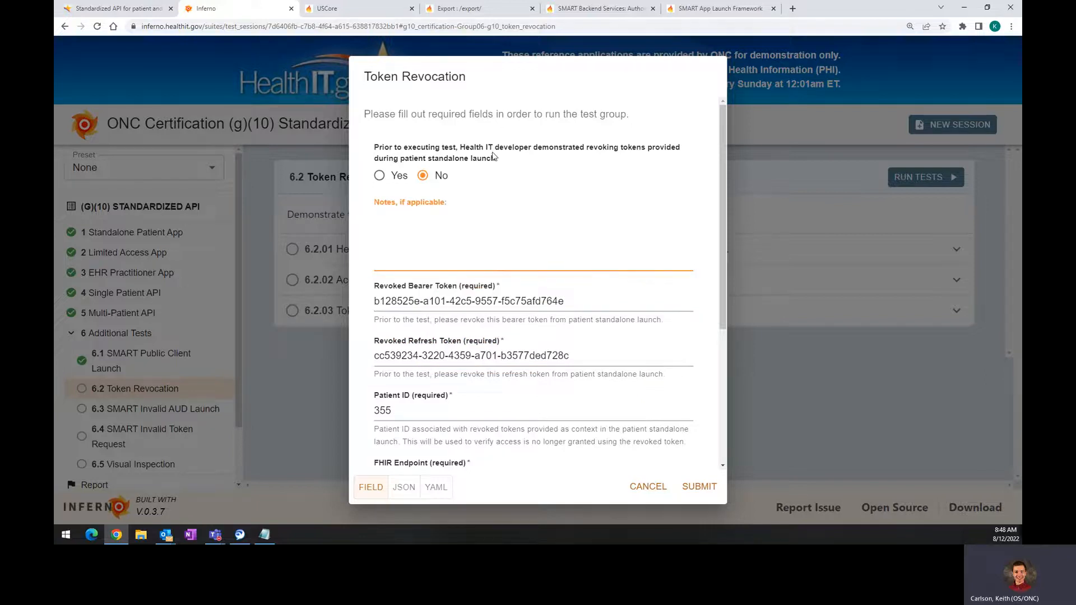
# Step: Review the developer attestation and revoked token fields, and answer Yes to having demonstrated token revocation before executing the test
pyautogui.click(512, 103)
pyautogui.moveTo(377, 147); pyautogui.dragTo(463, 148)
pyautogui.click(477, 163)
pyautogui.moveTo(567, 301); pyautogui.dragTo(375, 303)
pyautogui.moveTo(571, 357); pyautogui.dragTo(370, 358)
pyautogui.click(600, 307)
pyautogui.moveTo(601, 307); pyautogui.dragTo(473, 301)
pyautogui.click(578, 301)
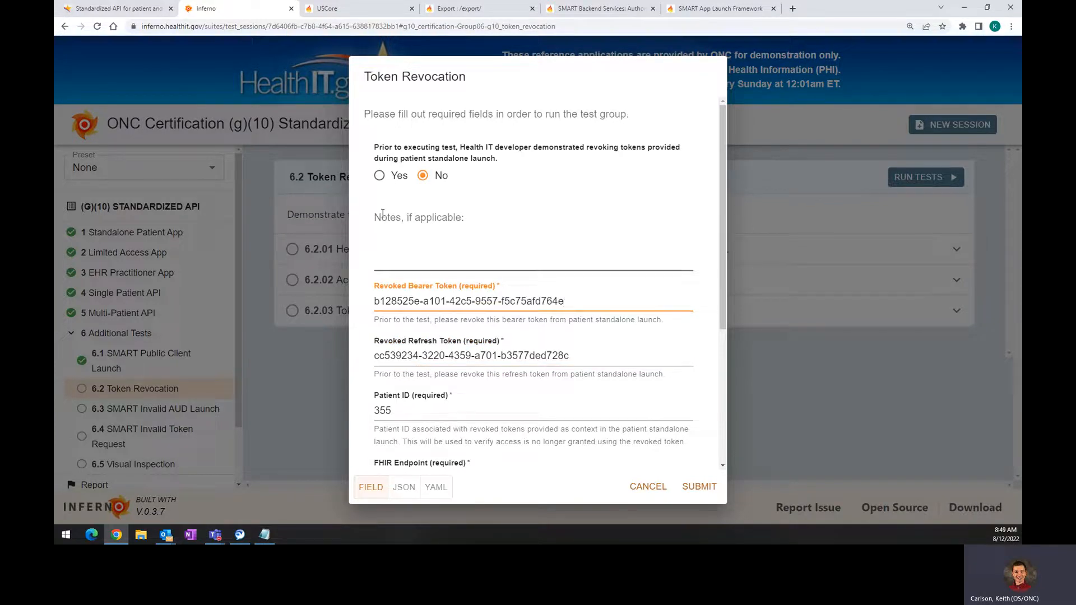
pyautogui.click(380, 178)
pyautogui.click(381, 176)
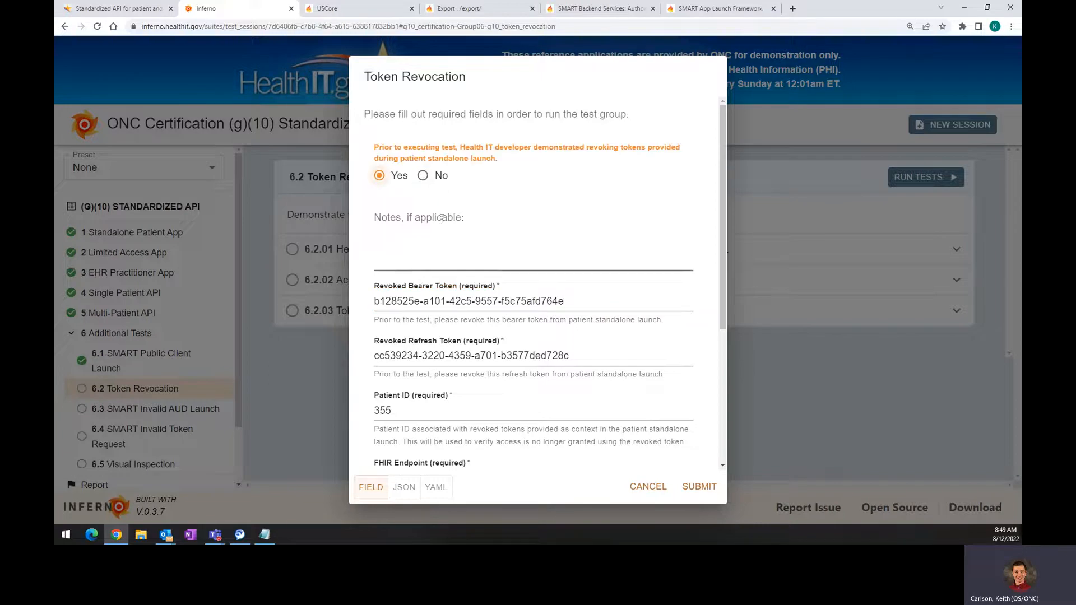
# Step: Answer No to the developer attestation about having demonstrated token revocation before executing the test
pyautogui.click(442, 218)
pyautogui.click(424, 177)
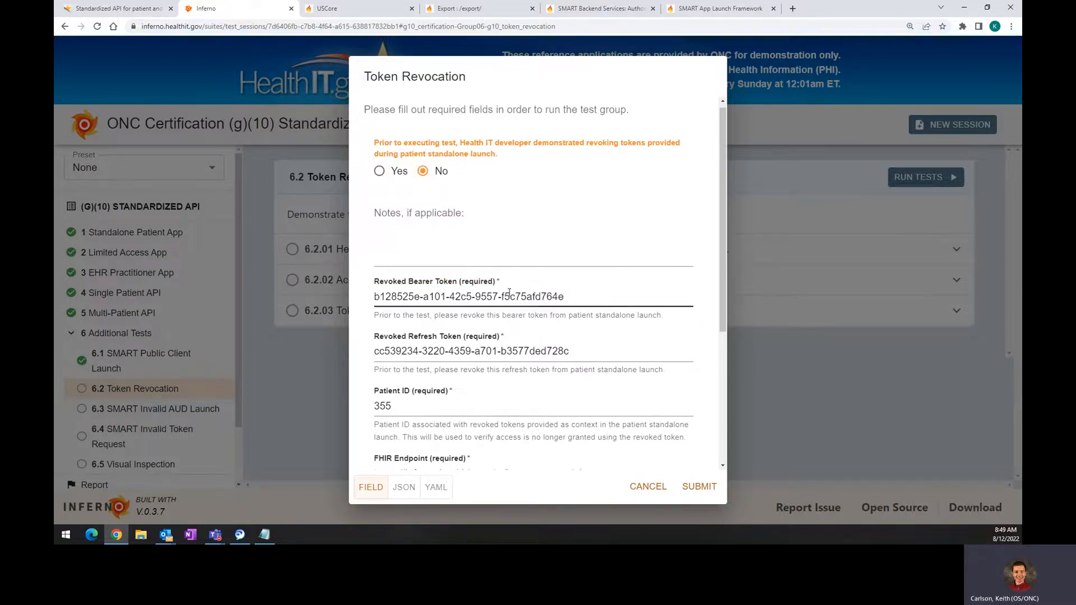
pyautogui.click(479, 253)
# Step: Examine the Revoked Bearer Token and Revoked Refresh Token fields in the Token Revocation inputs
pyautogui.click(585, 297)
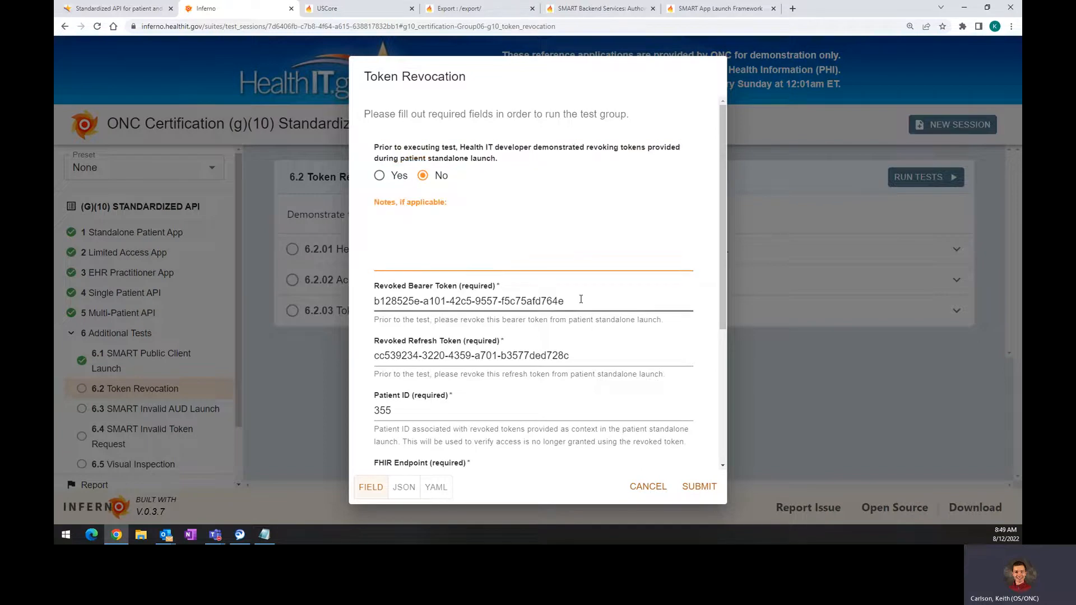
pyautogui.click(584, 344)
pyautogui.click(585, 317)
pyautogui.click(579, 304)
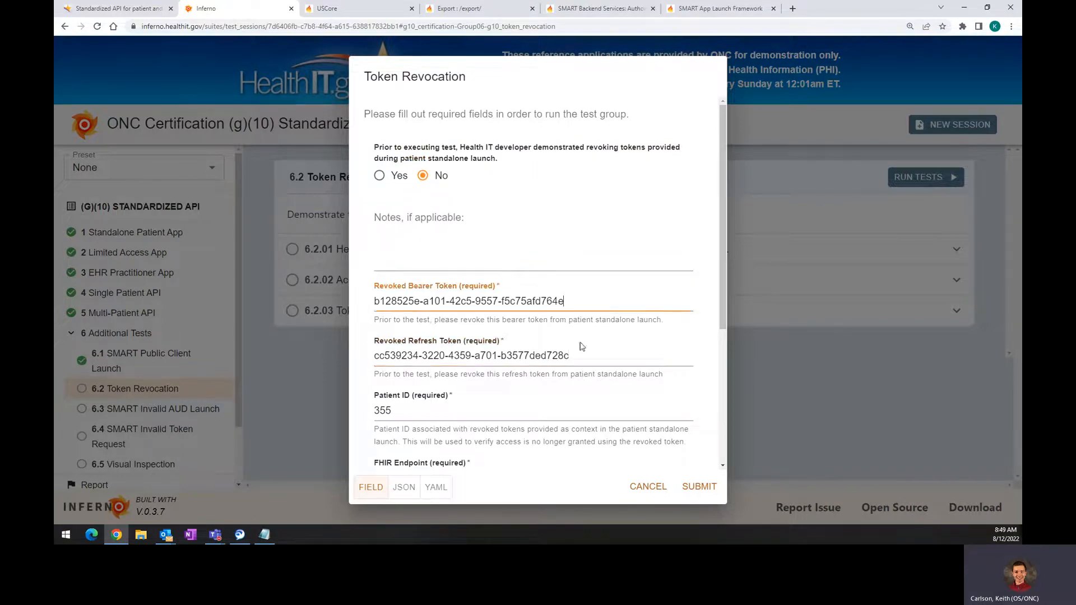
pyautogui.click(582, 350)
pyautogui.click(578, 305)
pyautogui.click(583, 350)
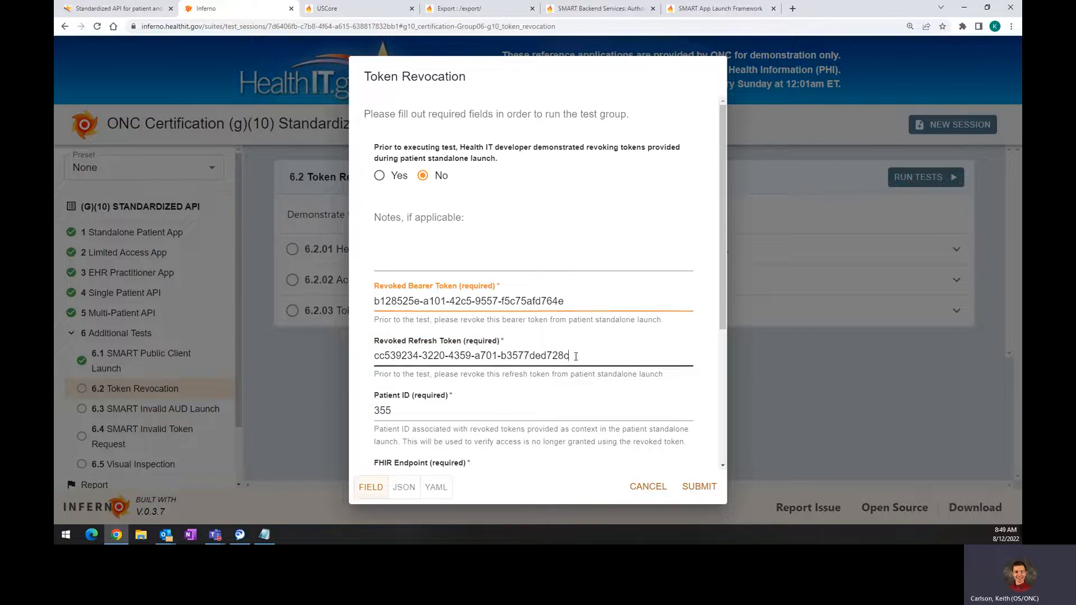
pyautogui.click(577, 306)
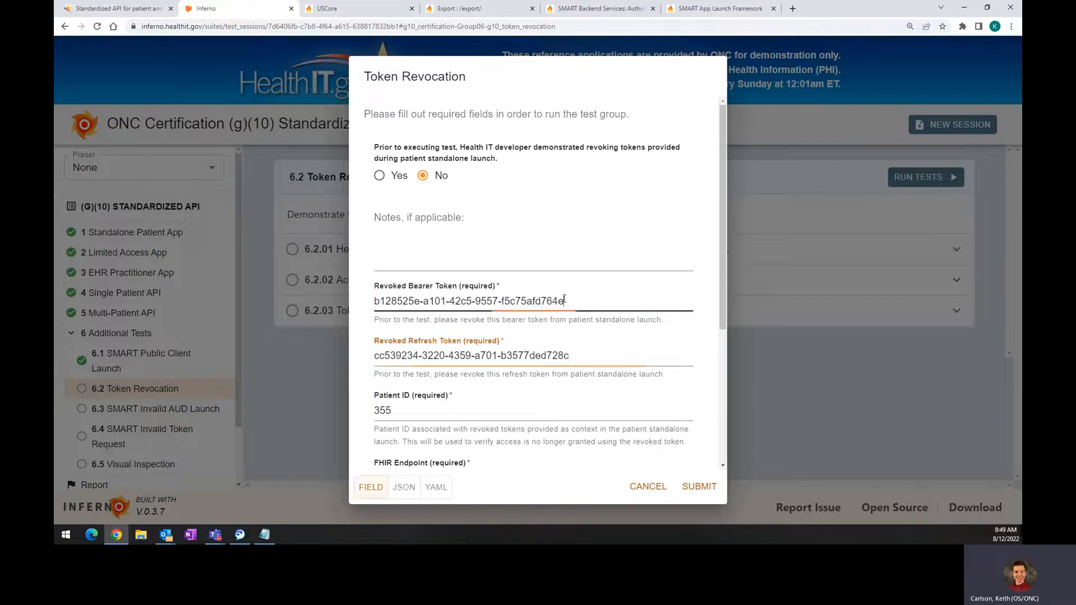
# Step: Close all browser tabs that follow the USCore tab
pyautogui.click(381, 13)
pyautogui.rightClick(383, 12)
pyautogui.click(447, 149)
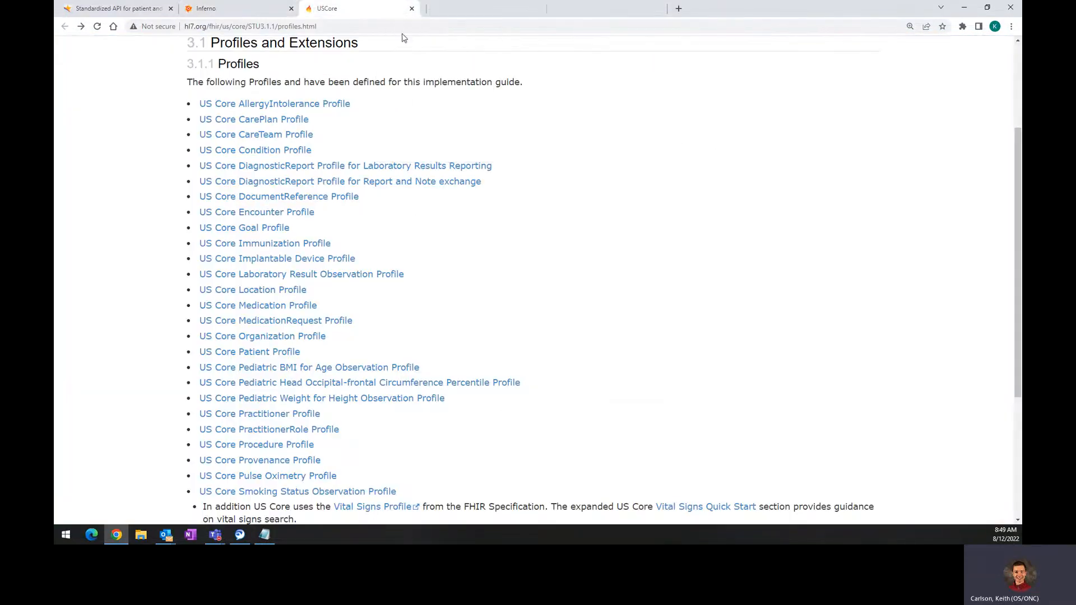
# Step: Load the Inferno Reference Server at inferno.healthit.gov/reference-server in the USCore tab and open its Revoke Token page
pyautogui.click(400, 23)
pyautogui.write('inf')
pyautogui.press('Down')
pyautogui.press('Down')
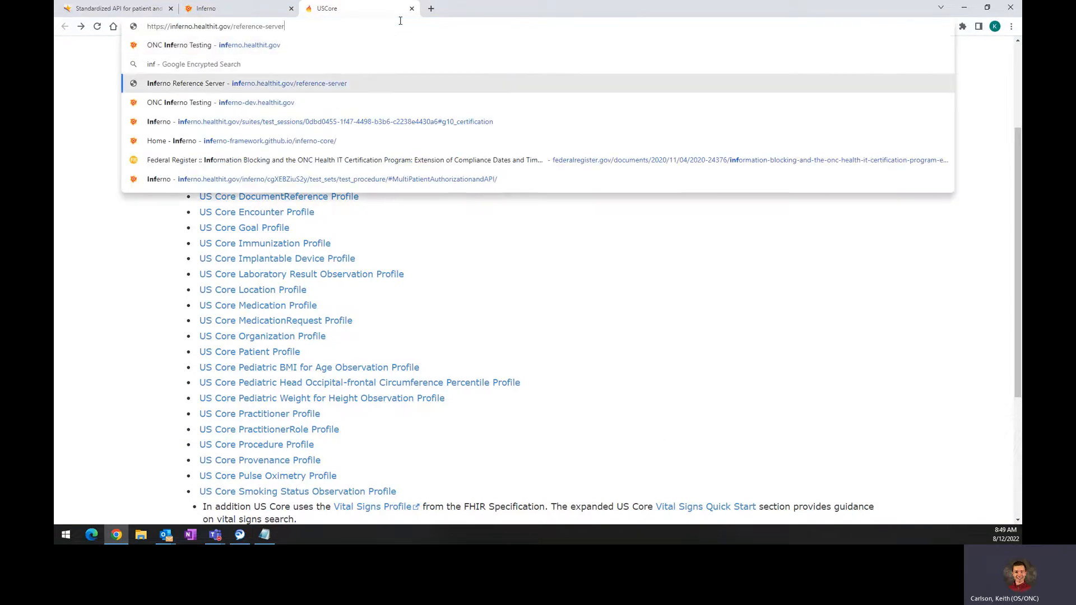
pyautogui.click(339, 84)
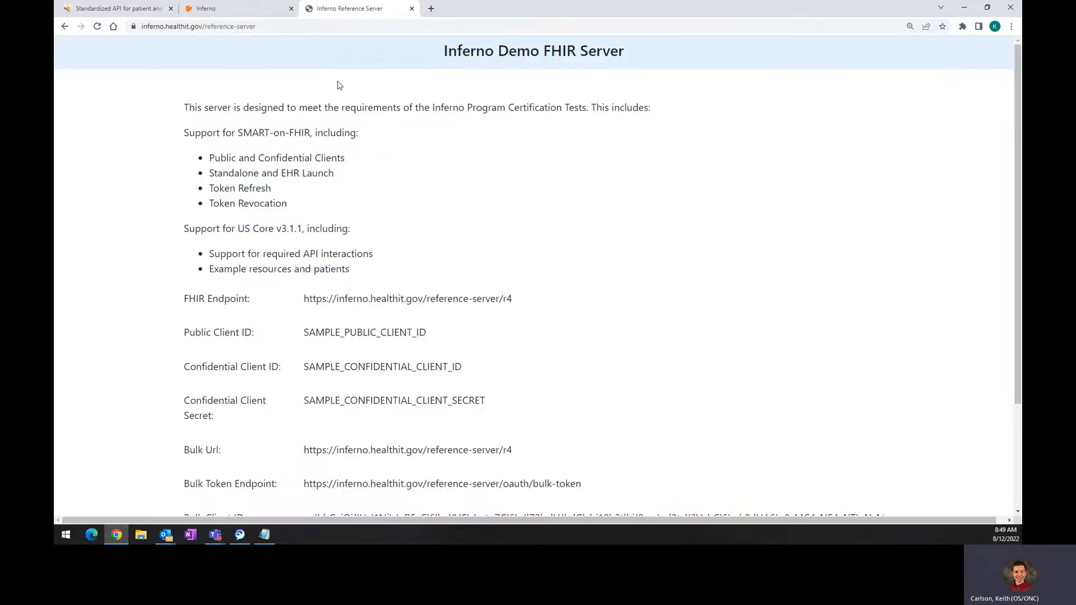
pyautogui.scroll(-3, 532, 147)
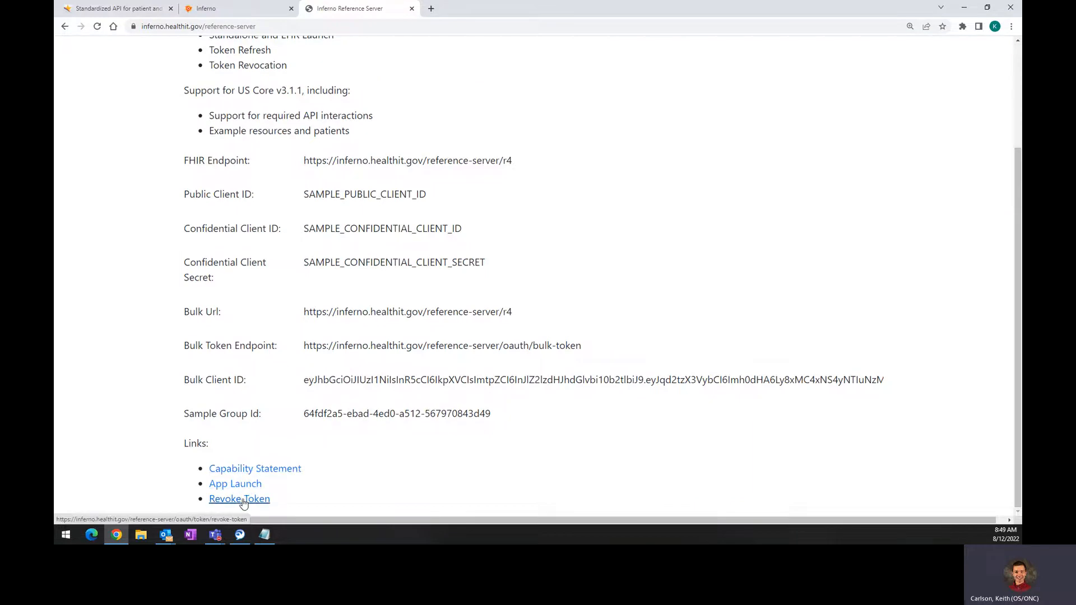
pyautogui.click(247, 499)
pyautogui.click(442, 122)
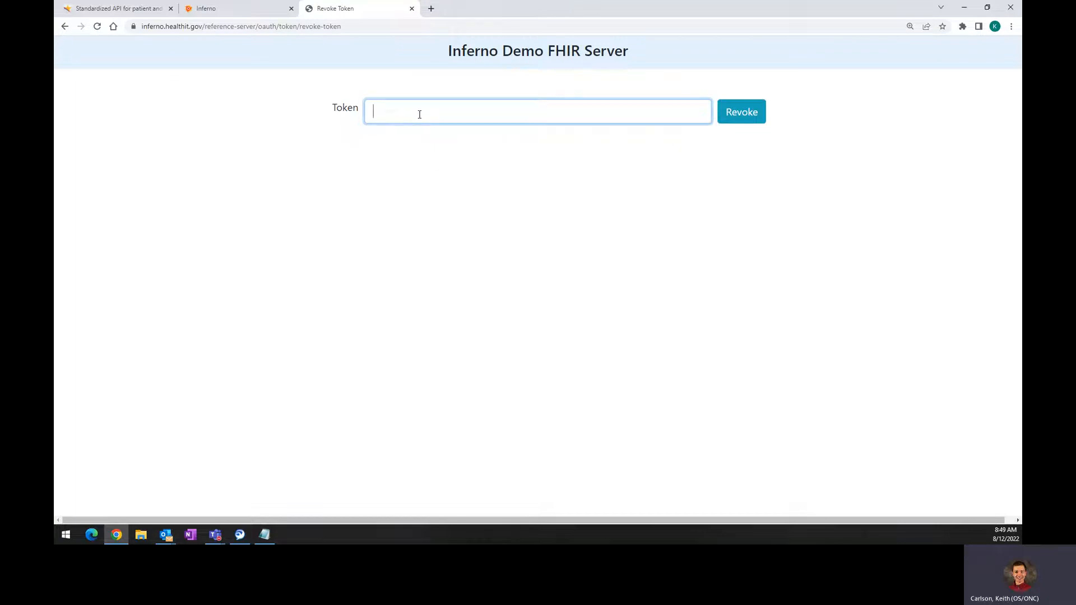
# Step: Copy the Revoked Bearer Token from the Inferno inputs into the Revoke Token page's Token field and revoke it
pyautogui.click(264, 11)
pyautogui.moveTo(565, 302); pyautogui.dragTo(371, 303)
pyautogui.hotkey('ctrl', 'c')
pyautogui.click(335, 8)
pyautogui.hotkey('ctrl', 'v')
pyautogui.click(739, 115)
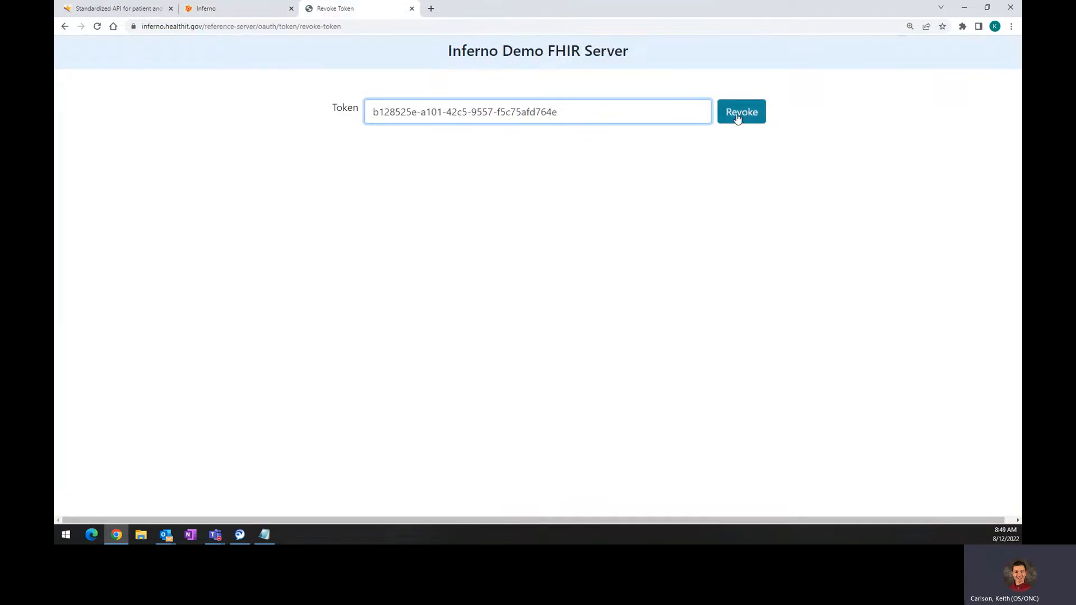
pyautogui.moveTo(325, 105); pyautogui.dragTo(176, 118)
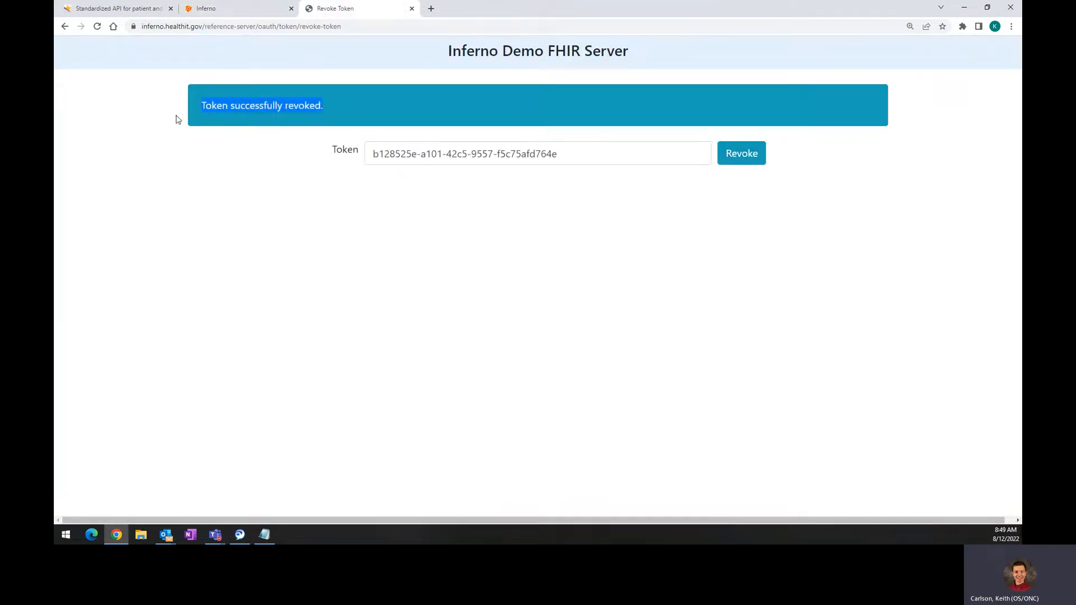
# Step: Try to revoke the refresh token by copying it from the Inferno inputs into the Revoke Token page's Token field
pyautogui.click(261, 11)
pyautogui.moveTo(594, 355); pyautogui.dragTo(362, 359)
pyautogui.hotkey('ctrl', 'c')
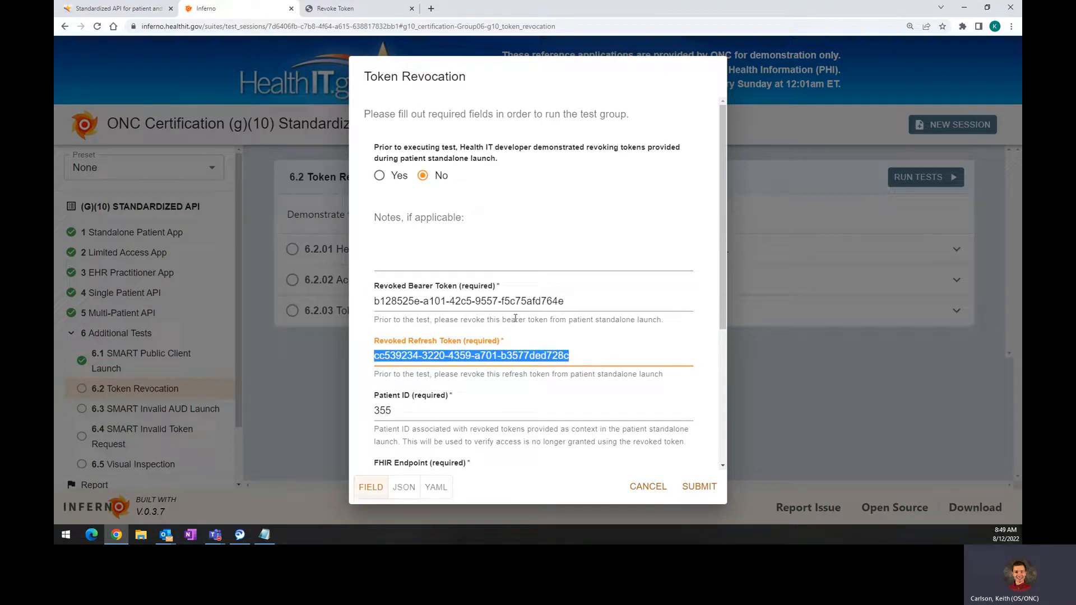
pyautogui.click(563, 333)
pyautogui.click(369, 27)
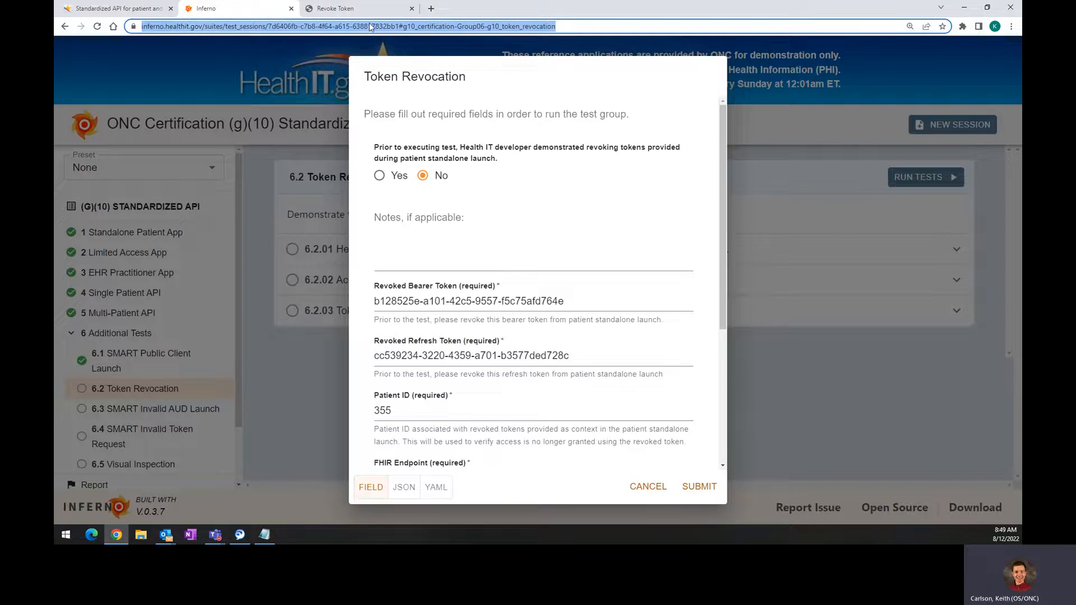
pyautogui.click(358, 8)
pyautogui.click(583, 150)
pyautogui.hotkey('ctrl', 'a')
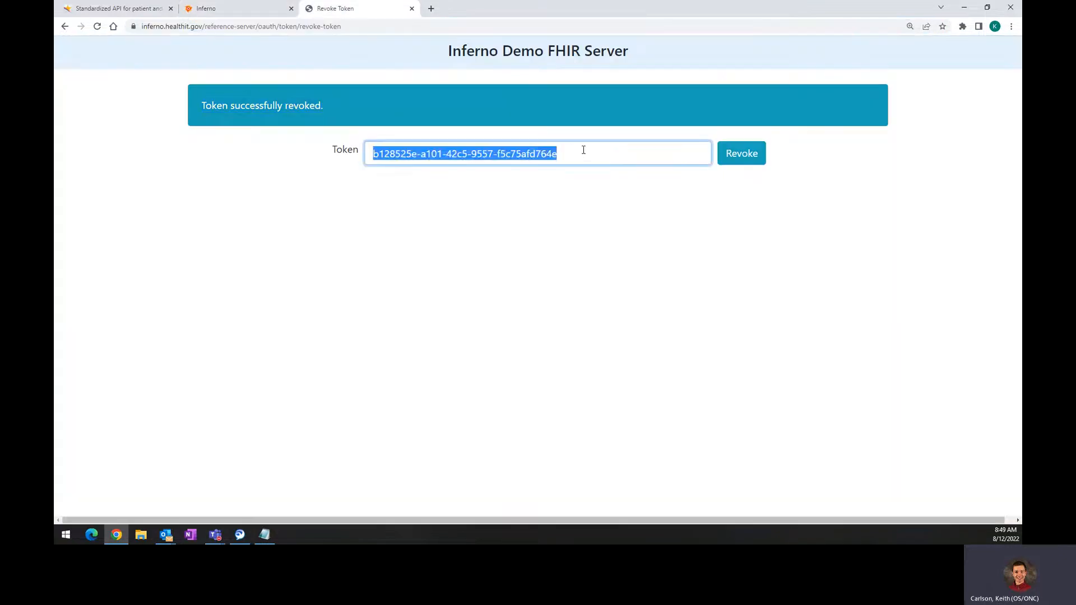
pyautogui.click(224, 16)
pyautogui.click(359, 9)
pyautogui.hotkey('ctrl', 'v')
pyautogui.click(725, 153)
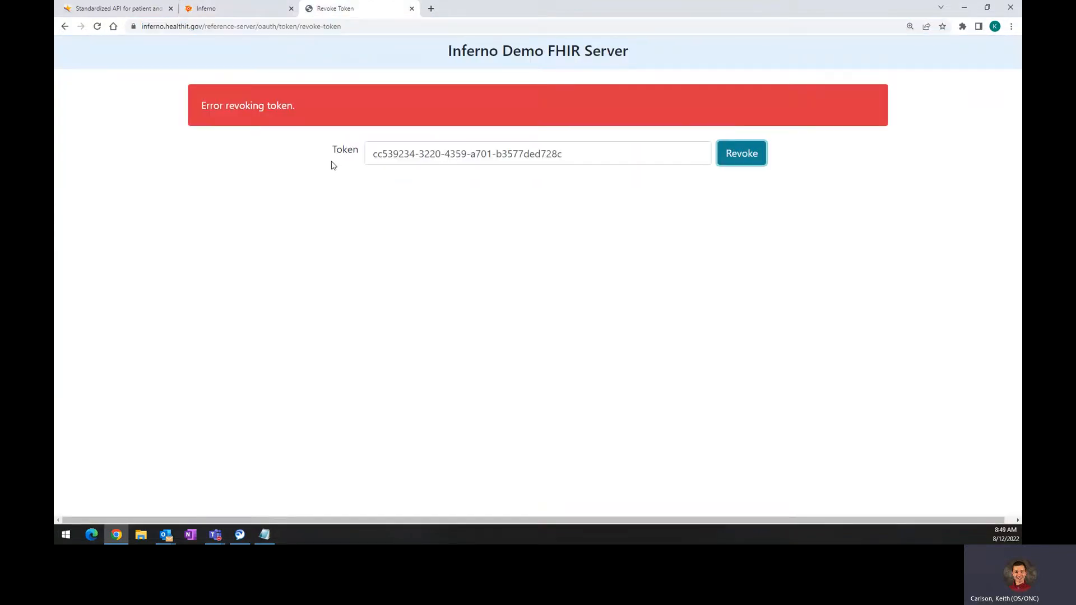
# Step: Return to the Inferno inputs, answer Yes to the token revocation attestation, and submit the 6.2 Token Revocation tests
pyautogui.click(221, 14)
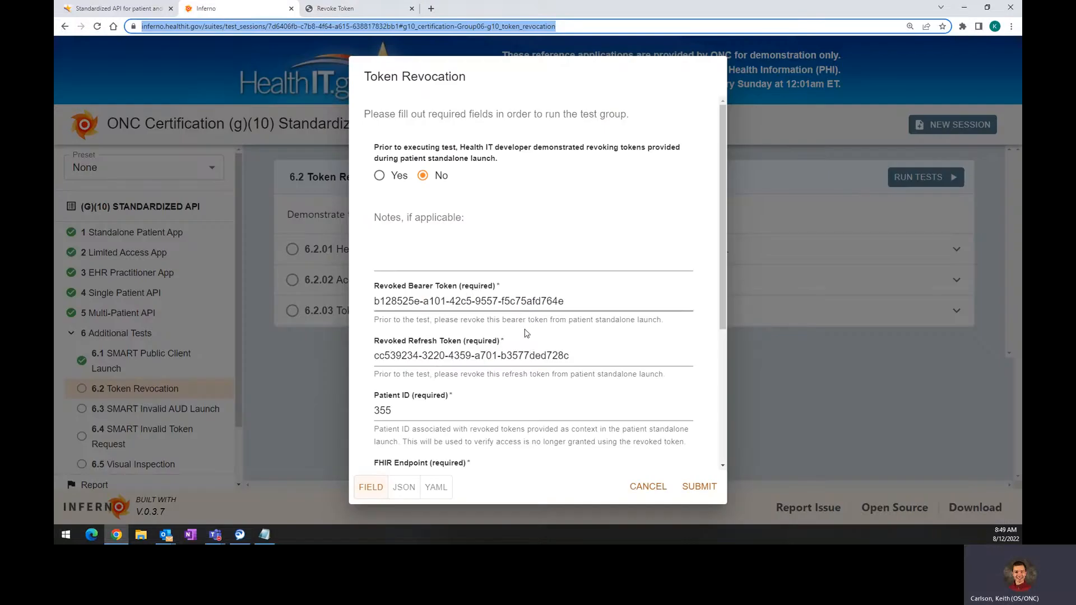
pyautogui.scroll(-3, 570, 370)
pyautogui.scroll(3, 570, 370)
pyautogui.click(587, 357)
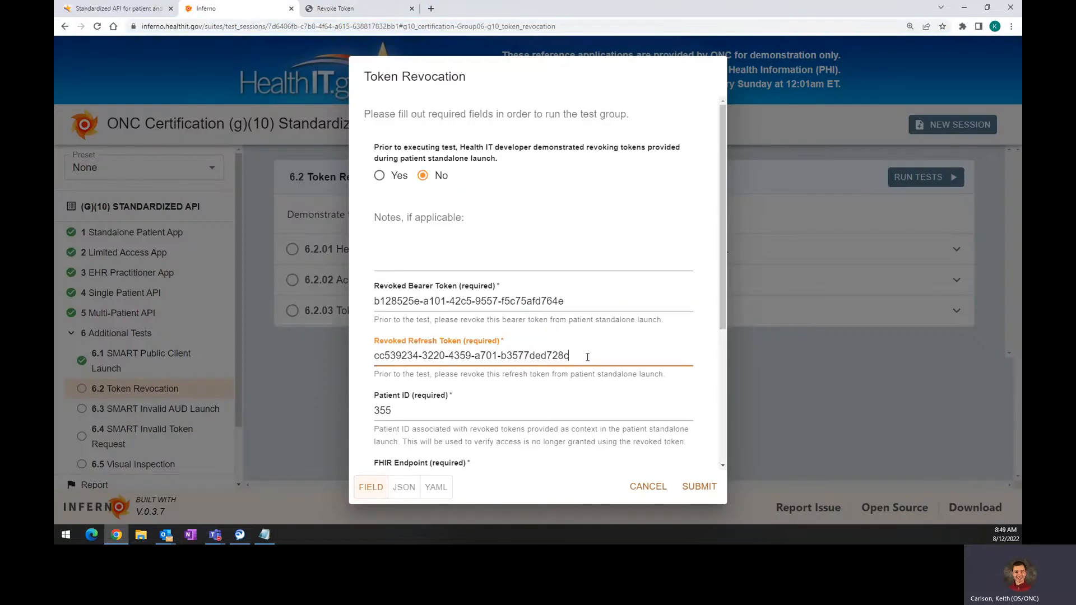
pyautogui.click(572, 302)
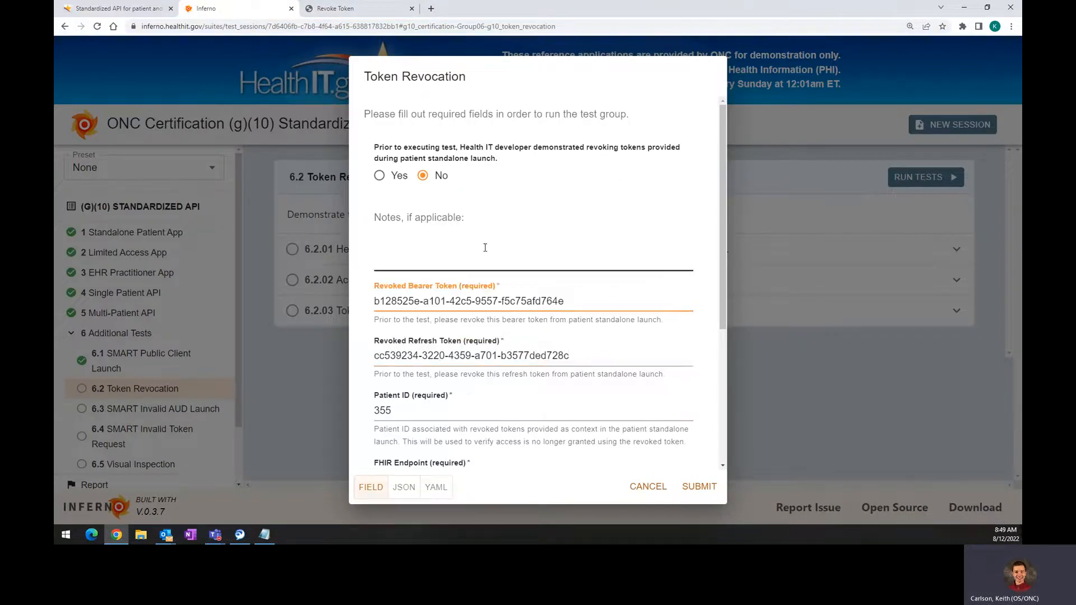
pyautogui.click(399, 178)
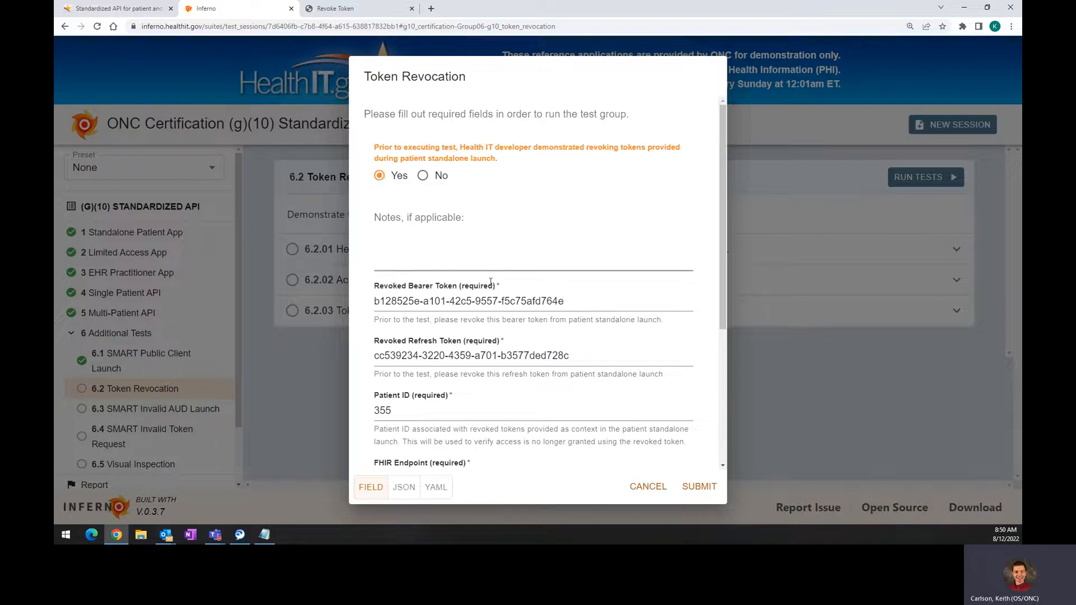
pyautogui.scroll(-1, 505, 295)
pyautogui.scroll(-4, 505, 294)
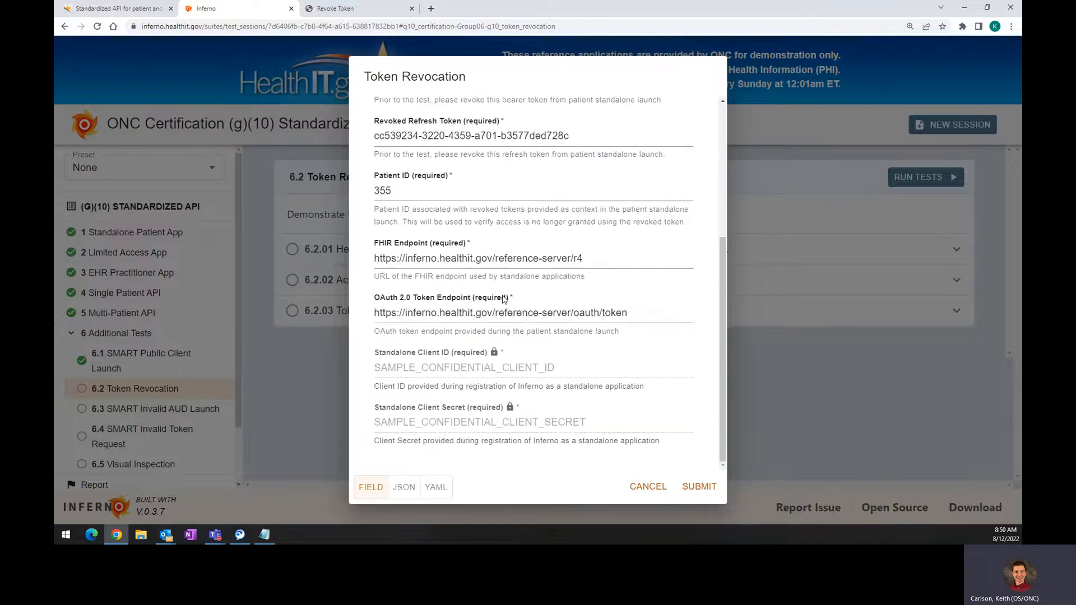
pyautogui.click(706, 492)
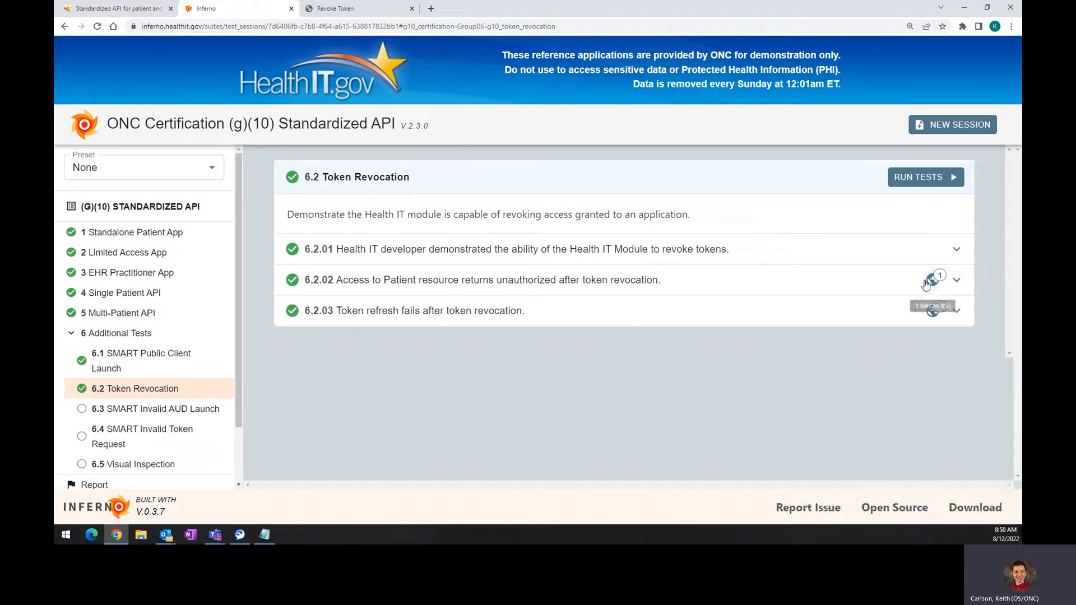
# Step: Expand test 6.2.02, highlight the Patient request URL in its HTTP requests, and open that request's details
pyautogui.click(955, 280)
pyautogui.click(932, 280)
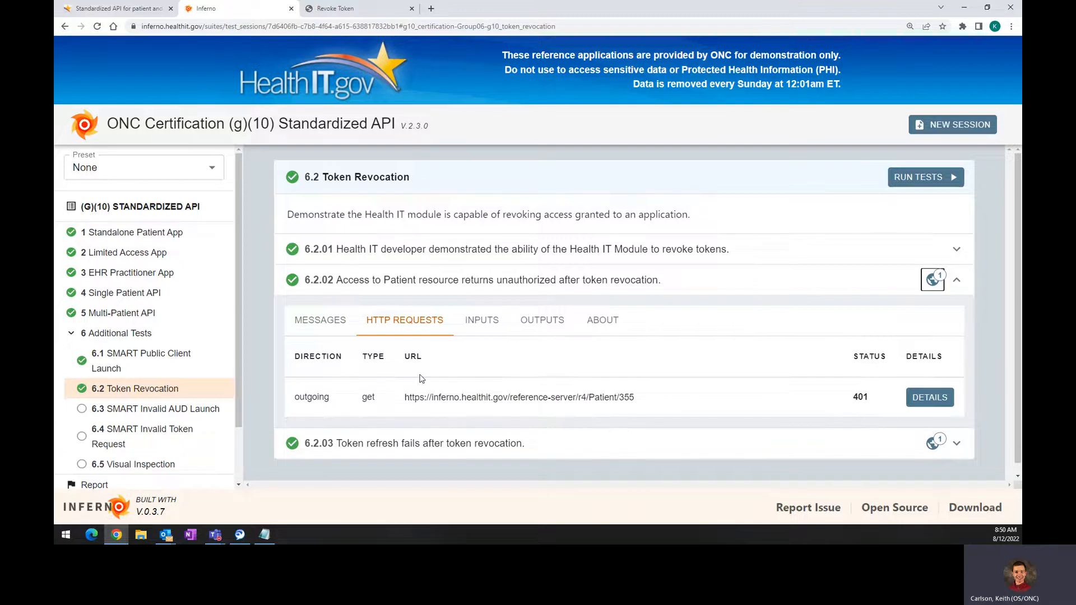
pyautogui.moveTo(406, 397); pyautogui.dragTo(622, 401)
pyautogui.click(588, 398)
pyautogui.click(929, 397)
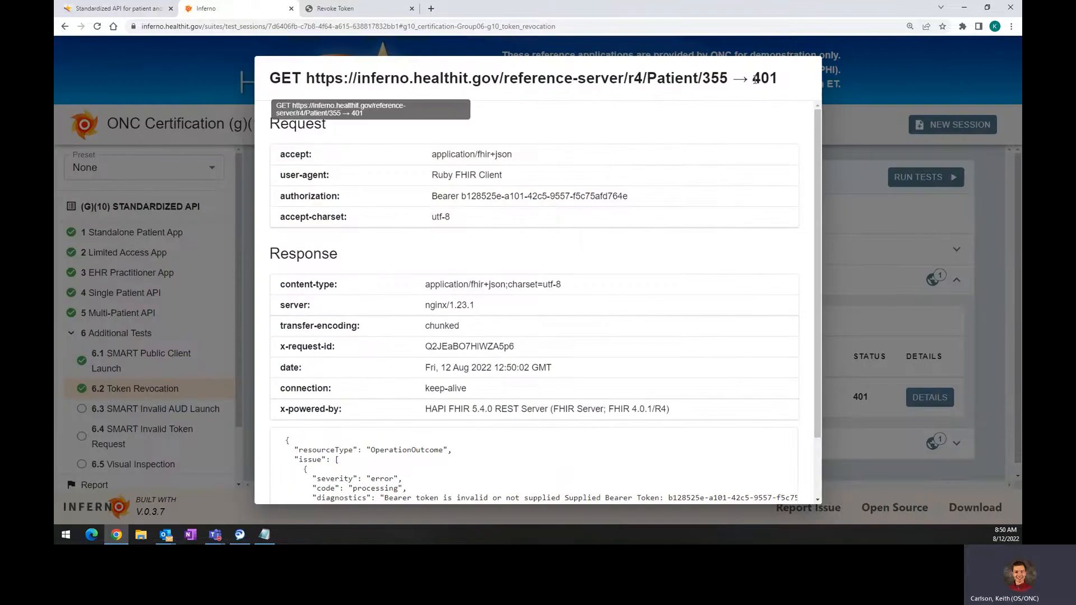
# Step: Examine the request's status code and OperationOutcome response, highlighting the diagnostics text, then close the details and collapse test 6.2.02
pyautogui.moveTo(760, 78); pyautogui.dragTo(752, 78)
pyautogui.scroll(-2, 617, 230)
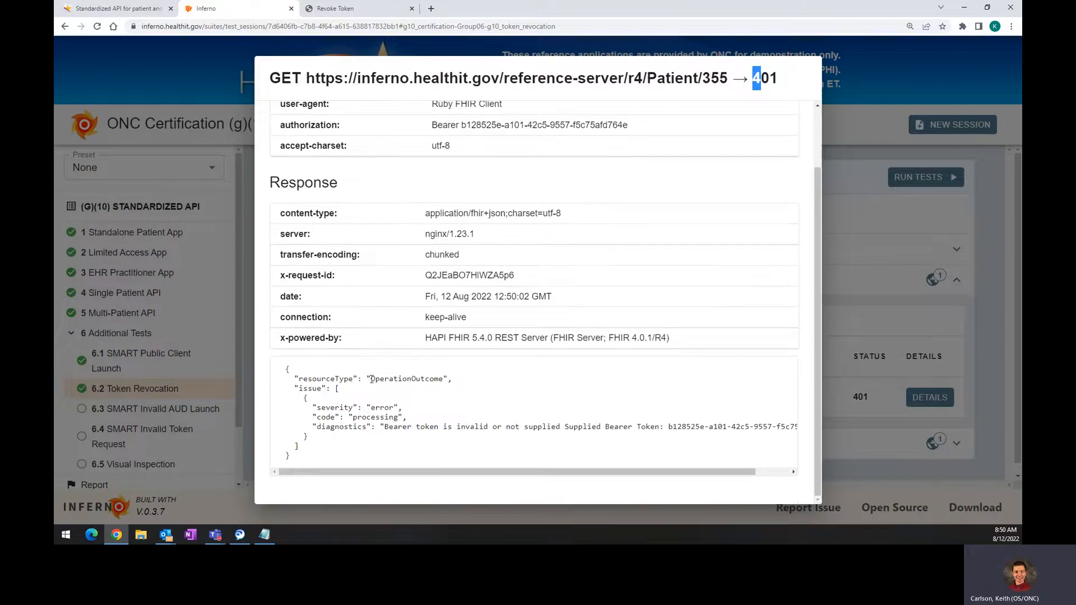
pyautogui.moveTo(371, 380); pyautogui.dragTo(443, 380)
pyautogui.moveTo(434, 409); pyautogui.dragTo(453, 417)
pyautogui.moveTo(442, 472); pyautogui.dragTo(481, 473)
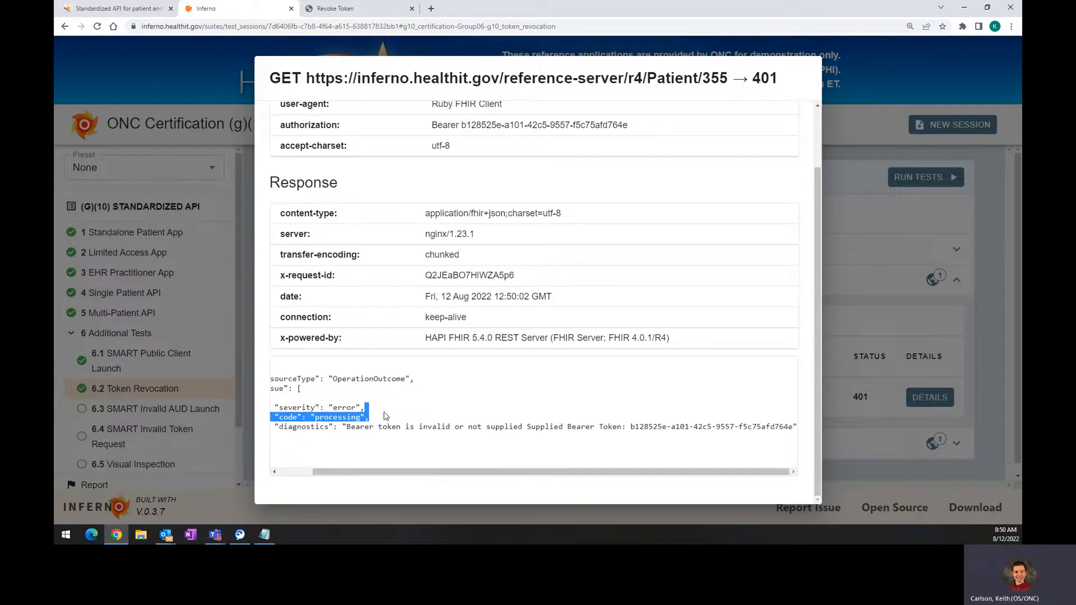
pyautogui.click(349, 428)
pyautogui.moveTo(325, 435); pyautogui.dragTo(809, 434)
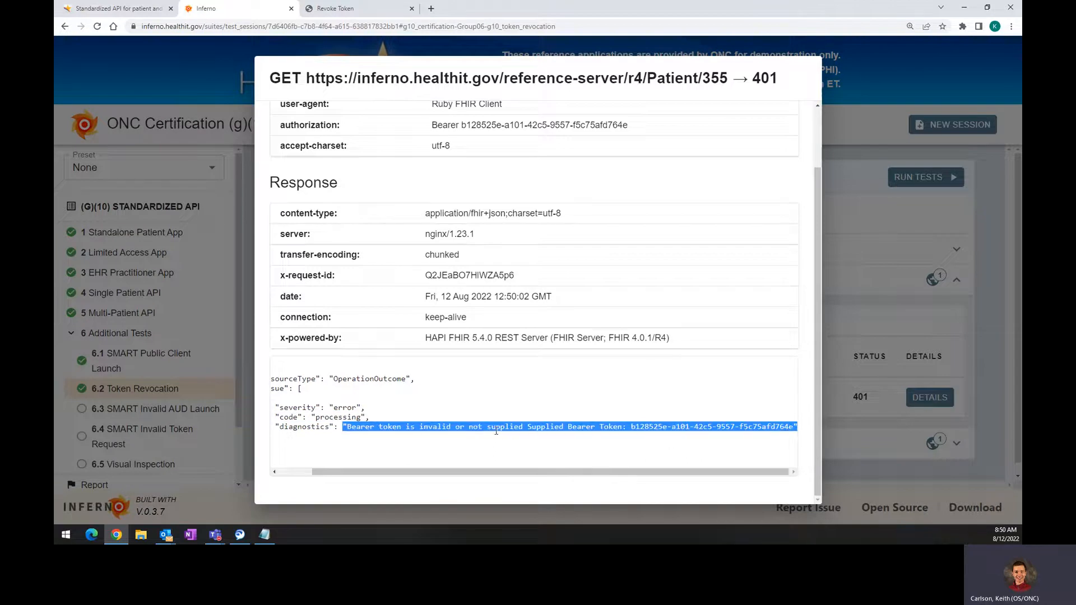
pyautogui.click(532, 427)
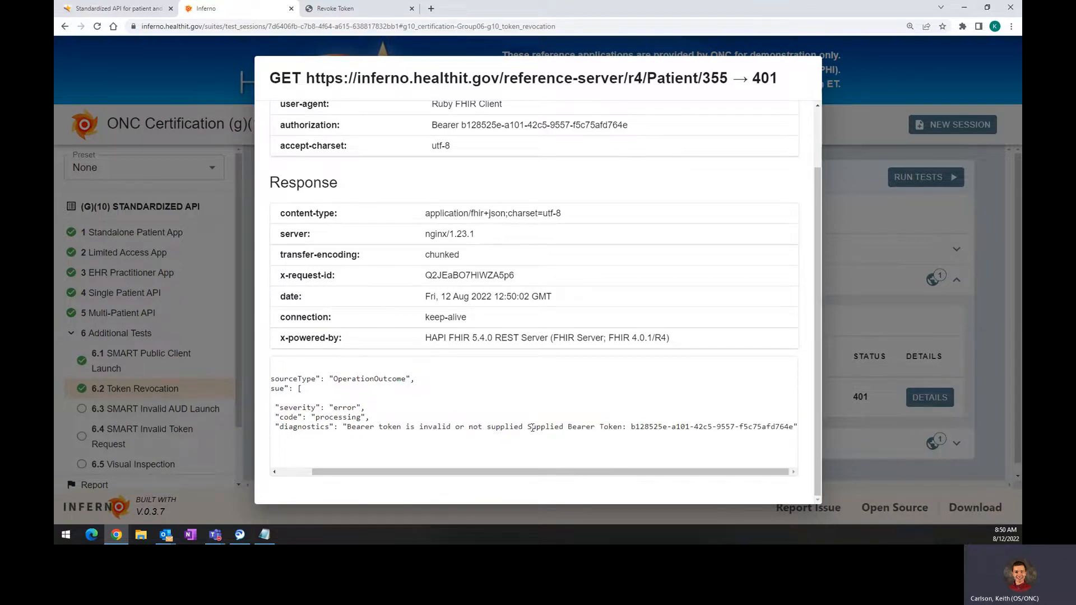
pyautogui.moveTo(499, 426); pyautogui.dragTo(530, 422)
pyautogui.click(543, 419)
pyautogui.moveTo(397, 427); pyautogui.dragTo(442, 429)
pyautogui.click(864, 227)
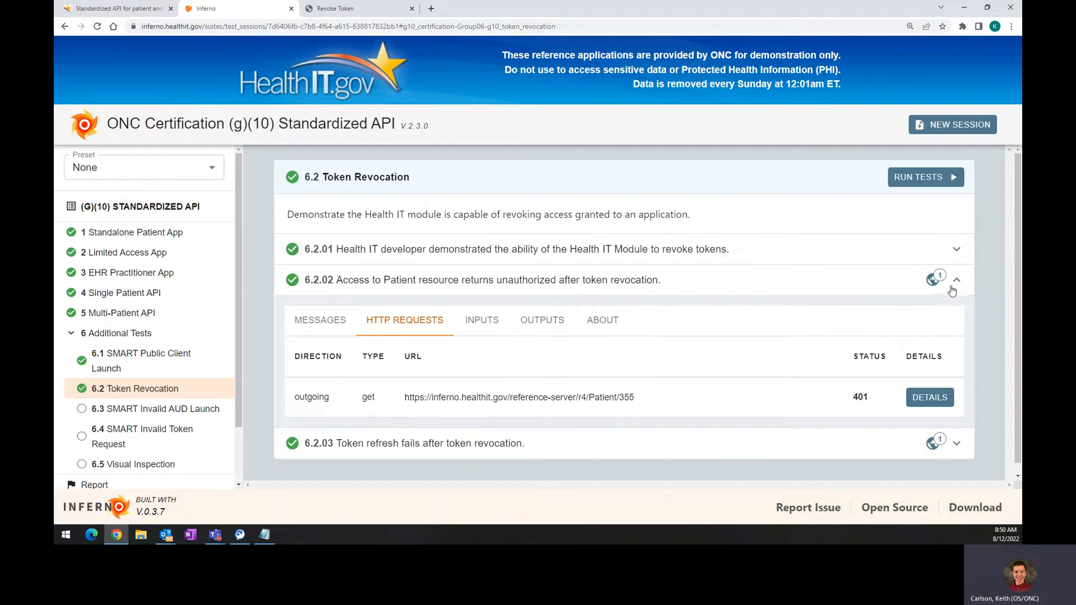
pyautogui.click(951, 287)
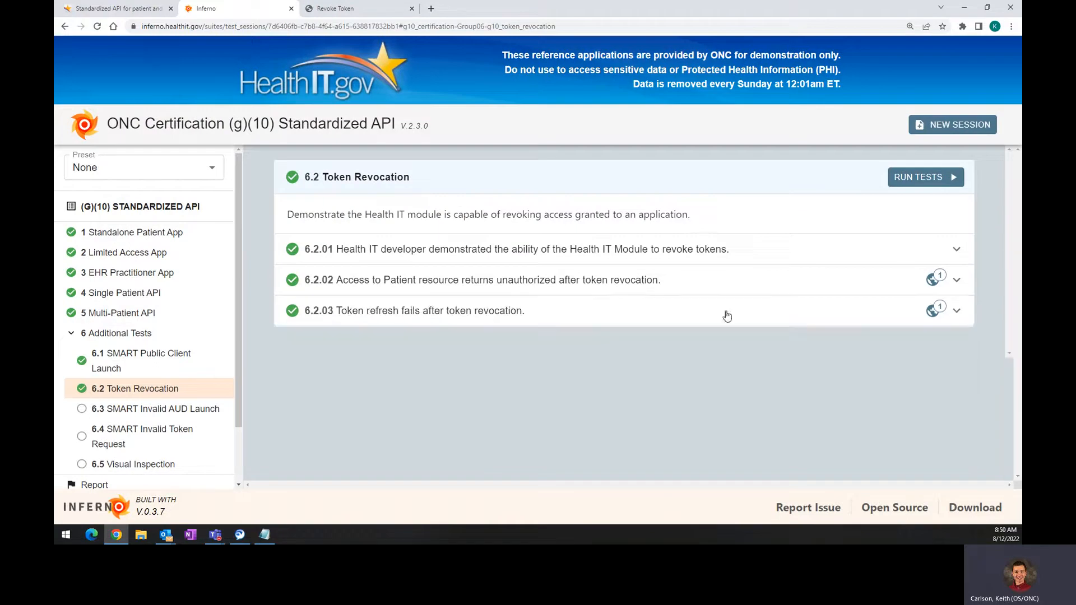
# Step: Open the 6.3 SMART Invalid AUD Launch group and examine its Background description, highlighting parts of the text and title
pyautogui.click(136, 410)
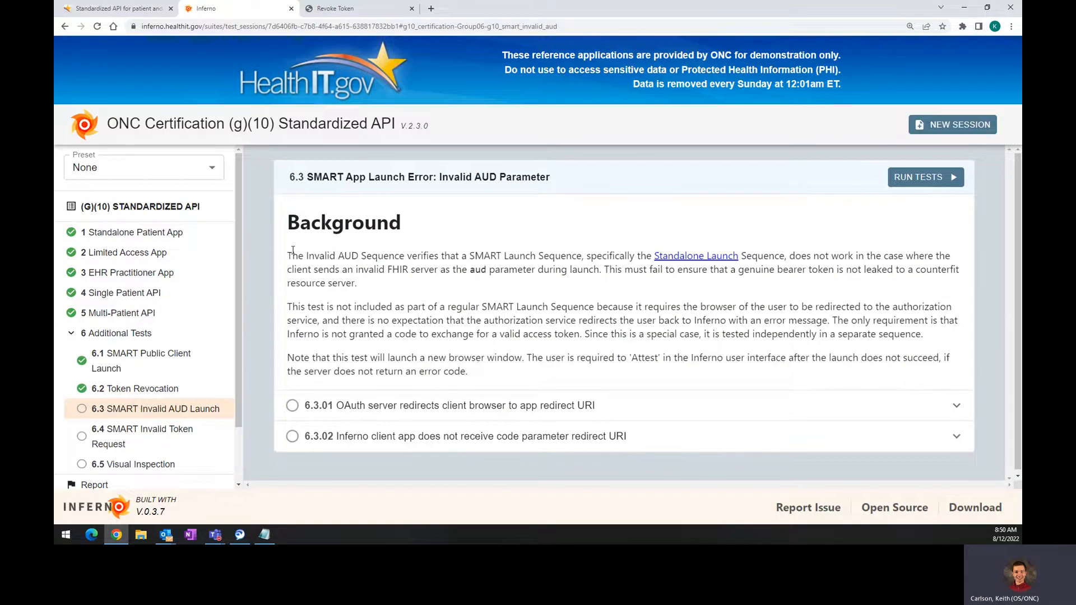
pyautogui.moveTo(292, 251); pyautogui.dragTo(312, 255)
pyautogui.moveTo(415, 269); pyautogui.dragTo(419, 274)
pyautogui.moveTo(287, 256); pyautogui.dragTo(303, 257)
pyautogui.click(415, 289)
pyautogui.moveTo(288, 256); pyautogui.dragTo(311, 270)
pyautogui.click(377, 295)
pyautogui.moveTo(341, 284); pyautogui.dragTo(358, 253)
pyautogui.click(382, 293)
pyautogui.moveTo(448, 178); pyautogui.dragTo(472, 175)
pyautogui.click(480, 174)
pyautogui.click(384, 289)
# Step: Start the 6.3 Invalid AUD Parameter tests, review the prefilled standalone endpoint, client and PKCE inputs, and submit them
pyautogui.click(915, 179)
pyautogui.scroll(-3, 560, 224)
pyautogui.scroll(3, 560, 224)
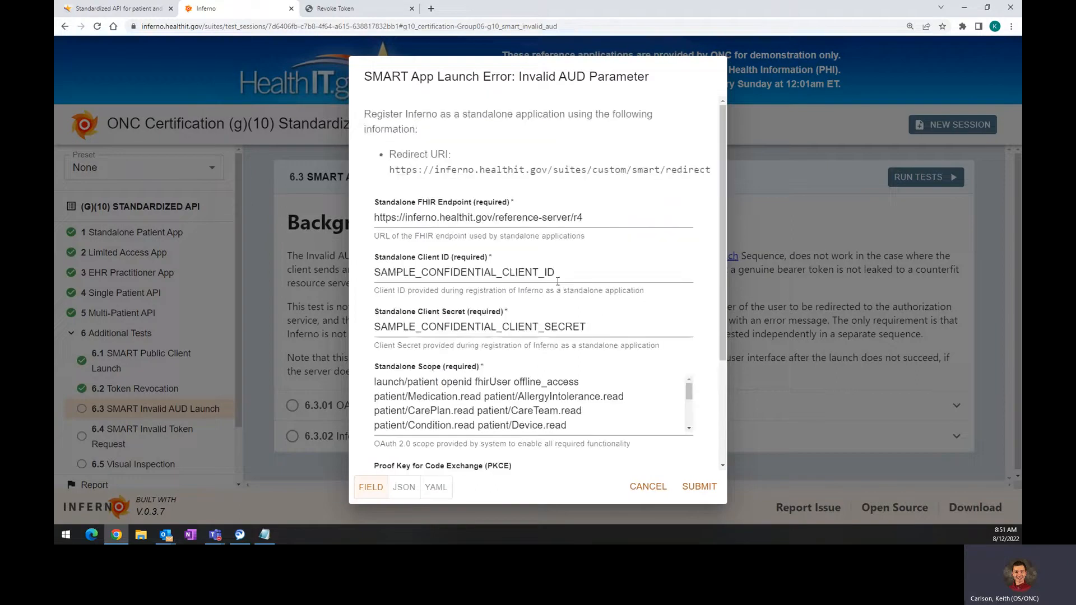
pyautogui.click(597, 214)
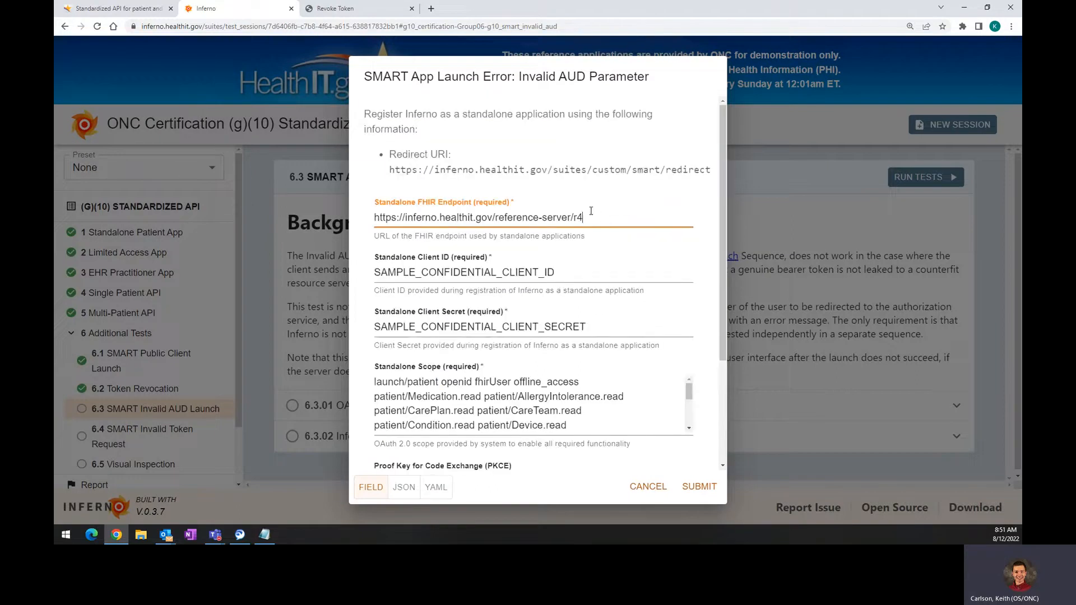
pyautogui.moveTo(416, 75); pyautogui.dragTo(543, 99)
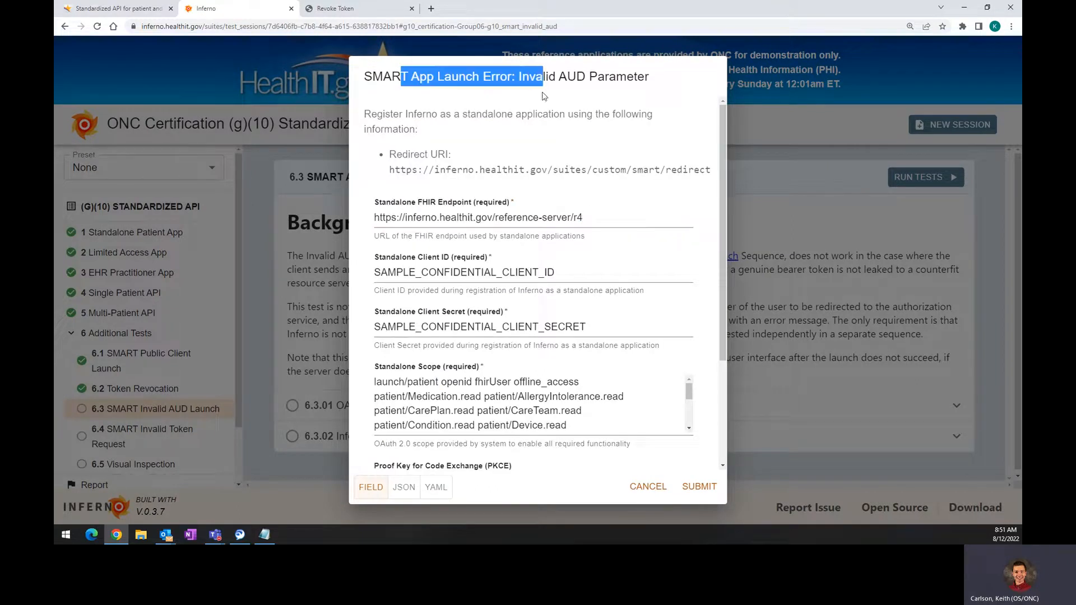
pyautogui.click(646, 201)
pyautogui.click(619, 329)
pyautogui.scroll(-3, 619, 328)
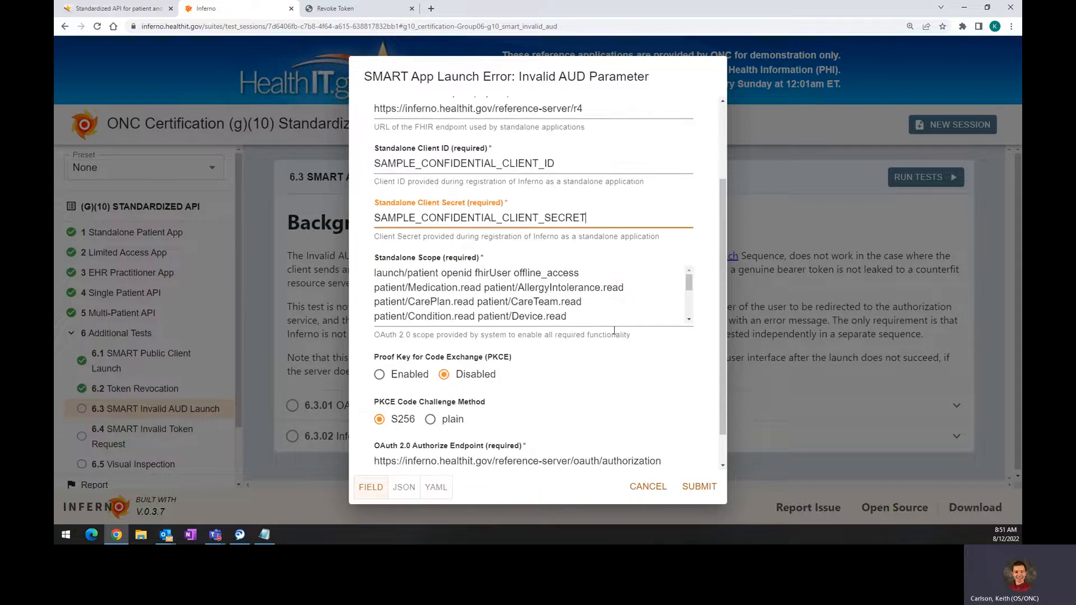
pyautogui.click(700, 495)
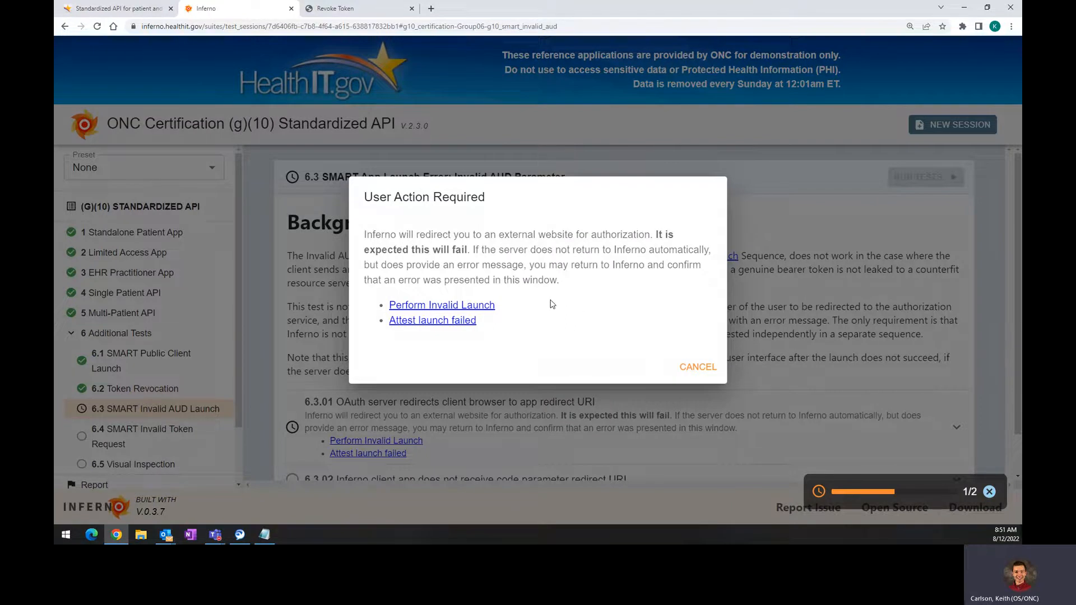
# Step: Perform the invalid launch, highlight the Audience value error text, then return to Inferno and attest that the launch failed
pyautogui.click(481, 306)
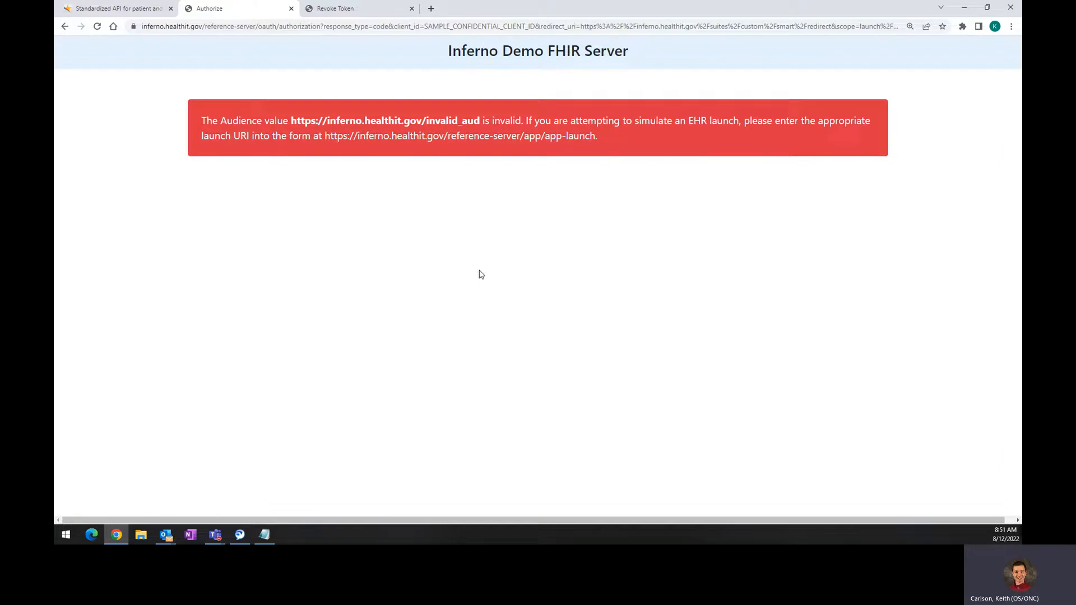
pyautogui.moveTo(212, 121); pyautogui.dragTo(524, 128)
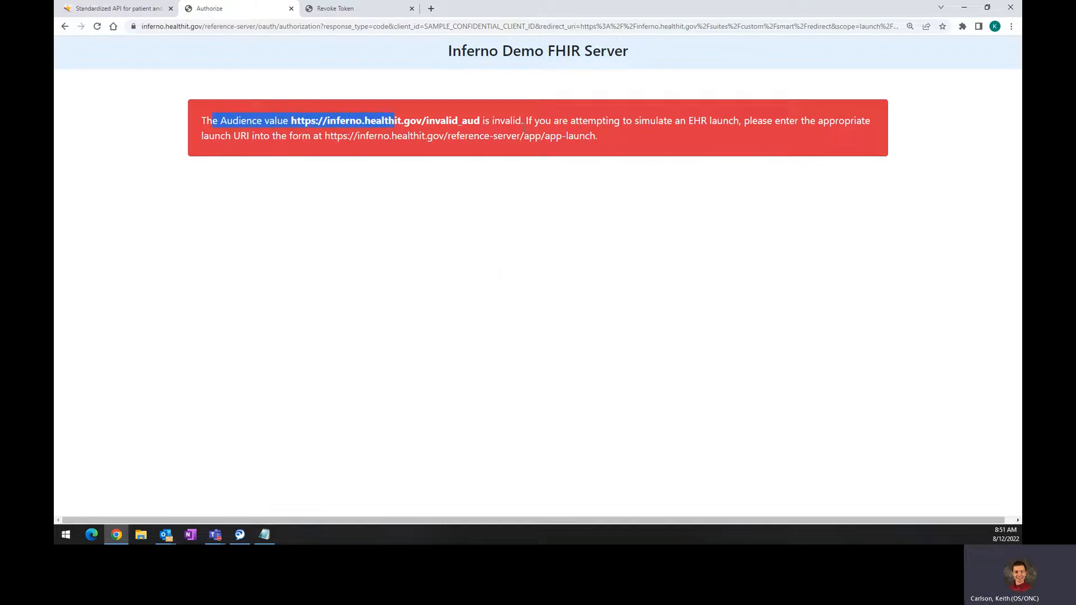
pyautogui.click(64, 26)
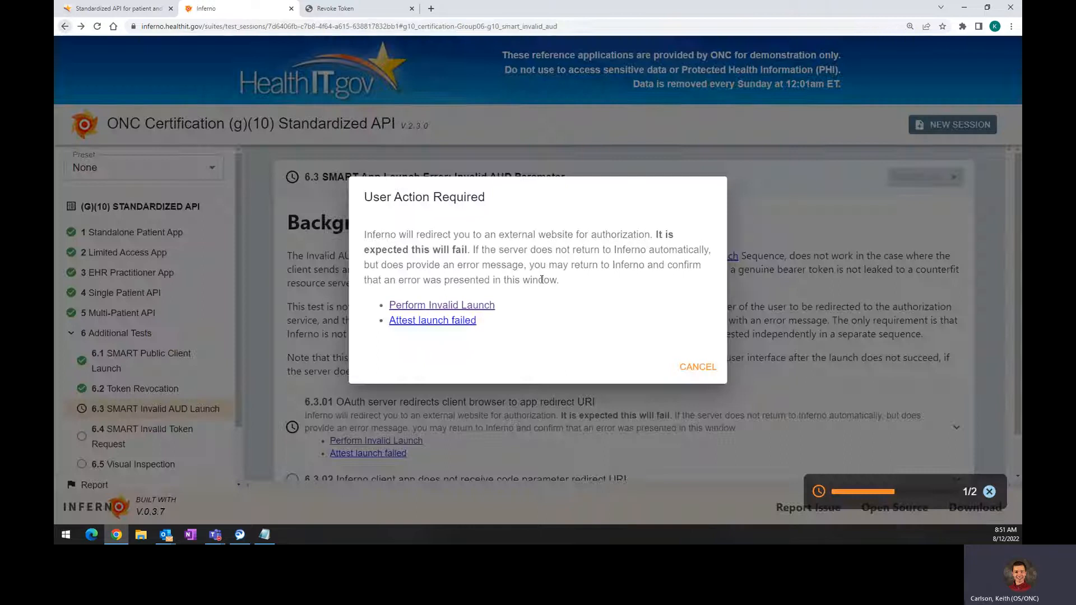
pyautogui.click(438, 321)
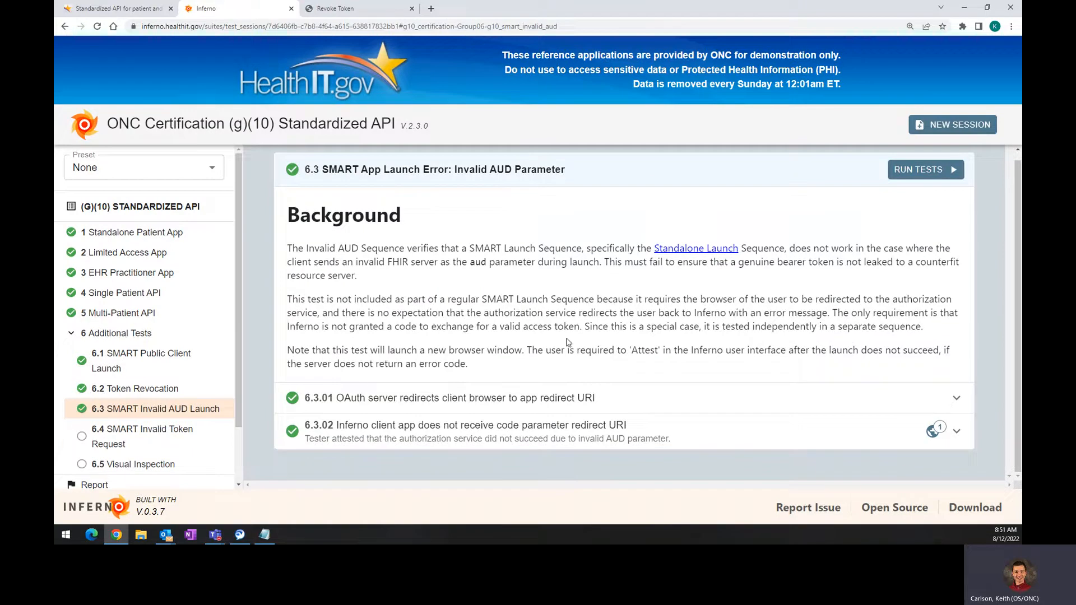
# Step: Examine the 6.3 Background description again, highlighting its paragraphs on the Invalid AUD Sequence
pyautogui.moveTo(237, 289); pyautogui.dragTo(250, 351)
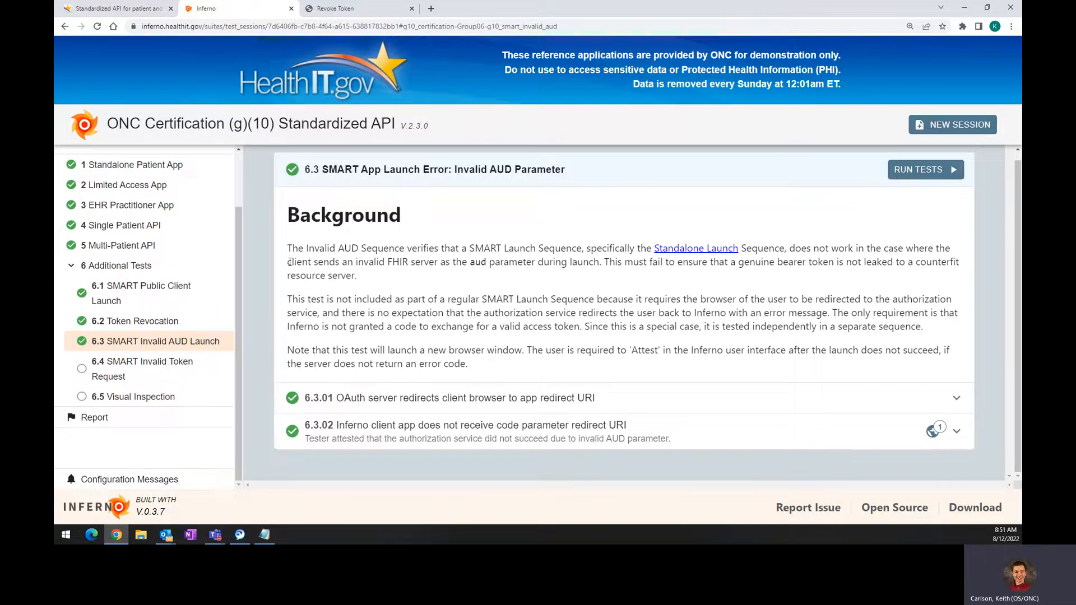
pyautogui.moveTo(286, 251); pyautogui.dragTo(588, 369)
pyautogui.click(487, 365)
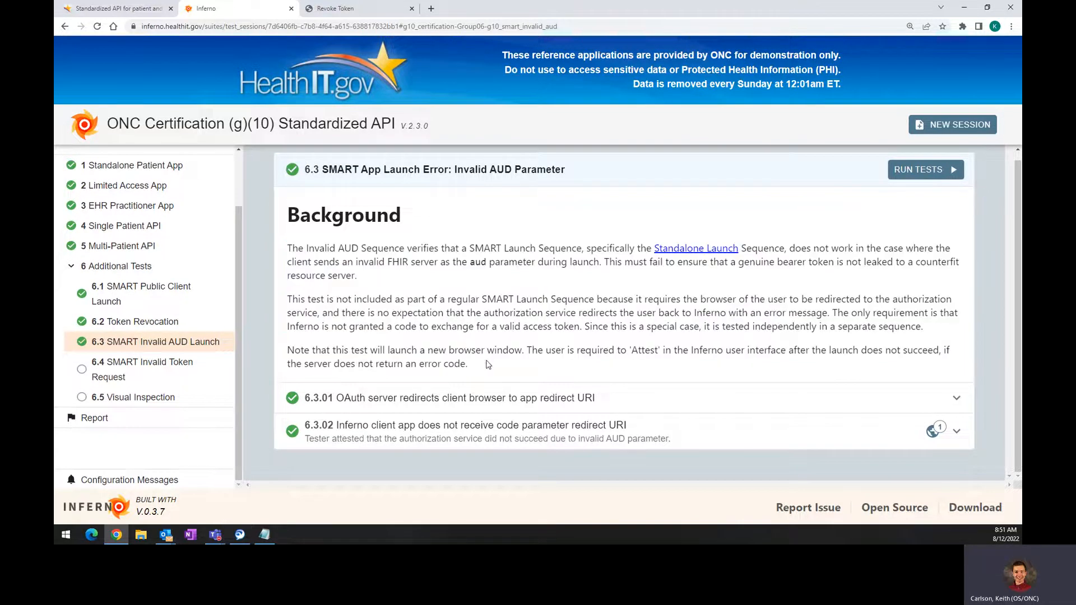
pyautogui.moveTo(287, 251); pyautogui.dragTo(482, 365)
pyautogui.click(482, 365)
pyautogui.moveTo(283, 252); pyautogui.dragTo(392, 315)
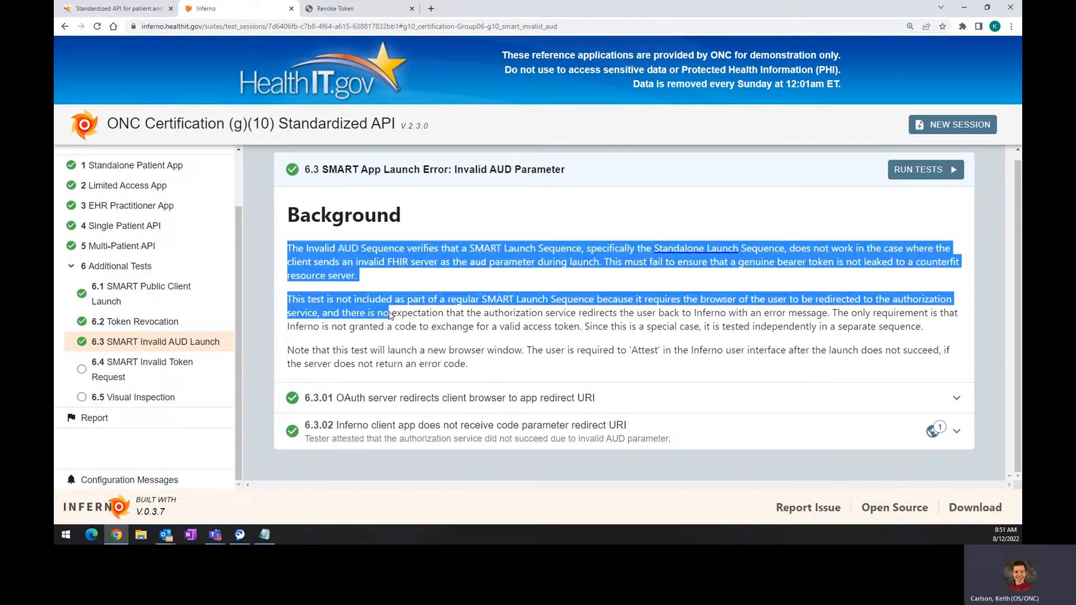
pyautogui.click(448, 332)
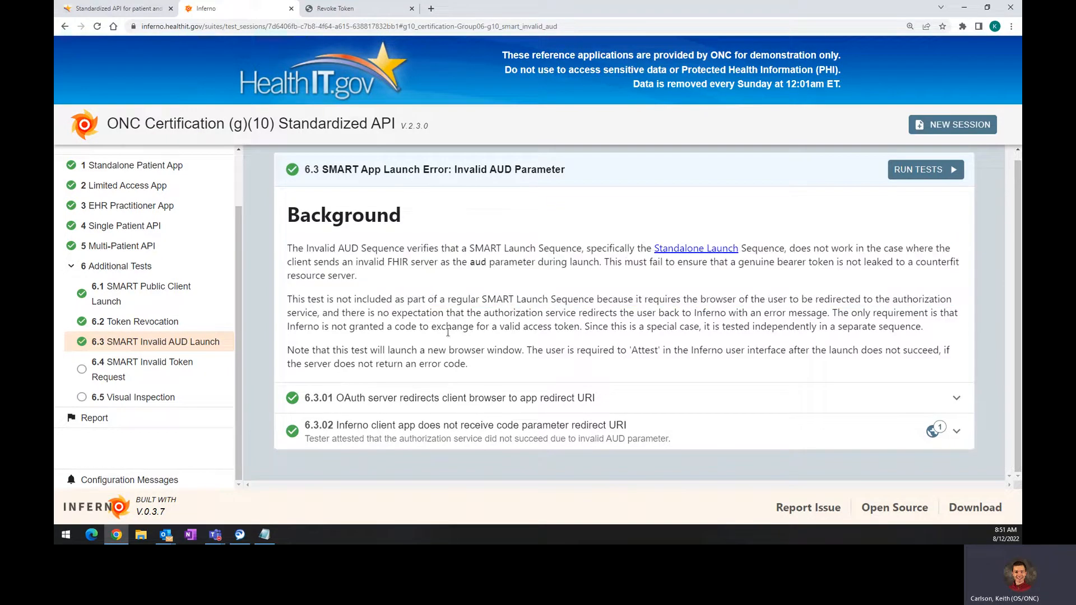
# Step: Open the 6.4 SMART Invalid Token Request group and examine its Background and test 6.4.03, highlighting parts of the text
pyautogui.click(133, 368)
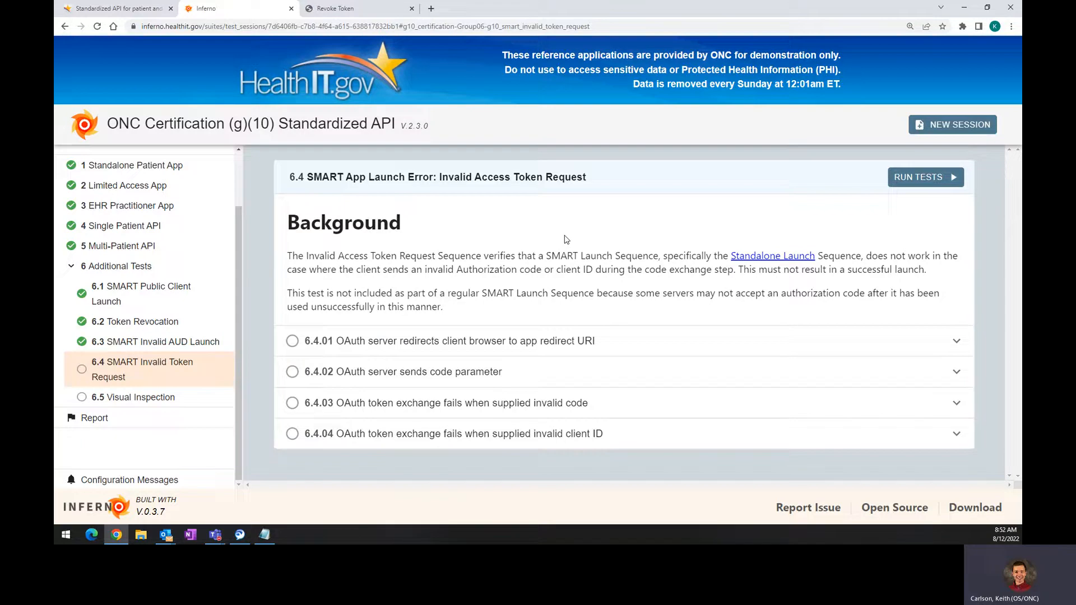
pyautogui.click(204, 323)
pyautogui.click(177, 368)
pyautogui.moveTo(378, 261); pyautogui.dragTo(424, 257)
pyautogui.click(461, 250)
pyautogui.moveTo(444, 403); pyautogui.dragTo(461, 403)
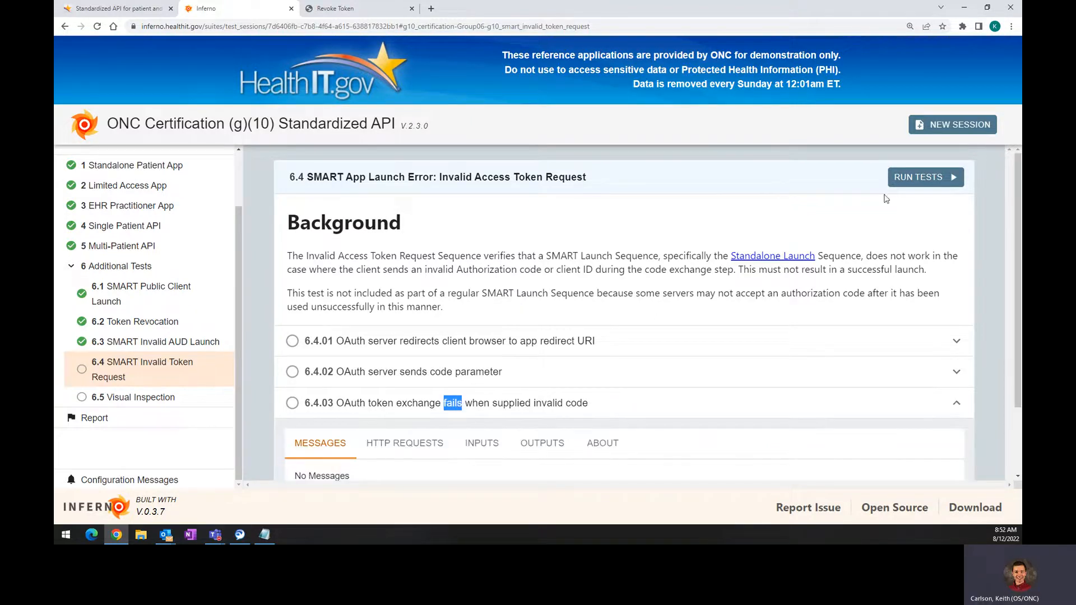
pyautogui.click(693, 414)
# Step: Run the 6.4 tests with the prefilled inputs, follow the SMART authorization link, select the second listed patient, and authorize all scopes
pyautogui.click(932, 189)
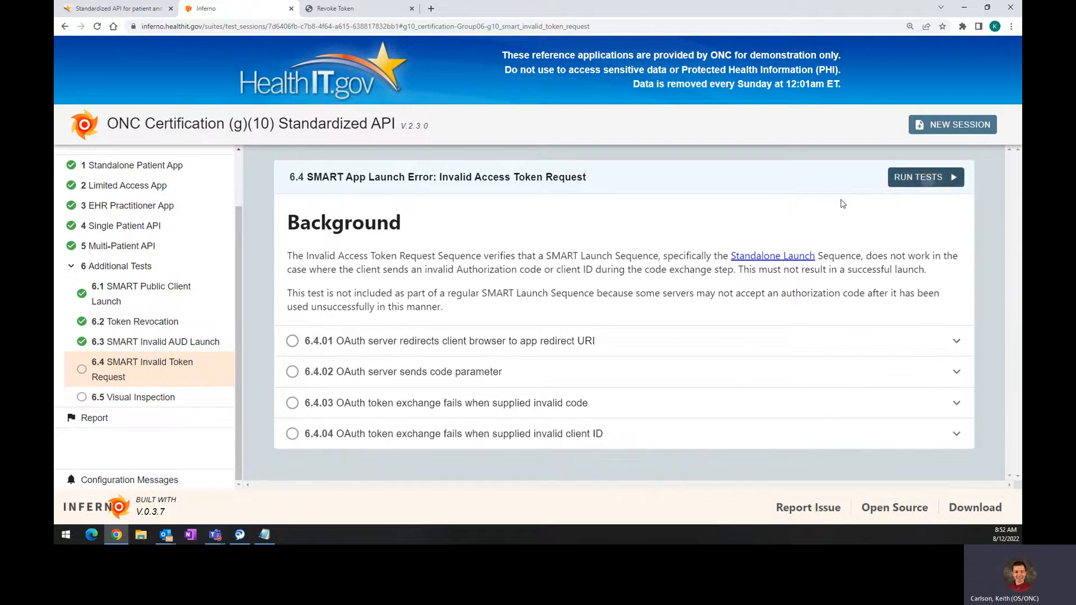
pyautogui.click(699, 485)
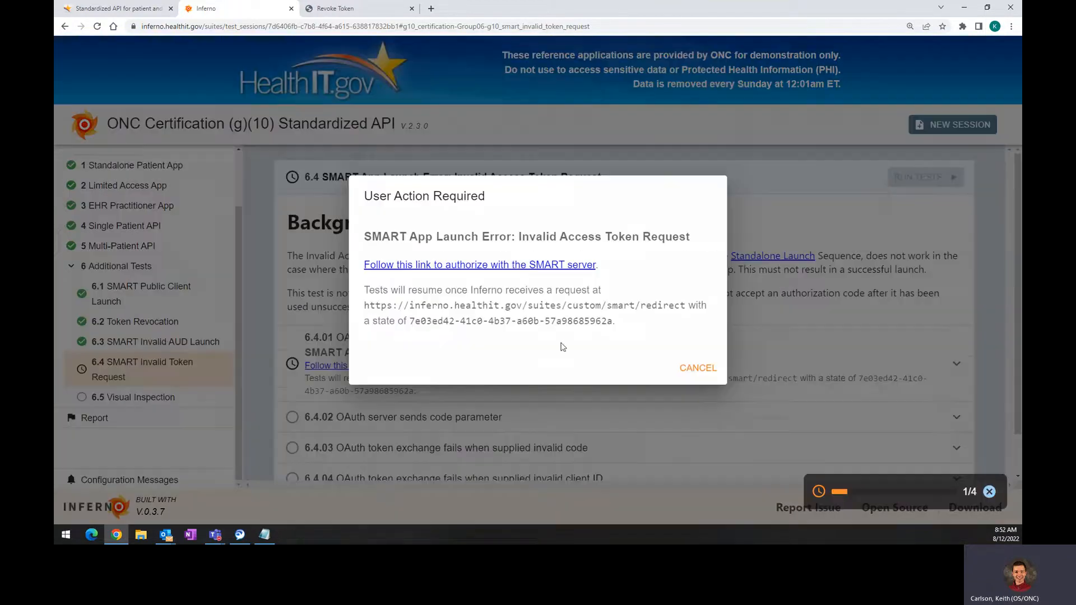
pyautogui.click(523, 267)
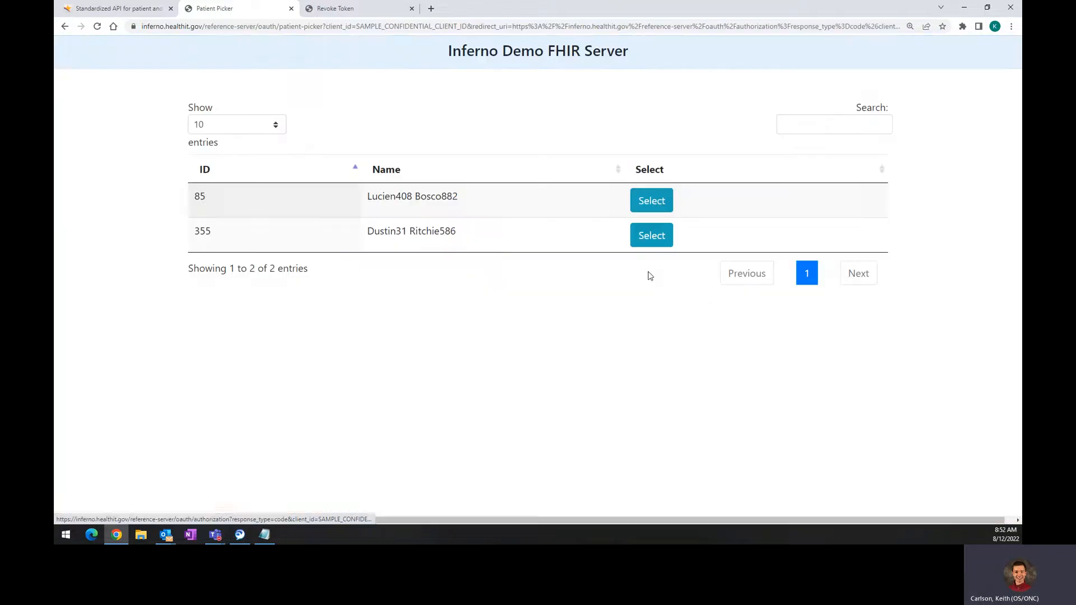
pyautogui.click(634, 236)
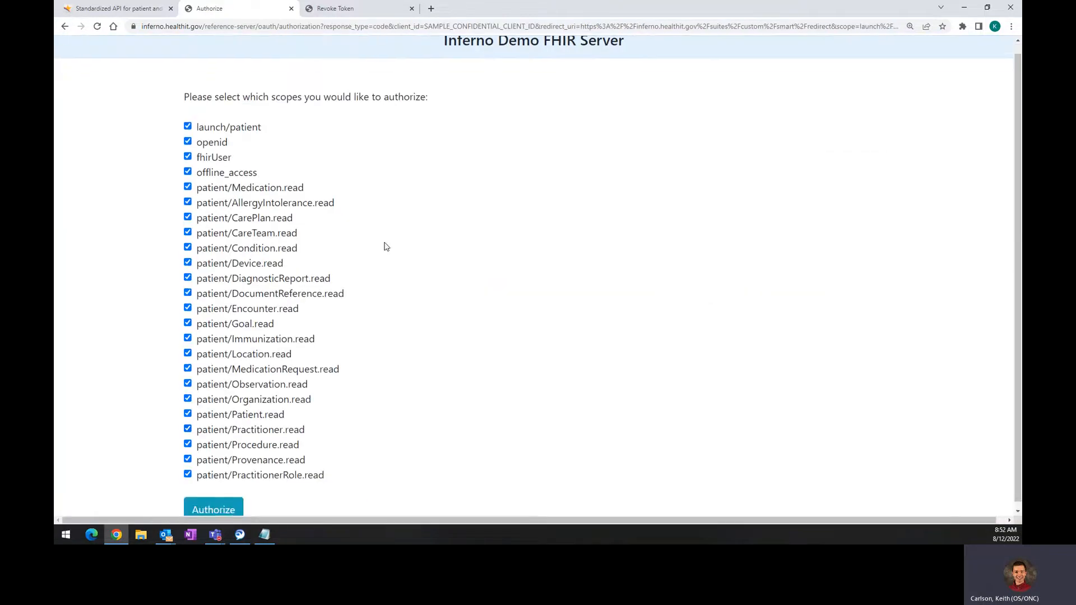
pyautogui.click(230, 506)
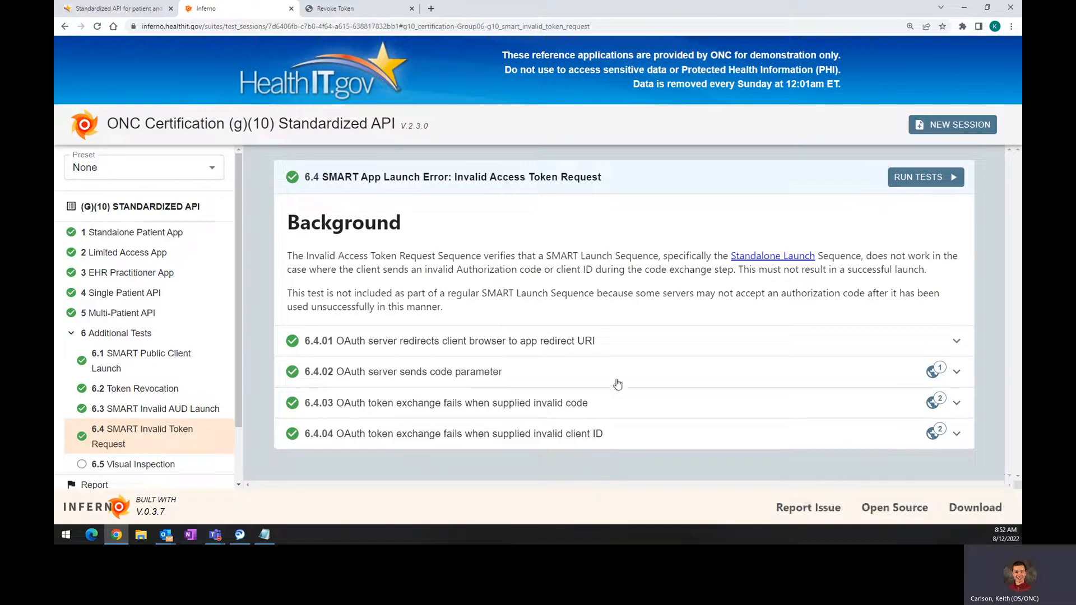
# Step: Expand test 6.4.03, show its HTTP requests, and highlight the code parameter in the incoming redirect URL
pyautogui.click(955, 403)
pyautogui.scroll(-2, 526, 274)
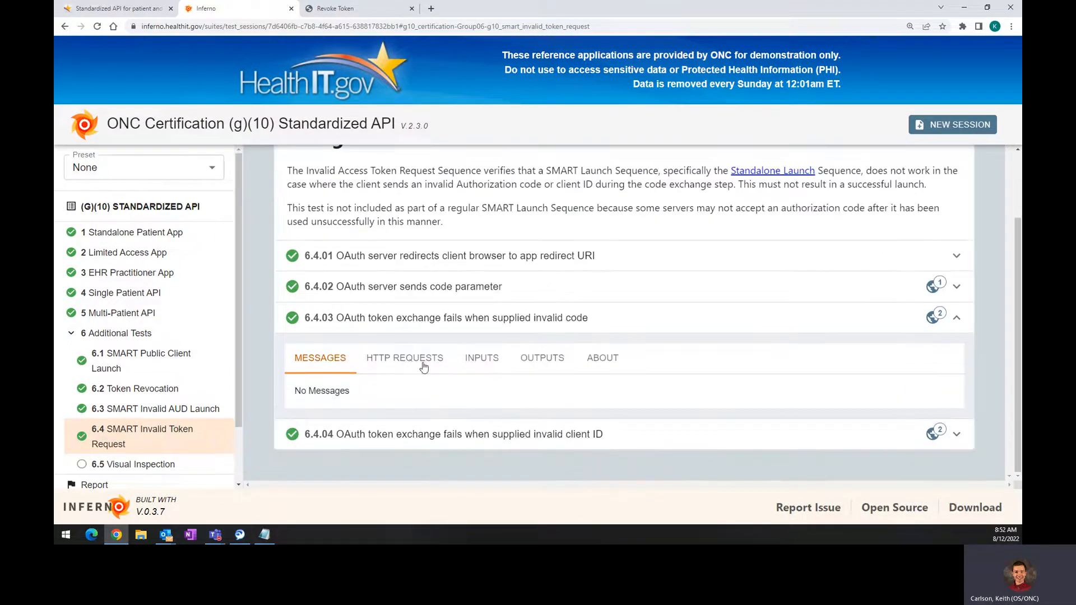
pyautogui.click(932, 317)
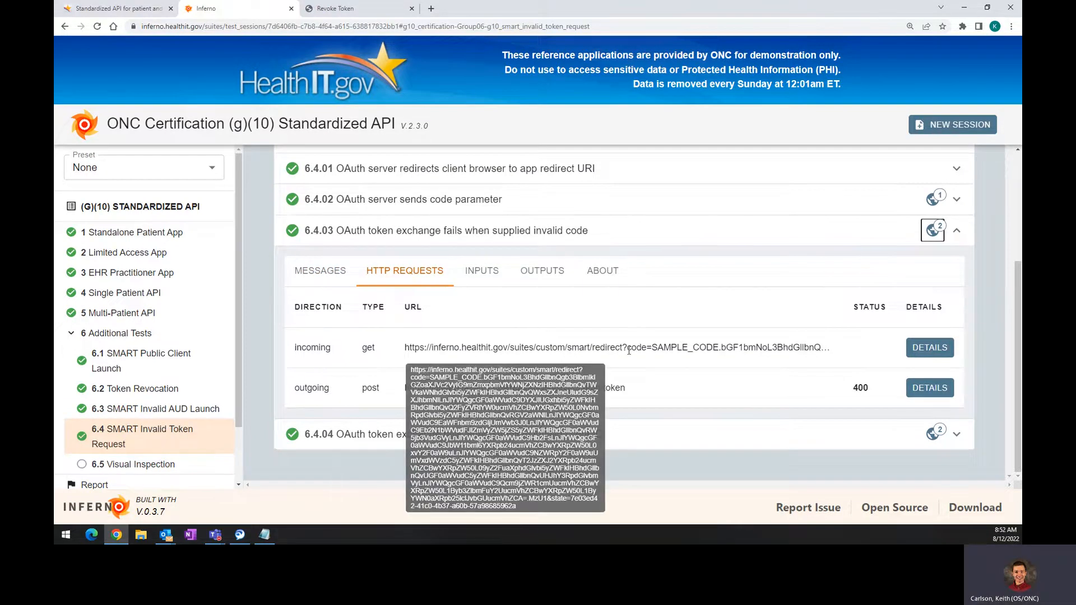
pyautogui.doubleClick(650, 348)
pyautogui.moveTo(651, 348); pyautogui.dragTo(830, 349)
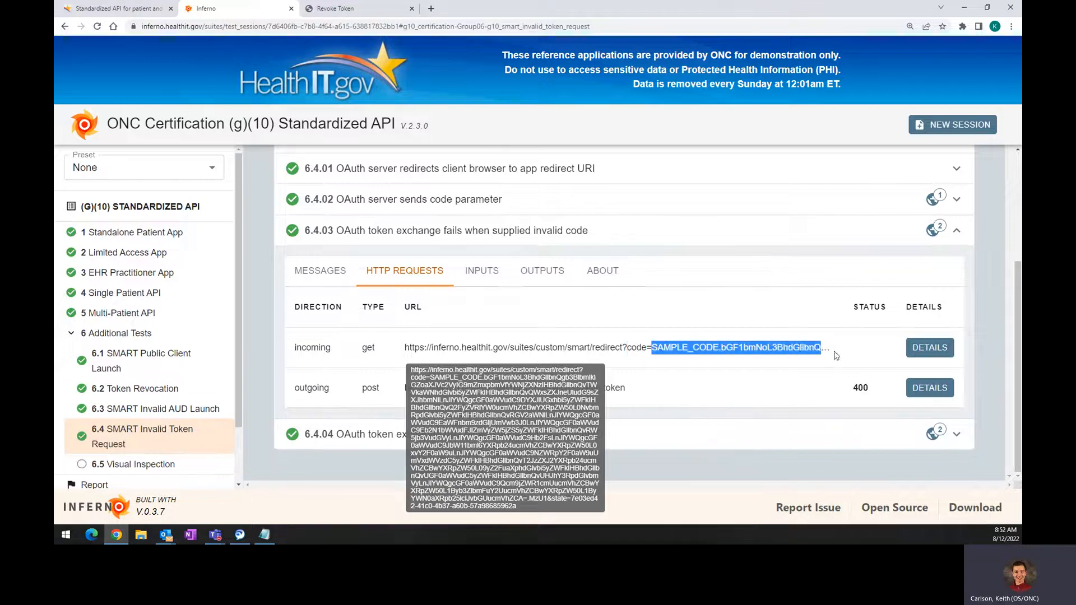
pyautogui.click(655, 348)
pyautogui.moveTo(648, 349); pyautogui.dragTo(821, 348)
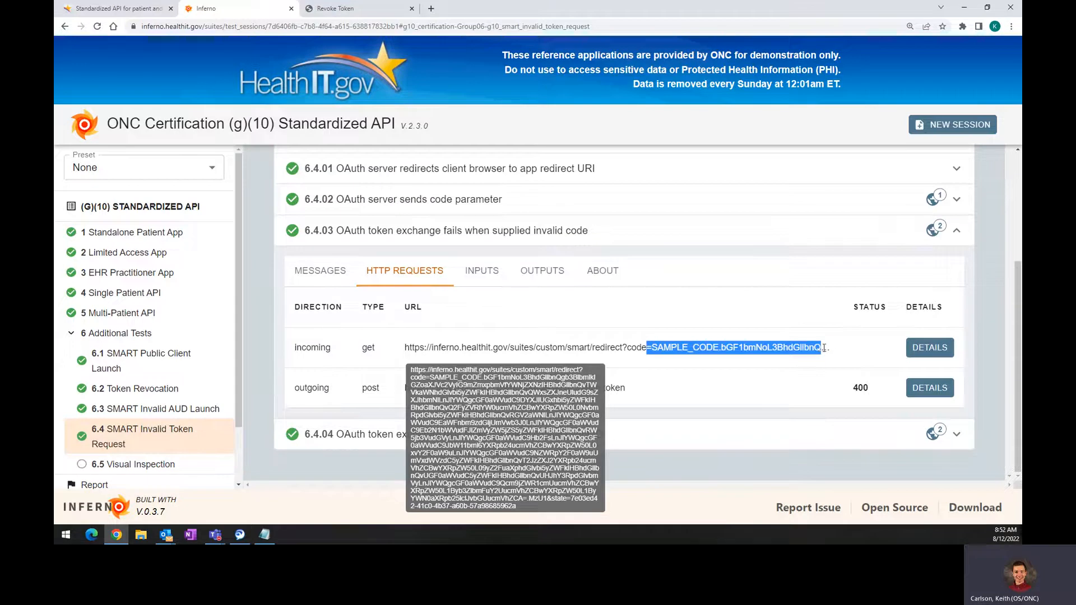
# Step: Examine the details of the incoming redirect request down to its Response section, highlighting part of the URL's code between views
pyautogui.click(929, 348)
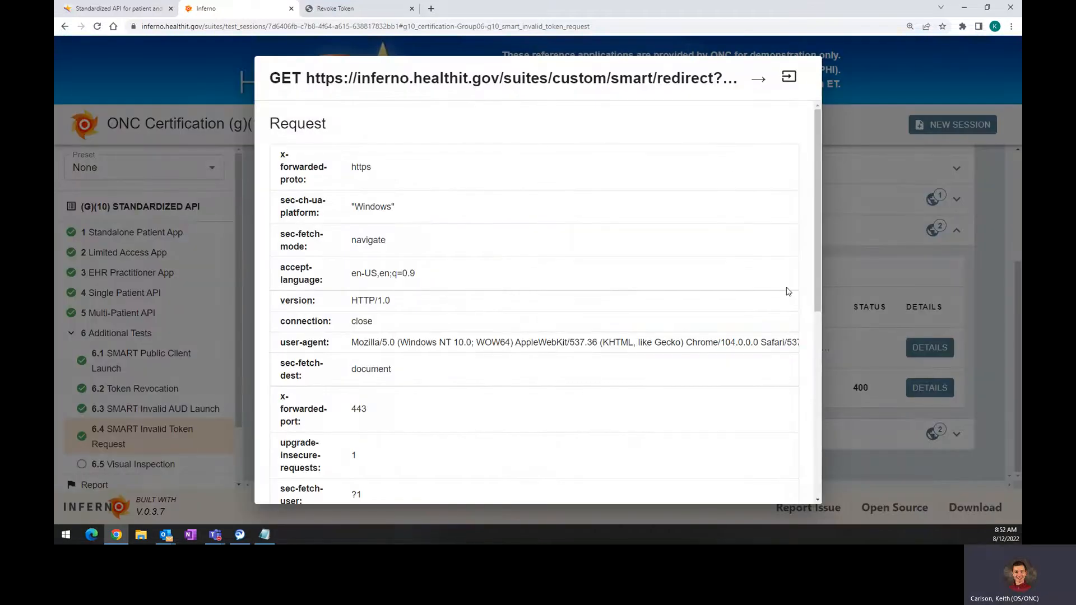
pyautogui.click(865, 322)
pyautogui.moveTo(677, 349); pyautogui.dragTo(713, 353)
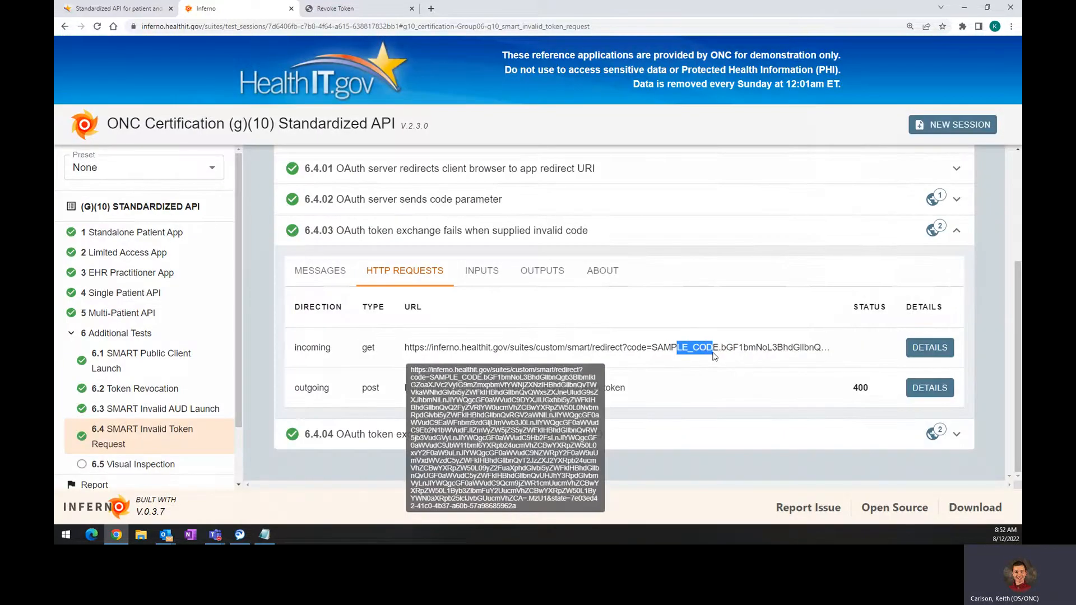
pyautogui.click(820, 351)
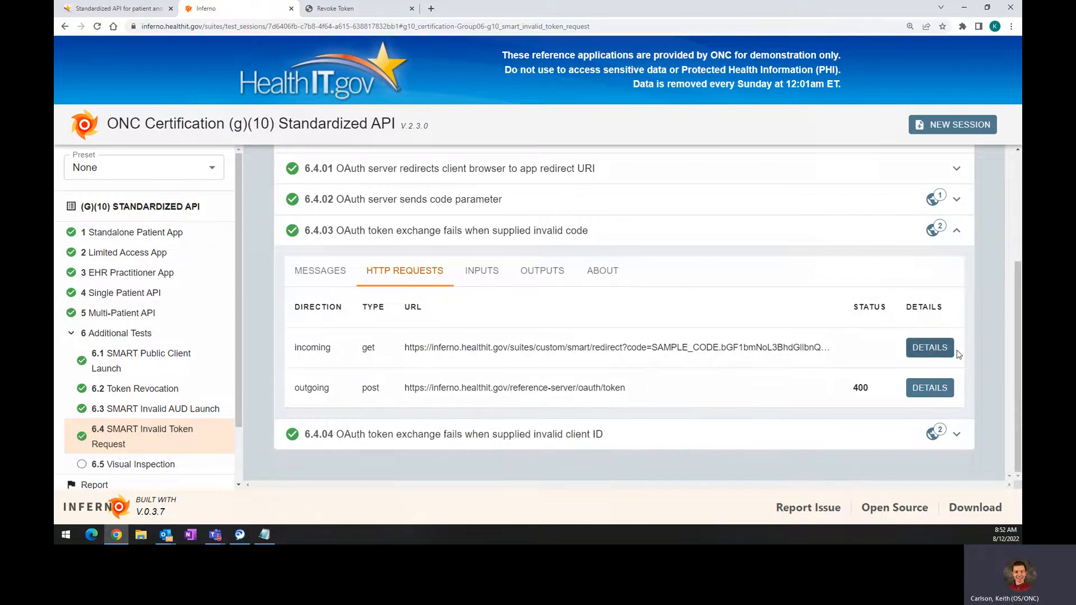
pyautogui.click(929, 347)
pyautogui.scroll(-5, 784, 325)
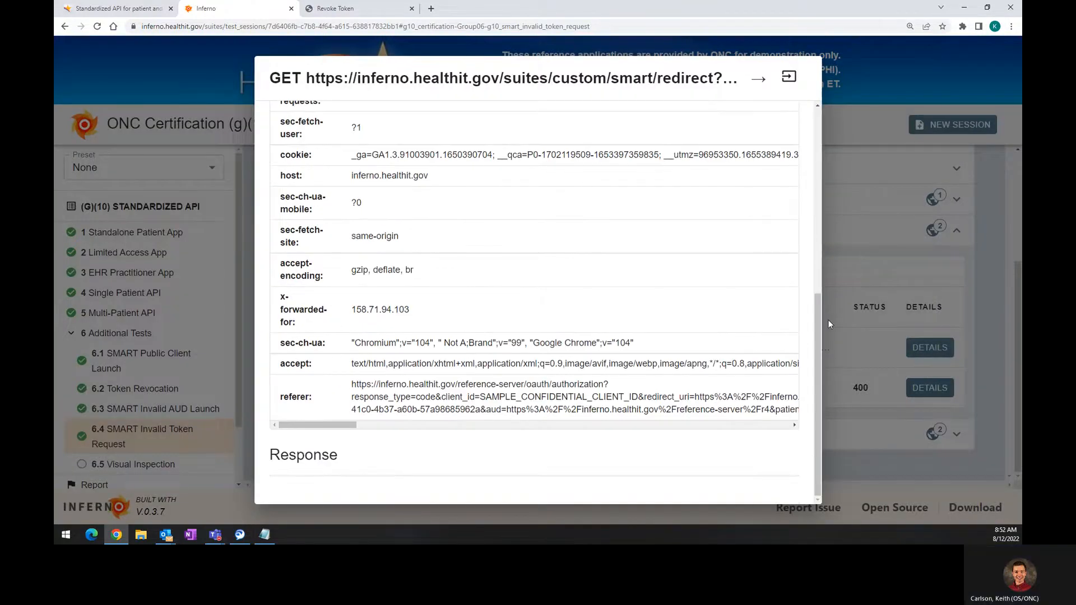
pyautogui.click(894, 379)
# Step: Examine the outgoing token request's response, highlighting its MESSAGE row, then close the details and collapse test 6.4.03
pyautogui.click(929, 388)
pyautogui.scroll(-5, 528, 315)
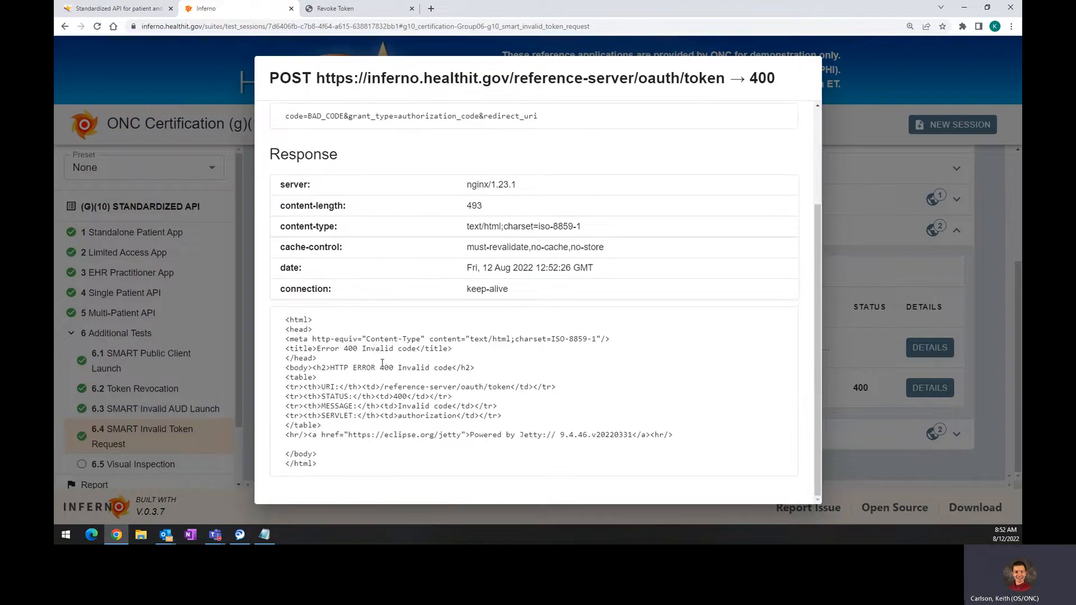
pyautogui.moveTo(398, 406); pyautogui.dragTo(448, 404)
pyautogui.moveTo(331, 406); pyautogui.dragTo(355, 405)
pyautogui.click(567, 401)
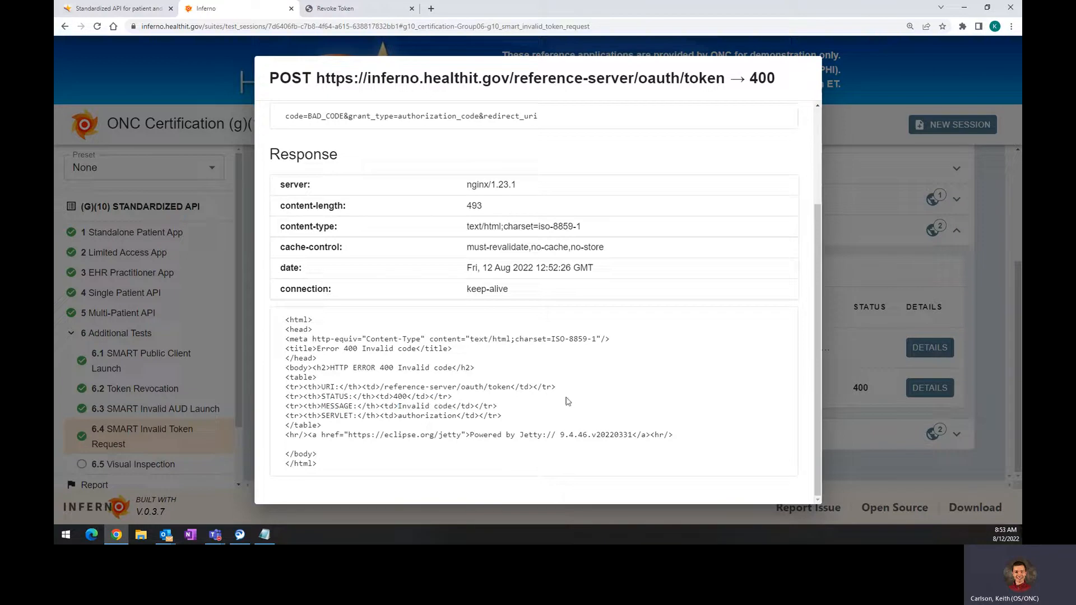
pyautogui.click(843, 171)
pyautogui.scroll(3, 598, 350)
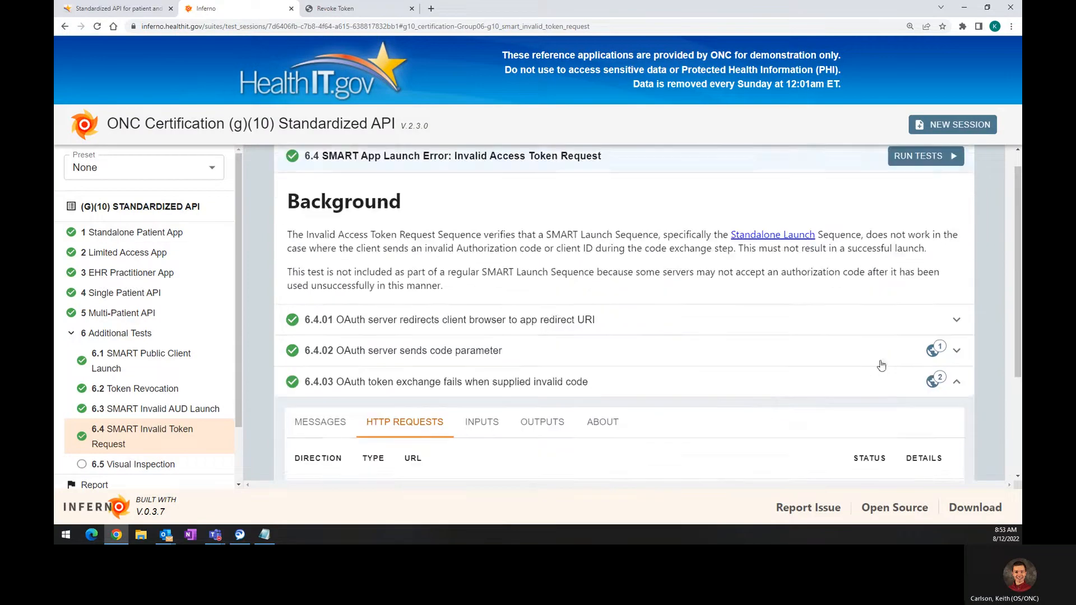
pyautogui.click(956, 379)
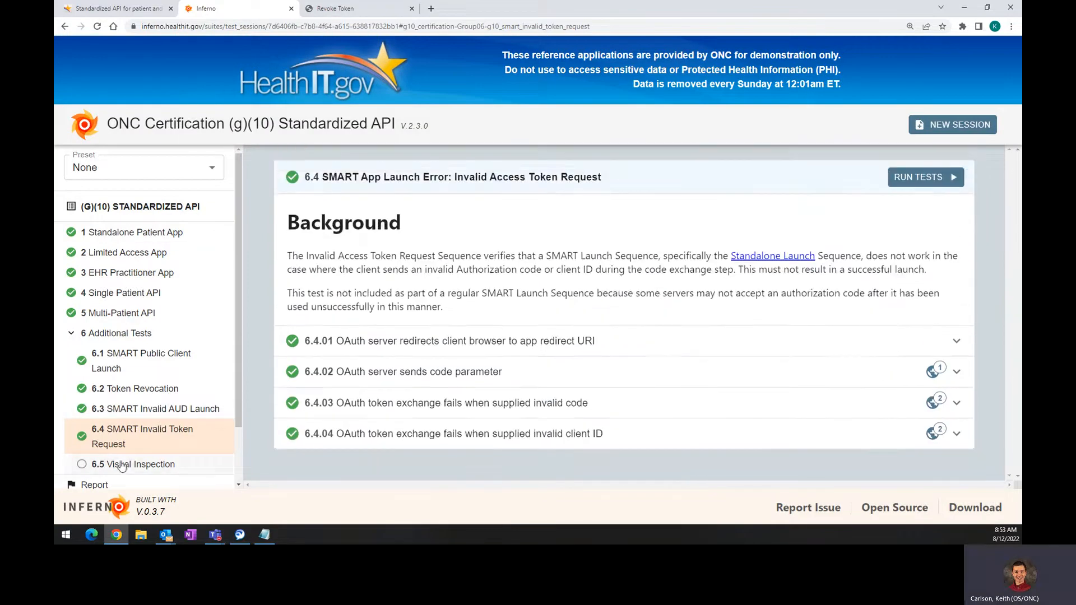
# Step: Open the 6.5 Visual Inspection group and look through its list of attestation tests
pyautogui.click(119, 462)
pyautogui.scroll(-3, 356, 280)
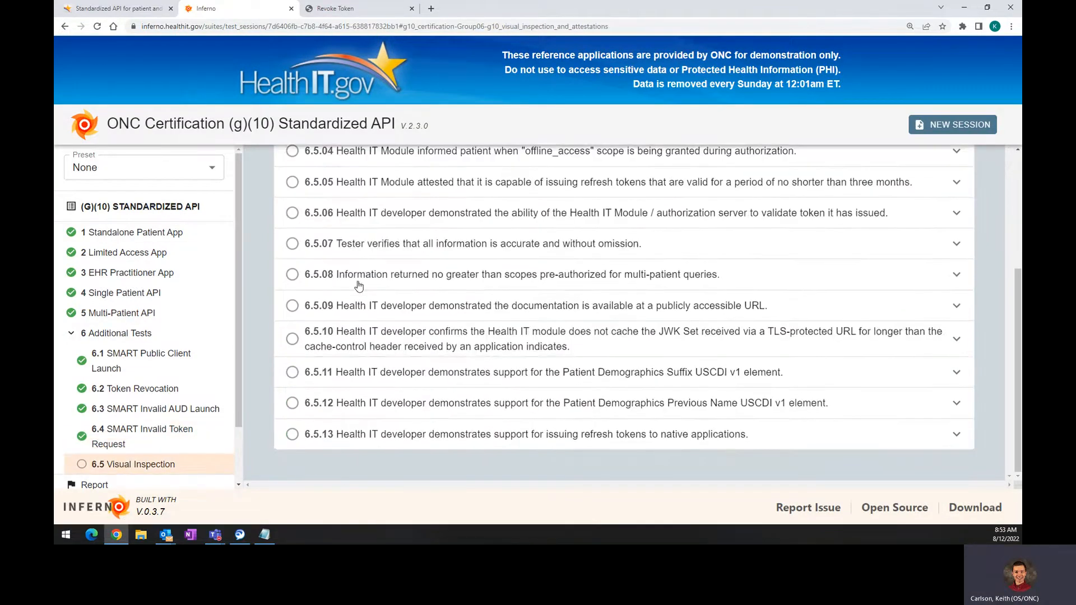
pyautogui.scroll(3, 357, 283)
# Step: Switch to the HealthIT.gov Standardized API page and view the 2015 Edition Cures Update Test Procedure
pyautogui.click(114, 9)
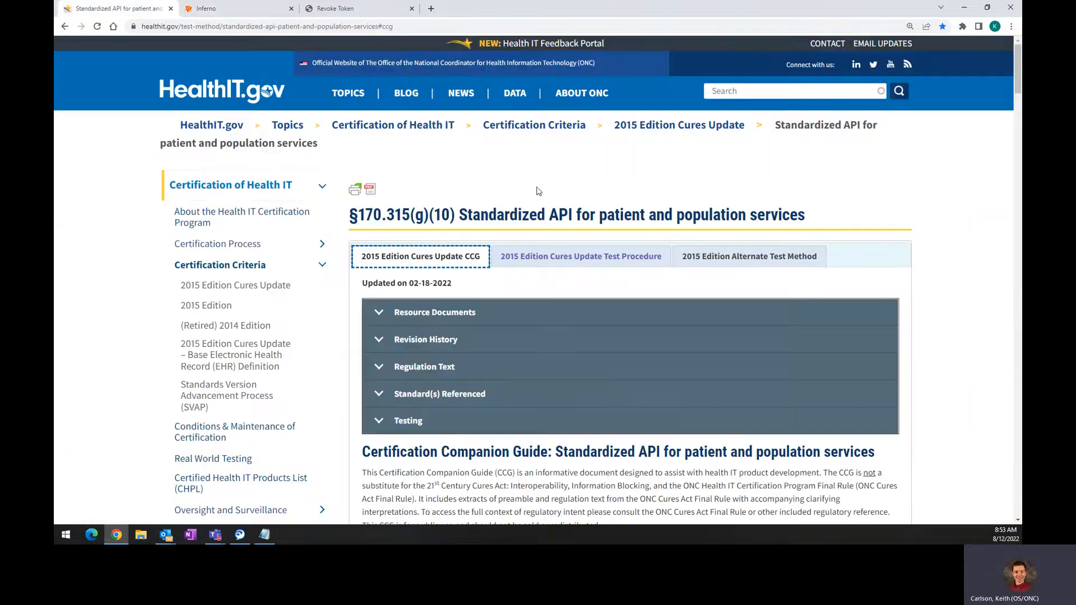
pyautogui.click(568, 257)
pyautogui.scroll(-10, 448, 224)
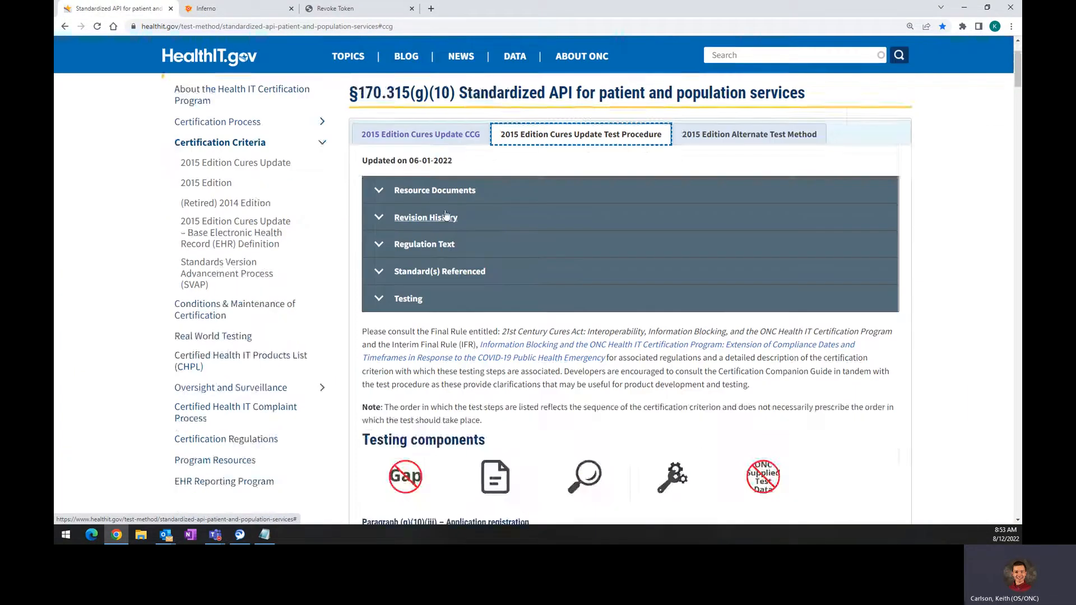
# Step: Look through the test procedure's authentication and authorization section for patient and user scopes, then return to the Inferno tab
pyautogui.scroll(-5, 448, 296)
pyautogui.moveTo(465, 311); pyautogui.dragTo(517, 363)
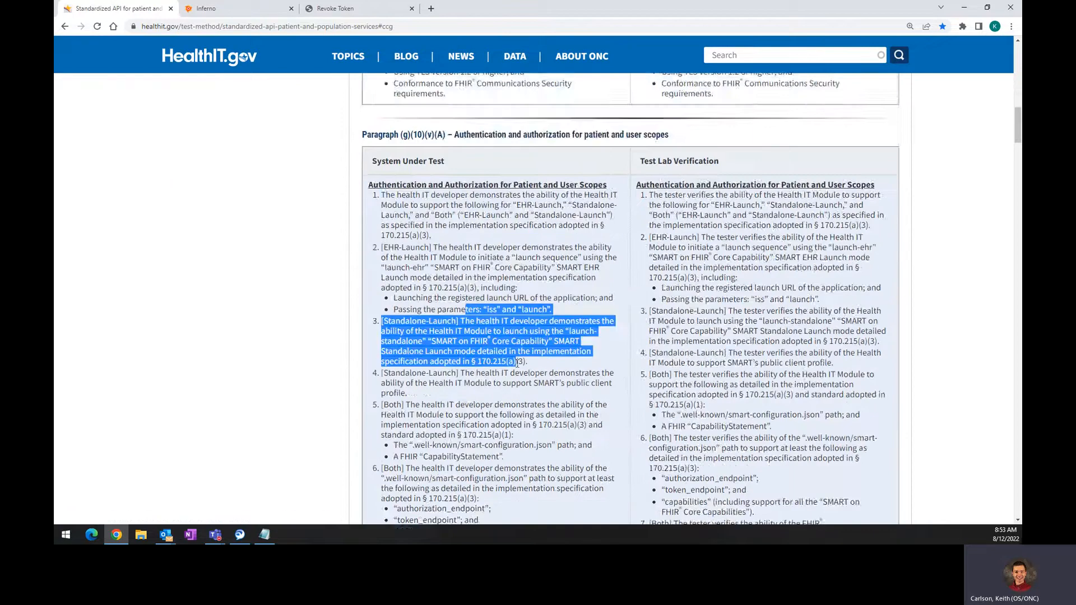
pyautogui.scroll(-3, 518, 363)
pyautogui.scroll(-3, 518, 363)
pyautogui.click(227, 14)
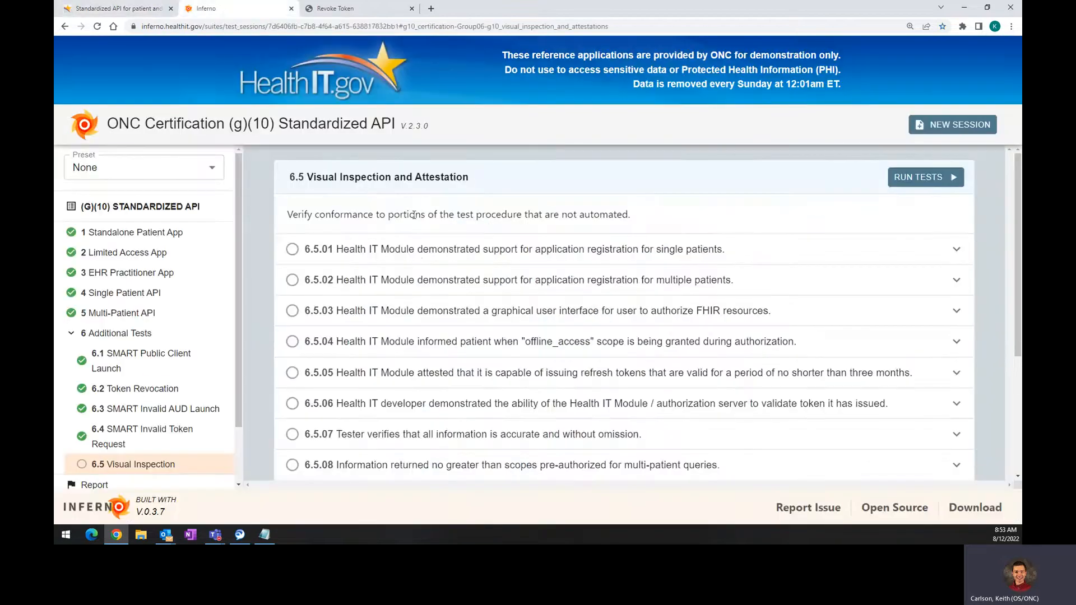
# Step: Expand test 6.5.01 on single-patient application registration, highlight its title, and briefly check back with the test procedure page
pyautogui.click(666, 253)
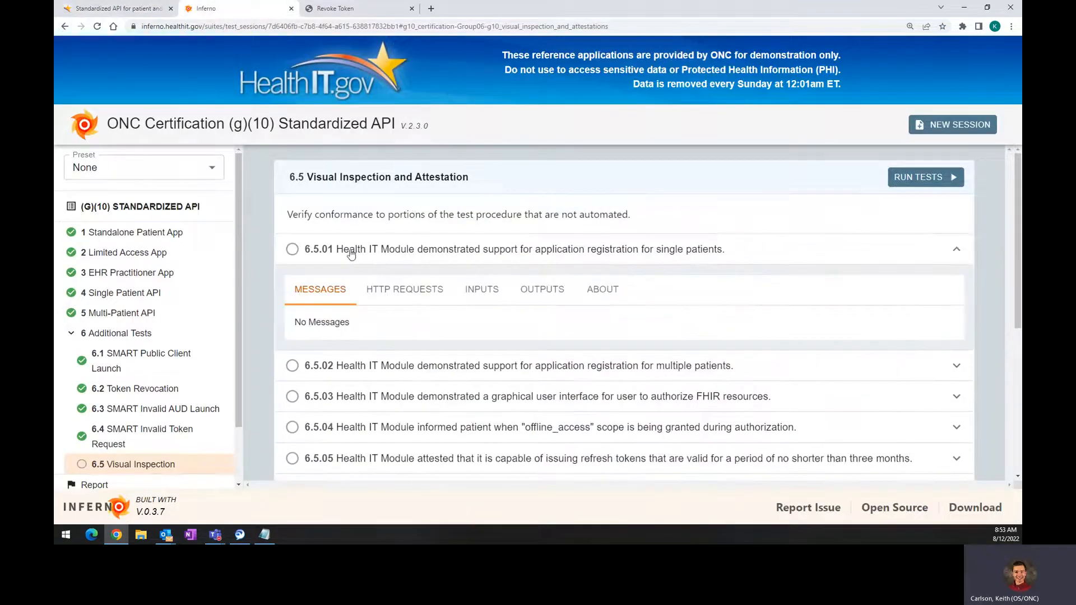
pyautogui.moveTo(336, 252); pyautogui.dragTo(745, 258)
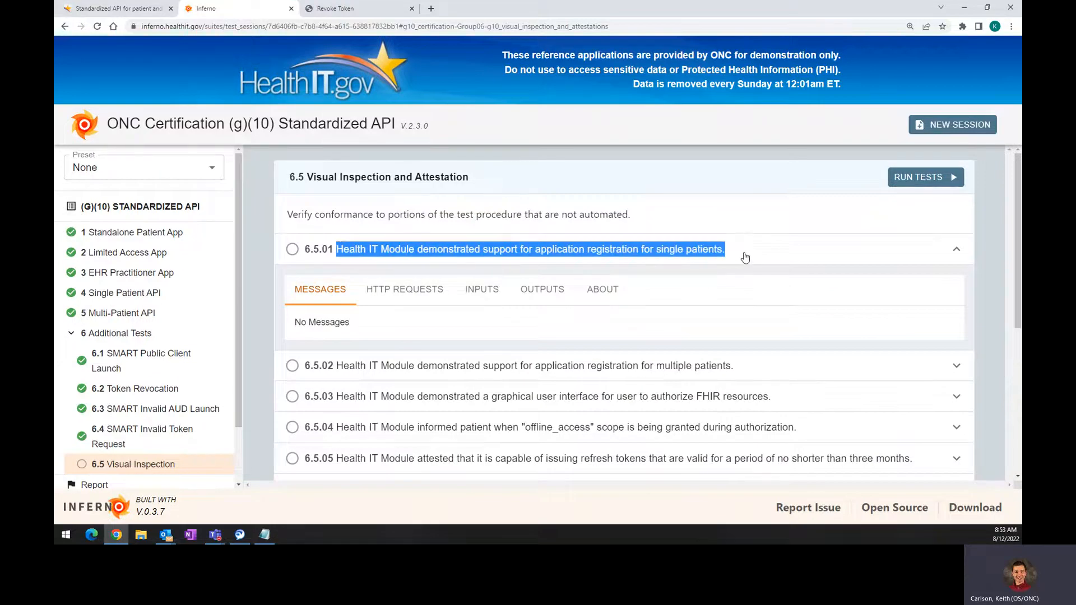
pyautogui.doubleClick(745, 258)
pyautogui.click(736, 257)
pyautogui.click(737, 258)
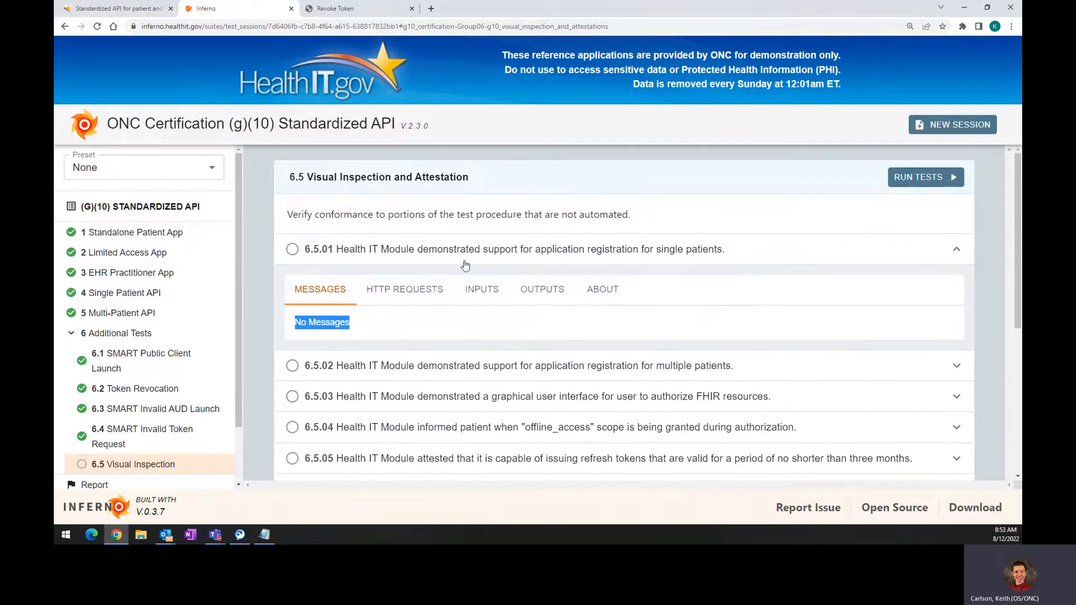
pyautogui.moveTo(350, 251); pyautogui.dragTo(592, 257)
pyautogui.click(371, 254)
pyautogui.click(118, 9)
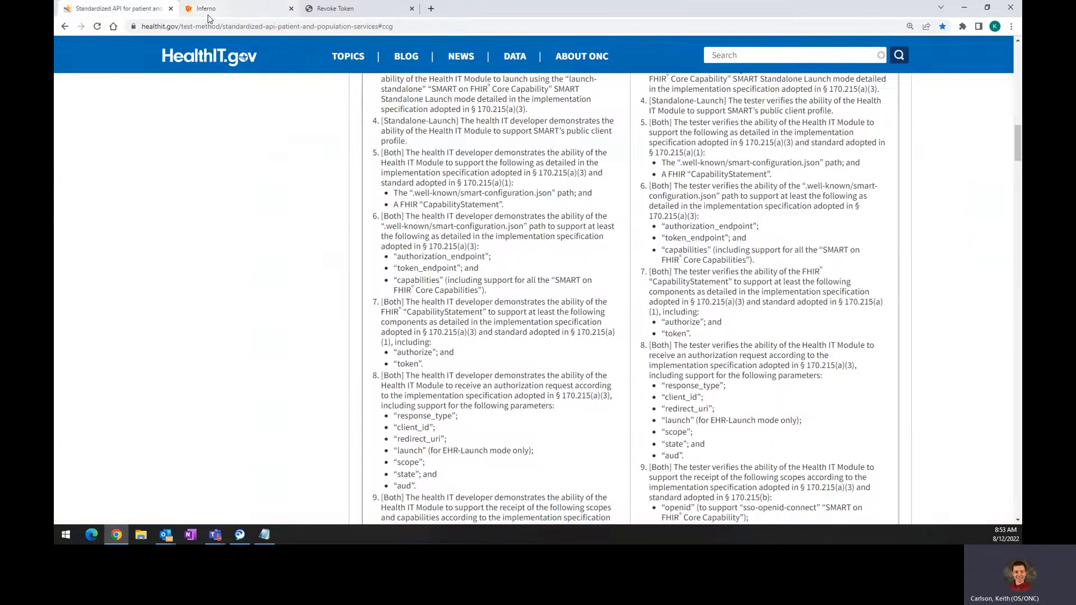
pyautogui.click(202, 9)
pyautogui.click(368, 256)
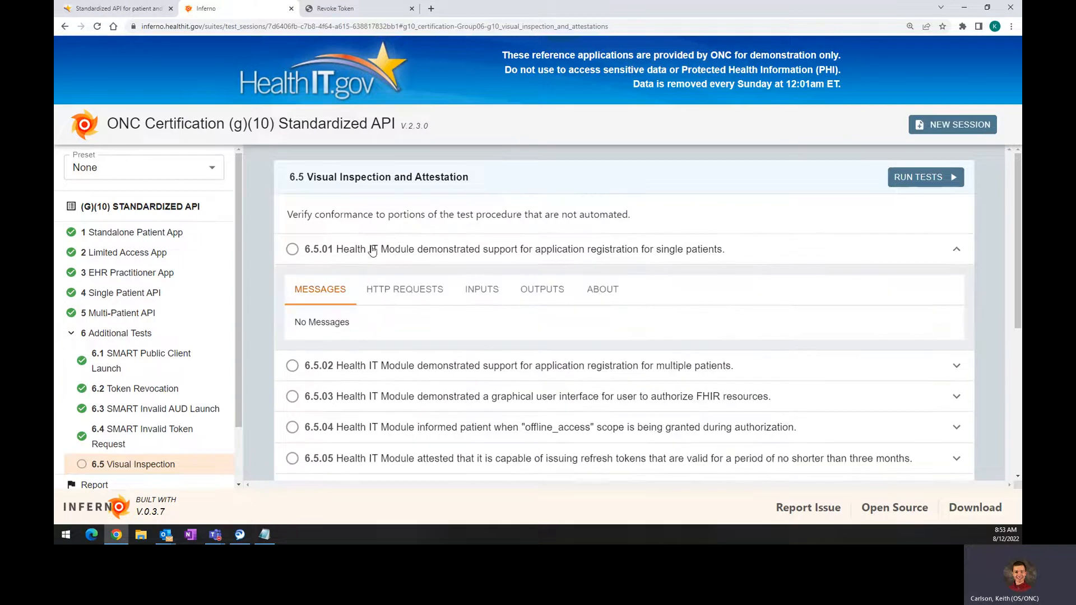
pyautogui.click(372, 250)
pyautogui.click(373, 244)
pyautogui.click(373, 248)
pyautogui.click(372, 252)
pyautogui.click(372, 257)
pyautogui.click(371, 255)
pyautogui.click(371, 252)
pyautogui.click(372, 253)
pyautogui.click(564, 261)
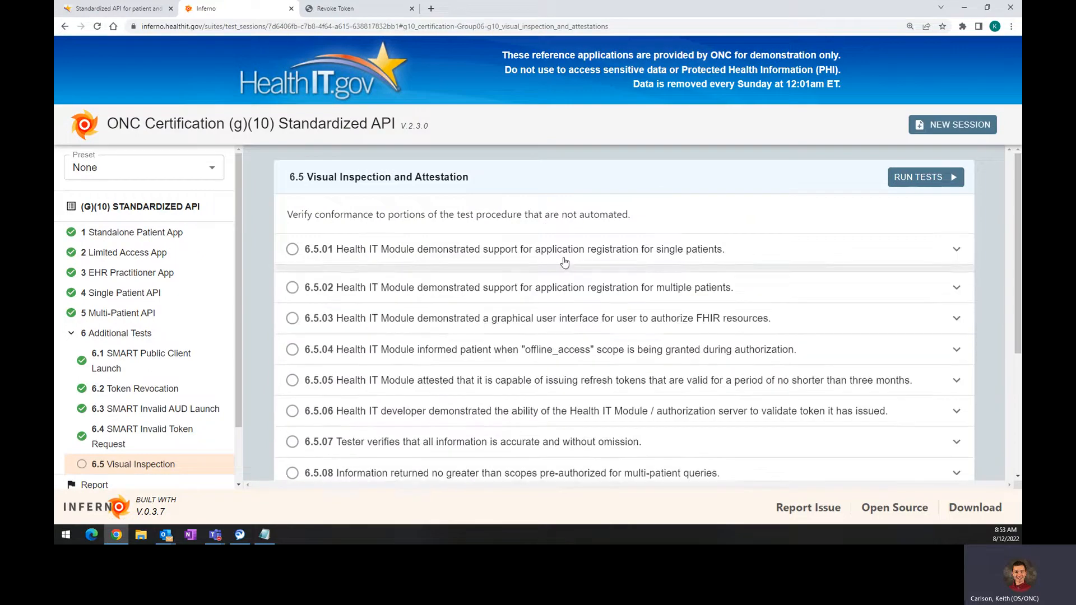
# Step: Compare tests 6.5.01 and 6.5.02 by marking their single and multiple patients wording, then collapse both
pyautogui.moveTo(706, 253); pyautogui.dragTo(672, 256)
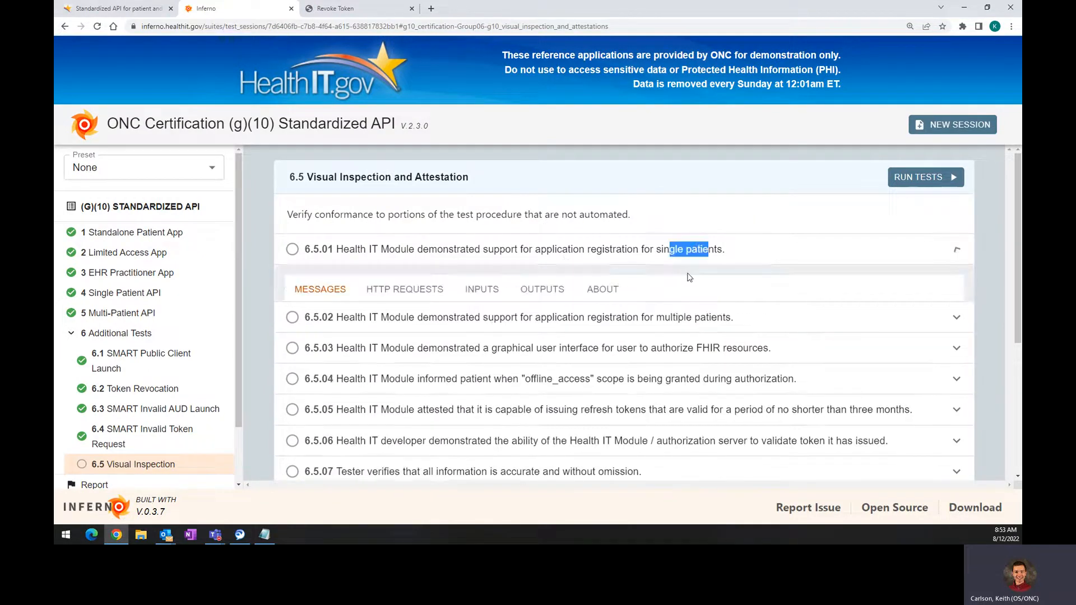
pyautogui.moveTo(654, 366); pyautogui.dragTo(671, 366)
pyautogui.click(670, 256)
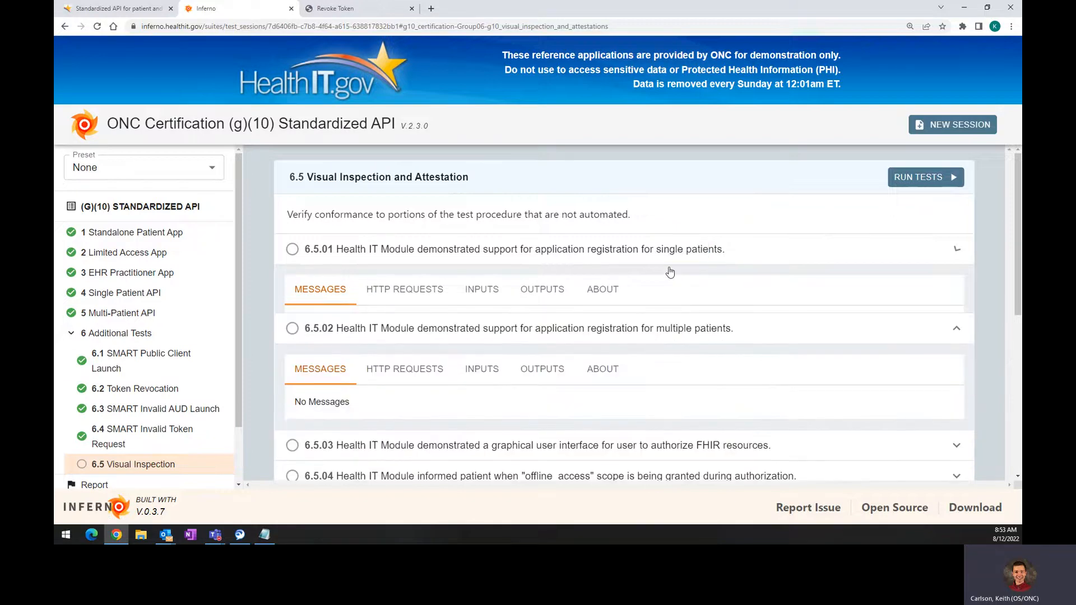
pyautogui.click(660, 287)
# Step: Read through the attestation tests listed under 6.5 Visual Inspection and Attestation, from 6.5.01 onward
pyautogui.scroll(-1, 626, 260)
pyautogui.scroll(-2, 516, 252)
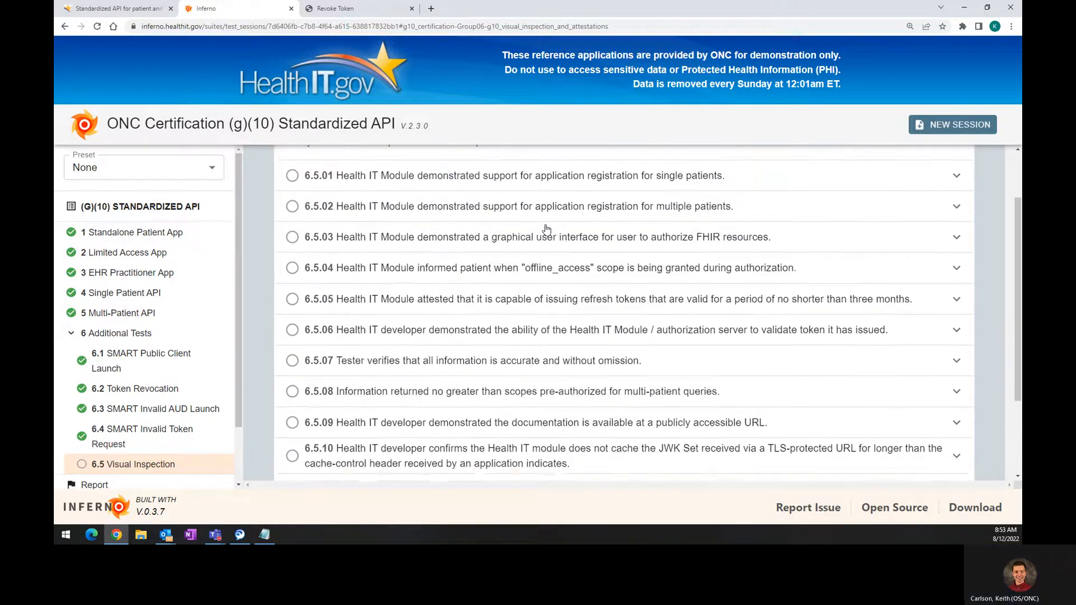
pyautogui.scroll(3, 517, 282)
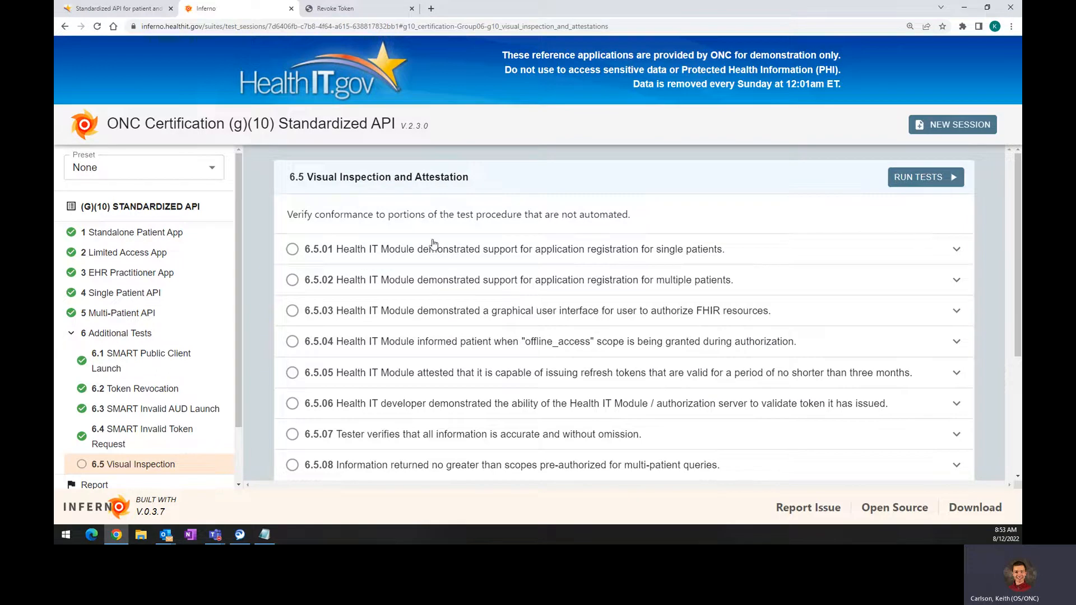
pyautogui.scroll(-1, 379, 254)
pyautogui.scroll(1, 380, 248)
pyautogui.click(380, 248)
pyautogui.click(380, 247)
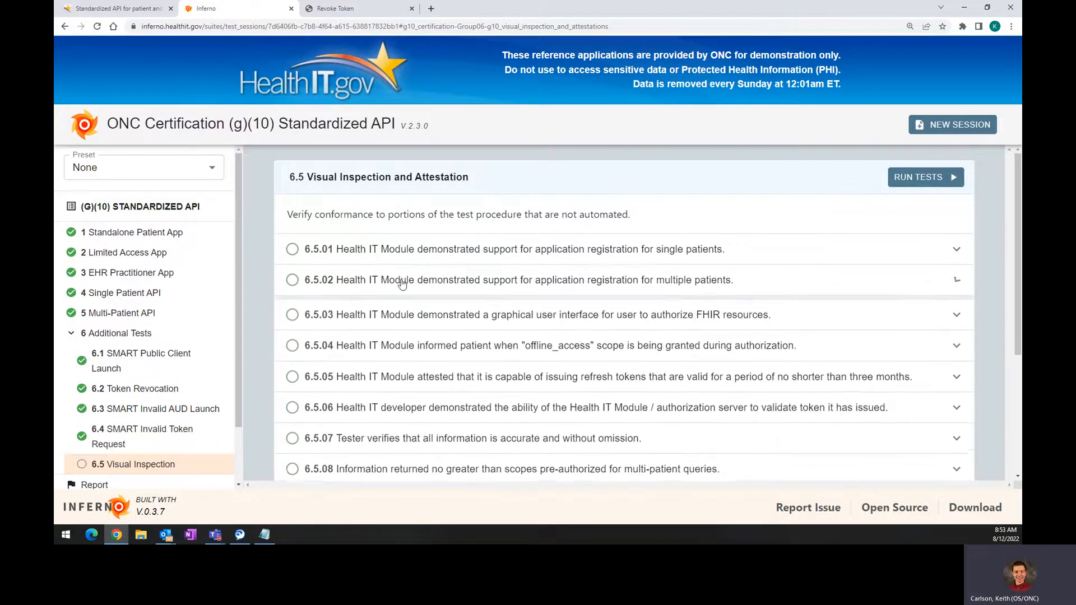
pyautogui.click(374, 280)
pyautogui.scroll(-1, 370, 243)
pyautogui.click(376, 240)
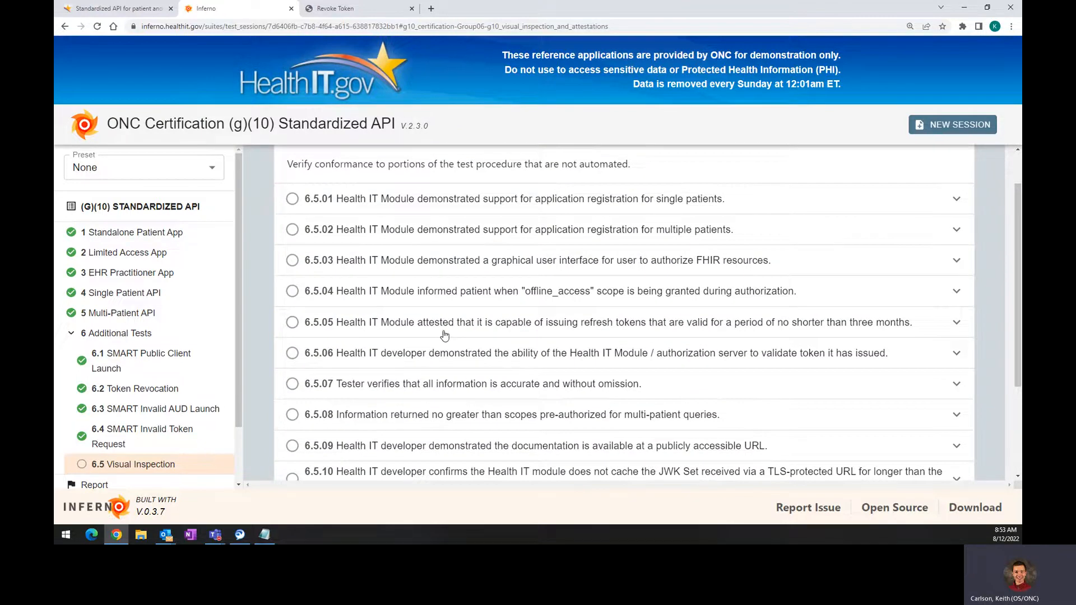
pyautogui.scroll(-2, 439, 336)
pyautogui.scroll(3, 605, 378)
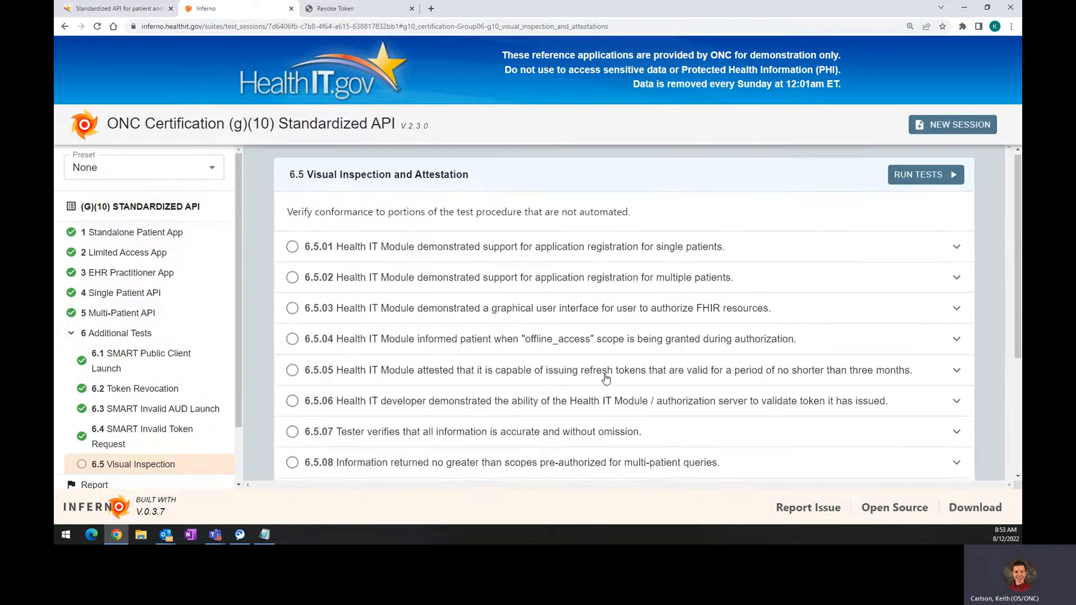
# Step: Start the 6.5 test run and attest Yes to single- and multiple-patient registration, the graphical authorization interface and the "offline_access" notice
pyautogui.click(925, 174)
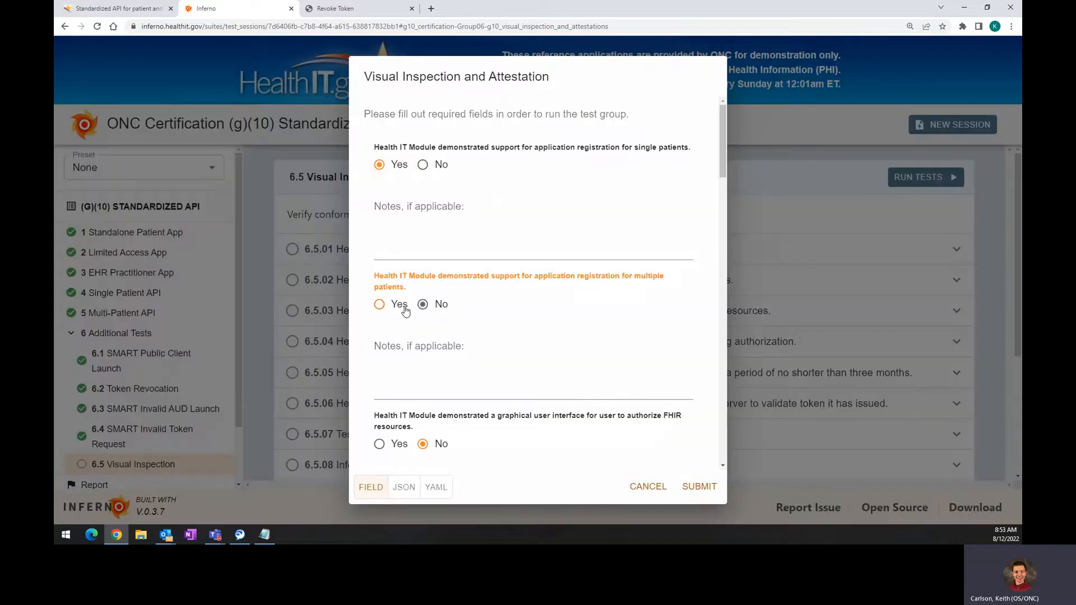
pyautogui.scroll(-4, 431, 193)
pyautogui.click(380, 191)
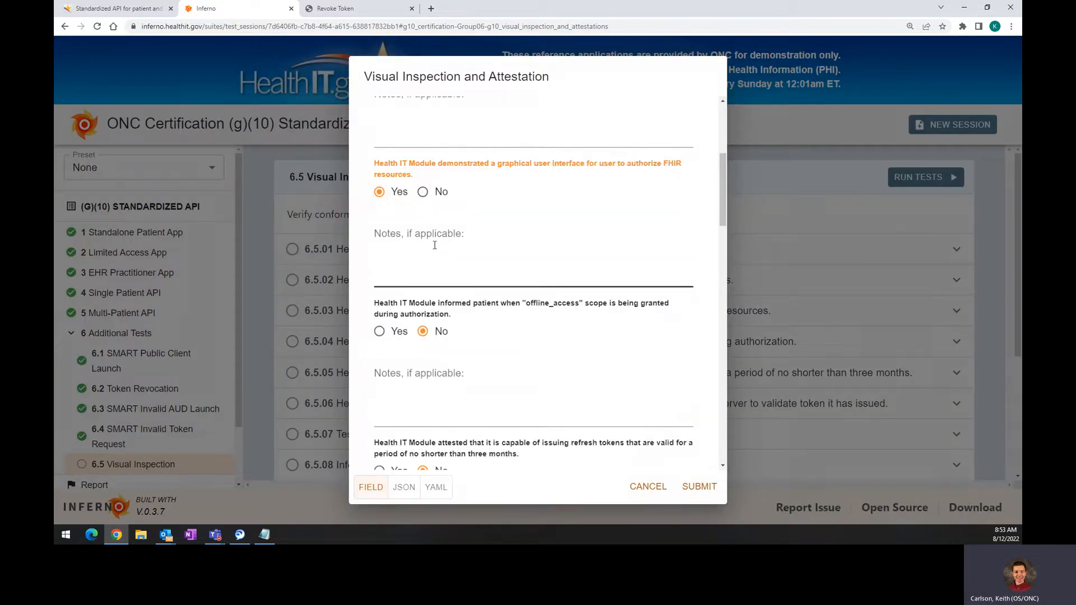
pyautogui.click(435, 245)
pyautogui.click(397, 331)
pyautogui.scroll(-4, 392, 319)
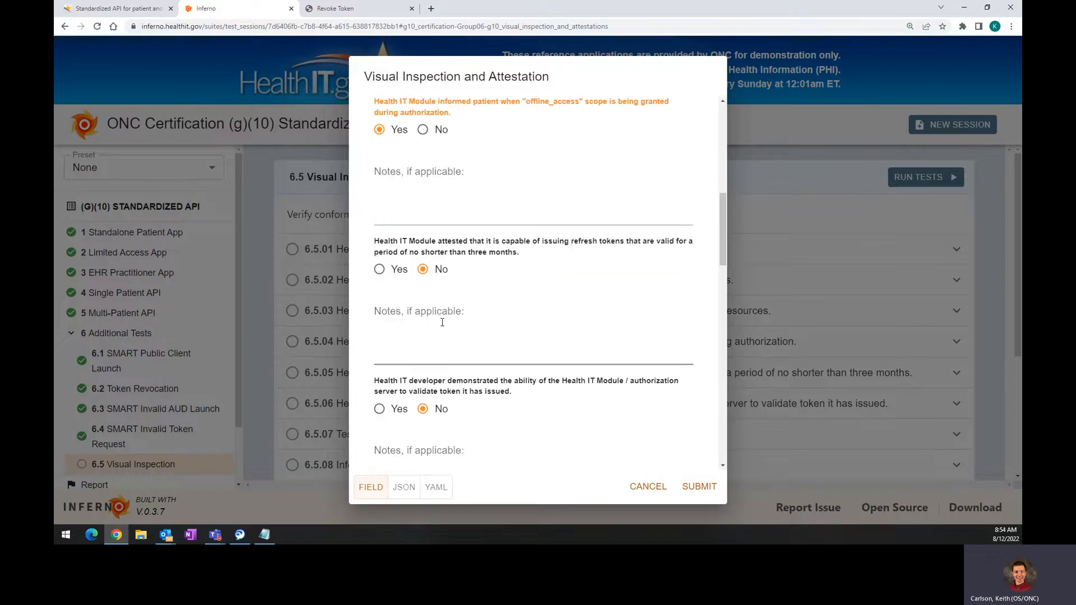
# Step: Attest Yes to token validation, information accuracy without omission, multi-patient query scopes and publicly accessible documentation
pyautogui.scroll(-4, 384, 258)
pyautogui.click(379, 207)
pyautogui.click(379, 335)
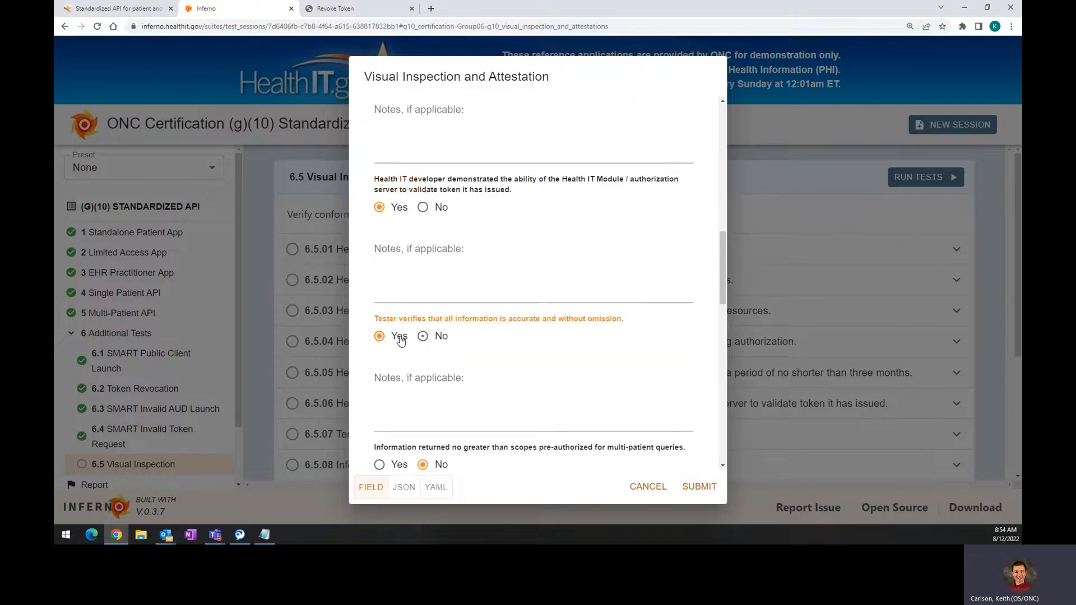
pyautogui.scroll(-3, 387, 313)
pyautogui.click(380, 263)
pyautogui.click(380, 403)
# Step: Attest Yes to the JWK Set caching, Patient Demographics Suffix, Previous Name and native-application refresh token items, and submit the form
pyautogui.scroll(-5, 384, 336)
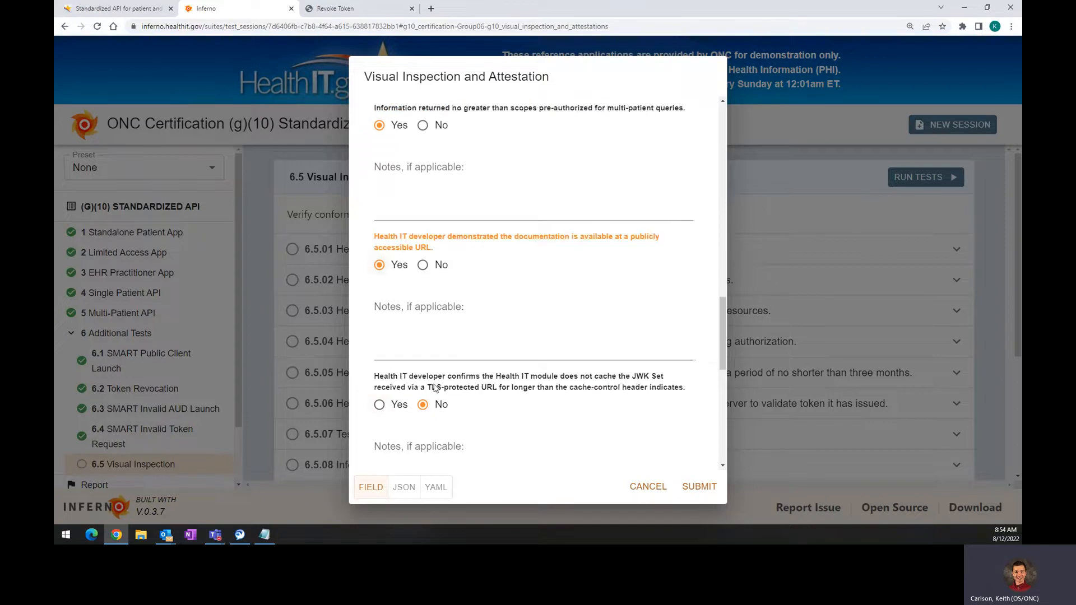
pyautogui.click(379, 240)
pyautogui.click(379, 379)
pyautogui.scroll(-3, 381, 381)
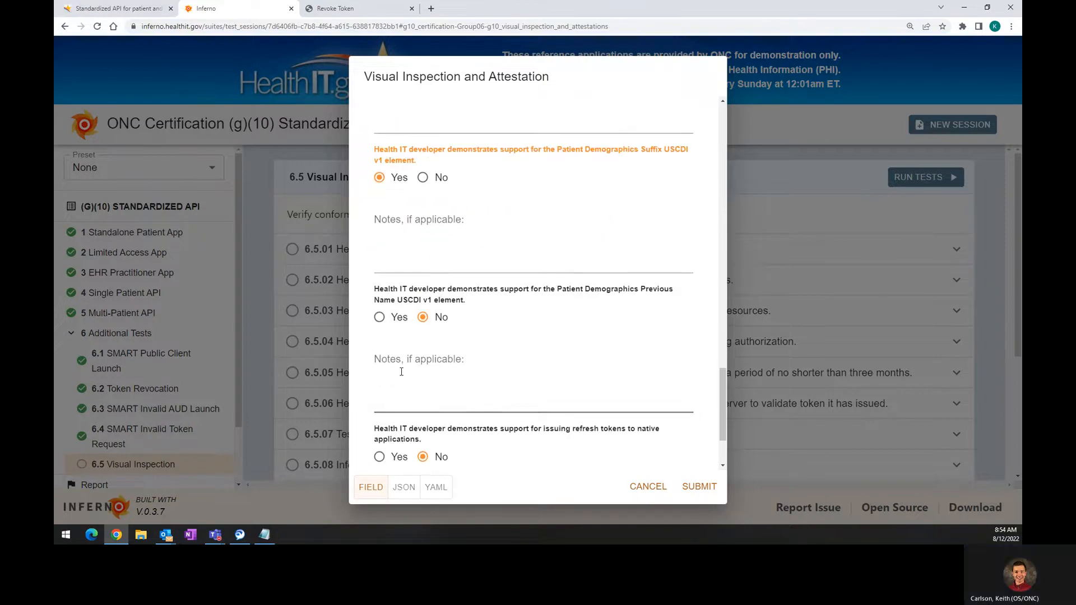
pyautogui.click(379, 317)
pyautogui.click(379, 456)
pyautogui.scroll(-2, 435, 389)
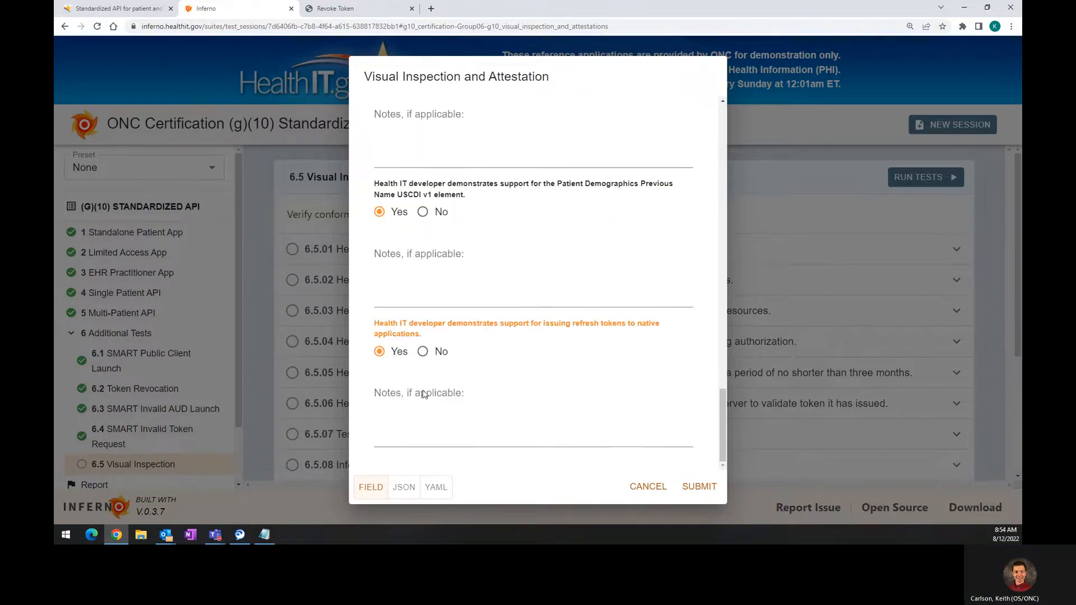
pyautogui.click(700, 486)
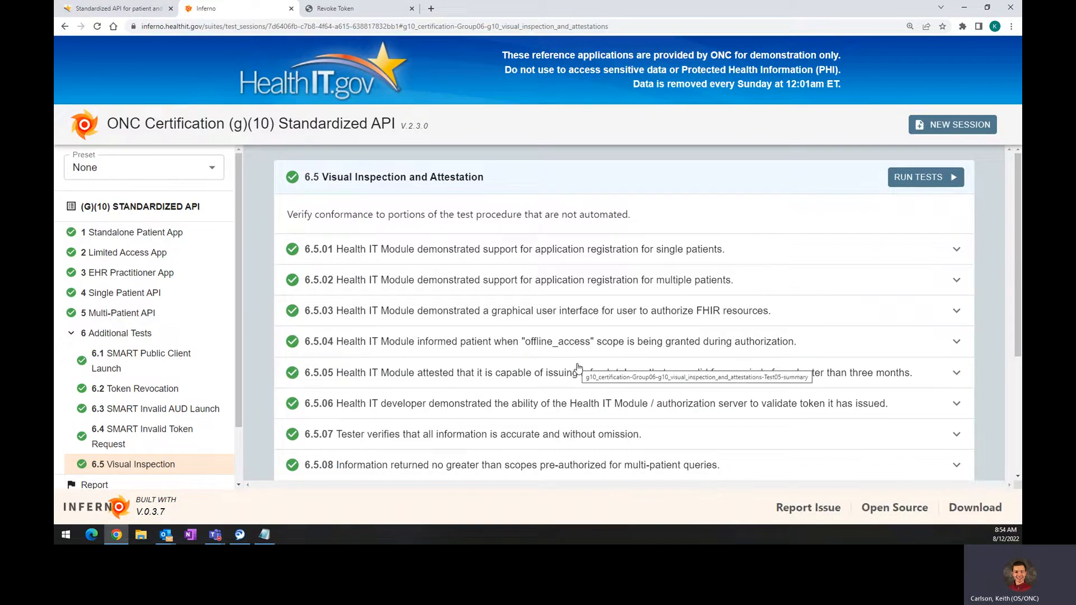
# Step: Review the result status of all test groups in the session, collapsing and re-expanding the Additional Tests group
pyautogui.scroll(-2, 237, 320)
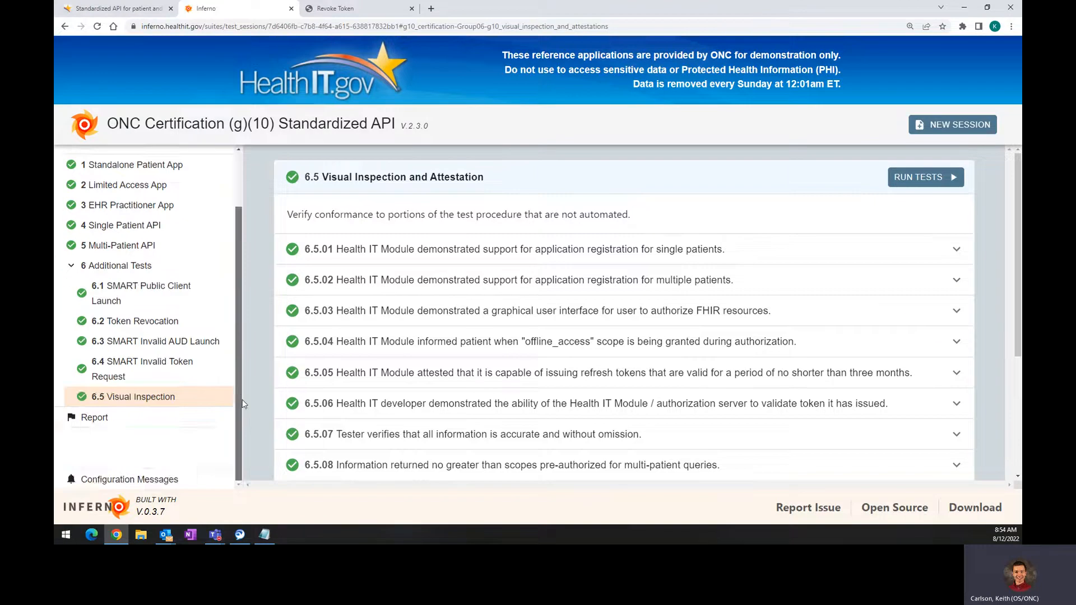
pyautogui.scroll(2, 233, 308)
pyautogui.click(82, 335)
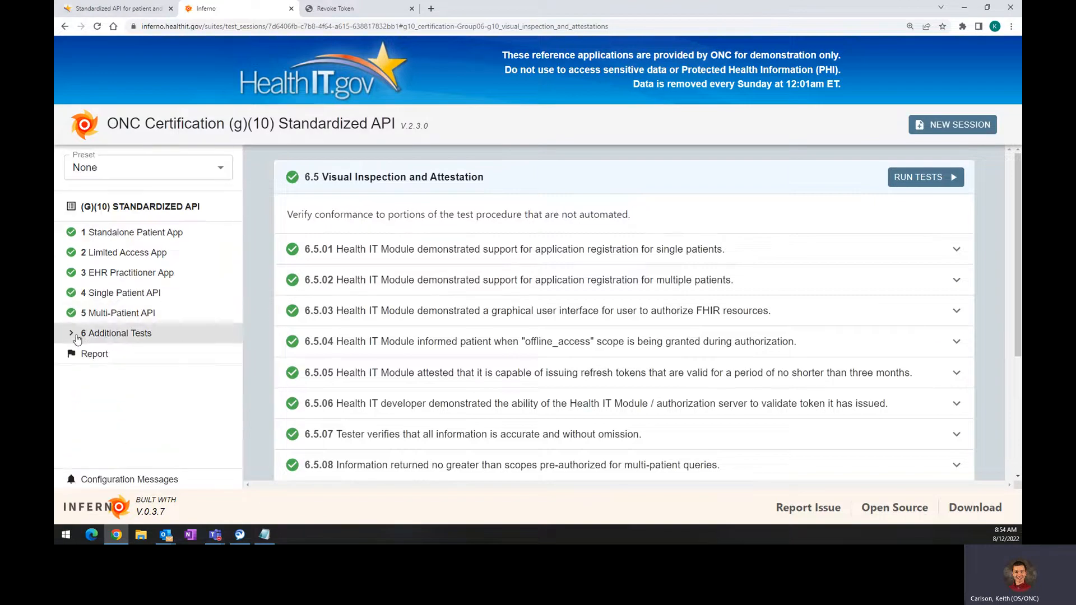
pyautogui.click(115, 333)
pyautogui.scroll(-2, 144, 341)
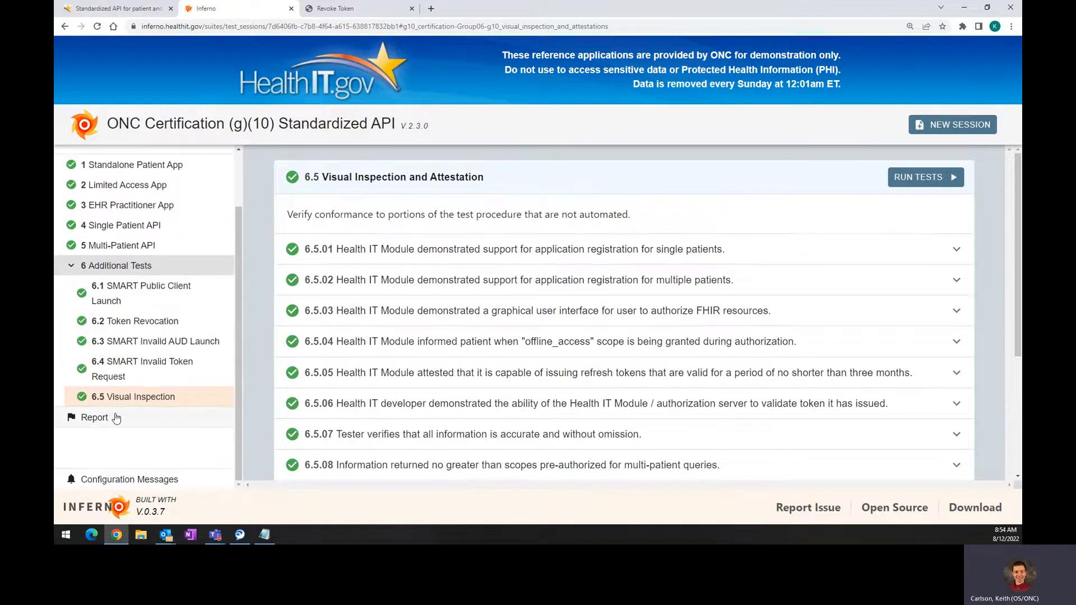
pyautogui.scroll(2, 163, 387)
pyautogui.scroll(-1, 164, 386)
# Step: Open the session's Report, look through its test results back to the summary, and collapse the Additional Tests group
pyautogui.click(101, 419)
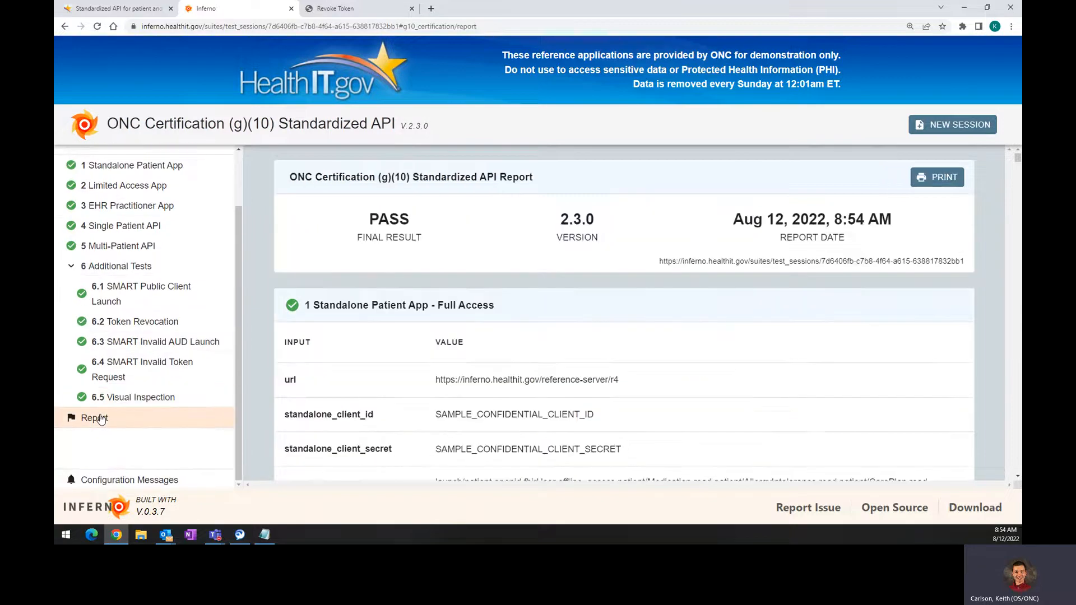
pyautogui.scroll(-20, 470, 262)
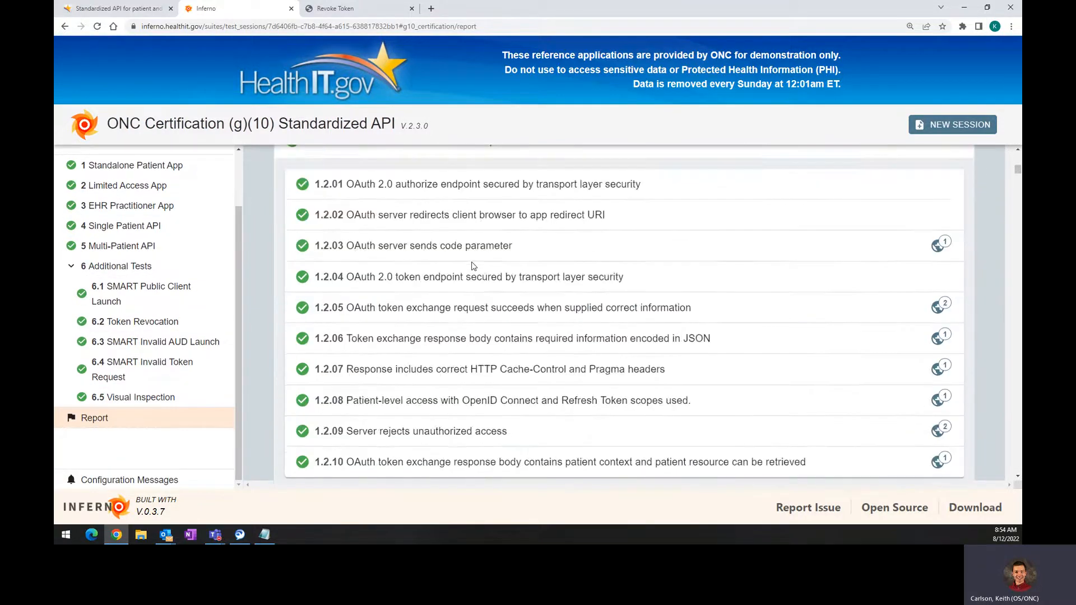
pyautogui.scroll(-6, 695, 308)
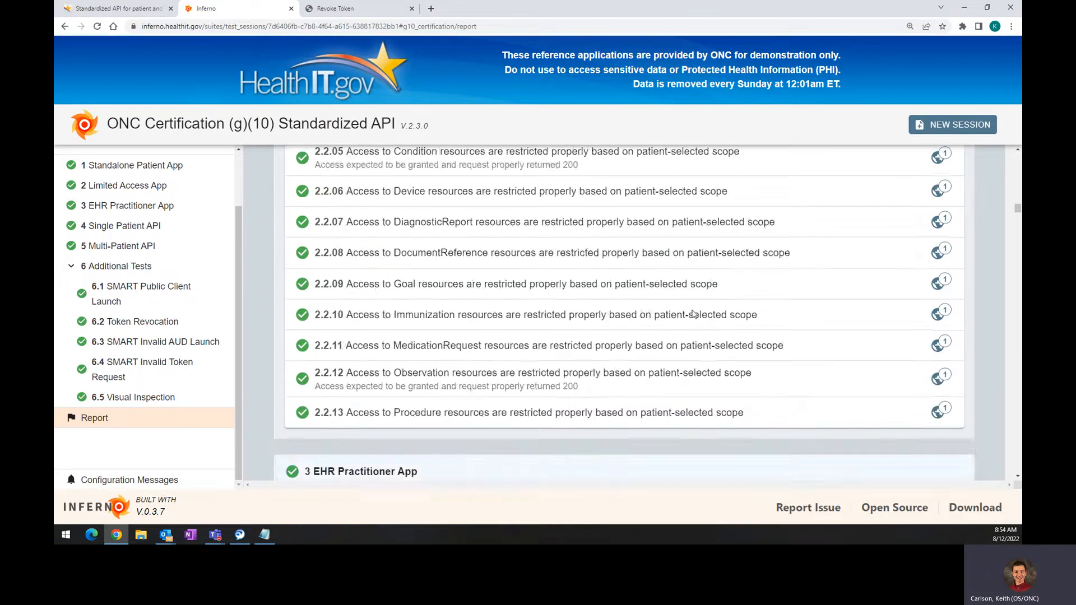
pyautogui.scroll(10, 695, 308)
pyautogui.scroll(20, 694, 307)
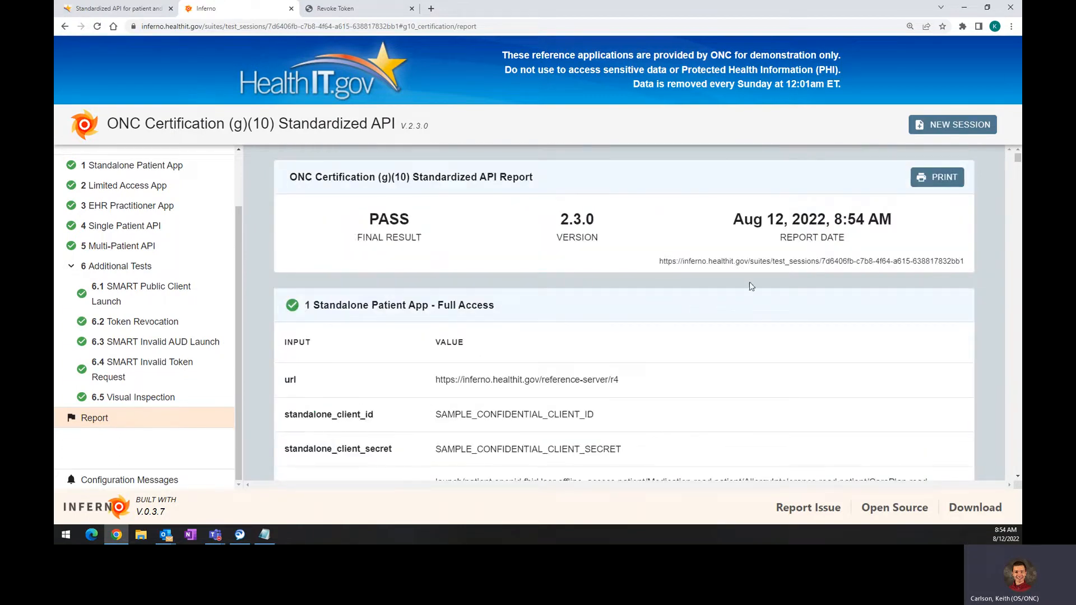
pyautogui.scroll(1, 152, 282)
pyautogui.scroll(1, 153, 282)
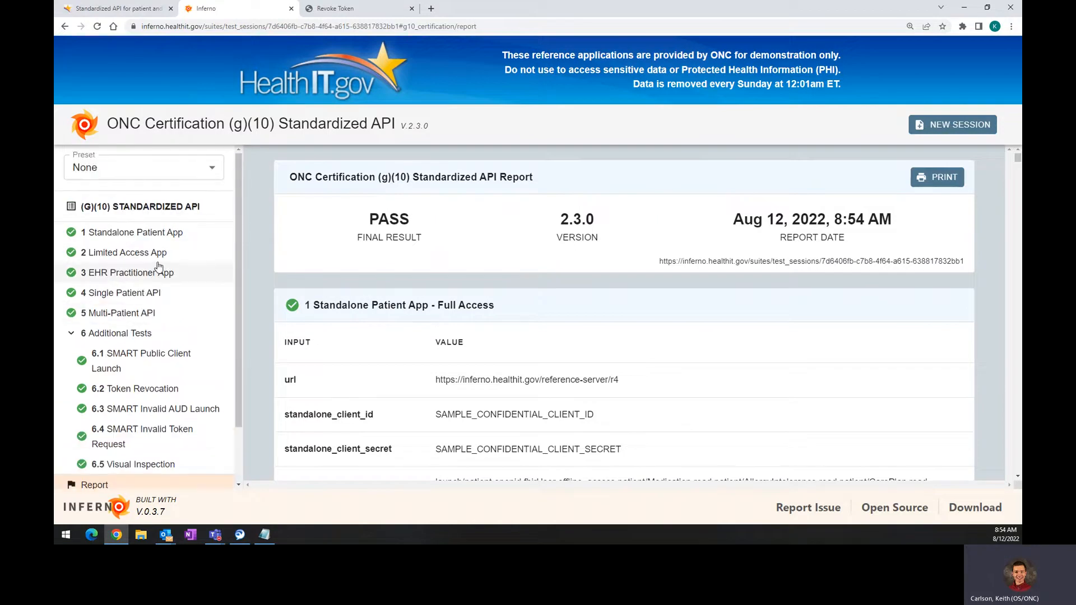
pyautogui.click(71, 333)
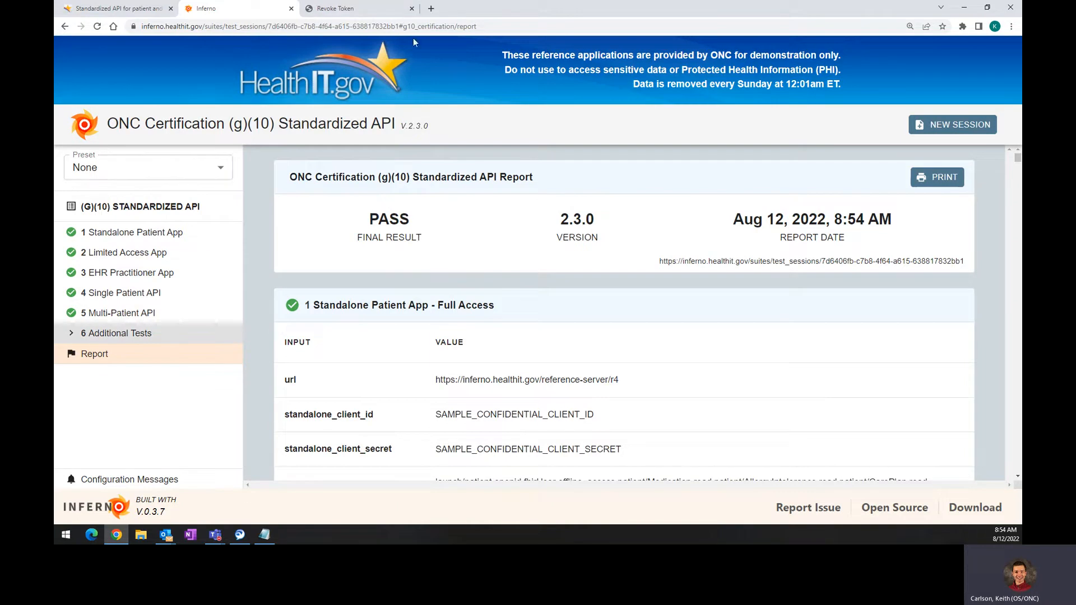
# Step: Open inferno.healthit.gov in a new browser tab and launch a new (g)(10) Standardized API Test Kit session
pyautogui.click(432, 8)
pyautogui.write('inf')
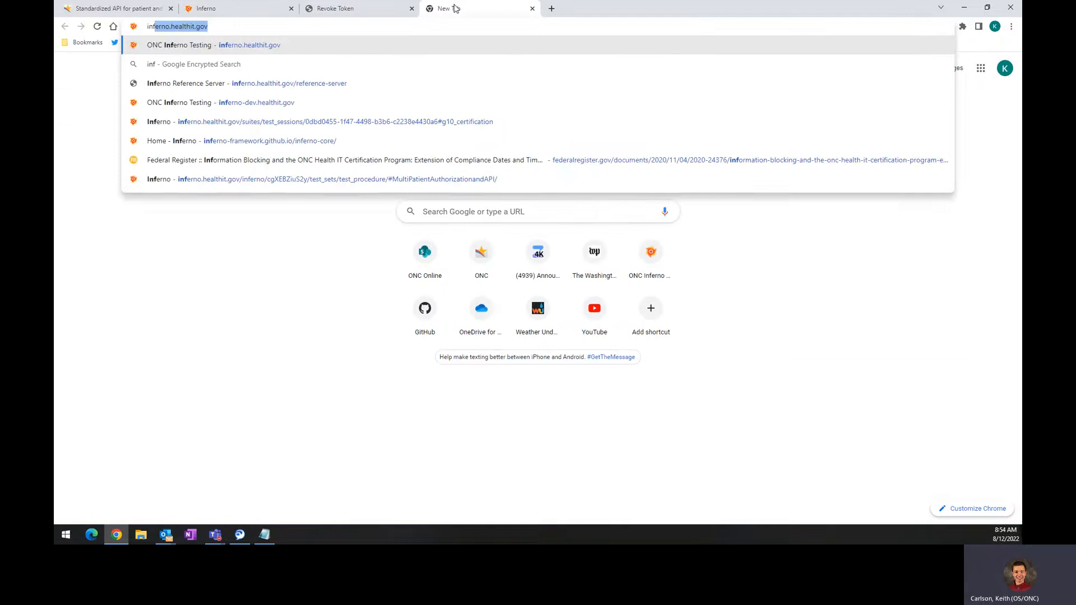
pyautogui.press('Return')
pyautogui.scroll(-5, 422, 282)
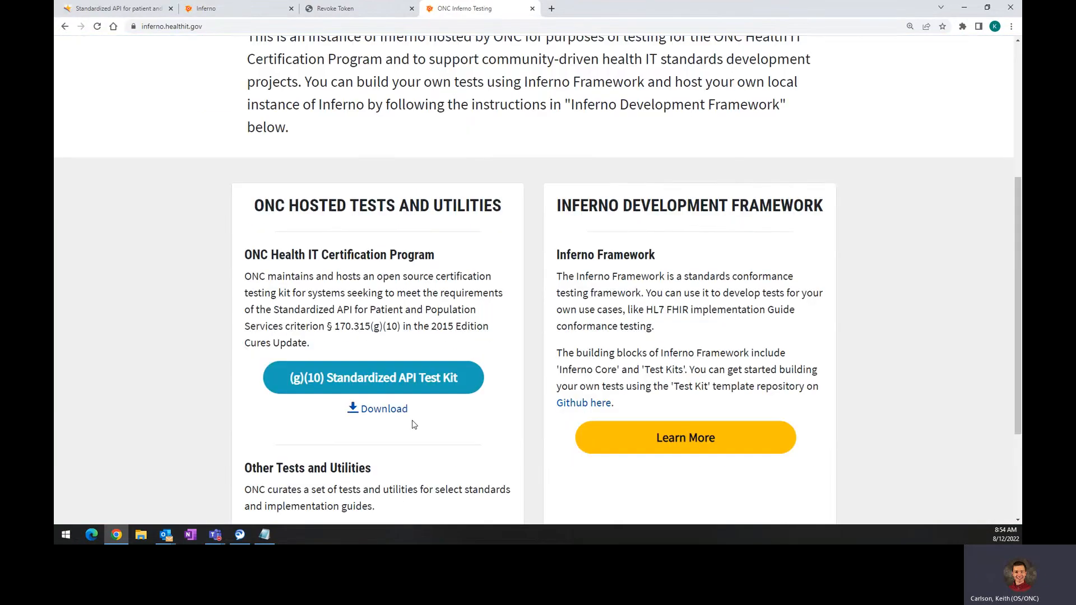
pyautogui.click(385, 379)
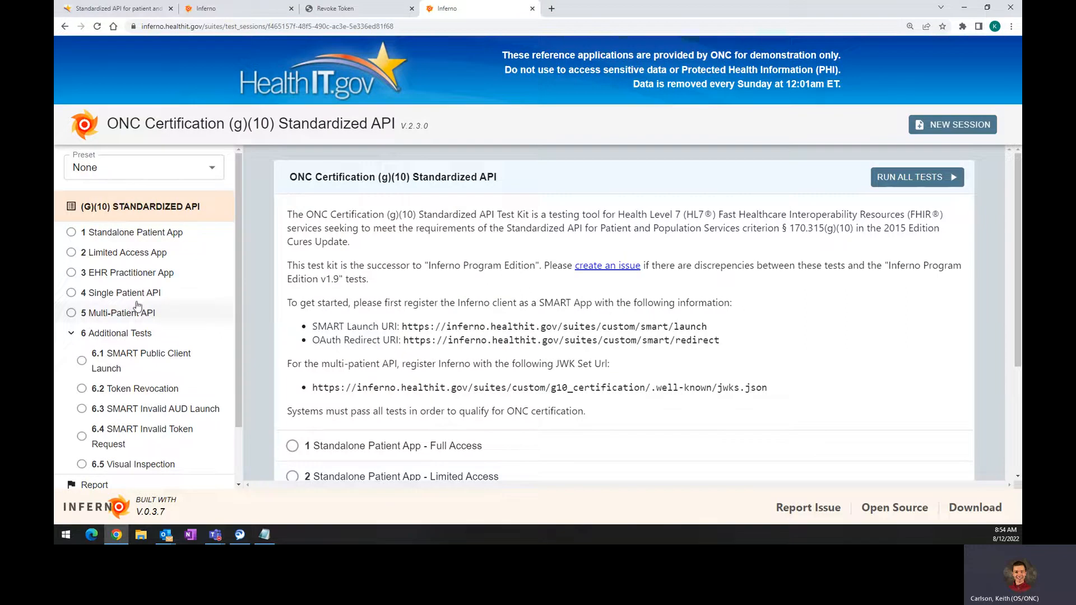
# Step: Apply the Inferno Reference Server preset to the new session and open the Standalone Patient App group
pyautogui.click(143, 167)
pyautogui.click(112, 217)
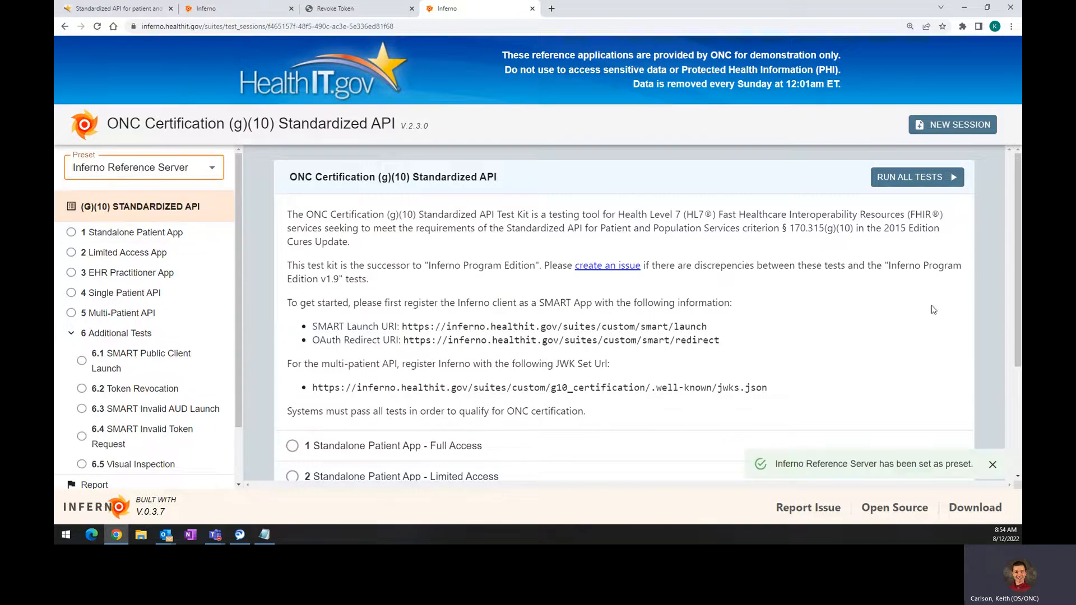
pyautogui.click(196, 231)
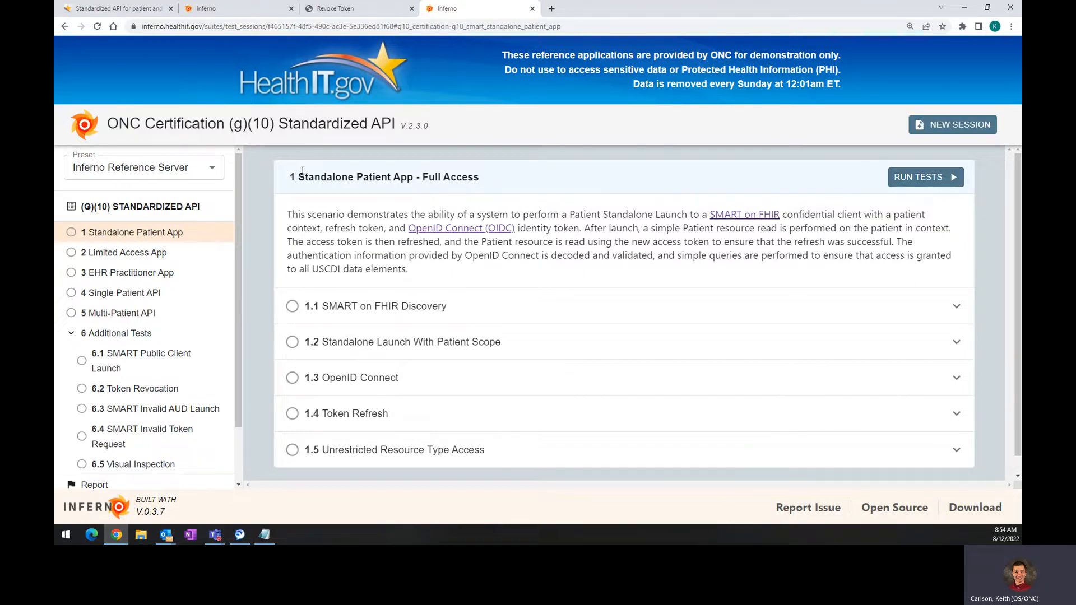
# Step: Compare the completed session's expanded Additional Tests group with the new session's full list of tests
pyautogui.click(235, 10)
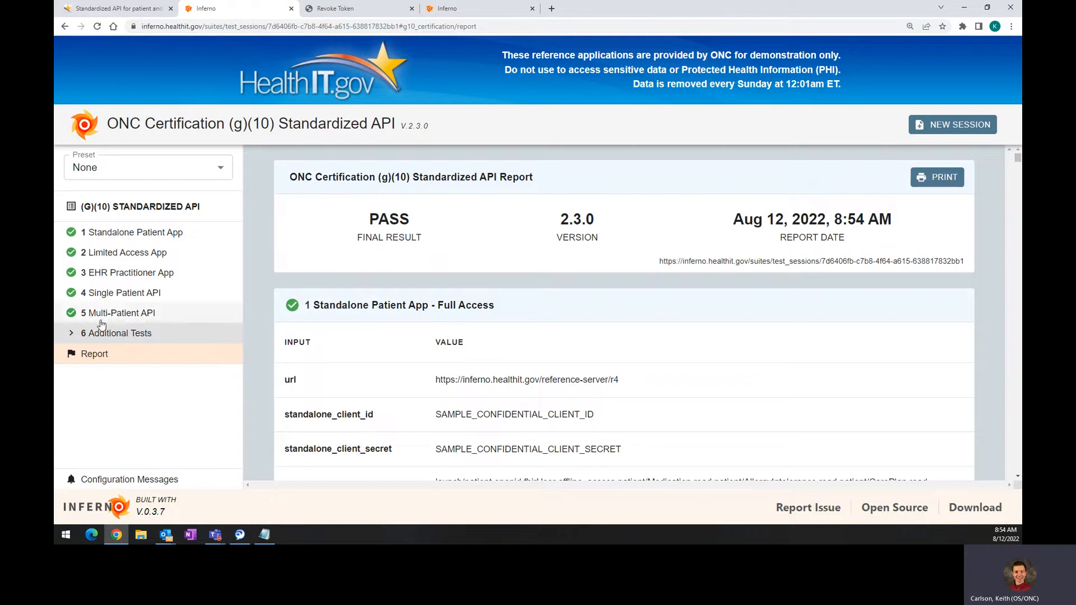
pyautogui.click(74, 335)
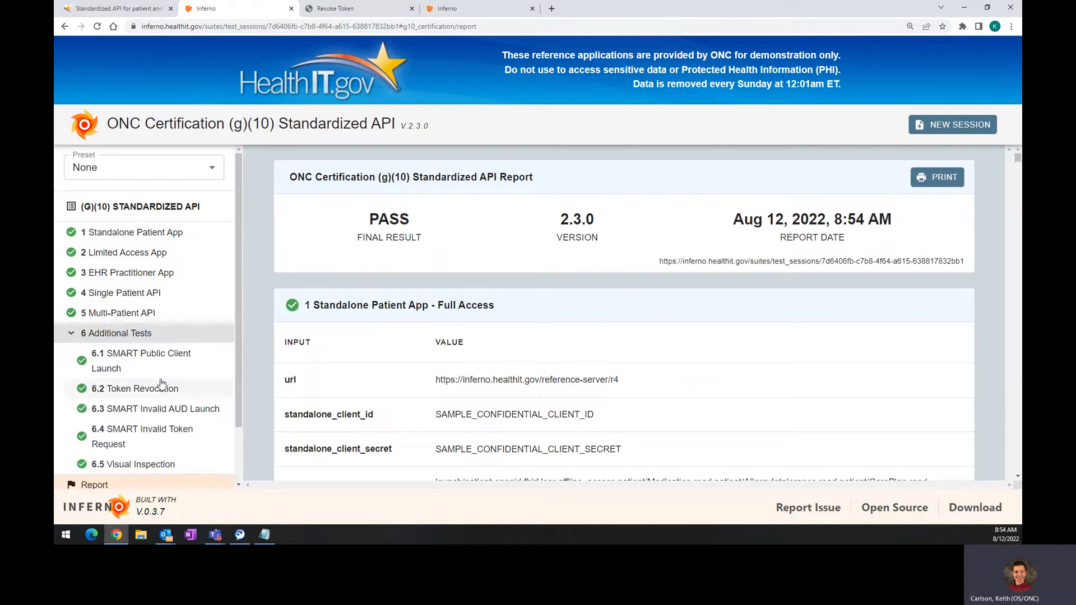
pyautogui.click(442, 10)
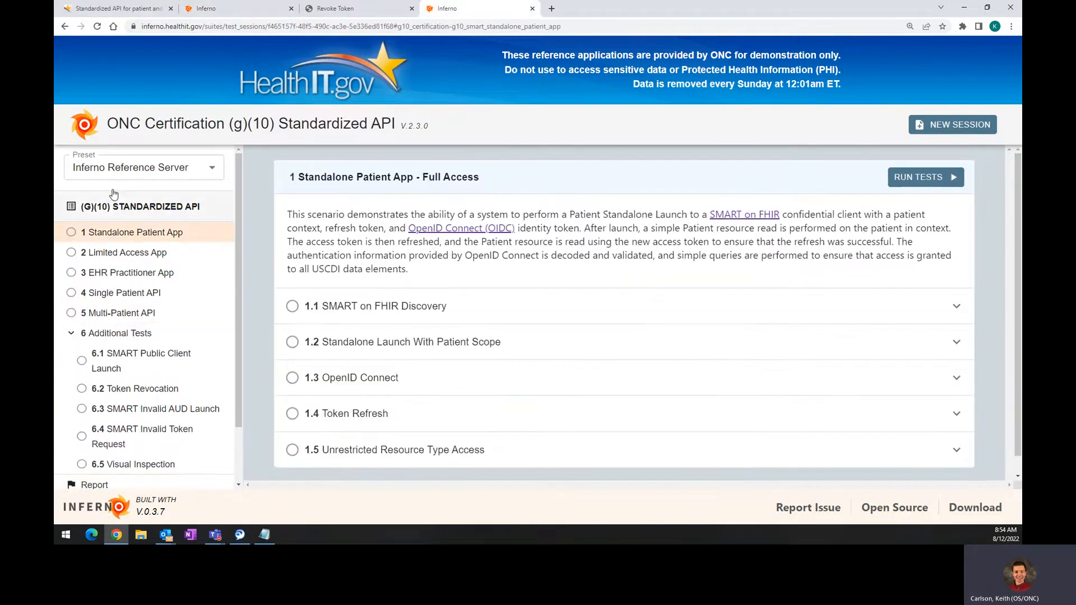
pyautogui.scroll(-2, 206, 336)
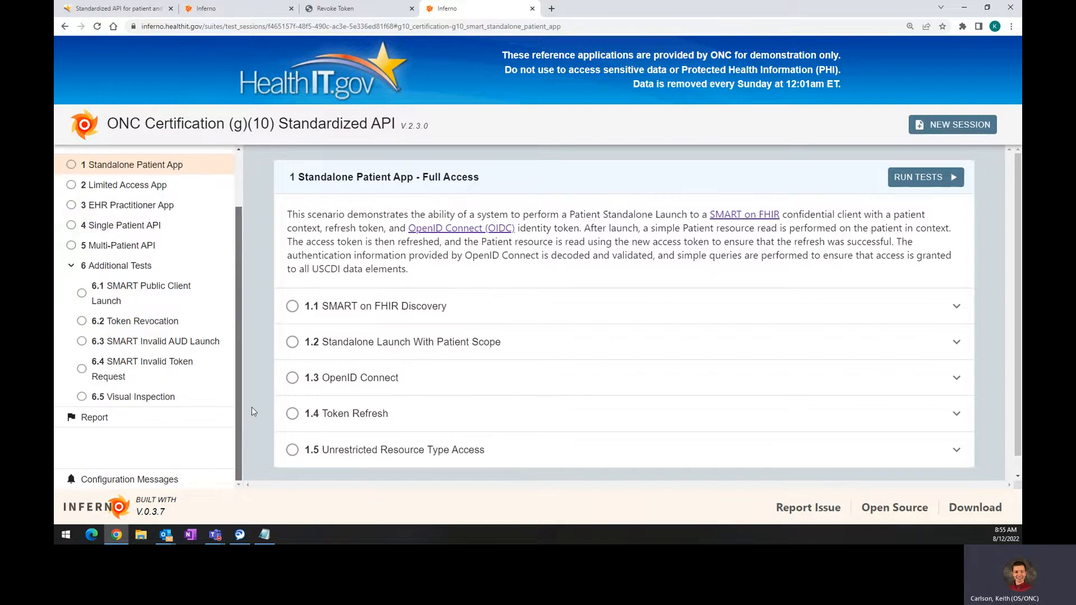
pyautogui.scroll(2, 206, 336)
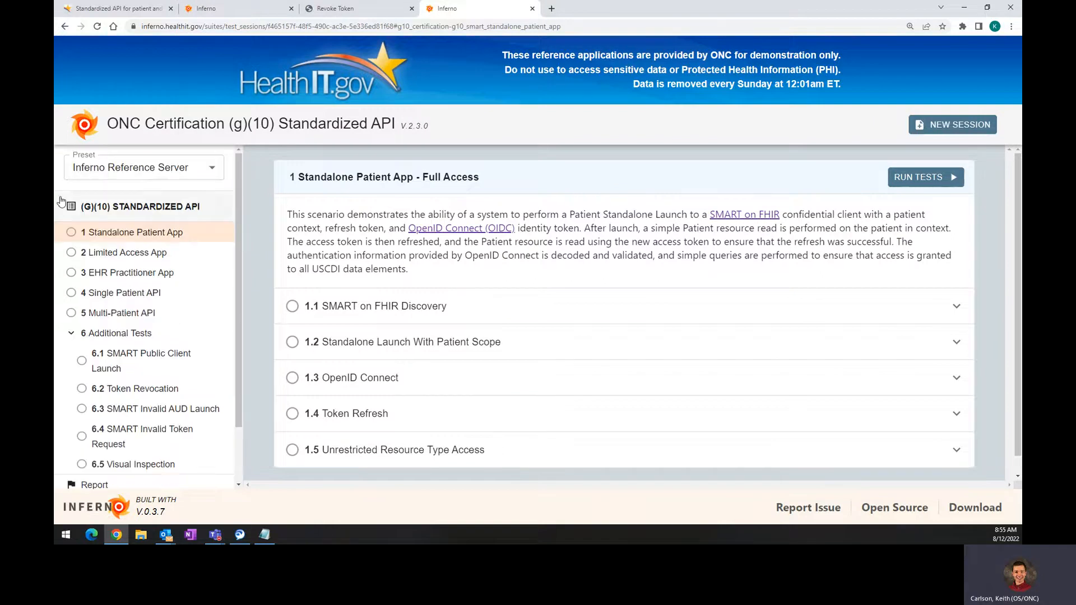
pyautogui.click(235, 6)
pyautogui.click(479, 4)
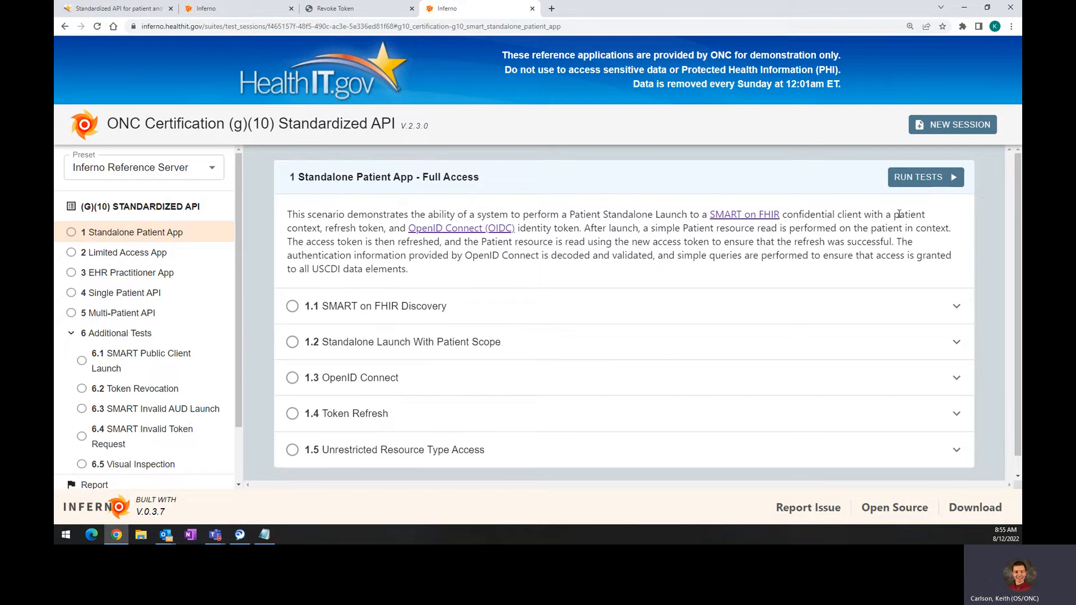
# Step: Run the Standalone Patient App - Full Access tests with the preset input values
pyautogui.moveTo(343, 182); pyautogui.dragTo(417, 179)
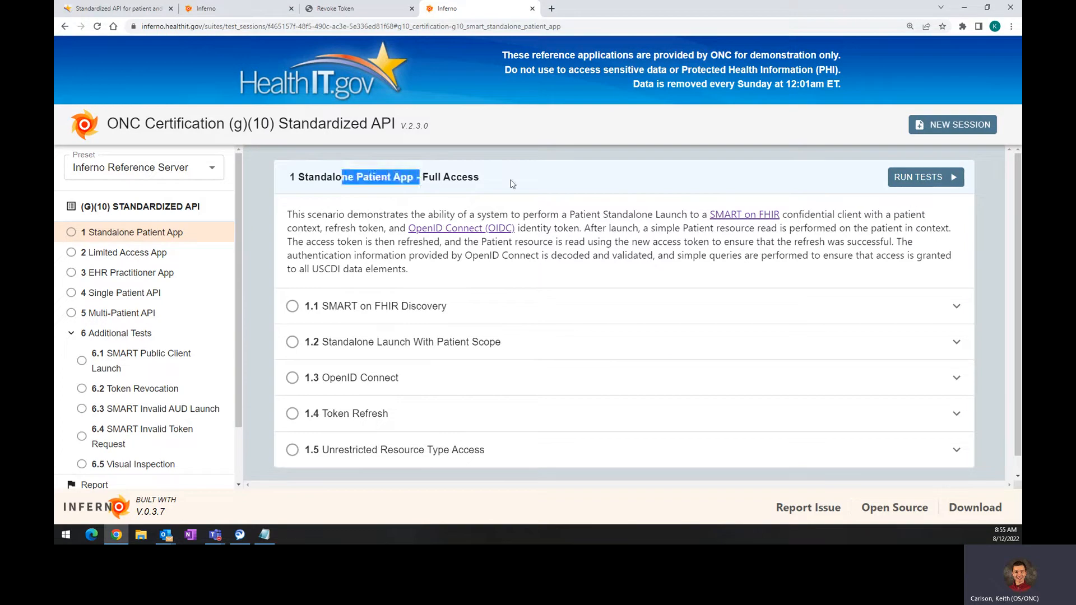
pyautogui.click(583, 183)
pyautogui.click(919, 177)
pyautogui.scroll(-3, 495, 308)
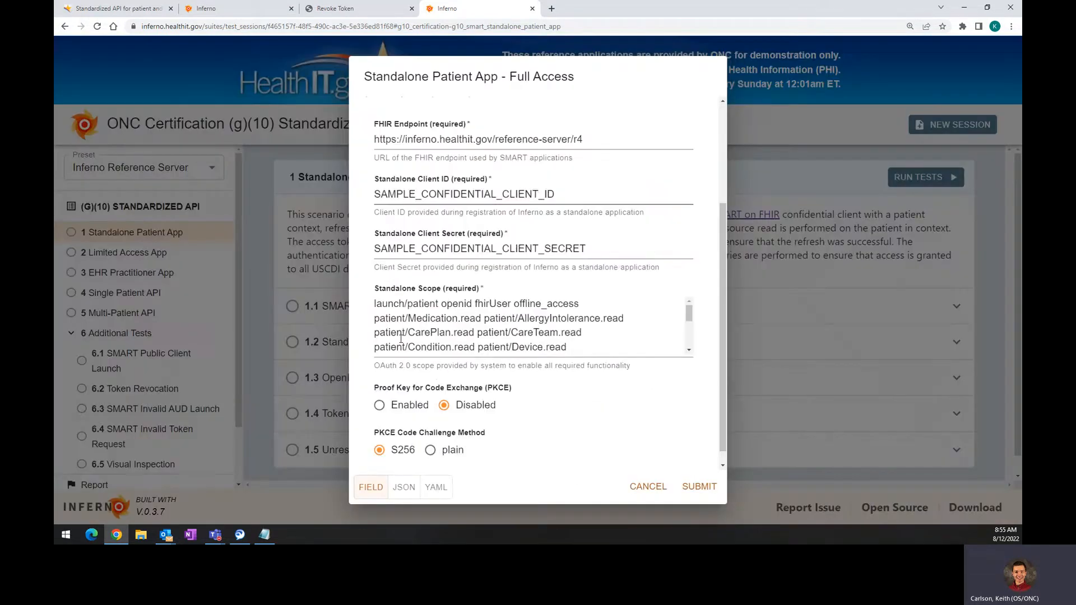
pyautogui.click(711, 489)
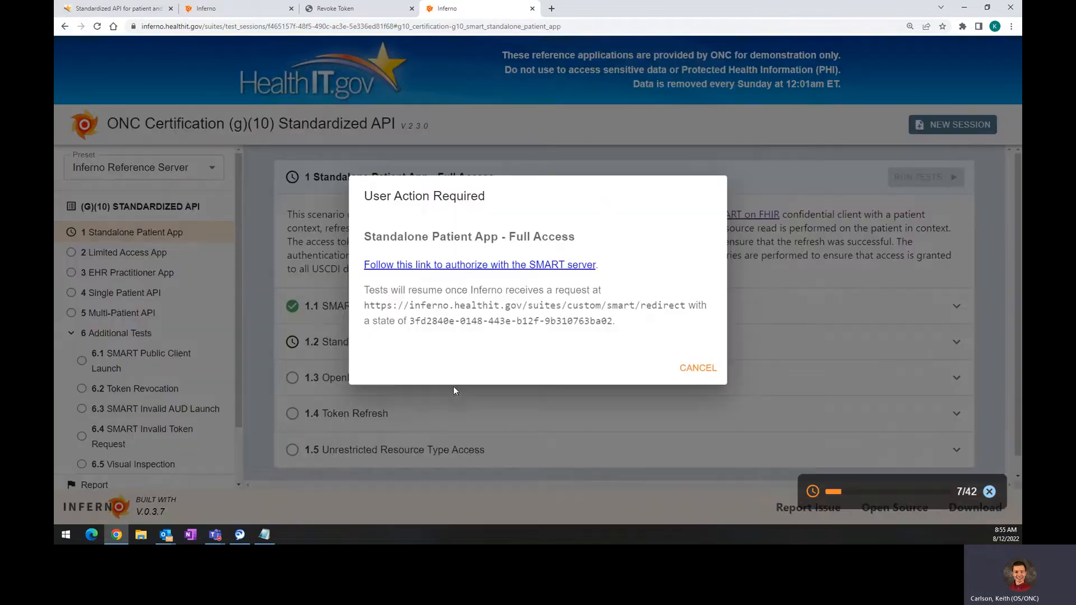
# Step: Authorize with the SMART server for the second listed patient, excluding the Device, DocumentReference and Encounter read scopes
pyautogui.click(500, 265)
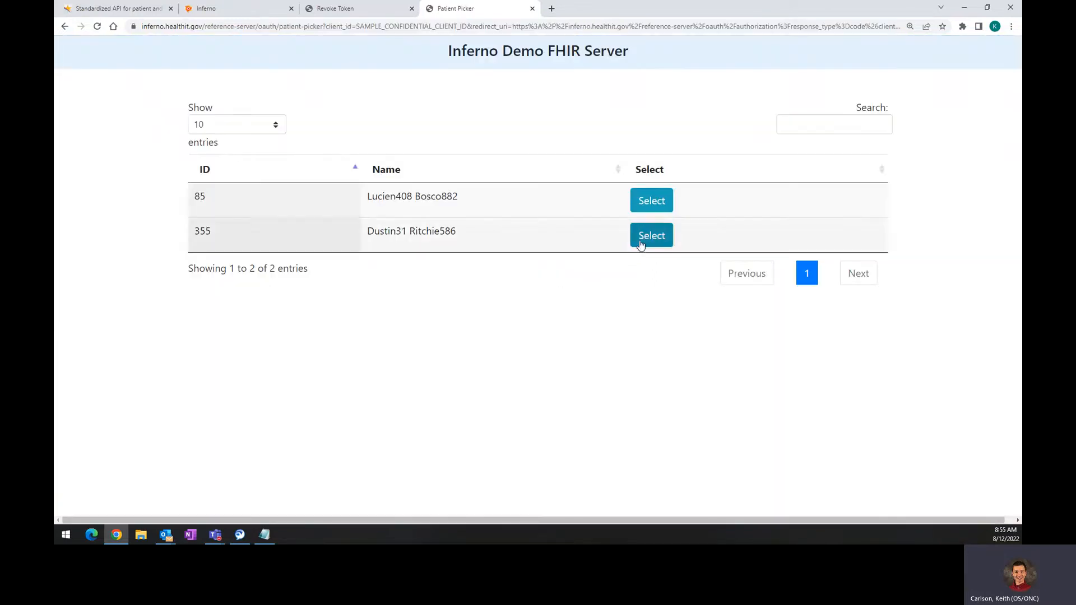
pyautogui.click(647, 236)
pyautogui.click(187, 273)
pyautogui.click(188, 319)
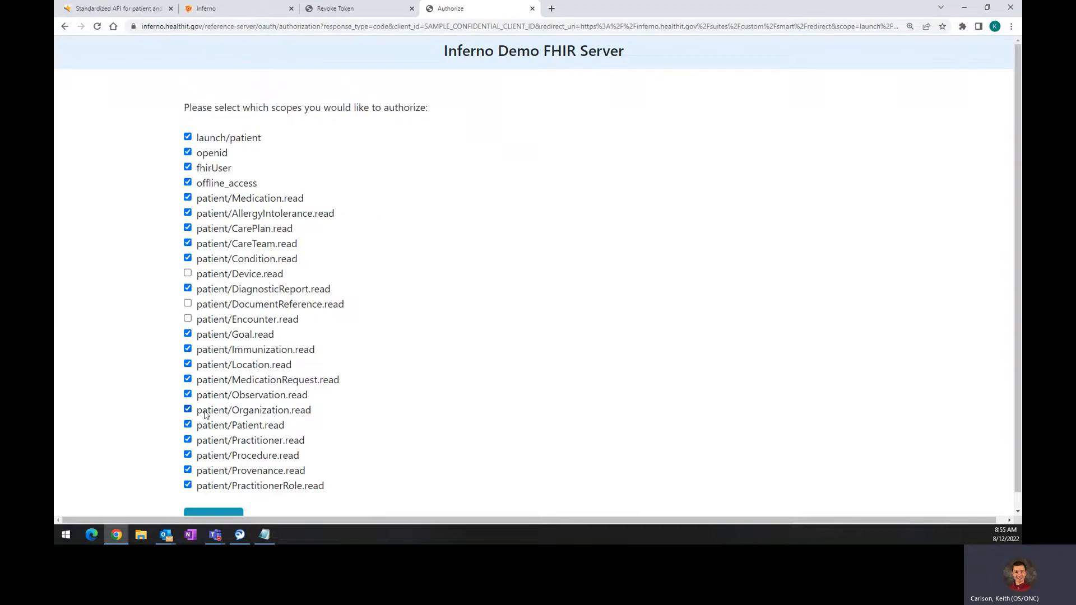
pyautogui.scroll(-1, 208, 414)
pyautogui.click(213, 505)
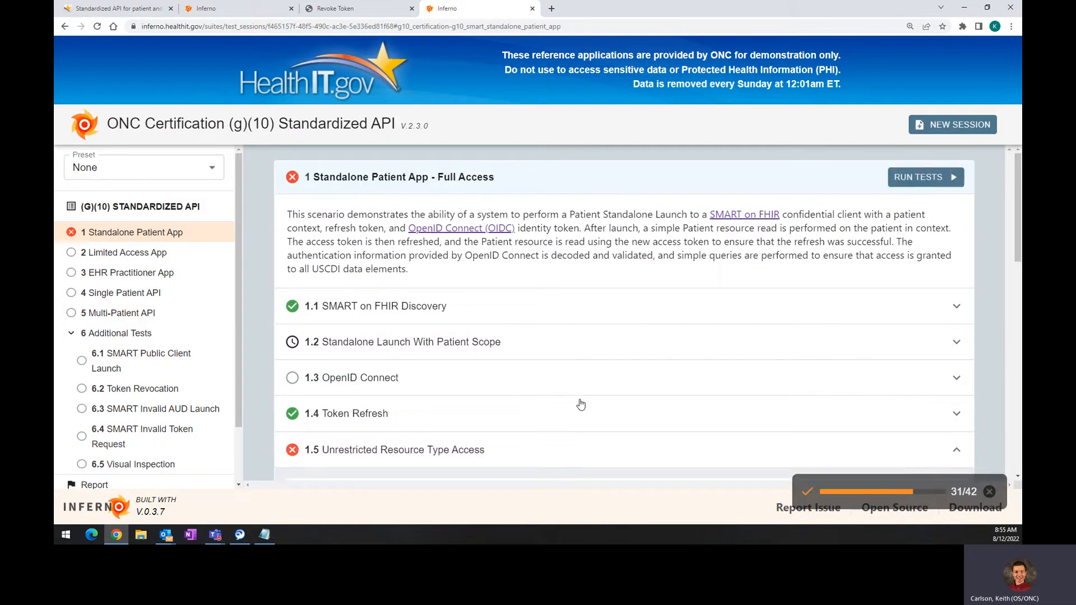
# Step: Examine the 1.5.01 result on granted scopes under Unrestricted Resource Type Access, reading its full message
pyautogui.scroll(-5, 581, 404)
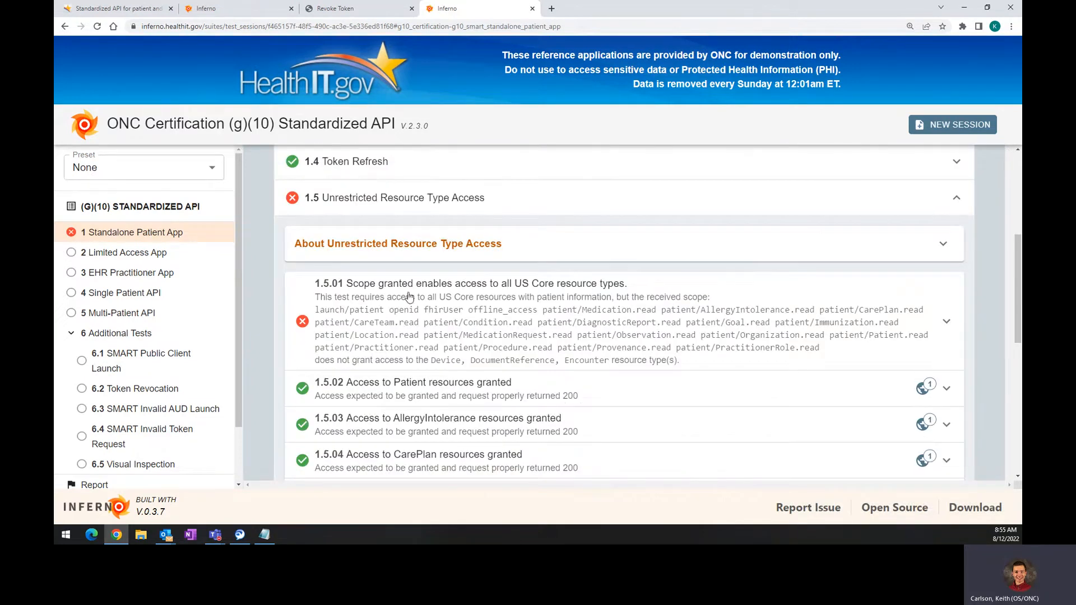
pyautogui.moveTo(364, 284); pyautogui.dragTo(516, 287)
pyautogui.click(489, 314)
pyautogui.moveTo(455, 311); pyautogui.dragTo(371, 297)
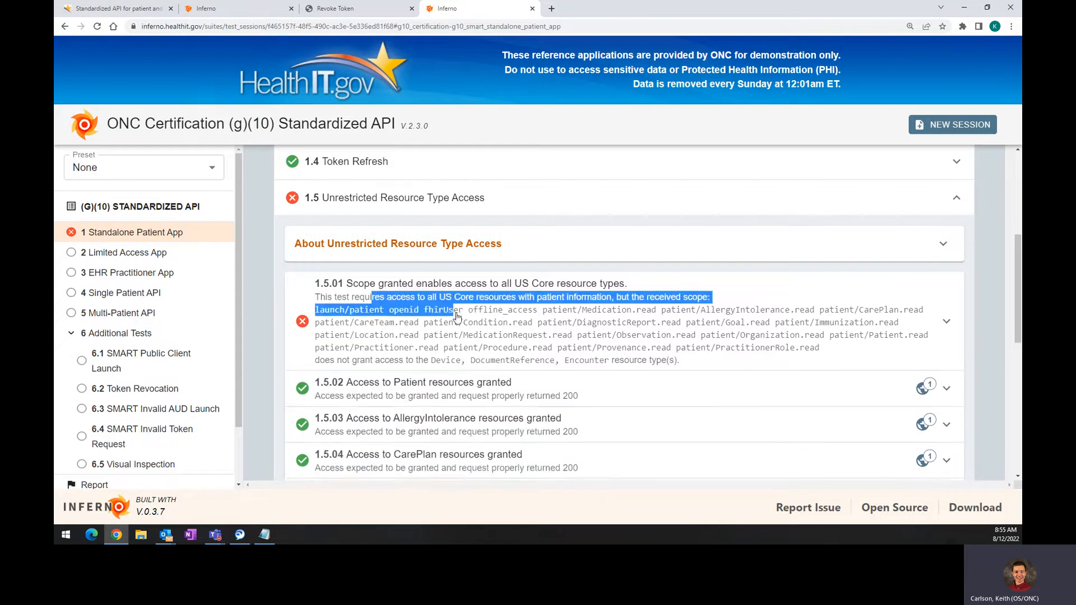
pyautogui.scroll(-1, 454, 312)
pyautogui.click(428, 292)
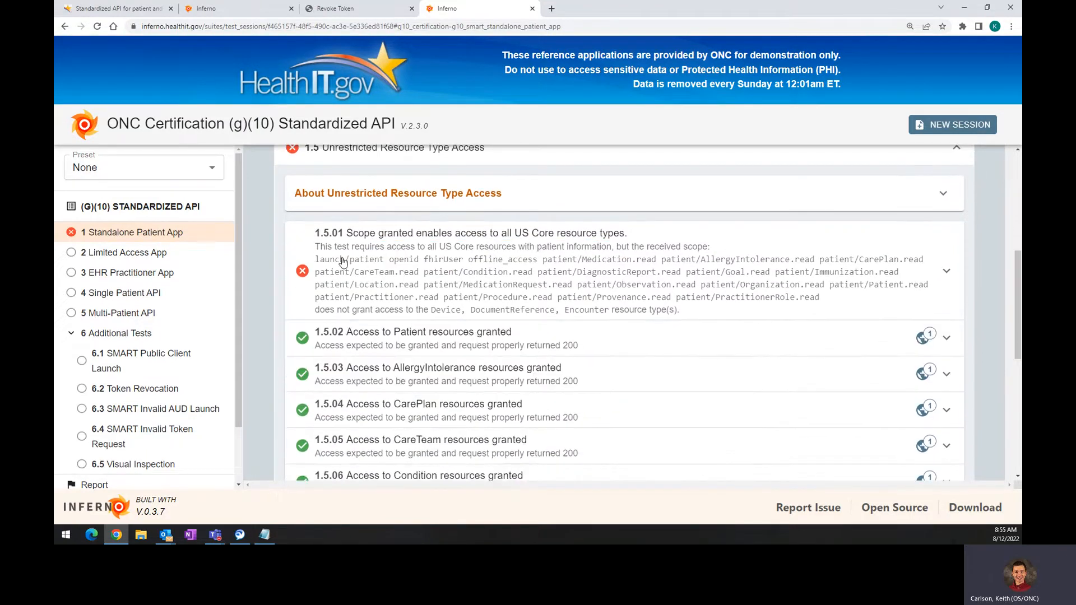
pyautogui.moveTo(327, 247); pyautogui.dragTo(728, 303)
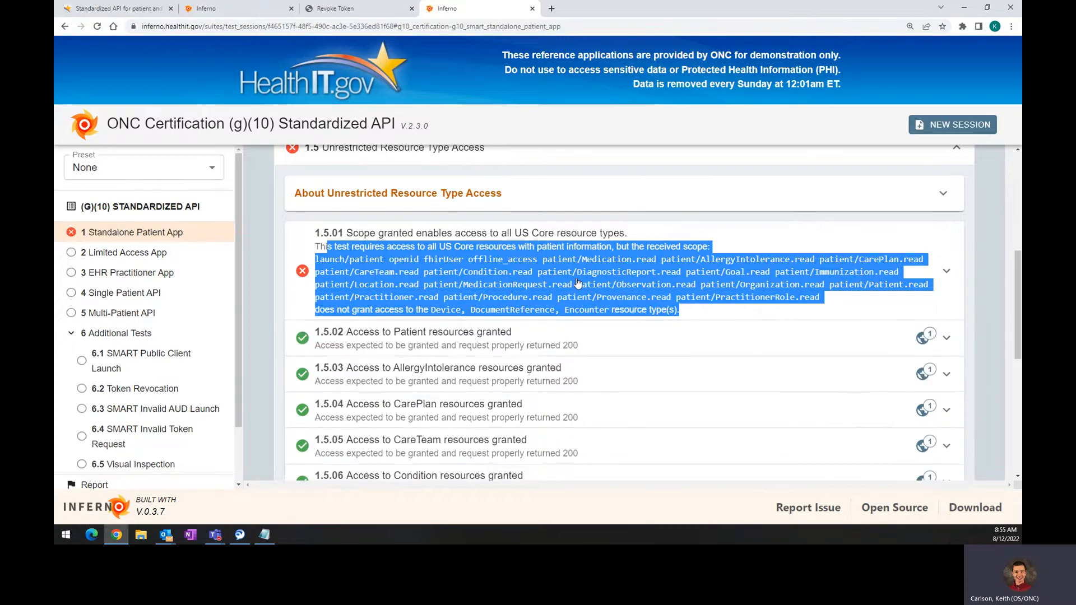
pyautogui.click(711, 309)
# Step: Inspect the HTTP requests and inputs of test 1.5.09 Access to DocumentReference resources granted, and collapse its details
pyautogui.scroll(-5, 695, 308)
pyautogui.click(704, 341)
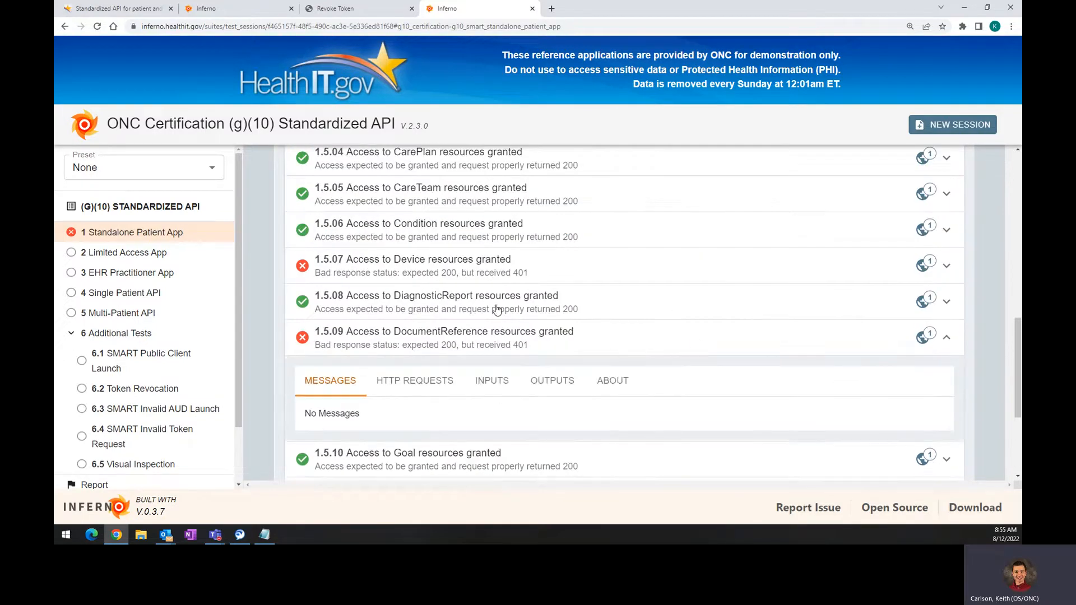
pyautogui.scroll(-2, 443, 300)
pyautogui.click(395, 288)
pyautogui.click(492, 282)
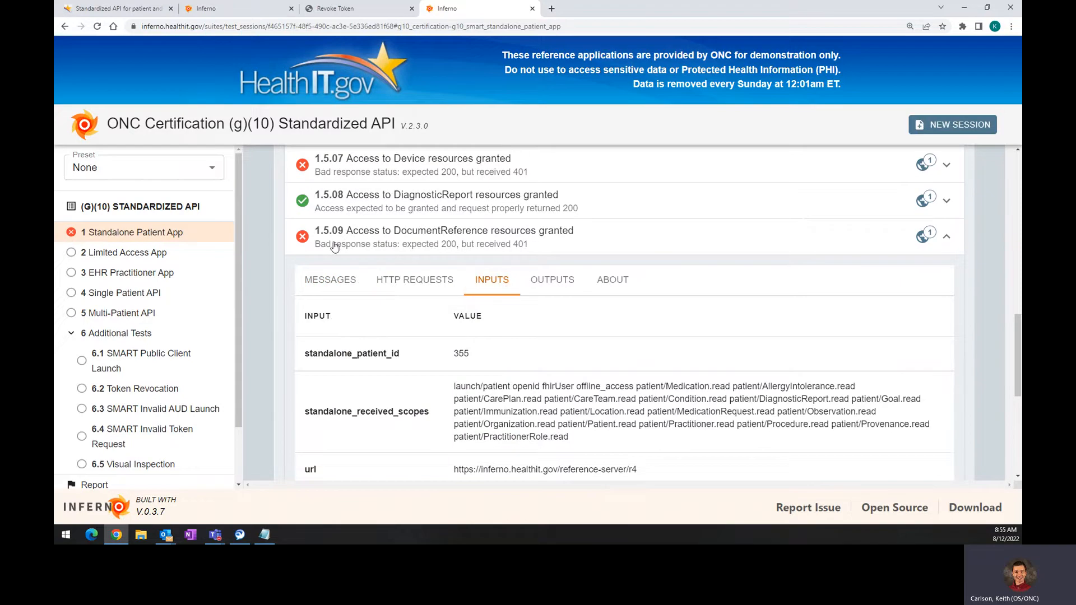
pyautogui.moveTo(322, 247)
pyautogui.mouseDown()
pyautogui.moveTo(536, 253)
pyautogui.moveTo(312, 261)
pyautogui.mouseUp()
pyautogui.click(537, 253)
pyautogui.click(538, 253)
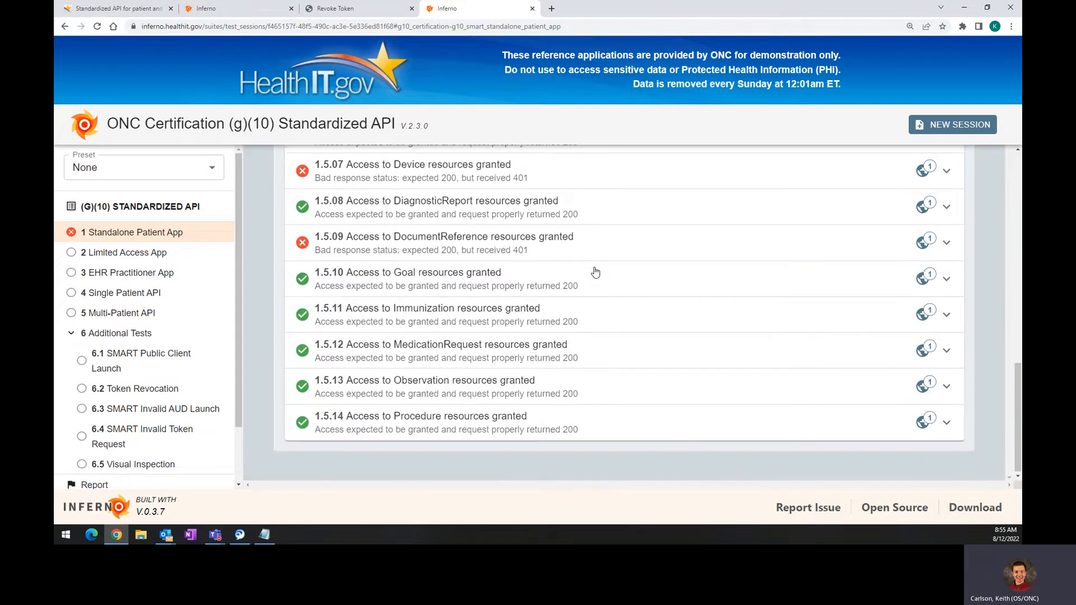
# Step: Collapse the 1.5 Unrestricted Resource Type Access group and return to the completed session's report
pyautogui.scroll(9, 593, 272)
pyautogui.scroll(-1, 584, 291)
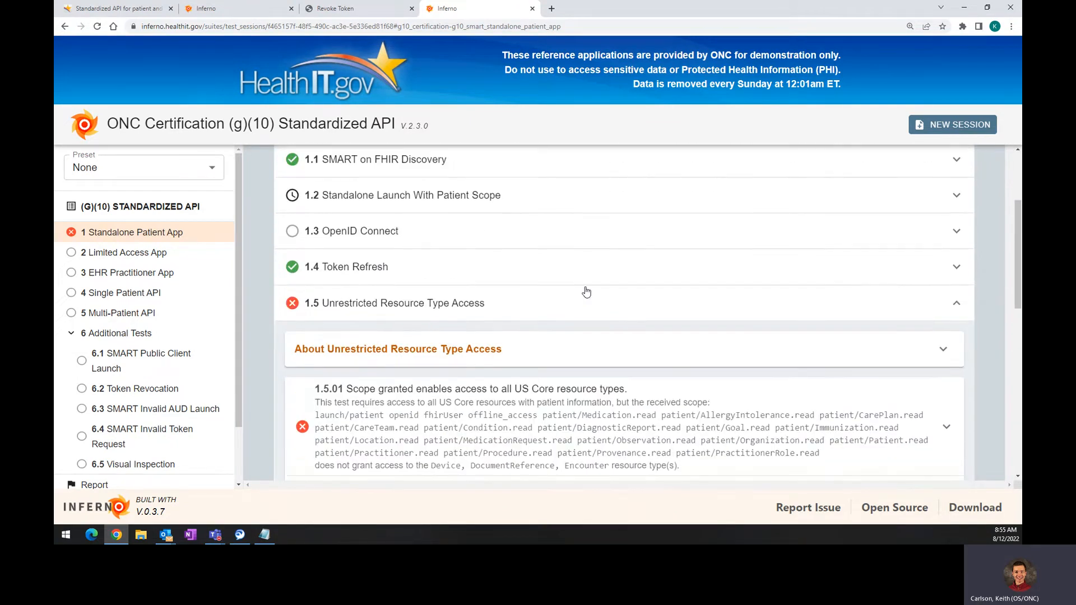
pyautogui.click(583, 293)
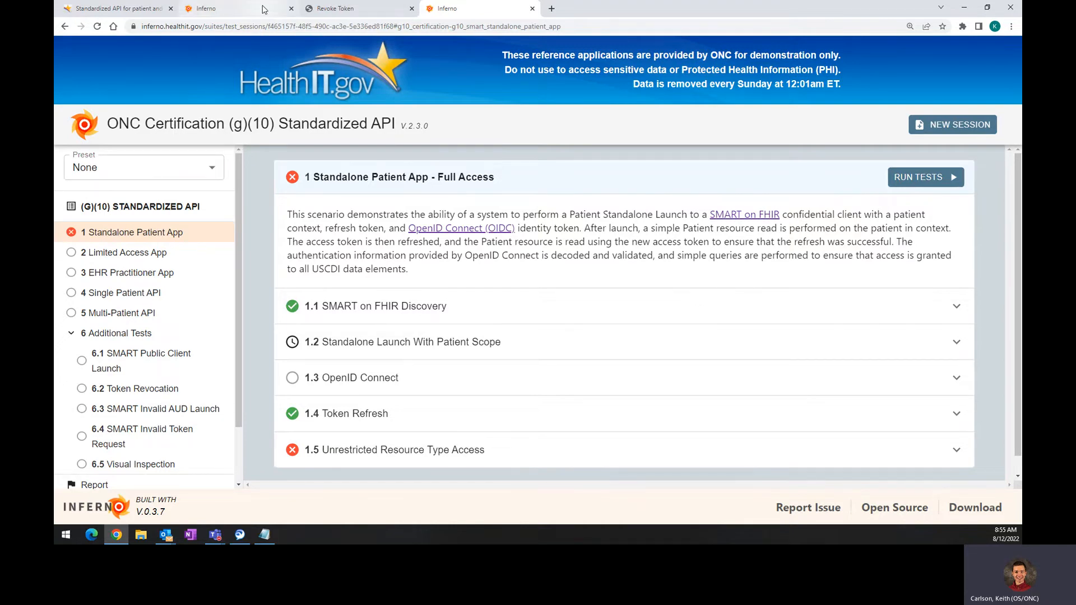
pyautogui.click(258, 8)
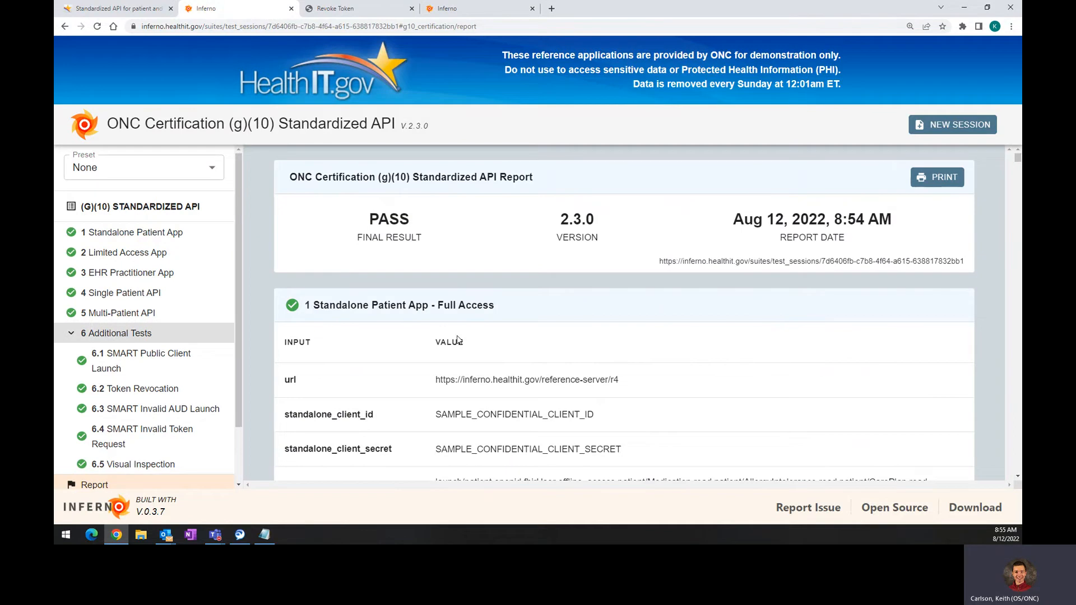